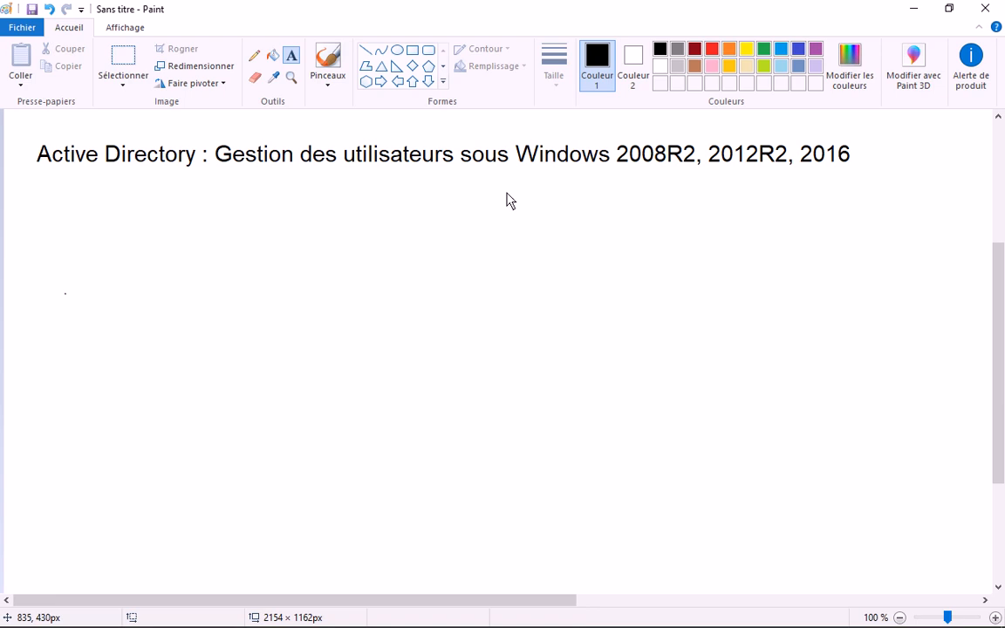
- Bring the 'Gestion des utilisateurs' Notepad notes in front of Paint, scrolled to the top and shifted left
mouse_move(193, 591)
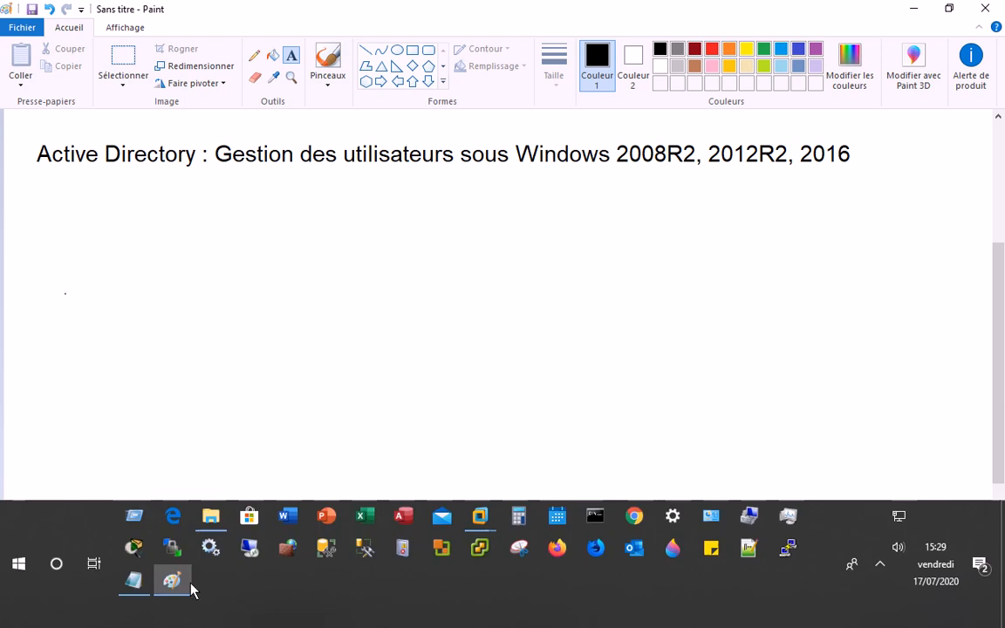
click(137, 591)
scroll(428, 353, up, 5)
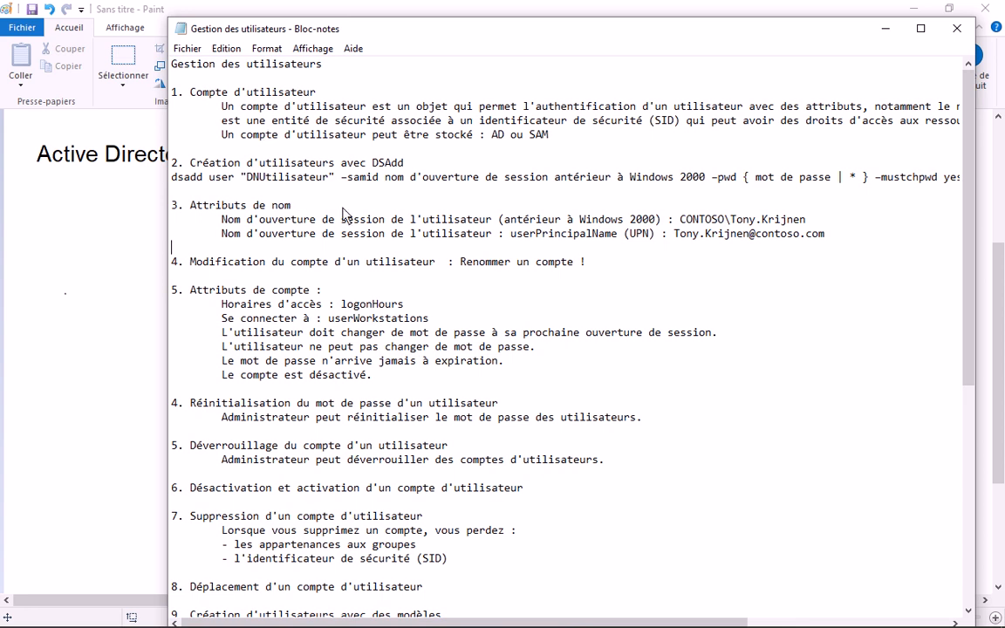
drag(453, 35, 358, 44)
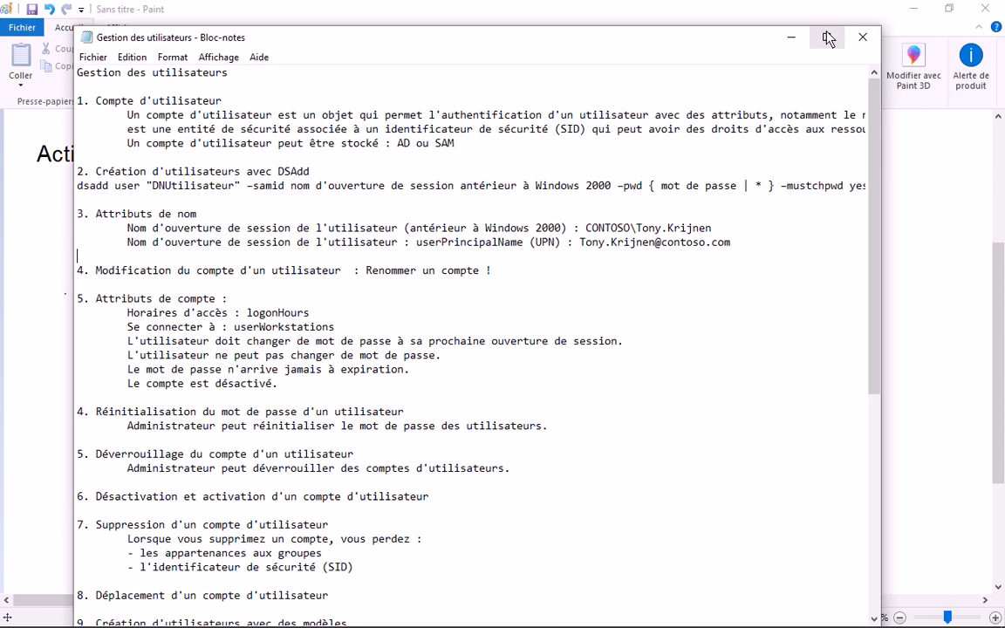
- Maximize the notes, highlight 'AD' as the storage option, then return to the Paint drawing
click(826, 37)
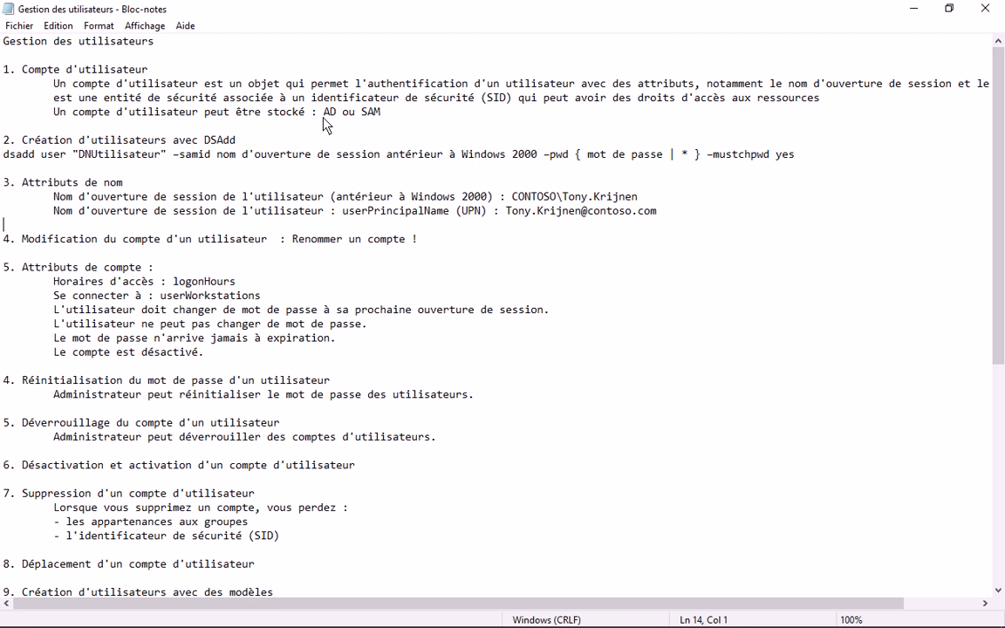
drag(323, 120, 334, 114)
mouse_move(248, 584)
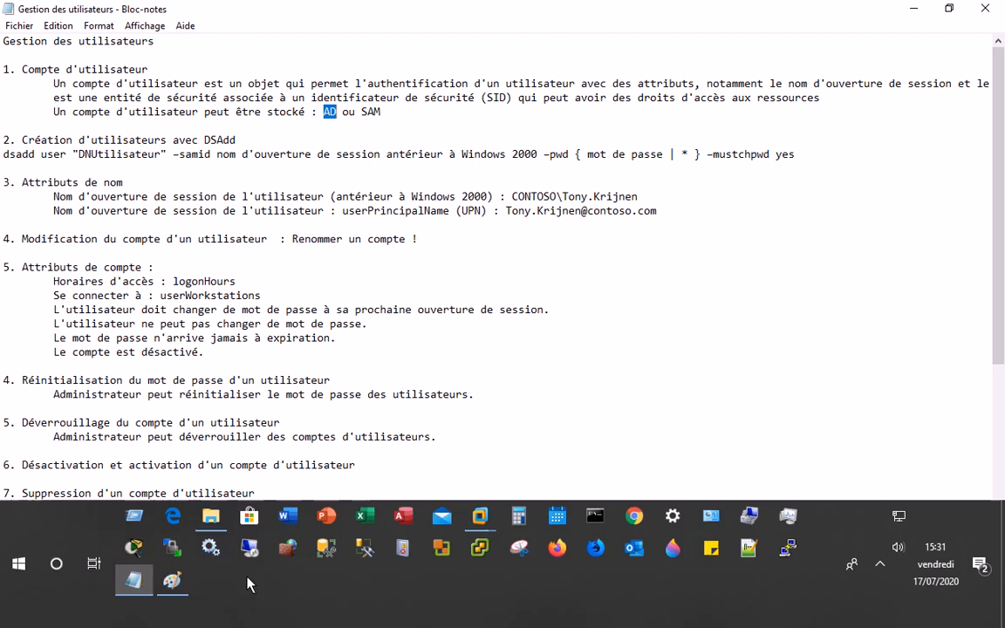
click(172, 581)
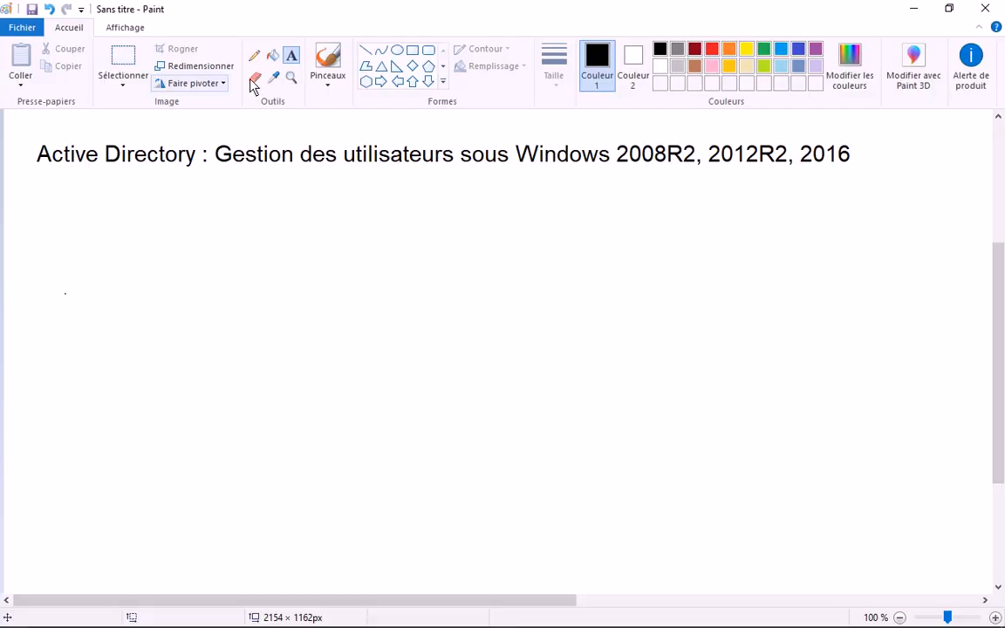
- With the brush, sketch a server tower labelled 'Srv (AD)' with 'users' beside it
click(328, 59)
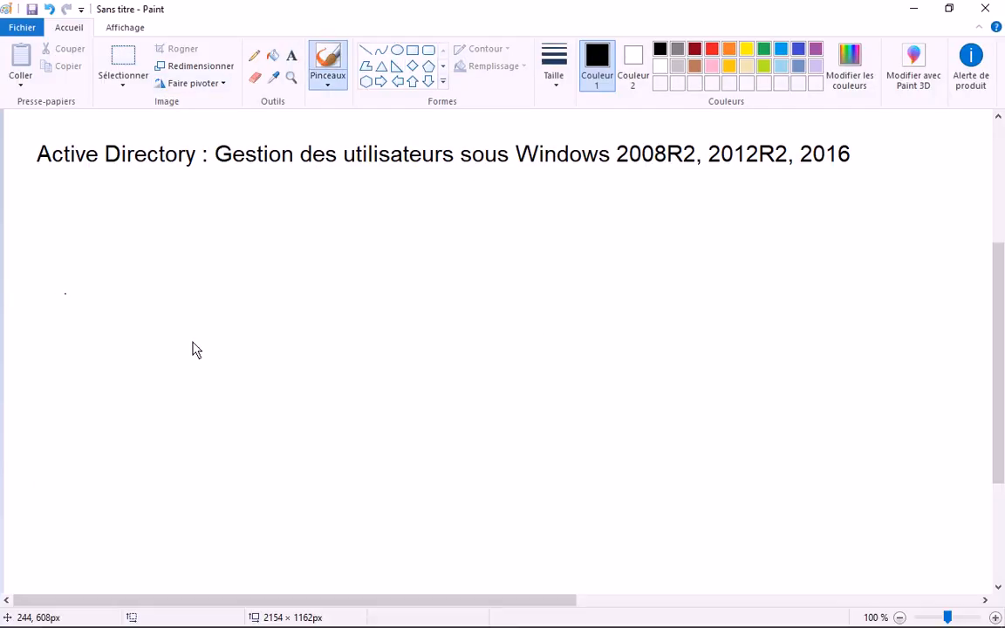
drag(215, 273, 216, 409)
mouse_move(214, 274)
mouse_down()
mouse_move(229, 433)
mouse_move(199, 398)
mouse_up()
drag(186, 238, 169, 263)
mouse_move(200, 255)
mouse_down()
mouse_move(216, 232)
mouse_move(251, 228)
mouse_up()
mouse_move(267, 207)
mouse_down()
mouse_move(307, 198)
mouse_move(345, 230)
mouse_up()
drag(311, 216, 358, 199)
drag(352, 190, 384, 228)
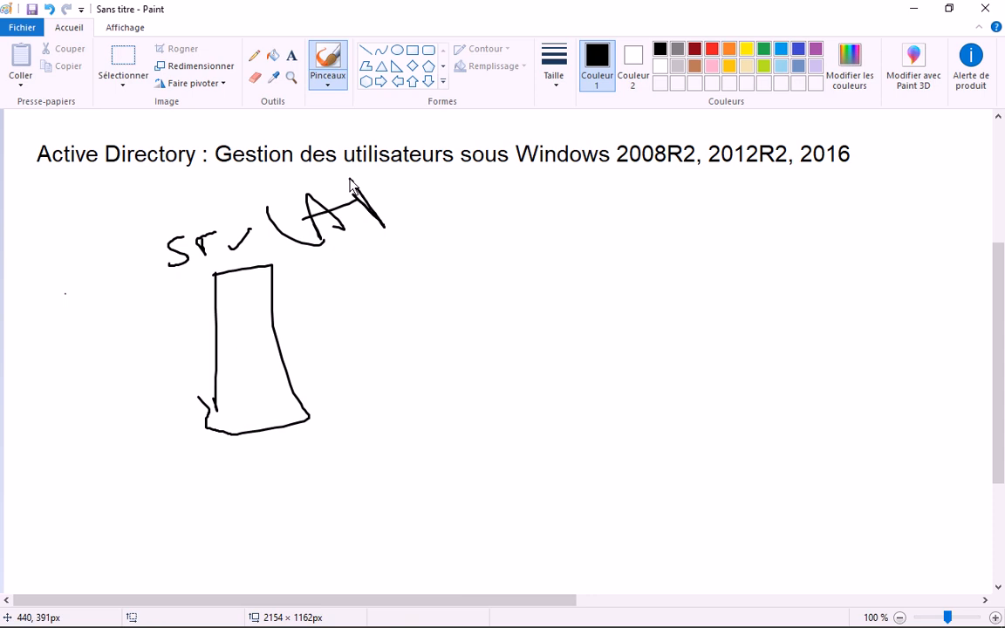
drag(350, 181, 361, 229)
mouse_move(381, 170)
mouse_down()
mouse_move(427, 242)
mouse_move(410, 251)
mouse_up()
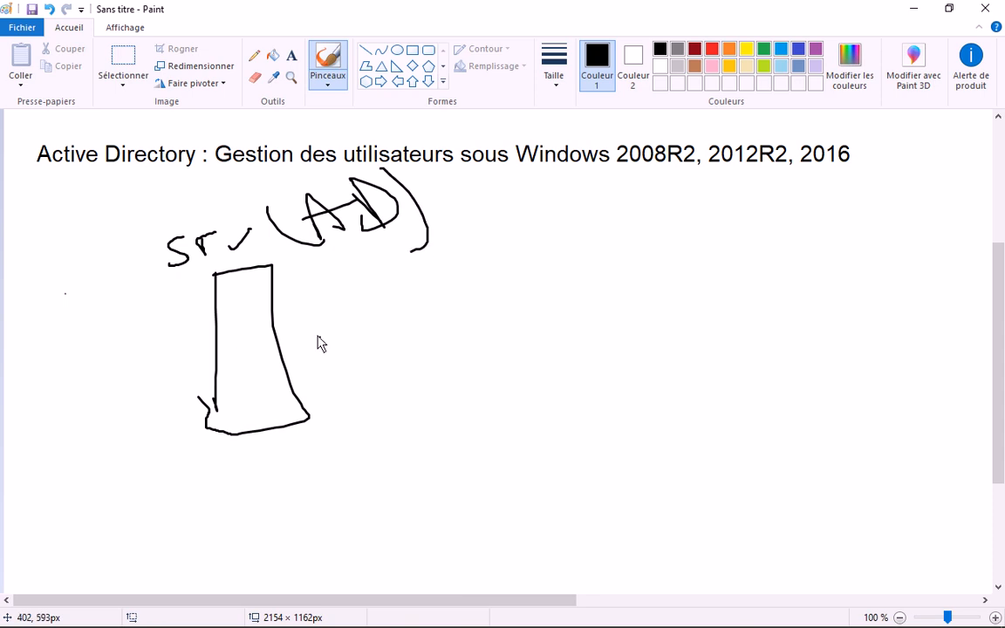
drag(289, 308, 317, 303)
mouse_move(336, 294)
mouse_down()
mouse_move(352, 319)
mouse_move(392, 304)
mouse_up()
mouse_move(409, 294)
mouse_down()
mouse_move(408, 281)
mouse_move(470, 288)
mouse_up()
- Draw a workstation on the right labelled '(SAM)' with 'Users' written beneath
mouse_move(703, 454)
mouse_down()
mouse_move(676, 260)
mouse_move(718, 410)
mouse_up()
mouse_move(655, 213)
mouse_down()
mouse_move(685, 235)
mouse_move(713, 197)
mouse_up()
drag(723, 201, 735, 215)
drag(742, 215, 765, 215)
drag(770, 181, 792, 215)
drag(776, 208, 789, 202)
drag(762, 243, 810, 297)
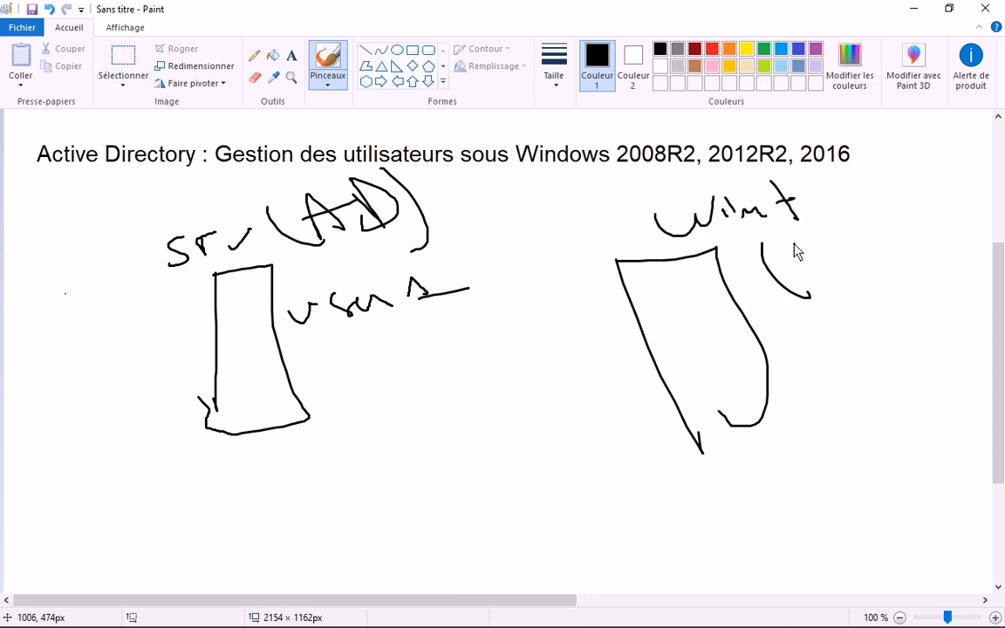
mouse_move(794, 244)
mouse_down()
mouse_move(799, 272)
mouse_move(836, 281)
mouse_up()
drag(819, 267, 882, 206)
drag(891, 228, 940, 245)
mouse_move(923, 171)
mouse_down()
mouse_move(953, 218)
mouse_move(943, 293)
mouse_up()
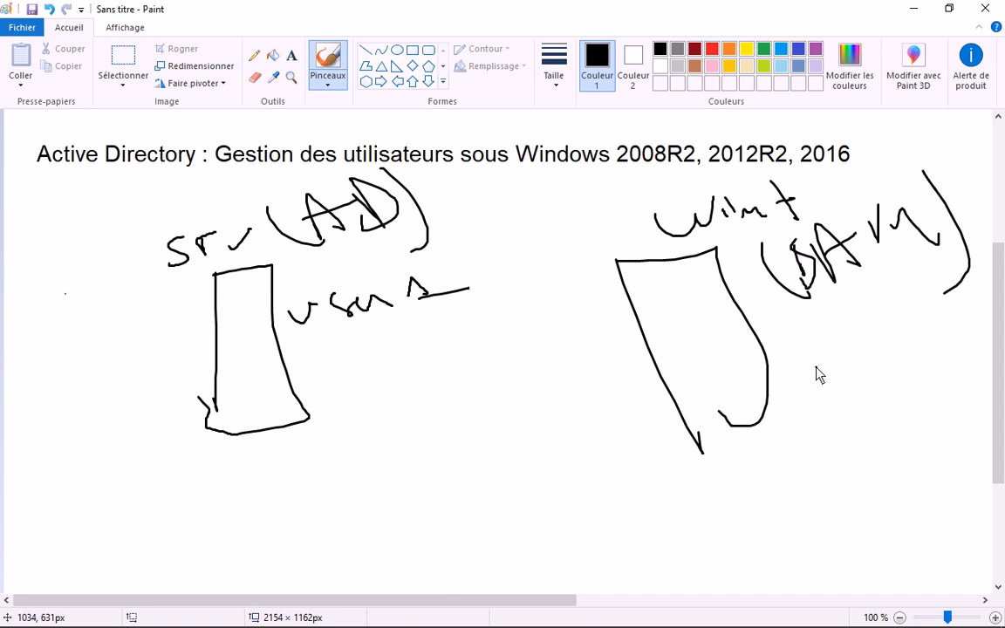
drag(817, 367, 848, 370)
mouse_move(860, 360)
mouse_down()
mouse_move(909, 397)
mouse_move(983, 397)
mouse_up()
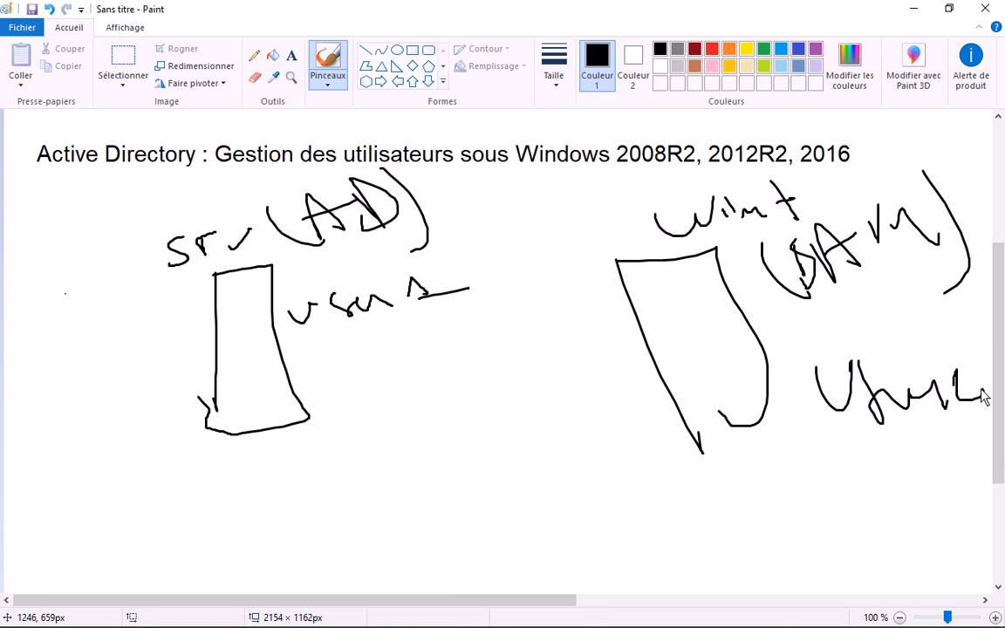
- Remove stray dots and draw a curve grouping the users by the server
click(111, 495)
key(ctrl+z)
click(364, 375)
key(ctrl+z)
drag(299, 336, 447, 300)
click(314, 397)
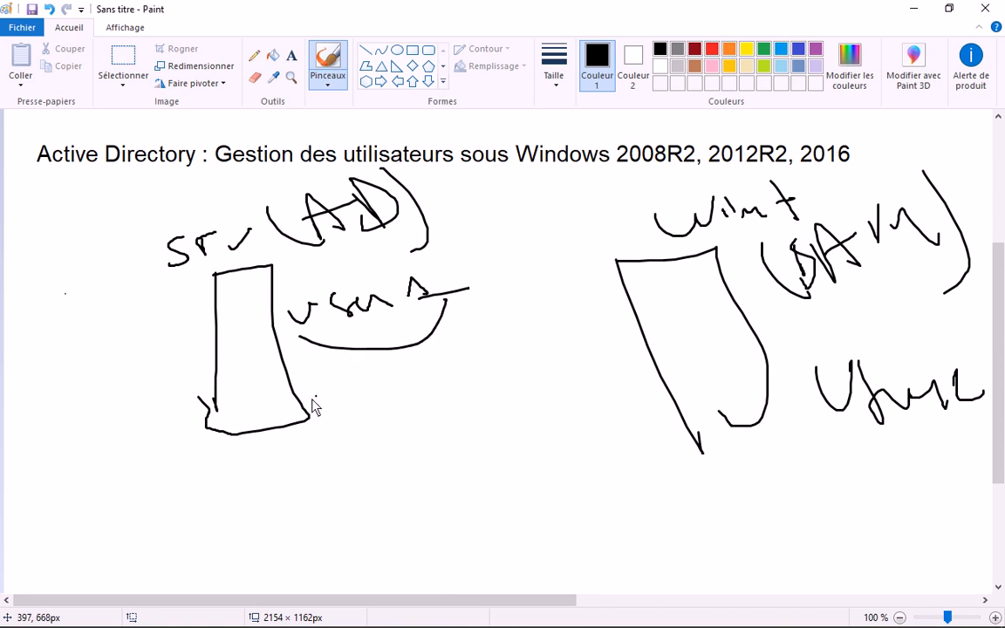
key(ctrl+z)
- Draw a middle device linked to the server, with a stand and bowl-shaped base
mouse_move(443, 414)
mouse_down()
mouse_move(546, 417)
mouse_move(571, 392)
mouse_up()
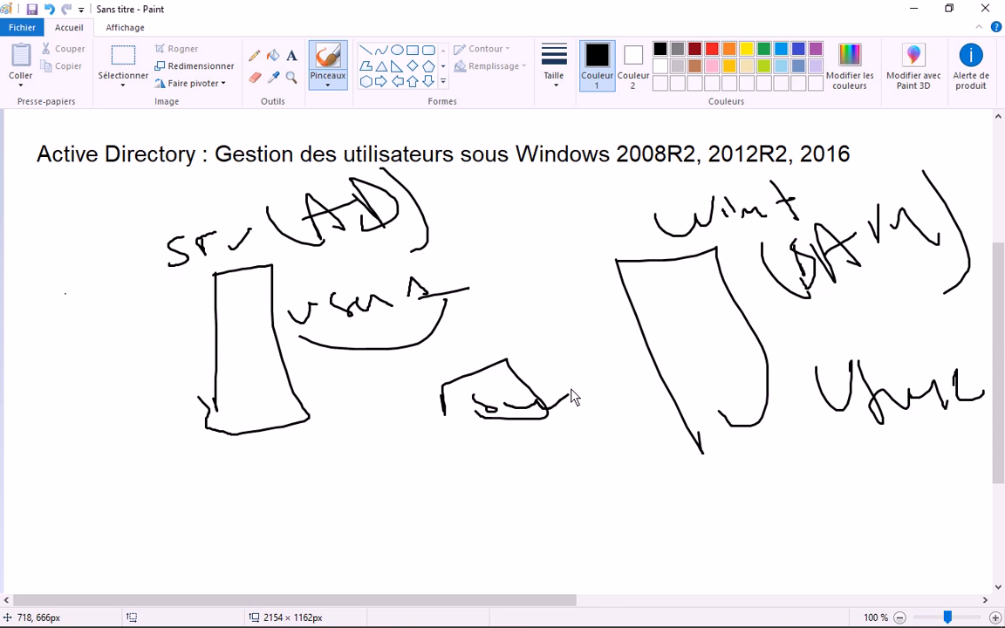
drag(439, 398, 267, 355)
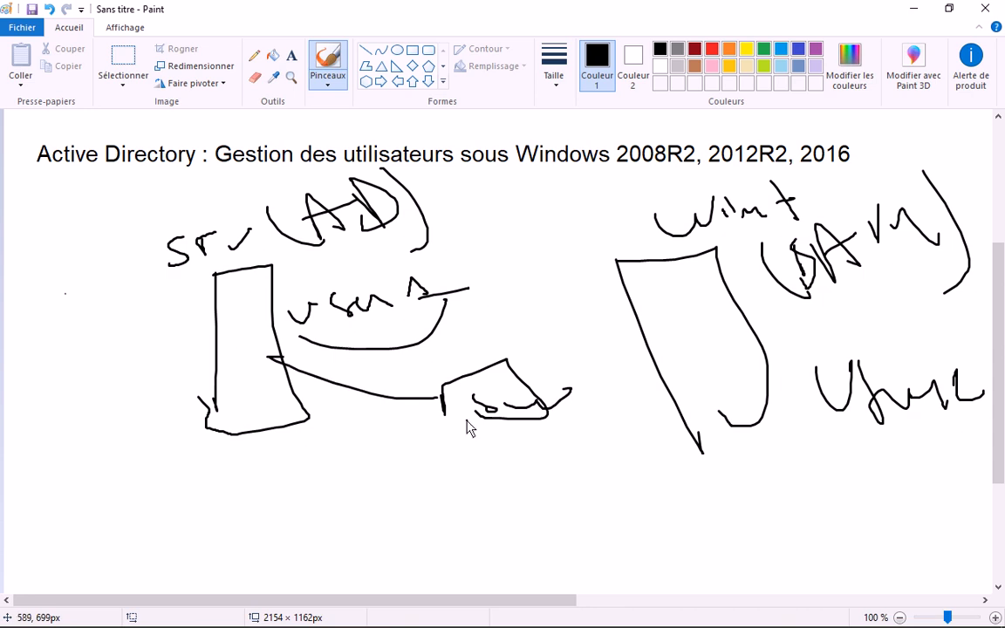
drag(483, 428, 489, 528)
drag(451, 515, 527, 512)
drag(417, 533, 470, 590)
drag(538, 508, 471, 591)
drag(440, 551, 463, 590)
click(409, 263)
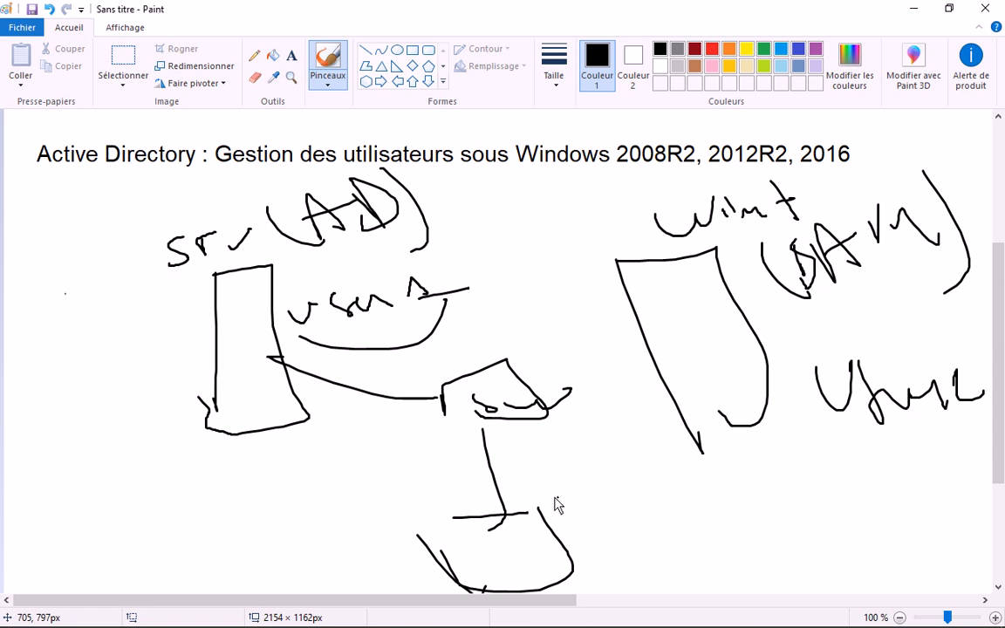
- Handwrite a label beside the lower shape and add a short line inside it
drag(569, 474, 573, 499)
drag(577, 458, 599, 495)
click(620, 442)
mouse_move(589, 480)
mouse_down()
mouse_move(612, 466)
mouse_move(649, 478)
mouse_up()
drag(630, 472, 654, 465)
click(623, 490)
drag(492, 554, 520, 553)
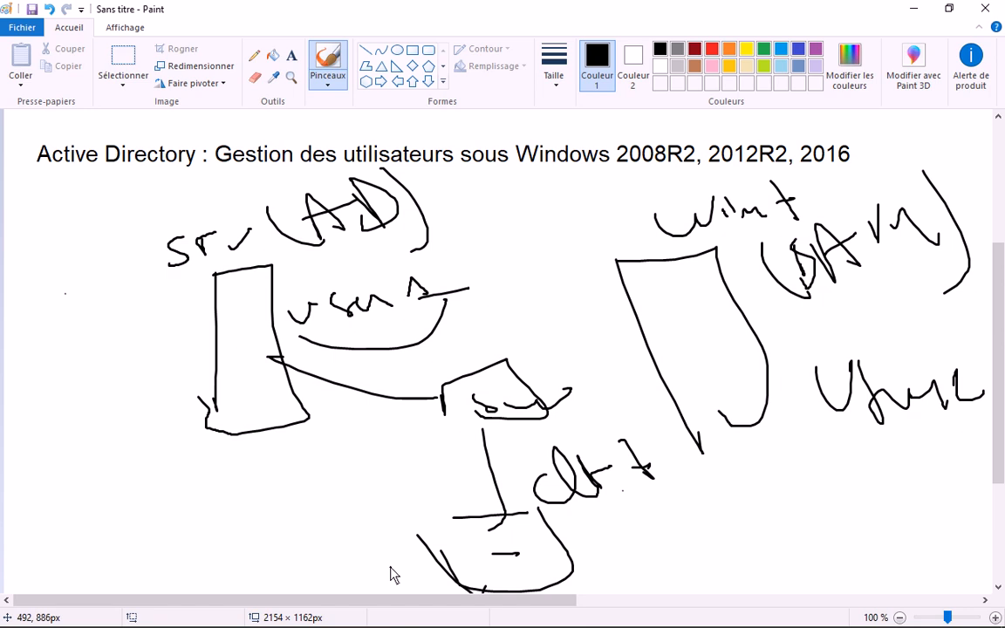
click(120, 72)
- Delete the whole sketch and leftover marks so only the title remains, then return to Notepad
drag(98, 177, 984, 602)
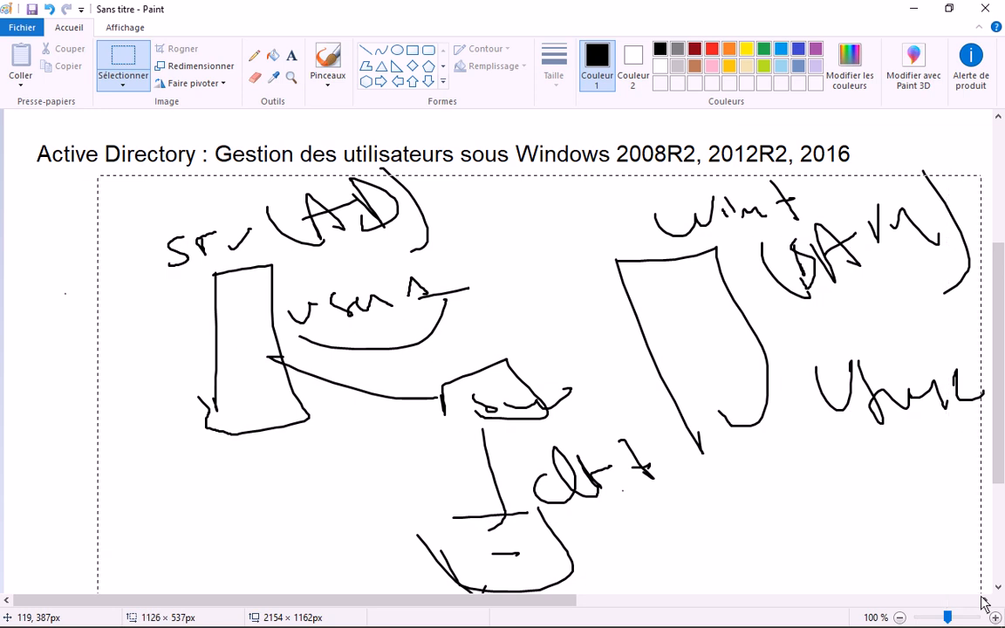
key(Delete)
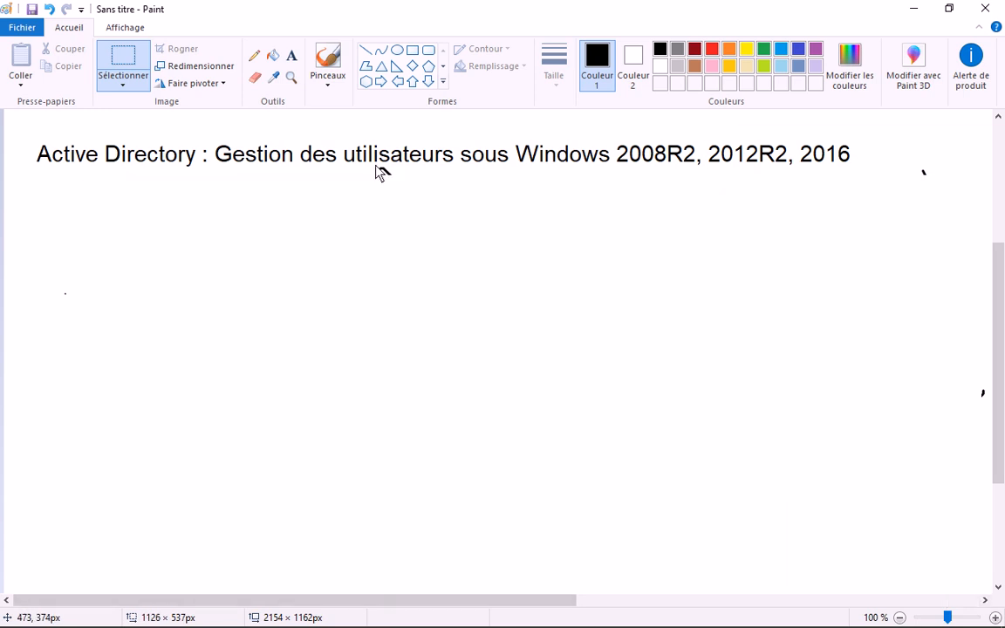
drag(375, 165, 410, 186)
key(Delete)
mouse_move(911, 149)
mouse_down()
mouse_move(910, 186)
mouse_move(979, 424)
mouse_up()
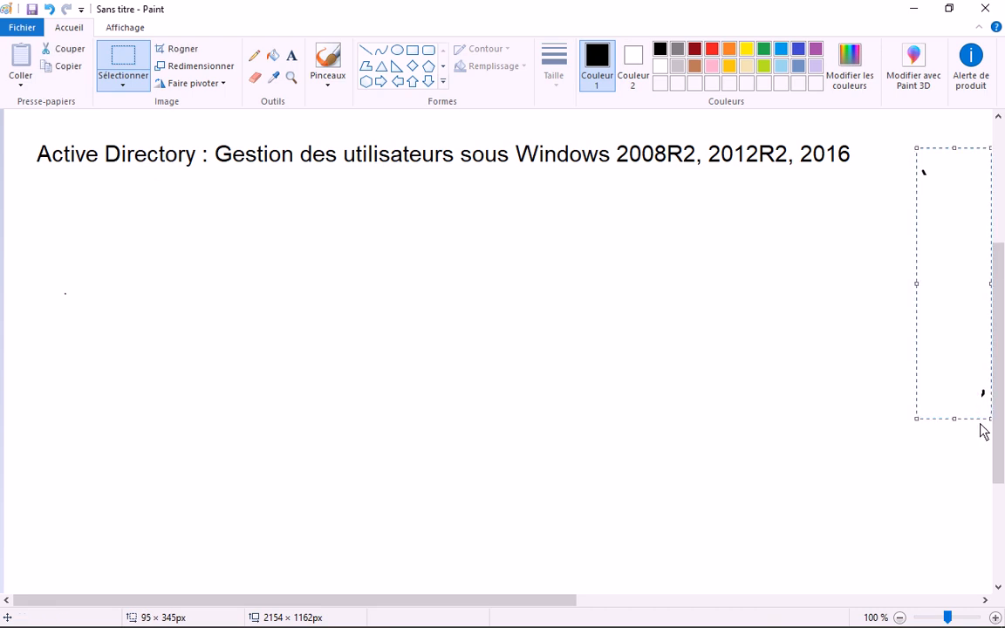
key(Delete)
mouse_move(128, 604)
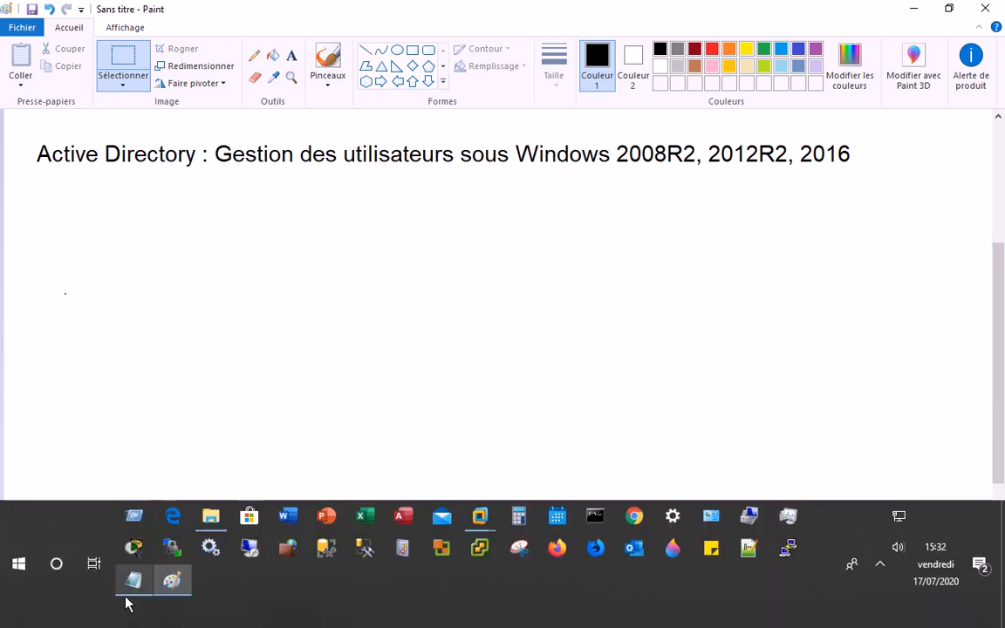
click(133, 582)
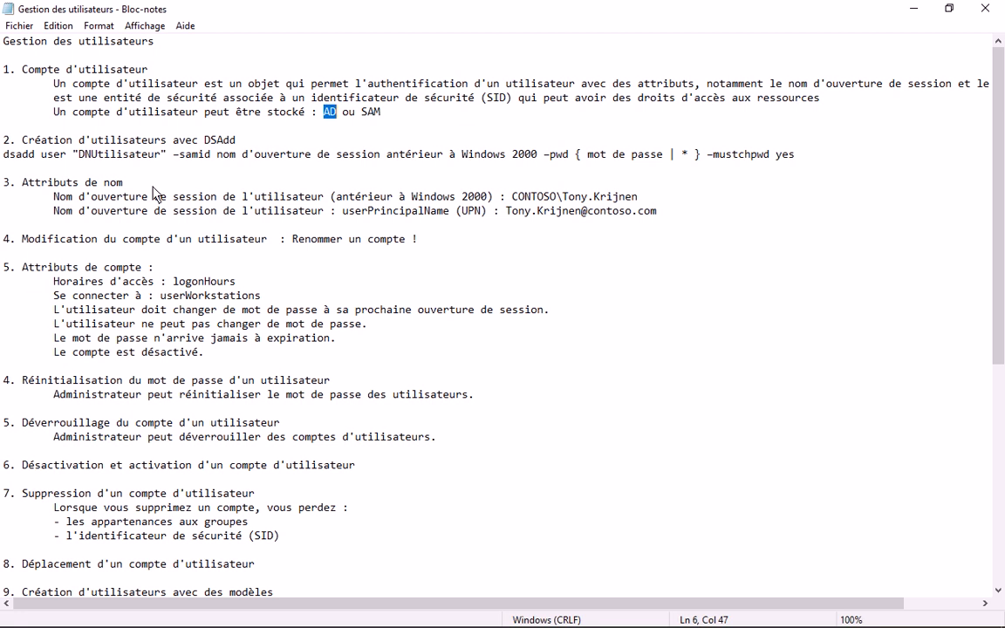
- Select the entire '3. Attributs de nom' heading line in the notes
click(126, 187)
key(shift+Home)
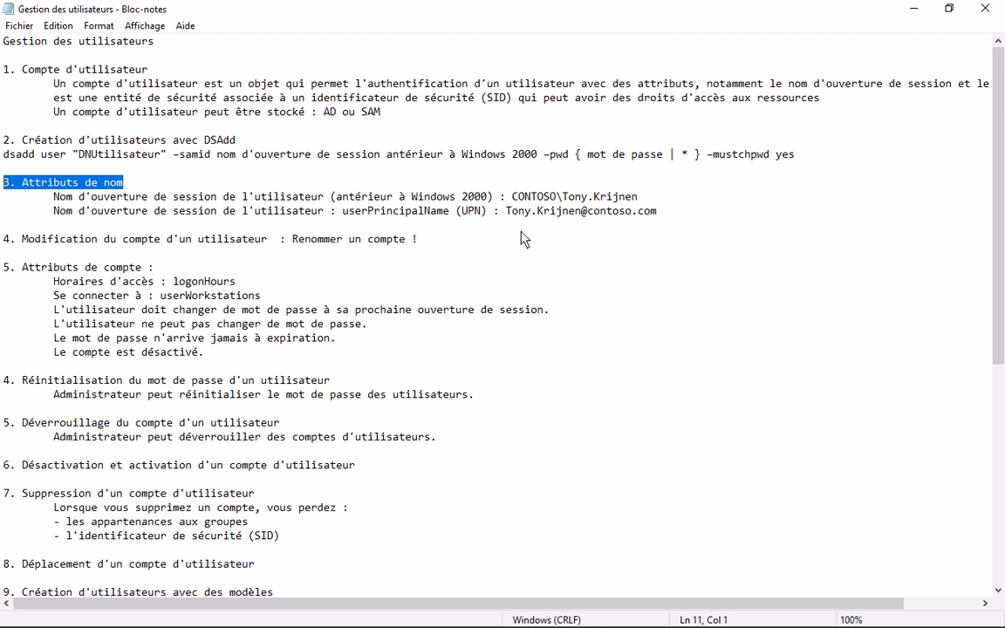
drag(519, 197, 641, 204)
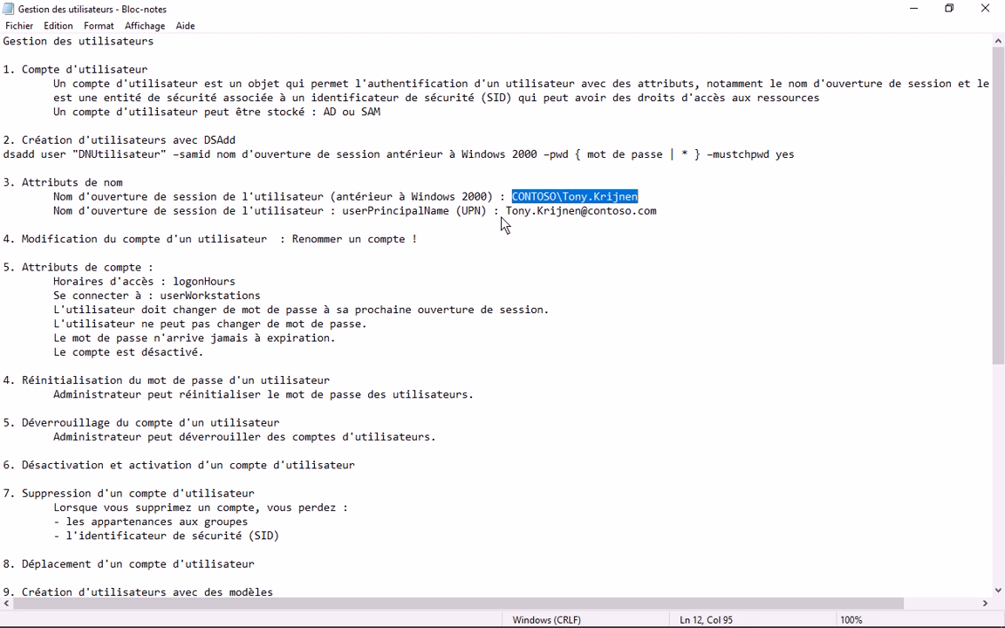
mouse_move(505, 626)
click(562, 199)
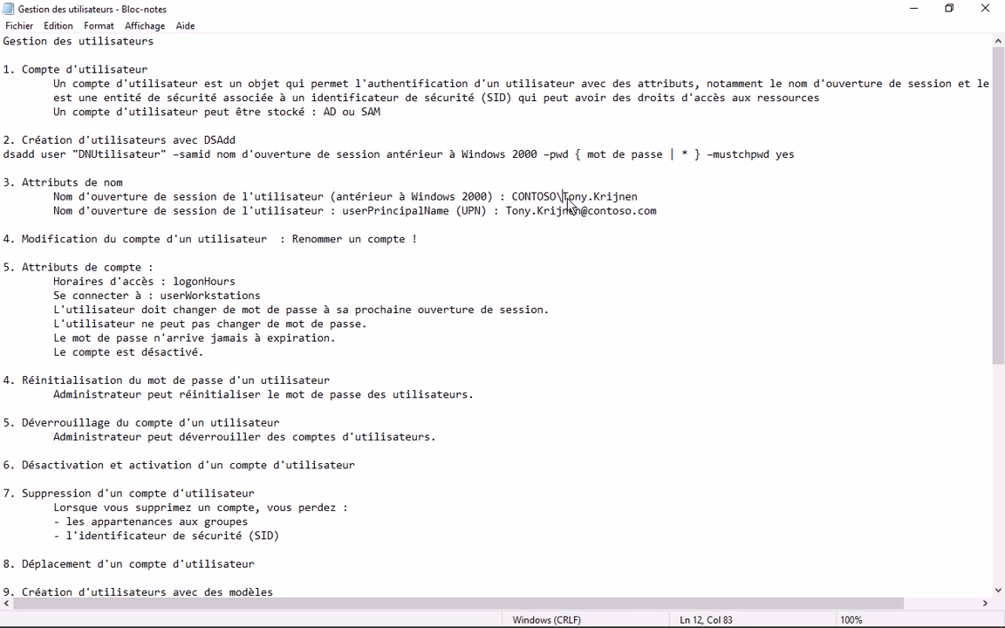
drag(569, 203, 512, 200)
click(643, 205)
click(554, 200)
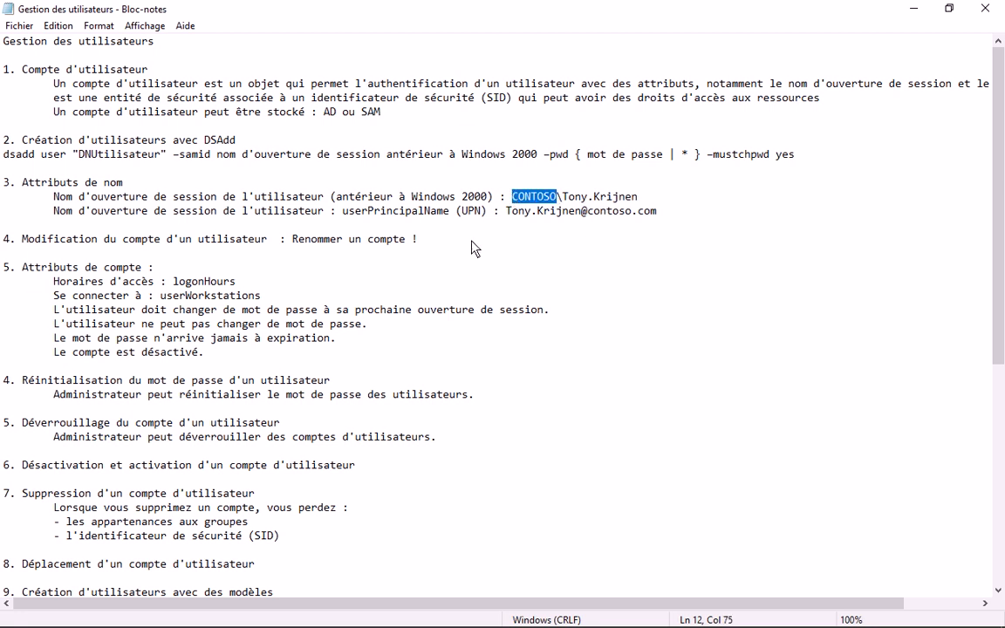
drag(463, 212, 486, 220)
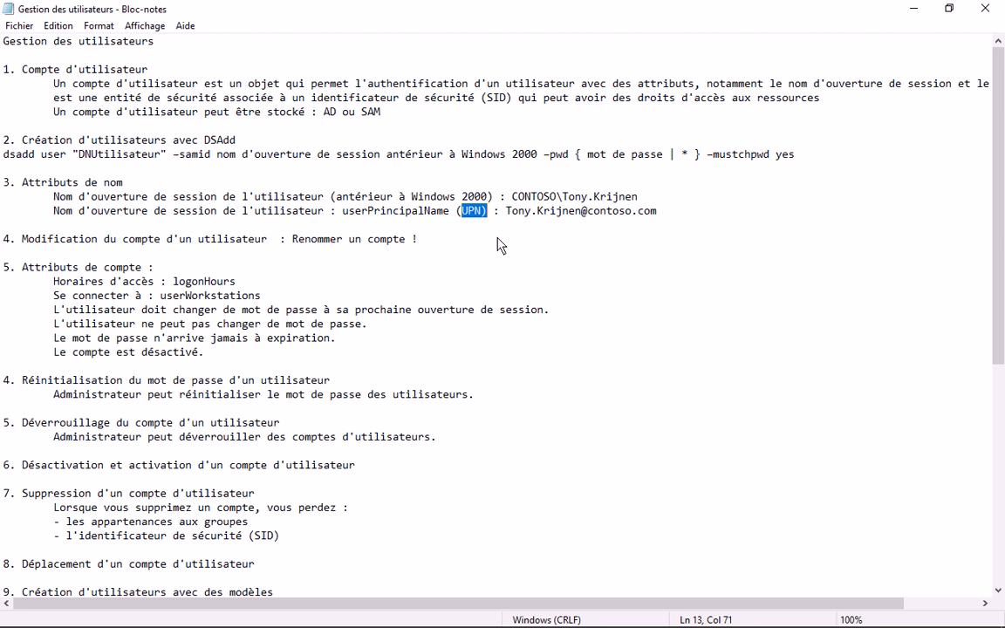
click(506, 211)
key(Right)
key(Right)
key(Right)
key(Right)
key(Right)
key(Right)
key(Right)
key(Right)
key(Right)
key(Right)
key(Right)
key(Right)
key(Right)
key(Right)
key(Right)
key(Right)
key(Right)
key(Left)
key(Left)
key(Left)
key(Left)
key(Left)
key(Left)
key(Left)
key(Left)
key(Left)
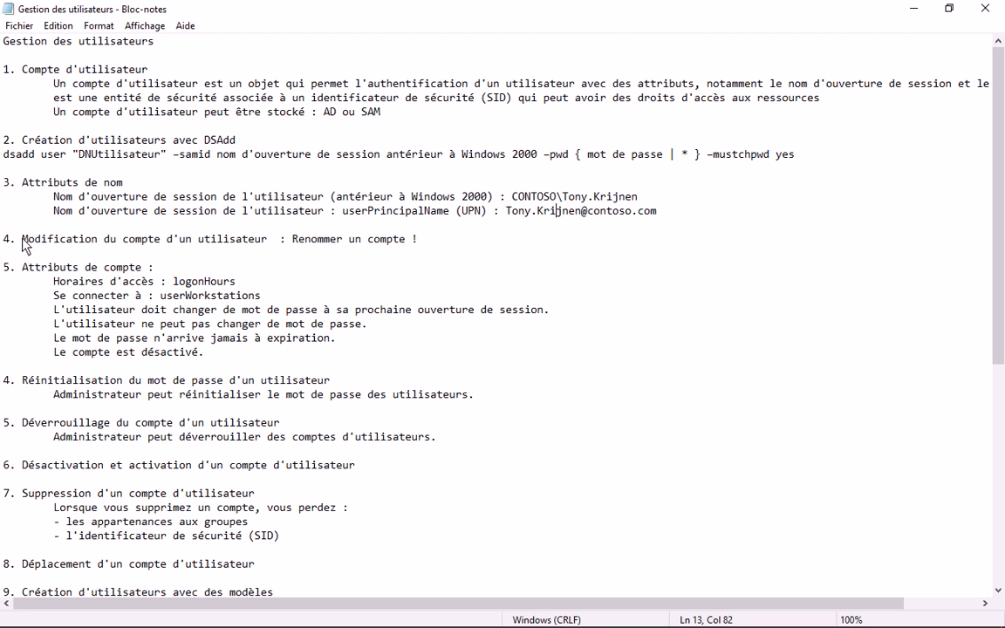
drag(22, 241, 421, 244)
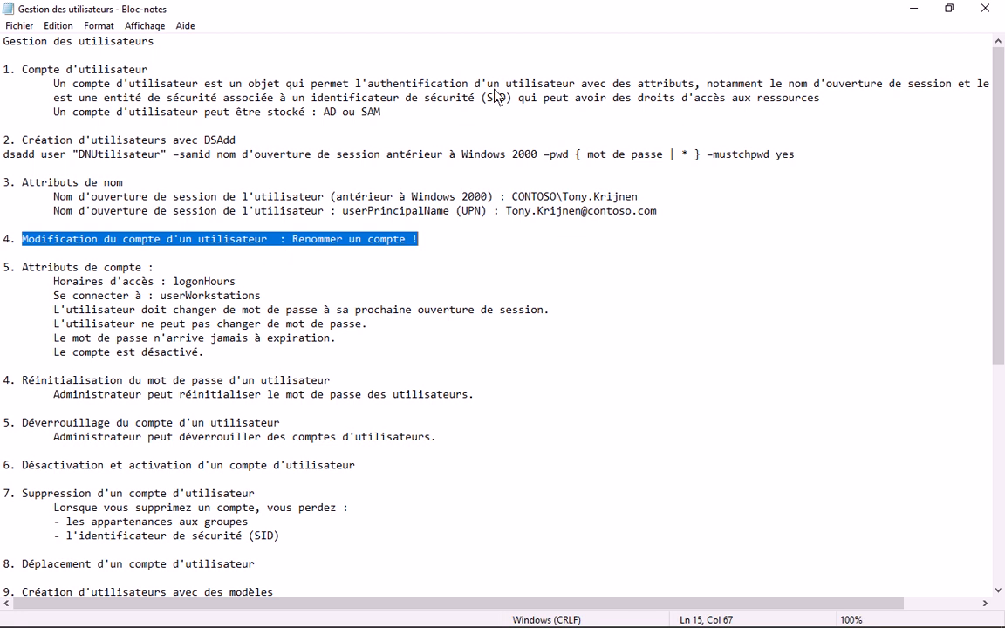
click(485, 97)
drag(488, 103, 516, 108)
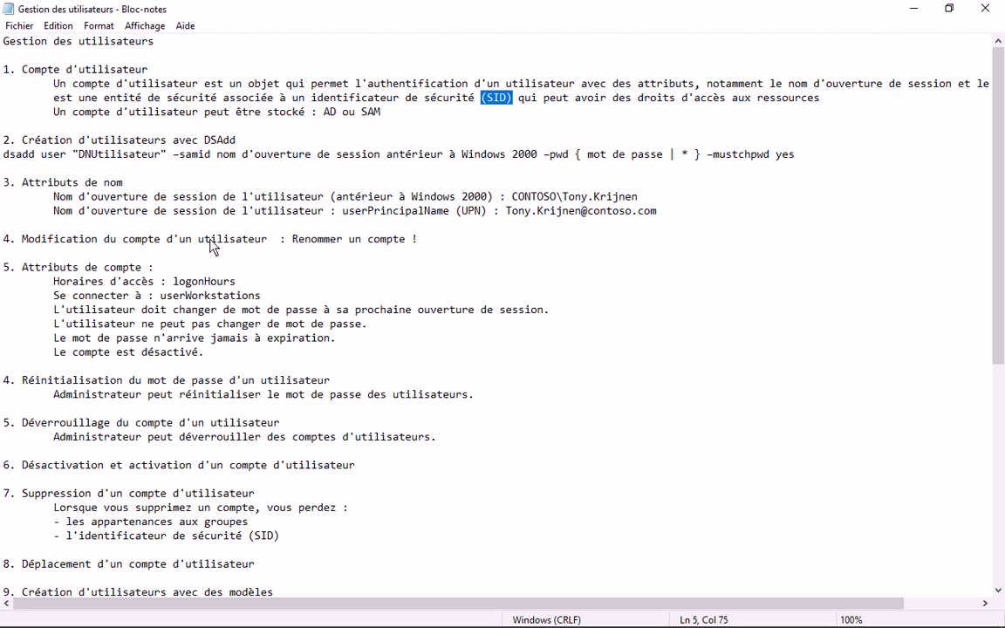
drag(208, 241, 268, 240)
drag(481, 98, 513, 98)
click(485, 100)
drag(482, 98, 514, 101)
scroll(142, 266, down, 1)
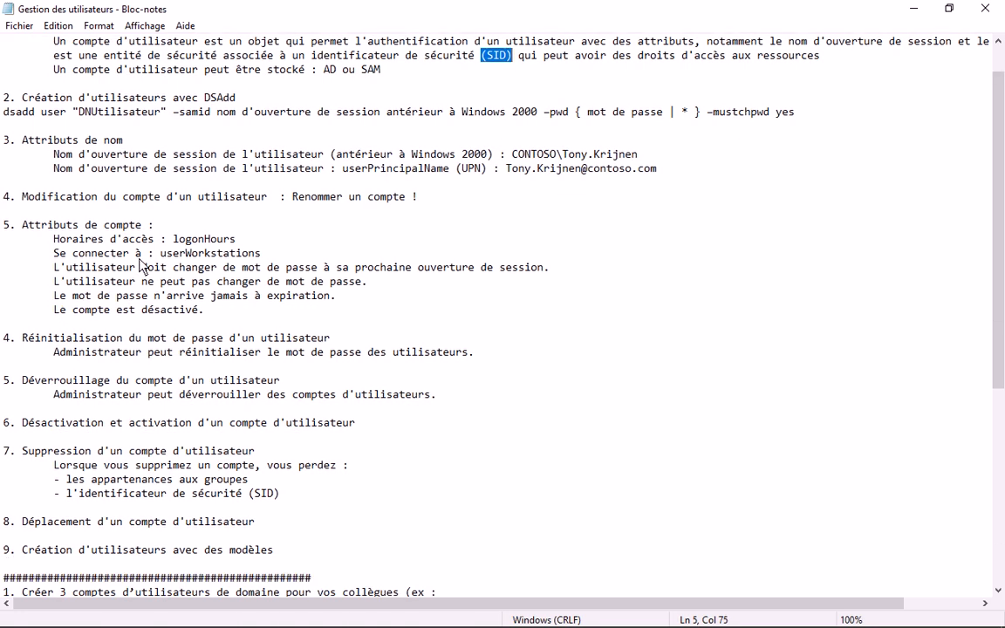
click(22, 228)
- Highlight the Attributs de compte heading, Horaires d'accès, and the Se connecter à (userWorkstations) line
drag(25, 232, 177, 234)
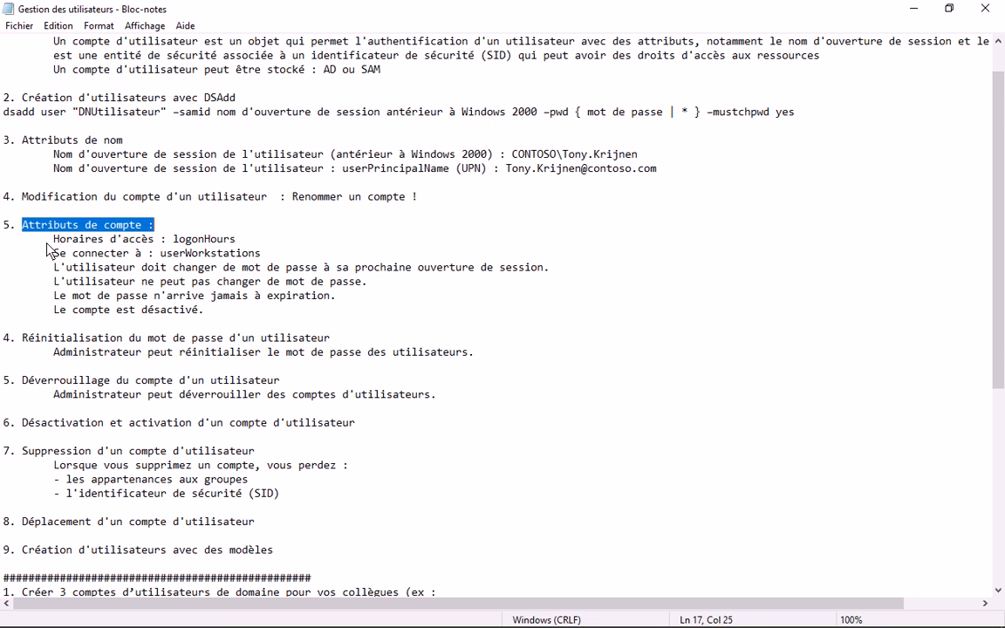
drag(47, 244, 156, 241)
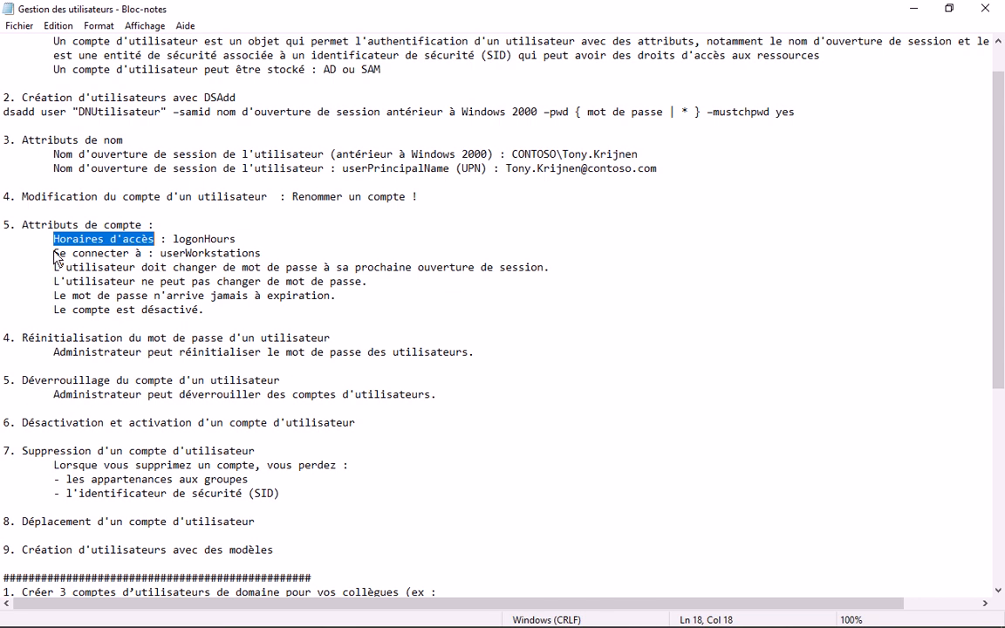
drag(54, 253, 135, 258)
click(184, 254)
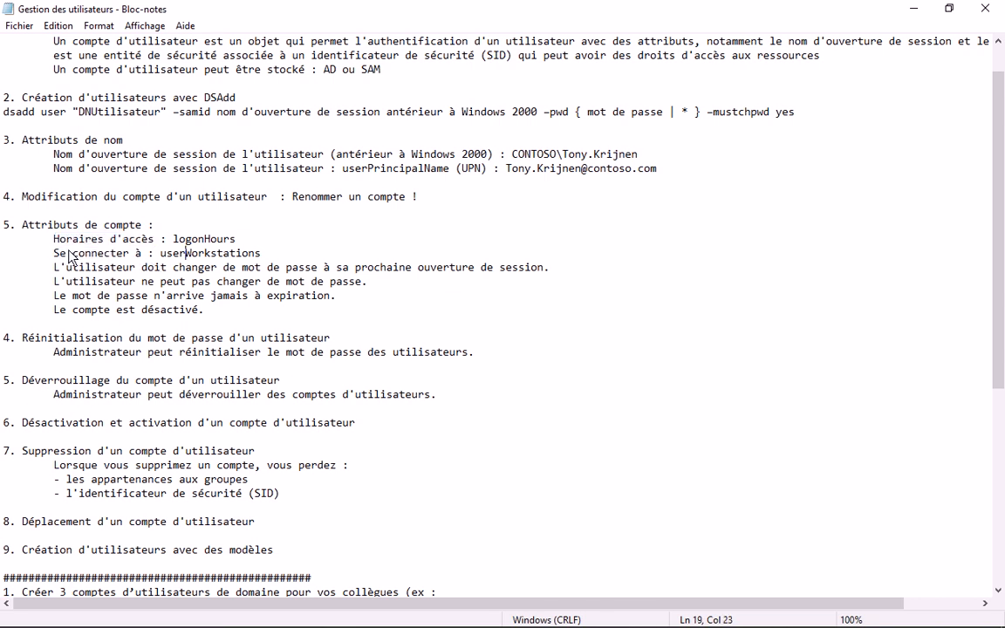
drag(68, 255, 262, 255)
- Return to the Paint whiteboard holding the Active Directory title
mouse_move(271, 624)
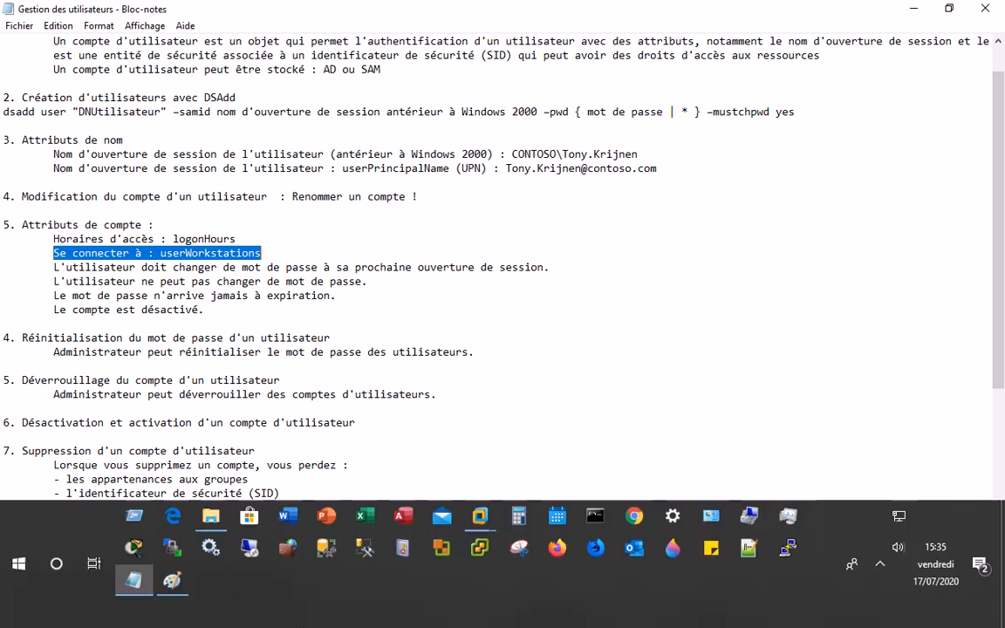
click(172, 581)
mouse_move(227, 234)
mouse_down()
mouse_move(245, 357)
mouse_move(245, 348)
mouse_up()
- Brush-draw a server outline labelled 'srv'
click(323, 61)
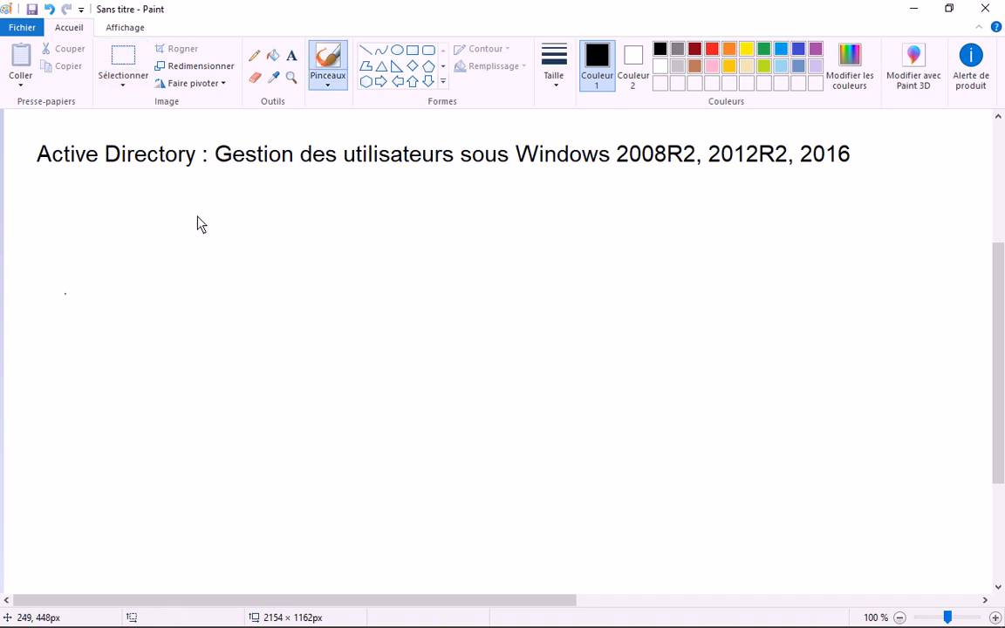
drag(195, 221, 196, 321)
drag(196, 220, 206, 294)
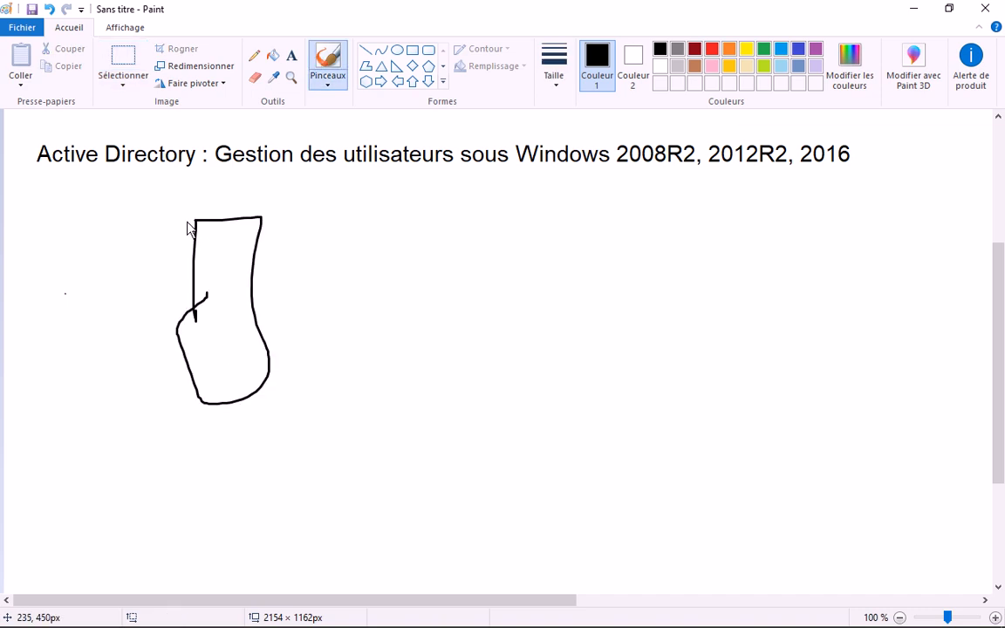
mouse_move(191, 204)
mouse_down()
mouse_move(193, 215)
mouse_move(206, 207)
mouse_up()
drag(220, 199, 232, 197)
click(321, 240)
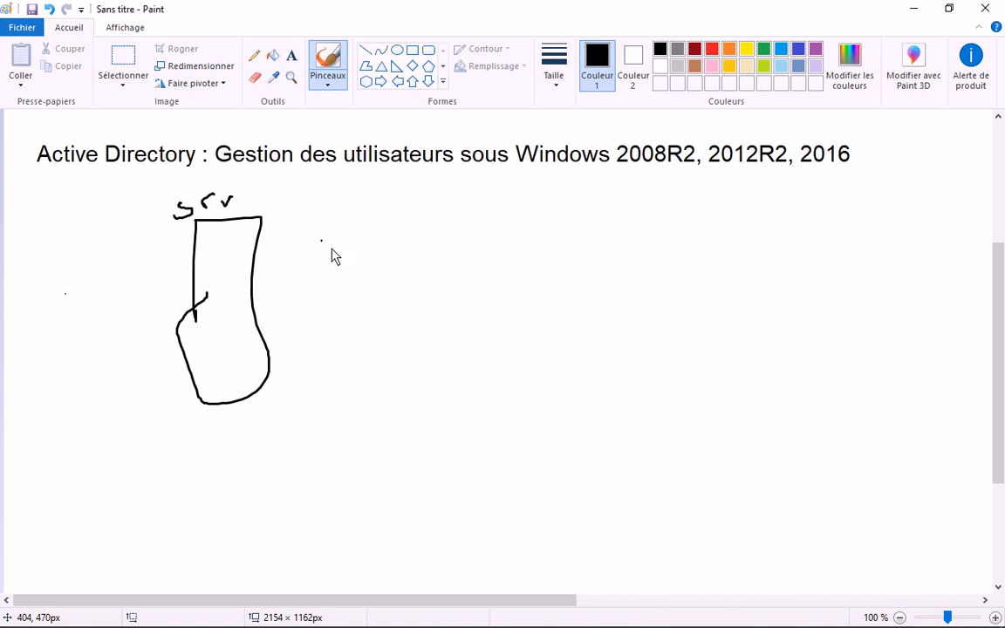
- Draw a labelled switch linked rightward to a first PC, labelled PC1
drag(439, 295, 441, 326)
drag(441, 285, 435, 330)
mouse_move(454, 305)
mouse_down()
mouse_move(463, 310)
mouse_move(451, 318)
mouse_up()
drag(495, 308, 619, 297)
drag(622, 257, 656, 403)
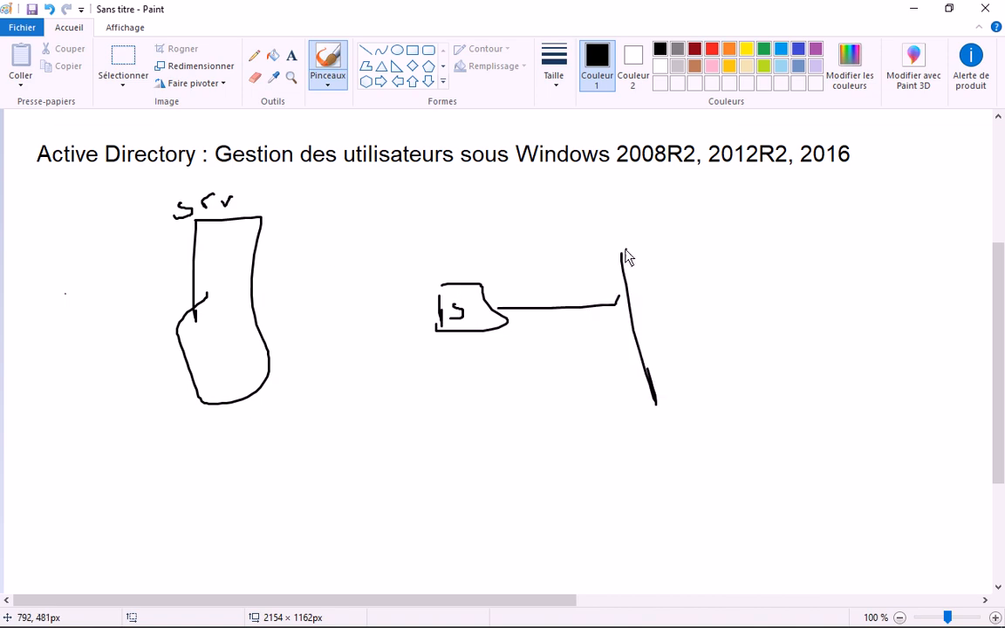
drag(623, 251, 672, 367)
mouse_move(731, 267)
mouse_down()
mouse_move(735, 281)
mouse_move(724, 253)
mouse_up()
mouse_move(754, 251)
mouse_down()
mouse_move(762, 279)
mouse_move(825, 288)
mouse_up()
- Link the switch down to a second PC and label it PC2
drag(475, 335, 483, 427)
mouse_move(528, 431)
mouse_down()
mouse_move(459, 428)
mouse_move(482, 521)
mouse_up()
drag(537, 442, 445, 534)
drag(591, 526, 574, 492)
mouse_move(612, 495)
mouse_down()
mouse_move(685, 537)
mouse_move(688, 520)
mouse_up()
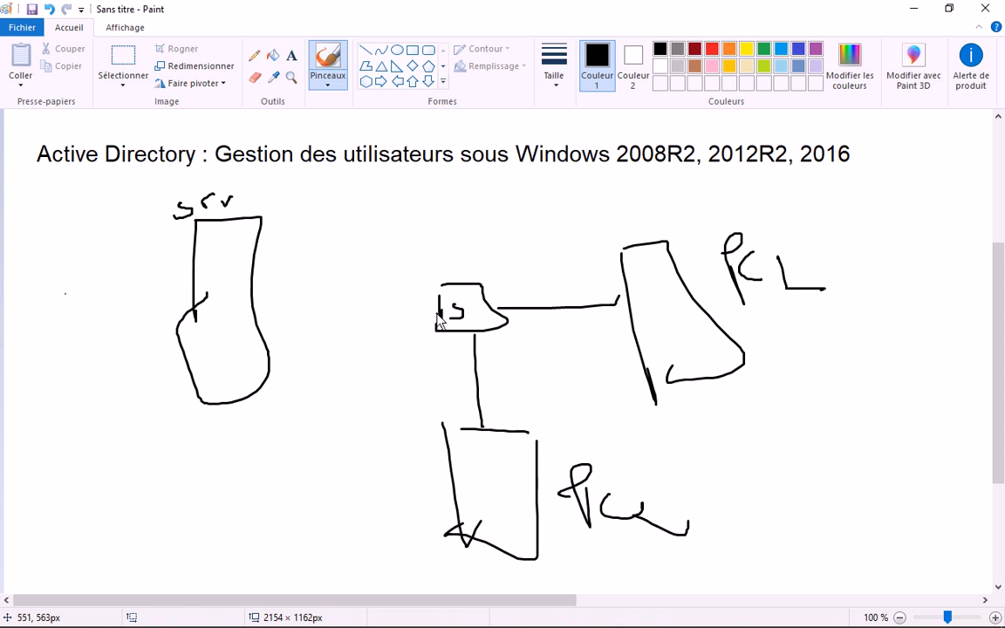
- Connect the server to the switch and write user1 and user2 beside the server
drag(437, 319, 253, 300)
mouse_move(272, 246)
mouse_down()
mouse_move(300, 237)
mouse_move(338, 251)
mouse_move(408, 246)
mouse_up()
drag(281, 273, 305, 271)
mouse_move(318, 273)
mouse_down()
mouse_move(339, 291)
mouse_move(416, 286)
mouse_up()
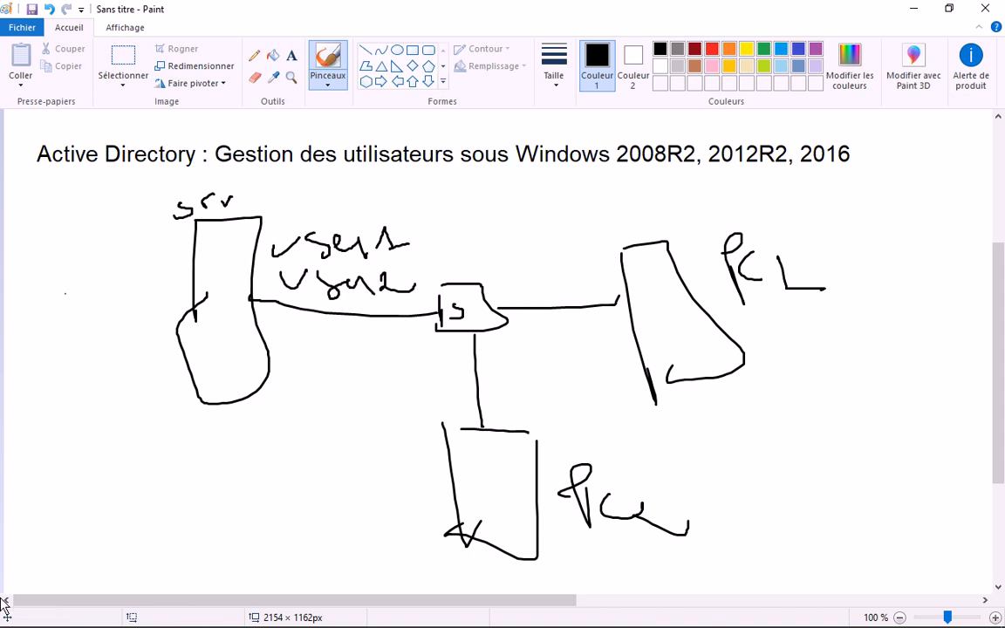
- Handwrite a user name beside PC1 and another under PC2, undoing a stray dot
click(451, 273)
key(ctrl+z)
drag(786, 351, 821, 334)
mouse_move(848, 340)
mouse_down()
mouse_move(877, 350)
mouse_move(911, 335)
mouse_move(954, 348)
mouse_up()
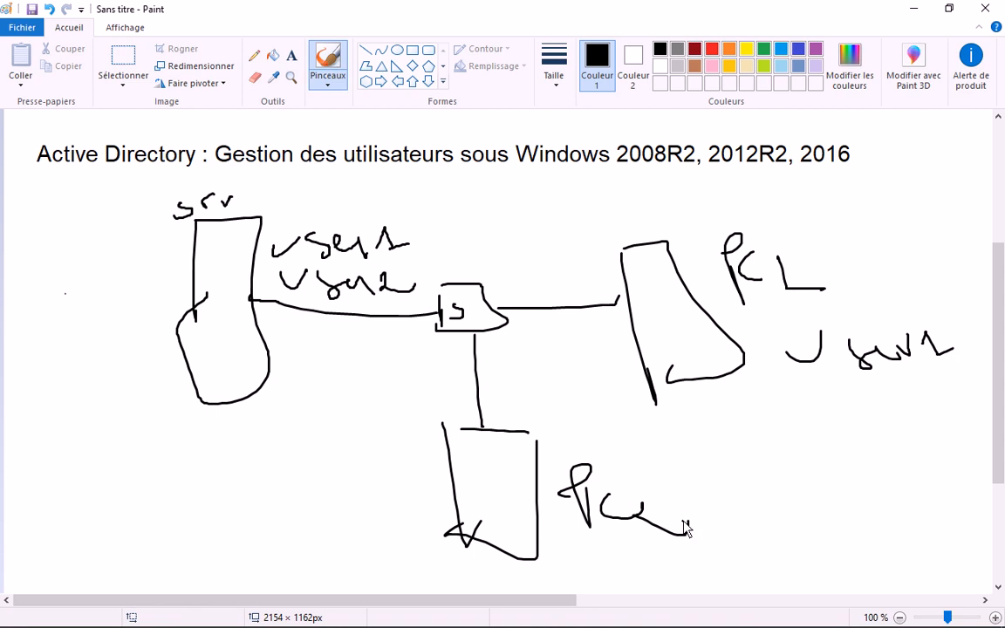
drag(685, 528, 689, 522)
mouse_move(604, 558)
mouse_down()
mouse_move(628, 548)
mouse_move(731, 569)
mouse_up()
drag(745, 549, 797, 561)
- Underline both user names and draw a small disk inside PC1
click(219, 561)
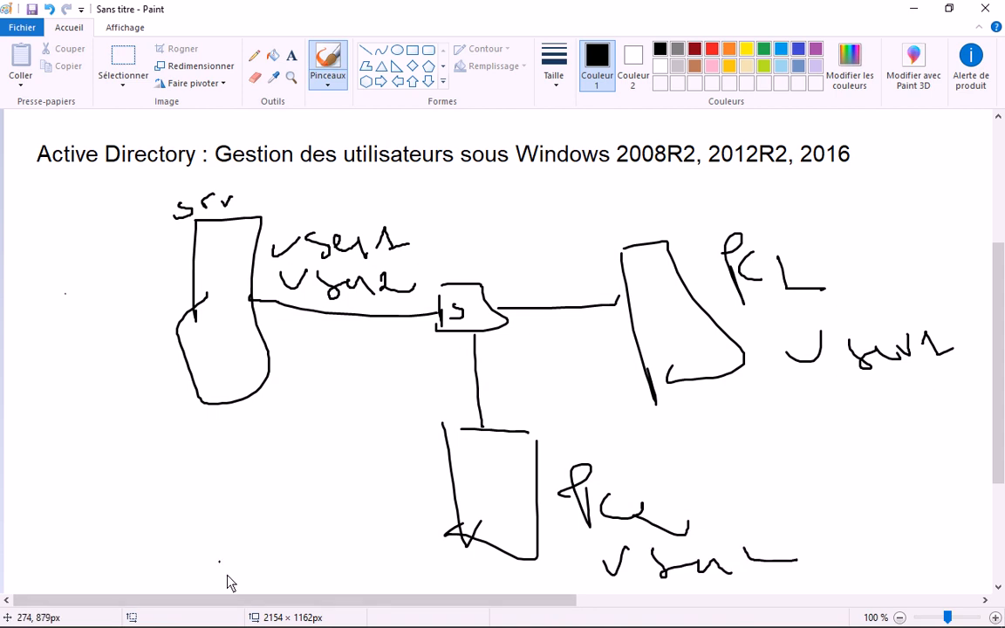
key(ctrl+z)
drag(790, 377, 922, 412)
drag(580, 565, 721, 583)
click(745, 572)
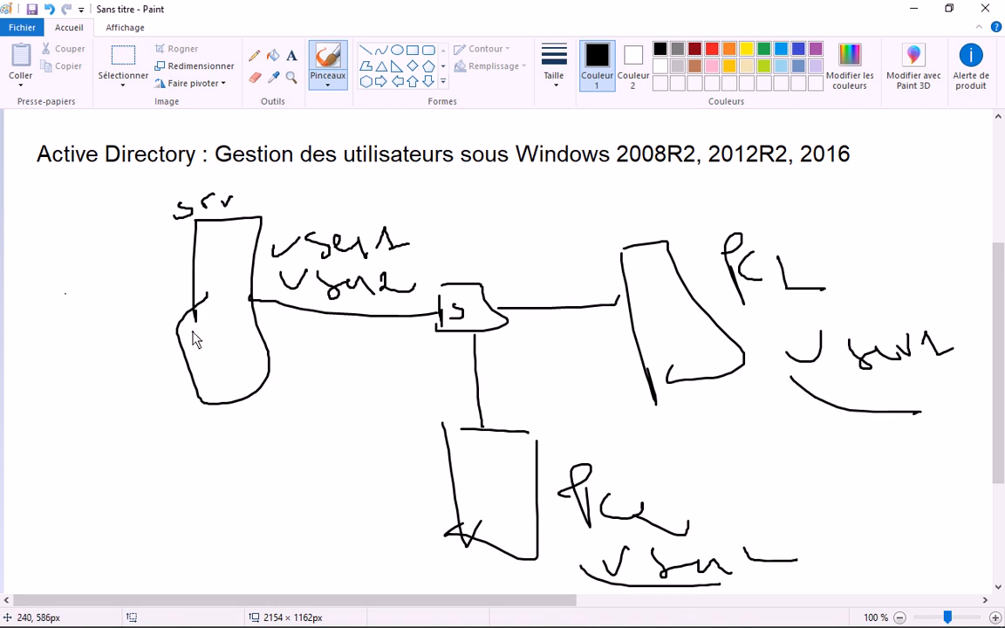
click(237, 342)
mouse_move(655, 332)
mouse_down()
mouse_move(663, 363)
mouse_move(708, 349)
mouse_move(656, 318)
mouse_up()
- Label PC1's disk DP, link it down to a D: drive, and add underlines
drag(677, 305, 678, 307)
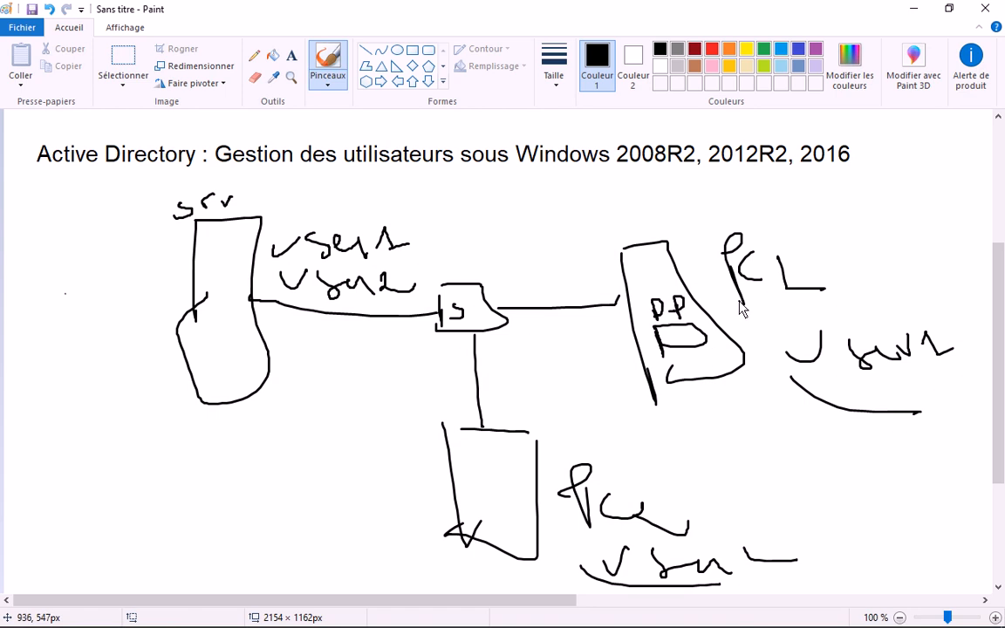
drag(739, 302, 814, 305)
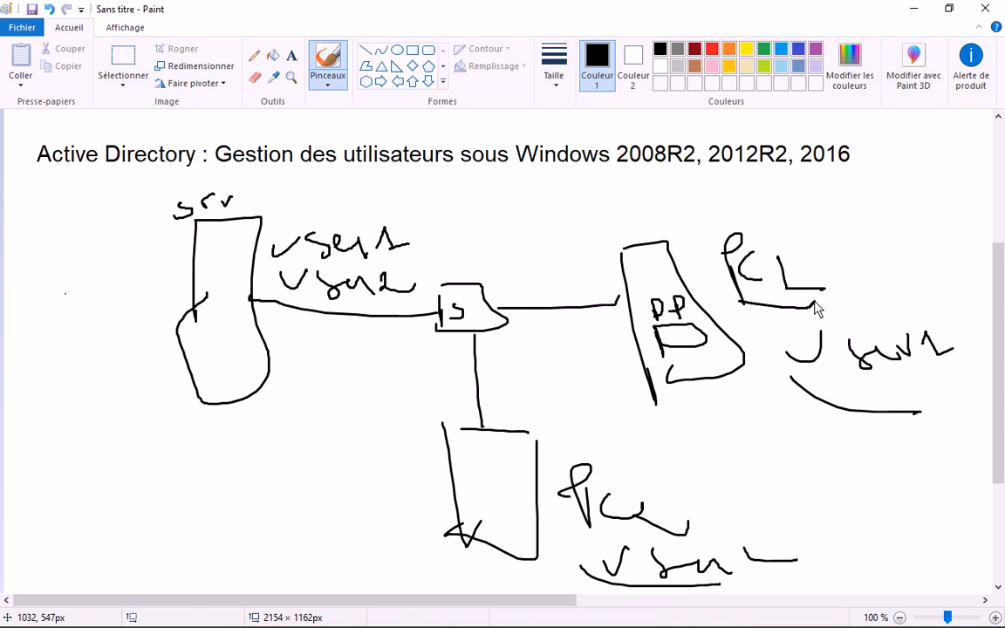
click(812, 379)
mouse_move(688, 343)
mouse_down()
mouse_move(731, 427)
mouse_move(728, 454)
mouse_move(788, 461)
mouse_move(795, 452)
mouse_up()
click(807, 443)
click(807, 455)
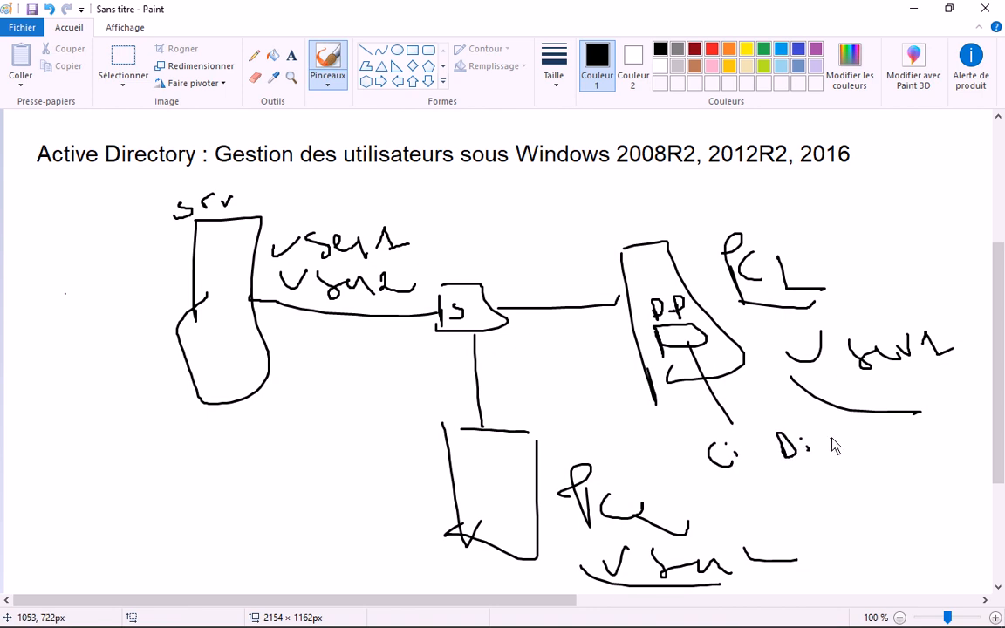
drag(800, 381, 950, 373)
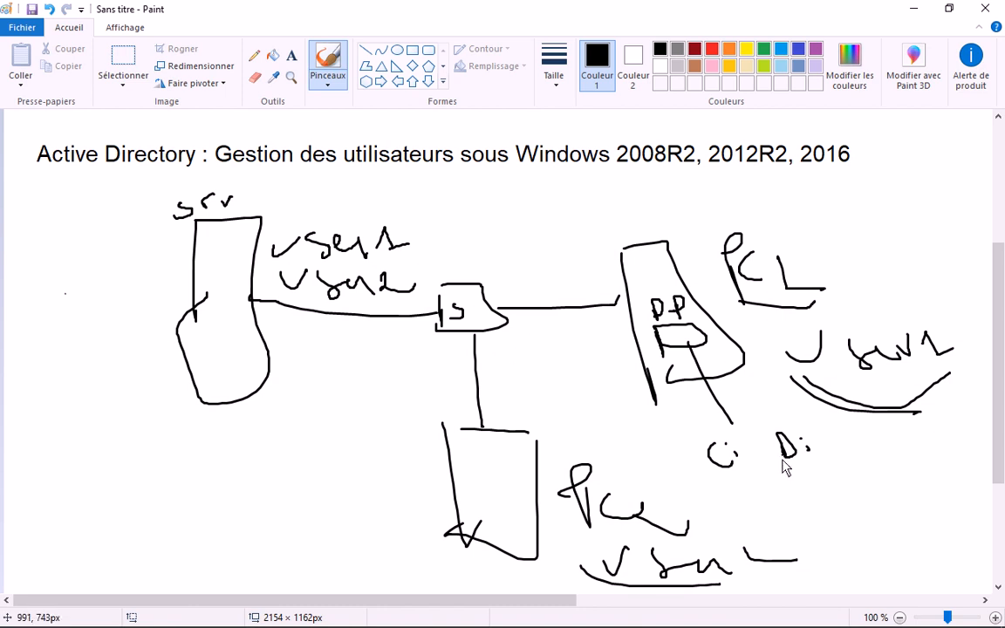
drag(779, 461, 821, 455)
- Write a note beside D:, mark an x above PC2, and undo stray dots
mouse_move(831, 477)
mouse_down()
mouse_move(847, 472)
mouse_move(831, 483)
mouse_up()
drag(855, 463, 944, 449)
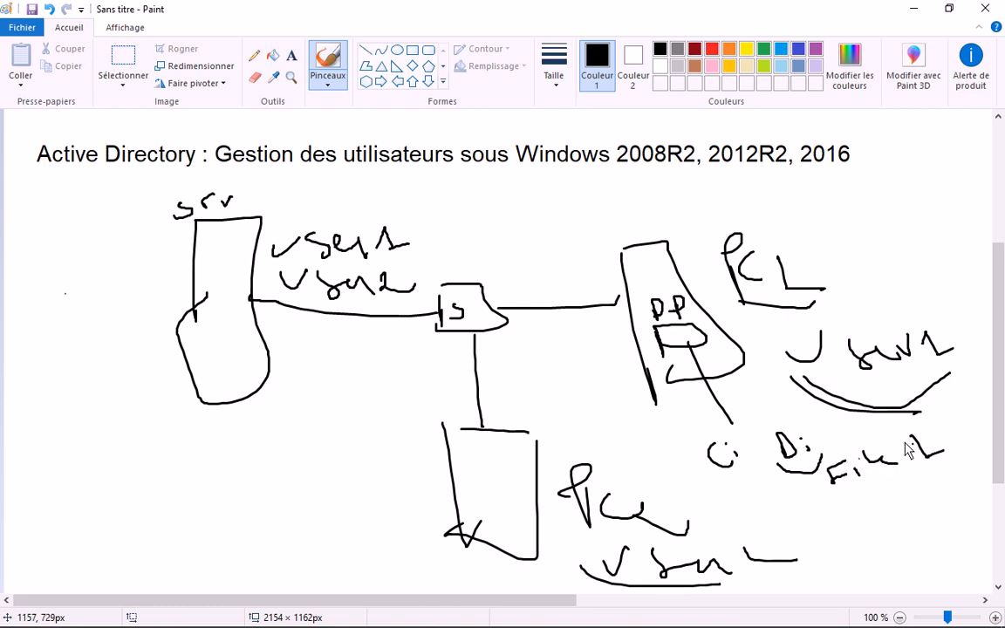
drag(858, 463, 859, 452)
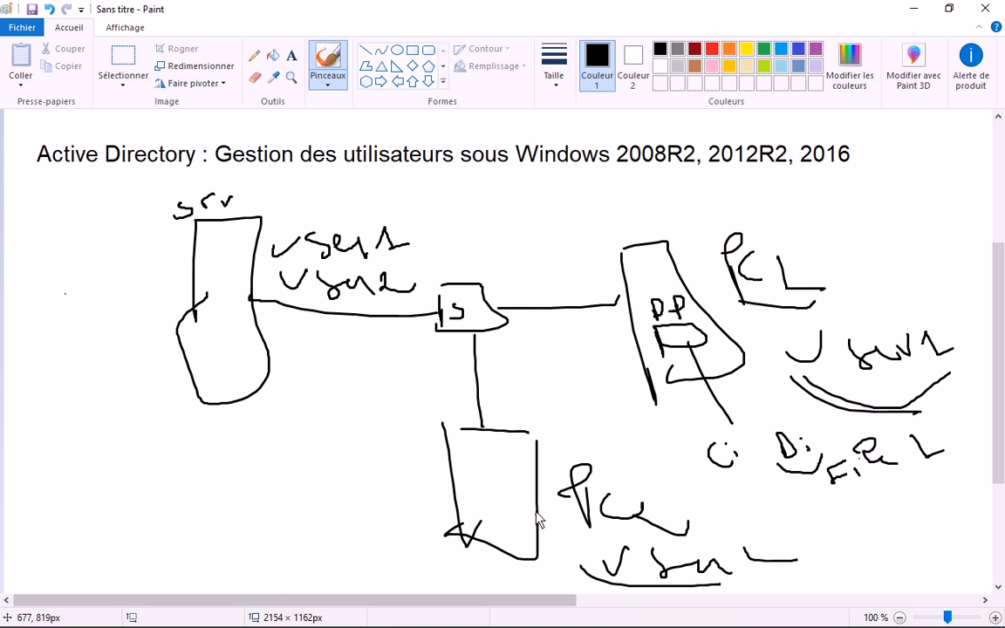
drag(508, 413, 524, 419)
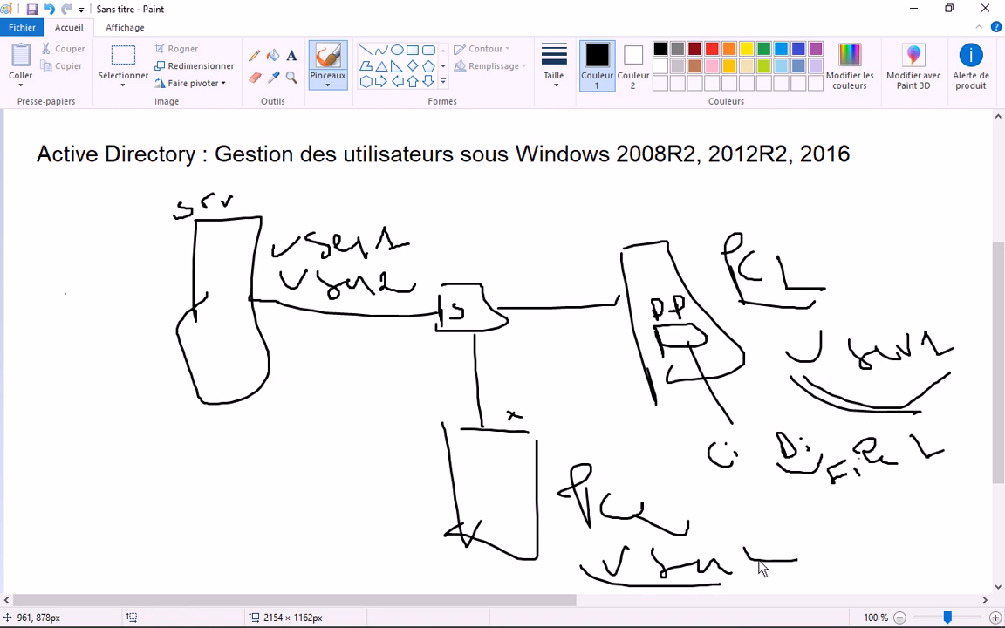
drag(761, 569, 790, 563)
click(561, 563)
click(145, 223)
key(ctrl+z)
click(723, 494)
key(ctrl+z)
- Mark the DP disk and PC2, underline C:, and double-underline the bottom user name
mouse_move(660, 346)
mouse_down()
mouse_move(703, 351)
mouse_move(686, 328)
mouse_move(656, 325)
mouse_up()
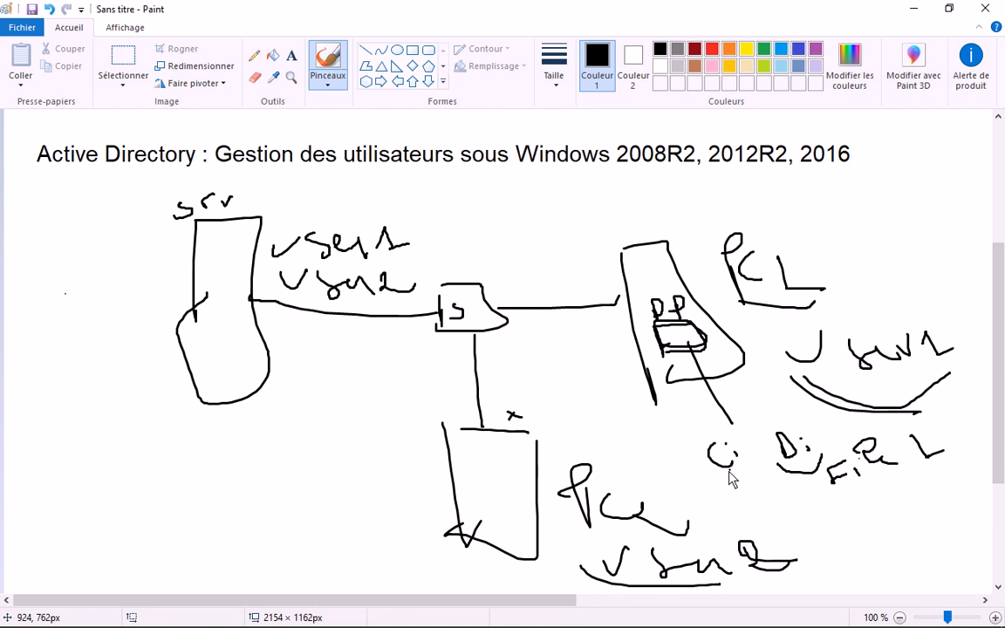
mouse_move(716, 477)
mouse_down()
mouse_move(822, 497)
mouse_move(915, 472)
mouse_up()
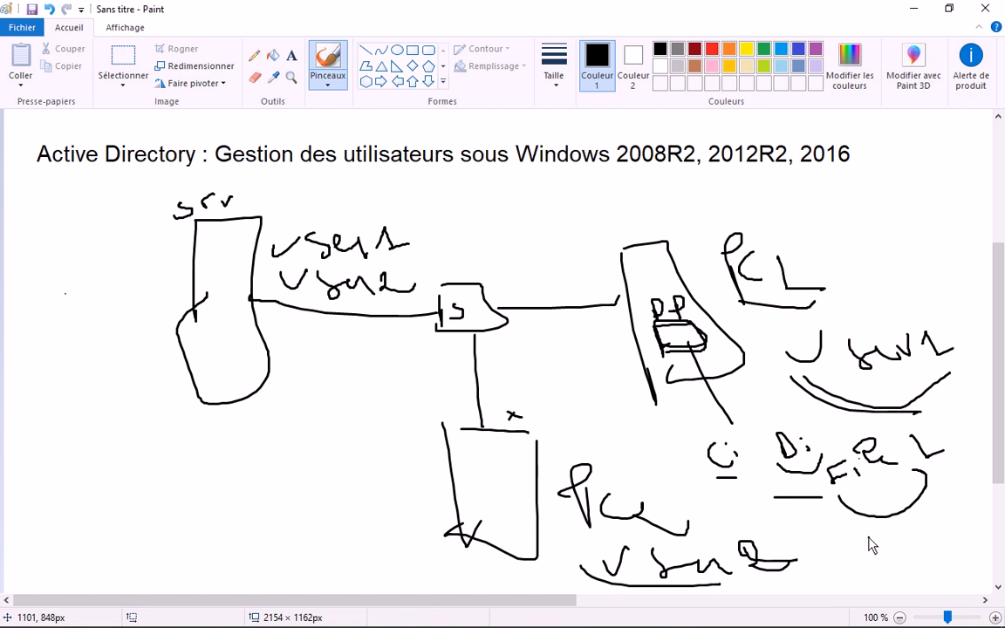
click(731, 361)
mouse_move(486, 516)
mouse_down()
mouse_move(486, 502)
mouse_move(489, 522)
mouse_up()
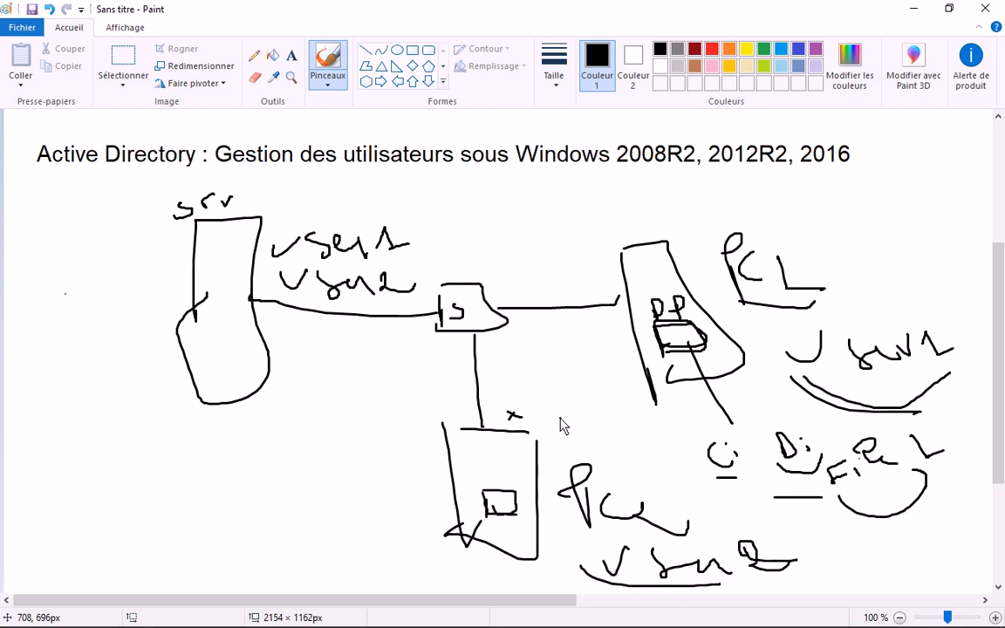
click(519, 463)
key(ctrl+z)
drag(580, 568, 677, 583)
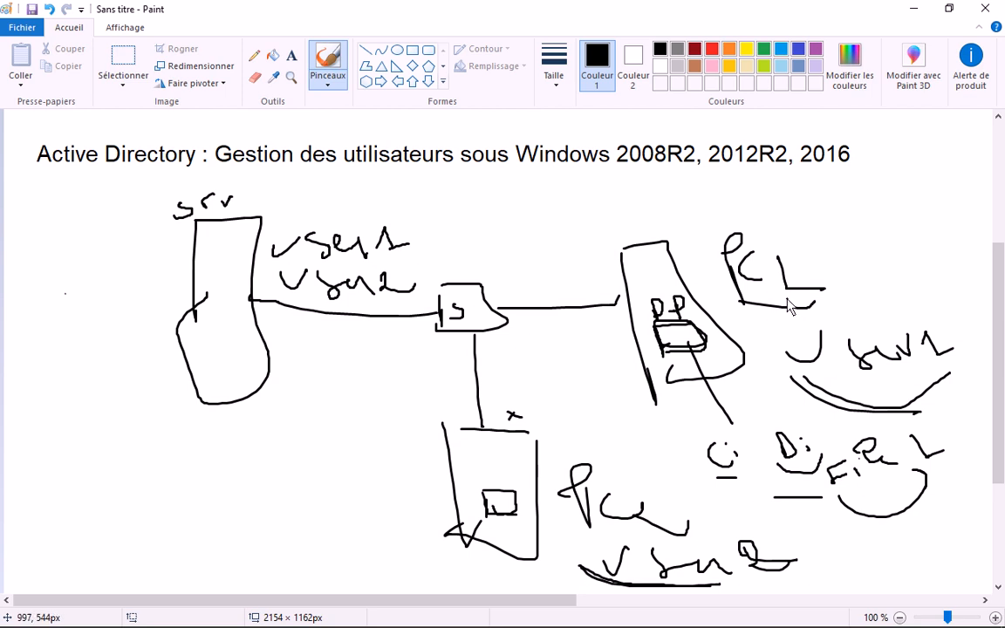
click(572, 534)
- Close the right computer's base with brush strokes and draw a stick-figure user above it
drag(796, 357, 817, 356)
click(771, 379)
drag(616, 206, 621, 237)
drag(590, 229, 679, 225)
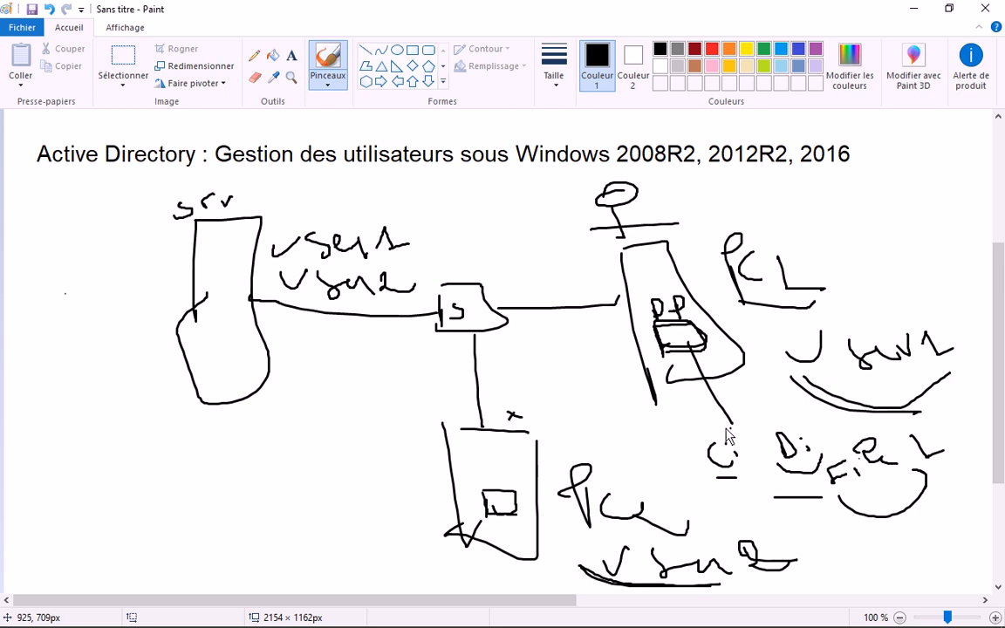
drag(656, 398, 706, 382)
- Handwrite 'user1' and 'user2' left of the lower computer and underline user1
click(250, 502)
mouse_move(248, 513)
mouse_down()
mouse_move(264, 528)
mouse_move(314, 520)
mouse_move(364, 476)
mouse_move(391, 505)
mouse_up()
drag(277, 567, 384, 557)
drag(392, 536, 436, 536)
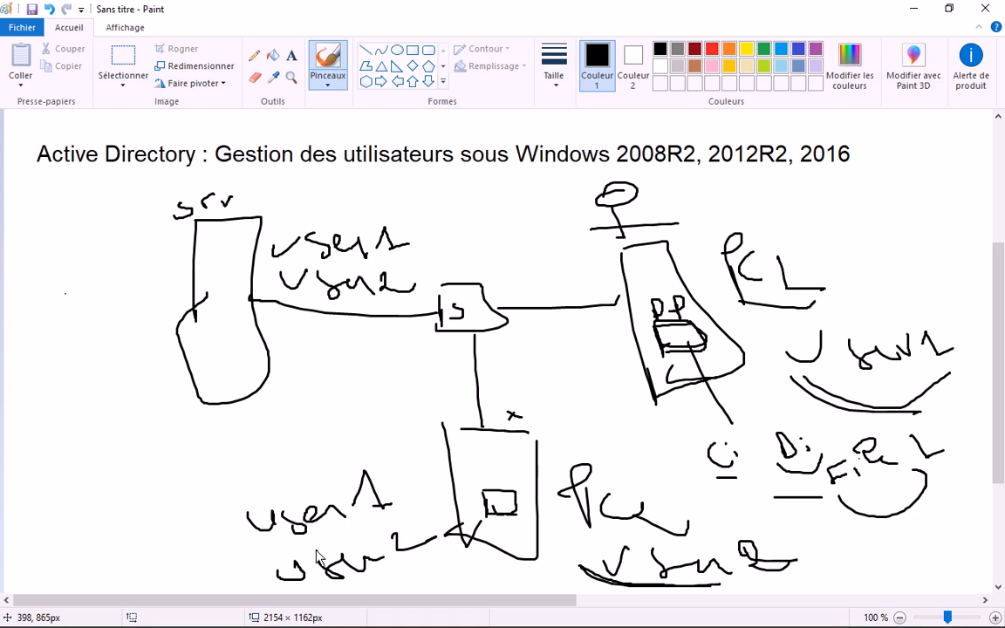
drag(276, 542, 378, 522)
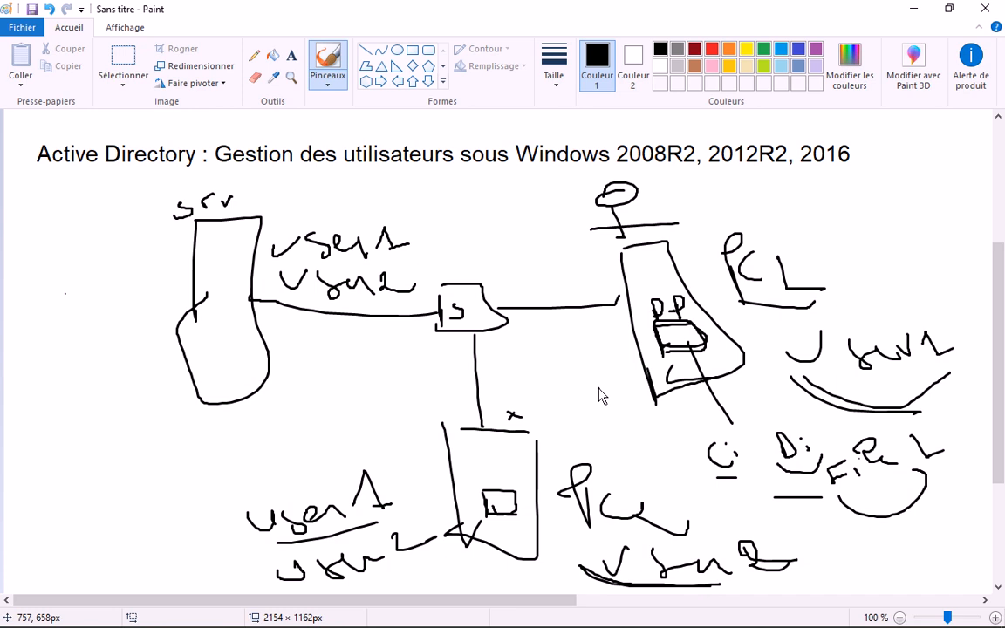
- Bring the notes forward and highlight section 5's must-change, cannot-change, never-expires and disabled lines
mouse_move(221, 609)
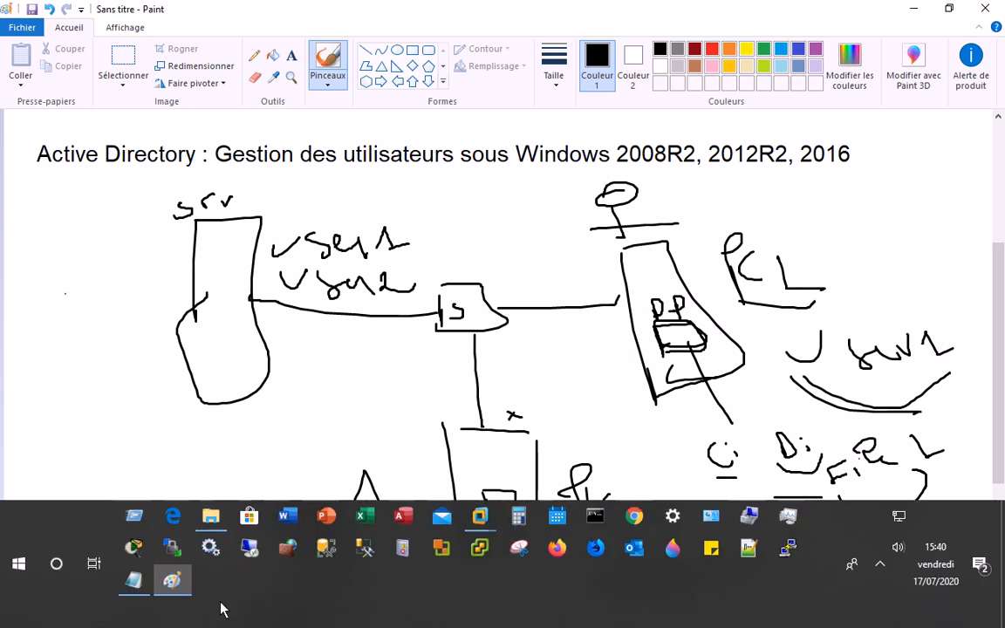
key(alt+Tab)
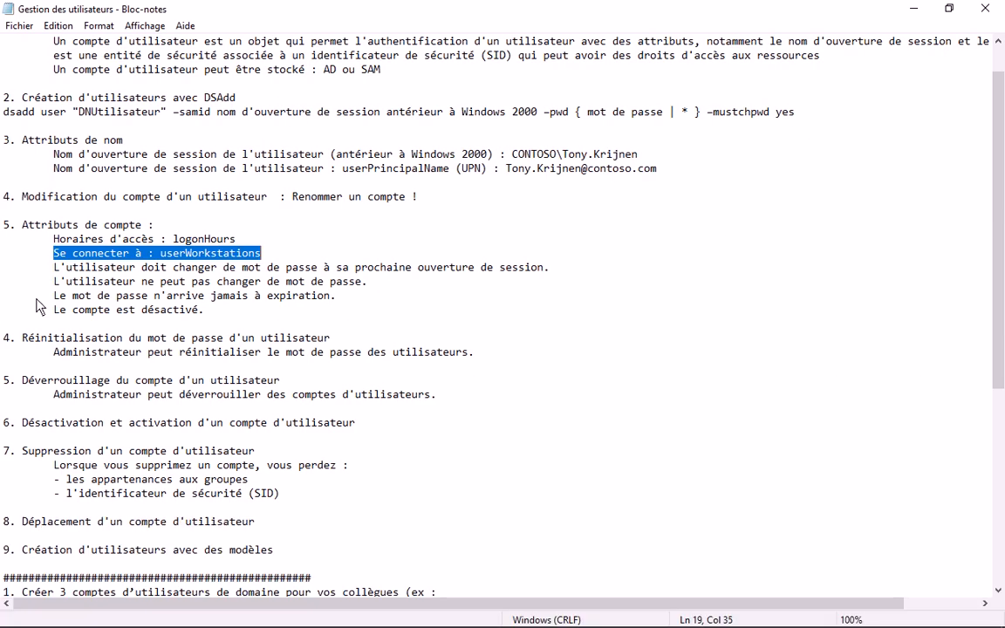
drag(54, 267, 552, 278)
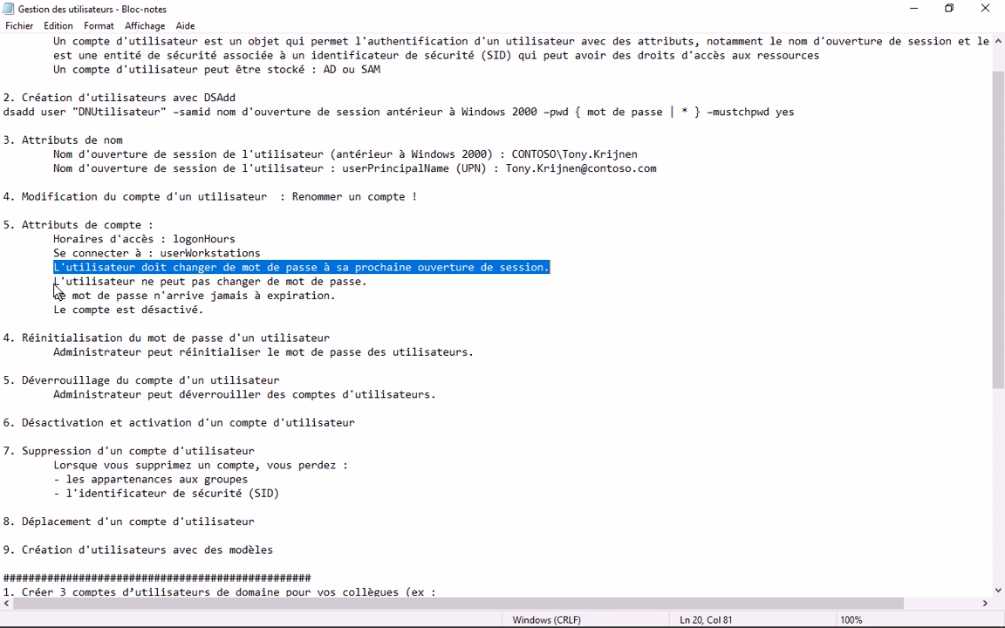
drag(55, 288, 370, 294)
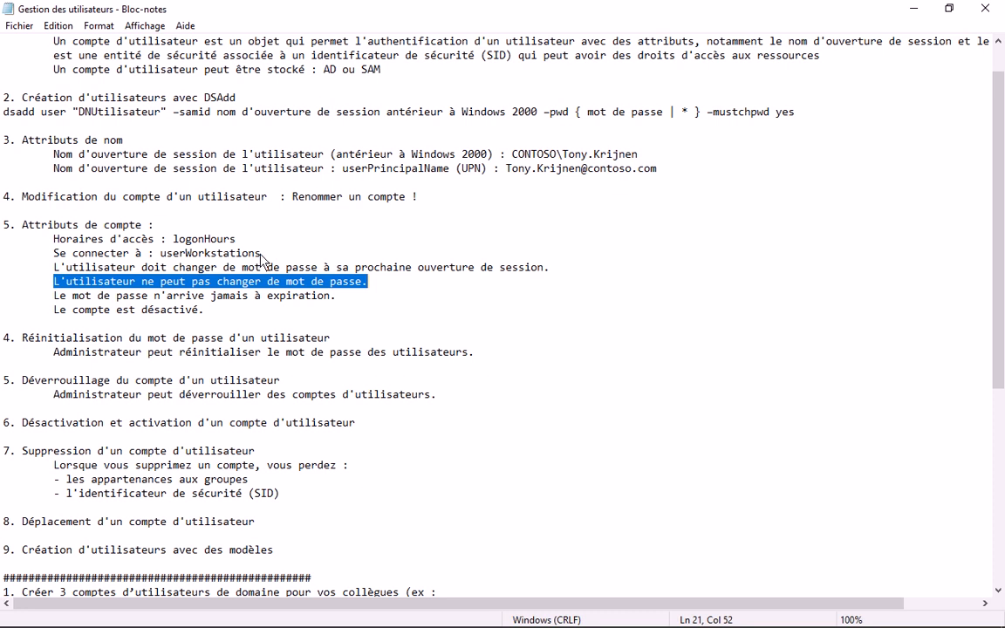
drag(54, 296, 337, 297)
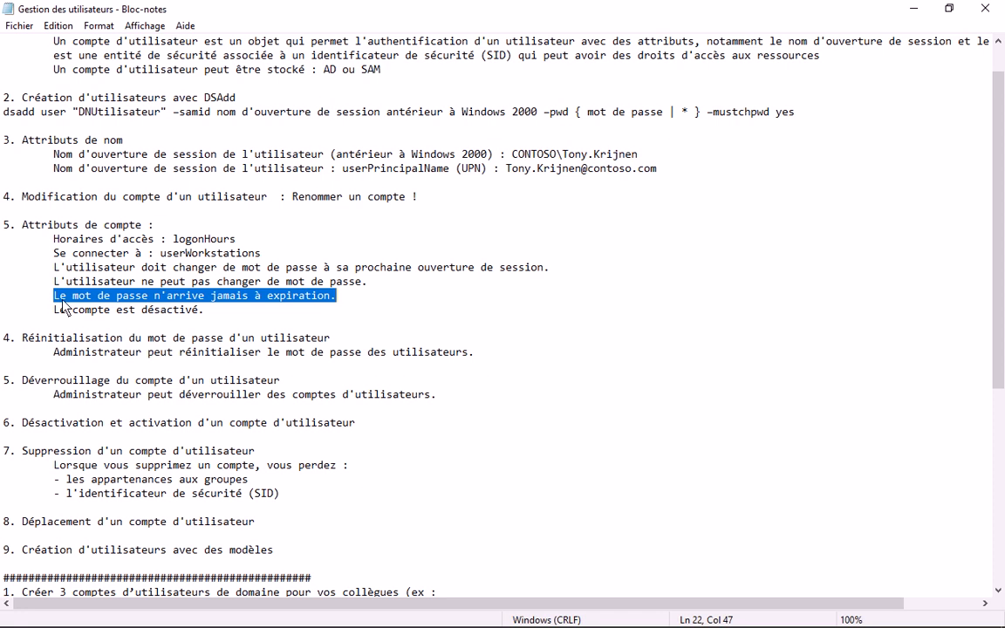
drag(54, 310, 208, 323)
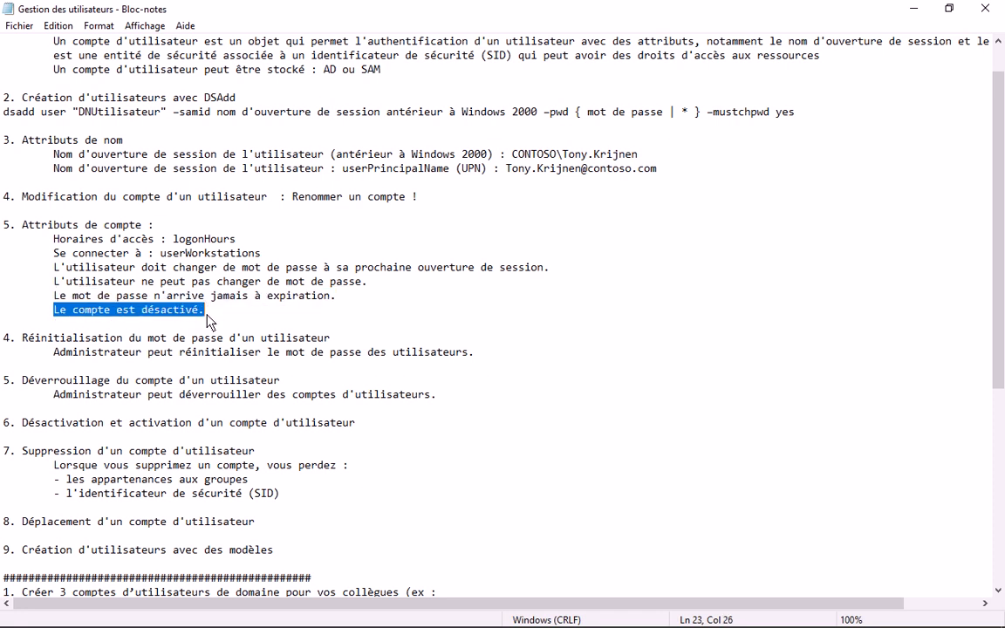
- Scroll to the exercise list and highlight the 'Réinitialisation du mot de passe d'un utilisateur' heading
scroll(230, 291, down, 2)
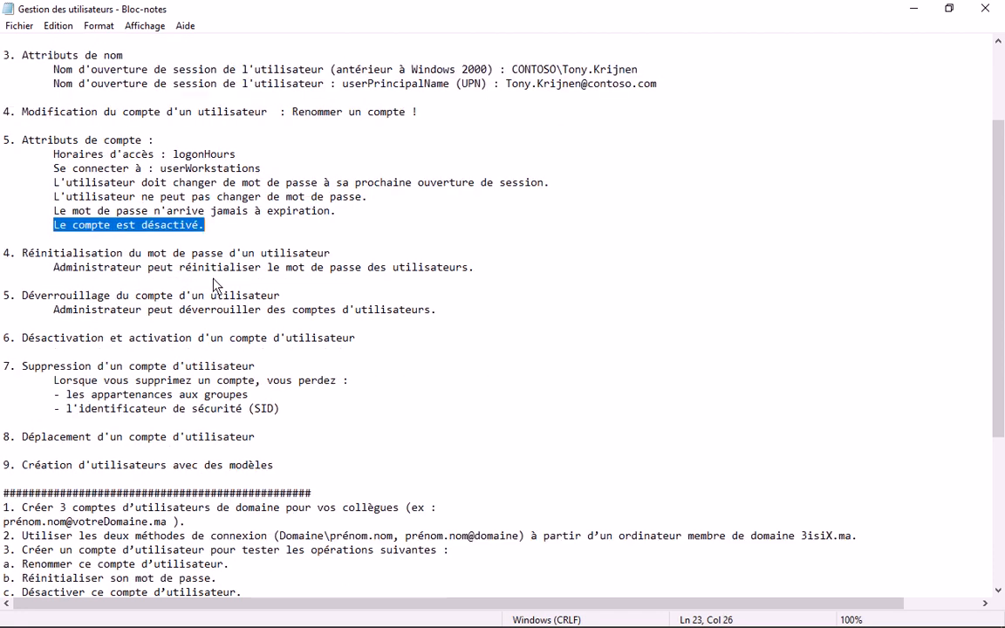
scroll(248, 259, down, 3)
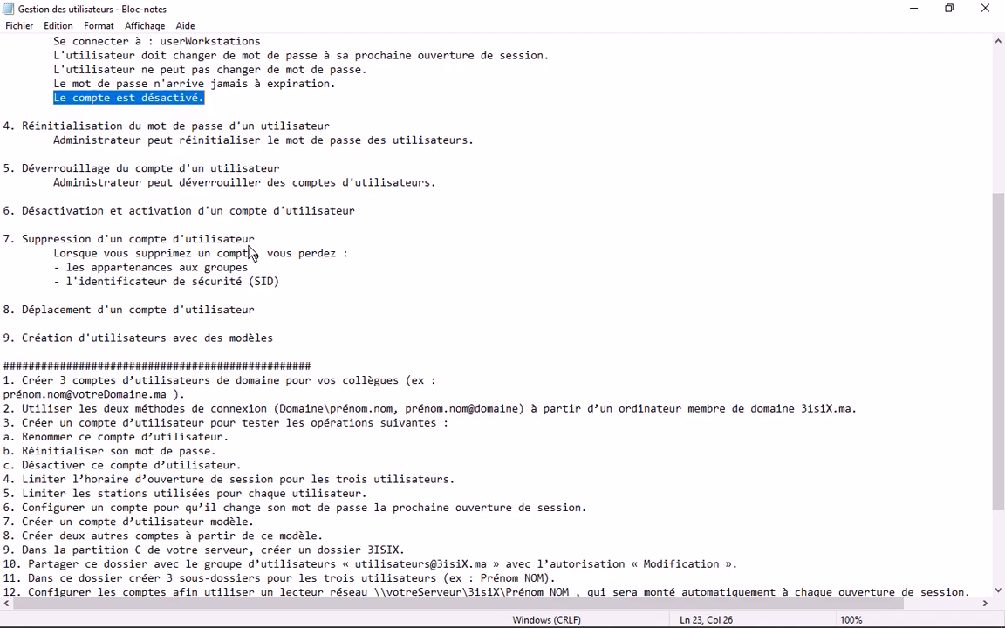
scroll(251, 250, down, 1)
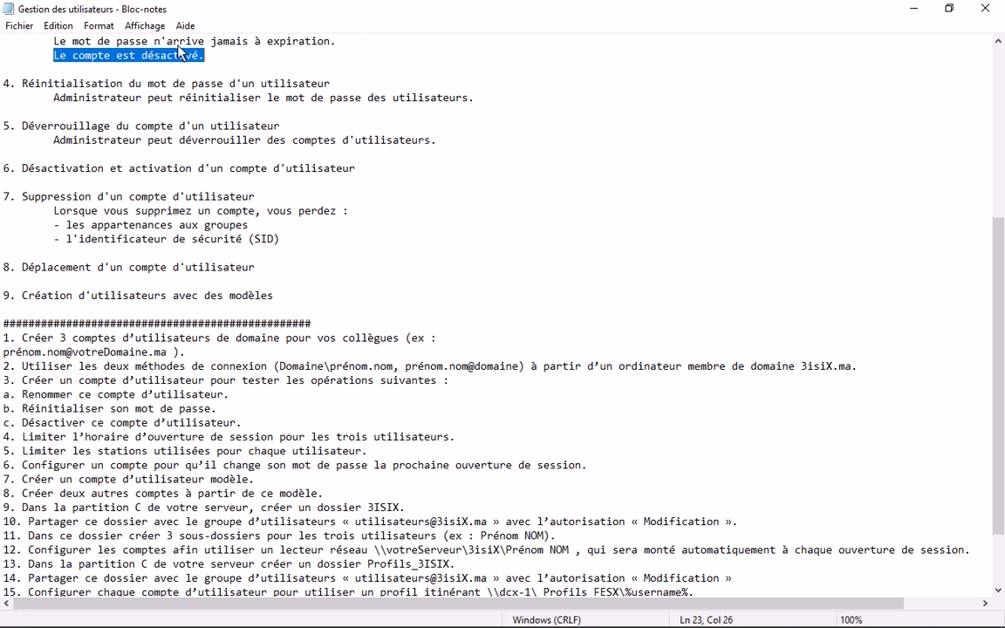
key(Right)
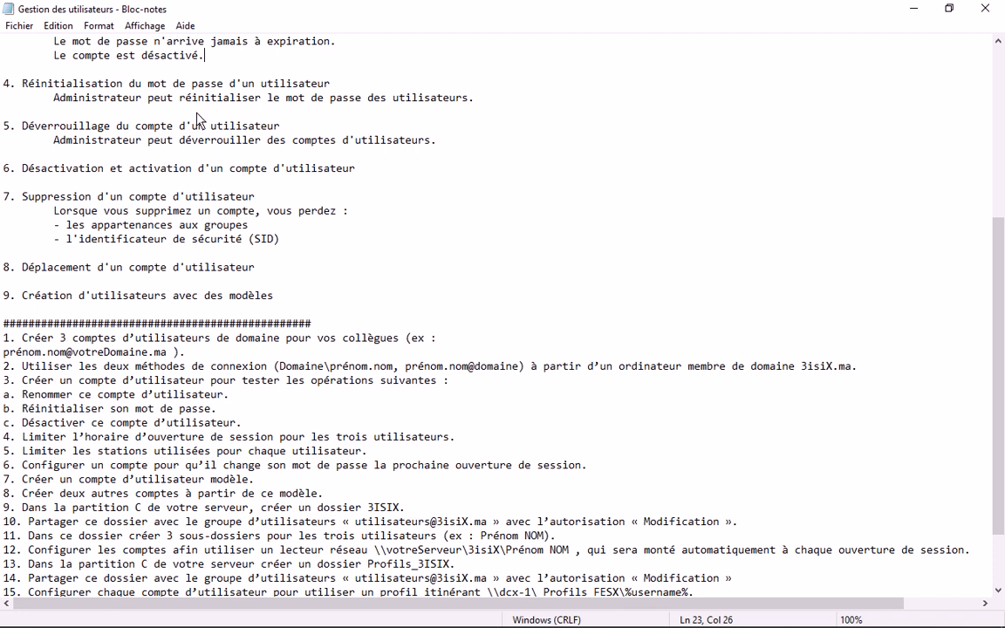
drag(23, 85, 334, 84)
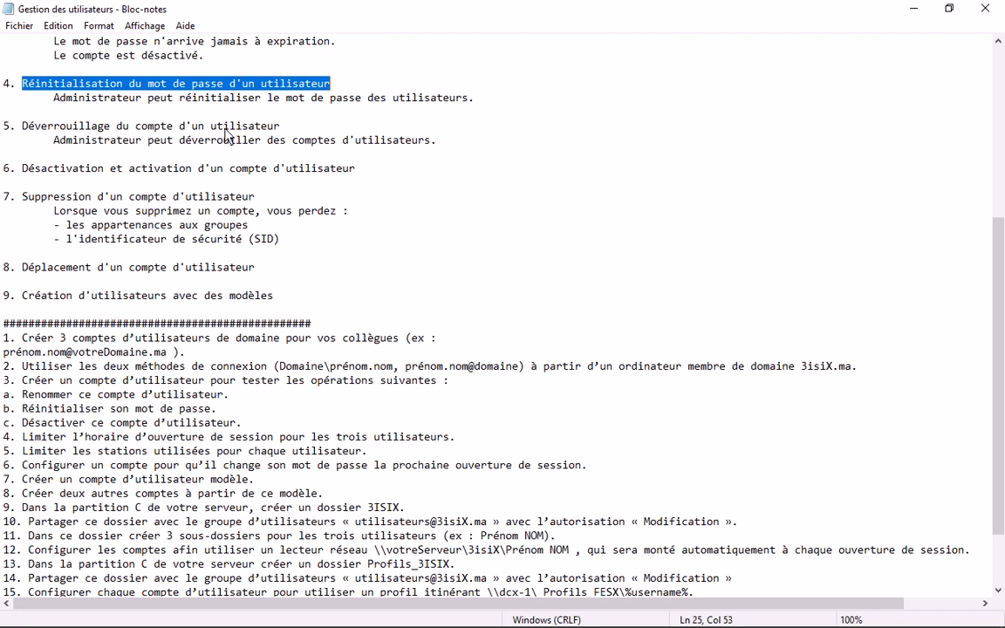
click(280, 127)
drag(280, 126, 24, 129)
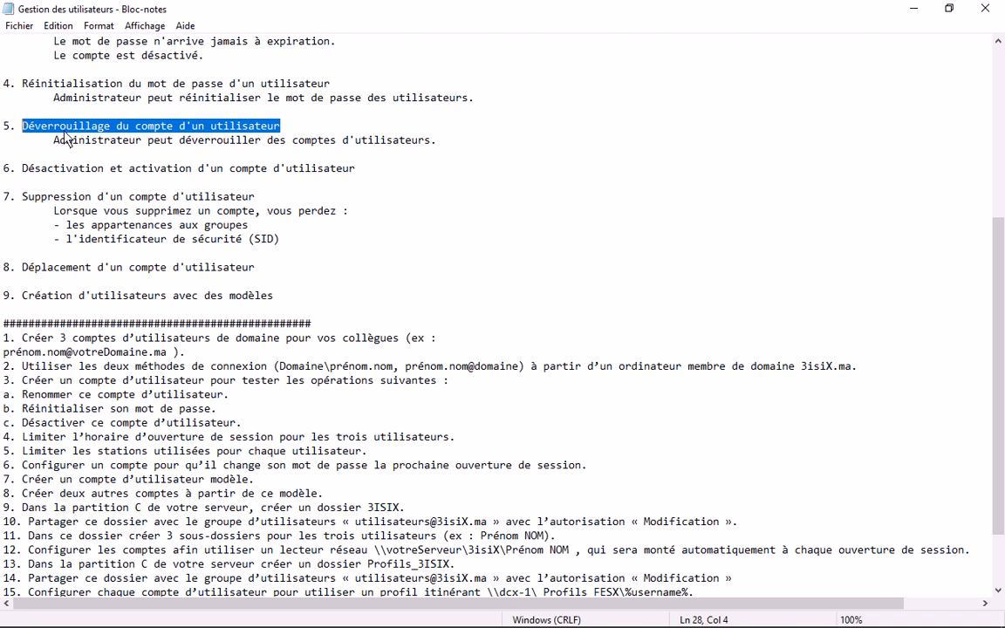
drag(41, 126, 125, 126)
drag(22, 168, 367, 184)
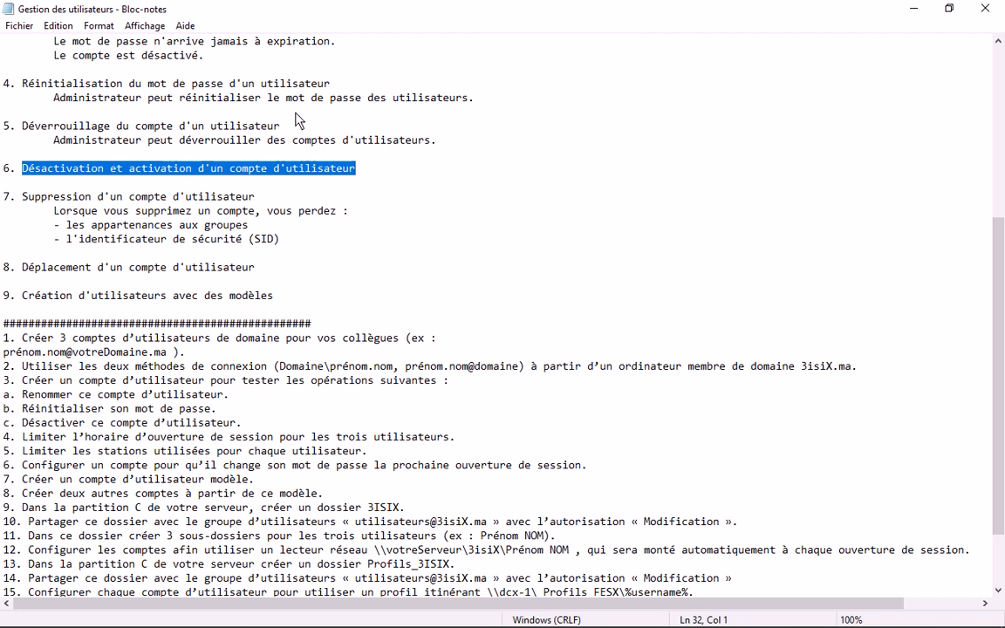
scroll(320, 169, up, 1)
scroll(319, 167, down, 2)
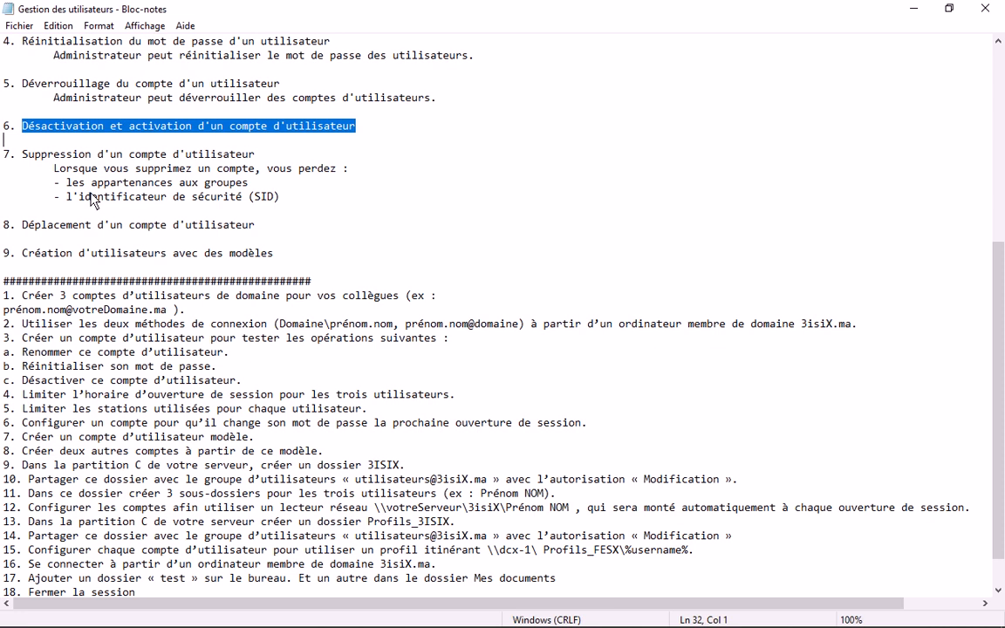
drag(23, 154, 260, 160)
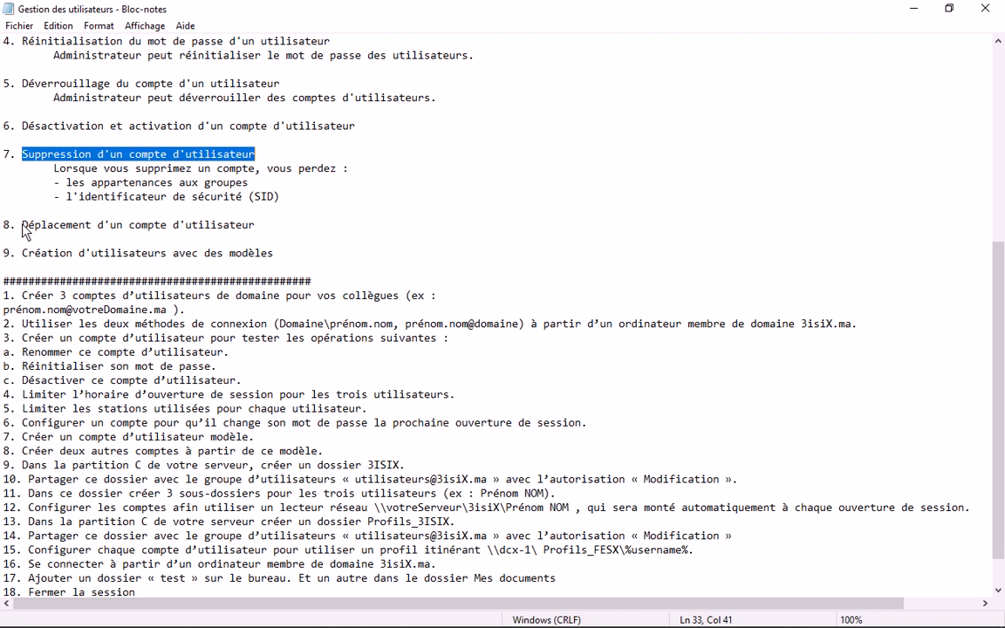
drag(23, 225, 255, 232)
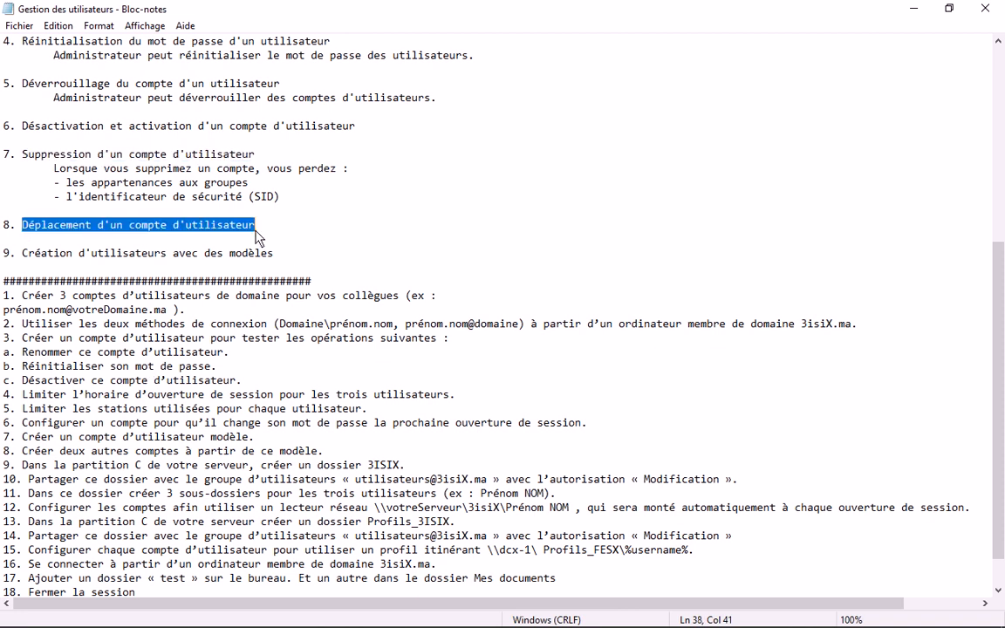
click(310, 224)
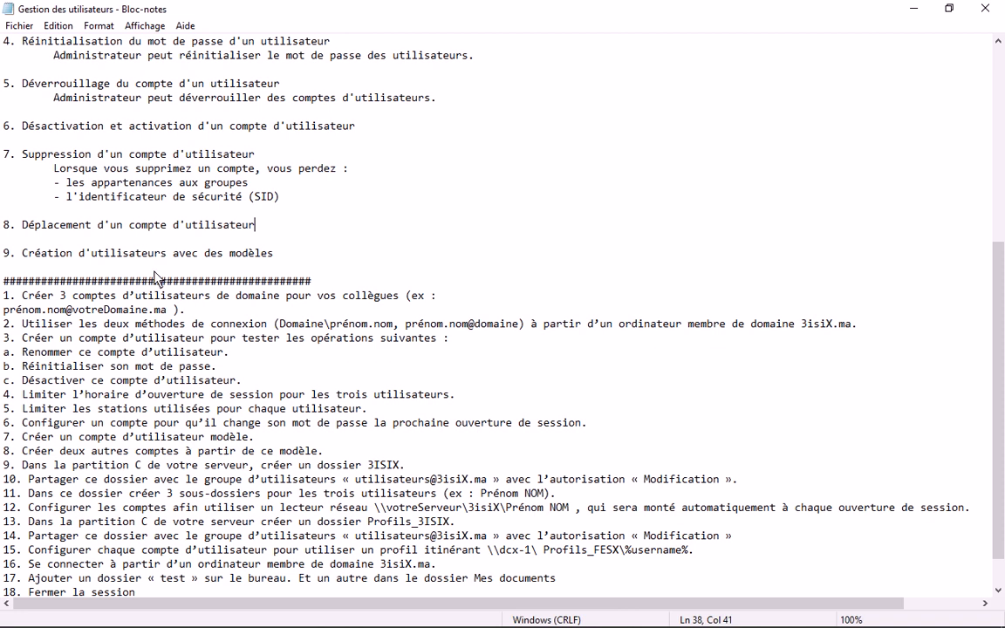
drag(259, 225, 279, 256)
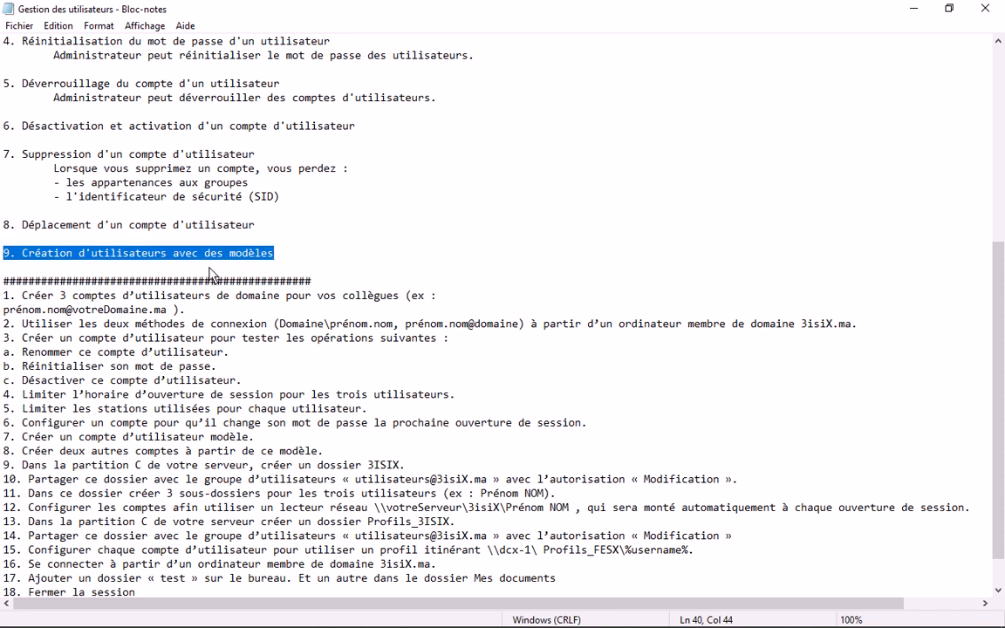
key(Up)
key(Up)
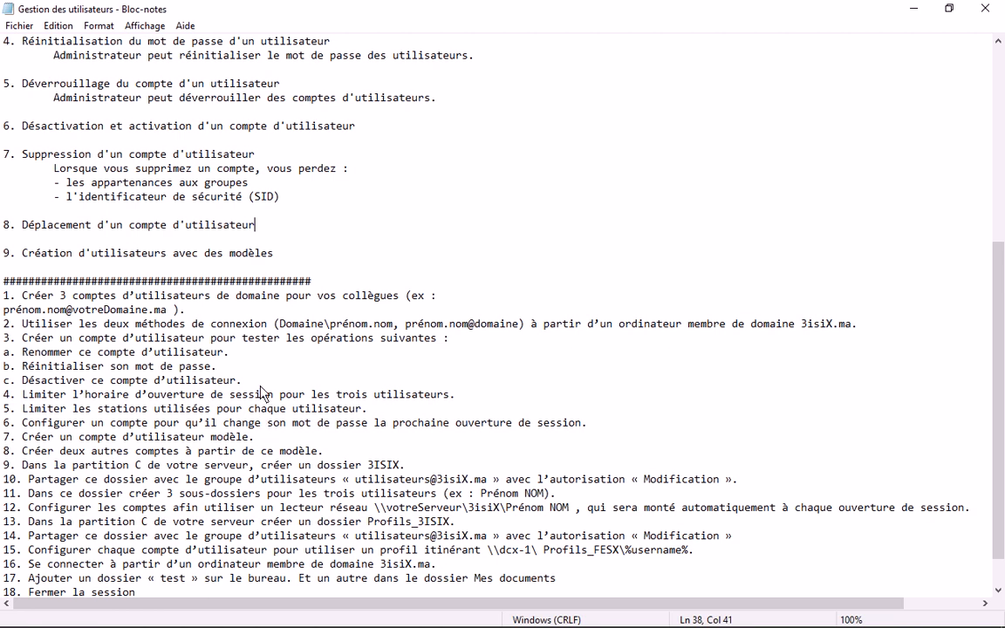
- Show the Win2K8R2-DC1 VM full screen, then highlight exercise 1 in the Notepad notes
scroll(264, 384, down, 1)
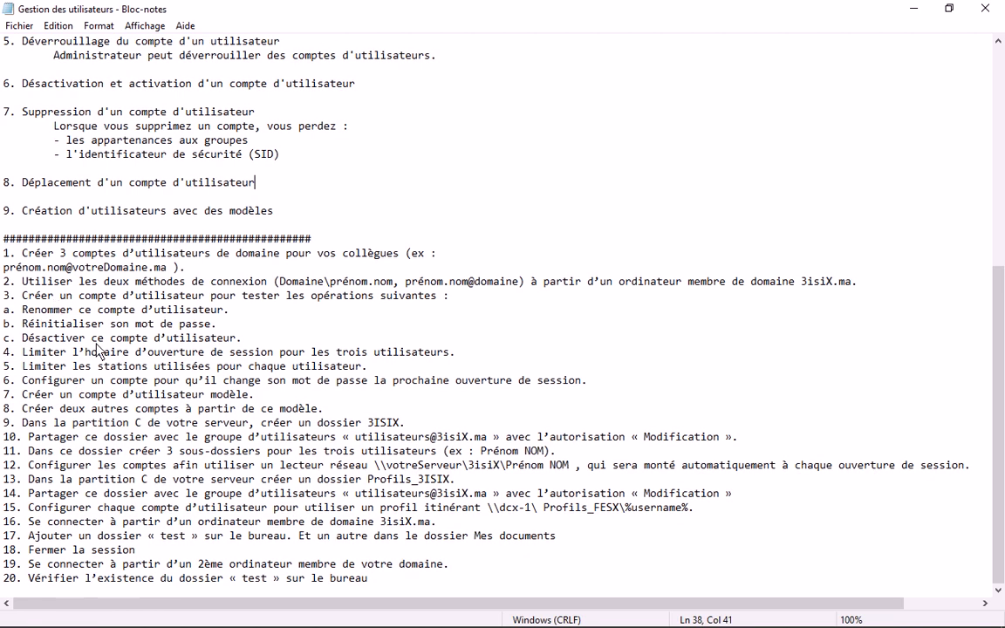
mouse_move(72, 593)
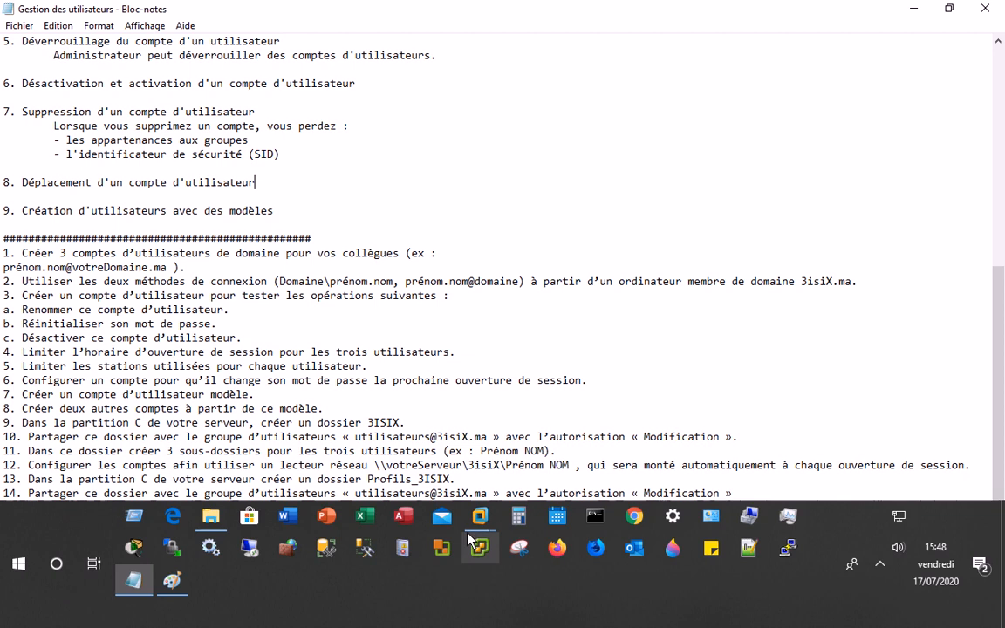
mouse_move(498, 611)
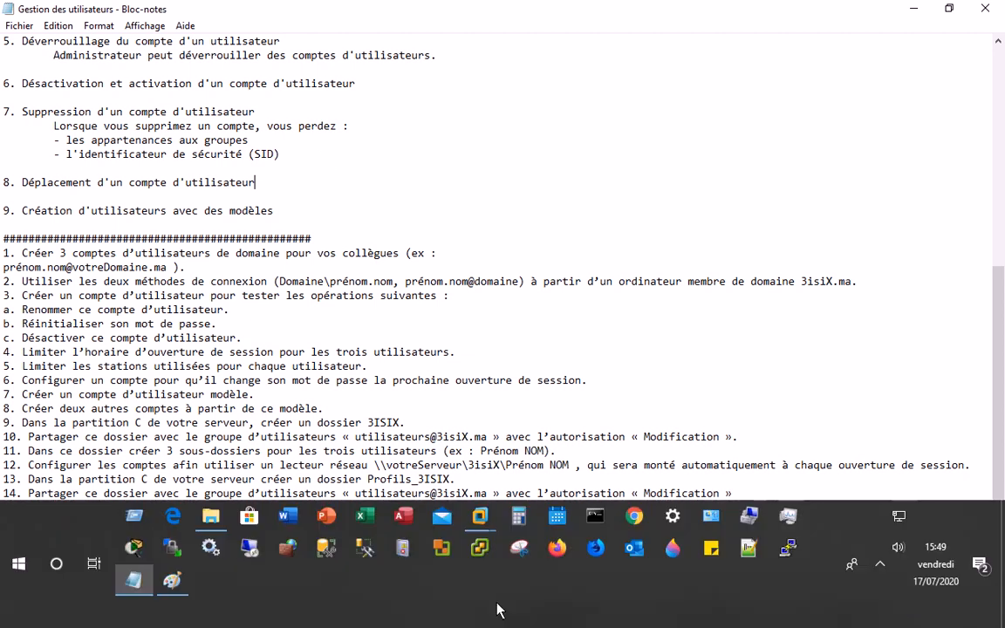
mouse_move(481, 567)
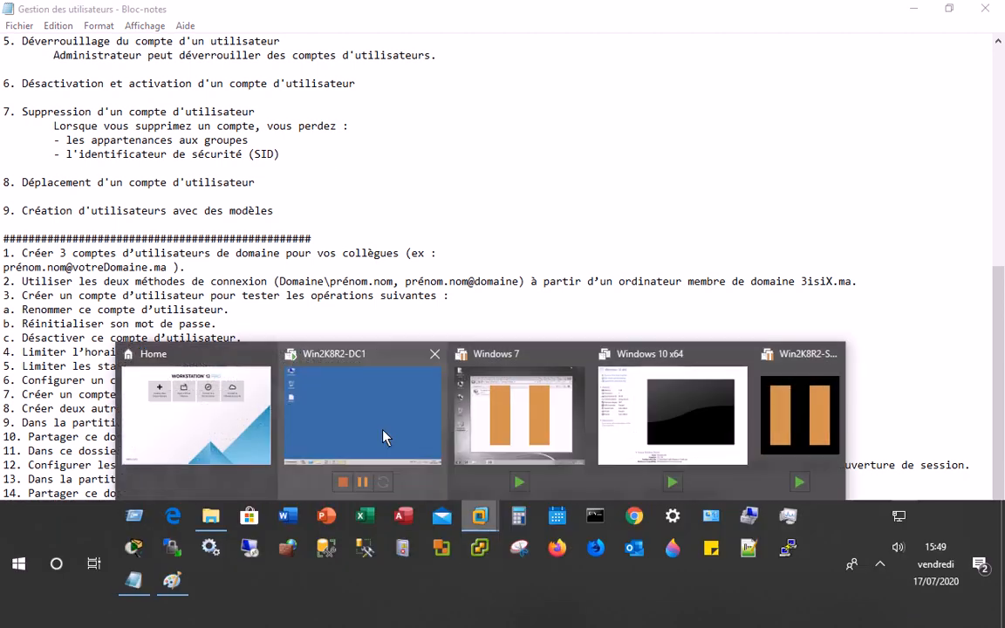
click(383, 436)
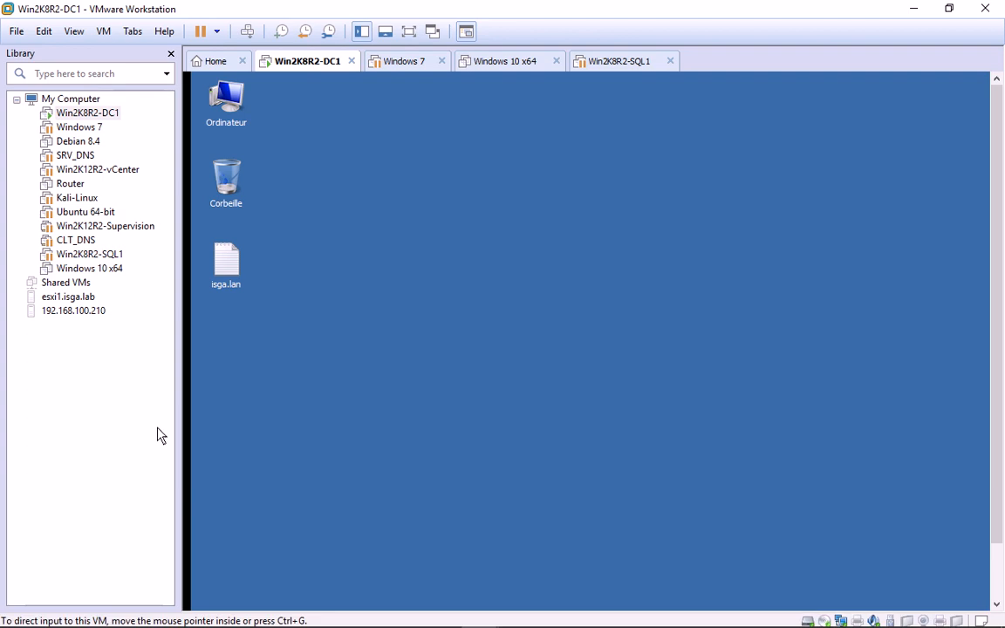
click(410, 33)
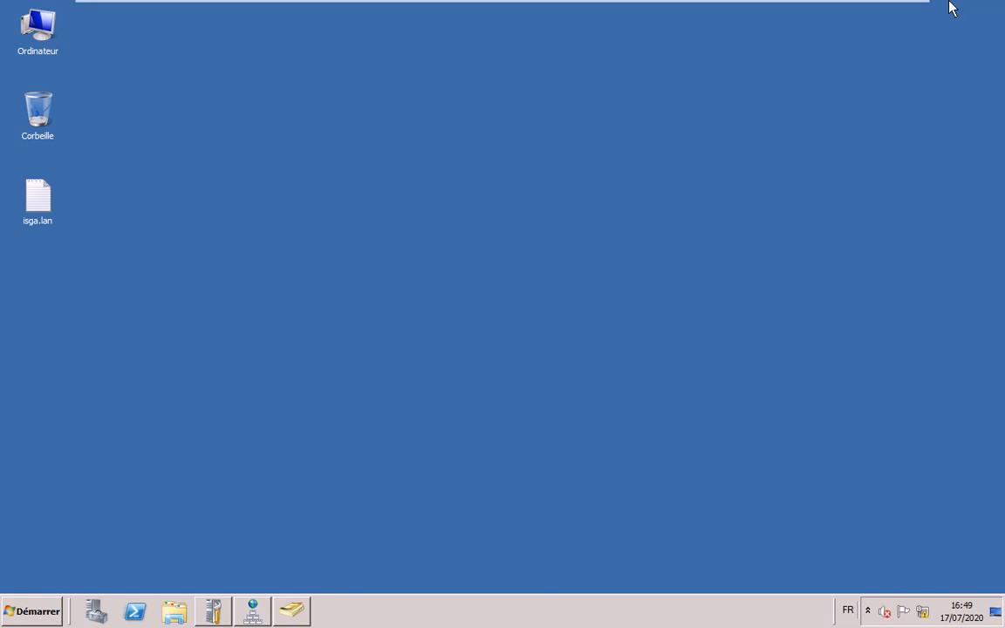
click(871, 11)
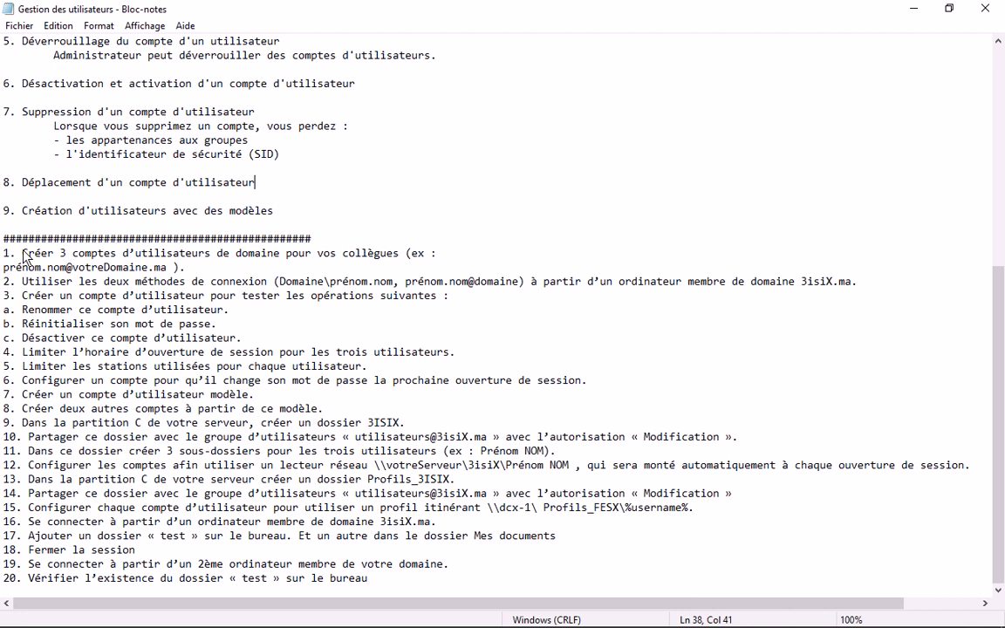
drag(22, 252, 187, 268)
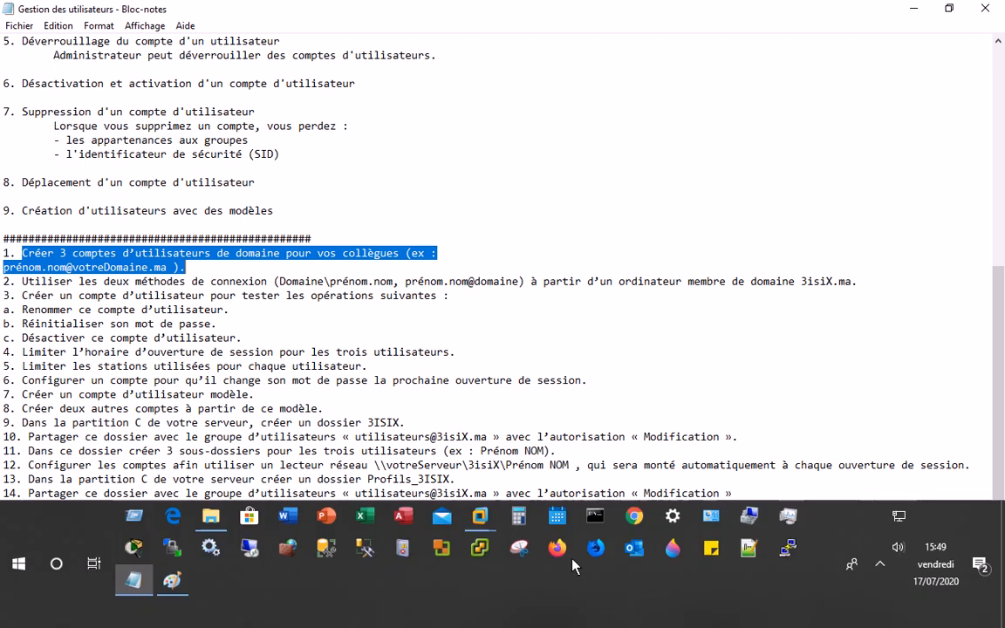
- Open Active Directory Users and Computers from the domain controller's Start menu
mouse_move(478, 520)
click(345, 436)
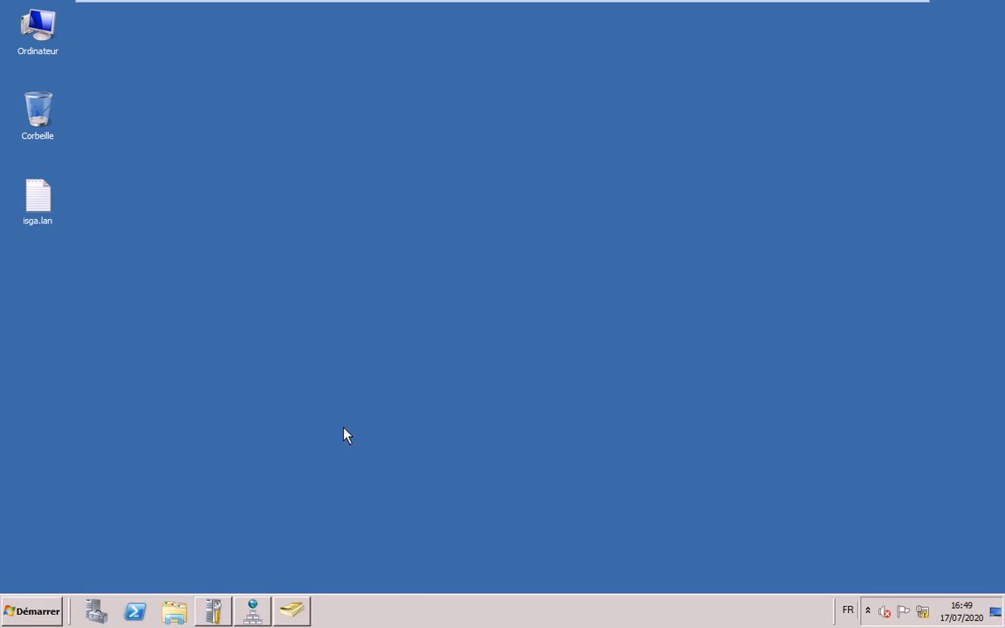
click(41, 625)
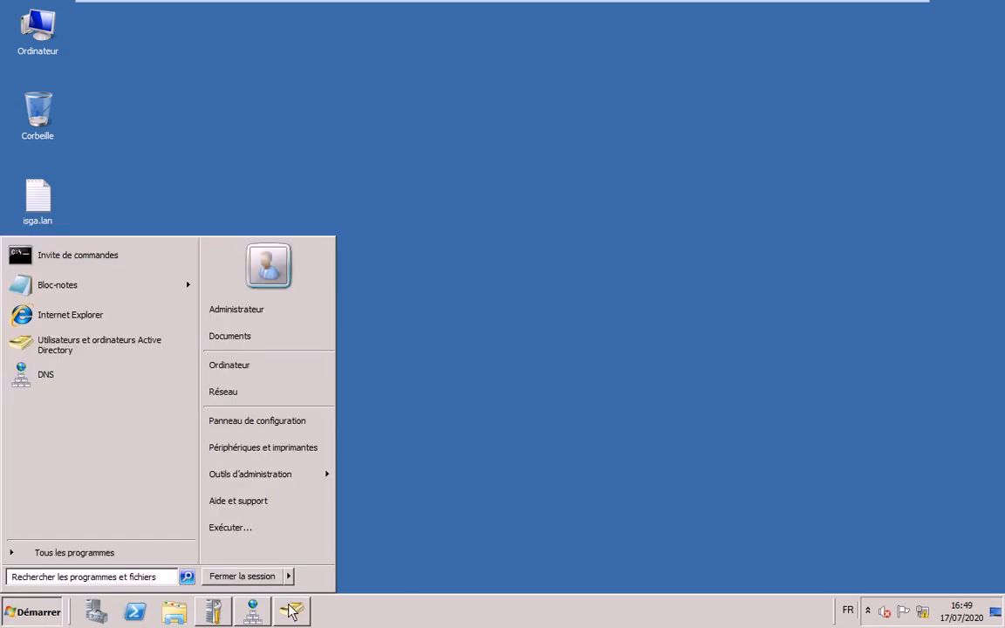
click(293, 613)
double_click(375, 11)
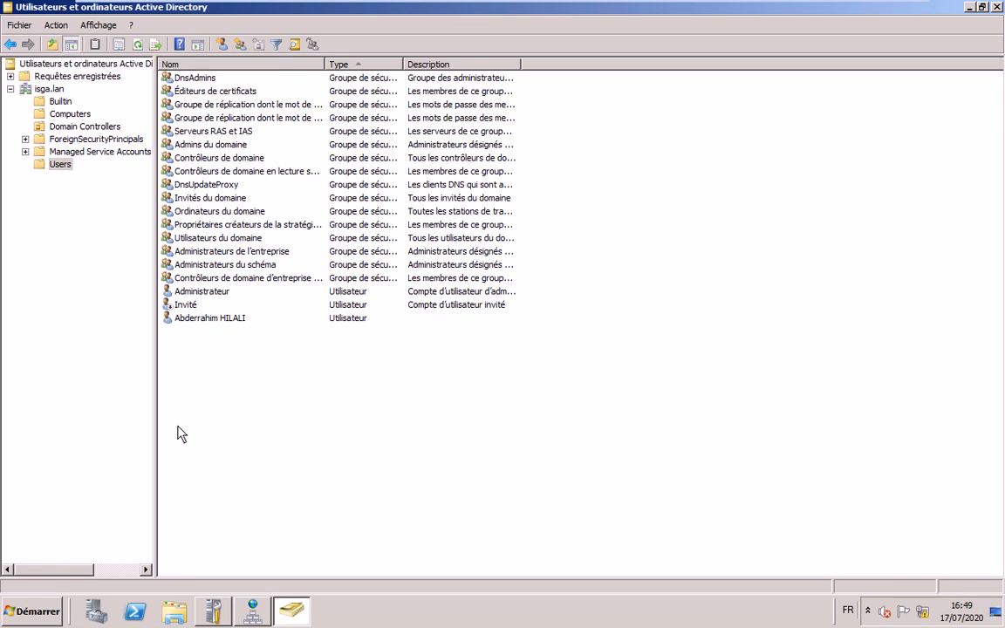
- Start a new user in Users with first name user1 and logon name user11
click(219, 46)
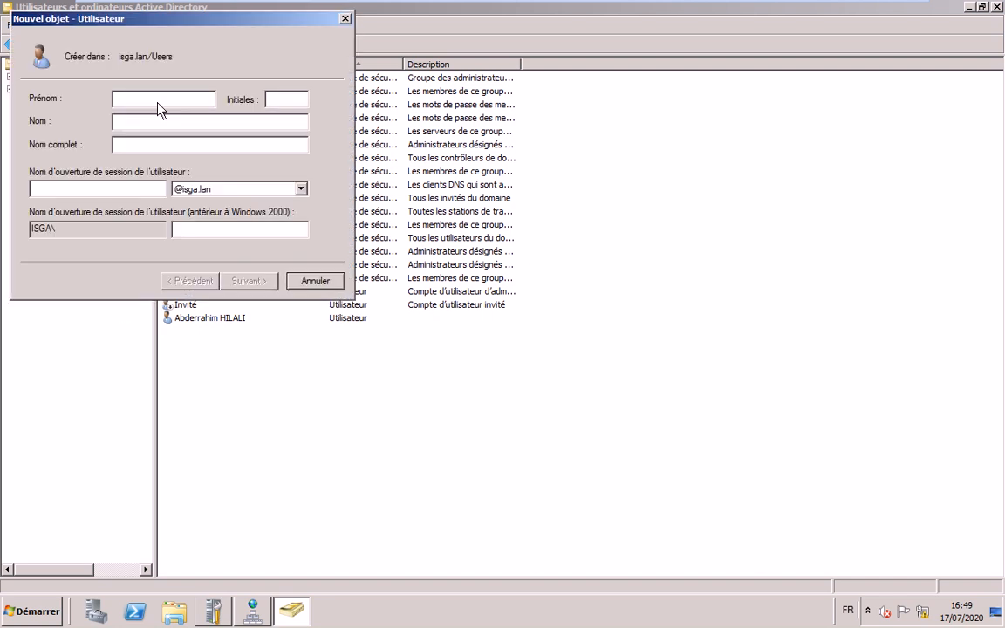
text(a)
key(BackSpace)
text(userus)
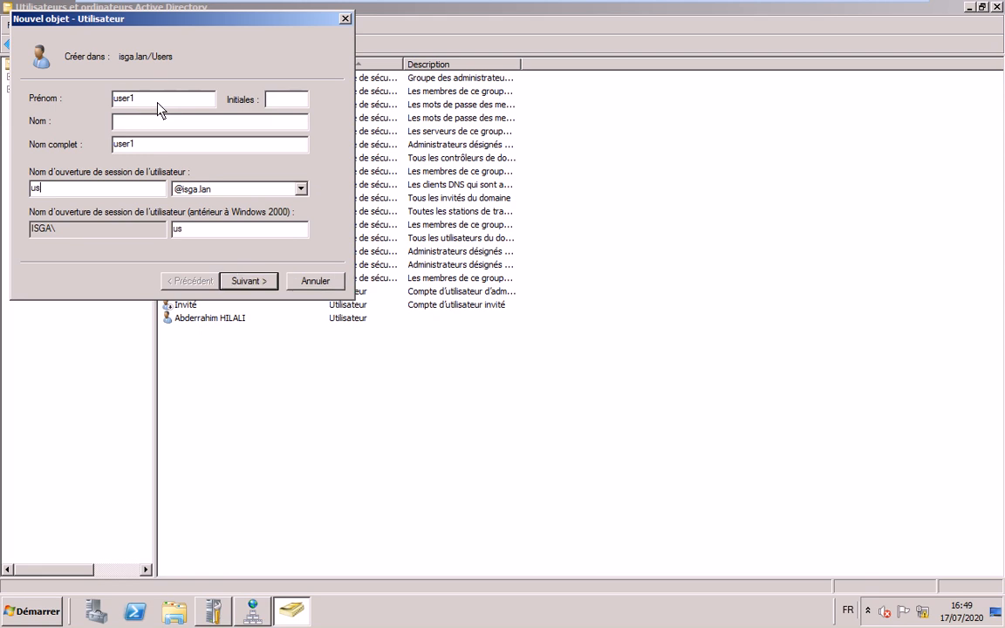
text(er11)
key(Return)
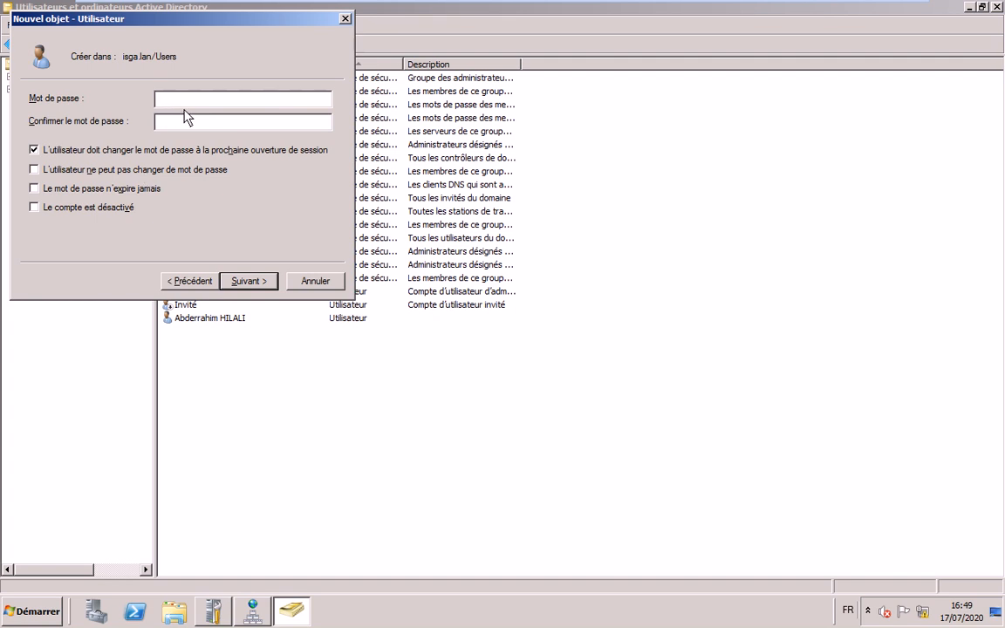
- Give user1 a confirmed password with no forced change at next logon, and finish the wizard
text(********)
key(Tab)
text(********)
click(62, 152)
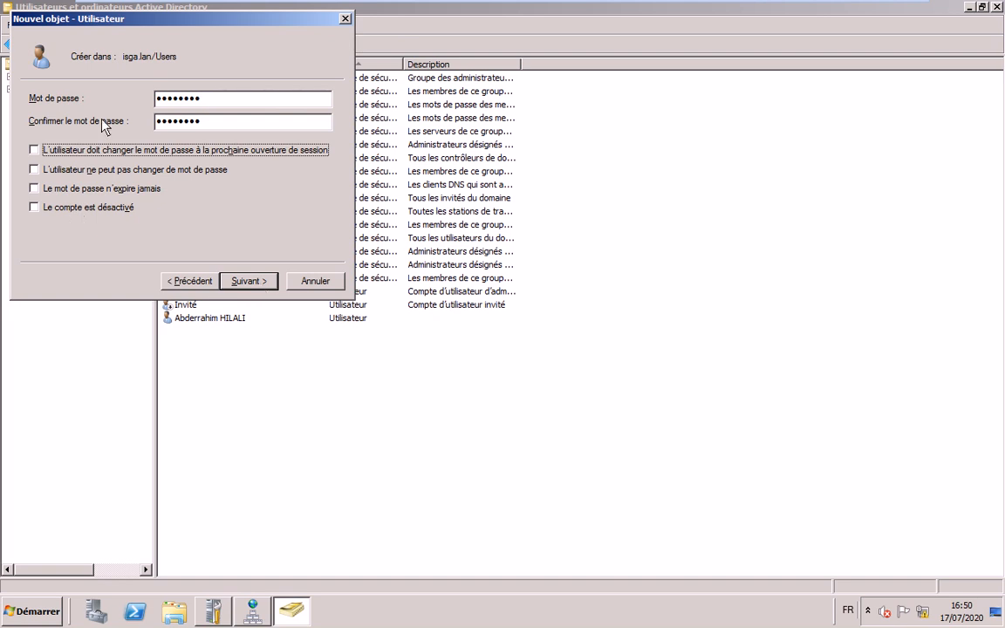
click(252, 283)
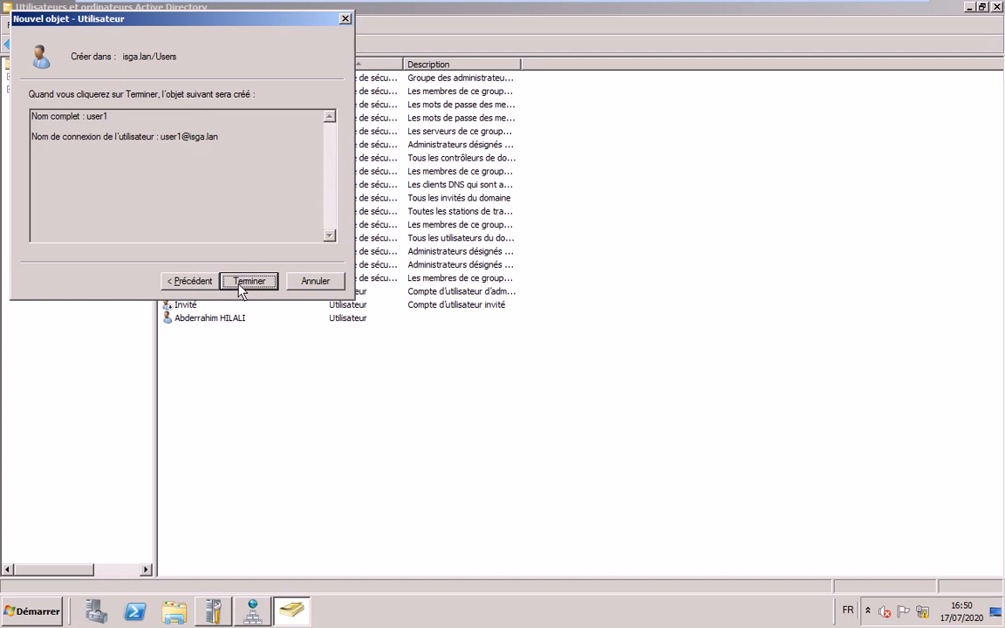
click(240, 284)
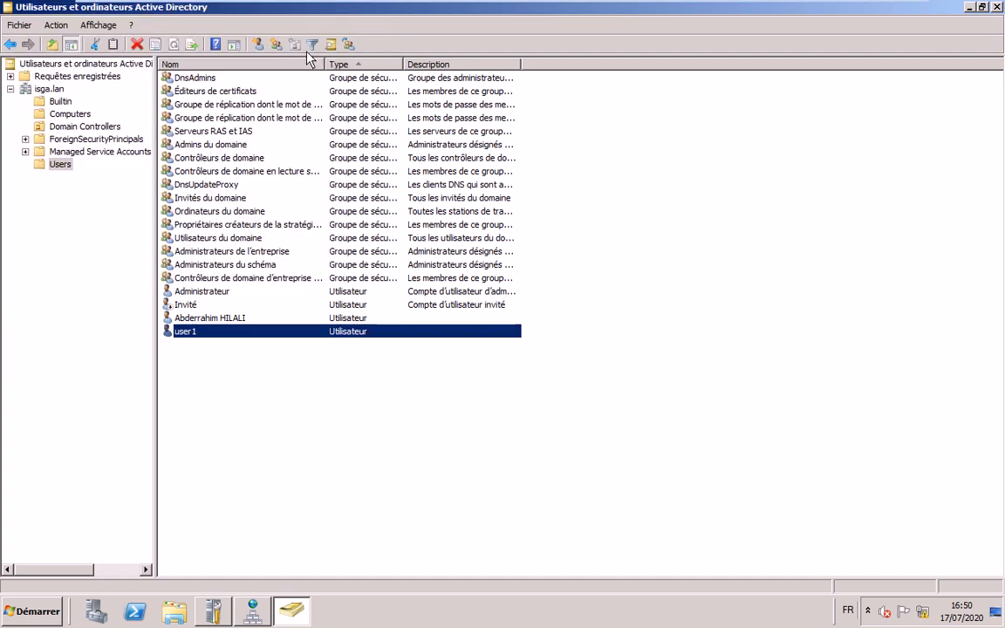
click(258, 43)
- Create user2 with logon name user2, a password, and no forced change at next logon
text(u)
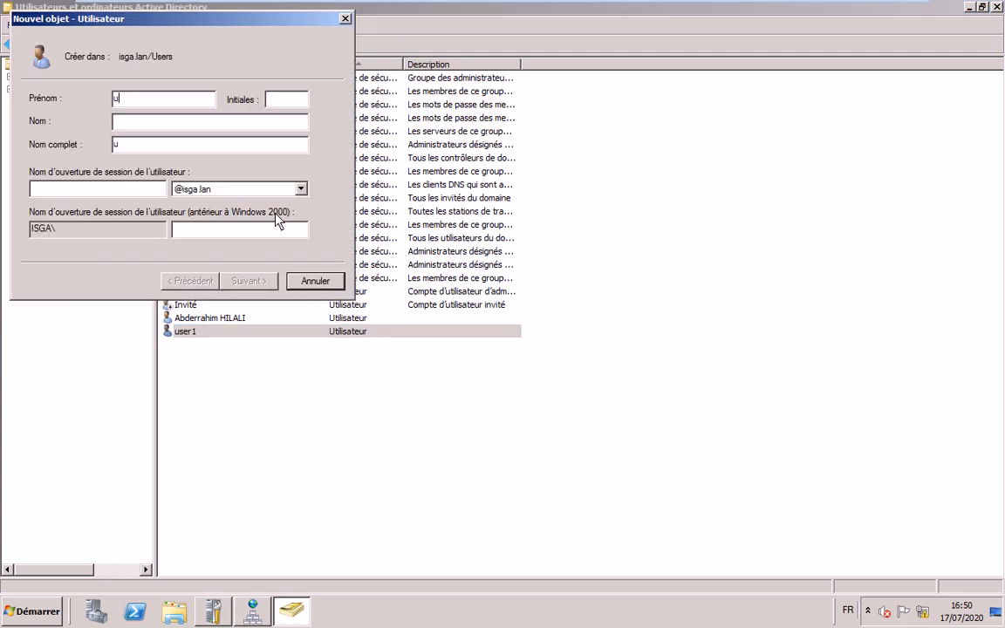
text(ser2@)
key(BackSpace)
text(u)
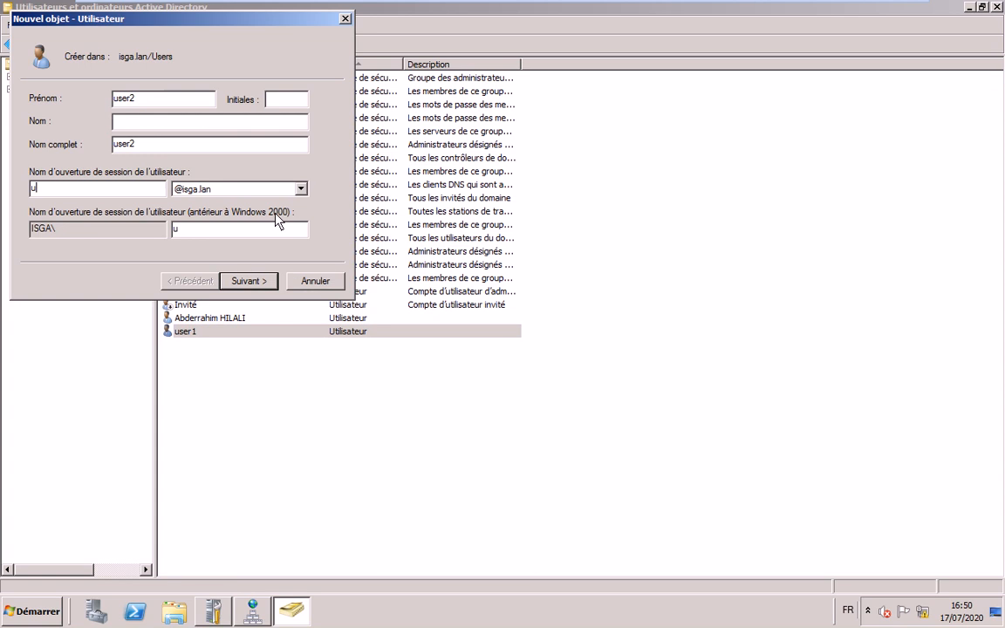
text(ser2)
drag(31, 188, 116, 199)
click(248, 283)
click(92, 154)
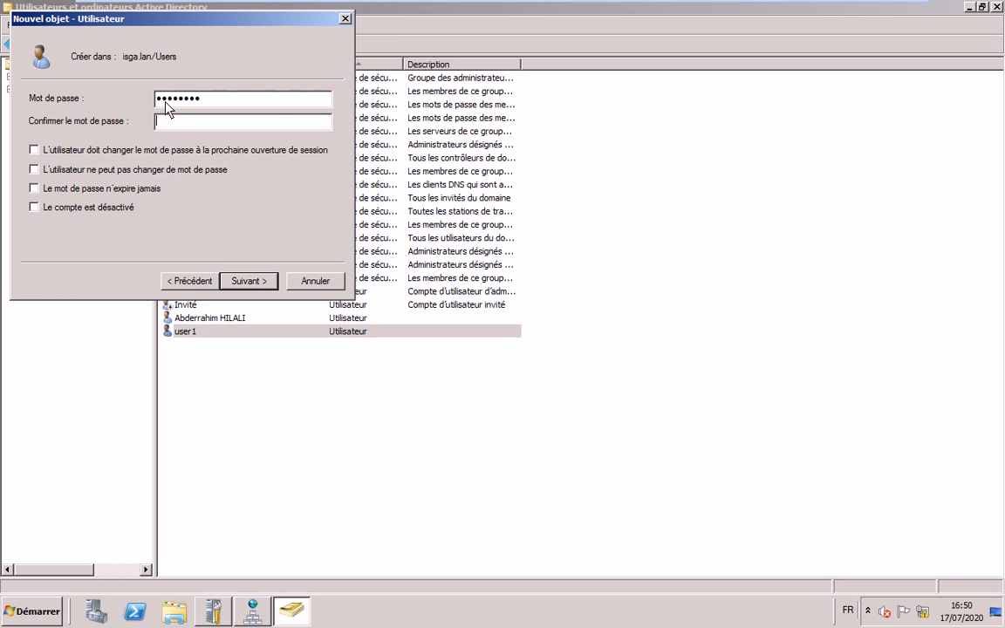
text(•••••)
click(255, 278)
click(253, 280)
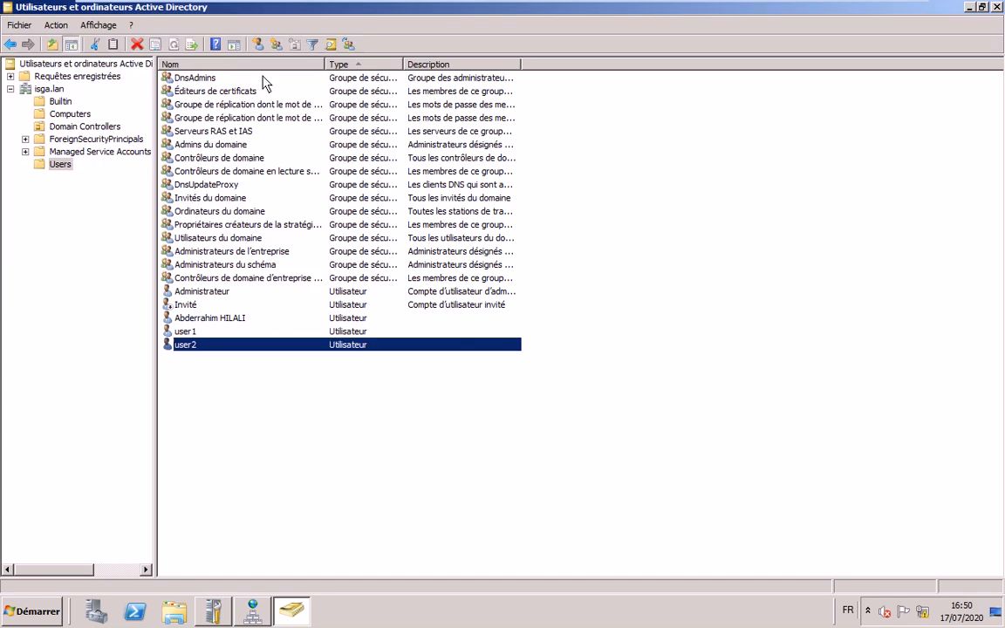
- Create user3 with logon name user3, a password, and no forced change at next logon
click(258, 43)
text(use)
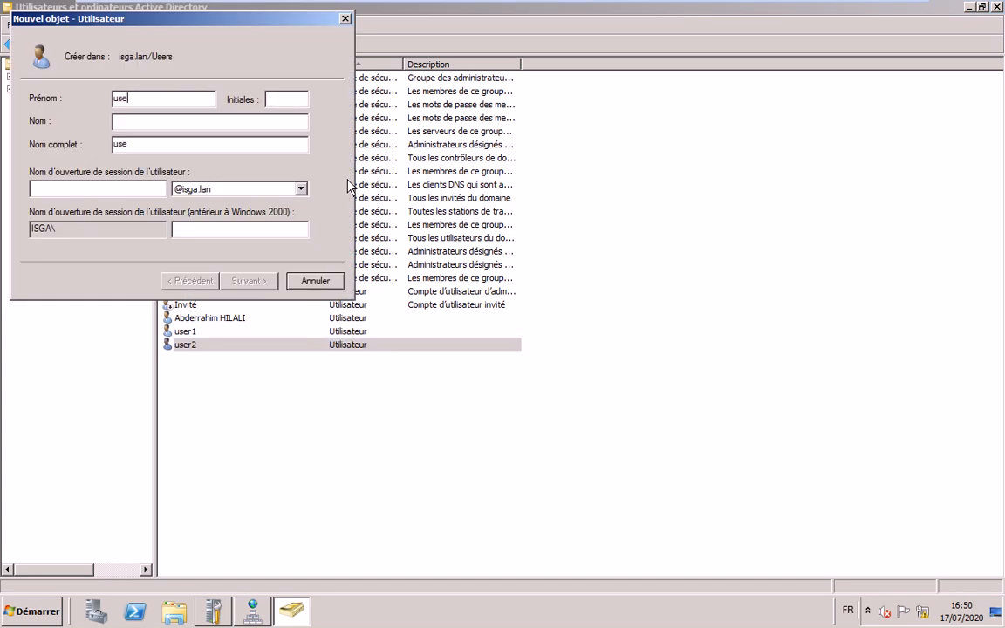
text(r3)
key(Tab)
key(Tab)
key(Tab)
text(use)
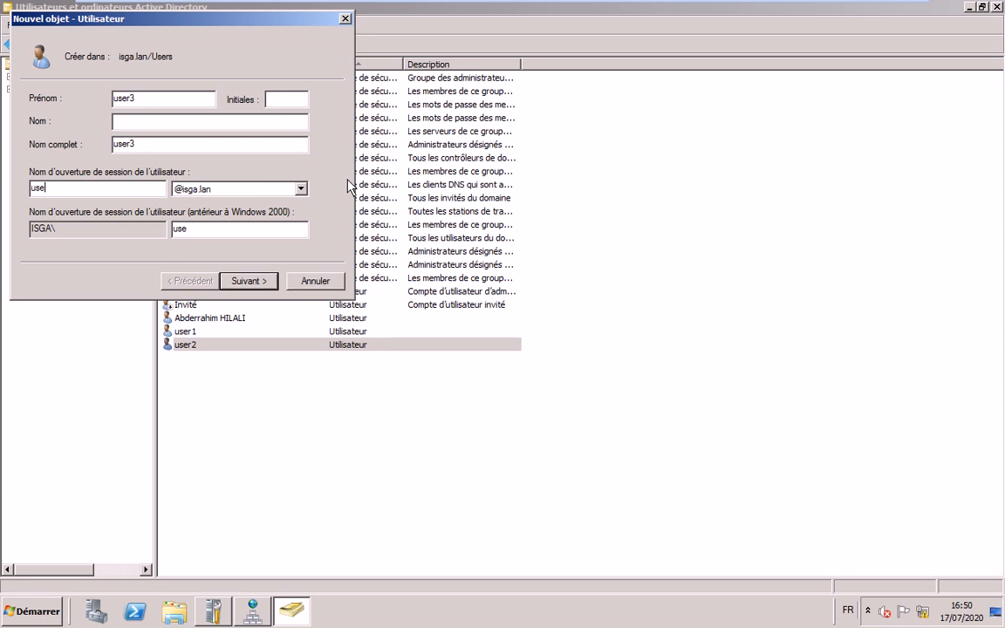
text(r3)
key(Return)
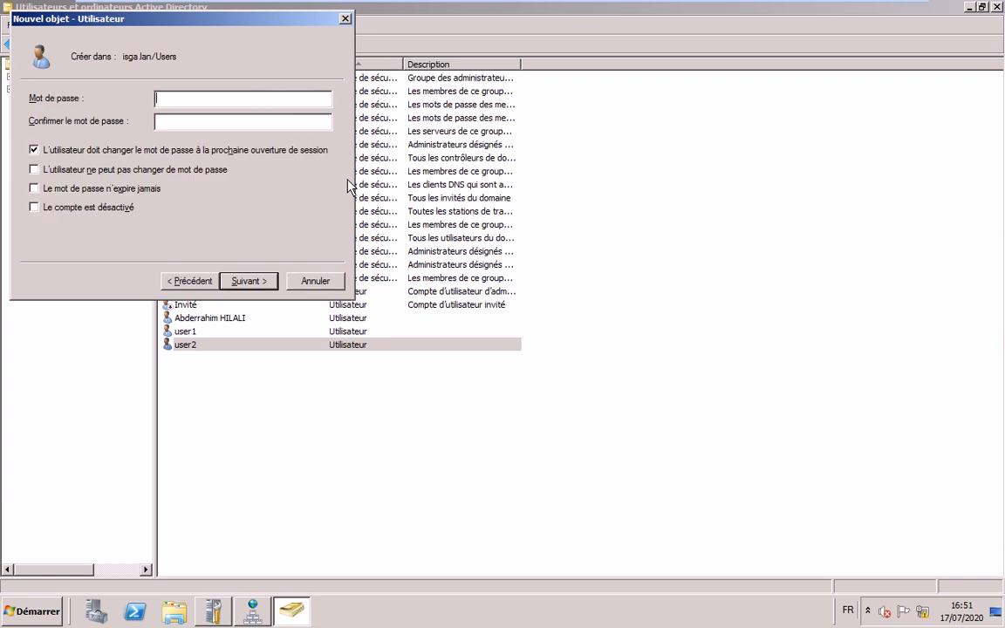
click(83, 152)
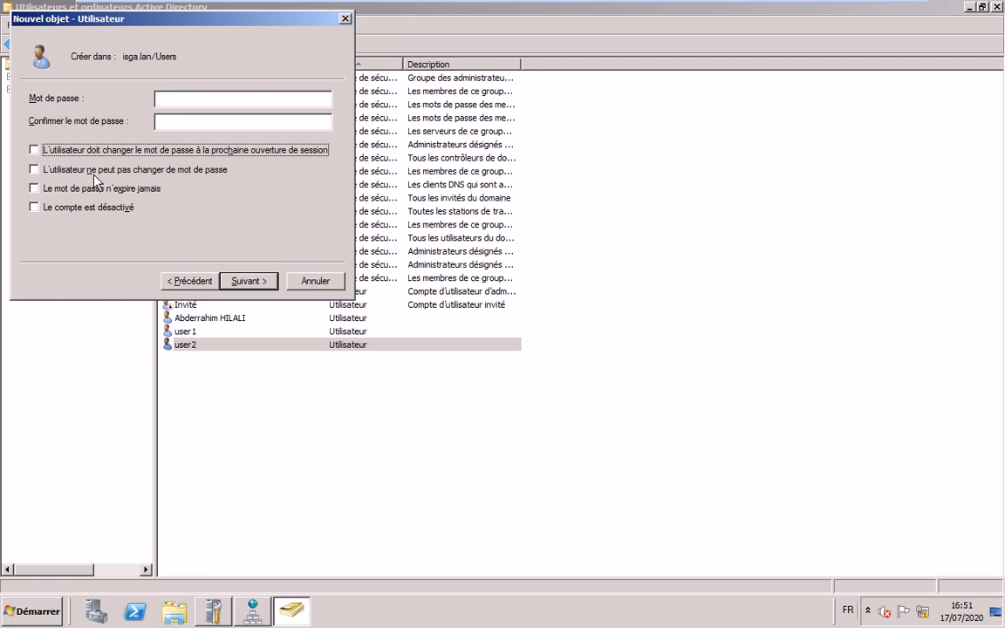
click(188, 101)
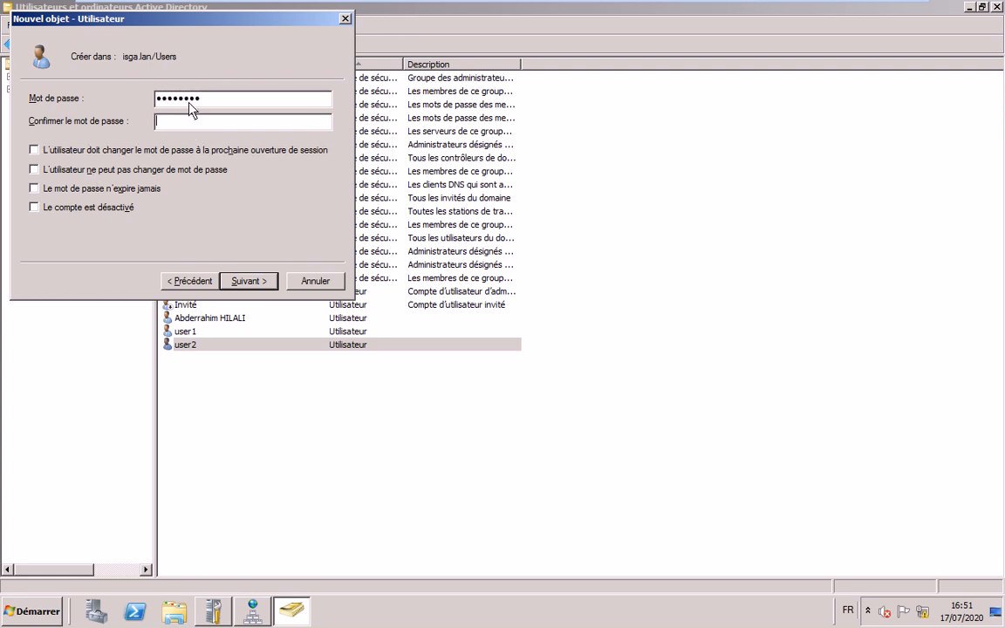
text(P@ssw0rd)
key(Return)
key(Return)
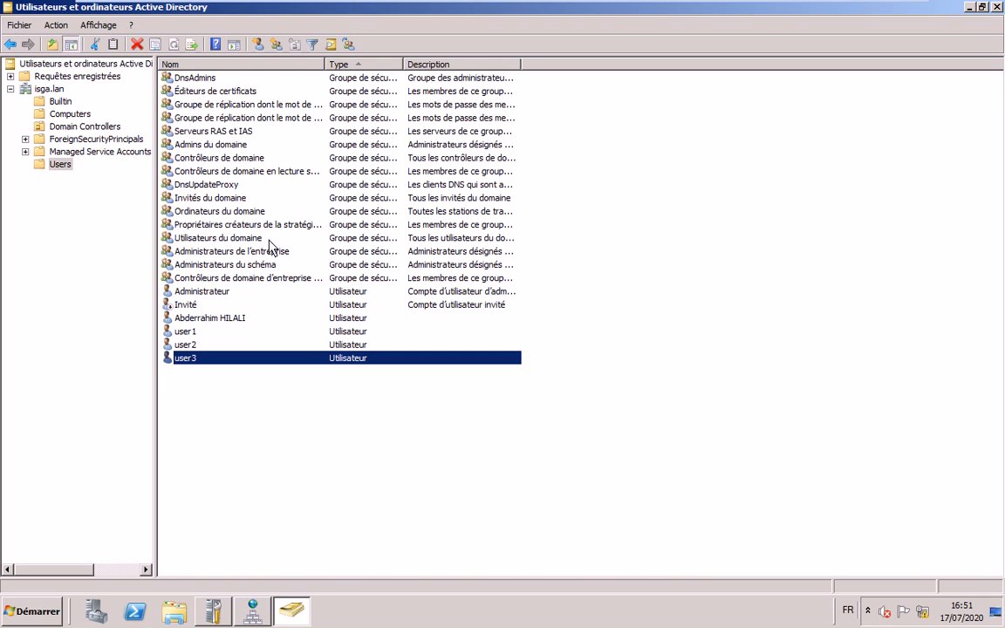
- Switch back to the exercise notes and highlight the start of exercise 2
mouse_move(847, 15)
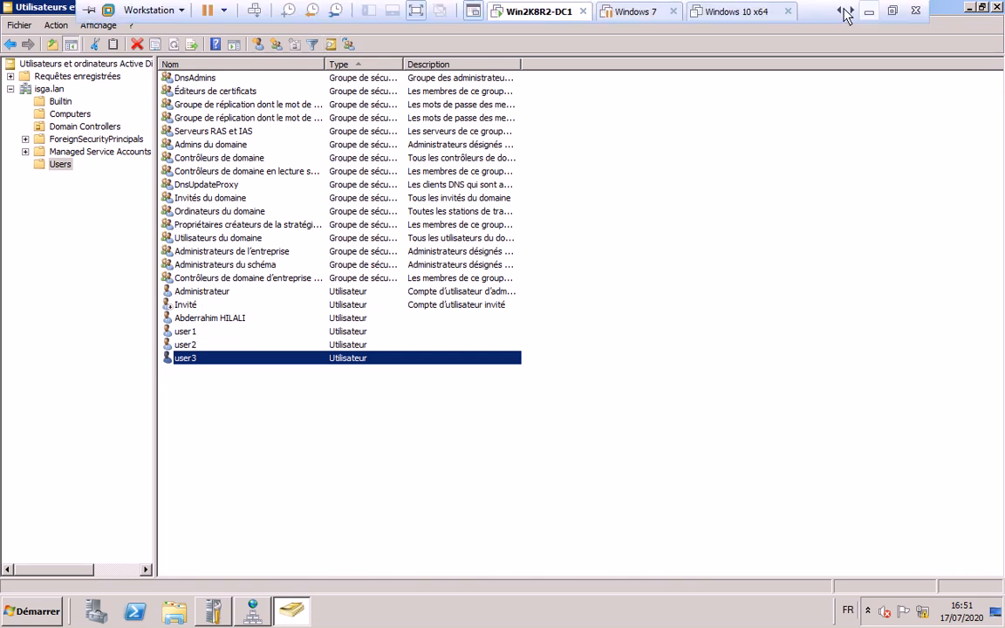
click(868, 12)
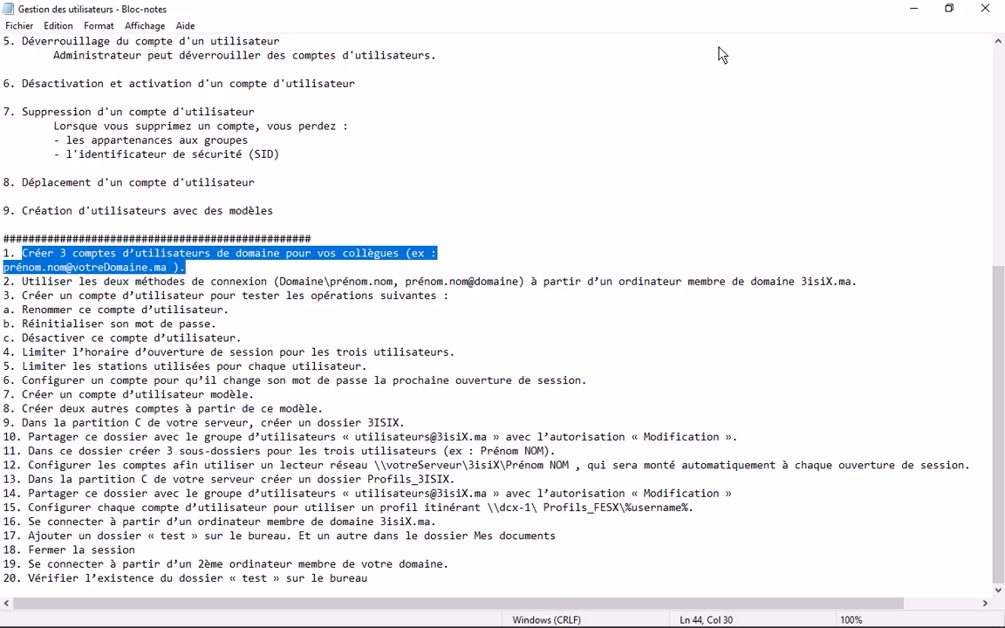
click(24, 282)
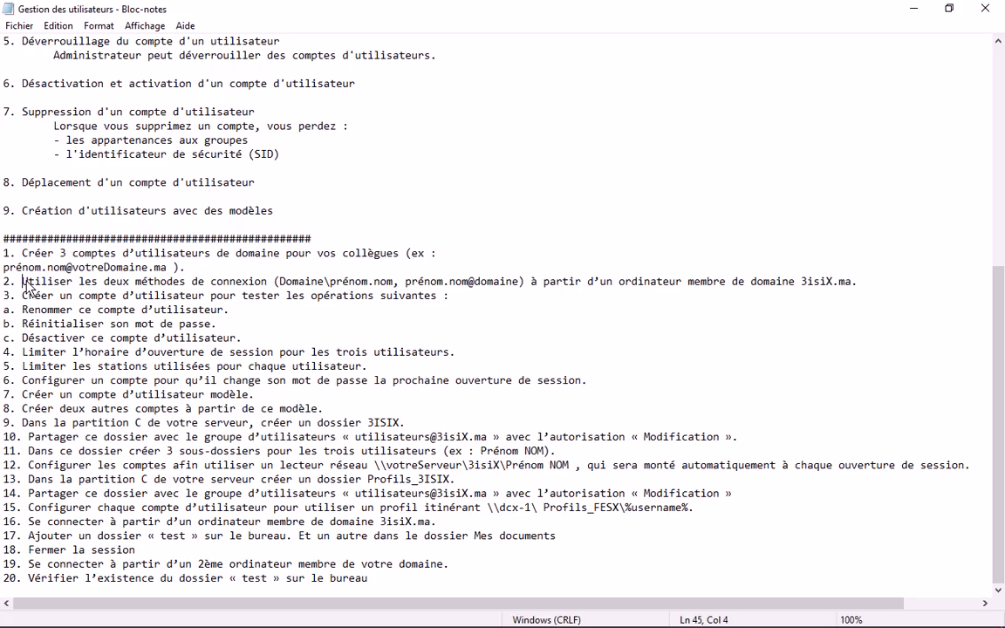
drag(25, 284, 855, 287)
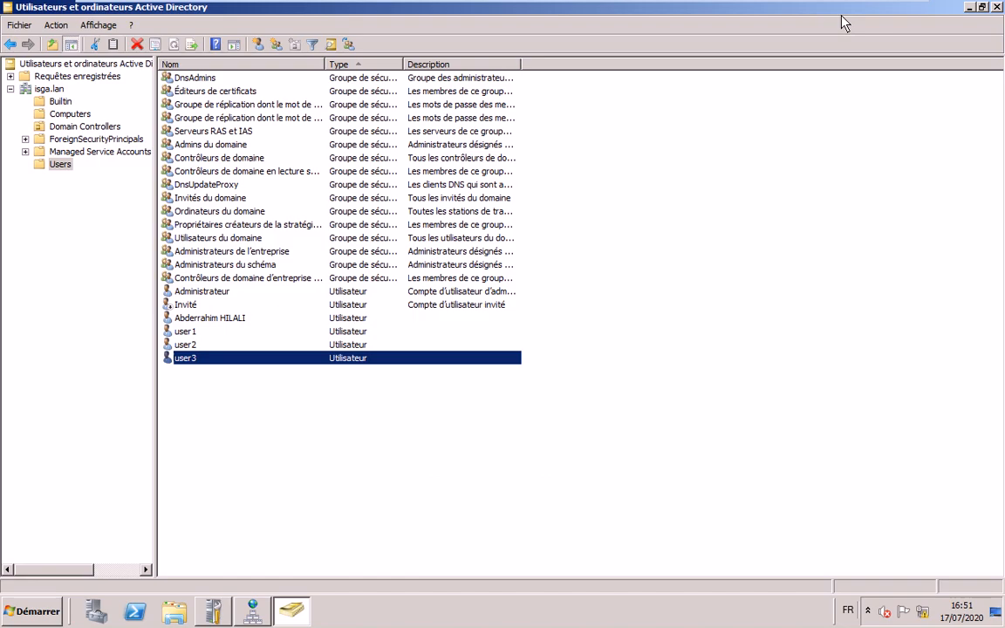
- Switch to the Windows 7 VM and resume the suspended machine
mouse_move(626, 12)
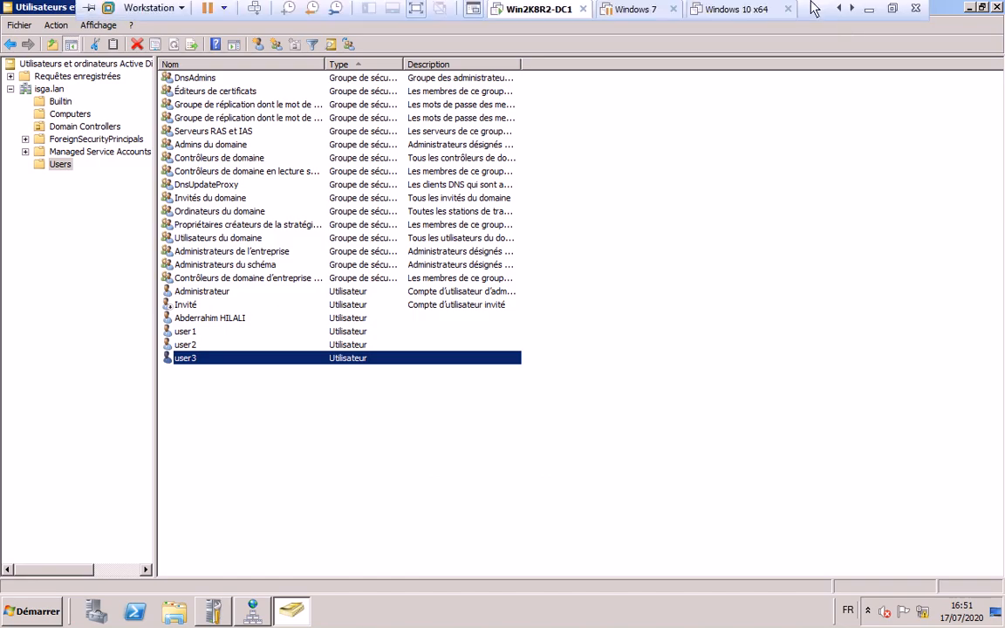
click(626, 12)
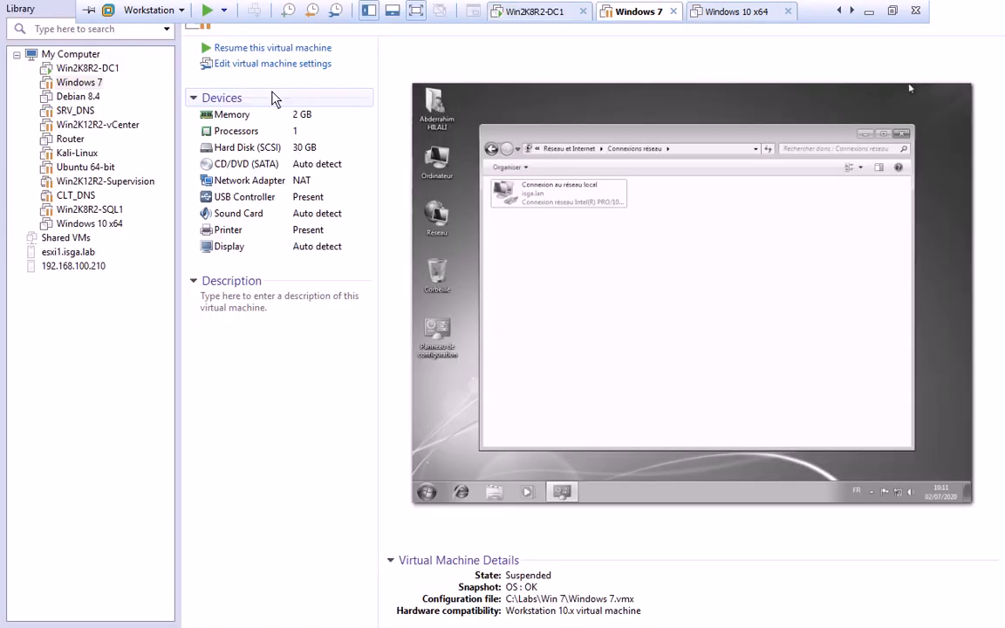
click(272, 48)
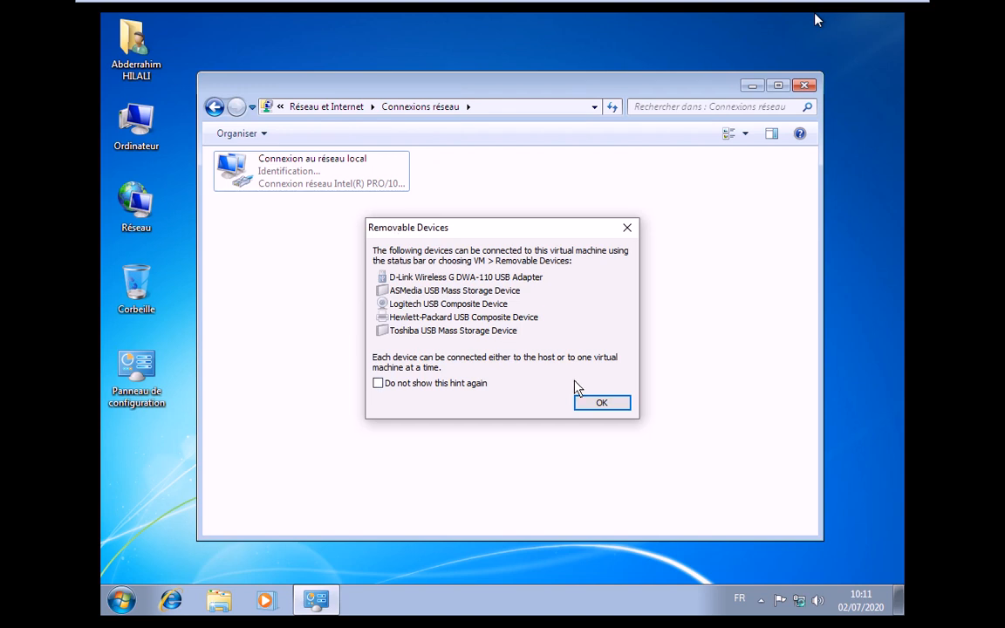
- Dismiss the Removable Devices notice and refresh Connexions réseau twice with Actualiser
click(583, 401)
click(335, 327)
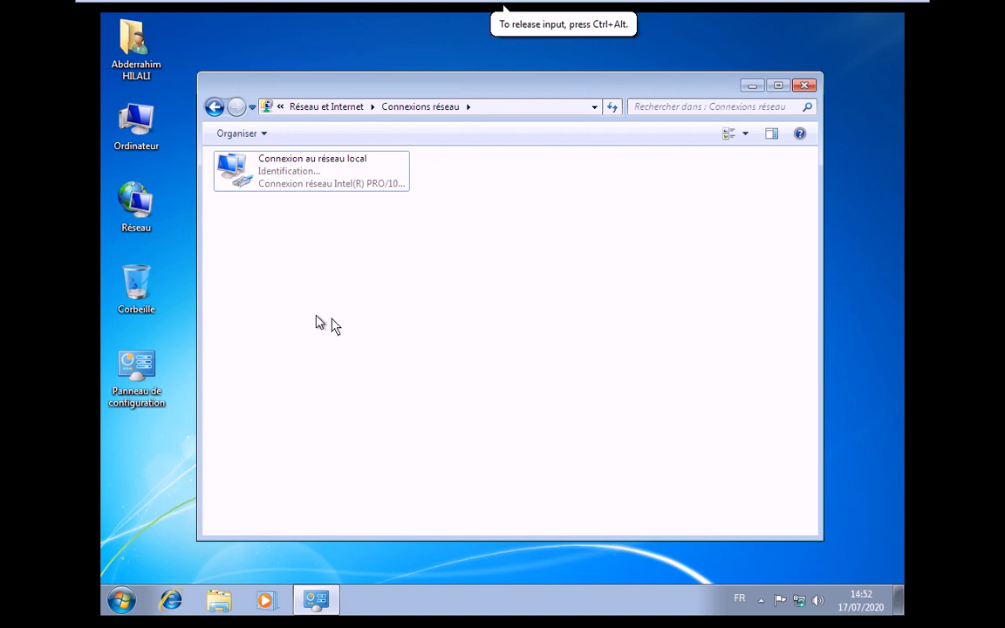
right_click(362, 308)
click(403, 370)
right_click(353, 289)
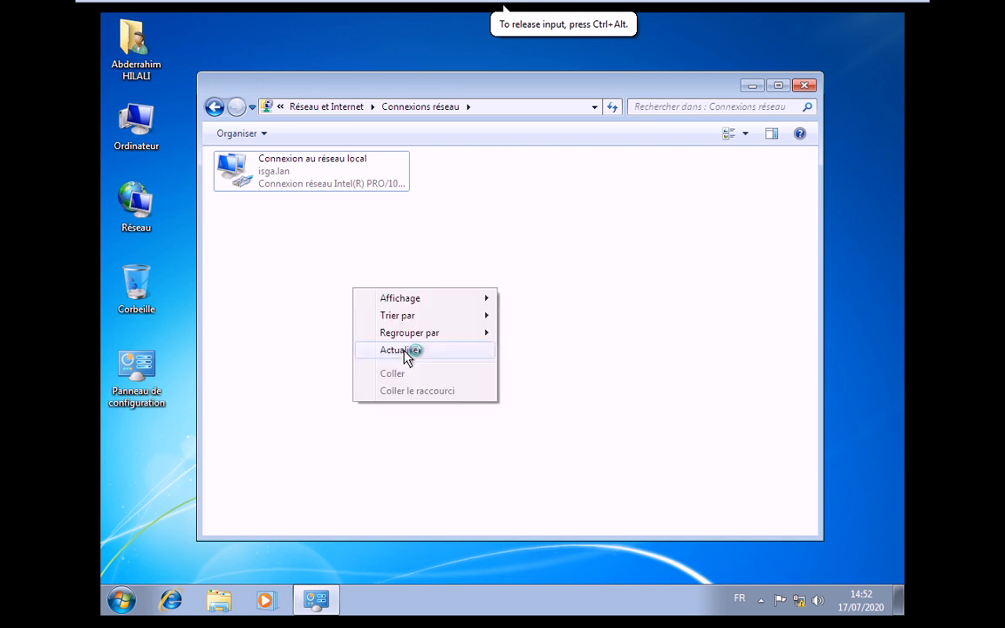
click(405, 351)
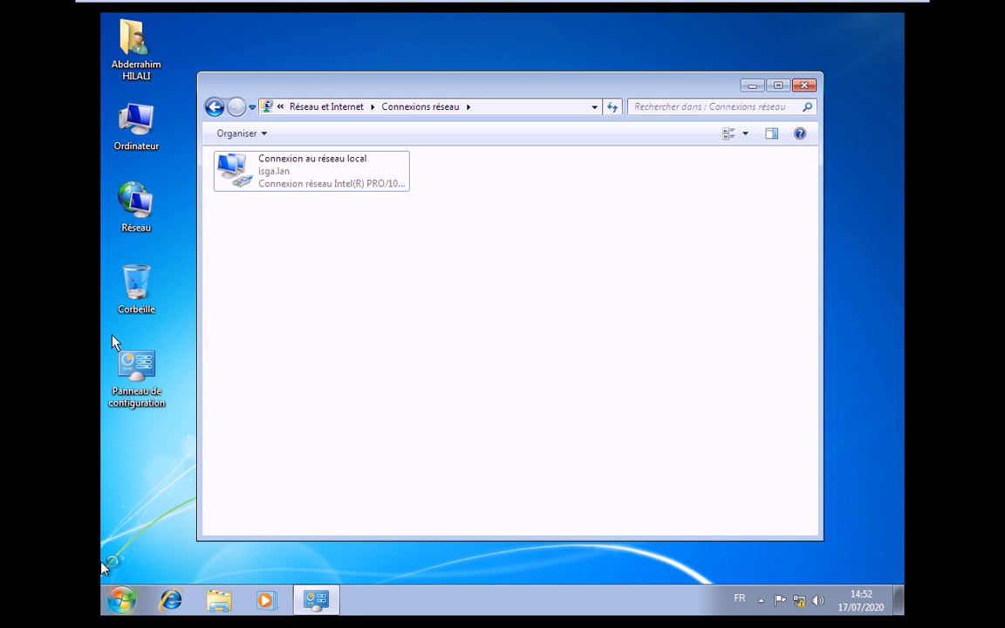
- Log off the Windows 7 session via Start and the Arrêter options
click(142, 542)
key(super)
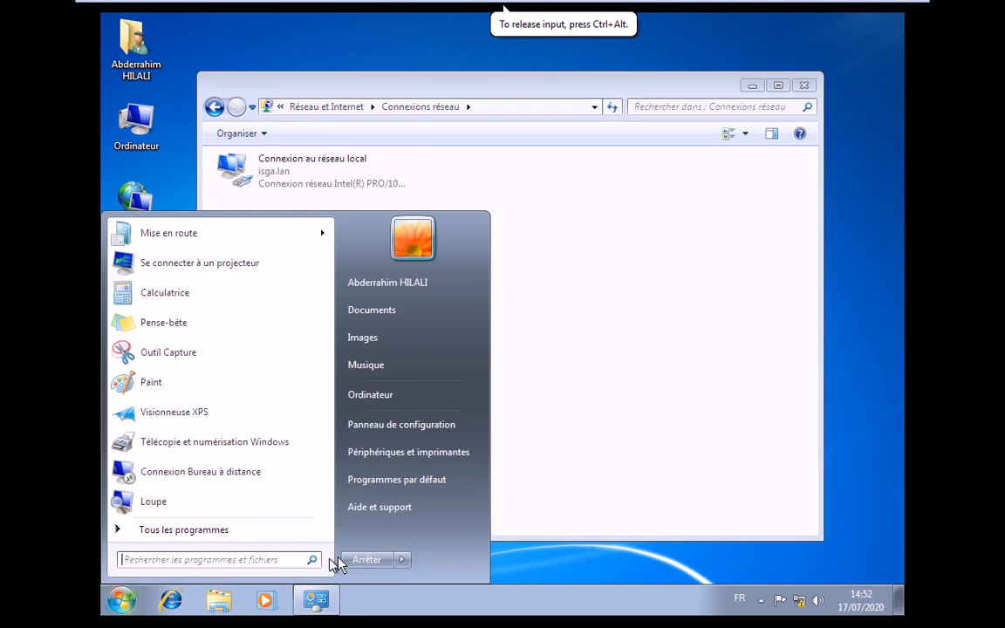
click(401, 559)
click(468, 486)
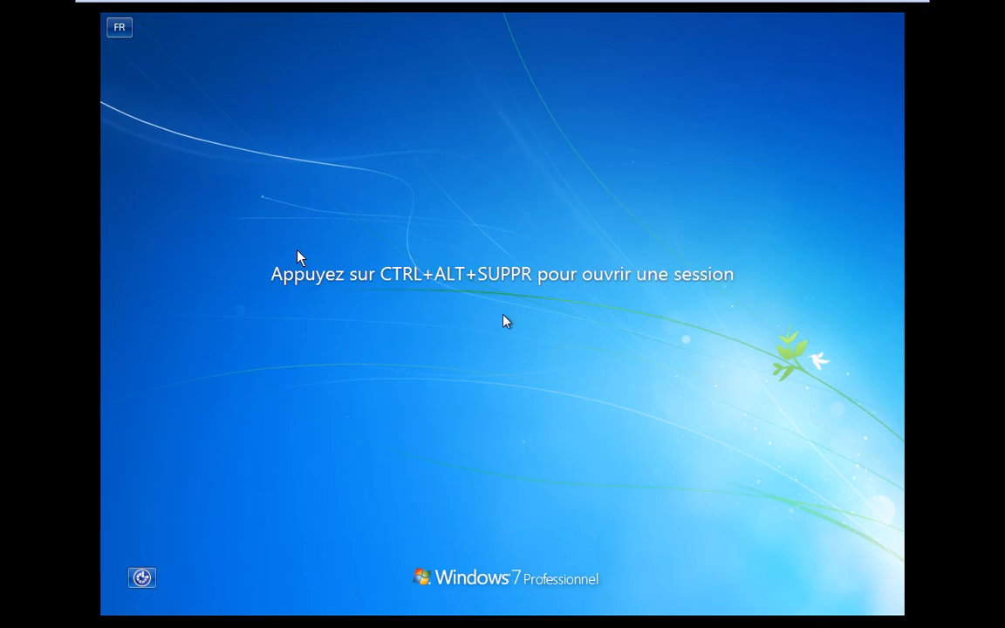
- Send Ctrl+Alt+Del and choose Changer d'utilisateur, then Autre utilisateur
mouse_move(179, 9)
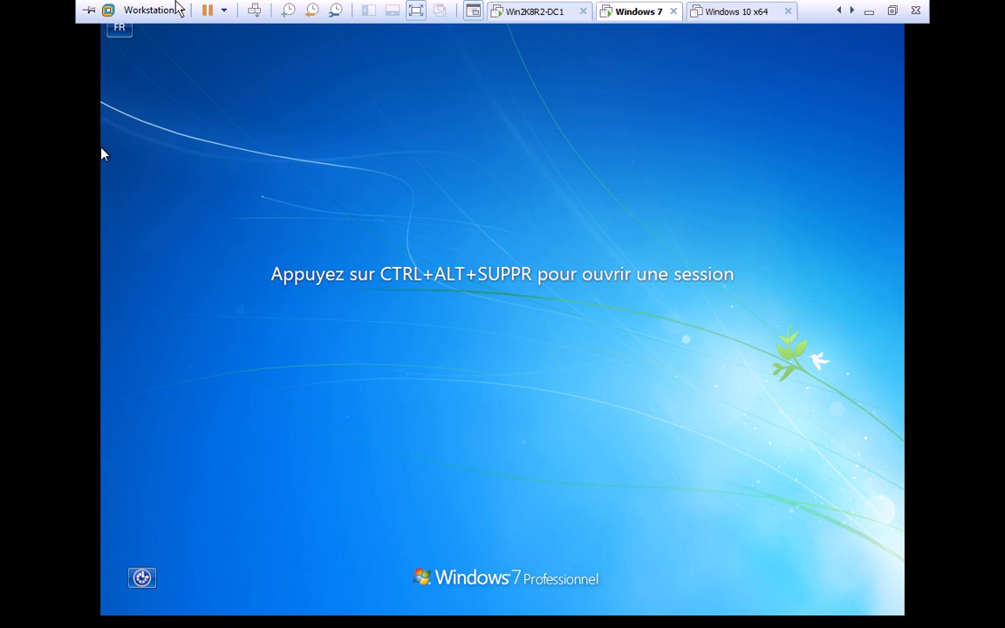
click(275, 19)
key(ctrl+alt+Insert)
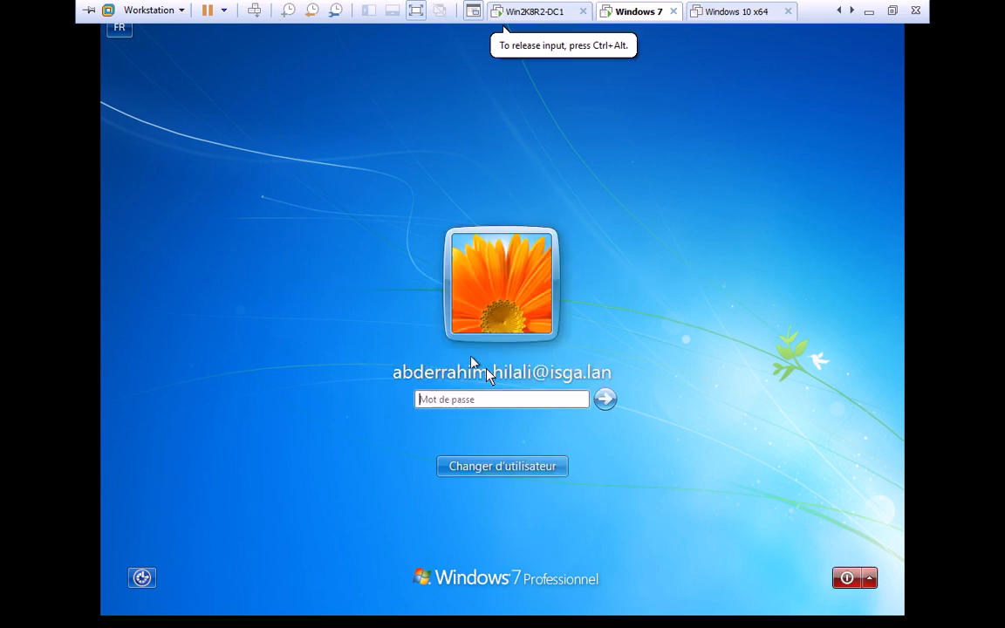
click(488, 466)
click(572, 358)
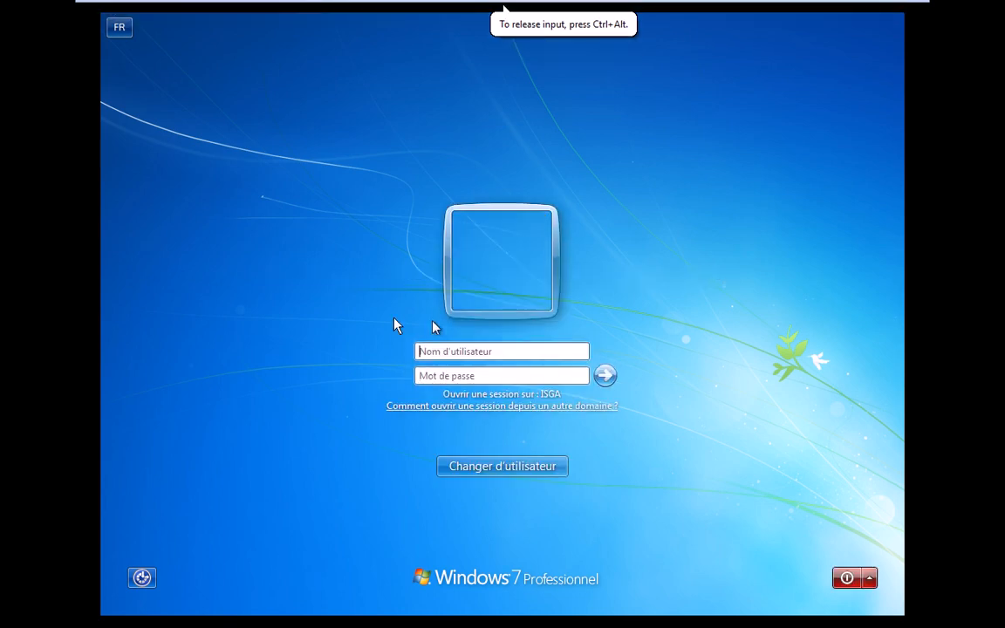
text(user)
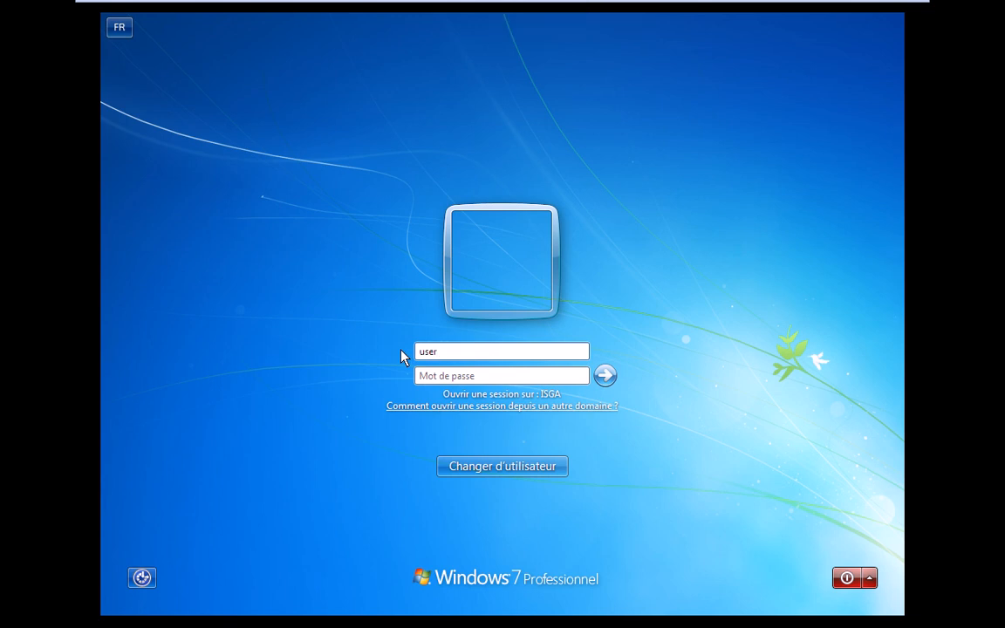
text(1@g)
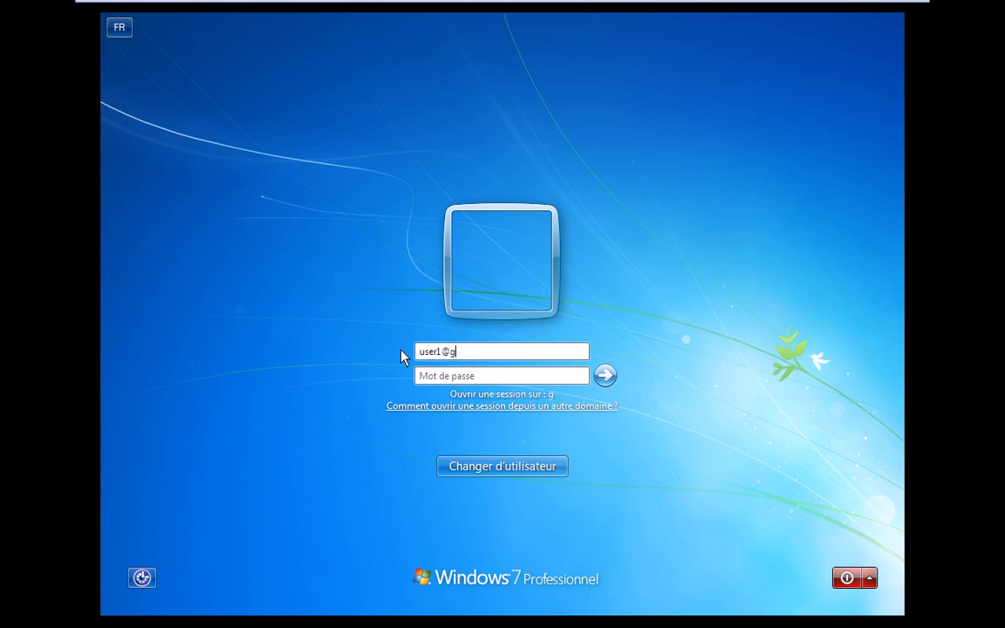
key(BackSpace)
text(isga.lan)
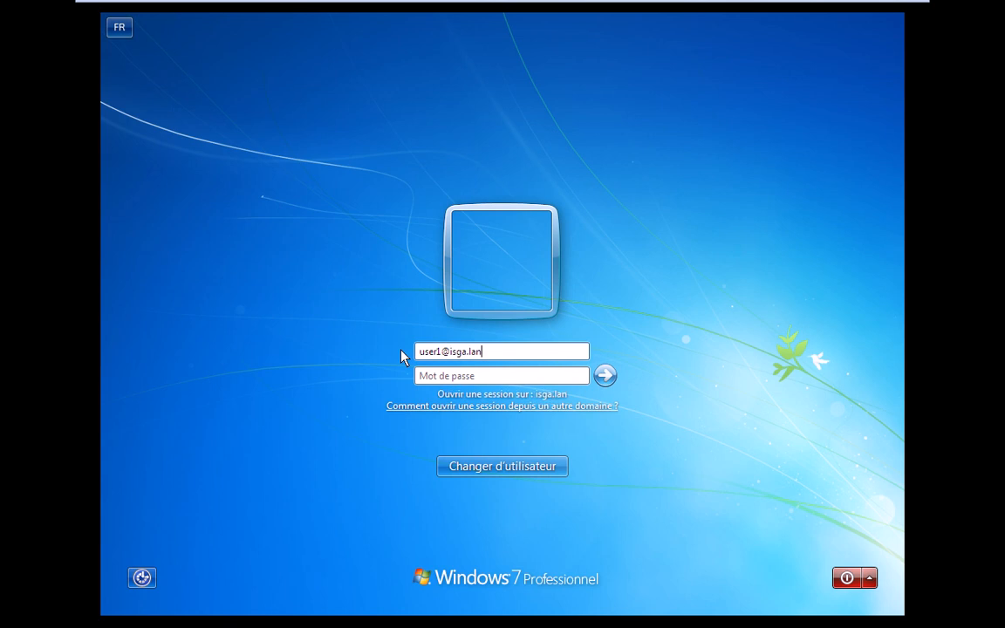
key(Tab)
text(*******)
key(Return)
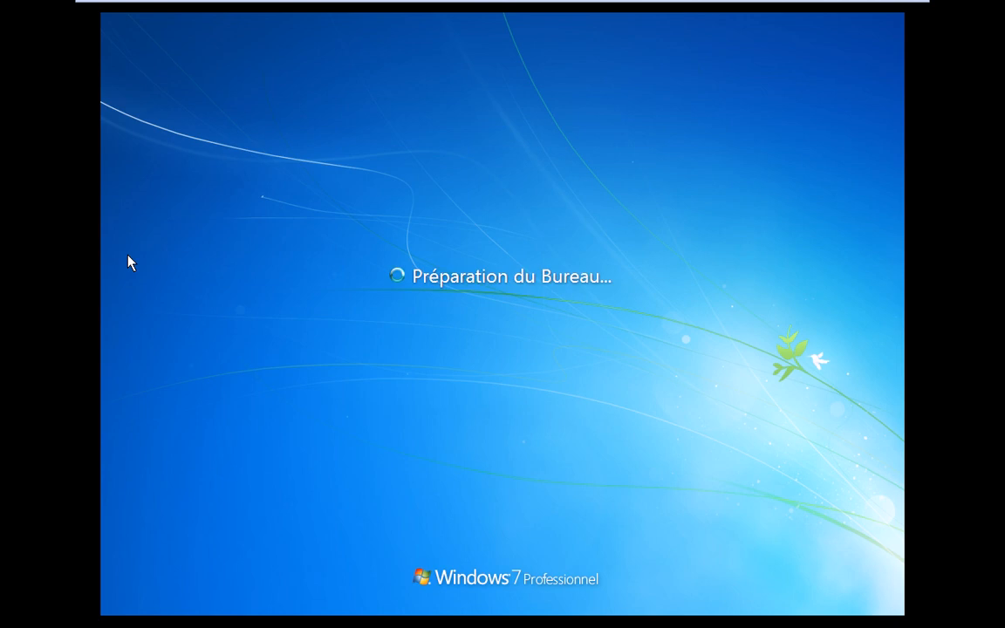
mouse_move(478, 7)
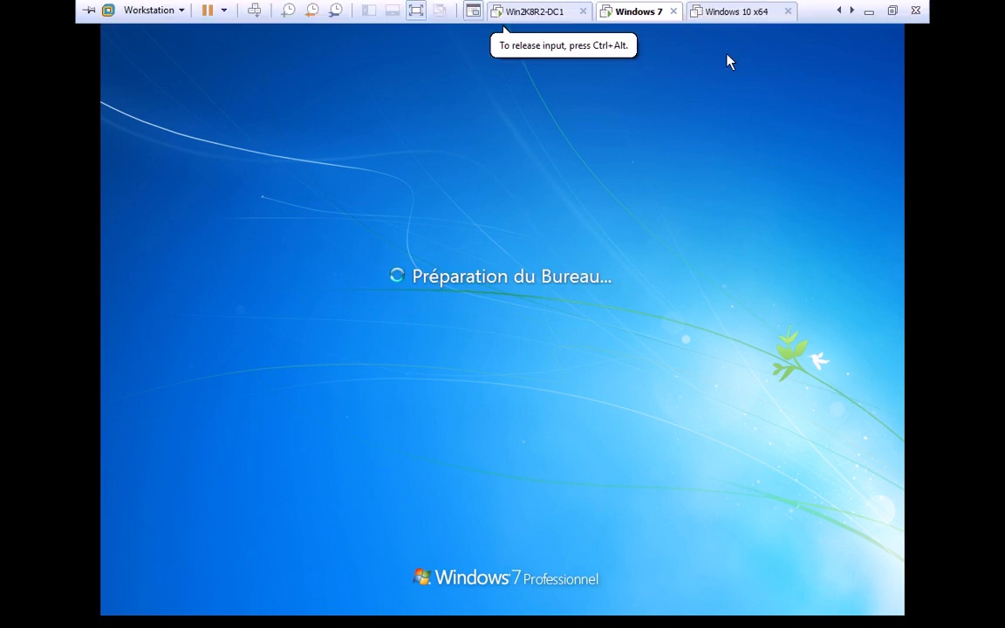
mouse_move(818, 14)
key(alt+Tab)
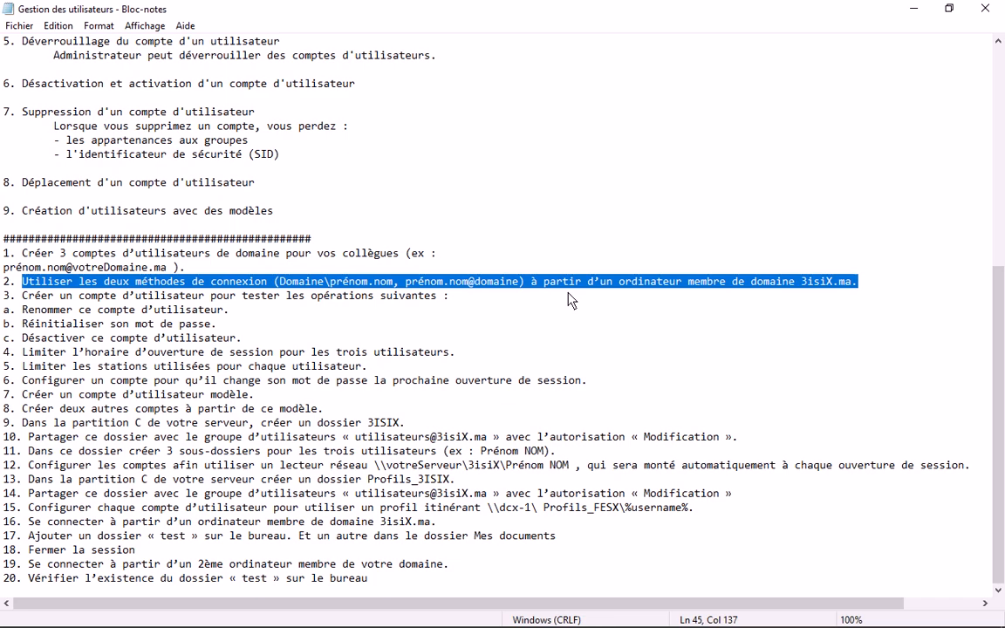
- Highlight both logon formats, including prénom.nom@domaine, on line 2, then minimize Notepad
drag(406, 282, 516, 288)
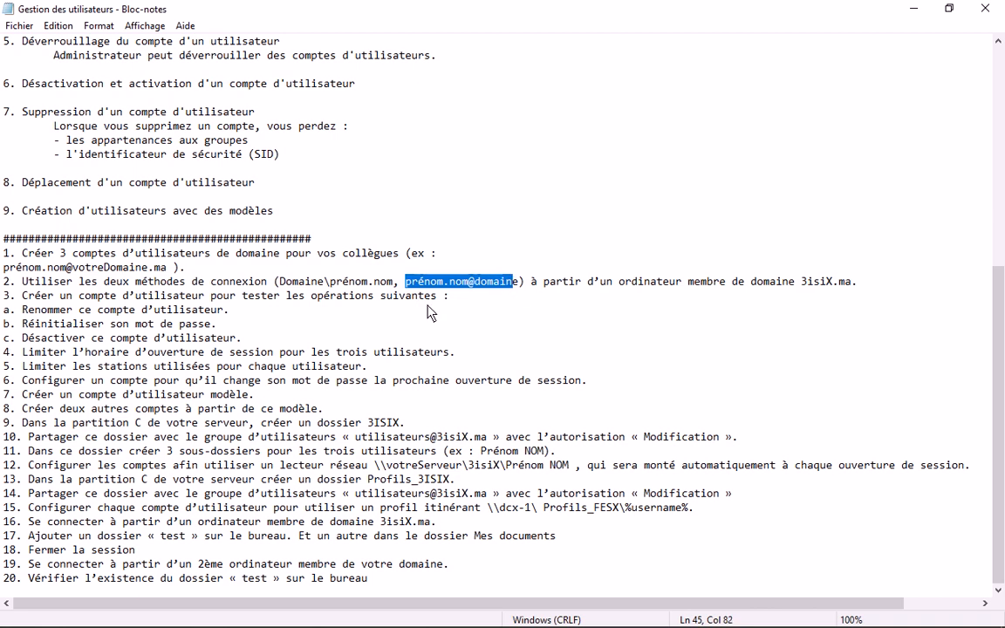
drag(412, 284, 480, 286)
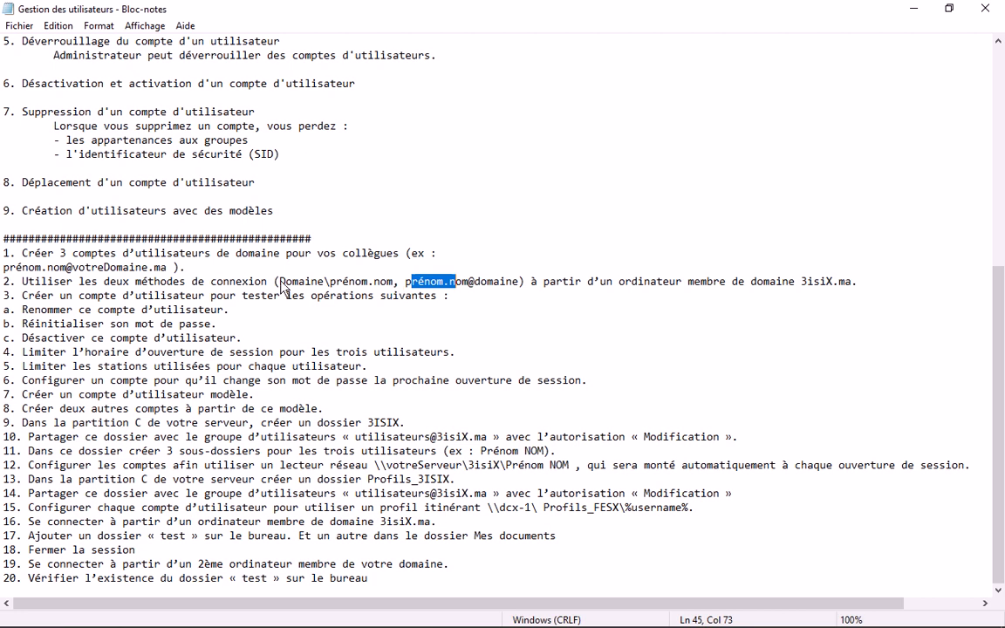
drag(280, 286, 487, 285)
click(909, 15)
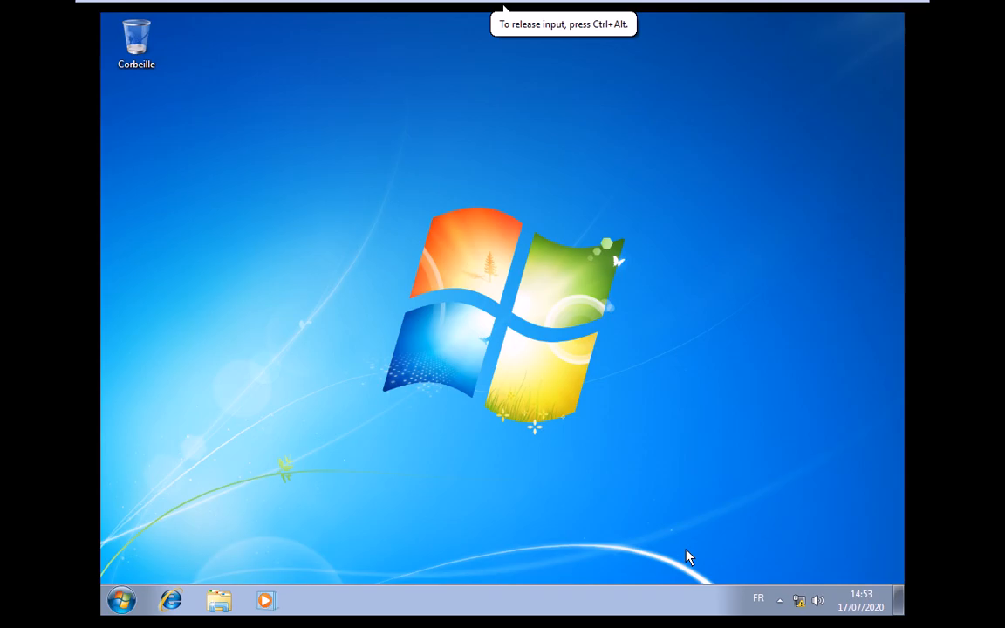
- Check the signed-in user and clear the notes and Paint windows off the desktop
click(122, 601)
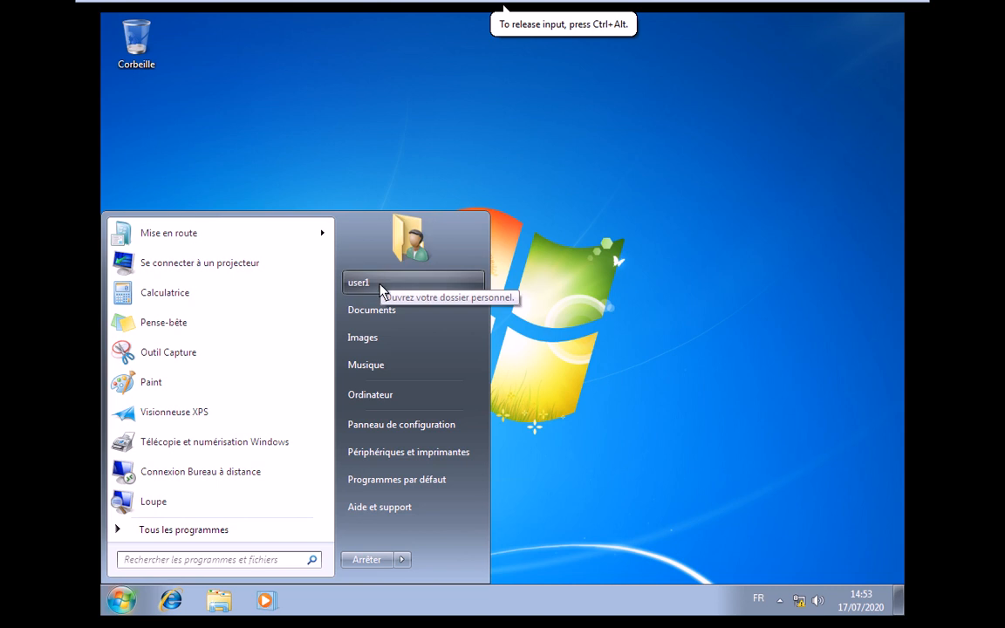
click(777, 602)
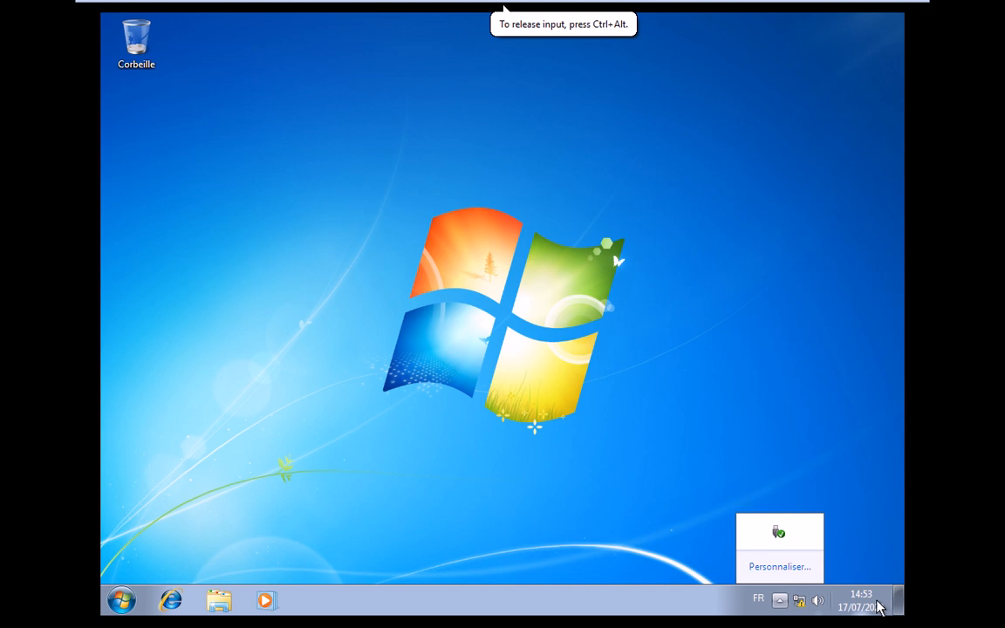
click(153, 602)
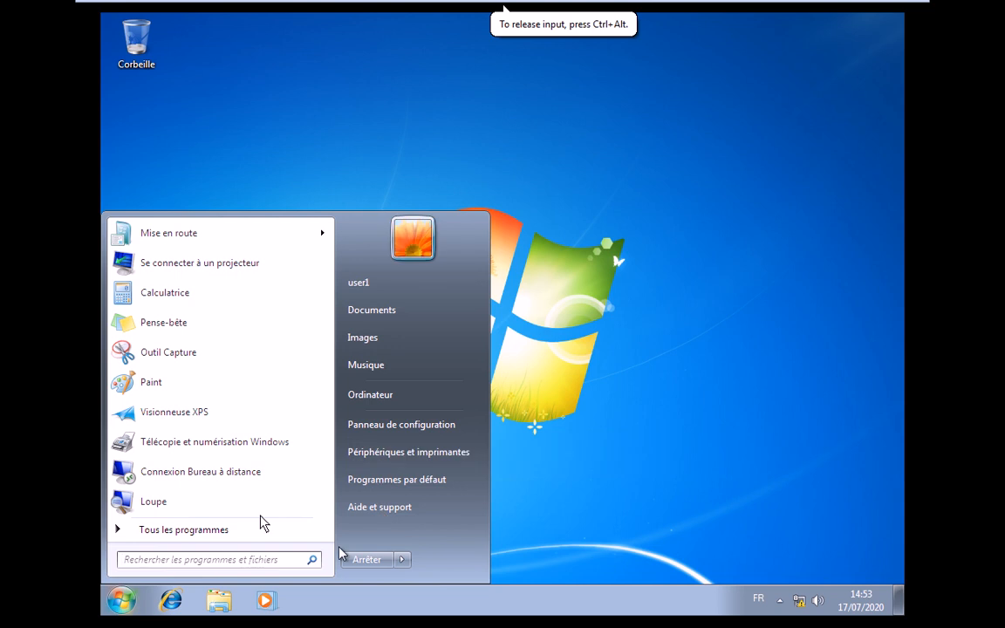
click(579, 413)
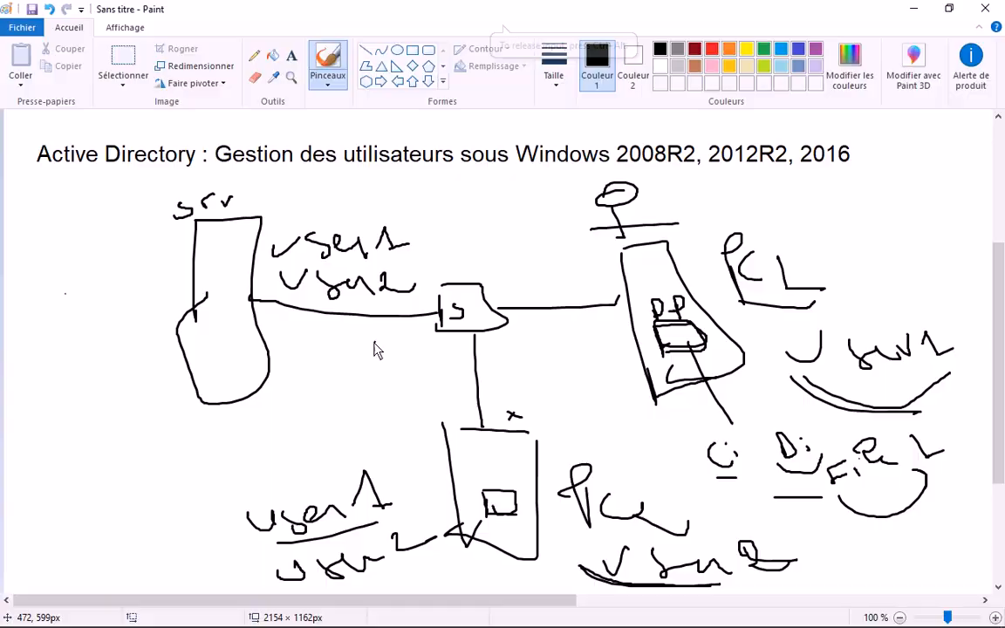
mouse_move(175, 591)
click(134, 580)
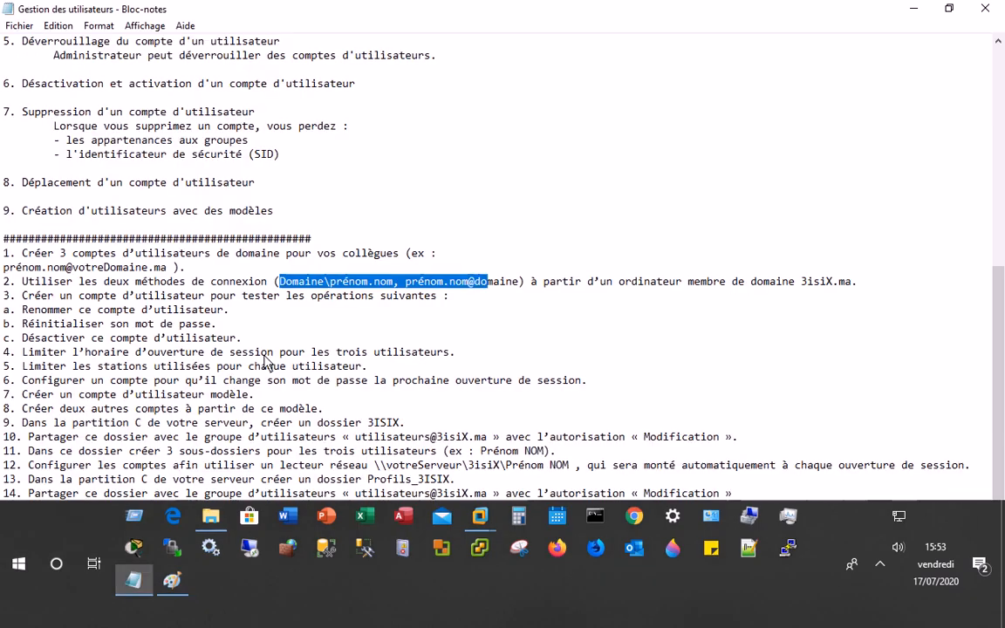
click(915, 12)
click(913, 9)
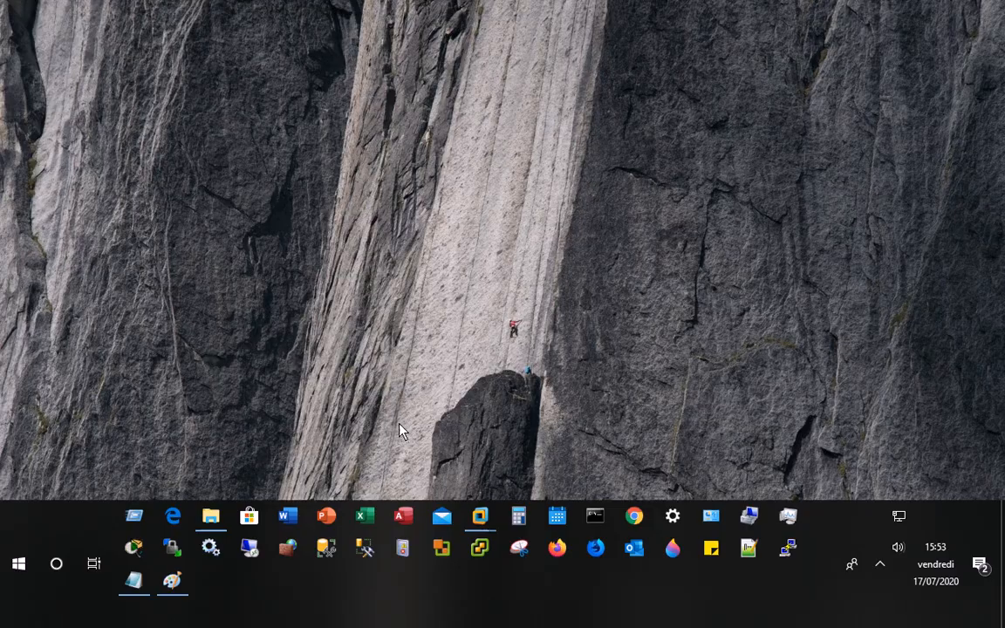
key(alt+Tab)
key(alt+Tab)
key(alt+Tab)
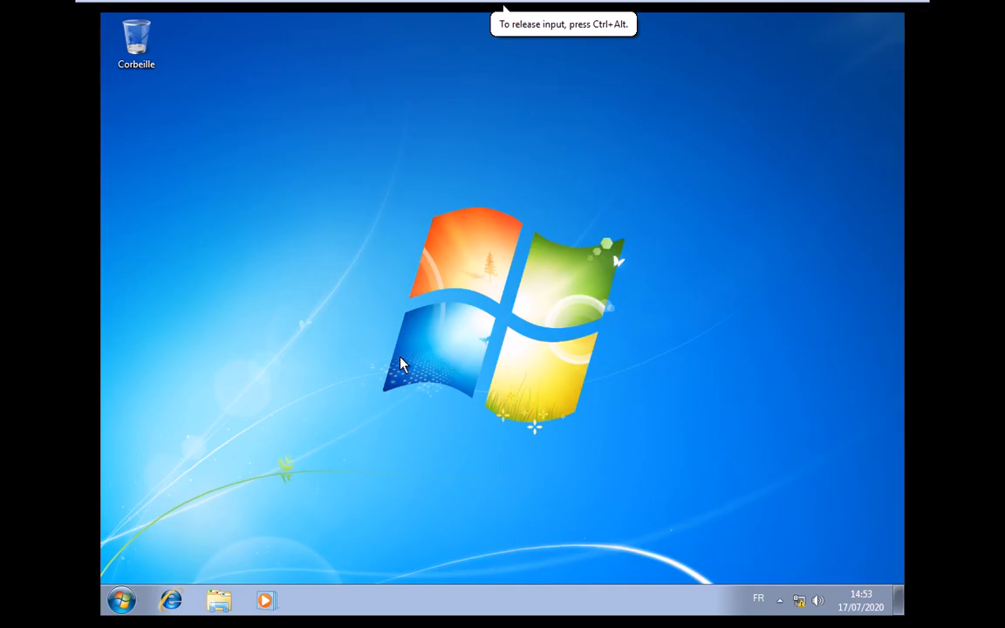
- End user1's session from Start using the option beside Arrêter
click(122, 601)
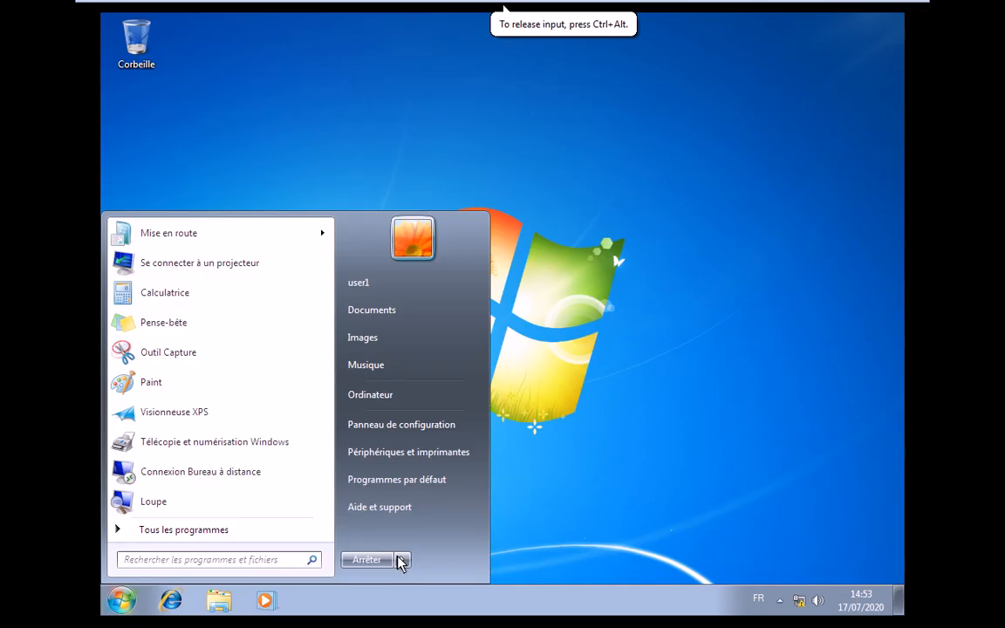
mouse_move(401, 561)
click(453, 502)
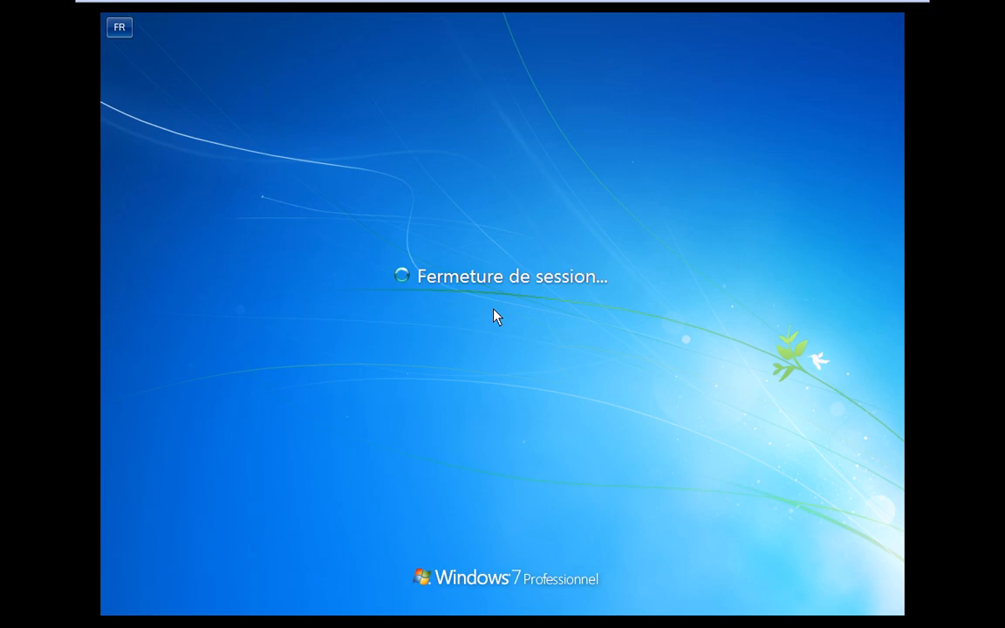
- Send Ctrl+Alt+Del and choose Changer d'utilisateur, then Autre utilisateur
mouse_move(288, 5)
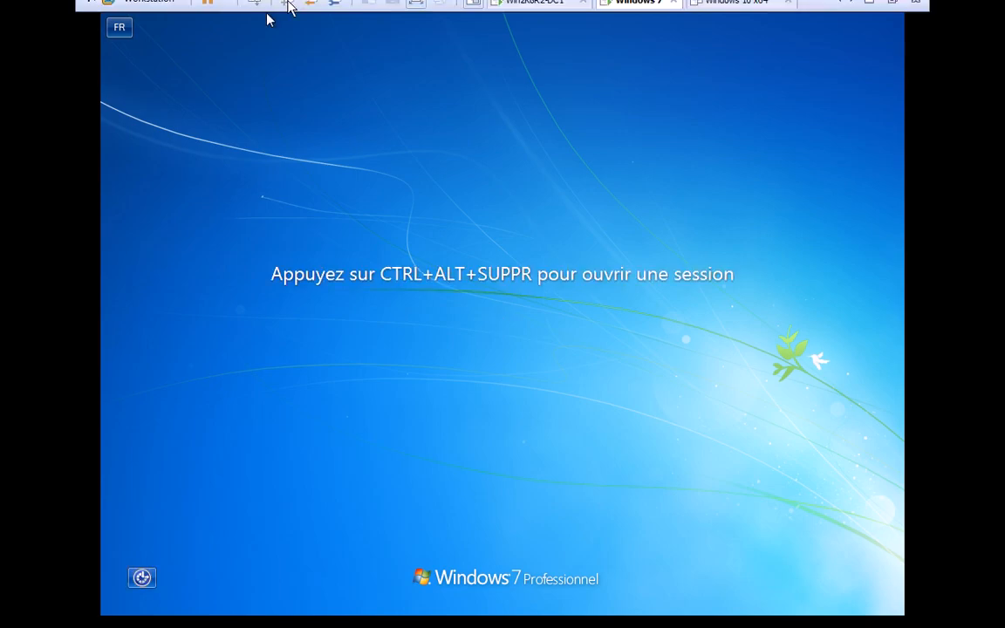
click(378, 158)
key(ctrl+alt+Insert)
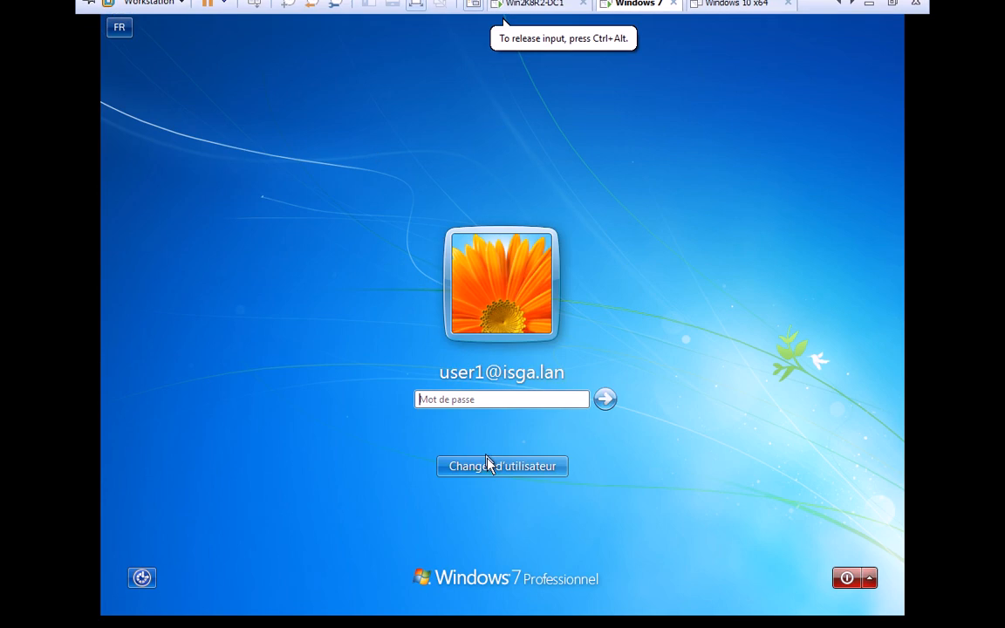
click(488, 465)
click(567, 360)
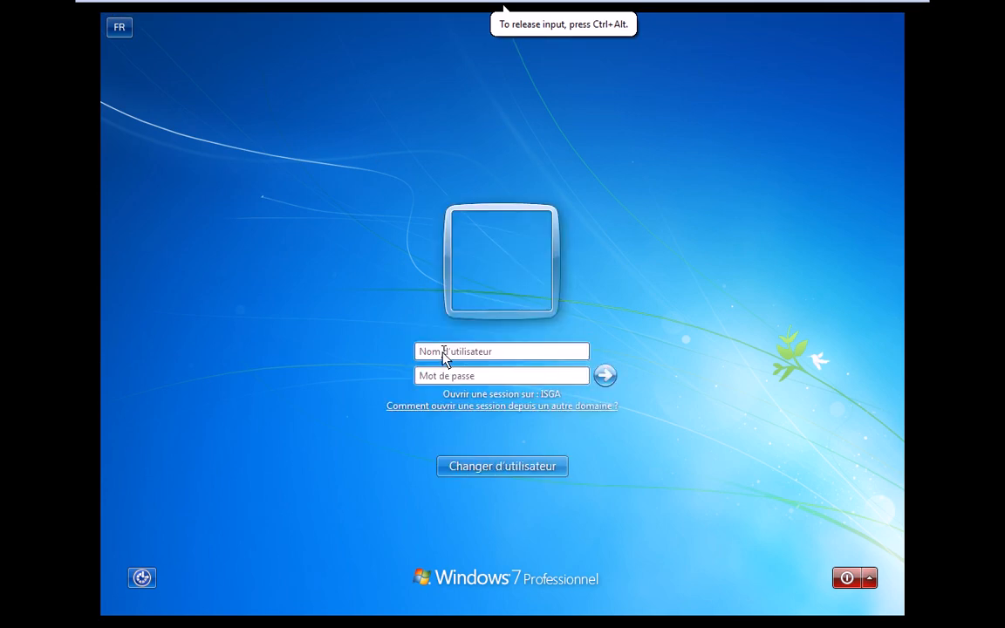
- Log on as ISGA\user2 with the account password
click(443, 351)
text(ISGA)
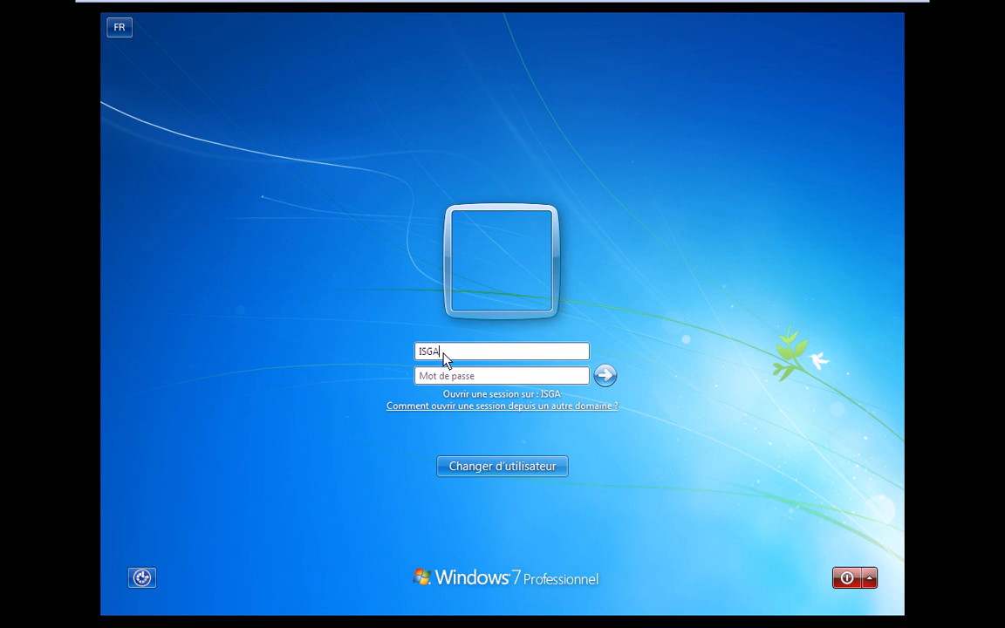
text(\user)
key(Tab)
text(2)
key(Tab)
text(***)
key(Return)
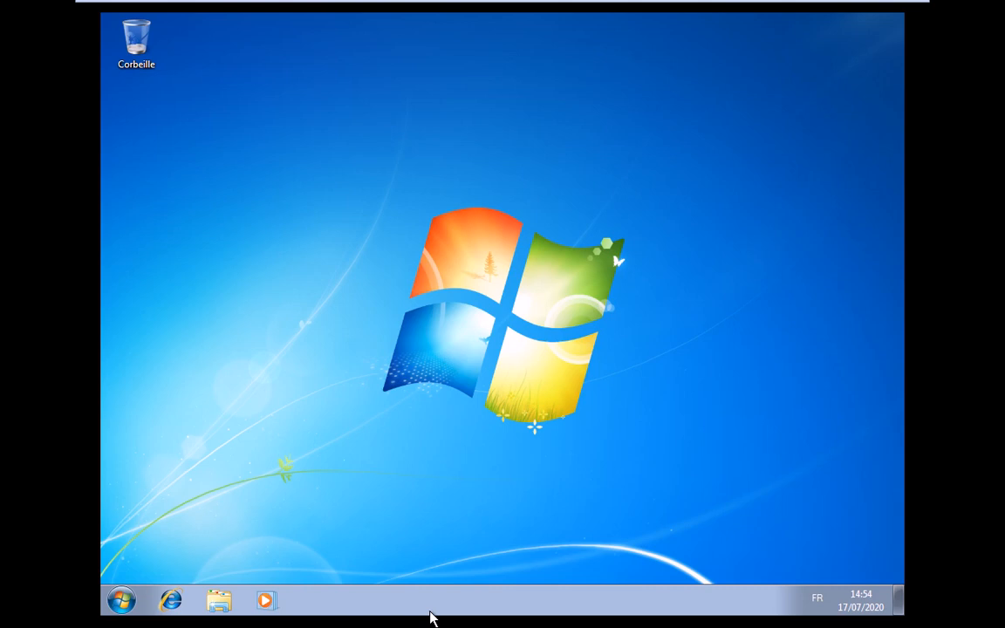
- Open the Start menu to confirm user2 is the signed-in account
click(430, 617)
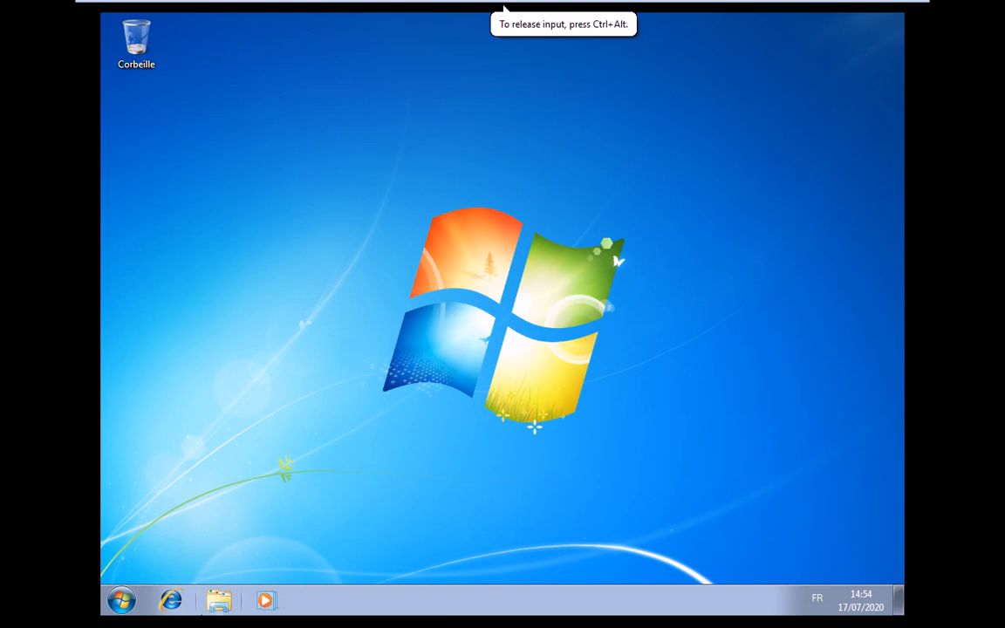
click(121, 601)
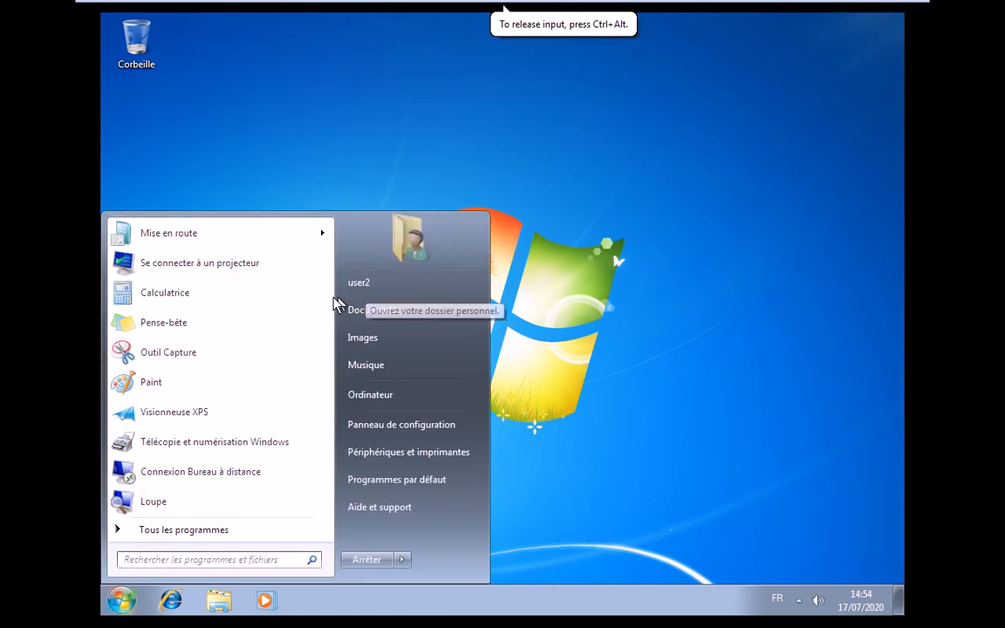
mouse_move(534, 5)
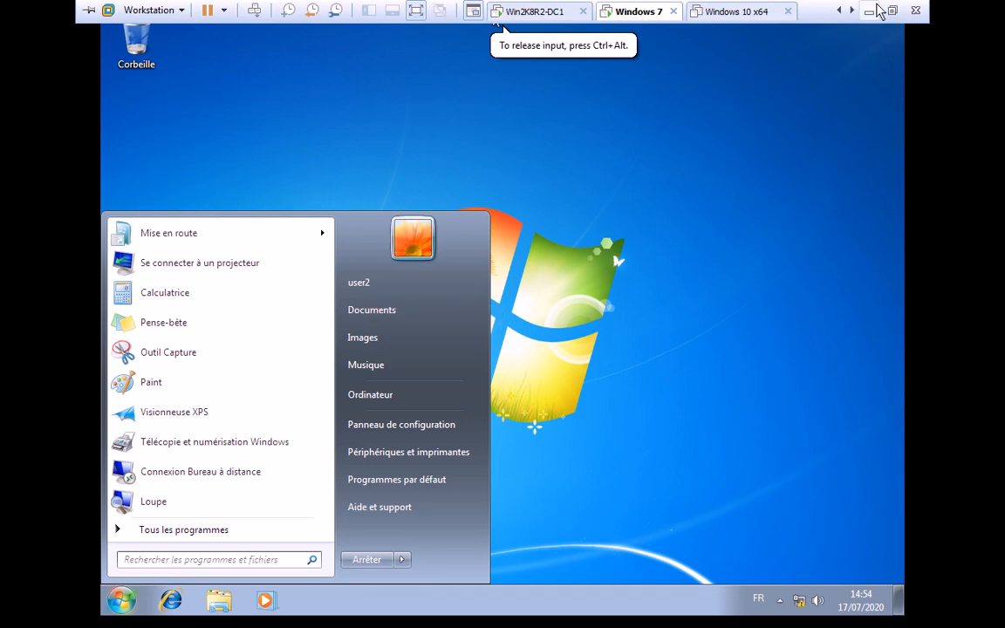
key(alt+Tab)
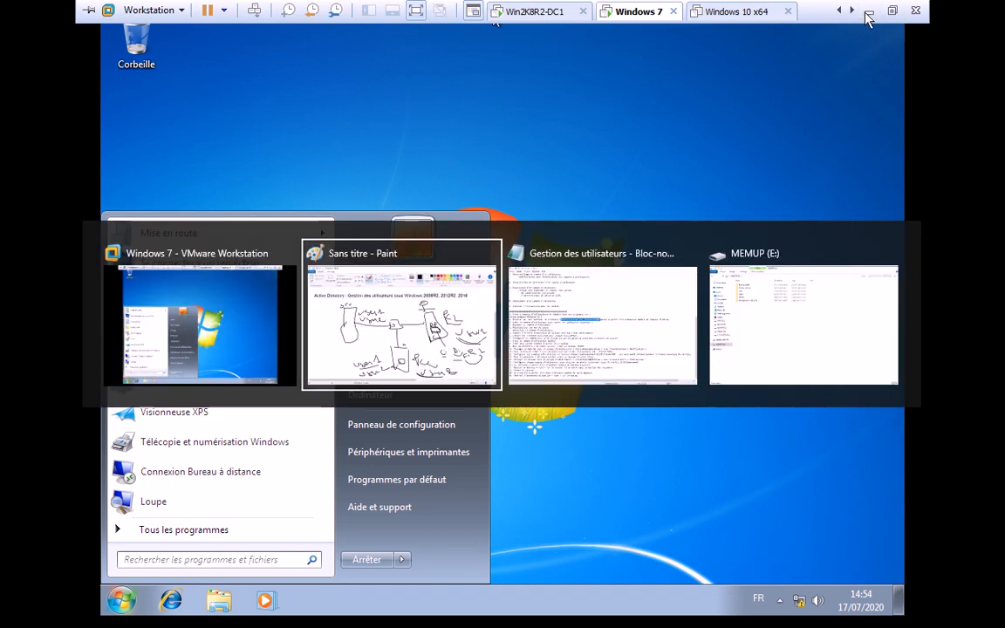
- Highlight task 3 and the disable-account line c. in the notes, then return to the VM
key(alt+Tab)
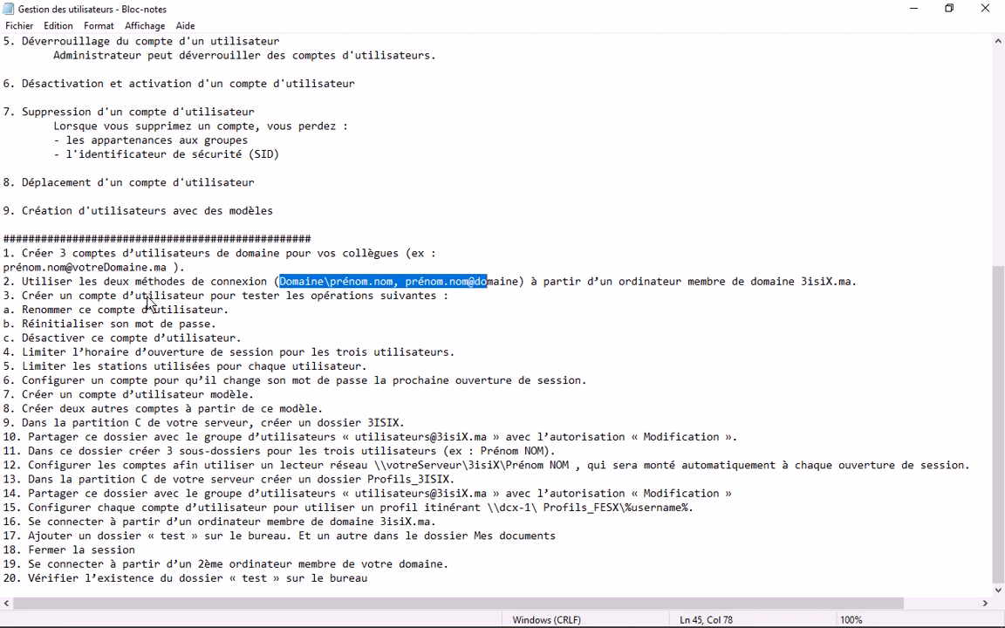
click(24, 297)
drag(24, 301, 470, 313)
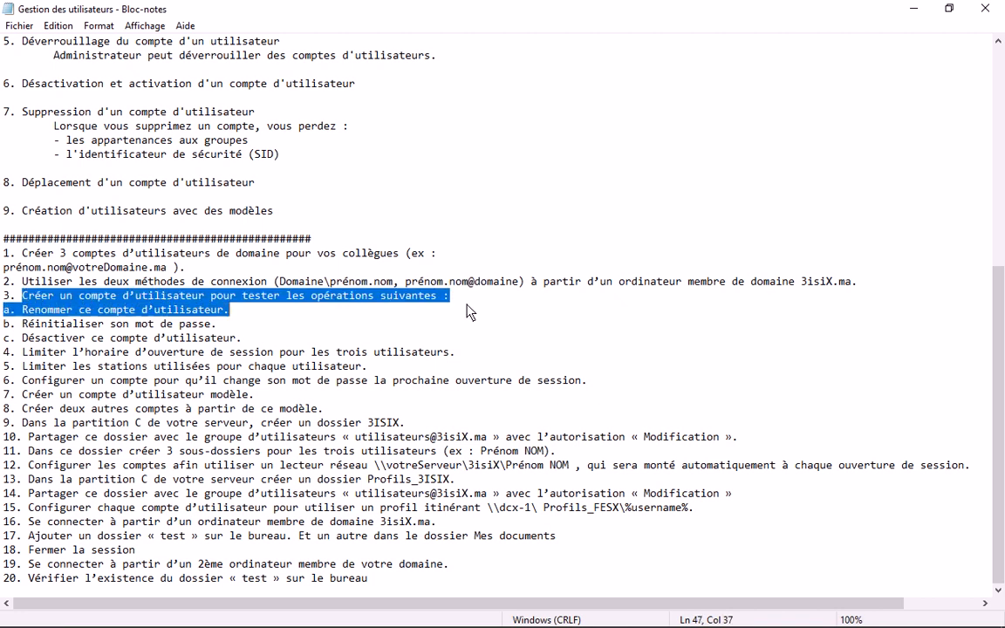
click(33, 323)
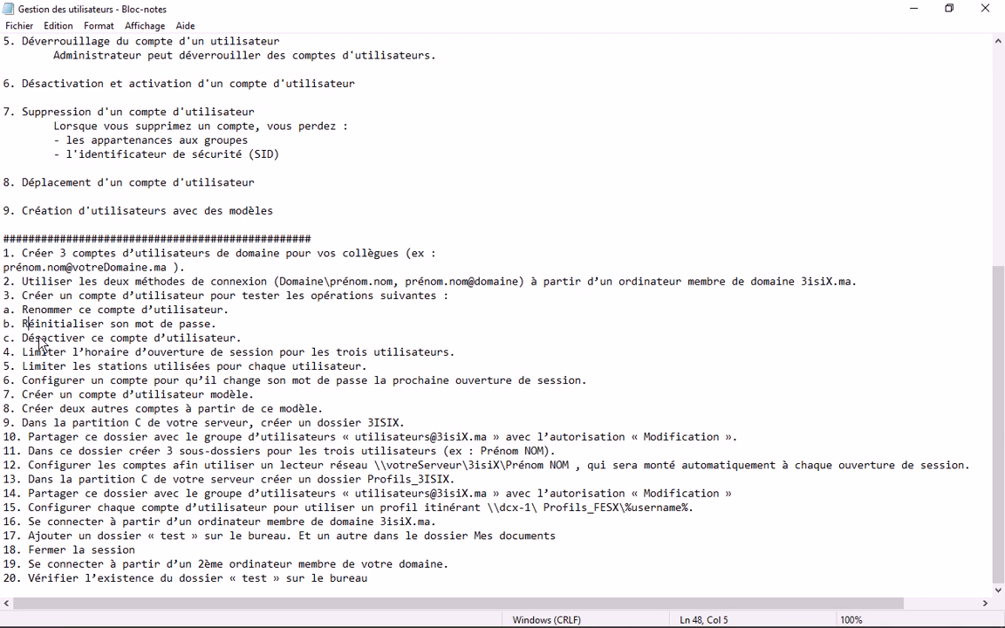
drag(40, 340, 192, 338)
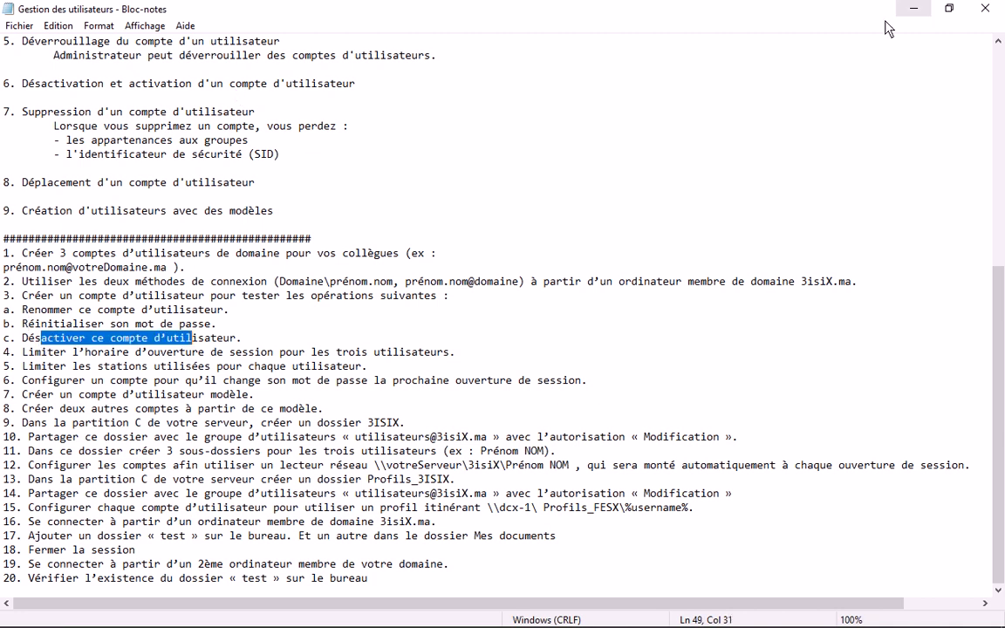
click(912, 9)
click(225, 178)
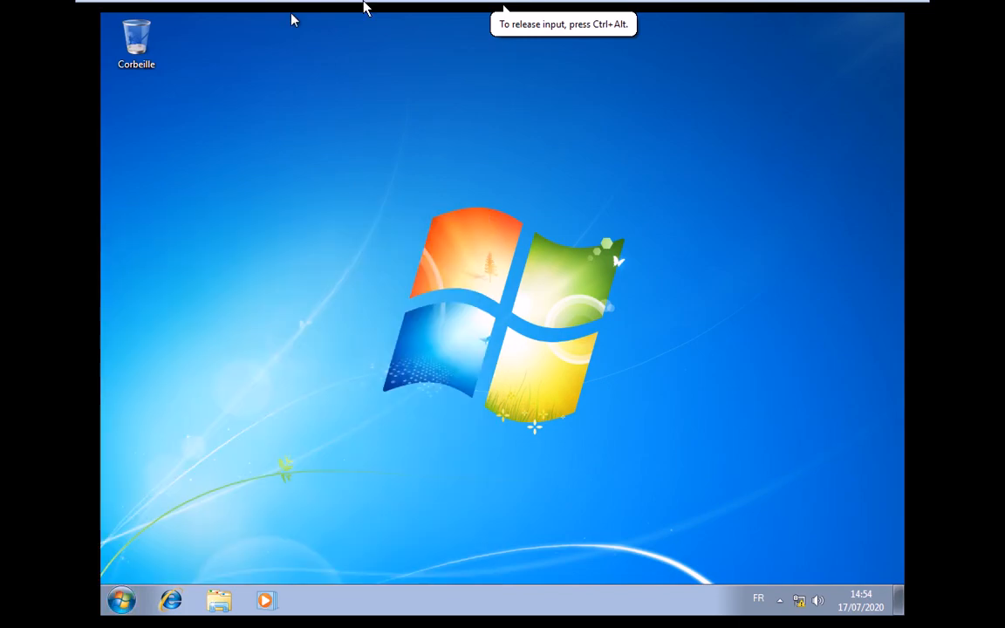
- On Win2K8R2-DC1, reset user1's password with Réinitialiser le mot de passe, then minimize VMware
click(523, 13)
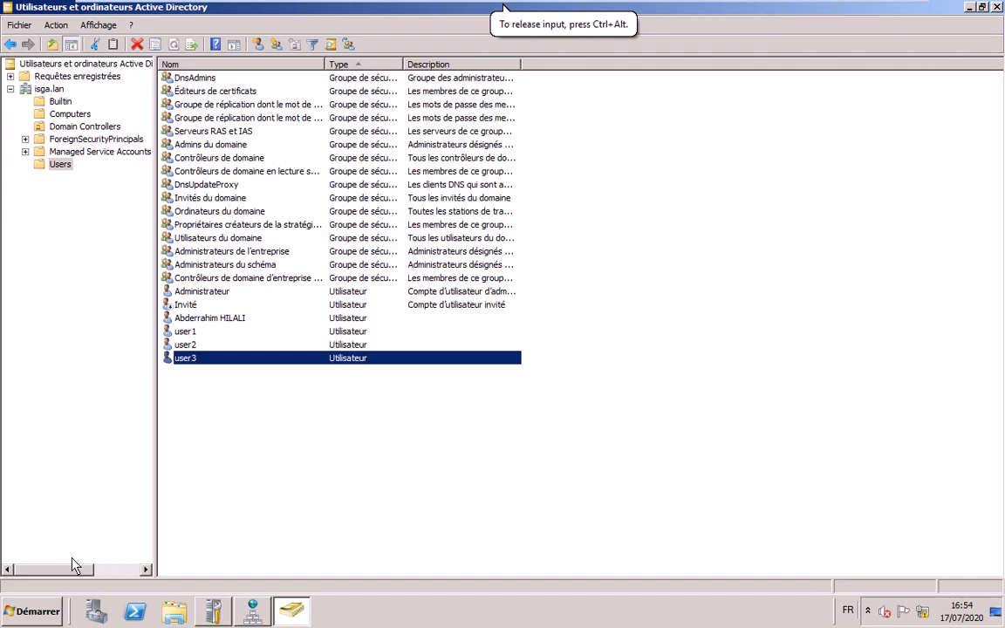
click(195, 331)
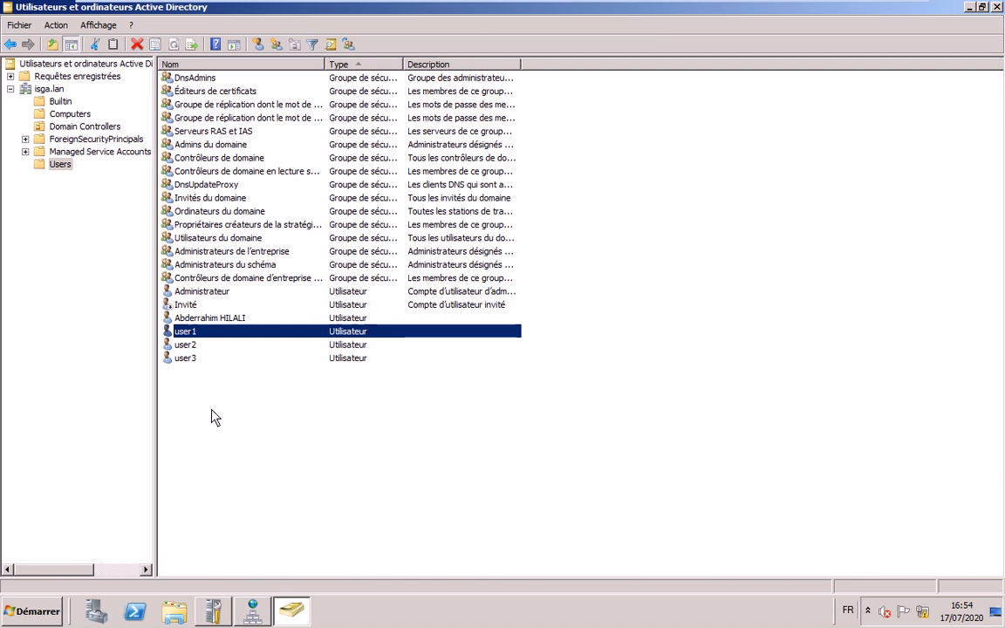
right_click(195, 332)
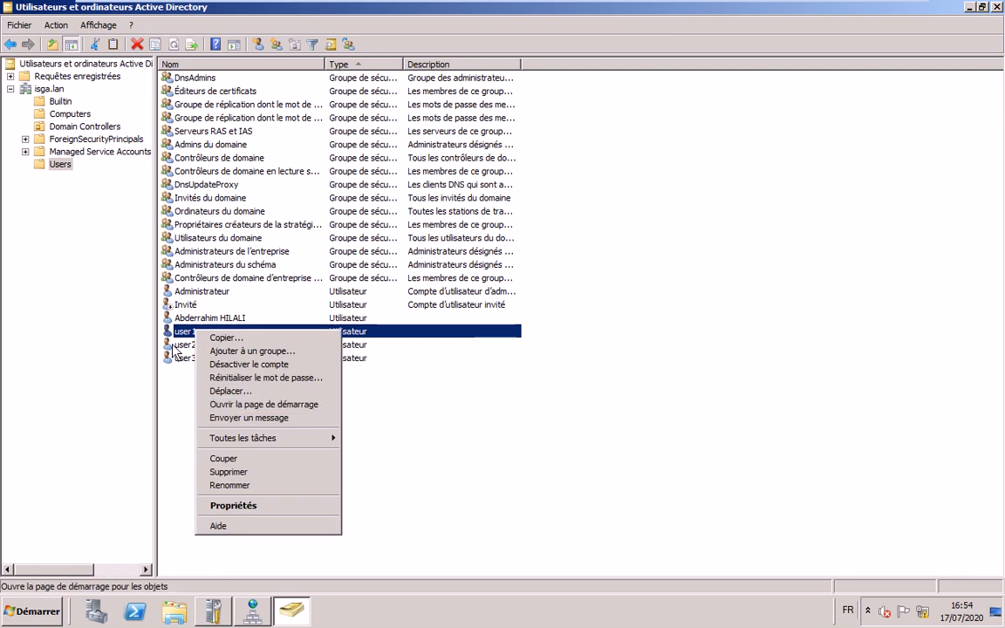
click(258, 380)
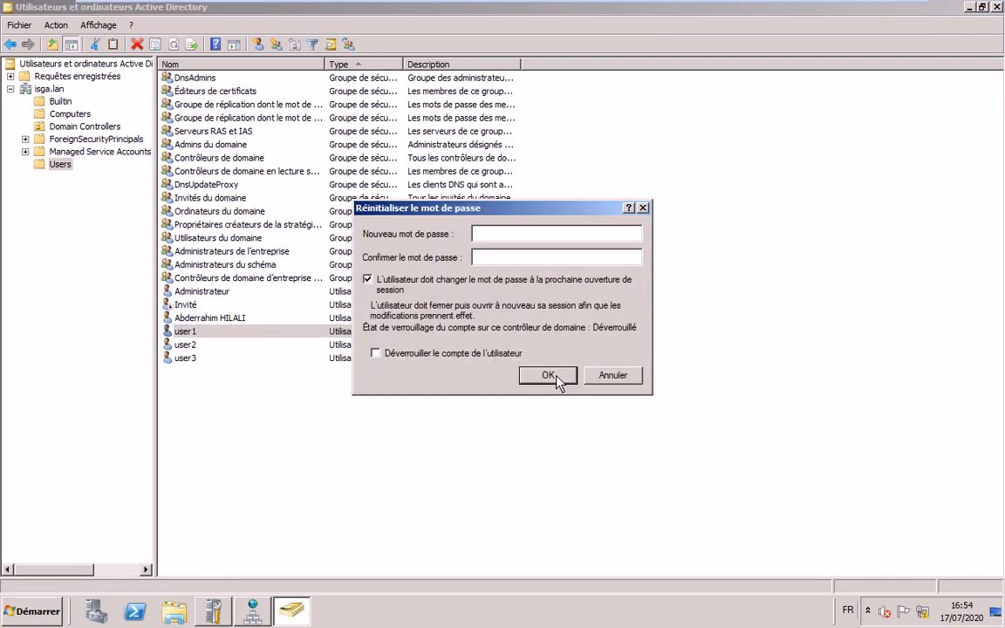
click(550, 375)
right_click(219, 331)
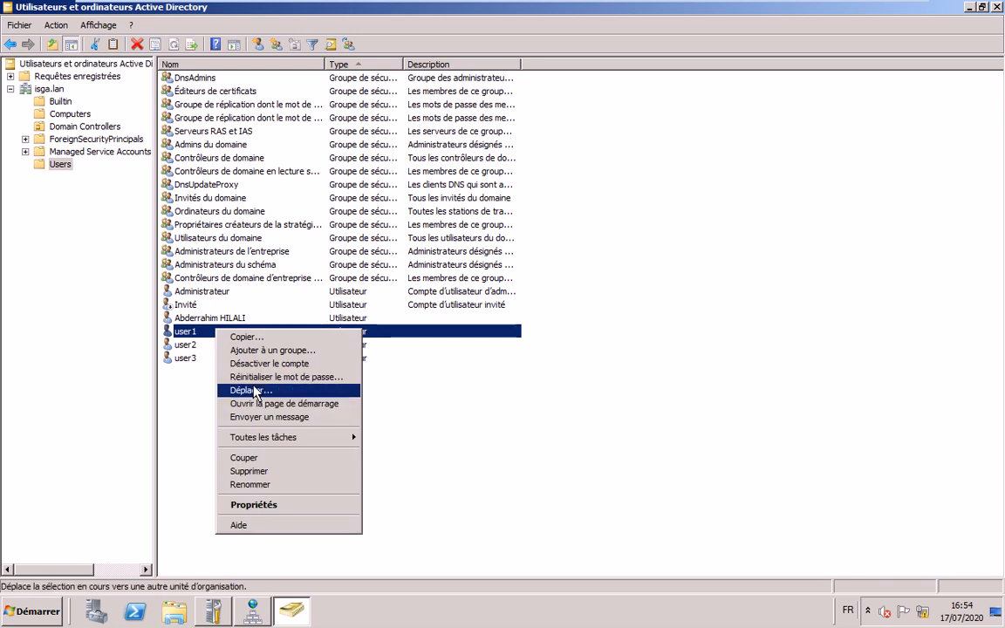
click(255, 392)
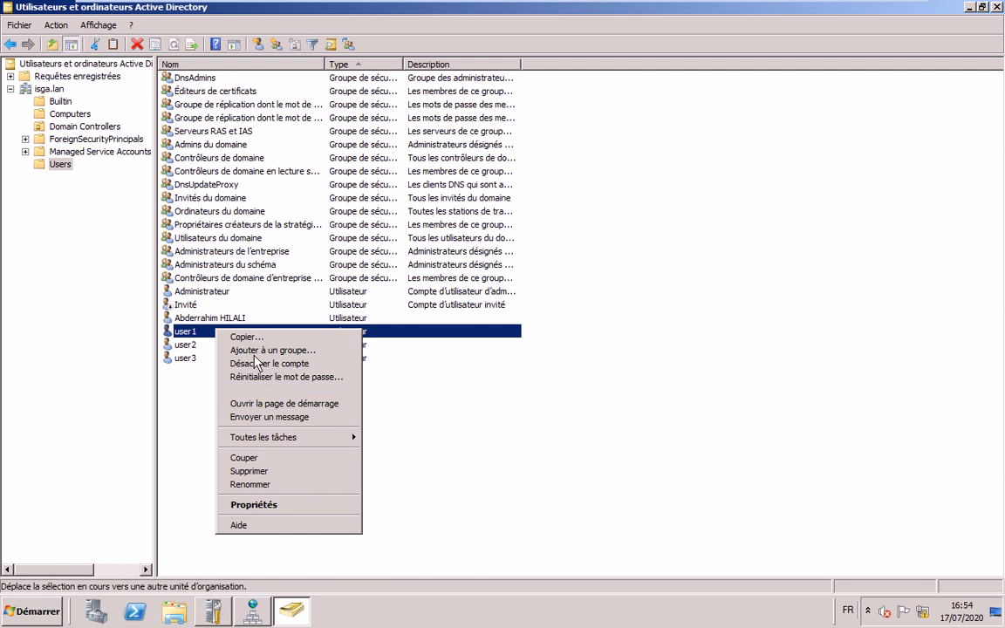
click(869, 12)
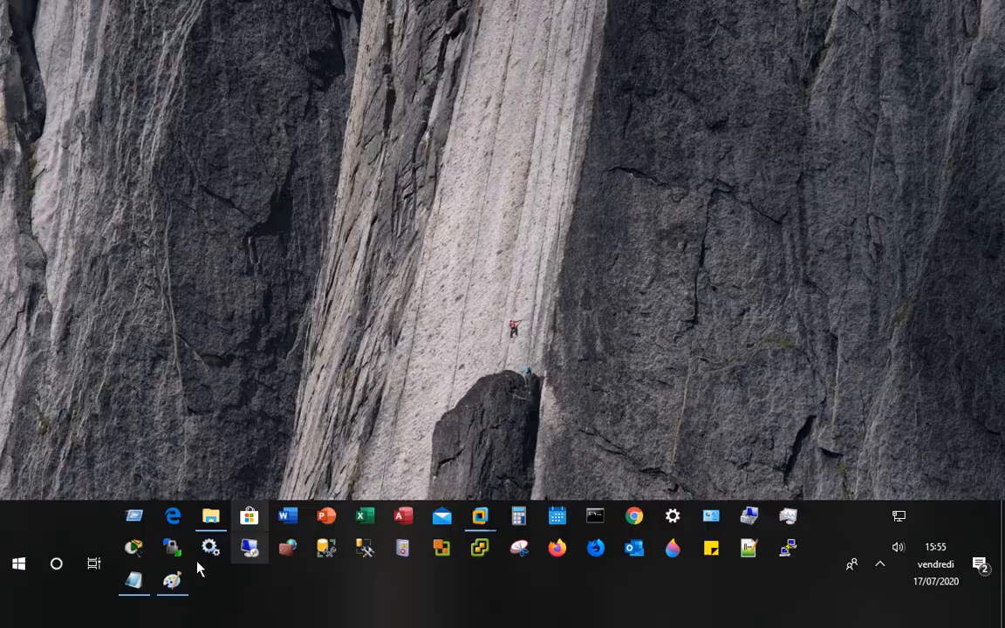
key(alt+Tab)
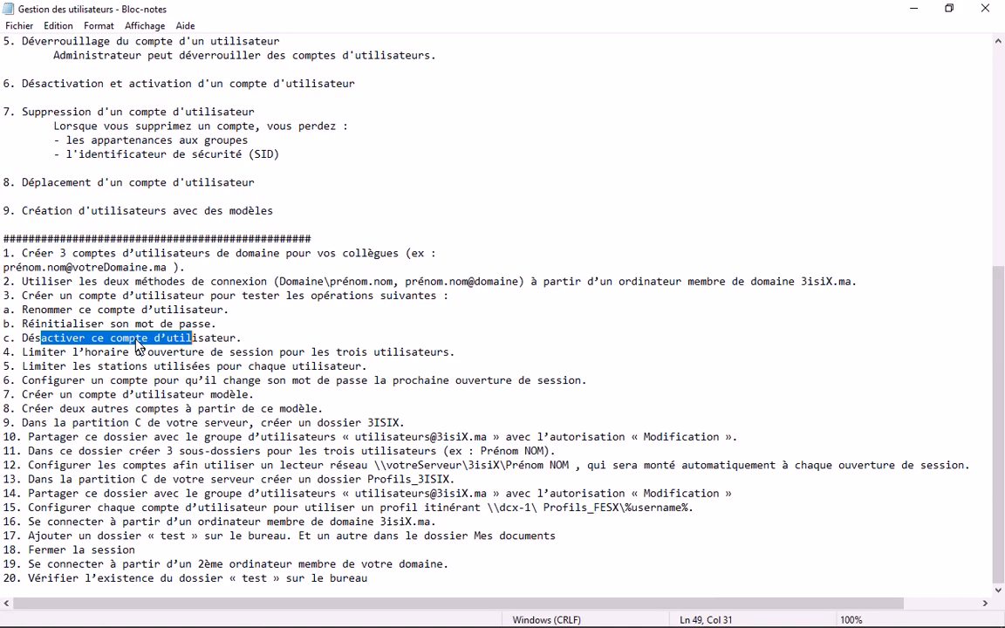
click(137, 343)
click(23, 352)
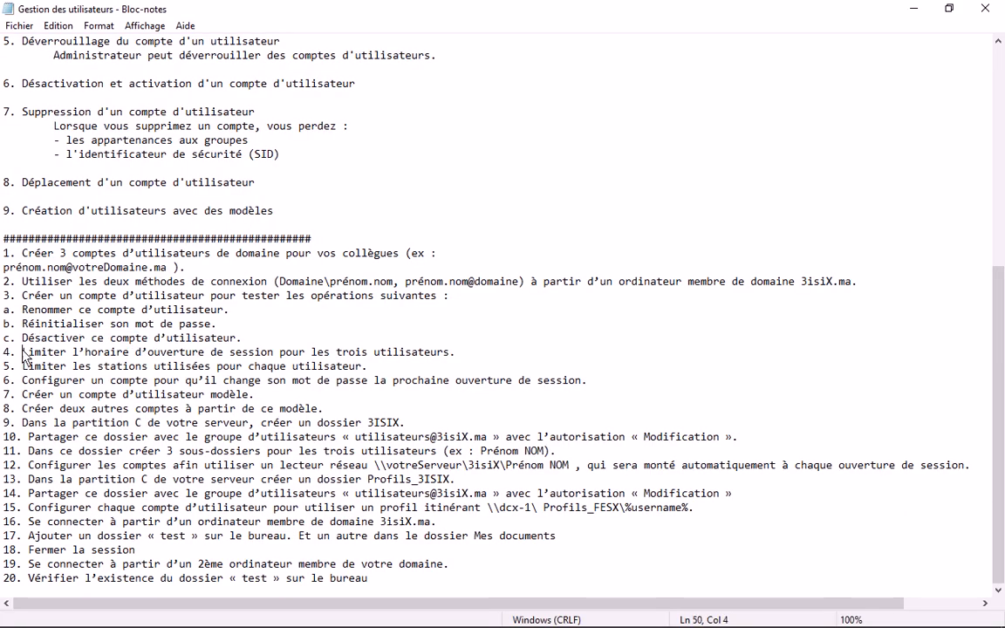
drag(24, 355, 449, 366)
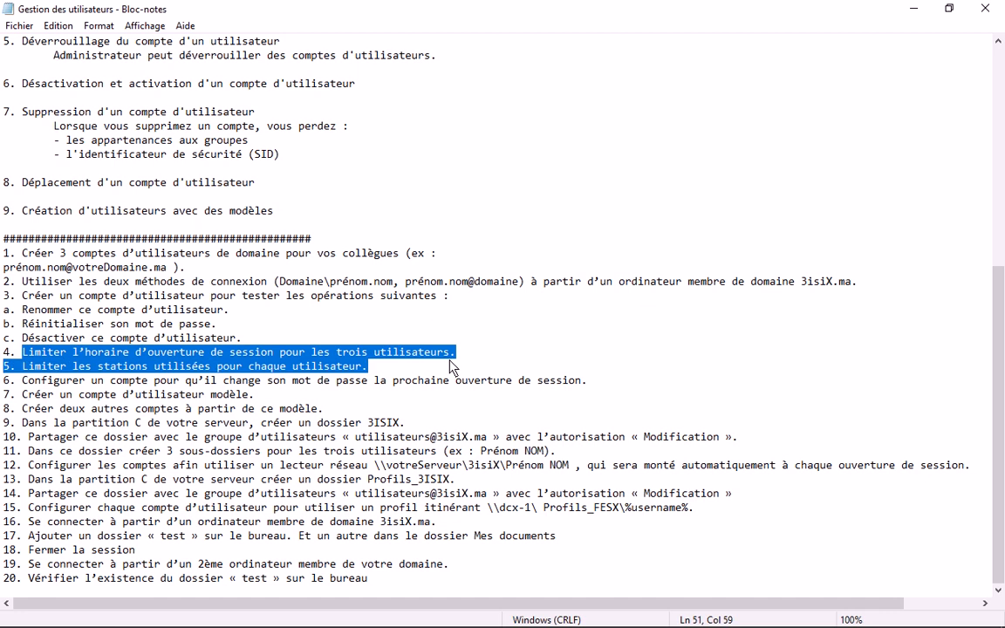
click(55, 366)
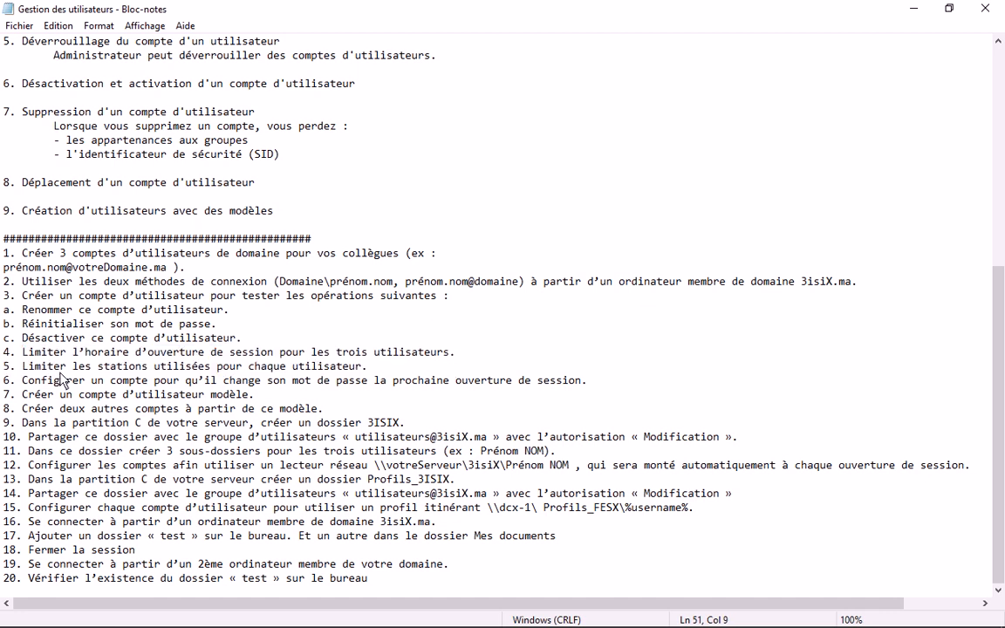
mouse_move(390, 567)
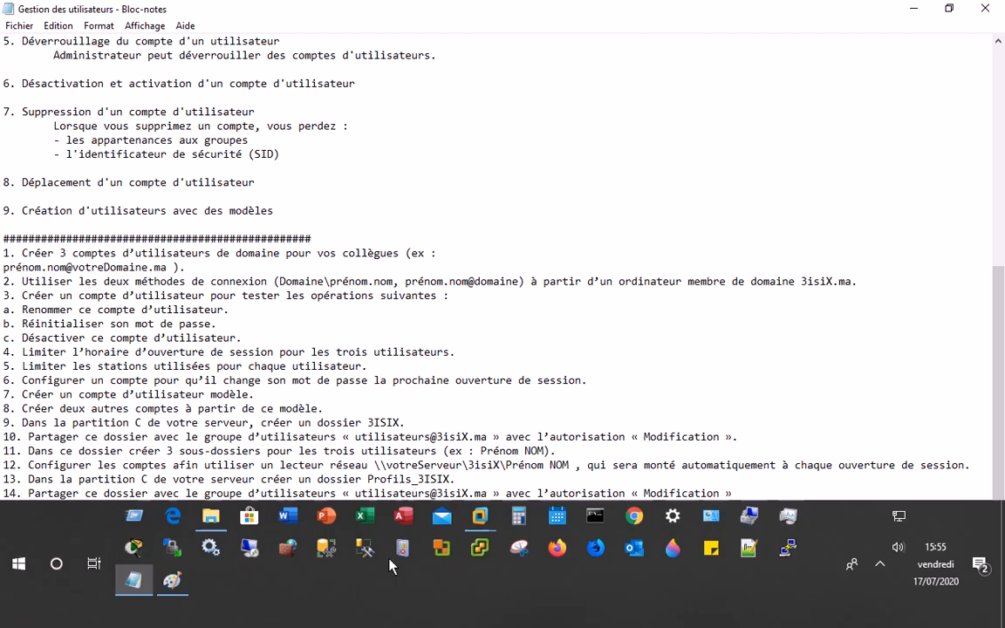
mouse_move(480, 516)
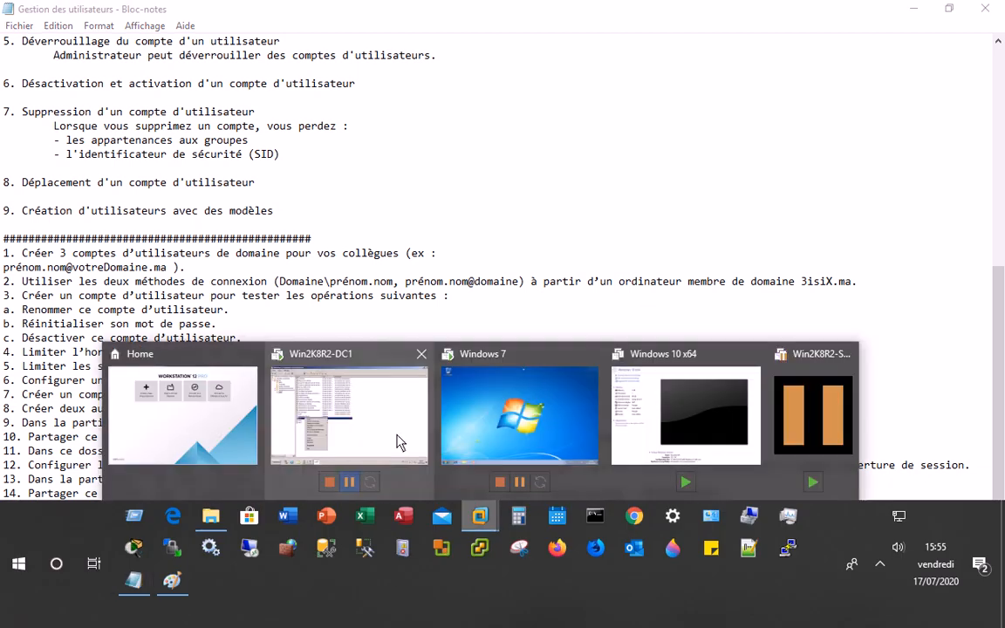
- Open user1's Properties, Compte tab and Horaires d'accès grid, then close it with OK
click(349, 410)
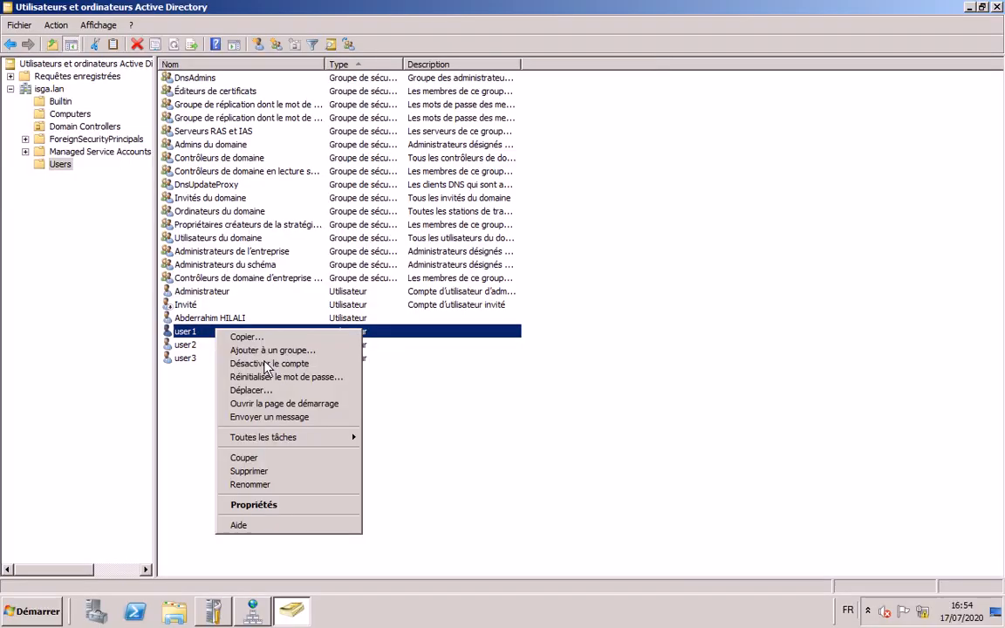
click(277, 504)
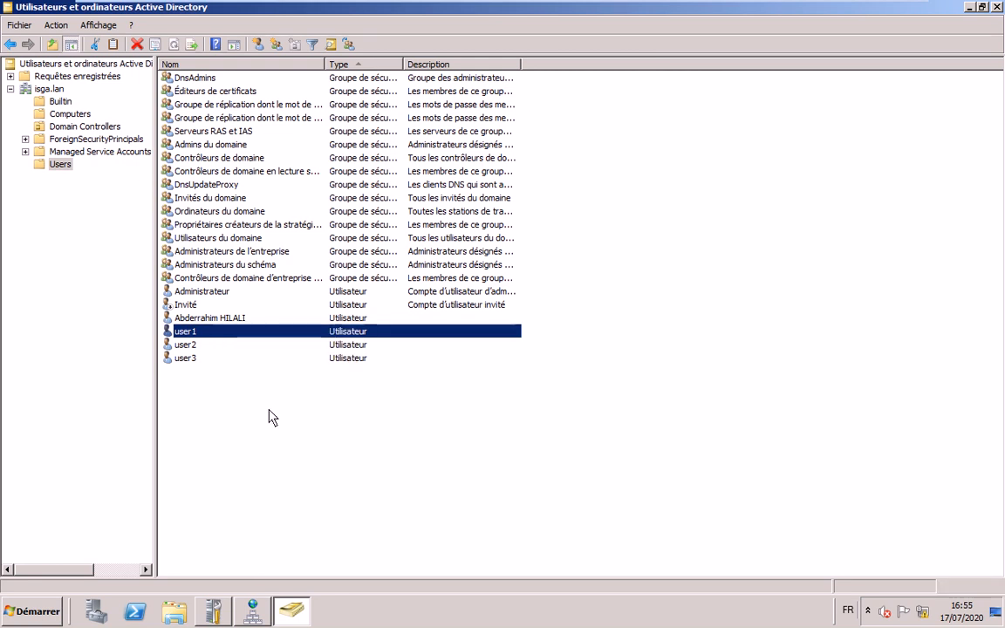
click(415, 149)
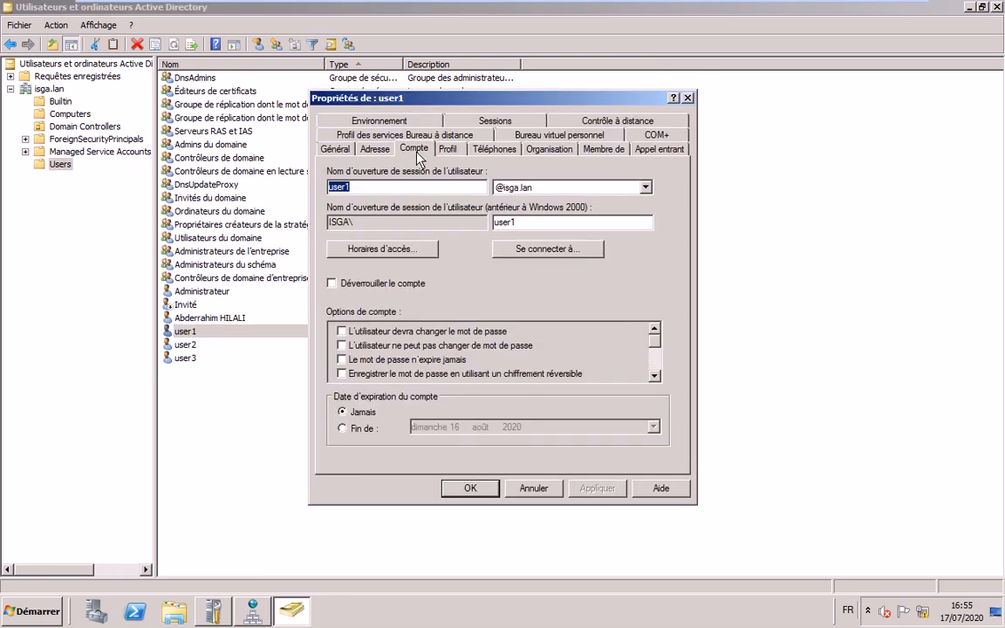
click(410, 249)
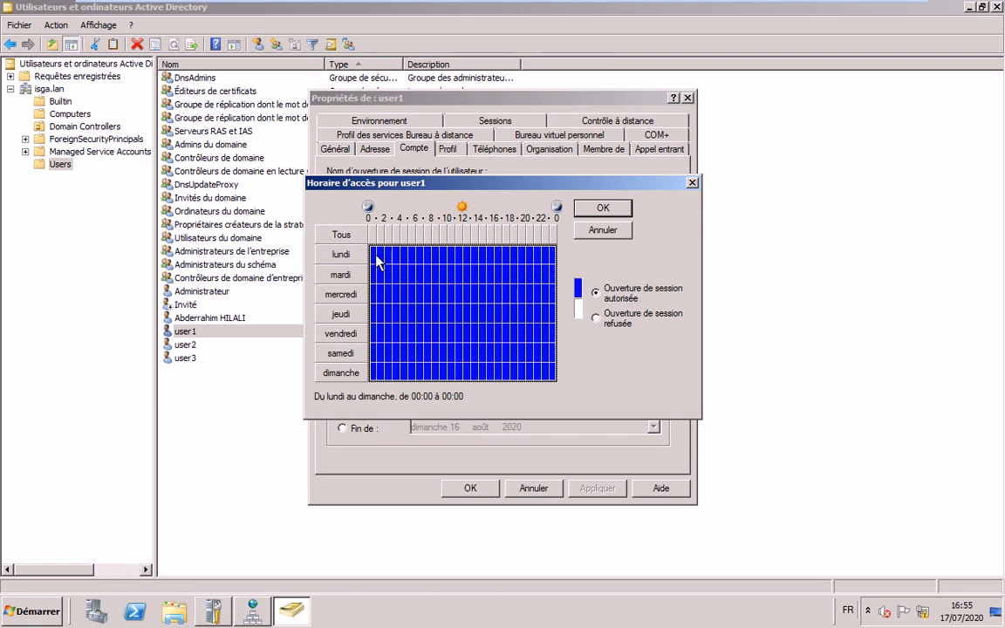
click(434, 254)
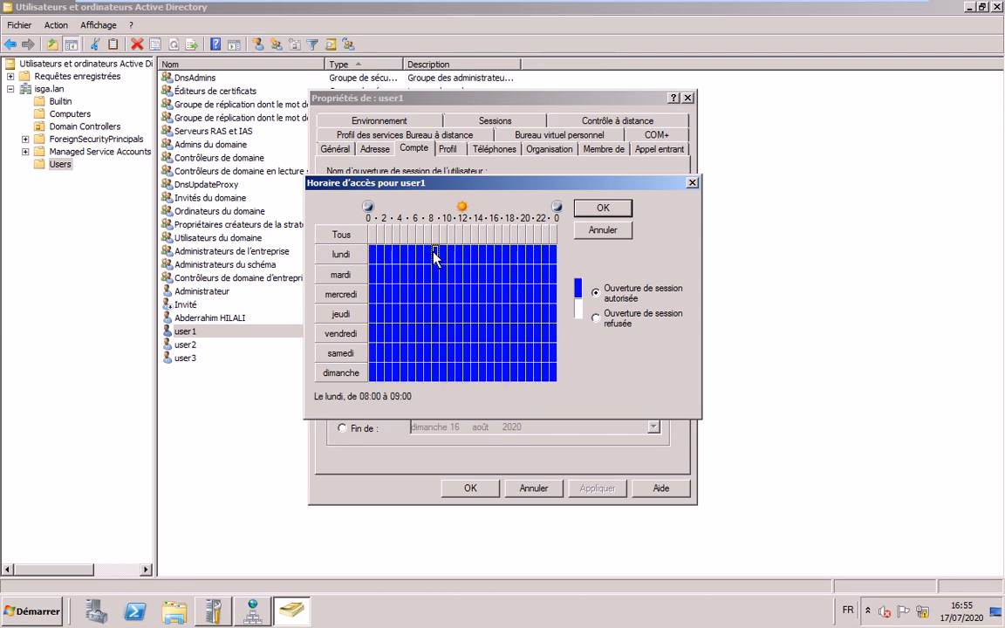
drag(436, 257, 462, 259)
click(602, 213)
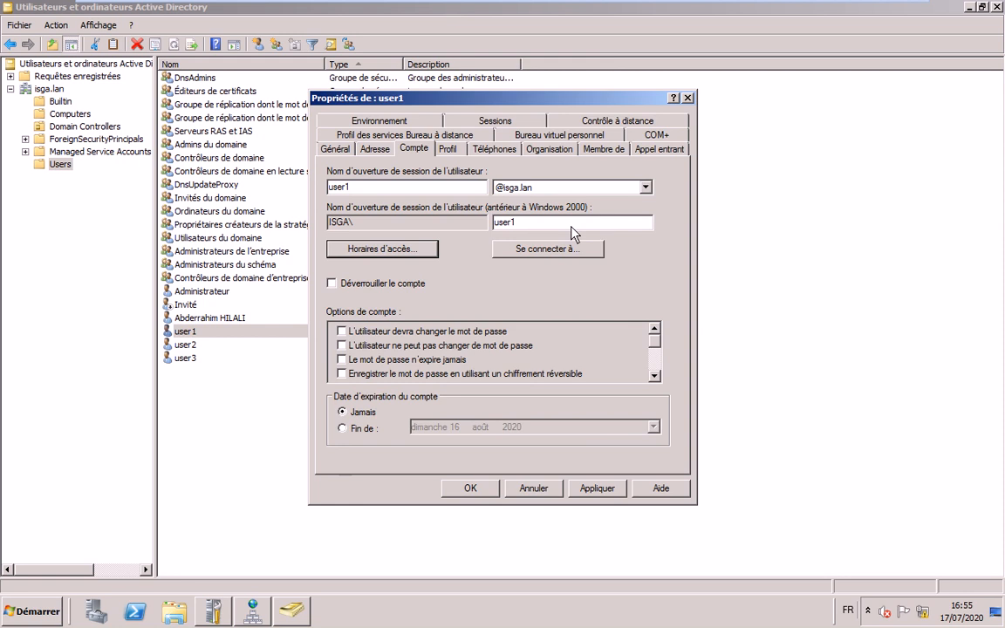
- Refuse logons for the whole of Friday in user1's Horaires d'accès
click(414, 267)
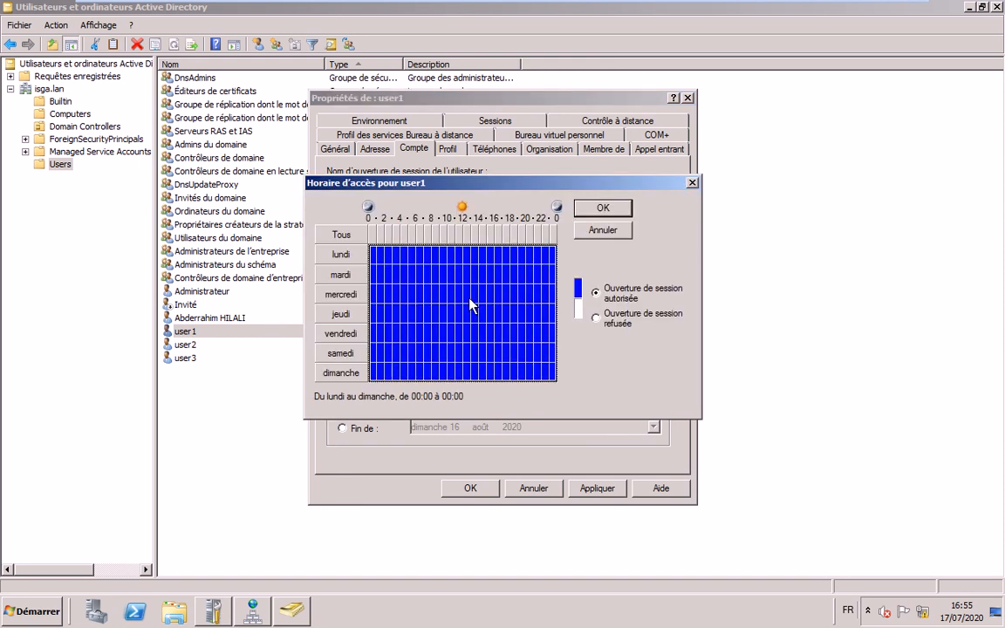
click(376, 334)
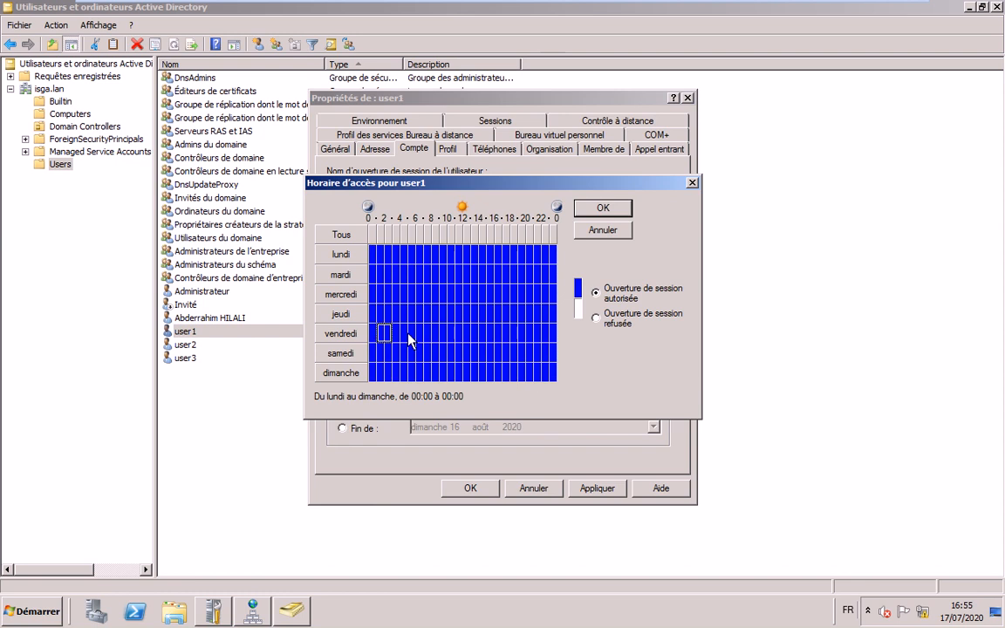
drag(443, 334, 558, 331)
click(596, 319)
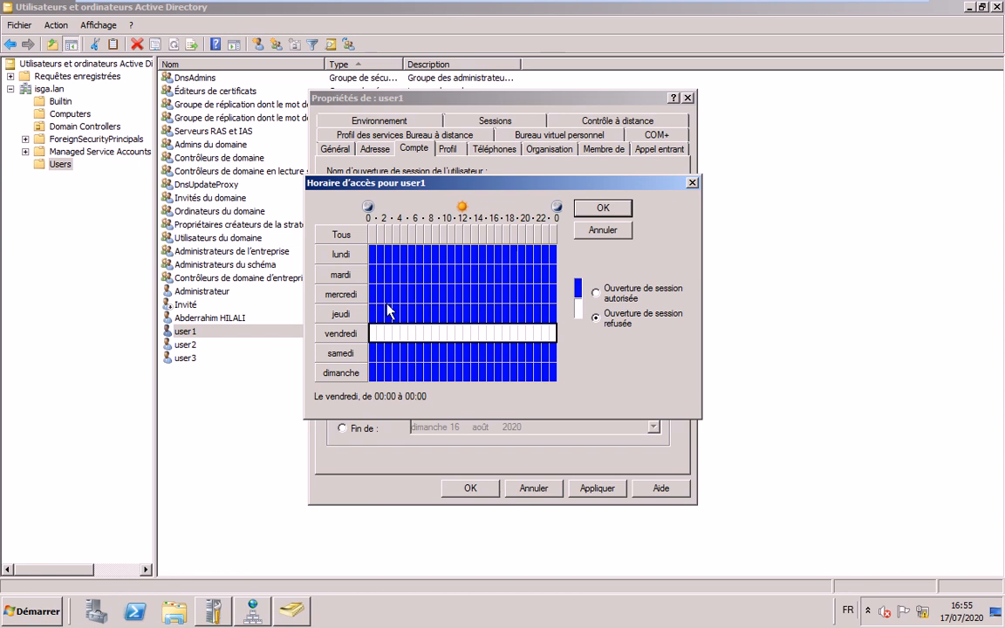
- Refuse logons from 00:00 to 07:00 on every day
click(372, 254)
drag(374, 259, 424, 263)
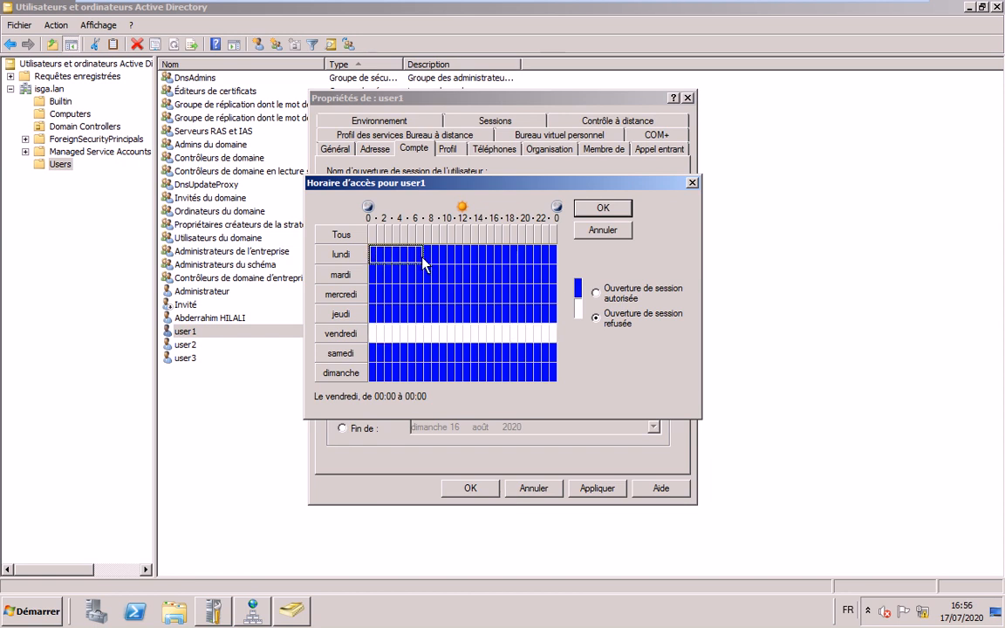
drag(429, 264, 435, 390)
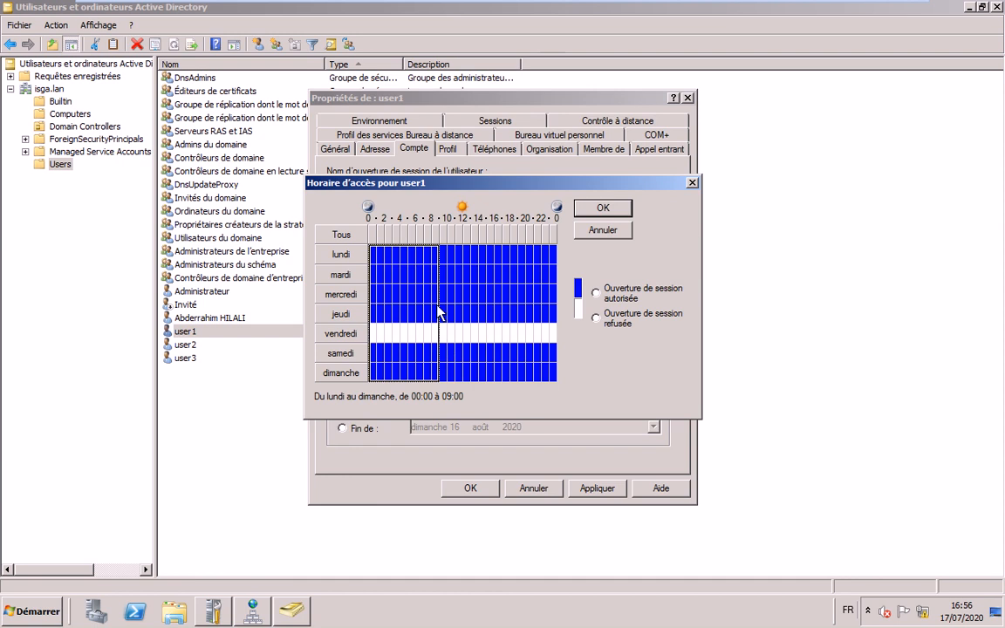
click(373, 254)
drag(373, 256, 424, 374)
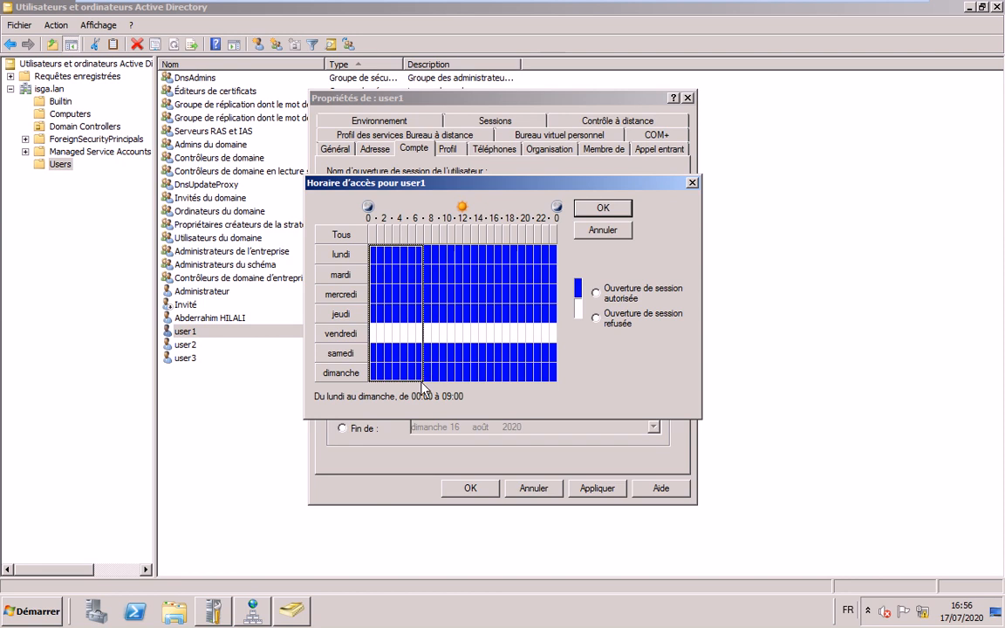
drag(423, 387, 423, 387)
click(596, 318)
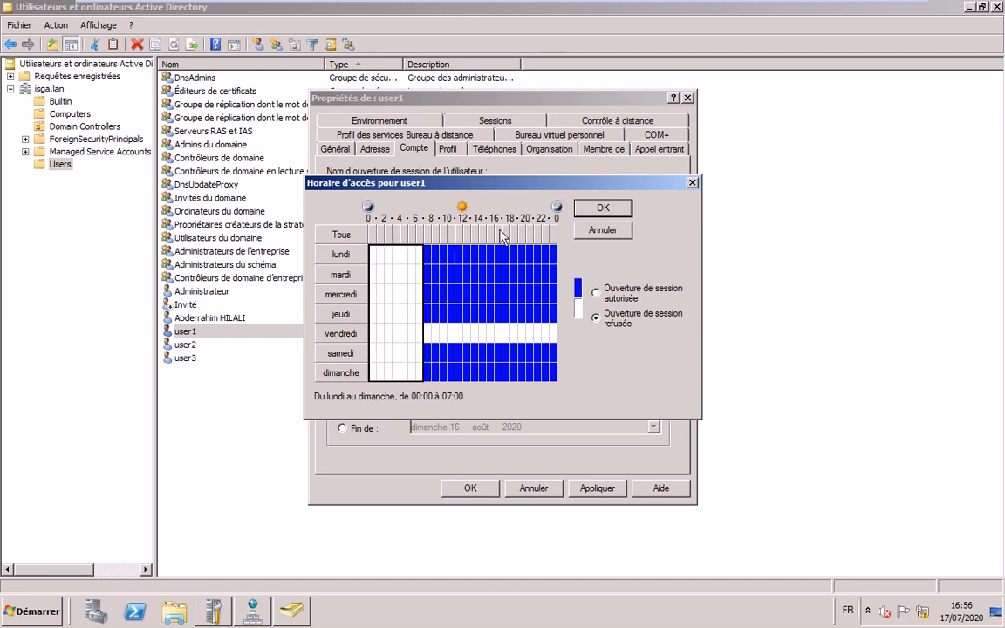
- Refuse logons from 18:00 to 24:00 on every day
click(514, 253)
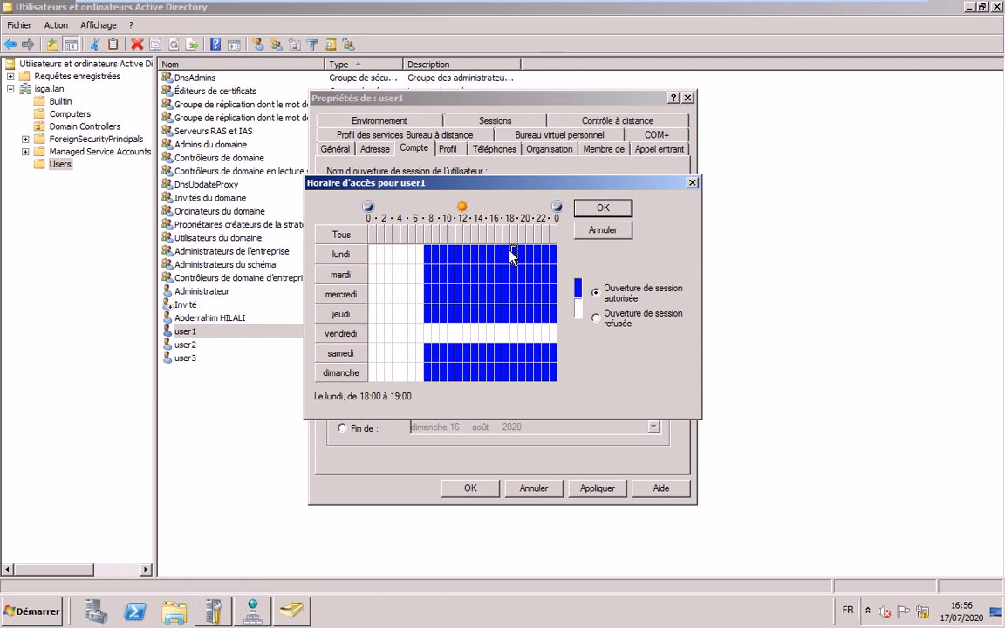
drag(512, 255, 554, 375)
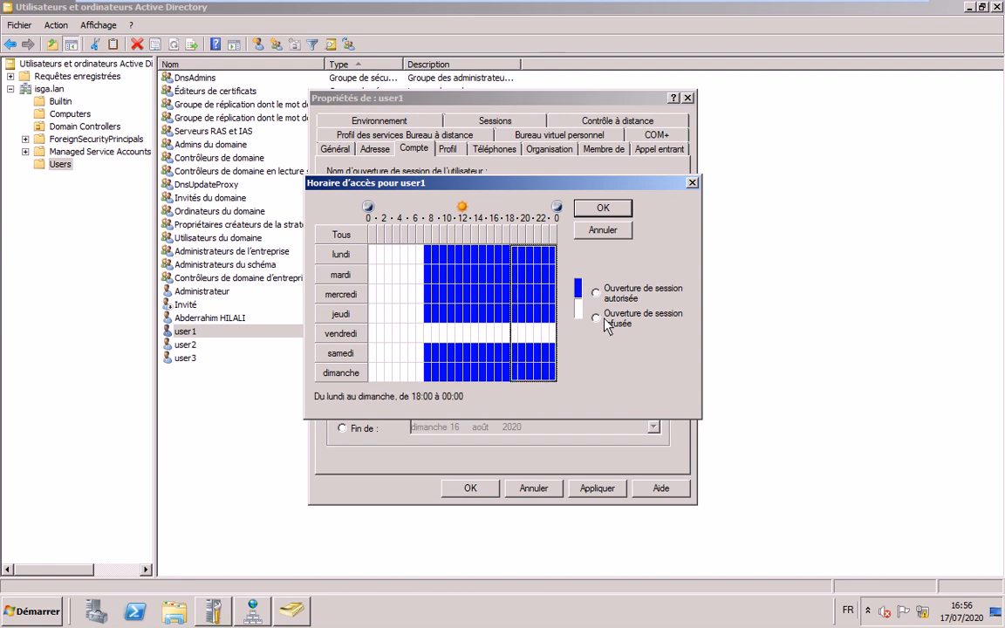
click(602, 318)
click(544, 333)
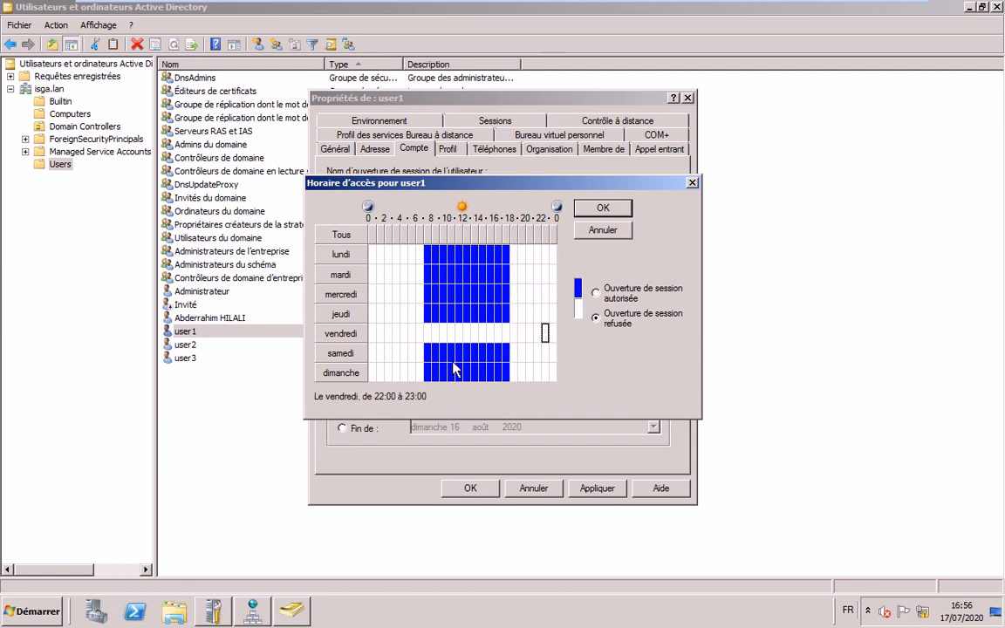
- Accept user1's 08:00–18:00, no-Friday logon hours and save the account properties
key(Return)
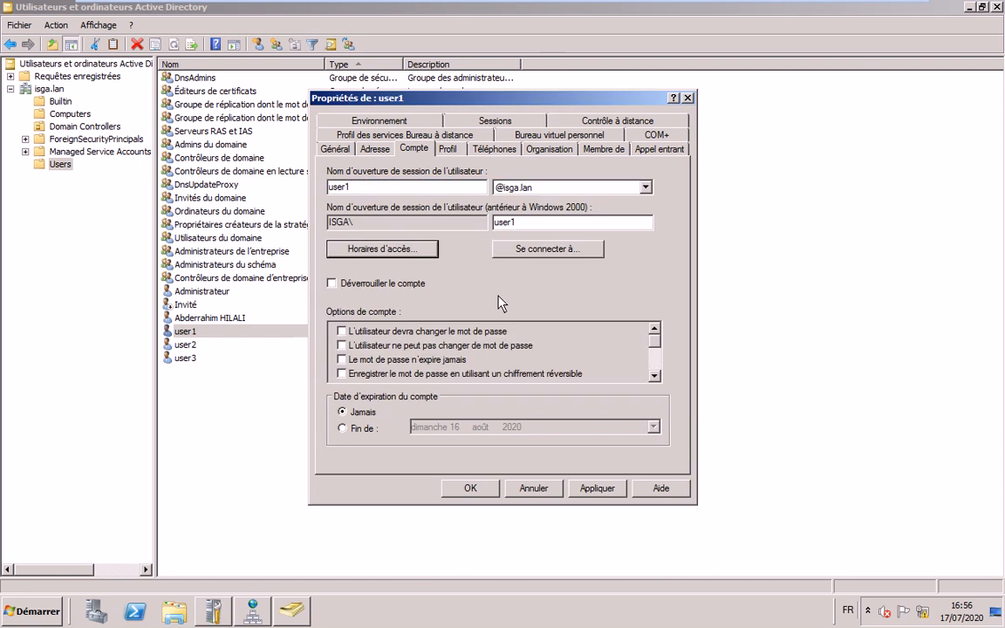
drag(654, 341, 657, 389)
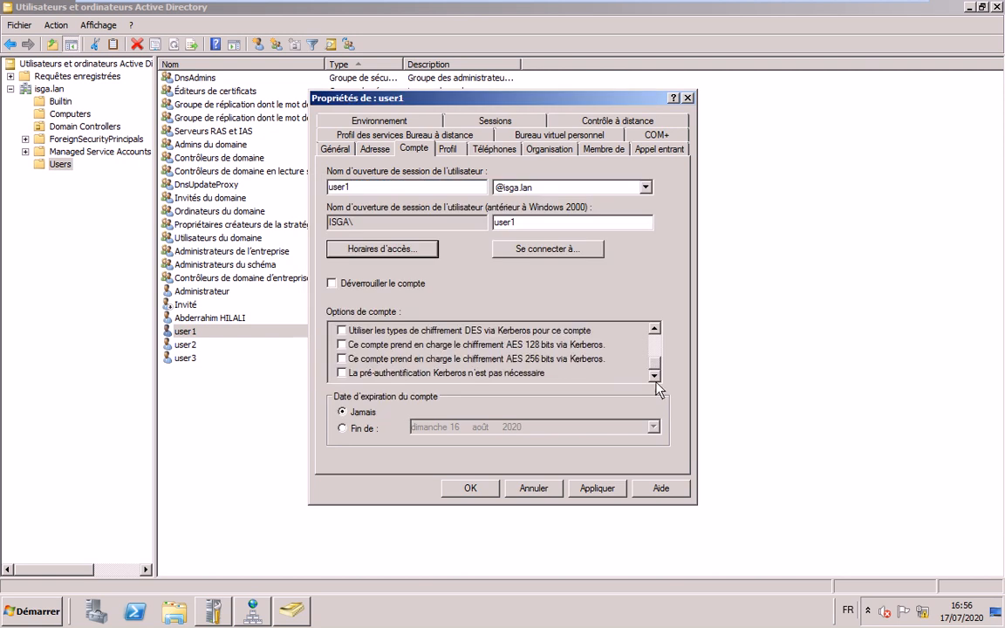
click(472, 489)
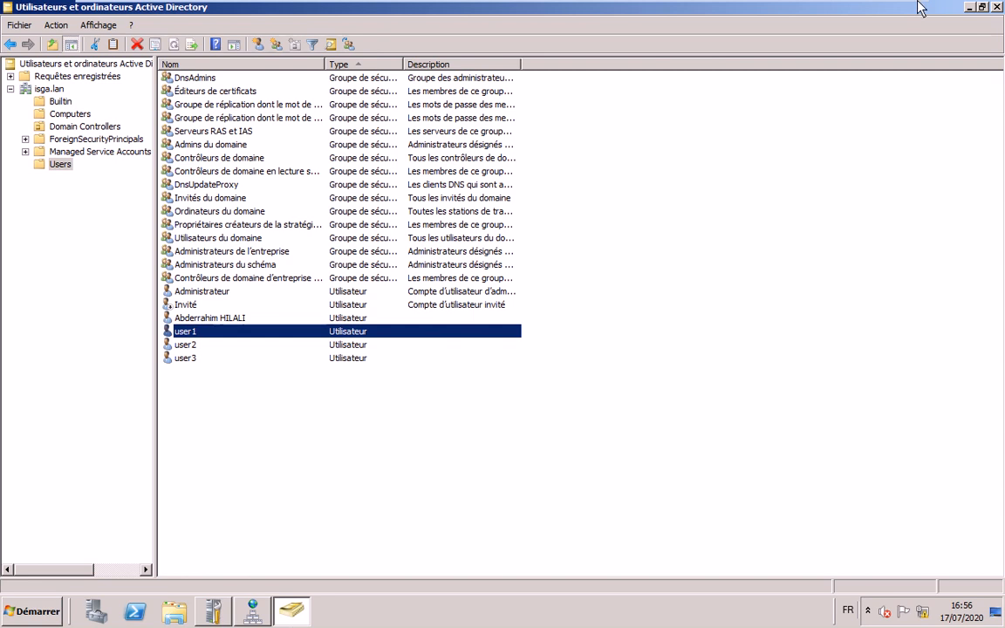
- Sign user2 out of the Windows 7 client session
click(869, 11)
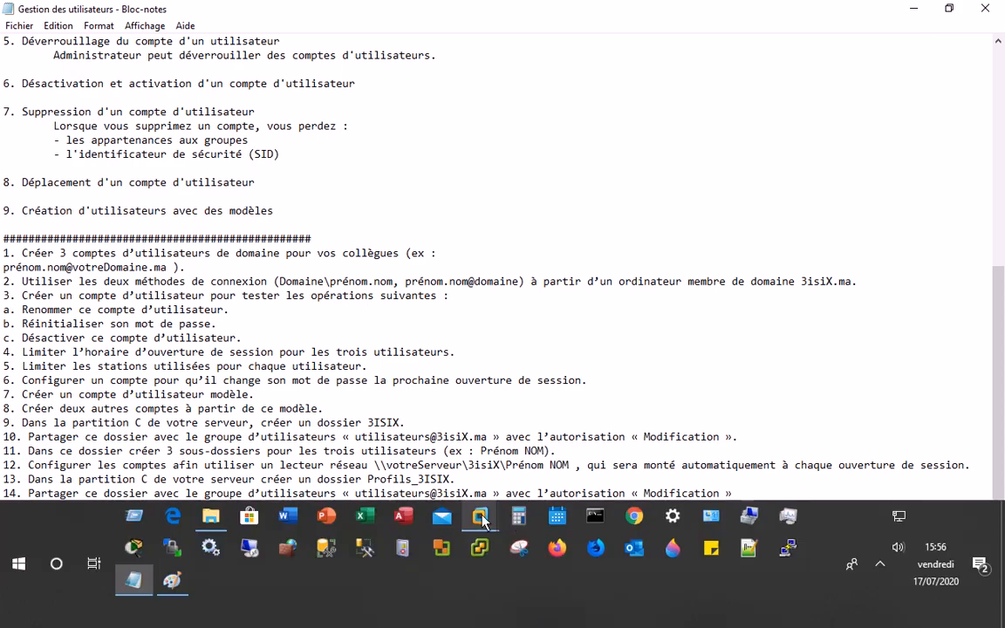
click(482, 518)
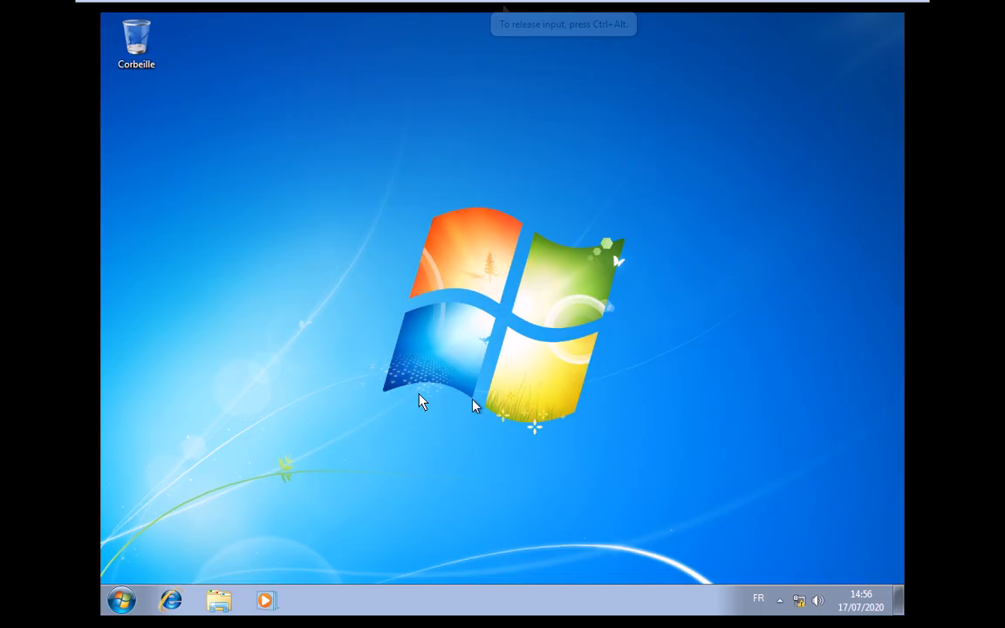
click(144, 599)
click(402, 560)
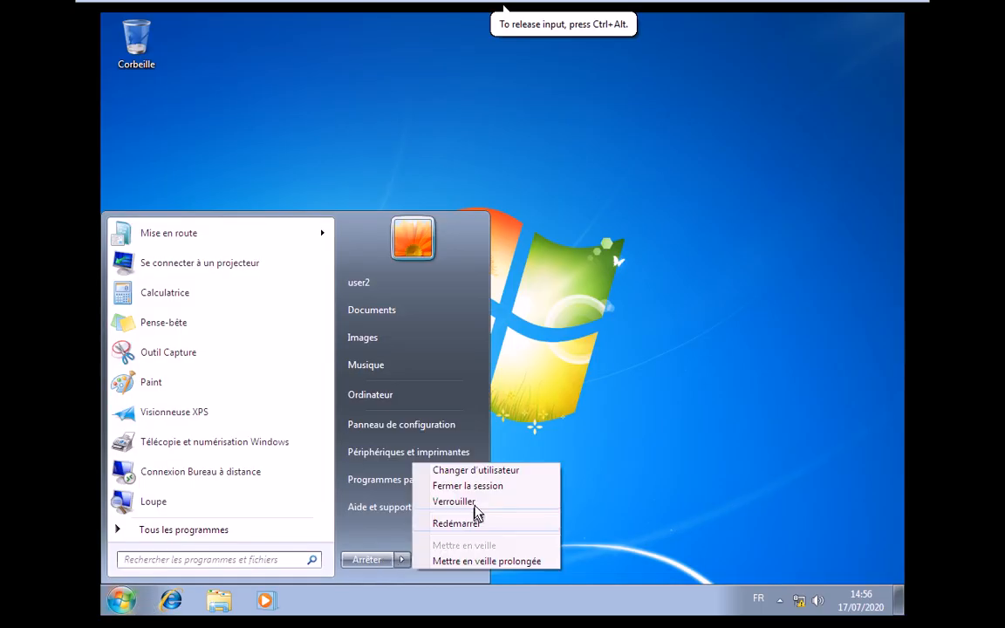
click(474, 506)
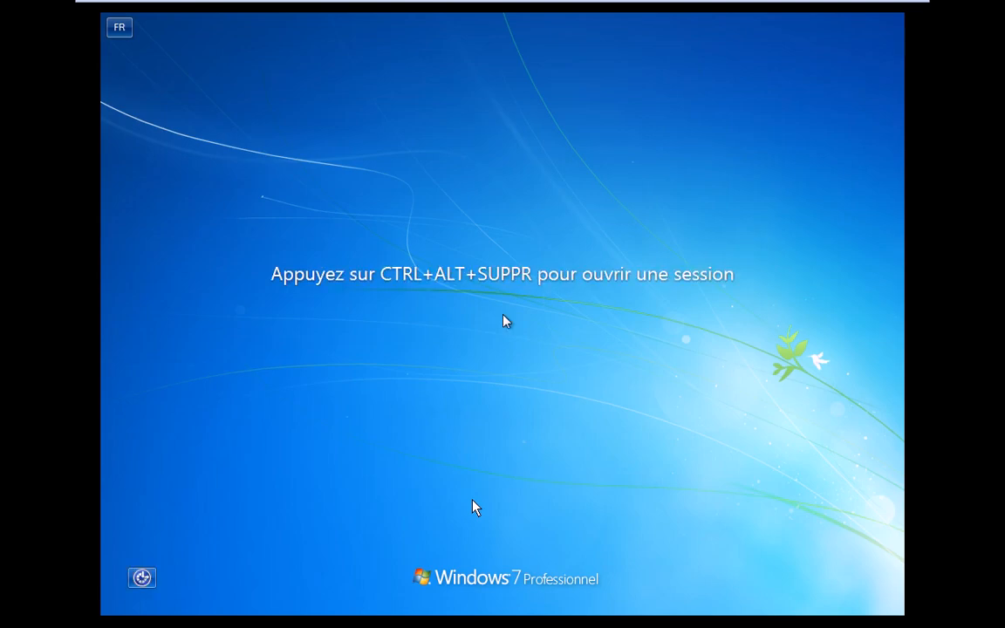
- Attempt a logon as user1 and dismiss the logon-hours restriction error
mouse_move(275, 7)
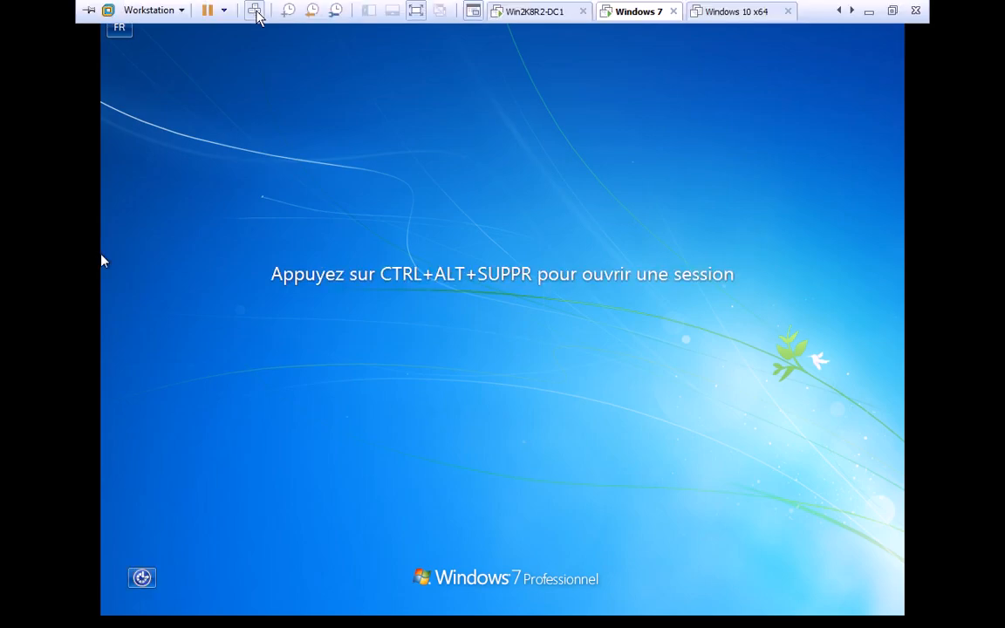
click(256, 11)
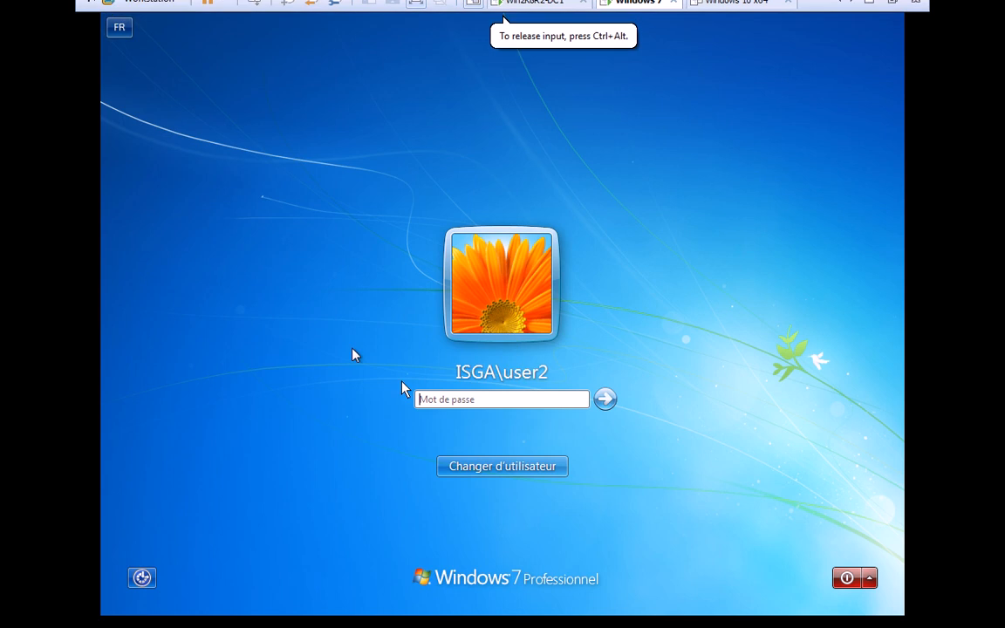
key(Escape)
key(Right)
key(Return)
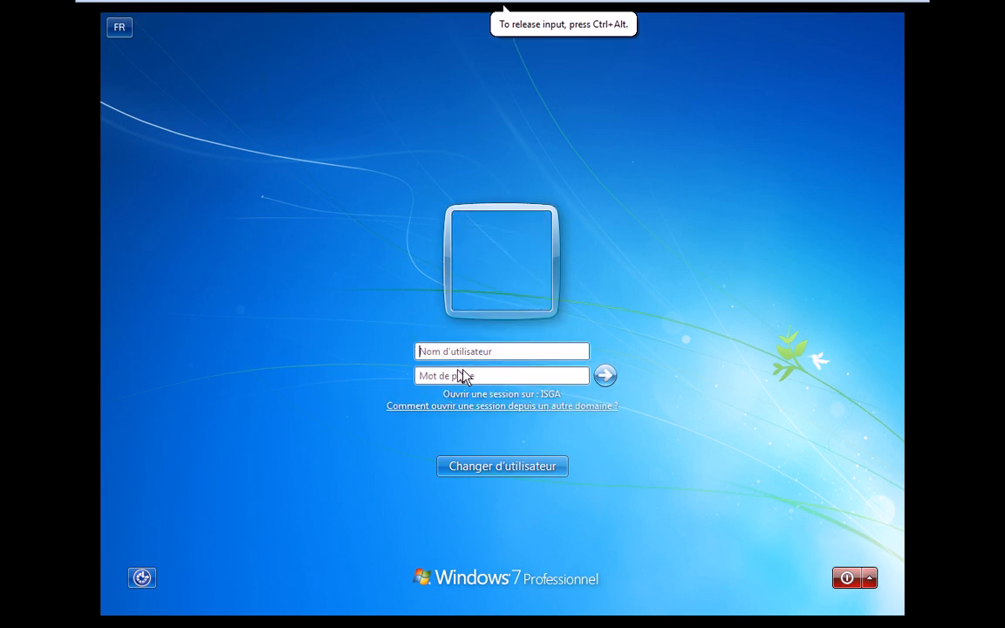
text(user)
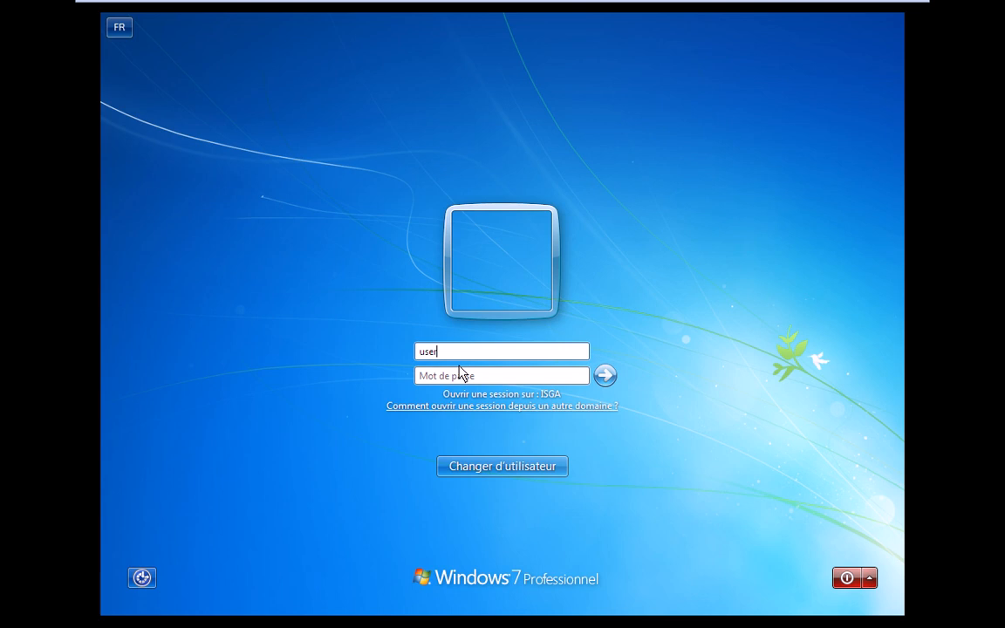
text(1•••••••••)
key(Return)
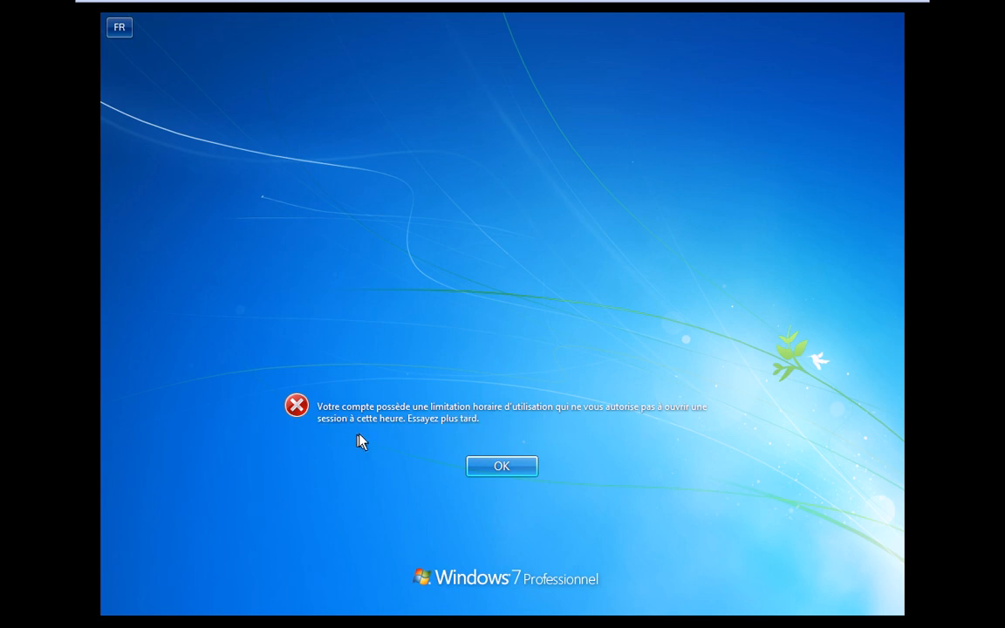
click(499, 468)
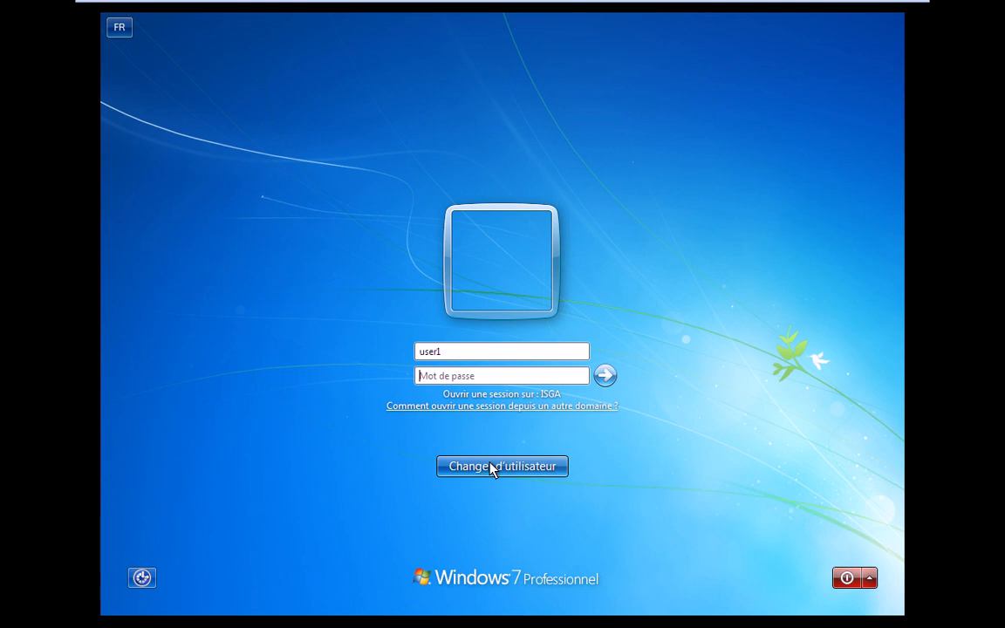
- Change the username from user1 to user2, enter its password and log on
click(483, 352)
key(BackSpace)
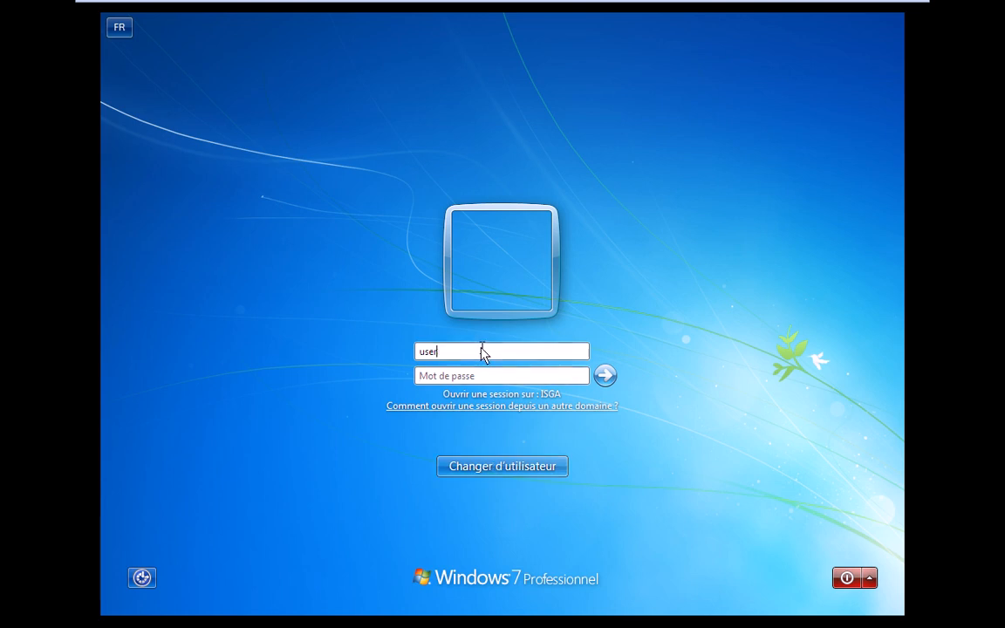
text(2)
key(Tab)
text(••••••)
key(Return)
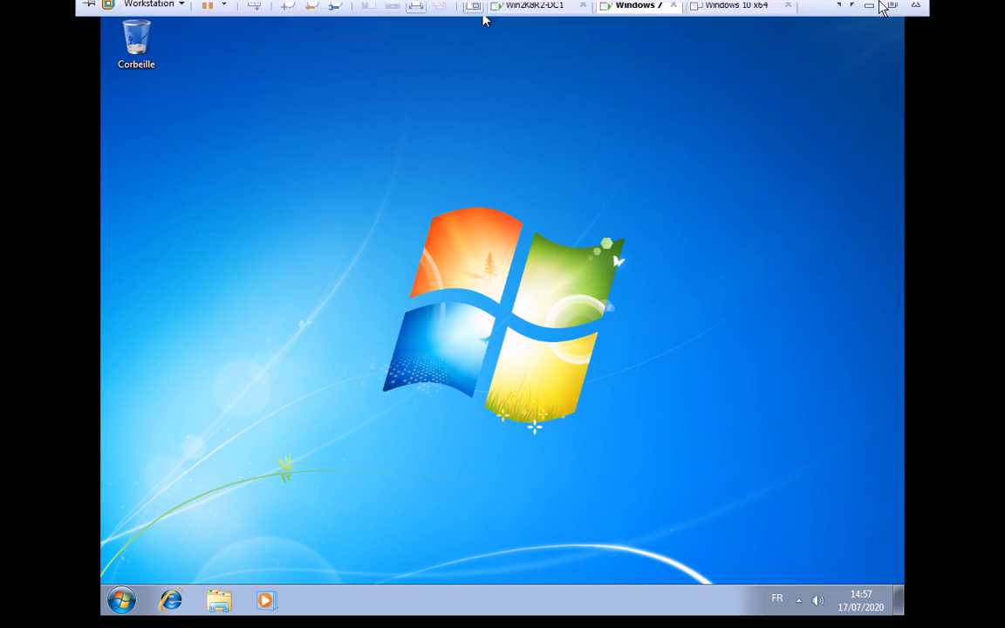
click(881, 5)
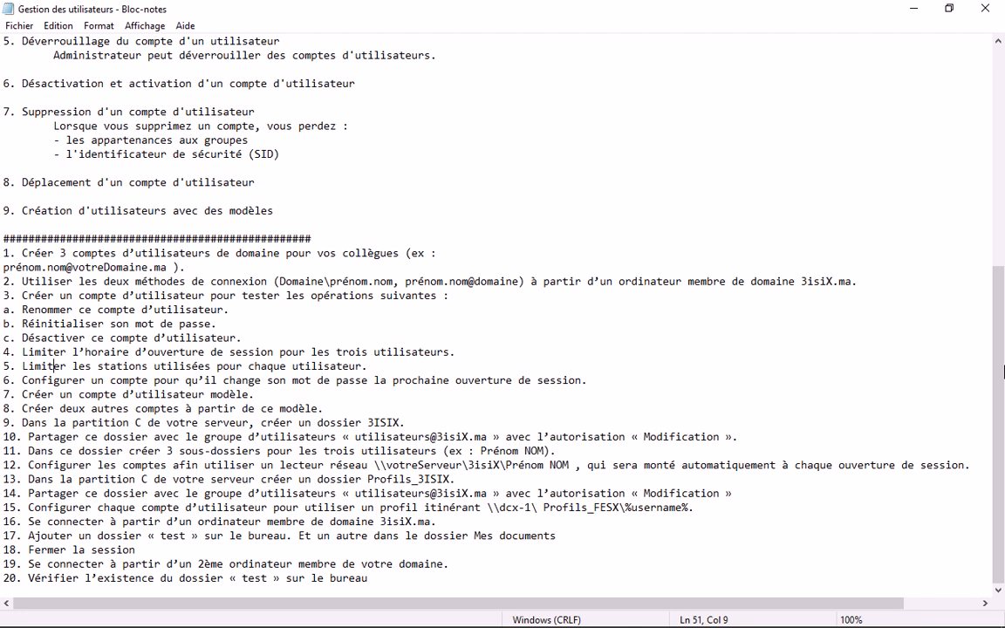
- Highlight step 5, 'Limiter les stations utilisées pour chaque utilisateur', then minimize Notepad
drag(452, 354, 4, 365)
drag(379, 367, 4, 365)
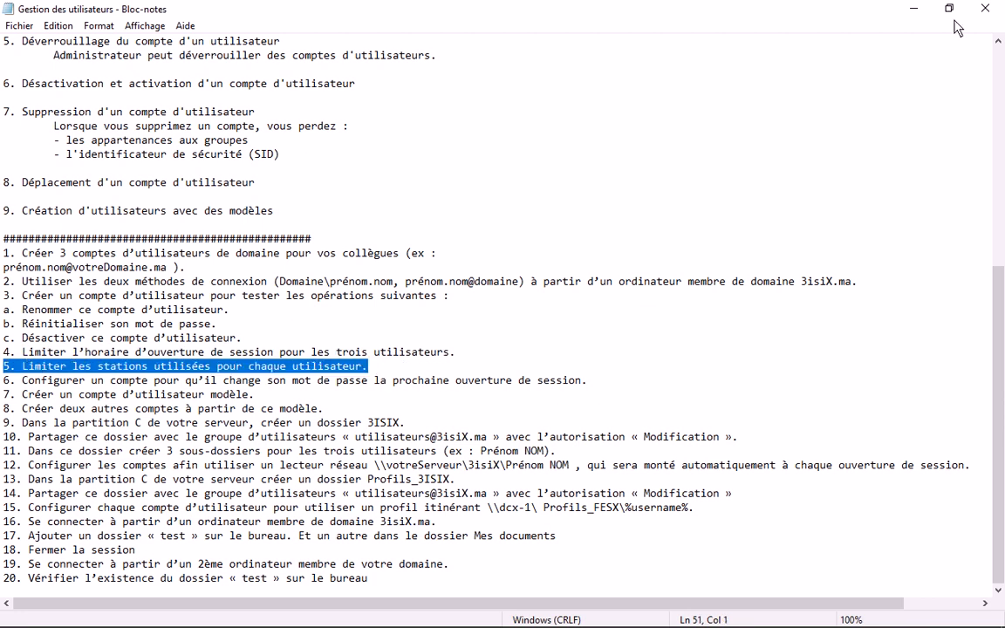
click(913, 8)
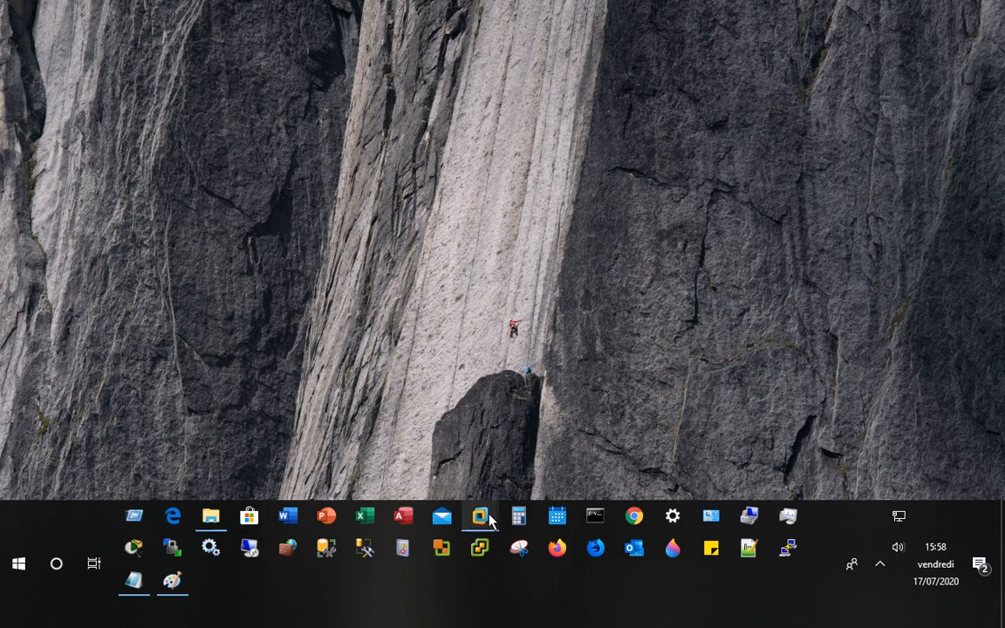
- Confirm the Windows 7 client is named admin-PC, then select user2 on the domain controller
mouse_move(491, 520)
click(450, 419)
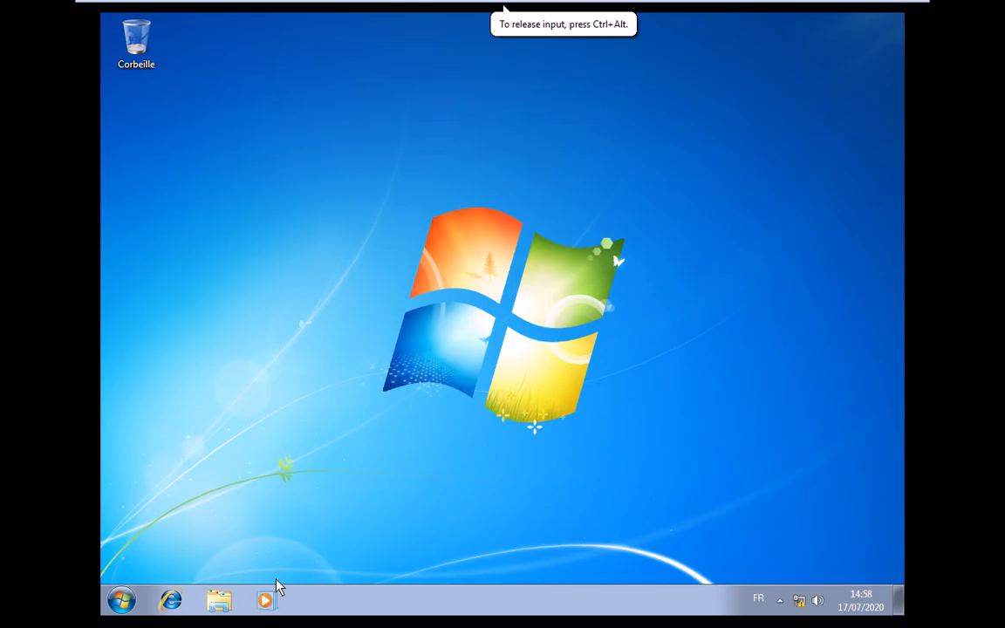
click(123, 600)
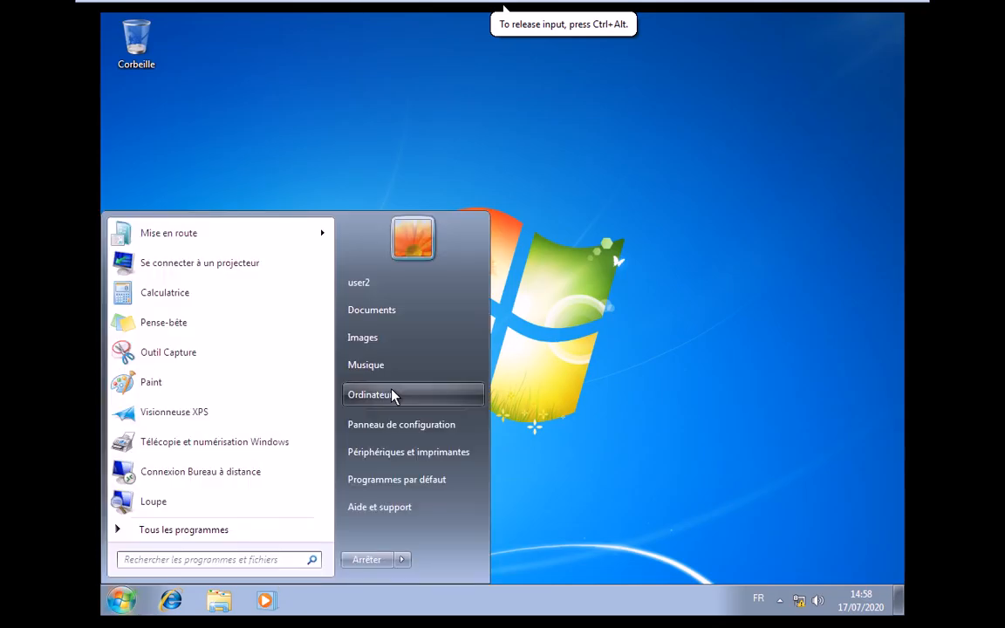
right_click(392, 396)
click(413, 522)
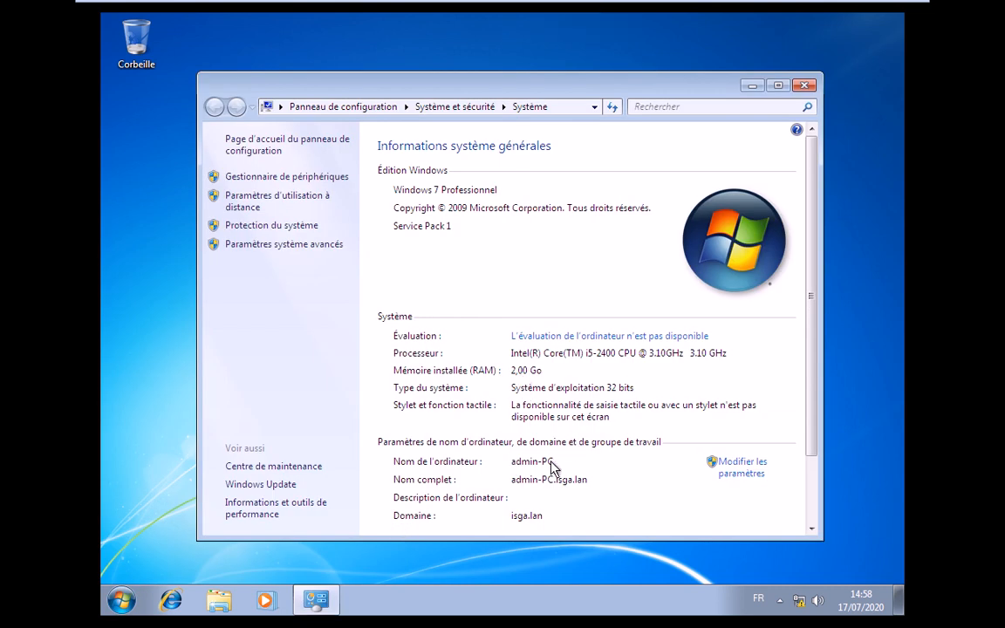
click(125, 605)
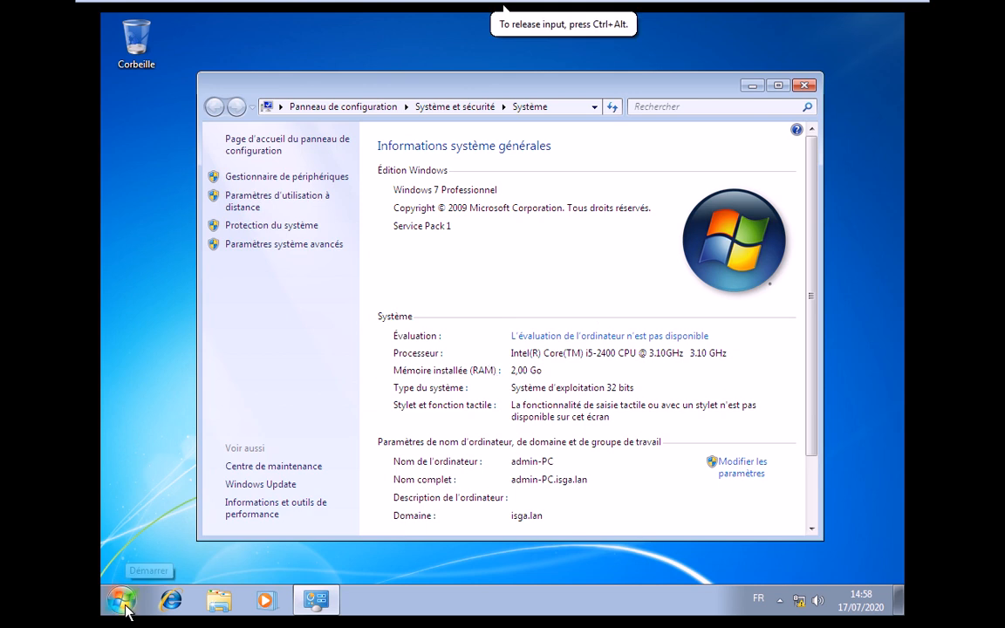
click(125, 605)
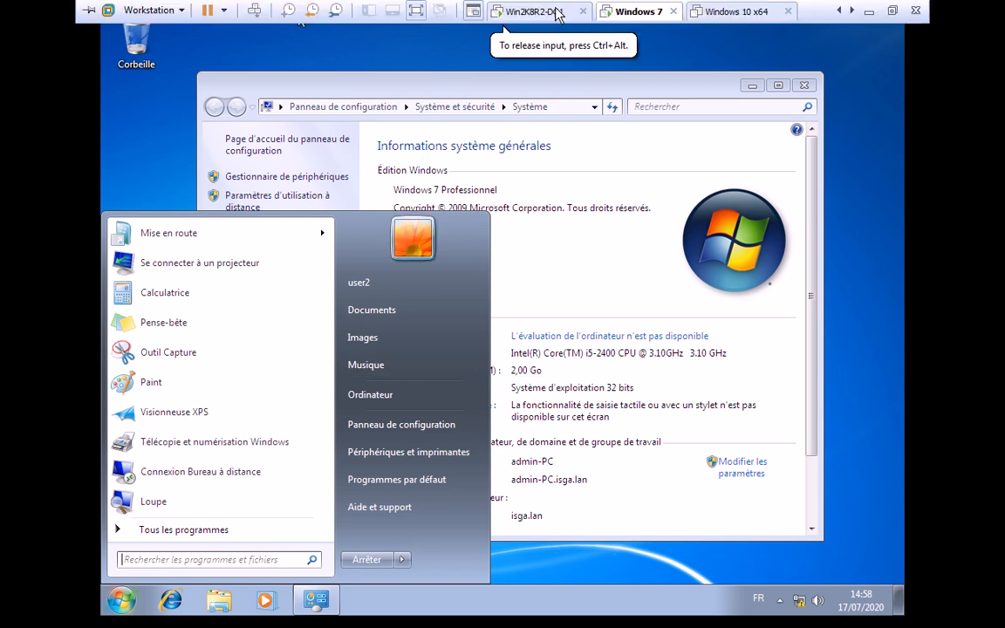
click(557, 12)
click(186, 346)
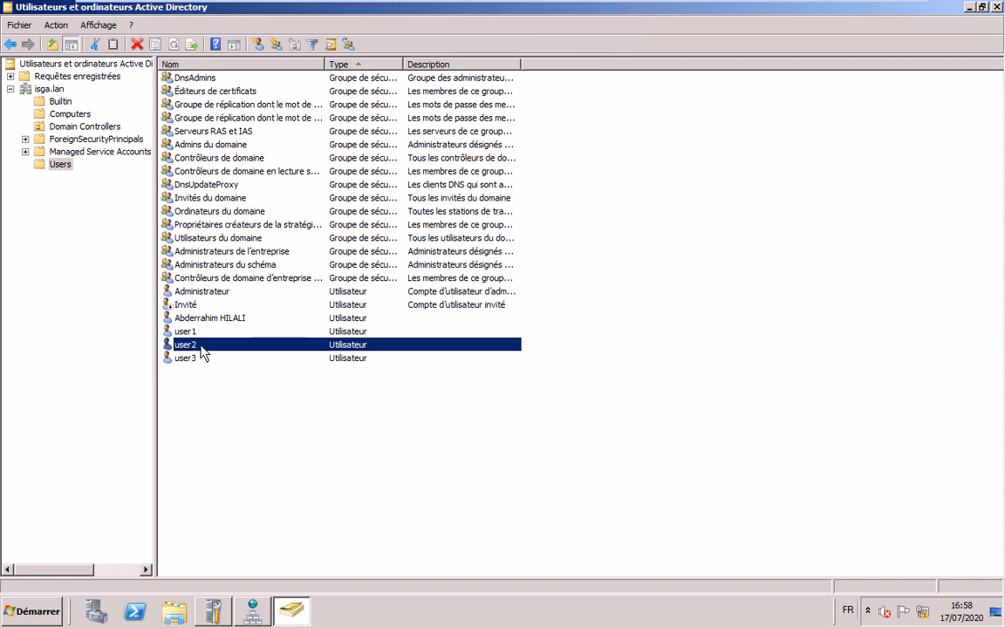
- Limit user2's allowed logon workstations to PC1 only and save its properties
right_click(201, 347)
click(370, 393)
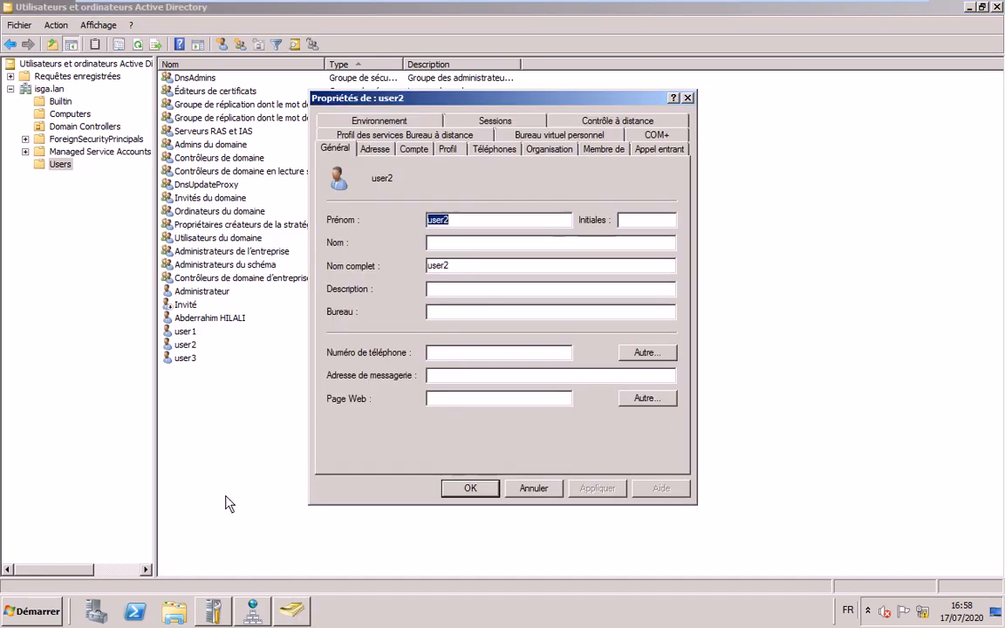
click(415, 150)
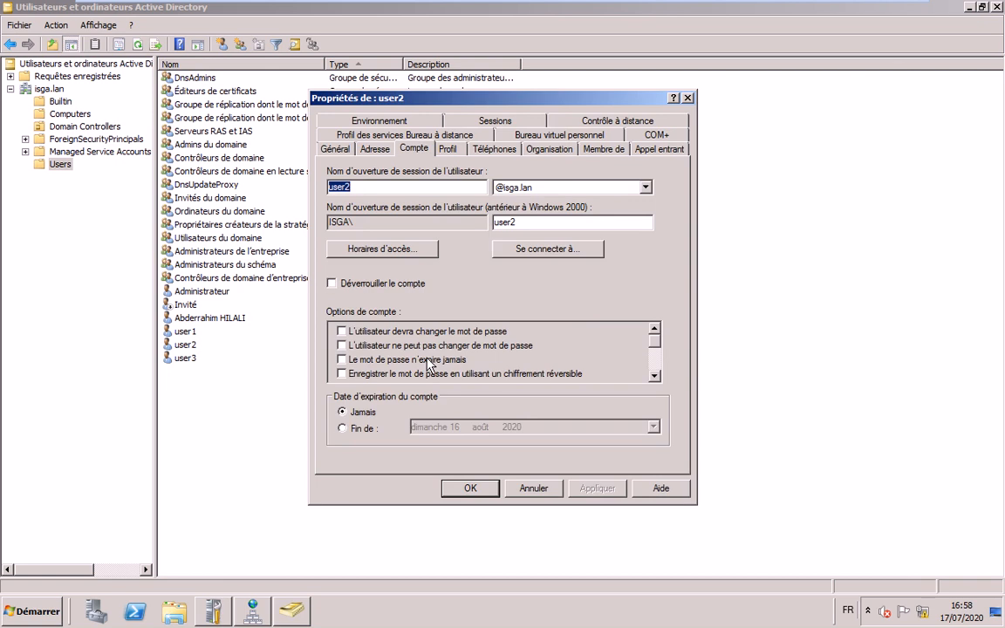
click(562, 250)
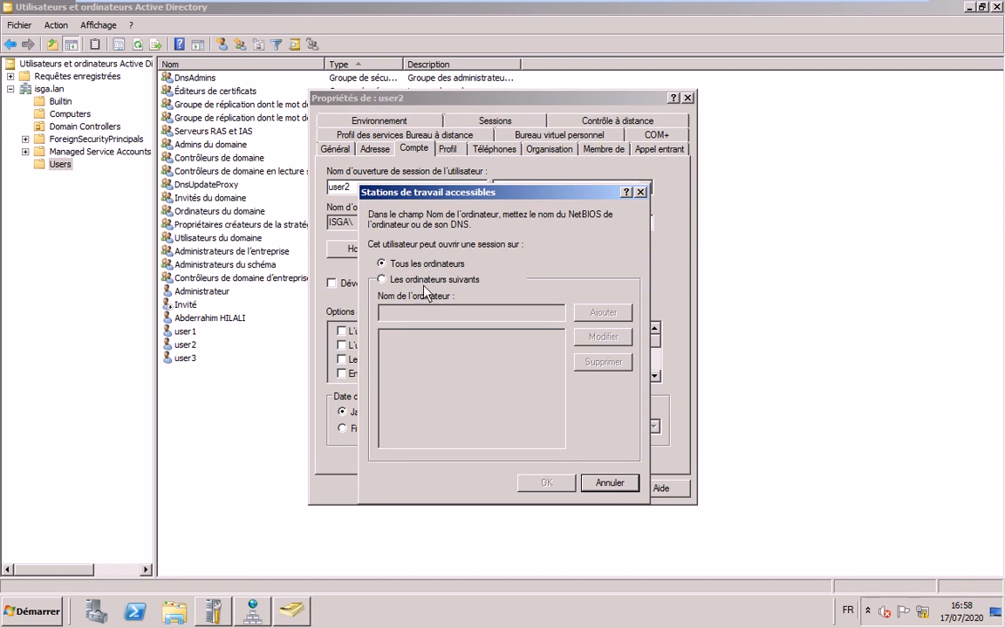
click(384, 279)
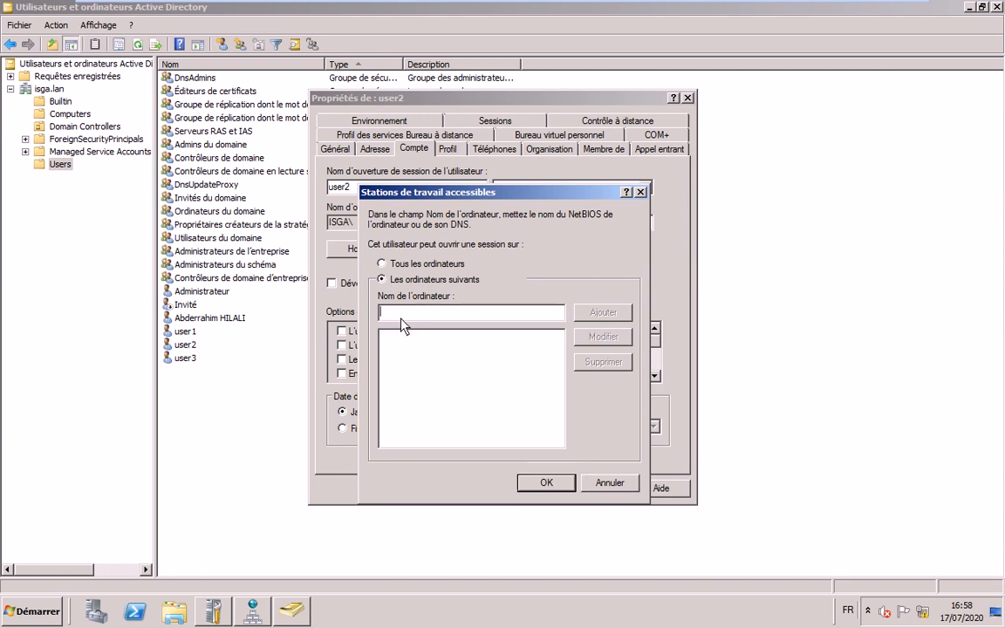
text(PC1)
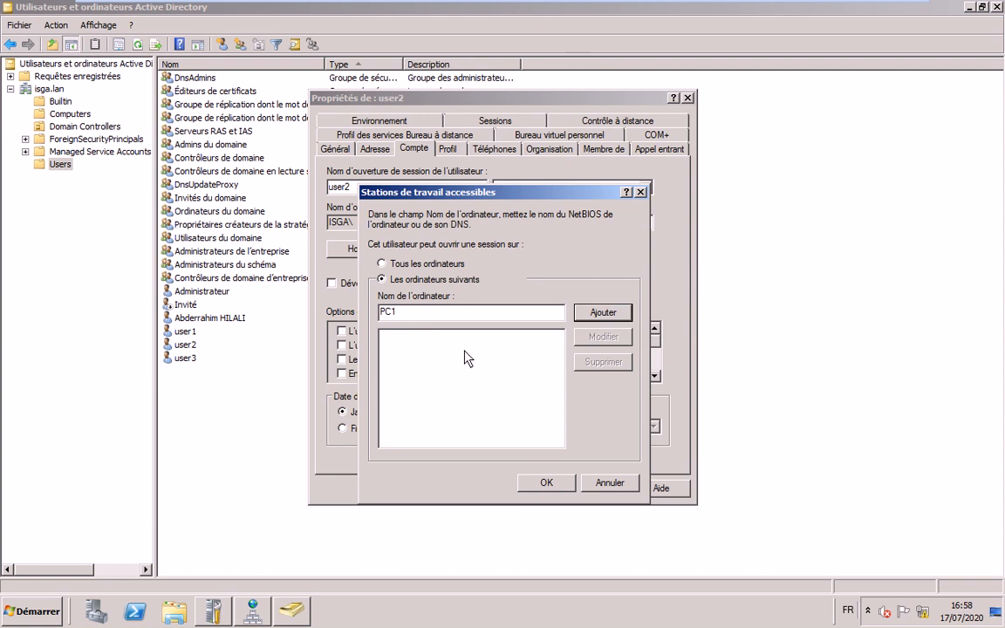
key(Return)
click(518, 485)
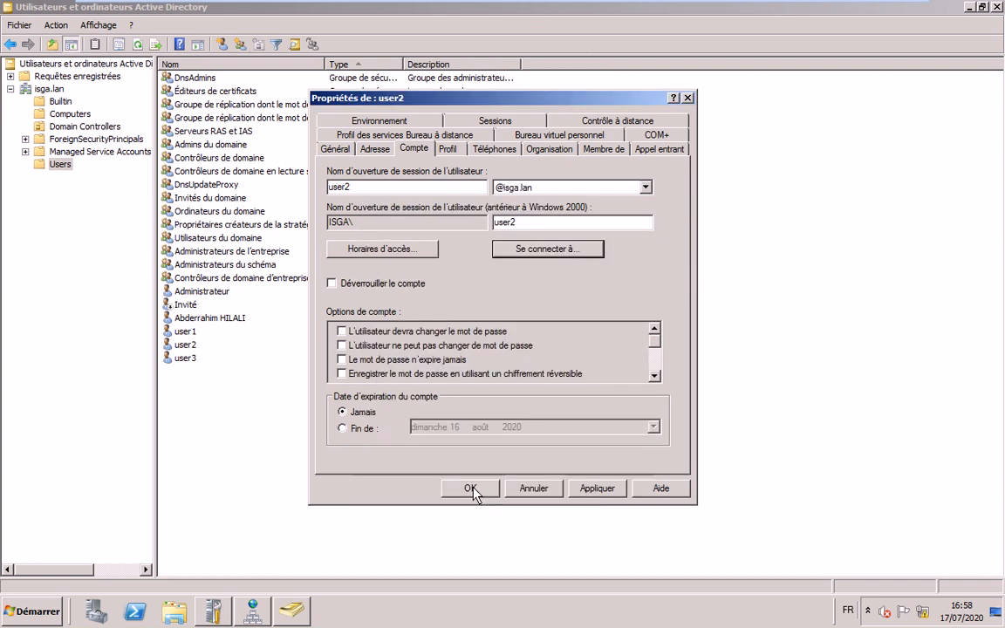
click(471, 489)
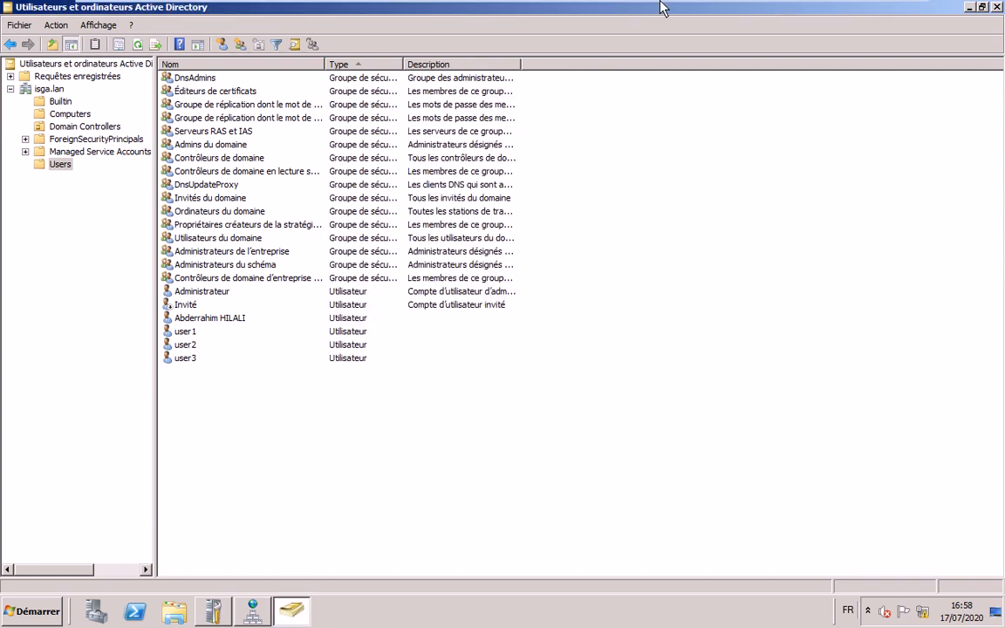
click(631, 13)
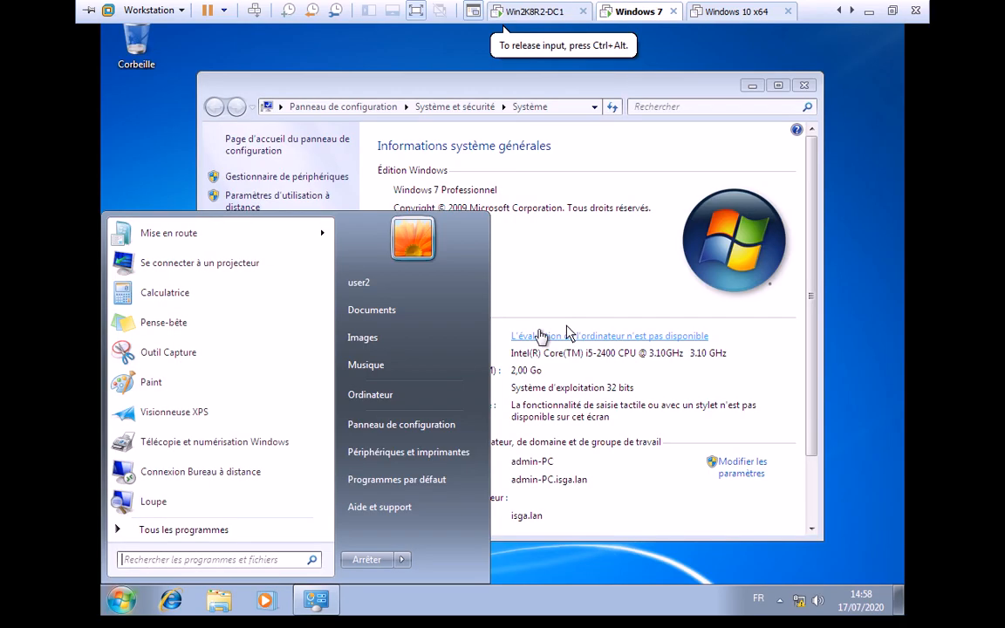
- Sign user2 out of the Windows 7 client
click(567, 252)
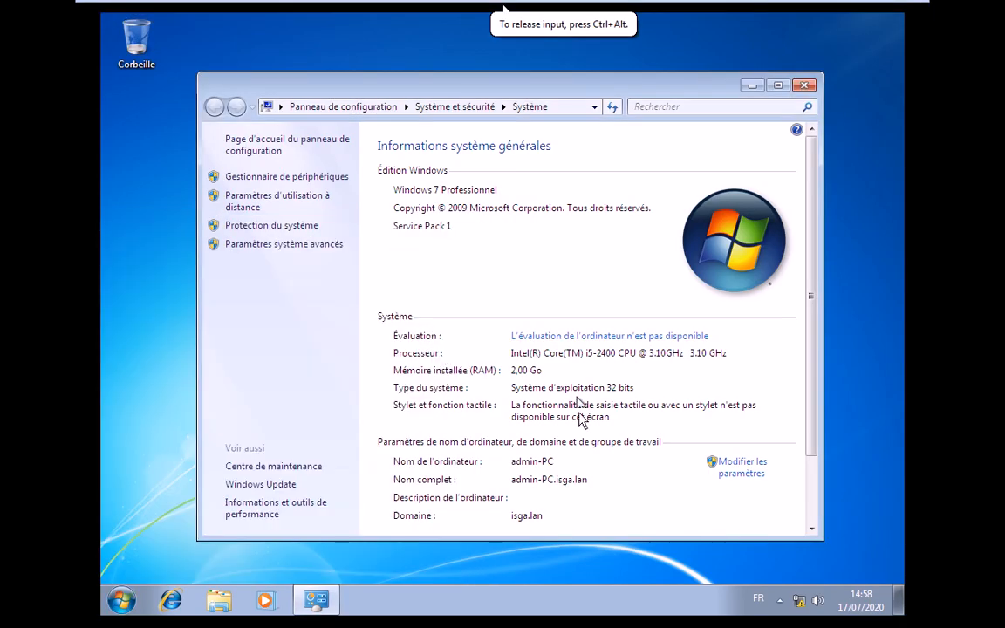
click(122, 602)
click(402, 559)
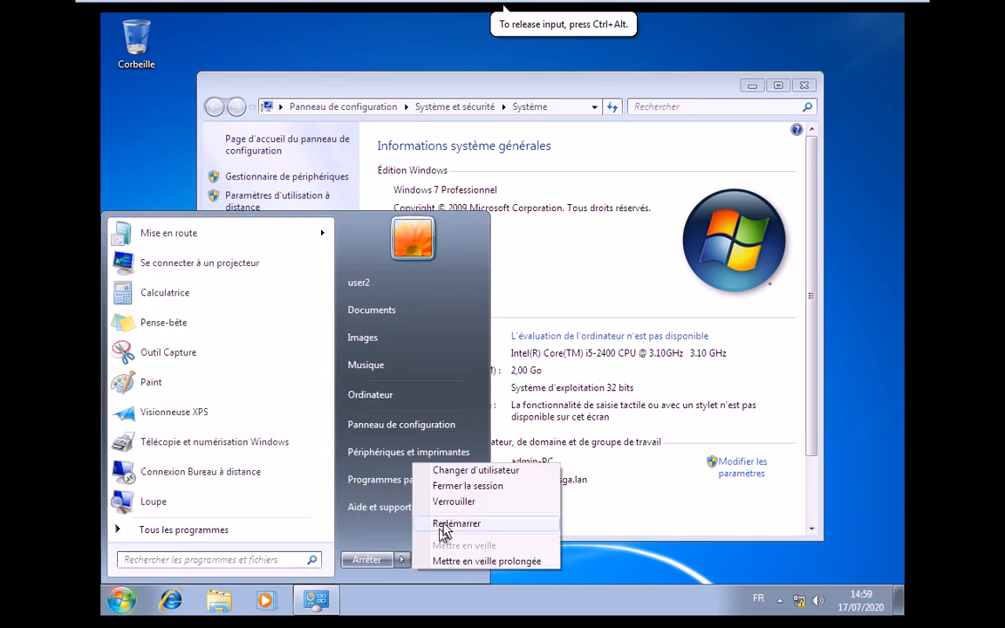
click(469, 486)
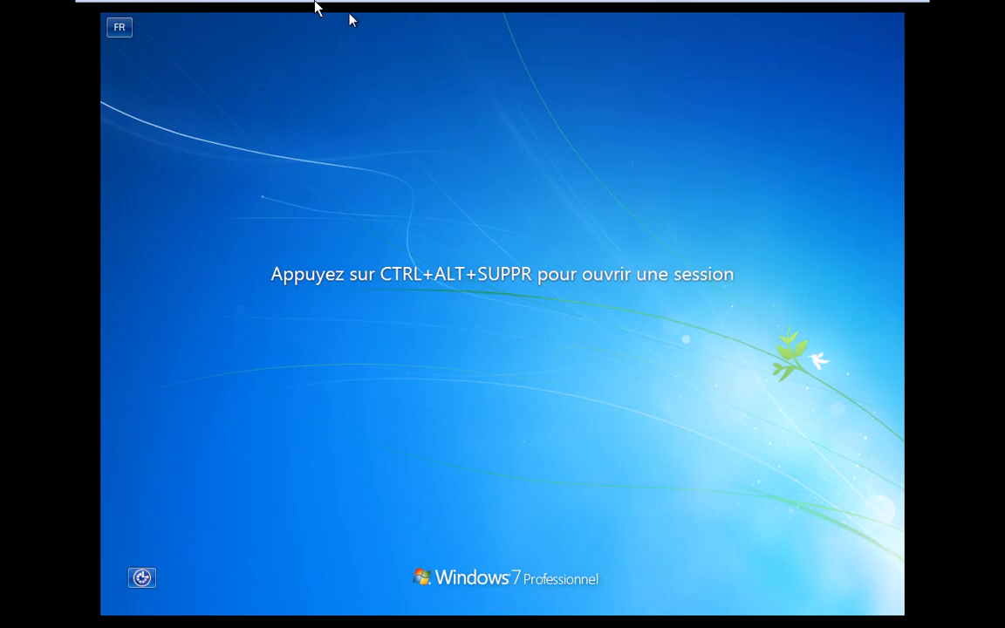
- Log user2 back on to Windows 7 with its password
mouse_move(315, 2)
click(254, 11)
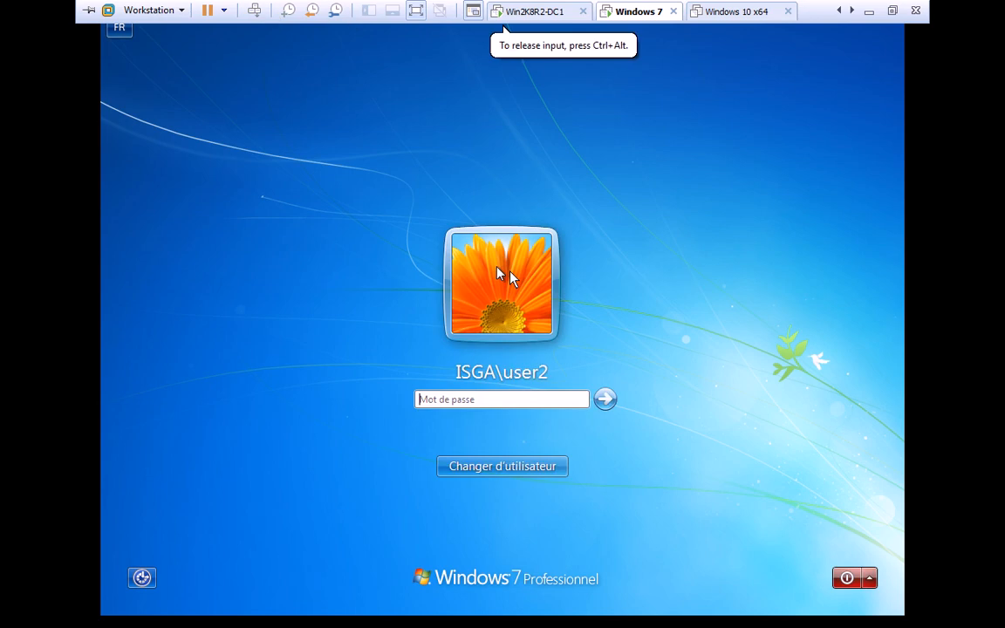
text(***)
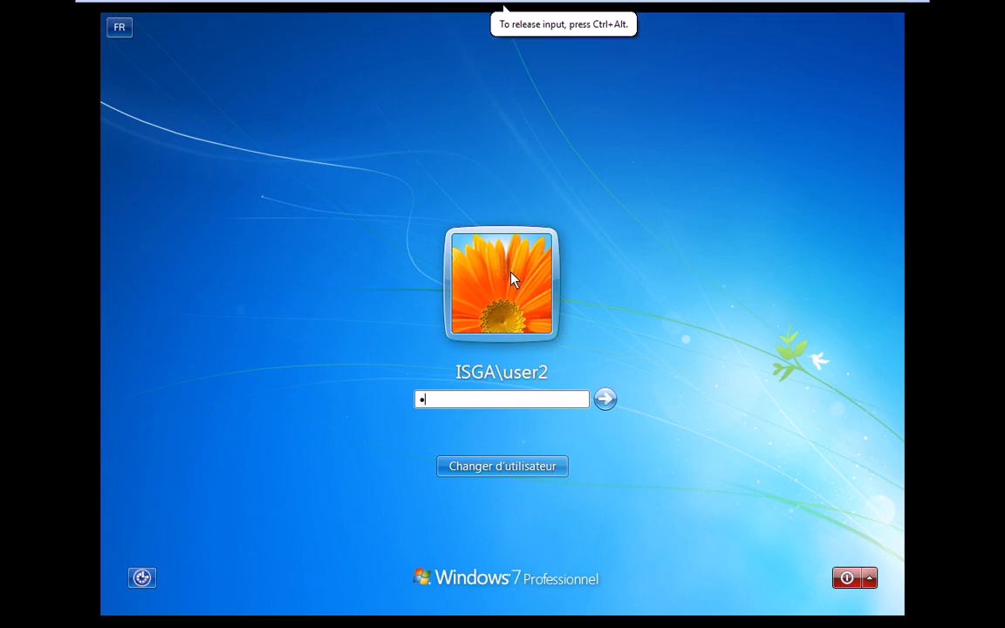
text(****)
key(Return)
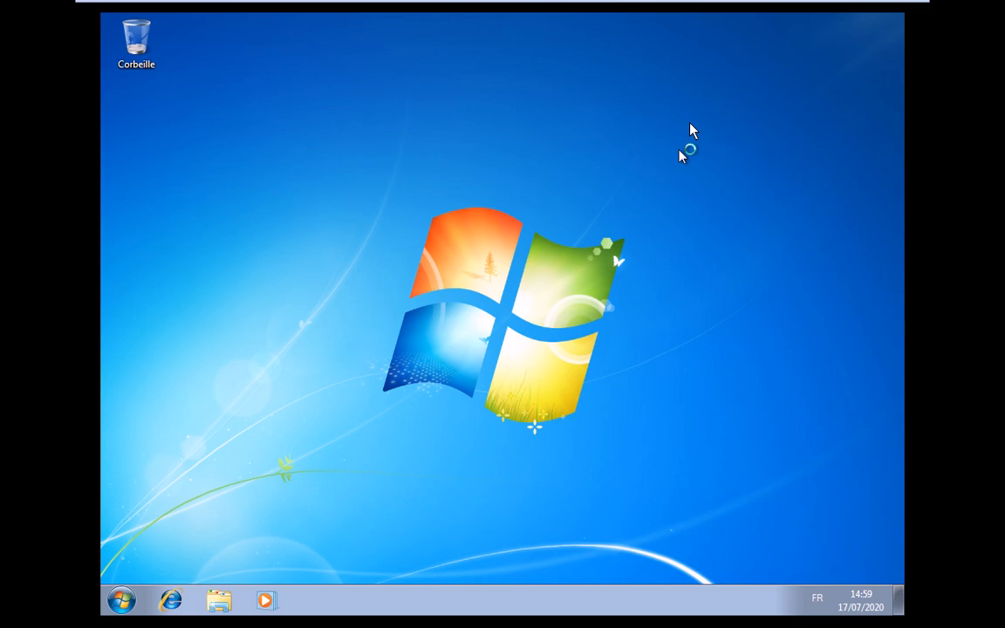
click(690, 131)
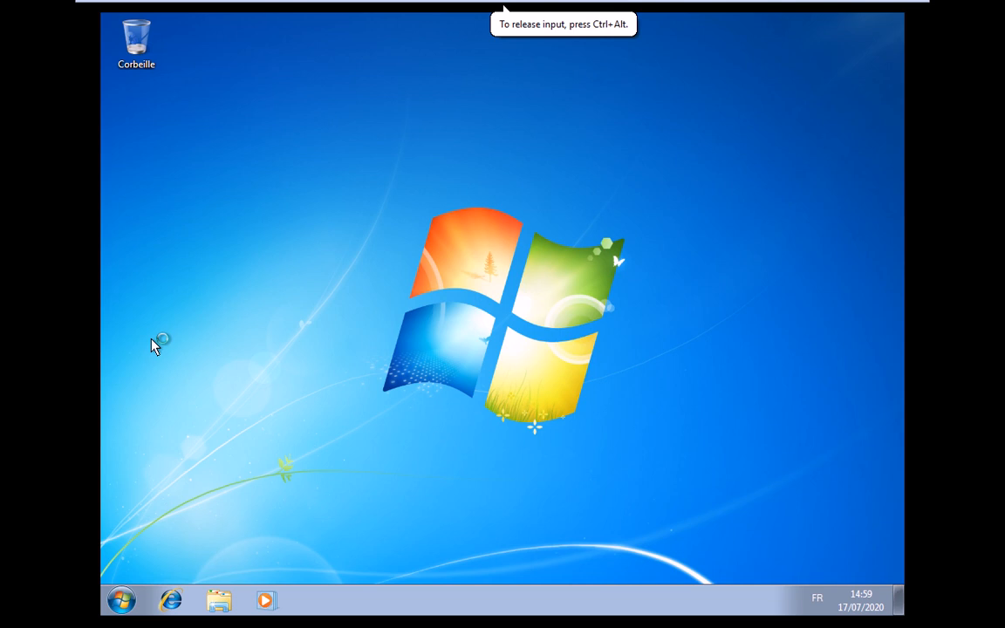
- Select user2 in the domain controller's Active Directory user list
mouse_move(471, 9)
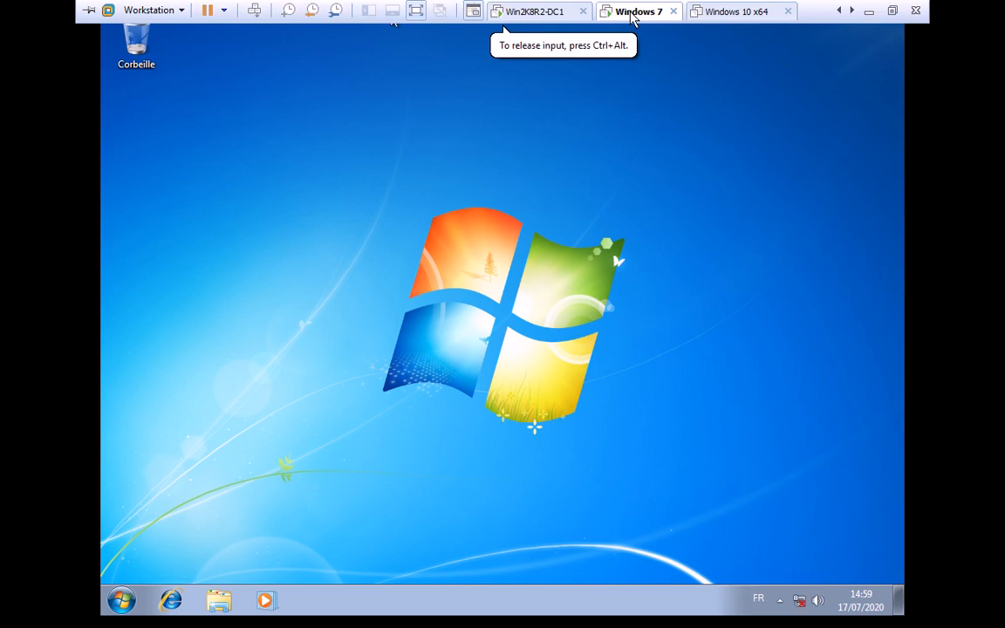
click(505, 13)
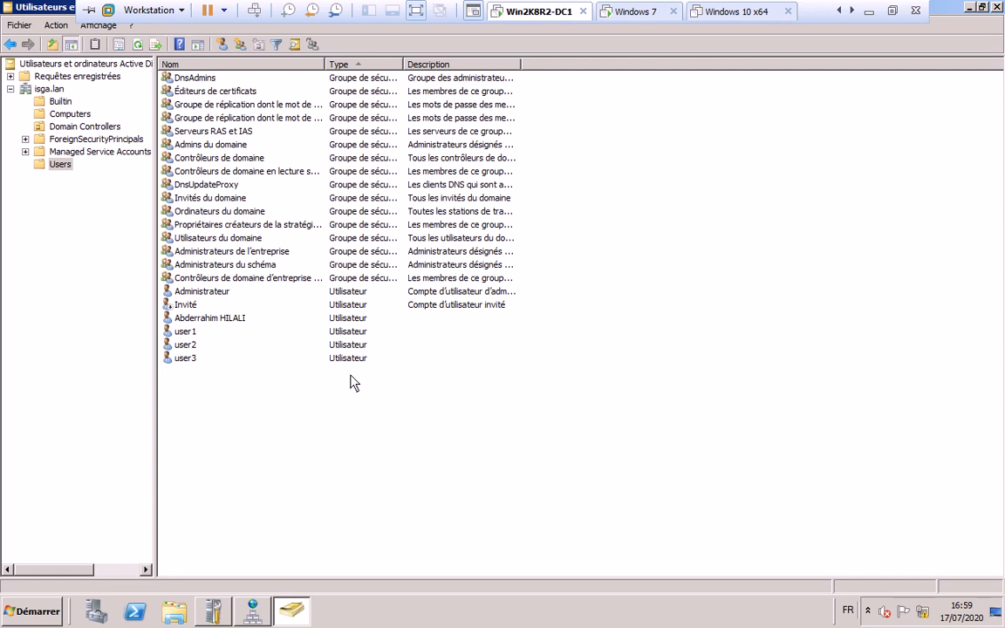
click(193, 348)
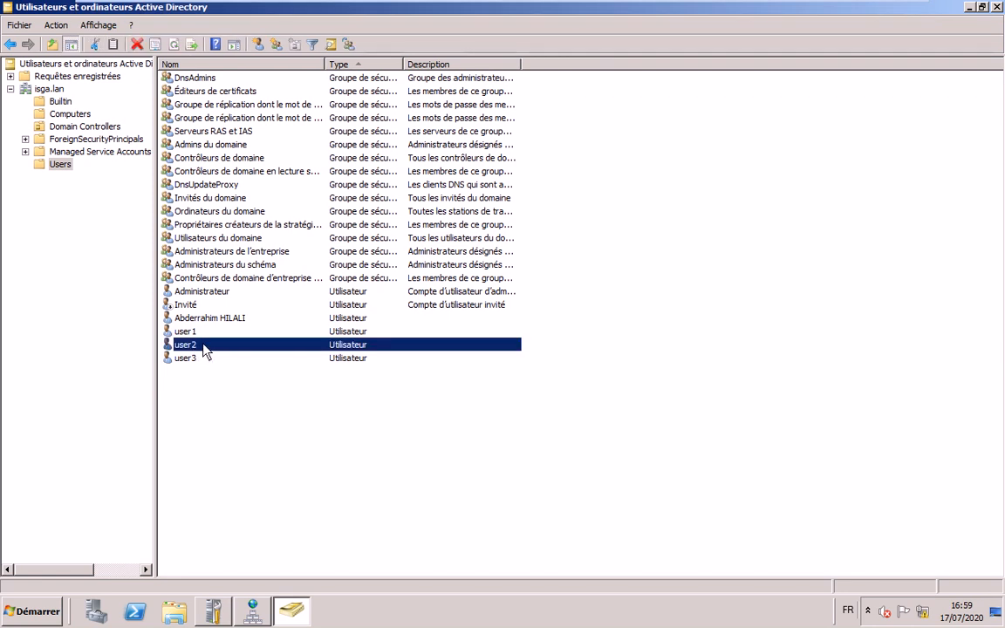
- Reopen user2's allowed logon workstations, confirm only PC1 is listed, and close without changes
double_click(205, 350)
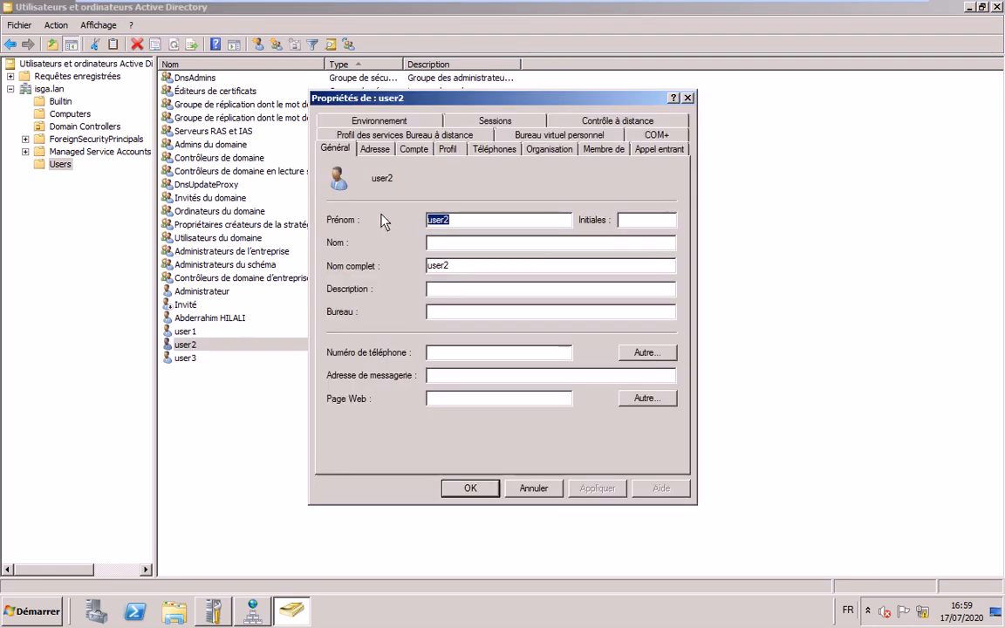
click(413, 149)
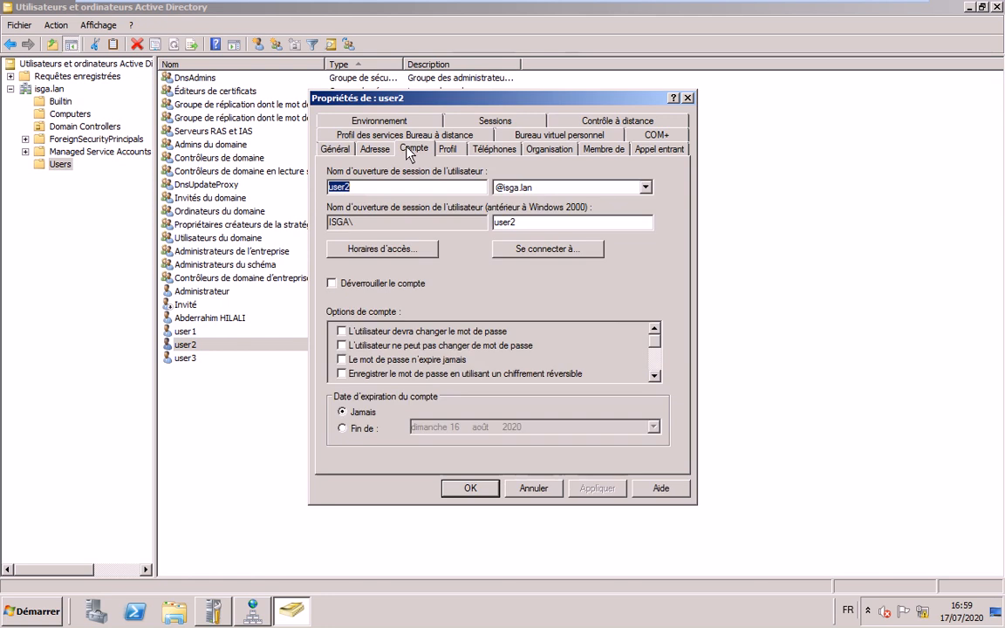
click(550, 249)
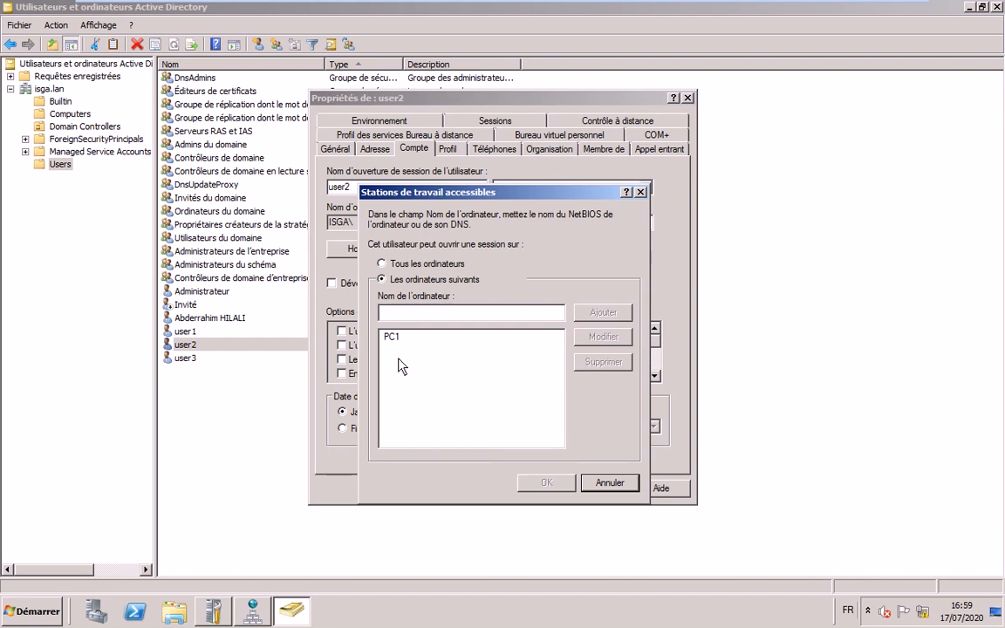
click(595, 481)
key(Escape)
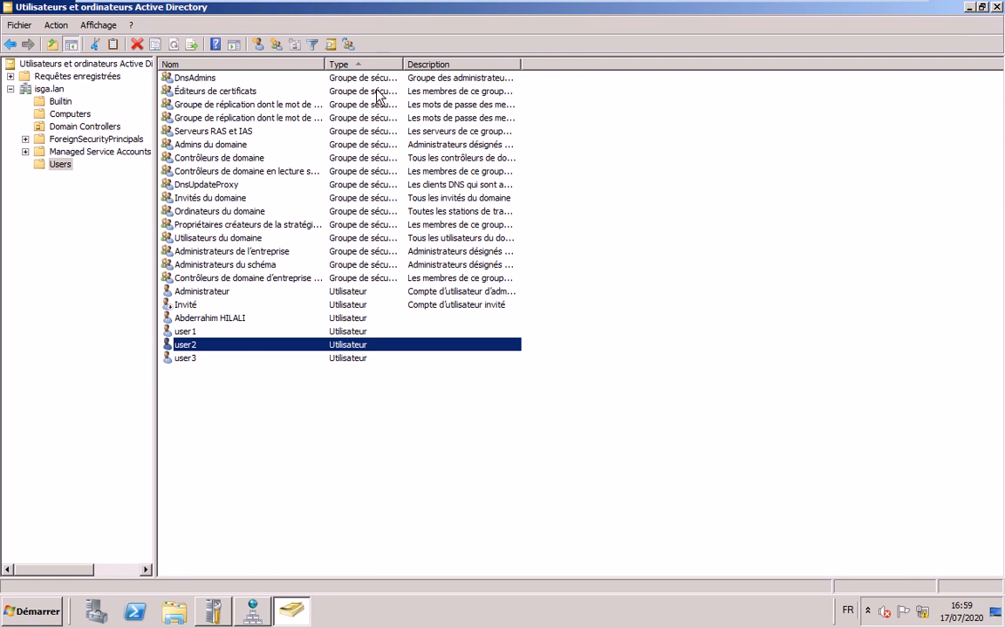
click(654, 13)
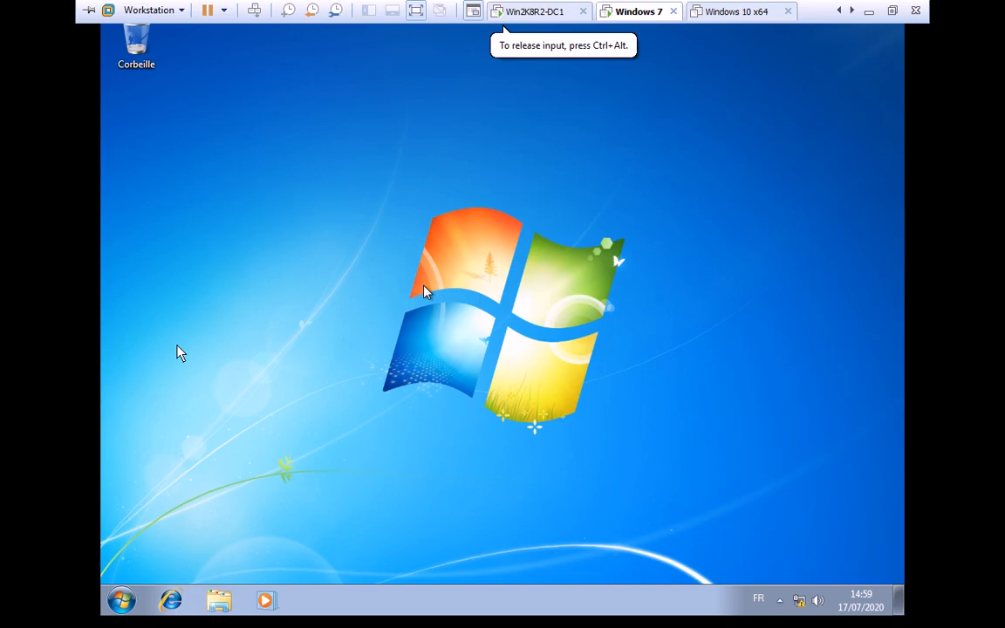
- Log user2 off the Windows 7 client
key(super)
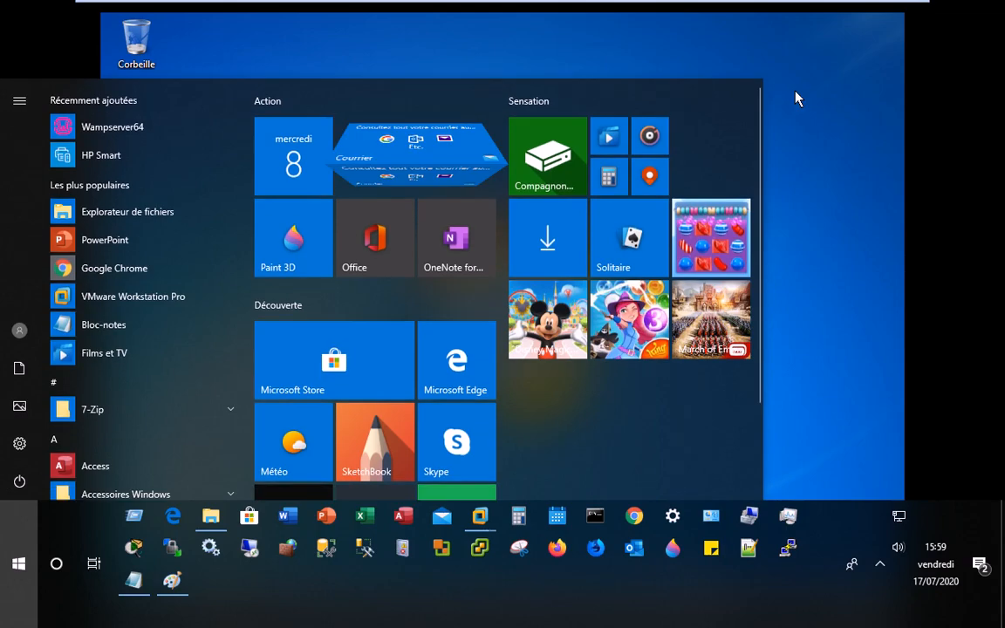
click(796, 98)
click(123, 601)
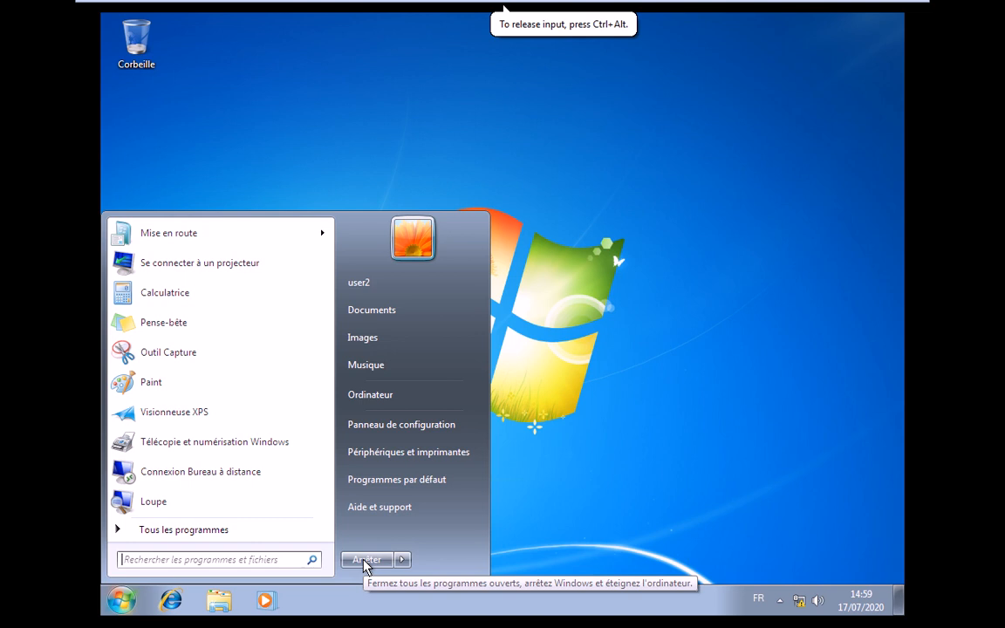
click(402, 561)
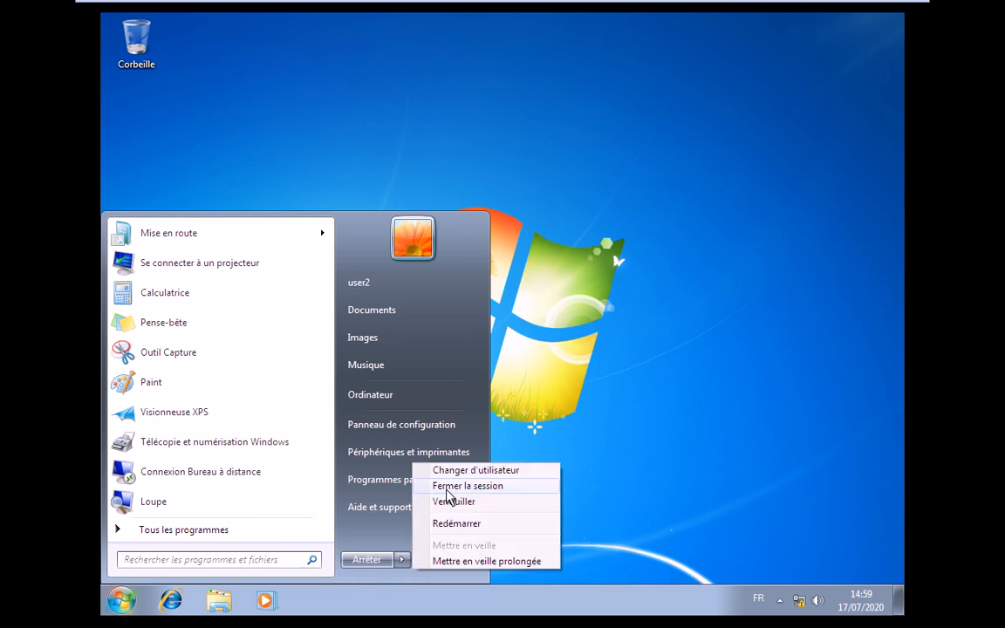
click(446, 487)
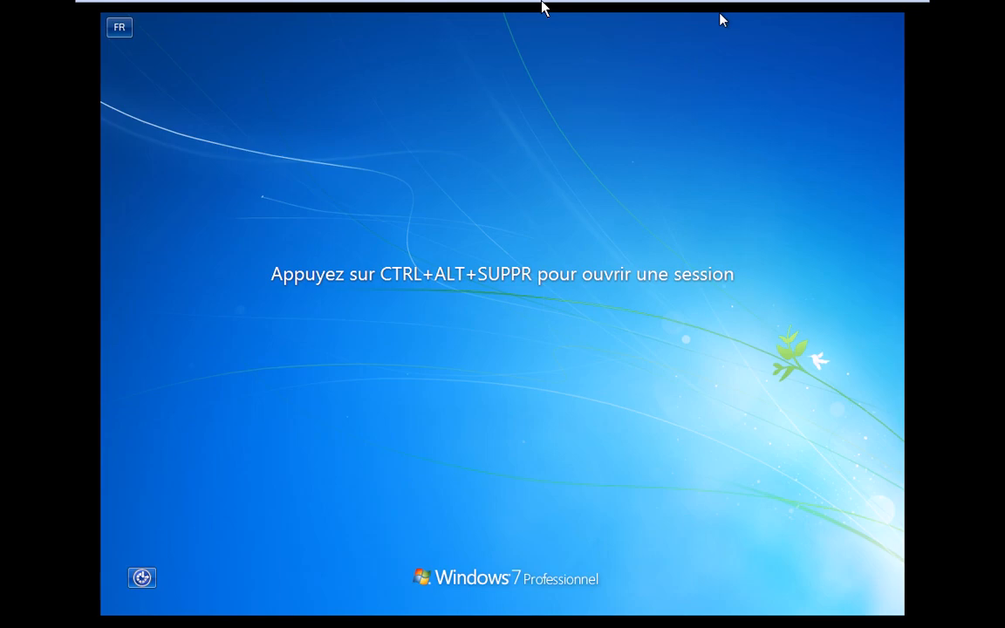
- Attempt a user2 logon again and dismiss the not-allowed-on-this-computer refusal
mouse_move(184, 9)
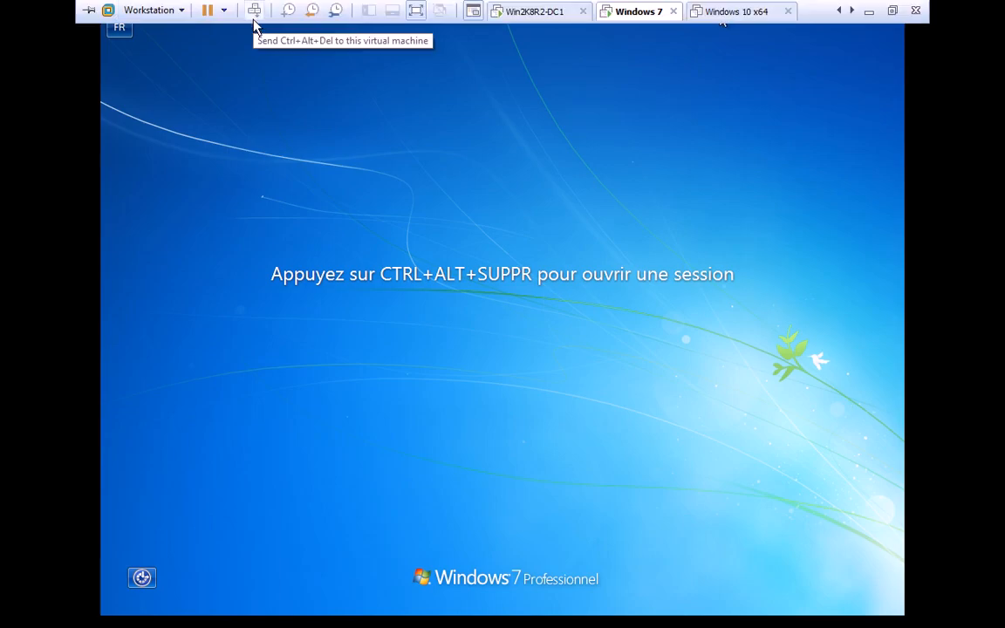
click(216, 58)
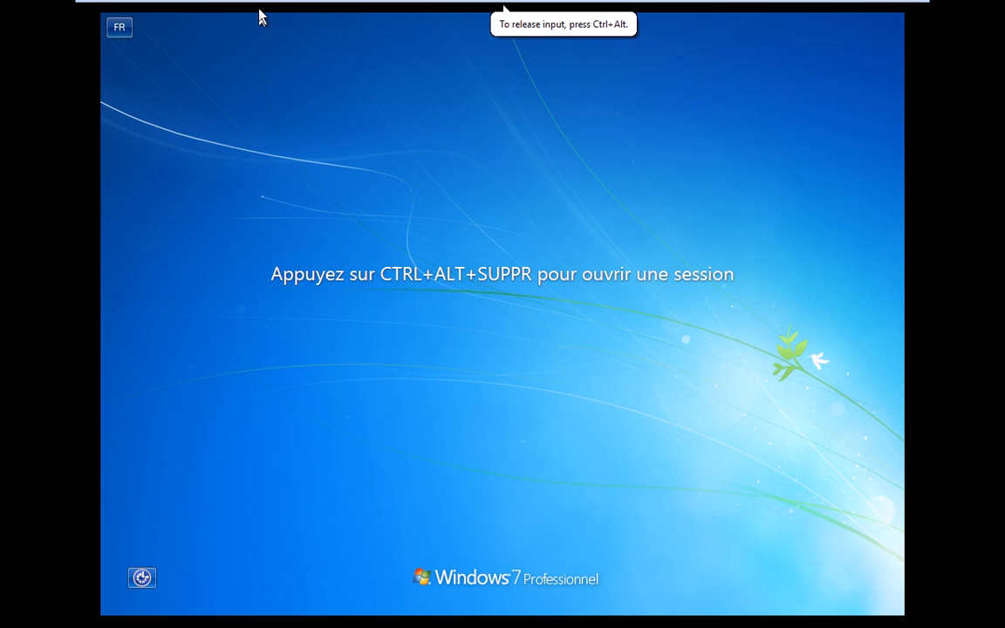
click(254, 12)
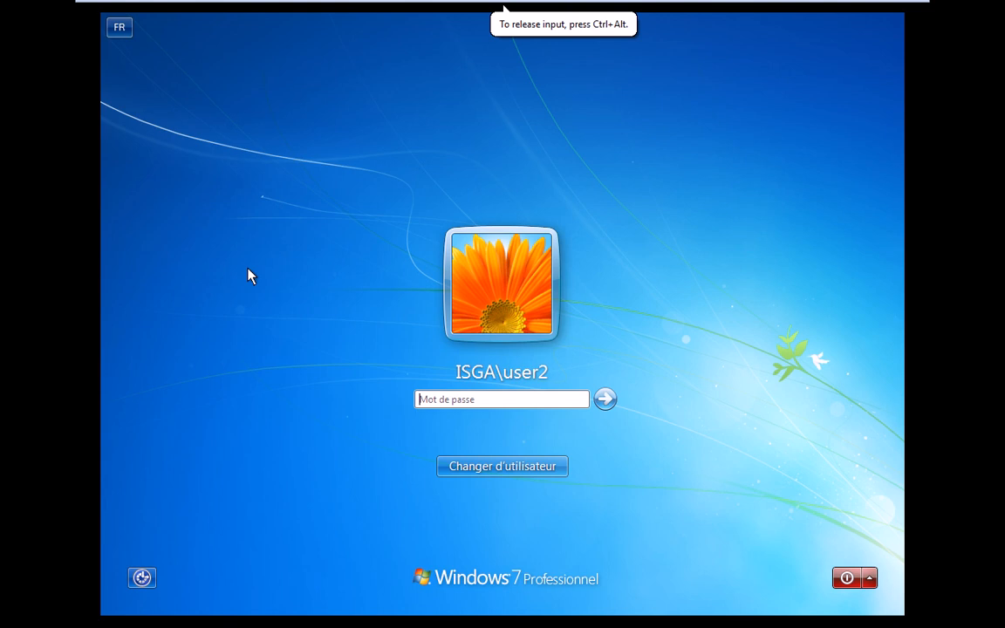
text(***)
key(Return)
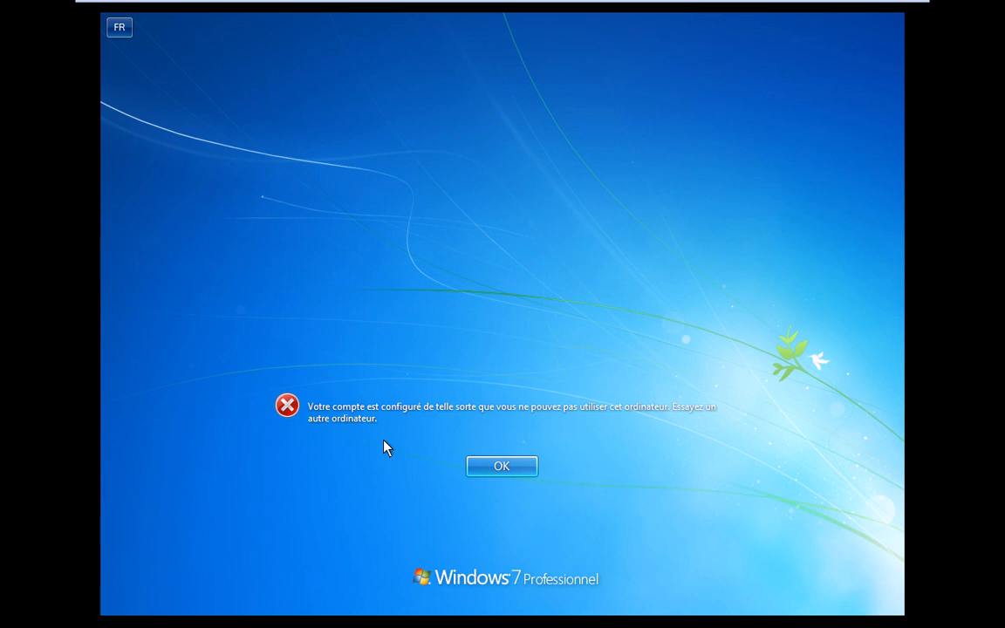
click(451, 346)
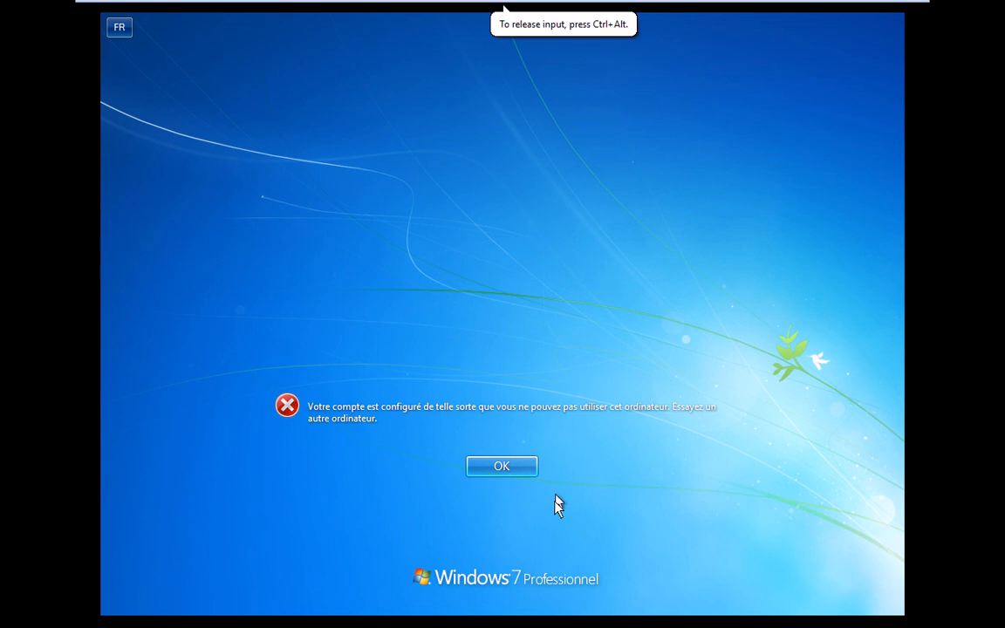
click(508, 464)
- Release the virtual machine and bring the Notepad exercise notes forward
mouse_move(801, 9)
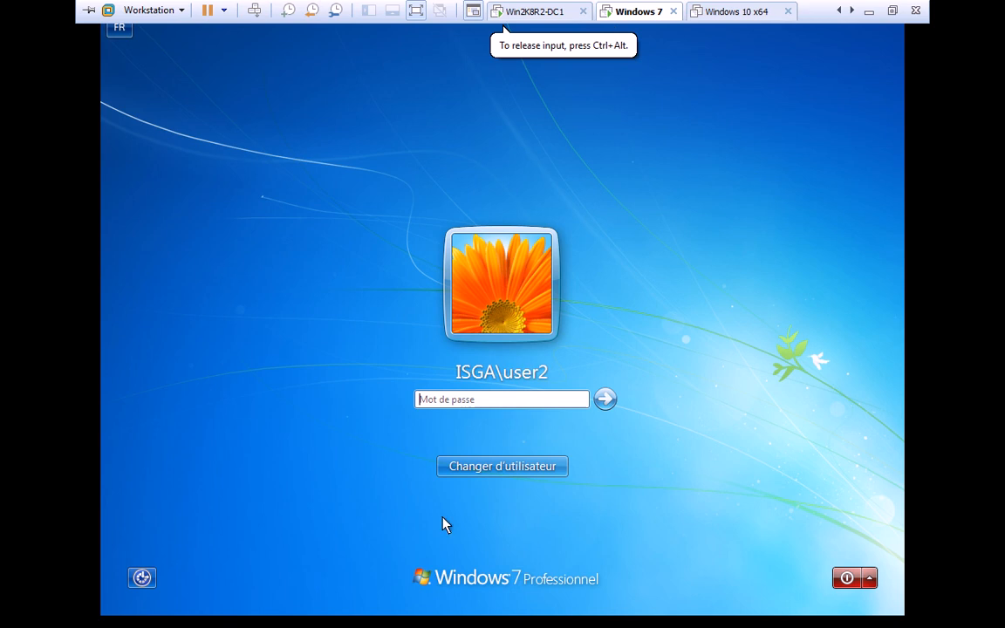
key(alt)
mouse_move(843, 19)
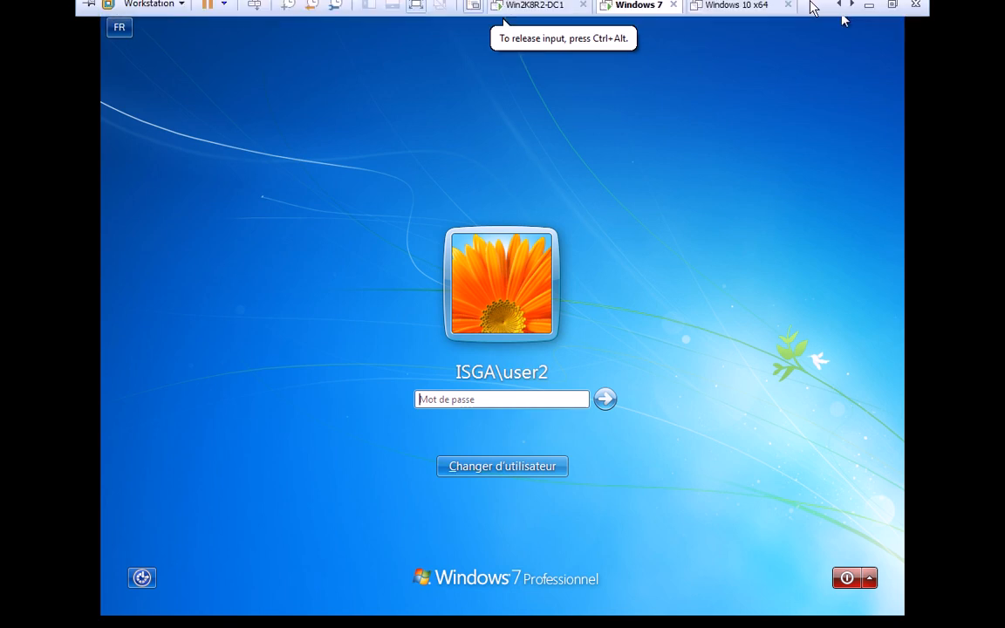
key(alt+Tab)
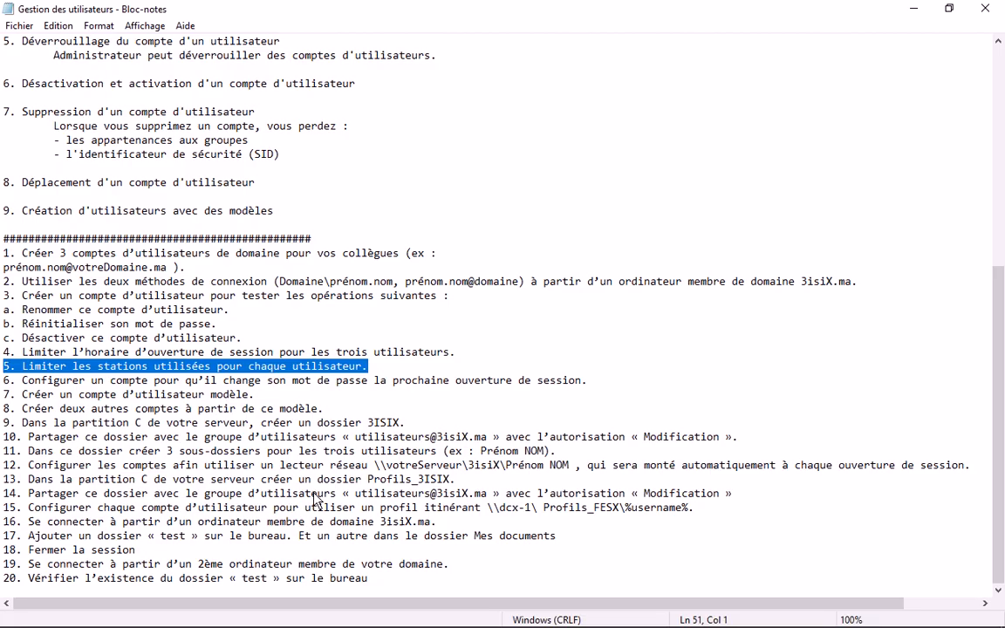
- Highlight exercise 6 in the notes and switch to the domain controller
drag(23, 387, 589, 381)
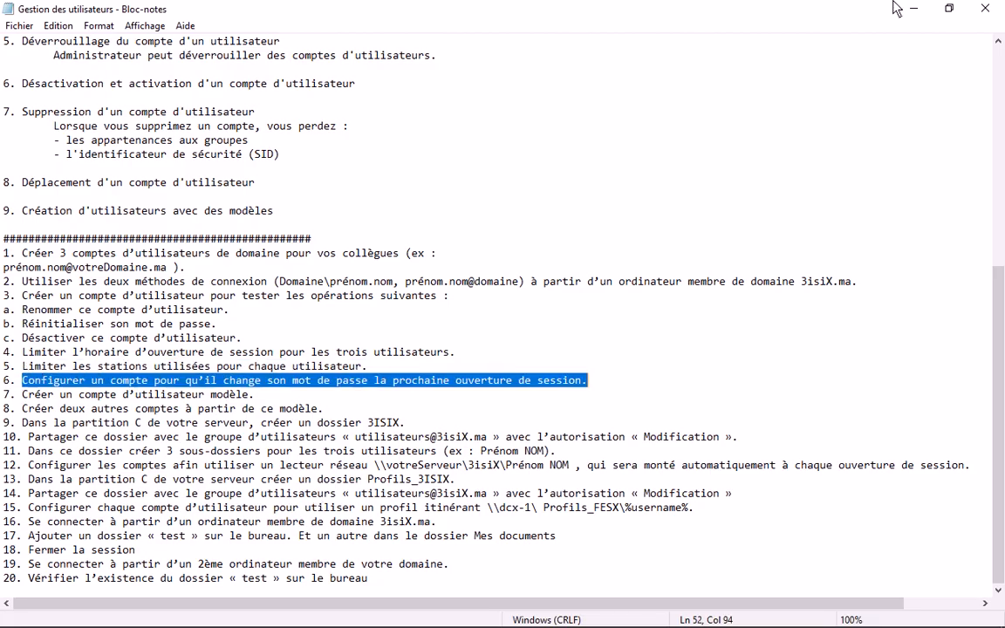
click(895, 9)
click(585, 379)
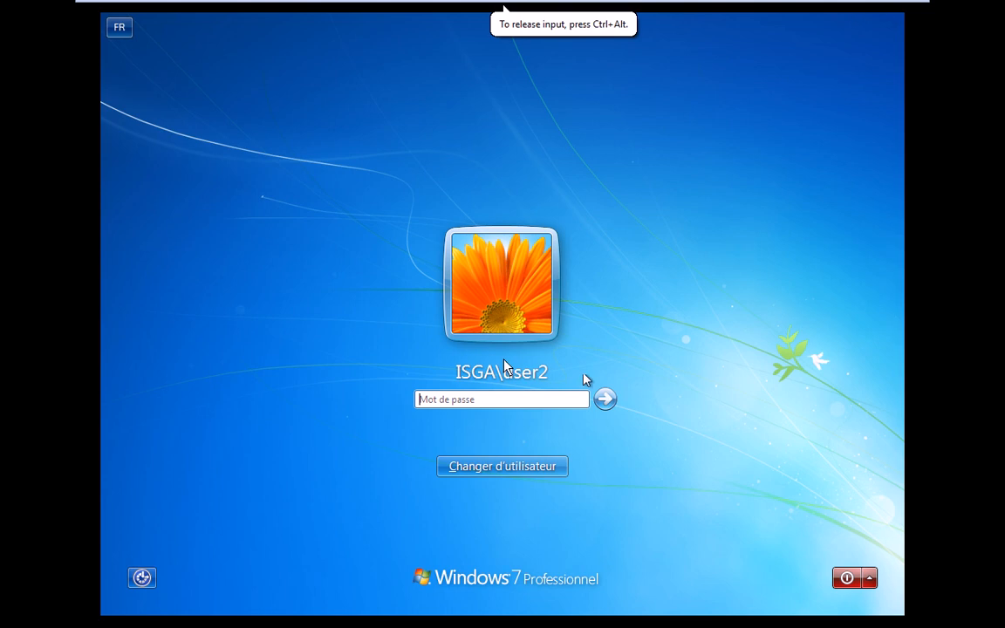
mouse_move(507, 35)
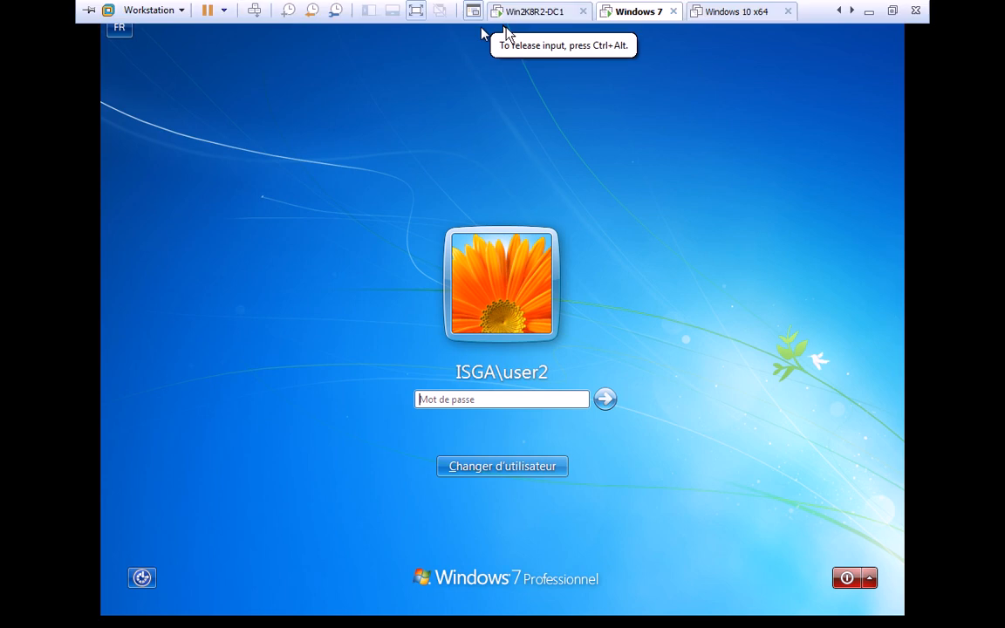
click(534, 11)
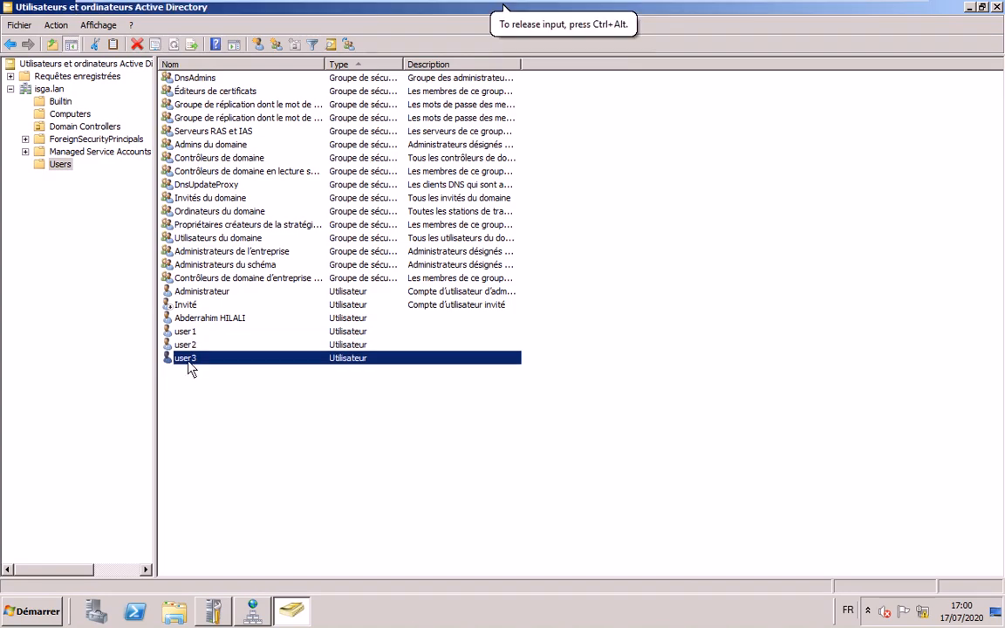
- Tick 'L'utilisateur devra changer le mot de passe' in user3's Account properties and confirm
double_click(433, 359)
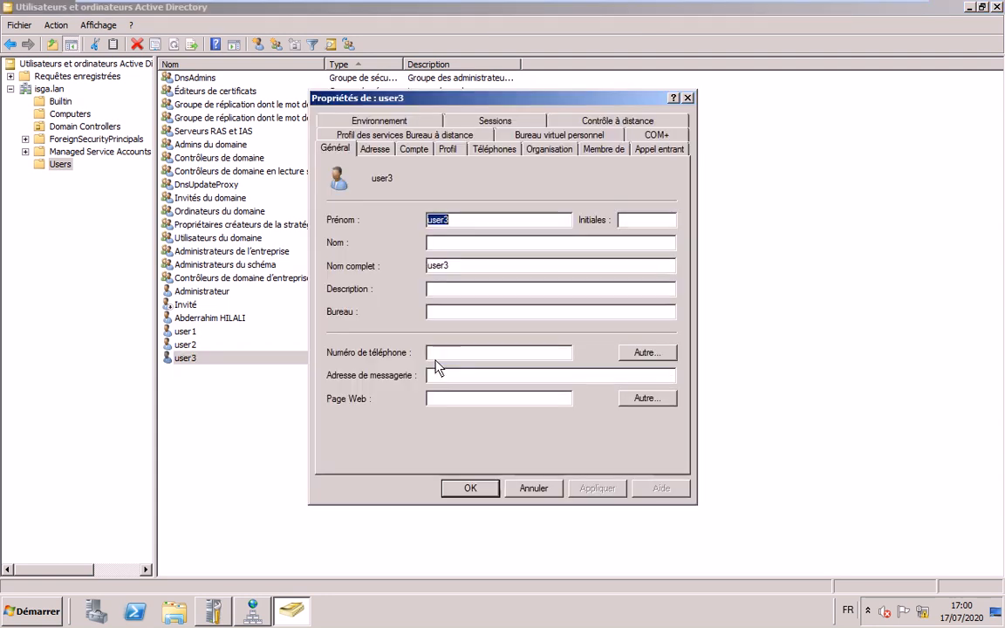
click(418, 151)
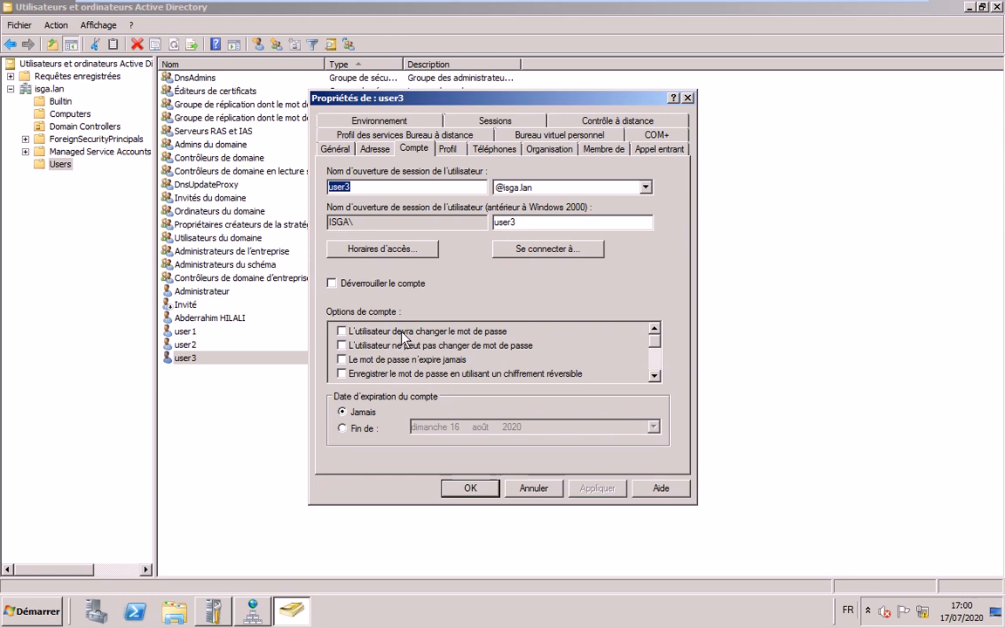
click(341, 332)
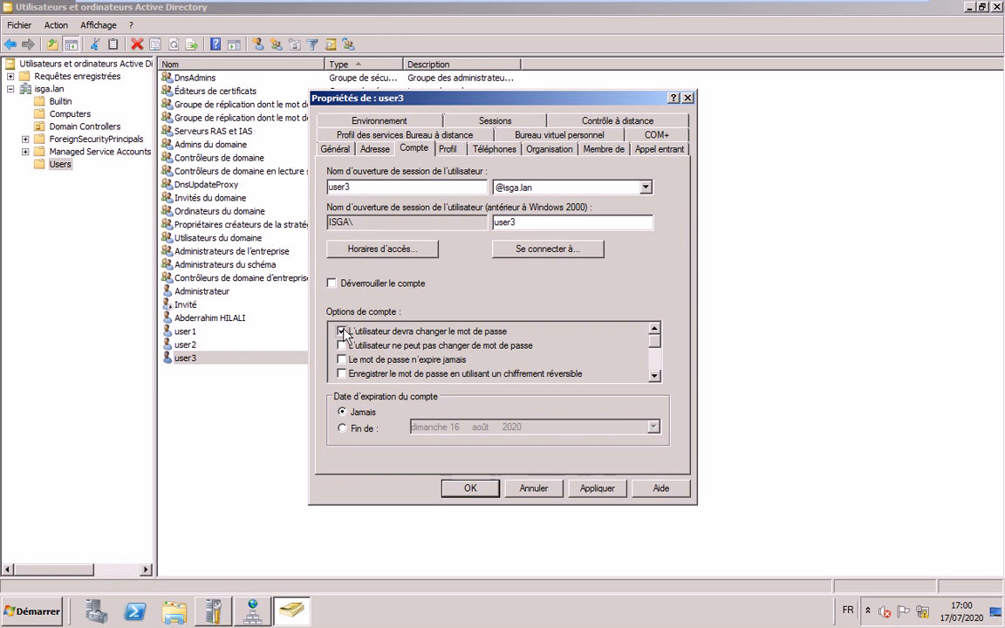
click(474, 488)
click(478, 496)
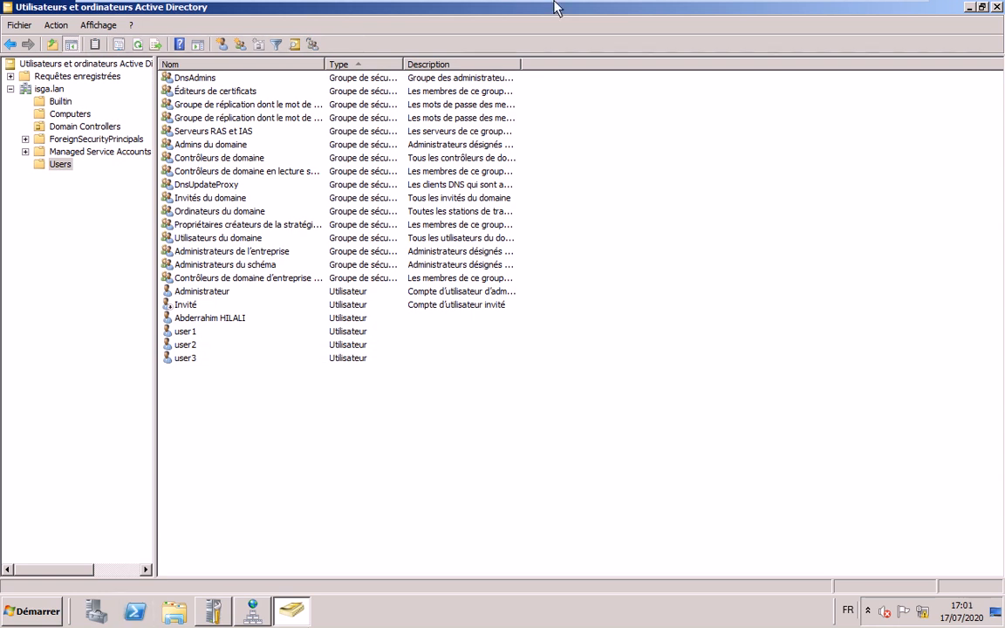
click(626, 16)
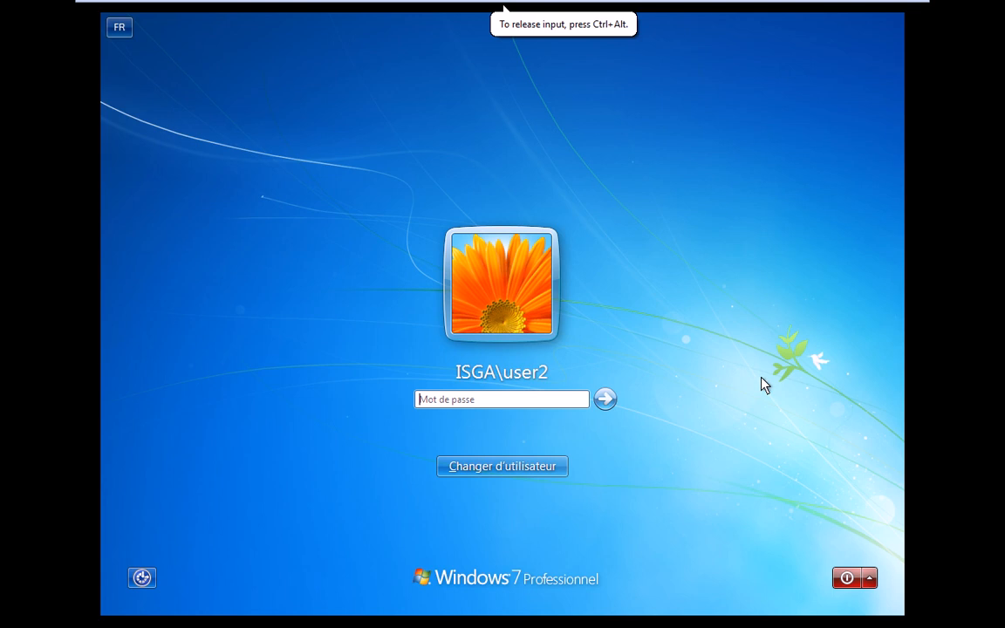
- Log on as isga.lan's user3 via Autre utilisateur and acknowledge the must-change-password notice
click(539, 471)
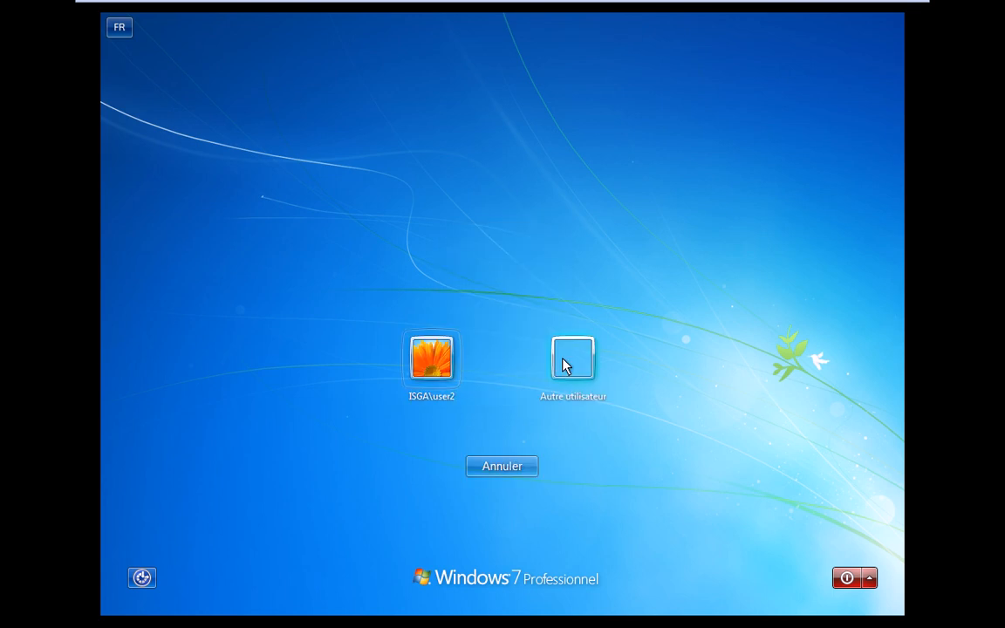
click(567, 360)
text(user)
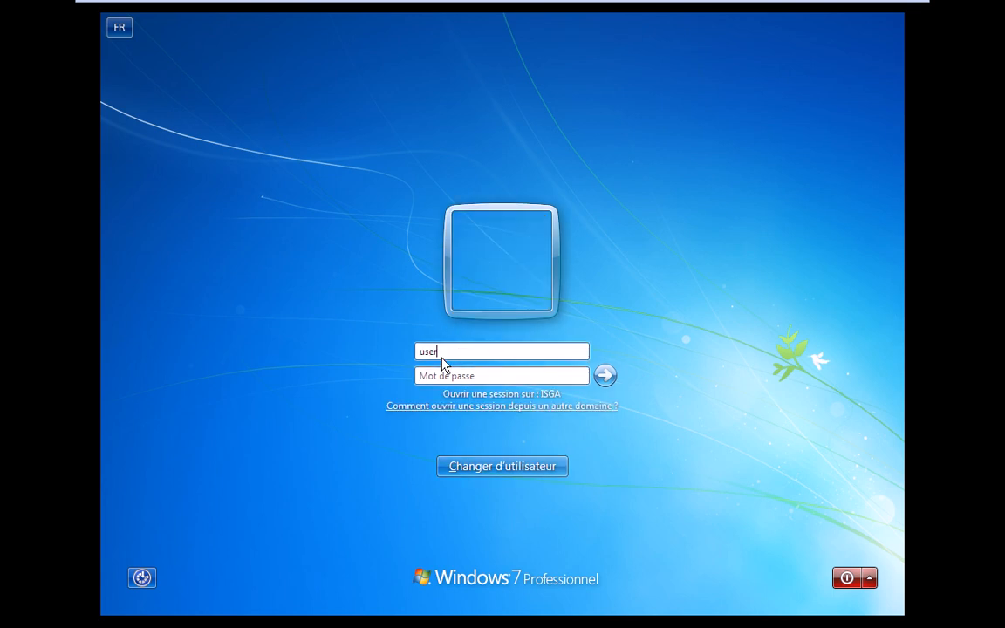
text(3@)
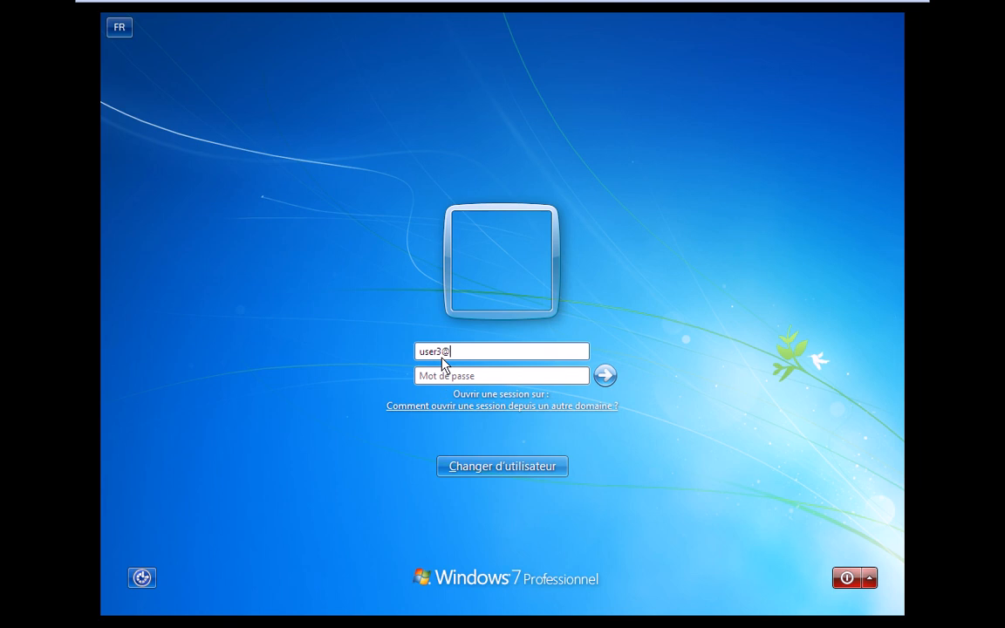
text(isga)
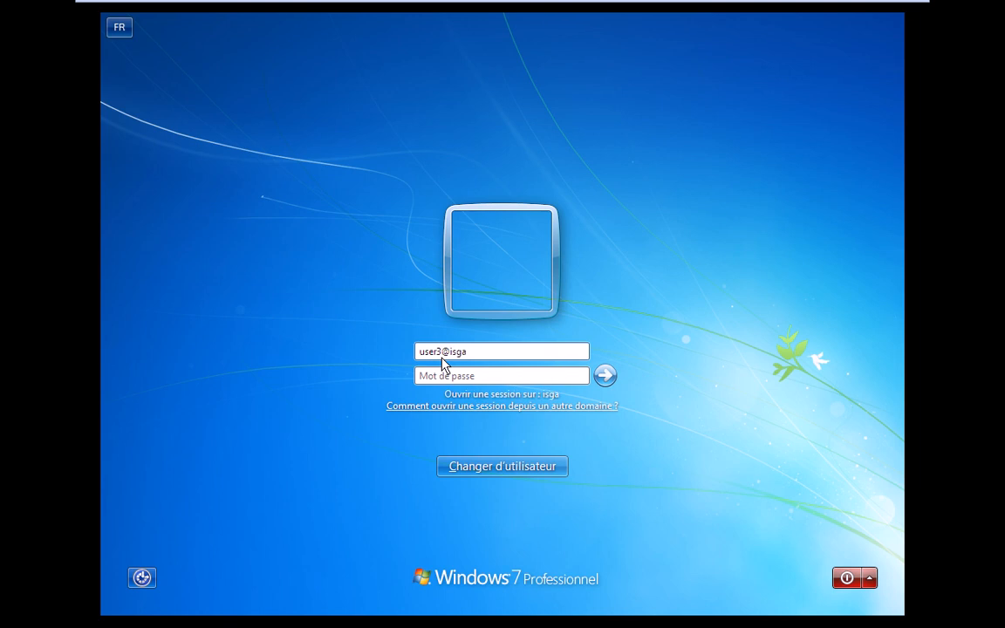
text(.lan)
key(Tab)
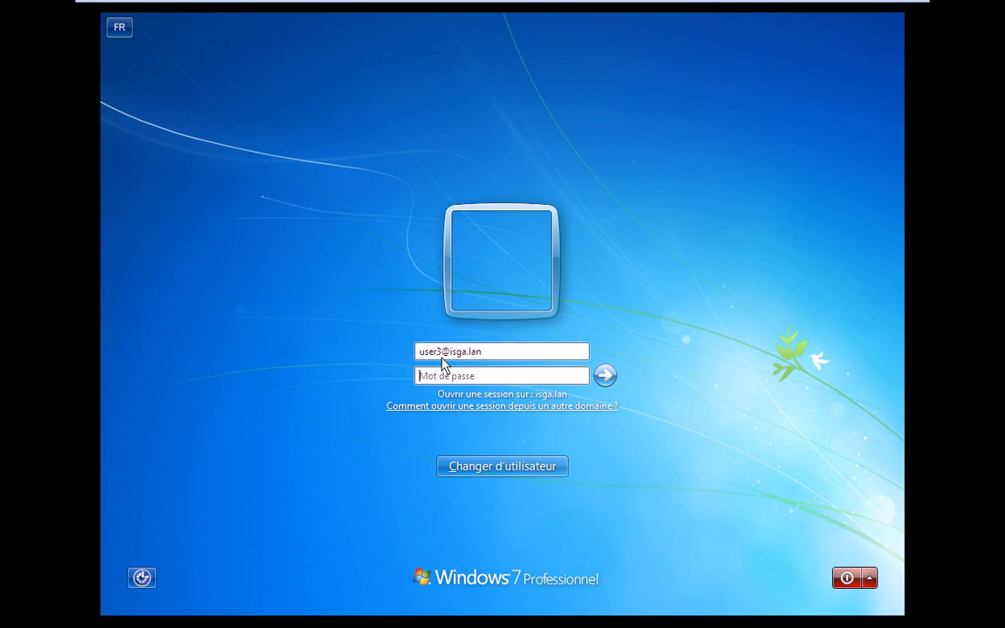
text(••••••••)
key(Return)
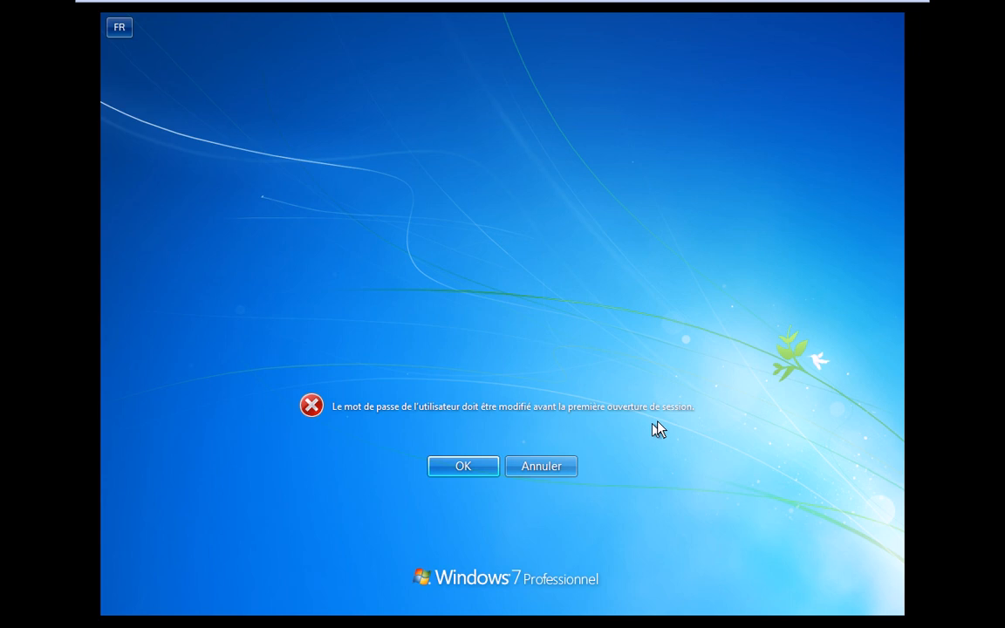
click(458, 464)
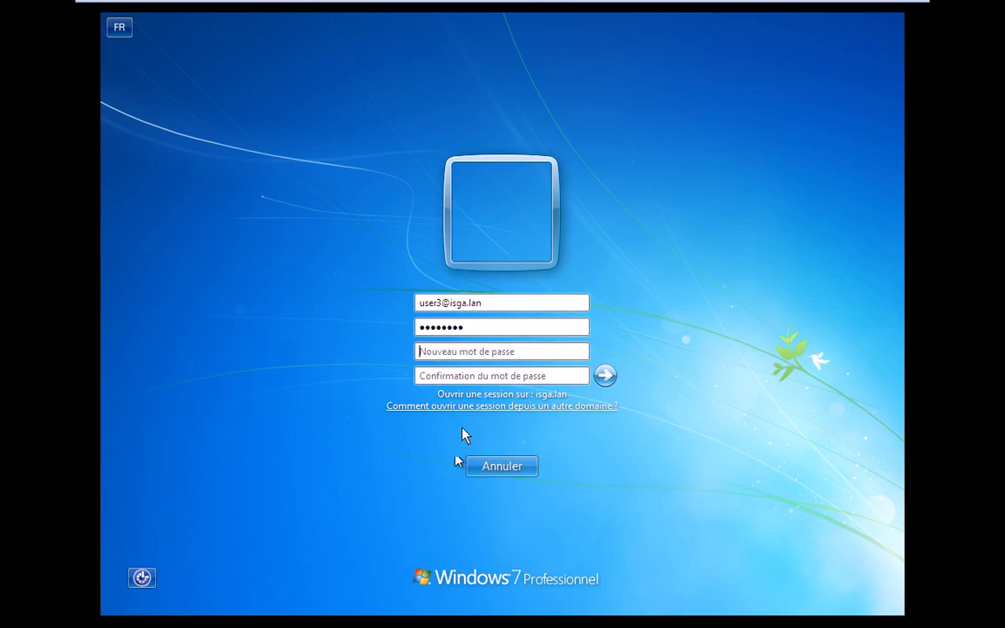
- Enter and confirm user3's new password, then dismiss the password-changed confirmation
click(467, 353)
text(********)
key(Tab)
text(***)
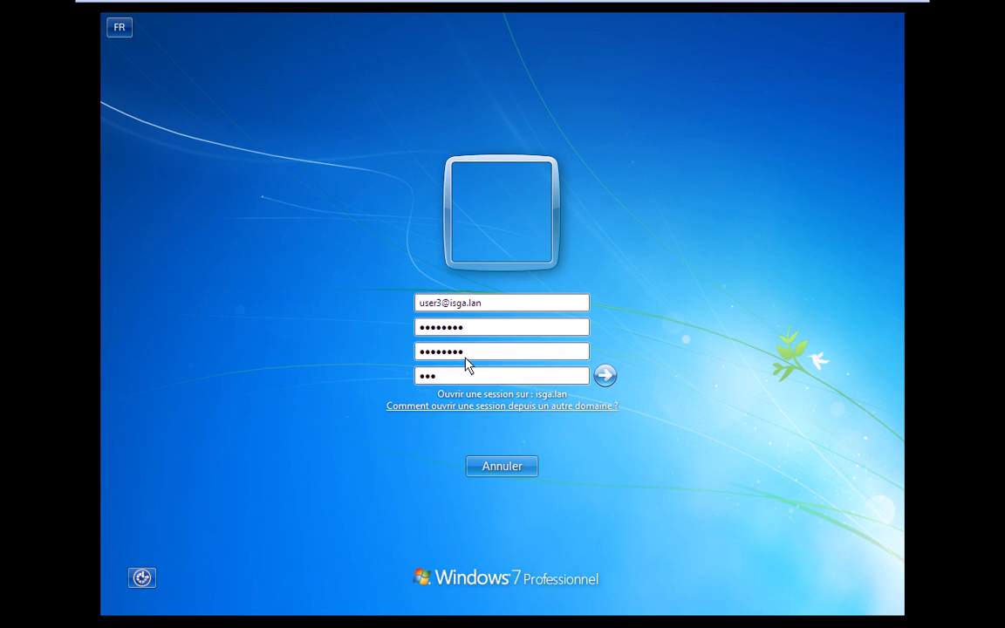
text(*****)
key(Return)
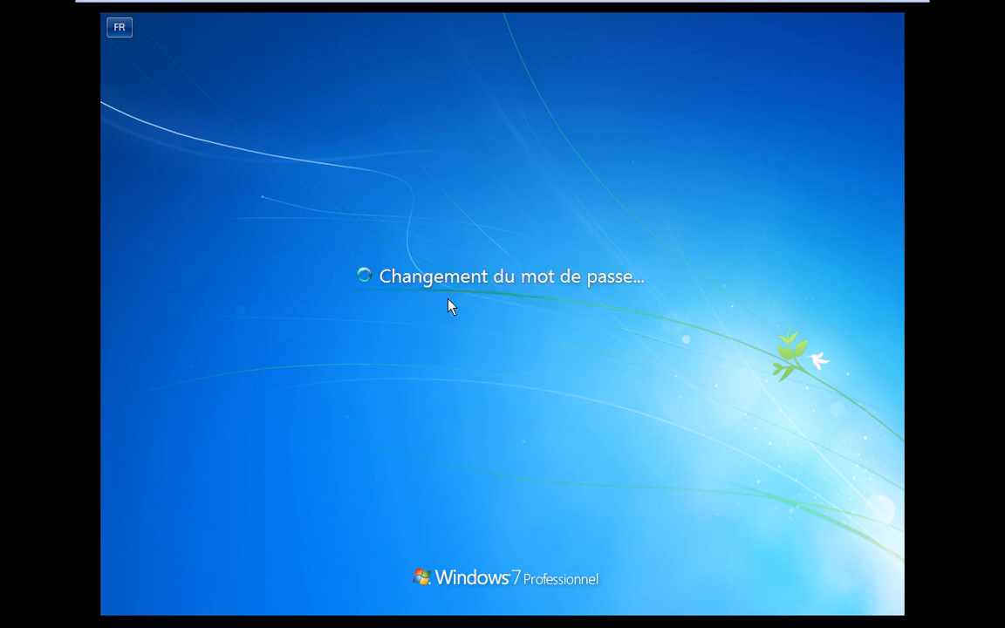
click(514, 466)
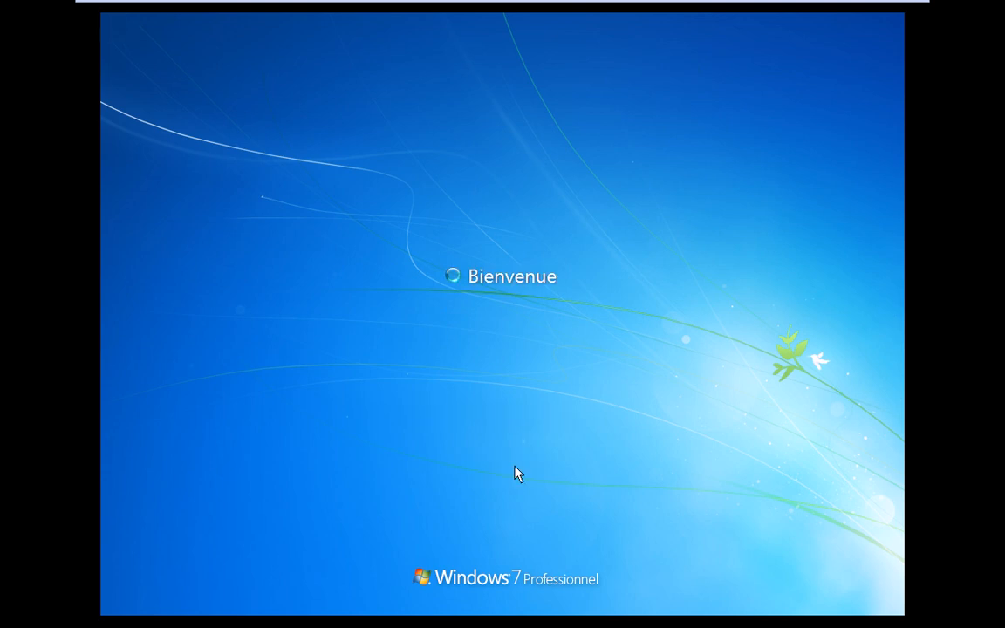
mouse_move(786, 25)
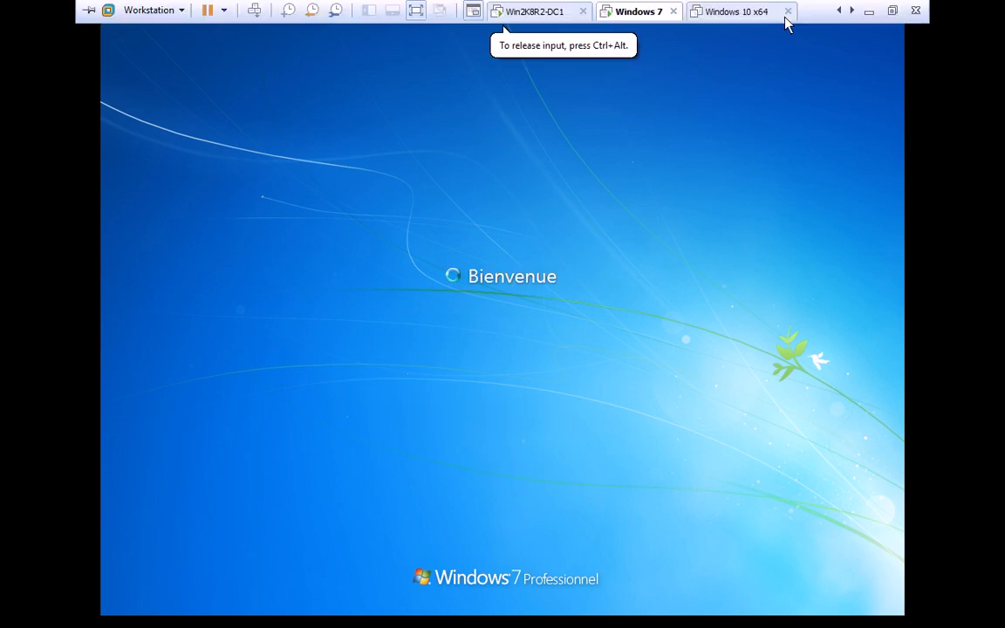
click(737, 12)
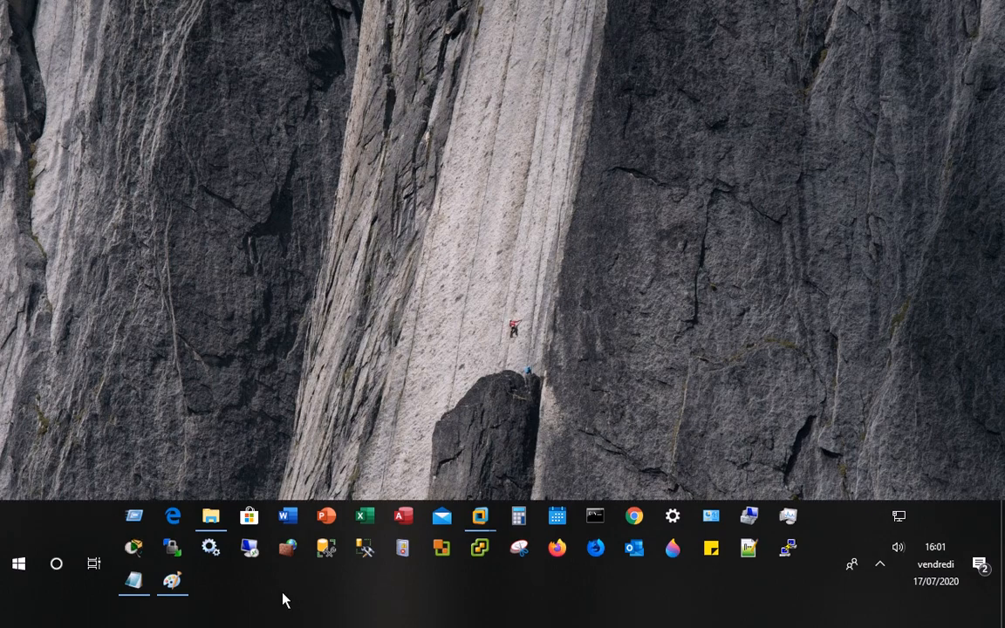
- Return to the 'Gestion des utilisateurs' notes and highlight step 7 about the template user account
key(alt+Tab)
click(331, 358)
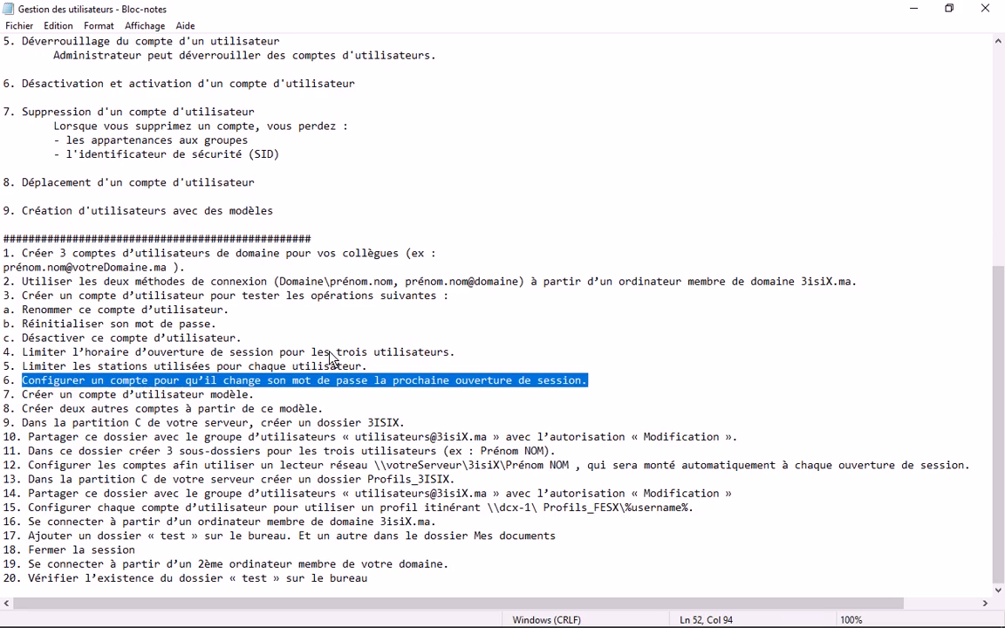
click(268, 398)
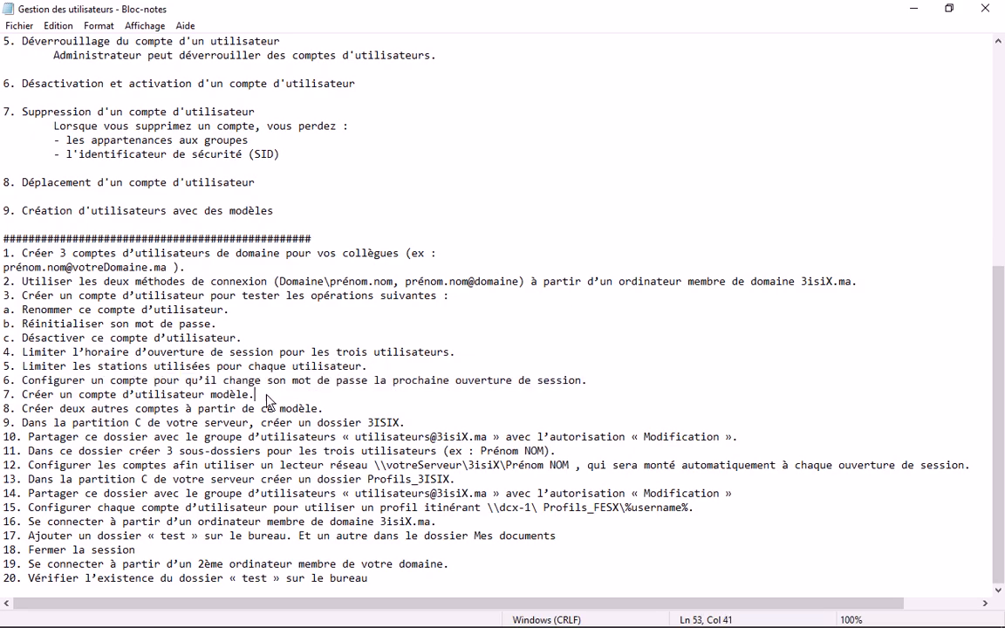
key(shift+Home)
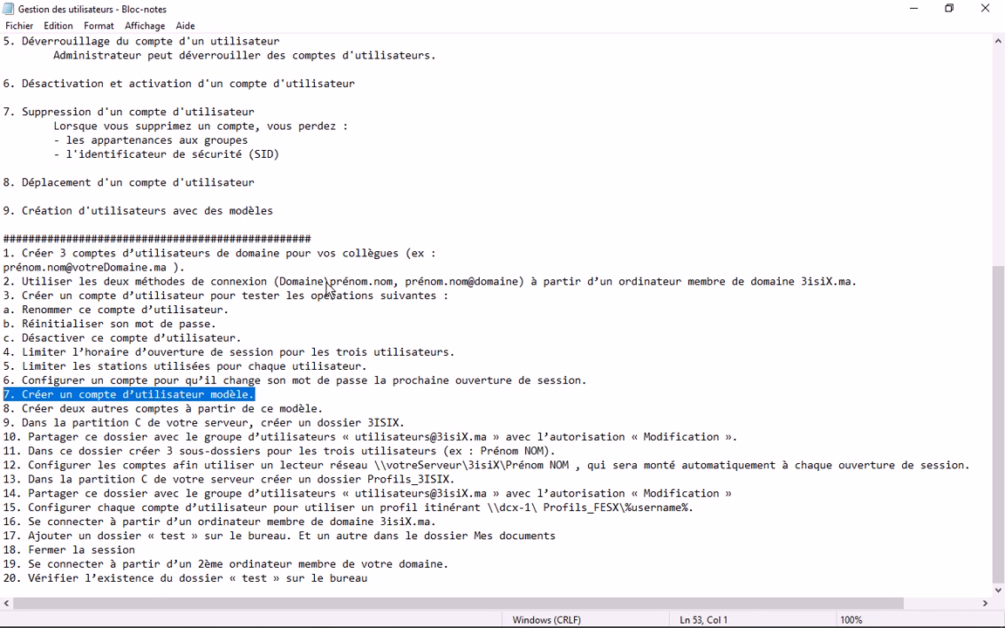
- On the domain controller, start a new user named 3ISI_template and fill in its logon name
mouse_move(268, 565)
mouse_move(501, 504)
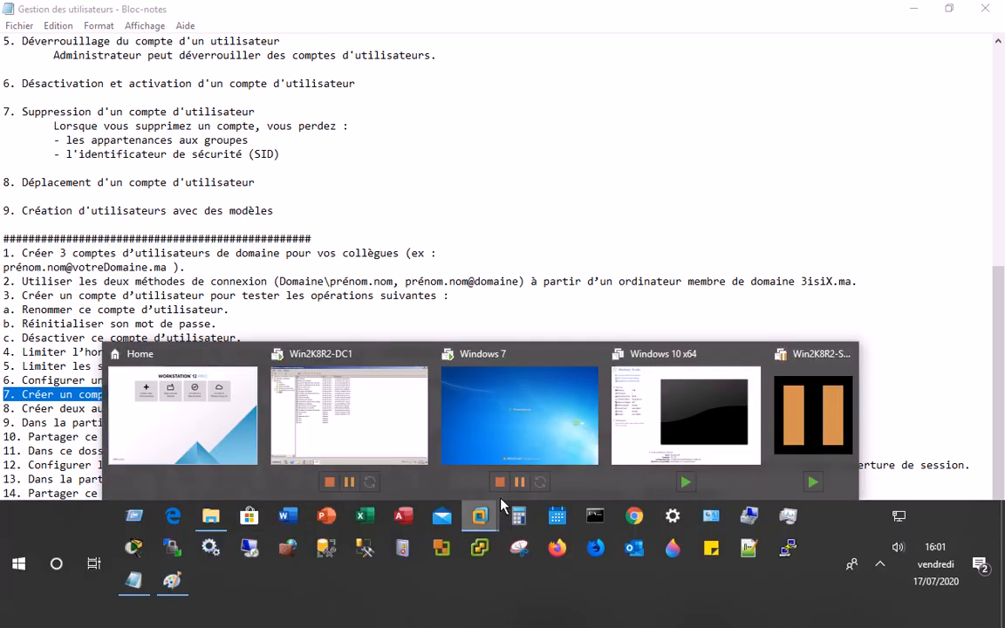
click(375, 429)
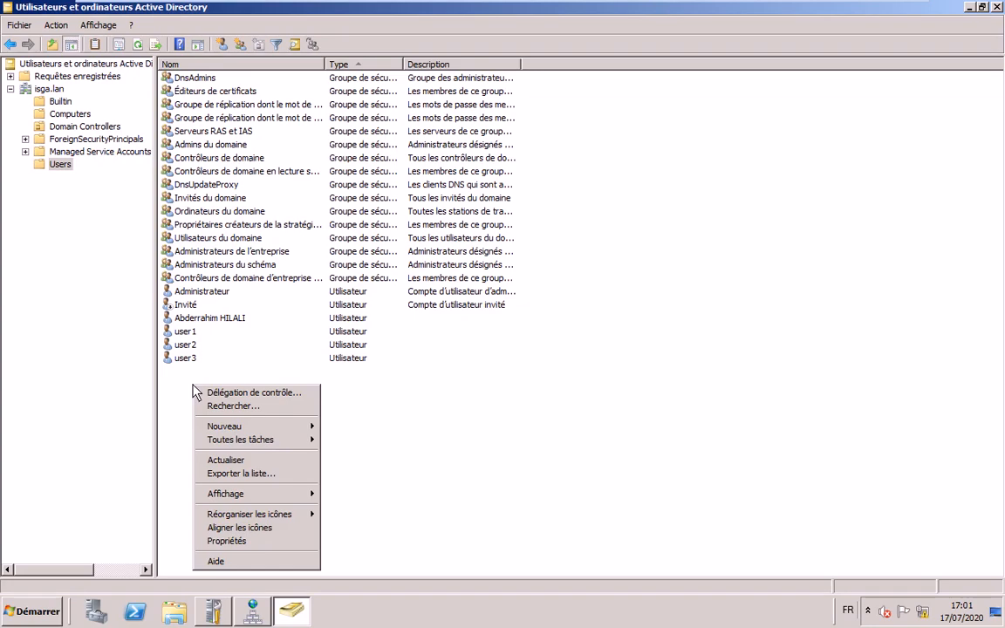
click(223, 45)
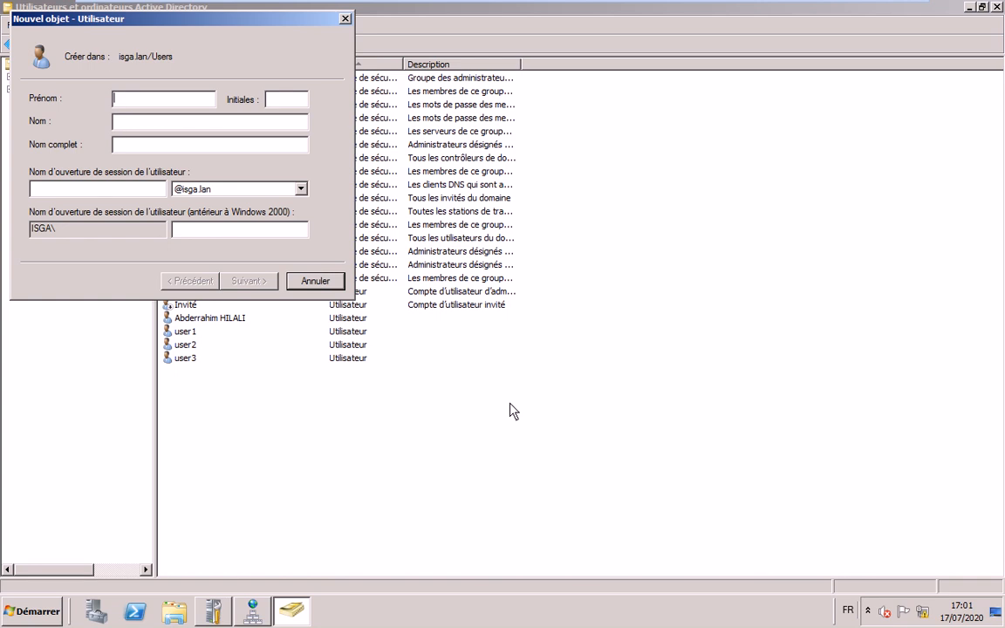
text(3ISI_templ)
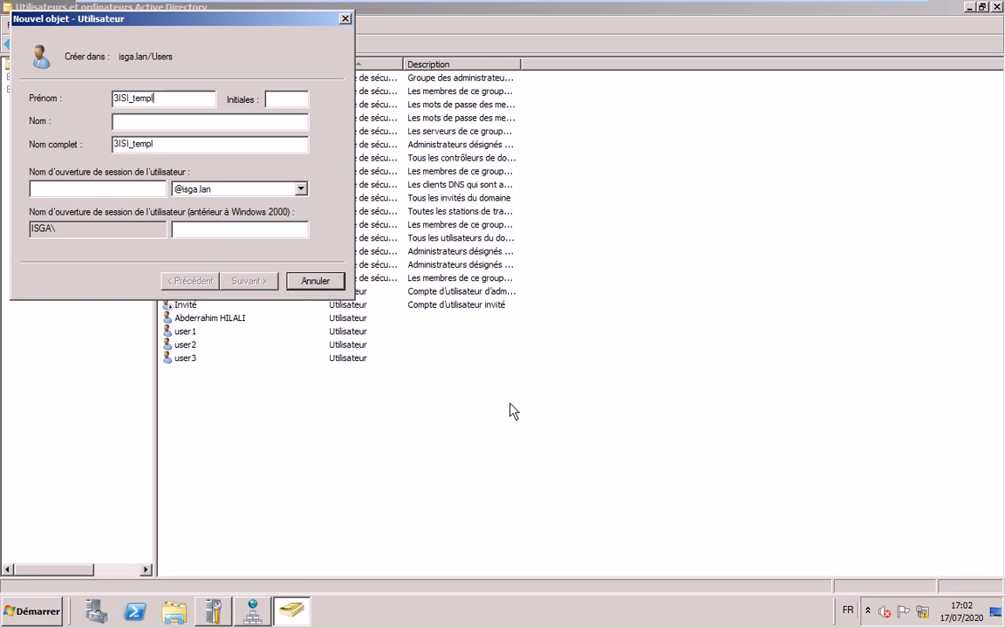
text(ate)
click(121, 191)
text(3sisi)
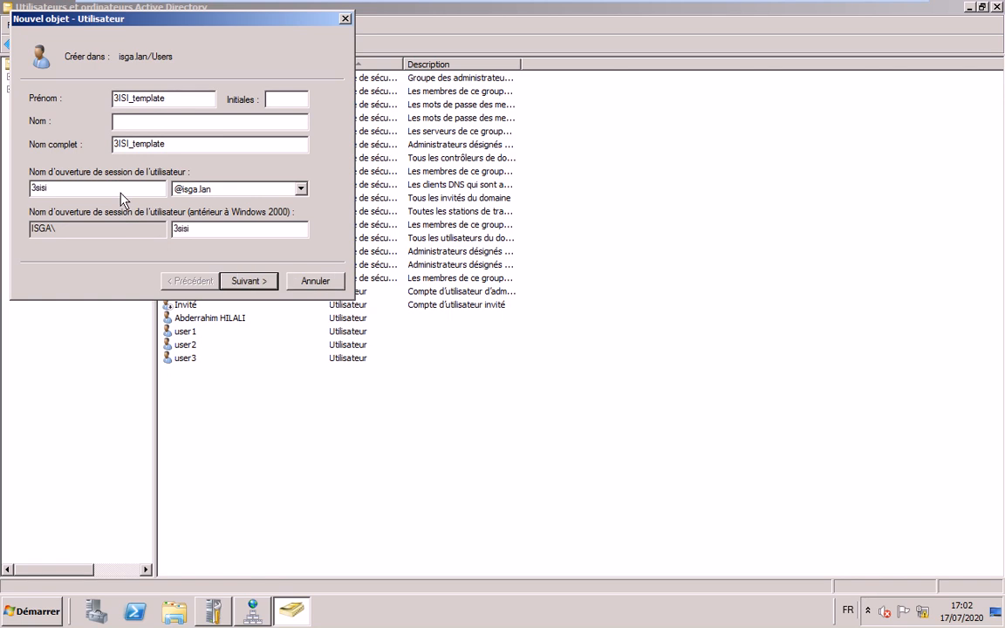
key(BackSpace)
key(BackSpace)
key(BackSpace)
key(BackSpace)
key(BackSpace)
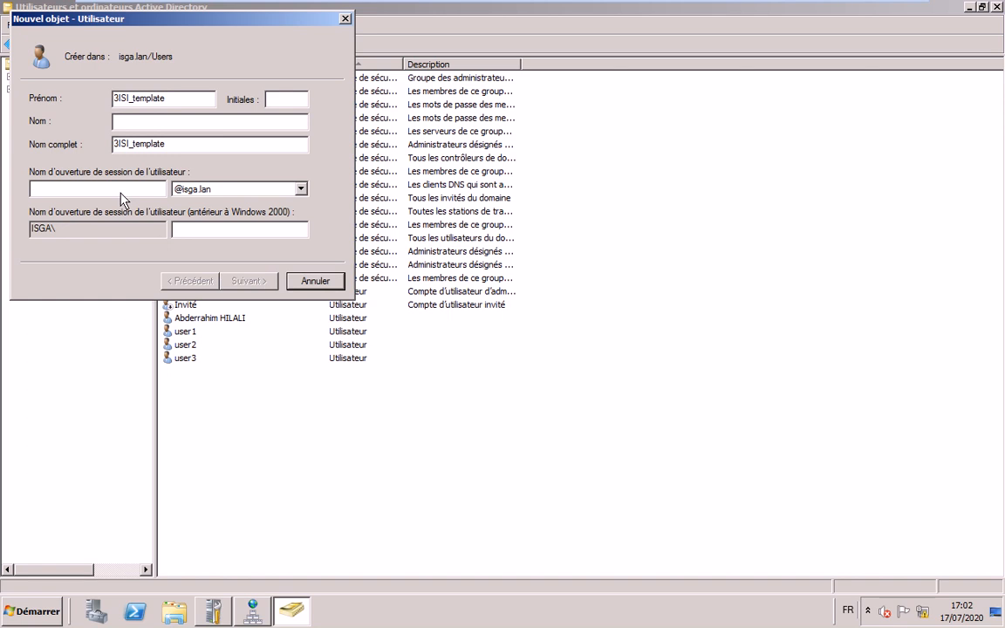
text(3)
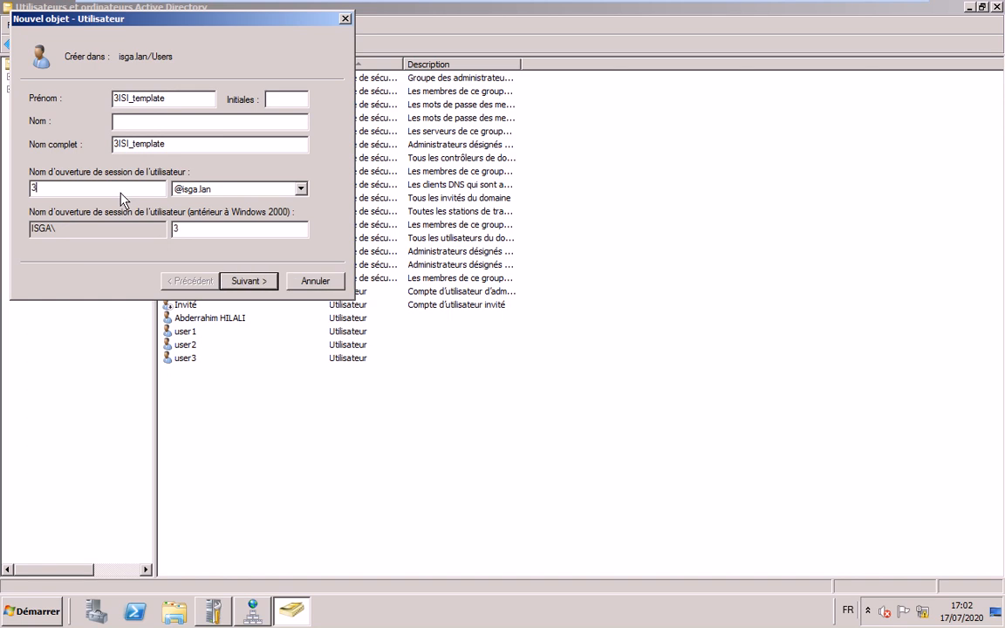
text(isi)
text(r)
text(em)
text(pla)
text(te)
- Untick 'must change password at next logon' and finish creating the 3ISI_template account
key(Return)
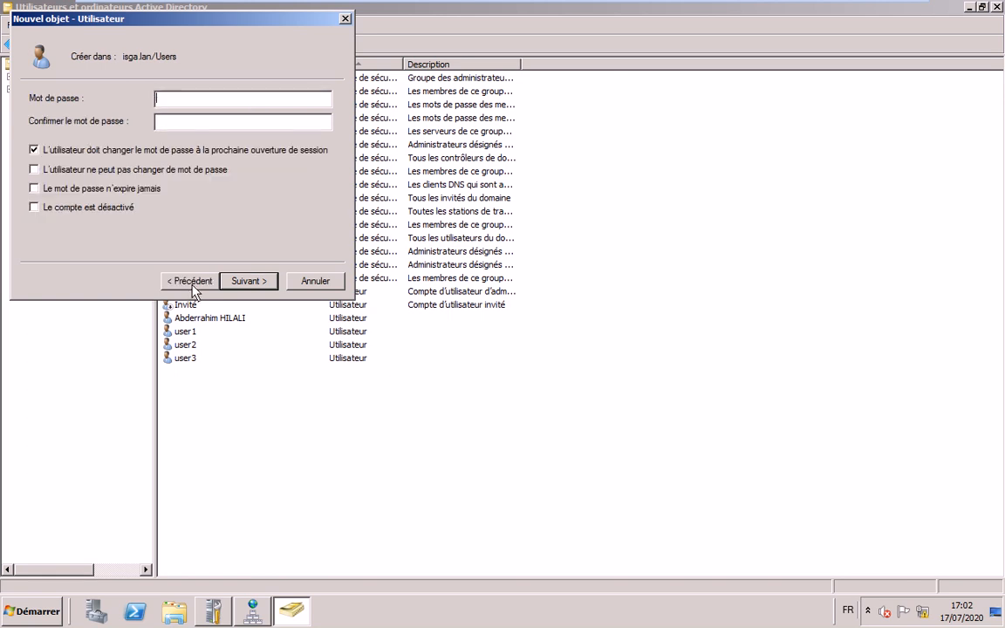
key(alt+u)
key(Return)
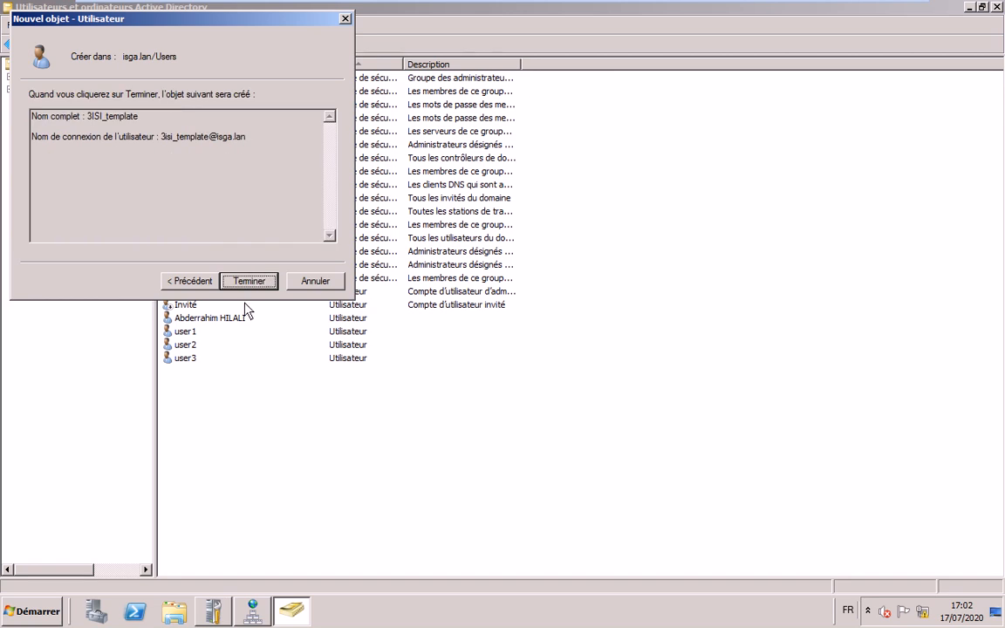
key(Return)
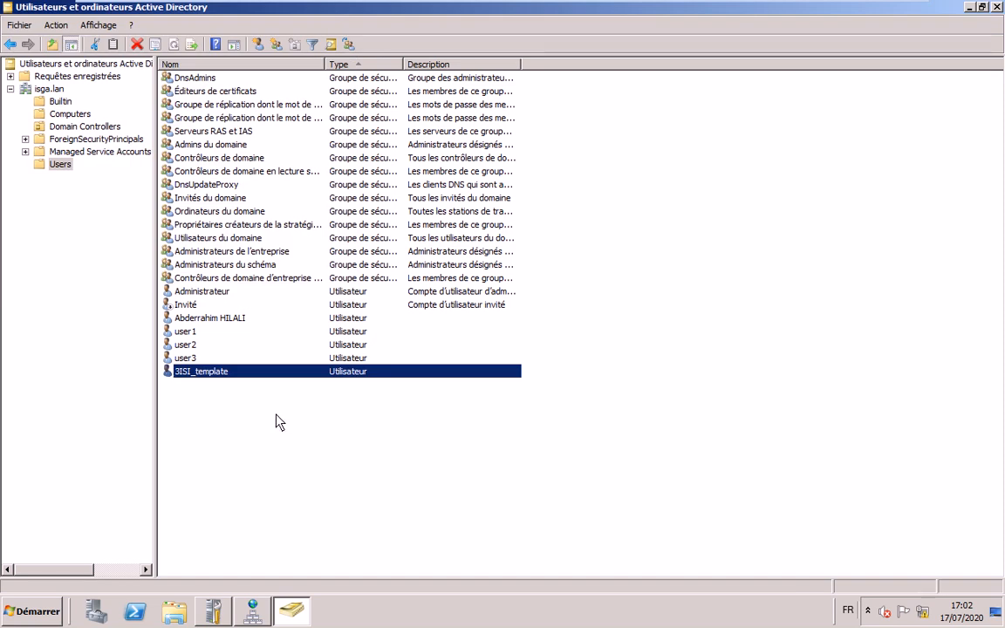
- Fill 3ISI_template's address: Ville nouvelle, box 3000, FES, DEP Onfo, postcode 35214
key(Return)
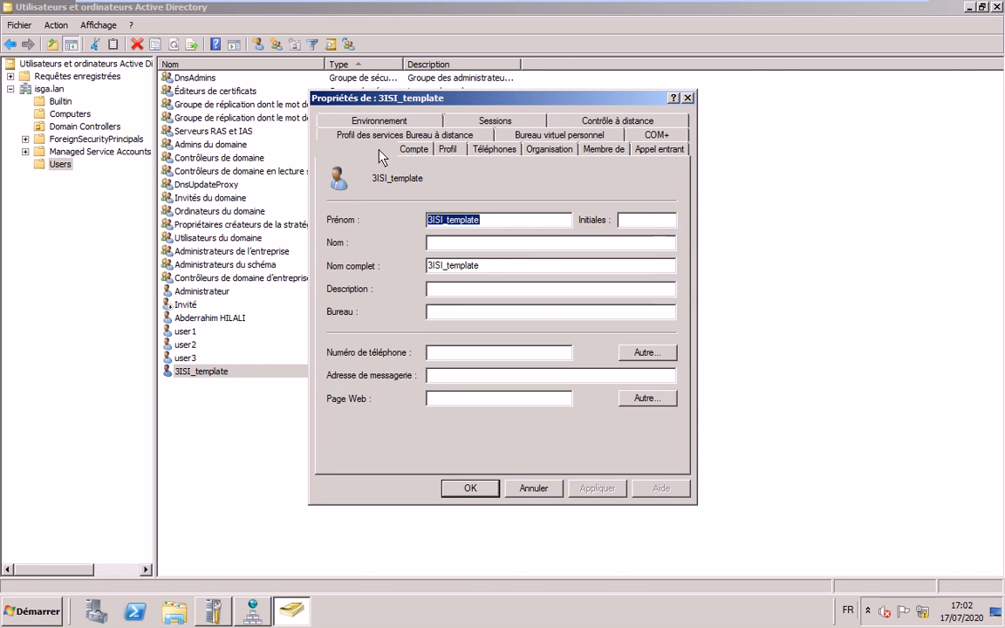
click(375, 148)
click(481, 199)
text(Ville nou)
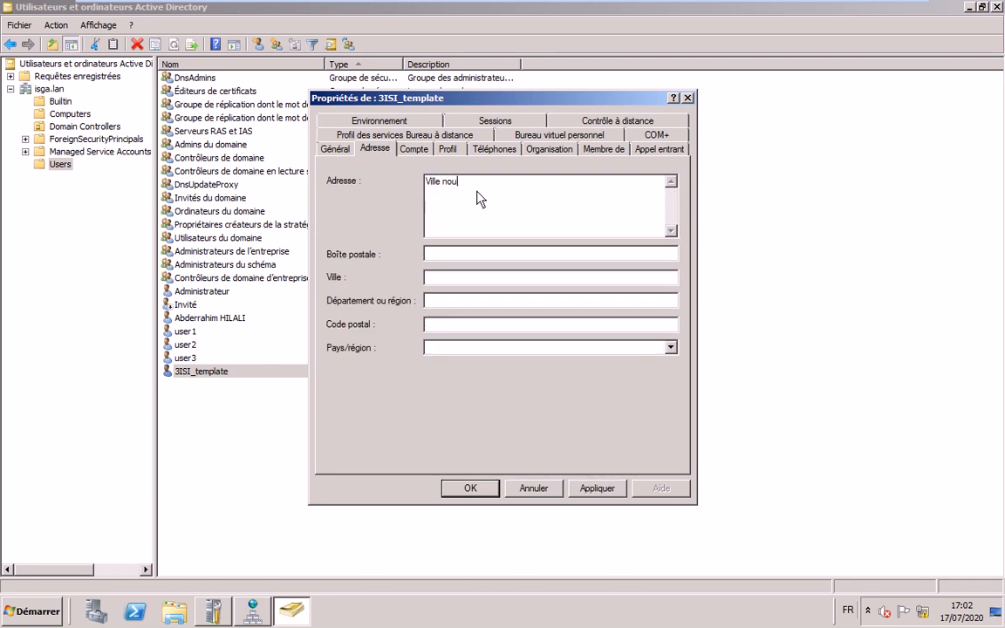
text(velle)
key(Tab)
text(3000)
key(Tab)
text(FES)
key(Tab)
text(DEP Onfo)
key(Tab)
text(35214)
key(Tab)
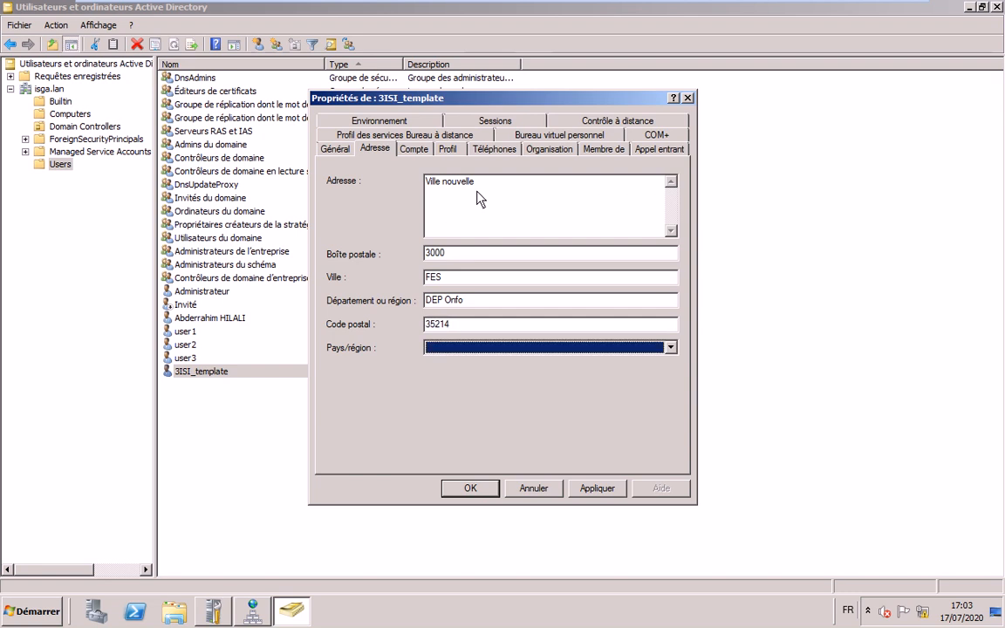
text(ffin)
- Set the office to Bureau 1, review the remaining tabs, and close the properties
click(336, 150)
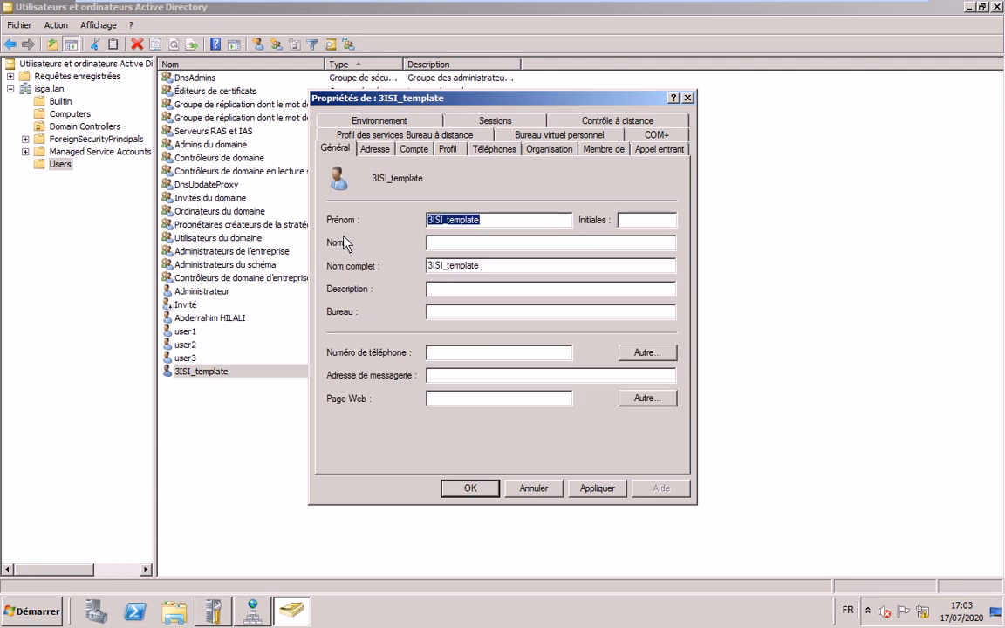
click(440, 314)
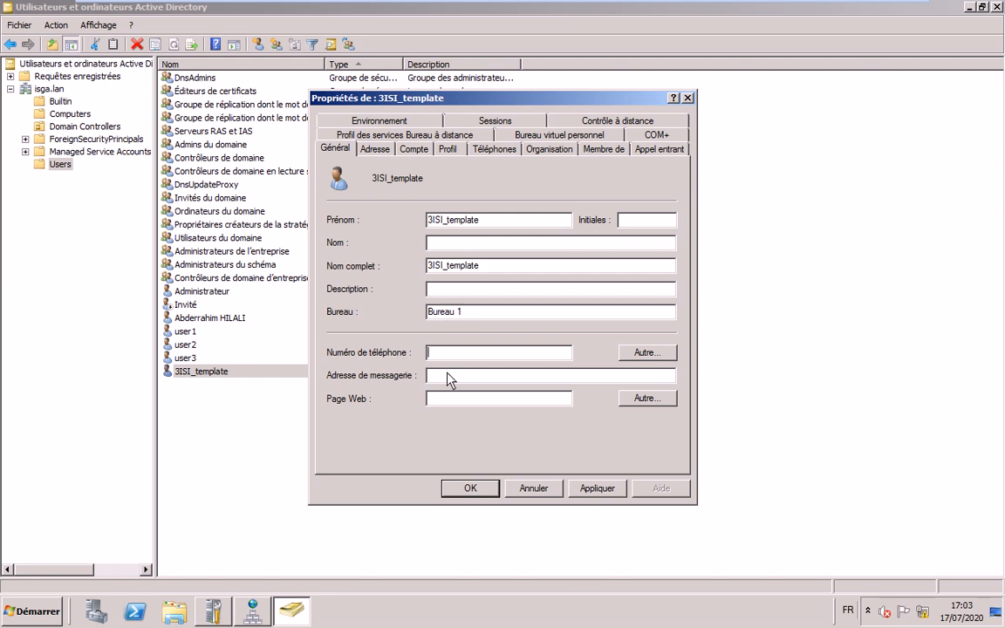
click(415, 150)
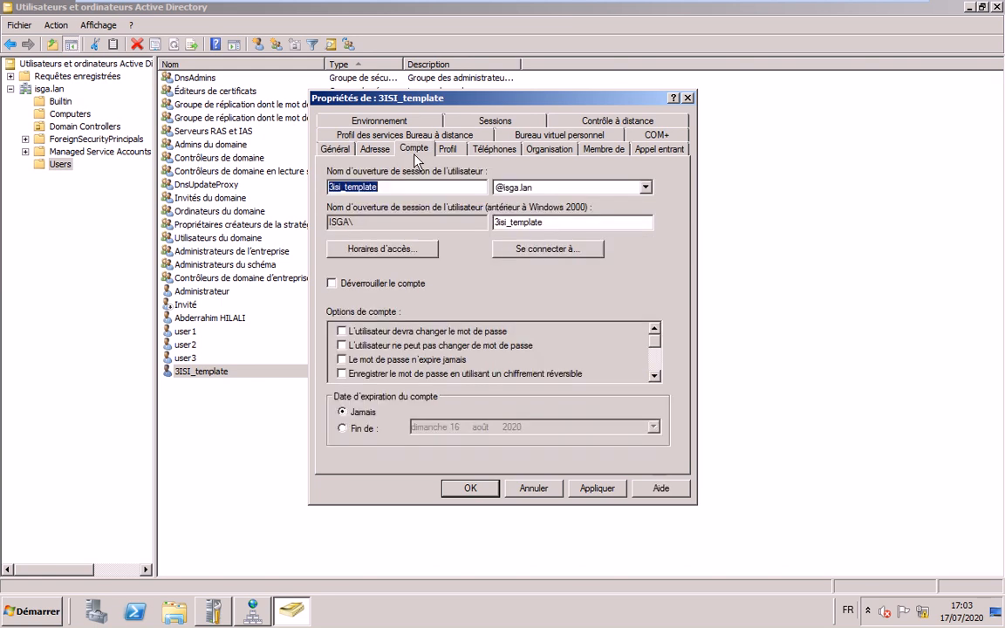
click(495, 149)
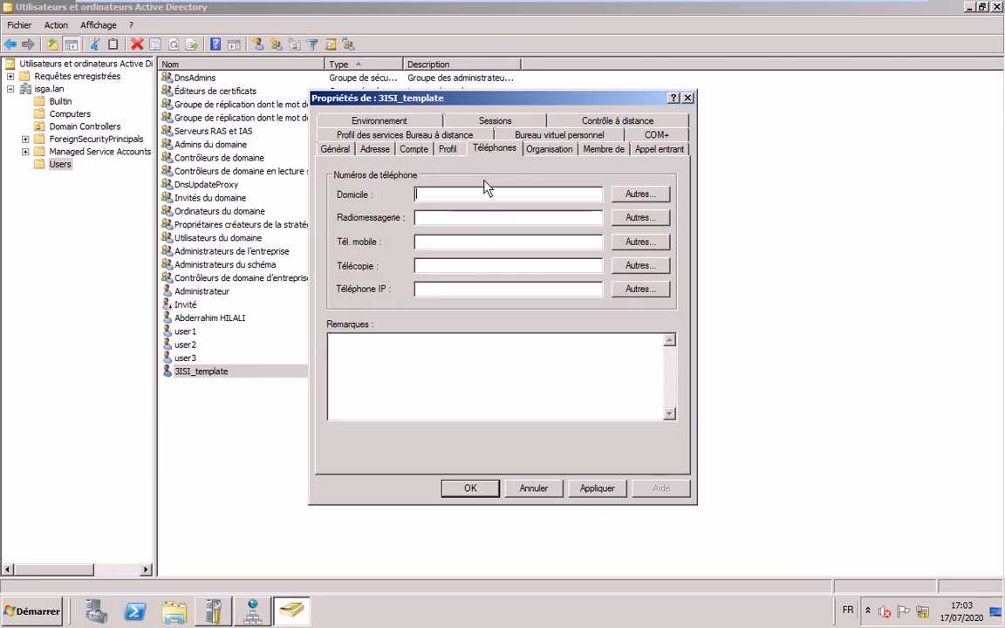
click(600, 149)
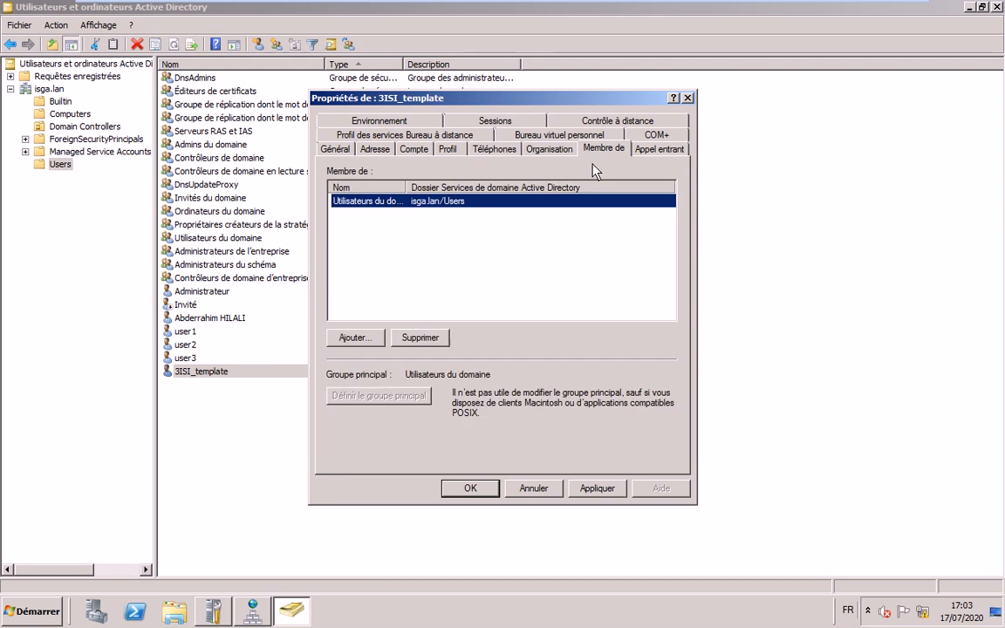
click(658, 150)
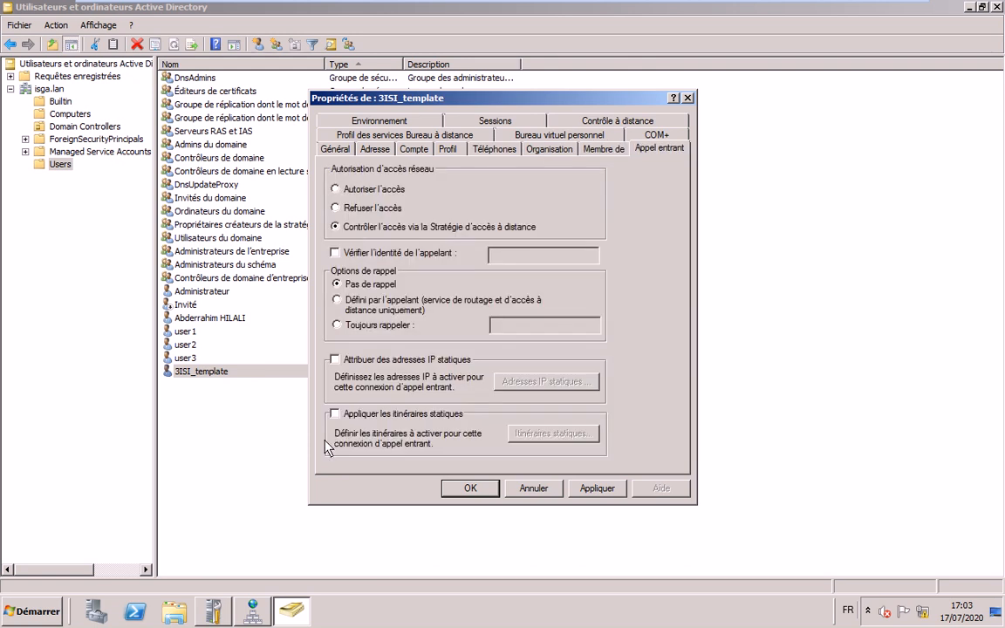
key(Escape)
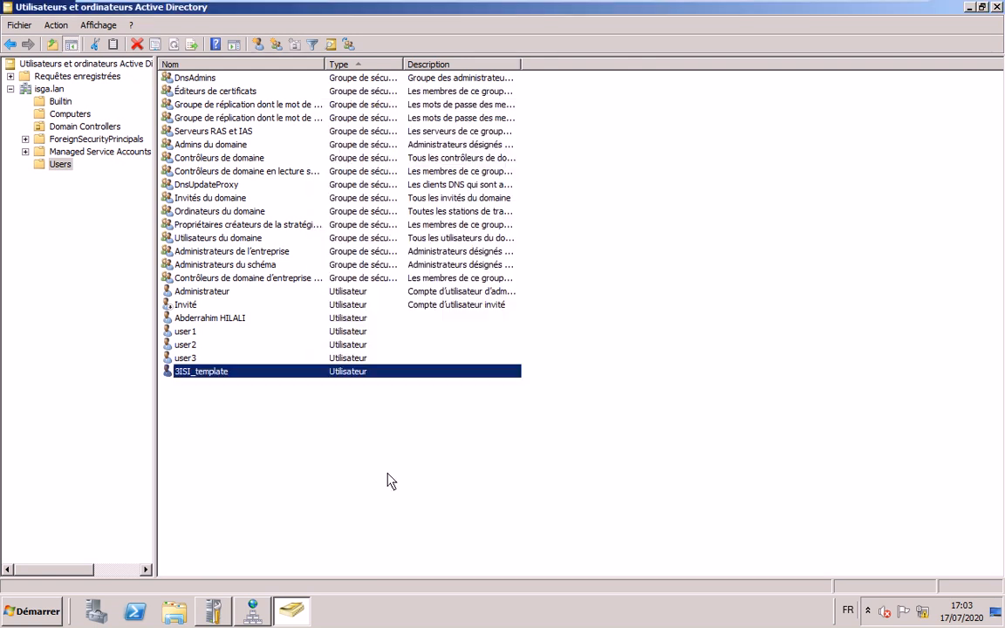
- Copy 3ISI_template into a new user test2 with logon test2 and its own password
right_click(218, 379)
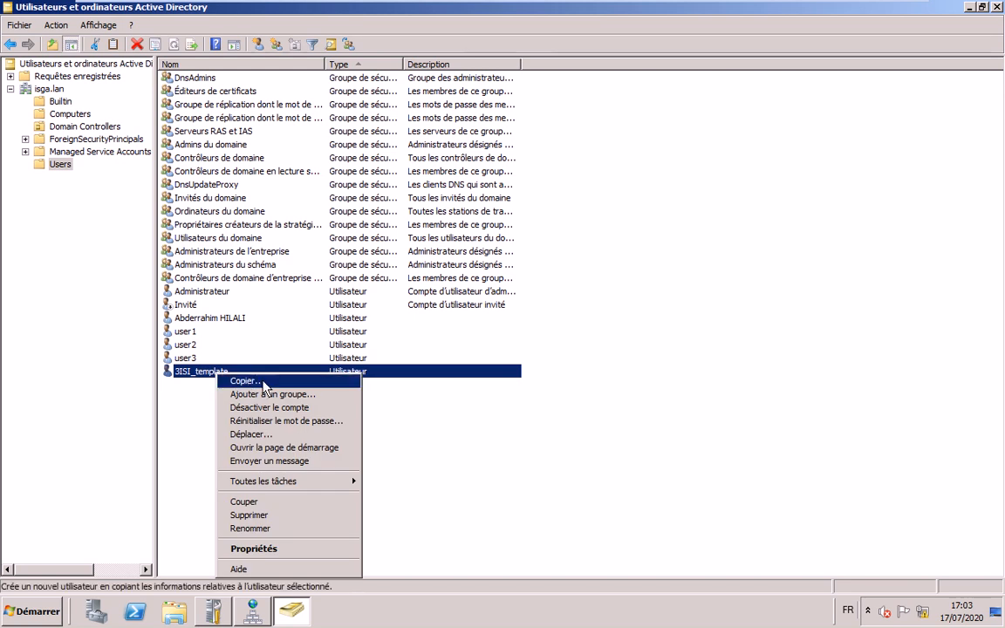
click(264, 384)
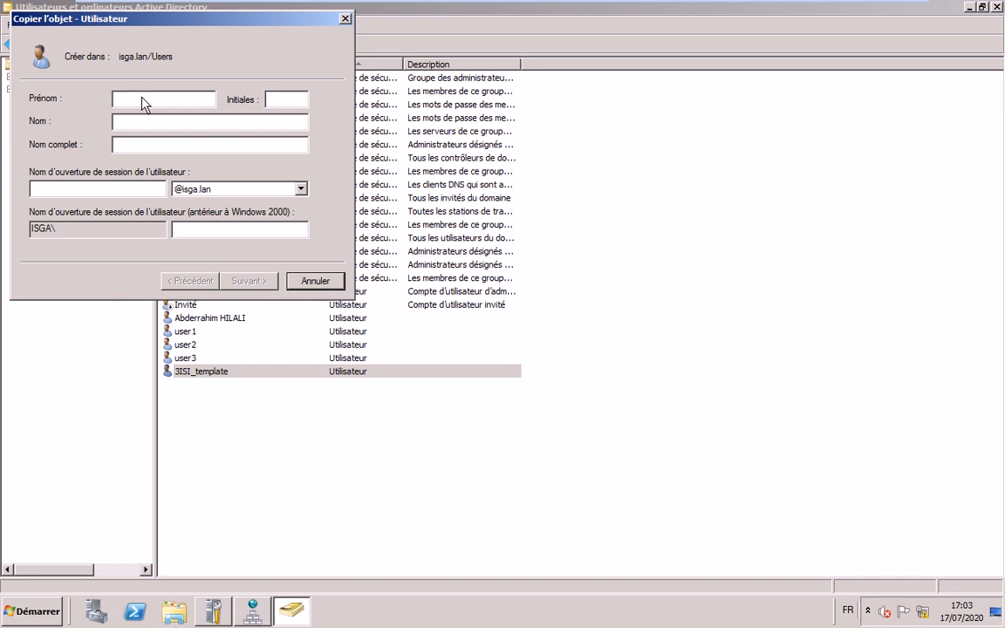
text(test2)
key(Tab)
text(te)
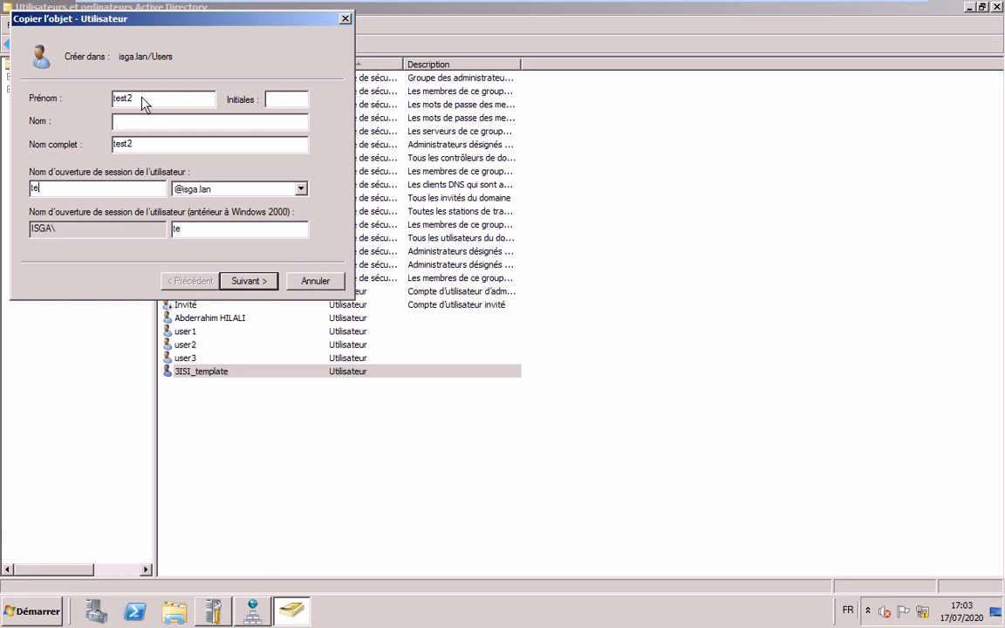
text(st2)
click(262, 281)
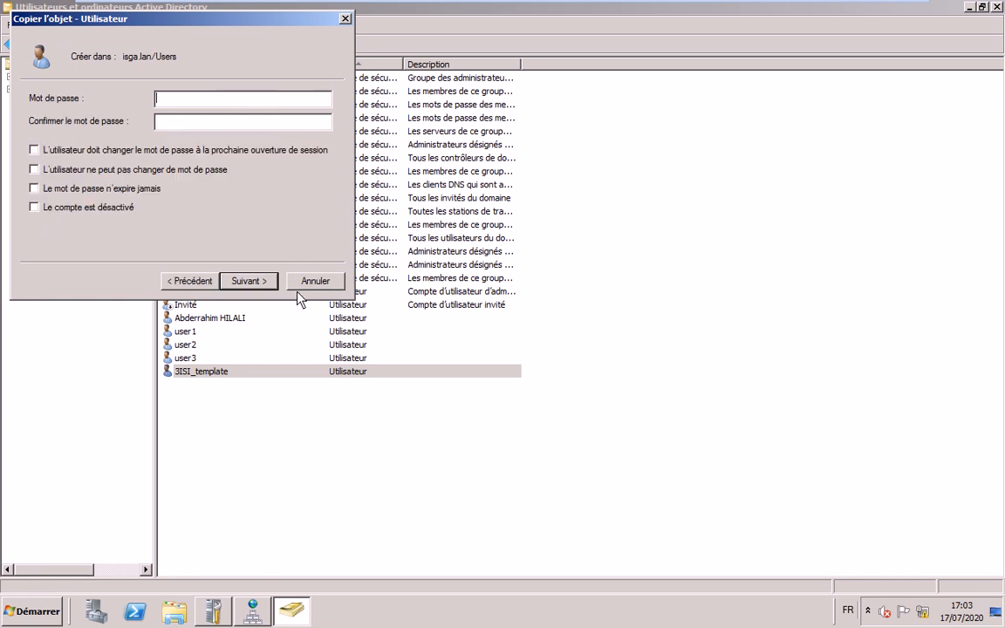
text(••••••••)
key(Tab)
text(••••••••)
key(Return)
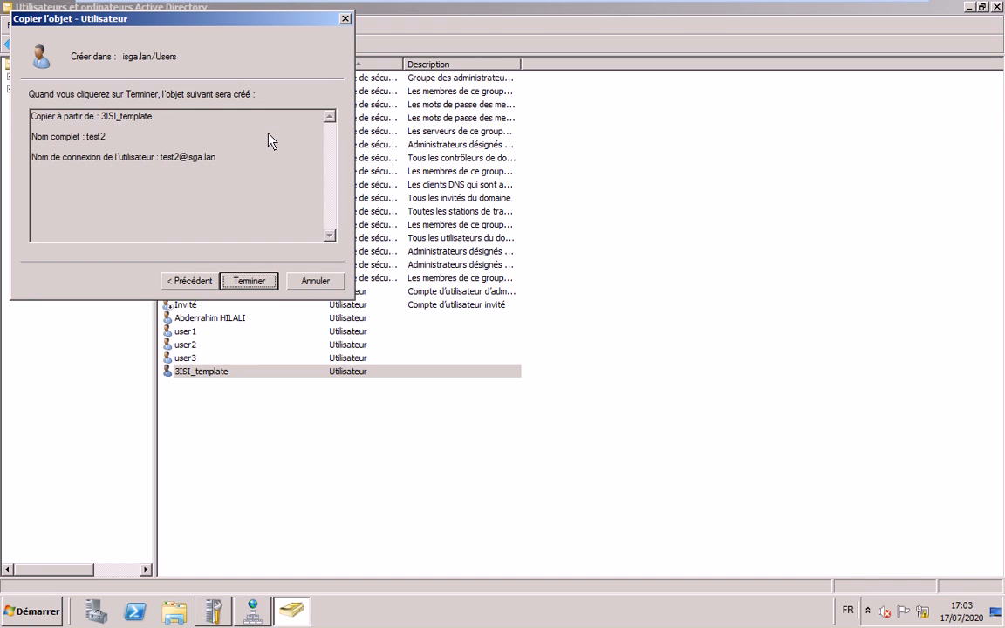
key(Return)
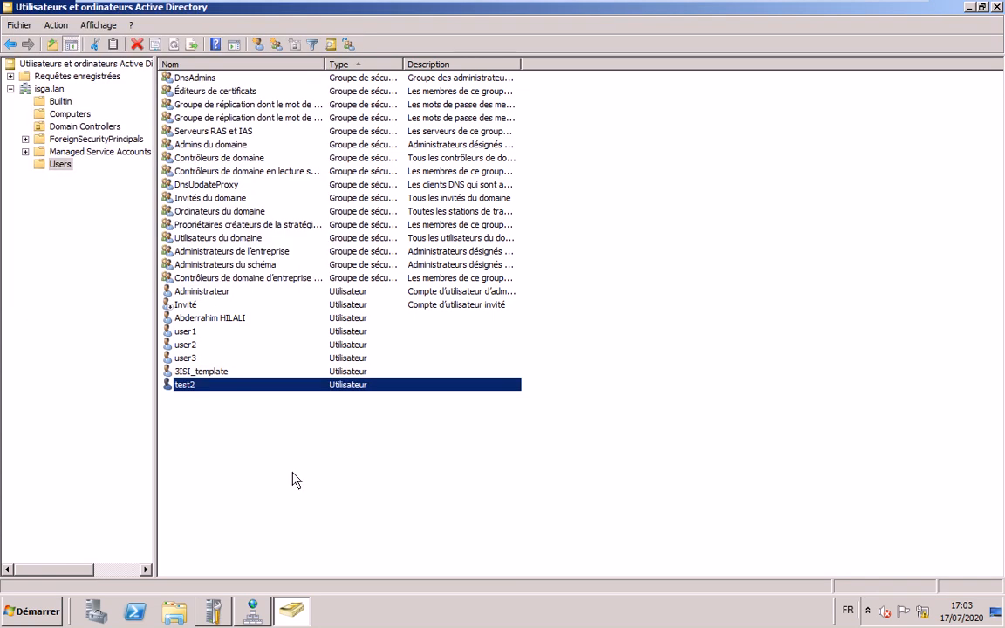
- Check that test2's Address tab shows the inherited FES address details
key(Return)
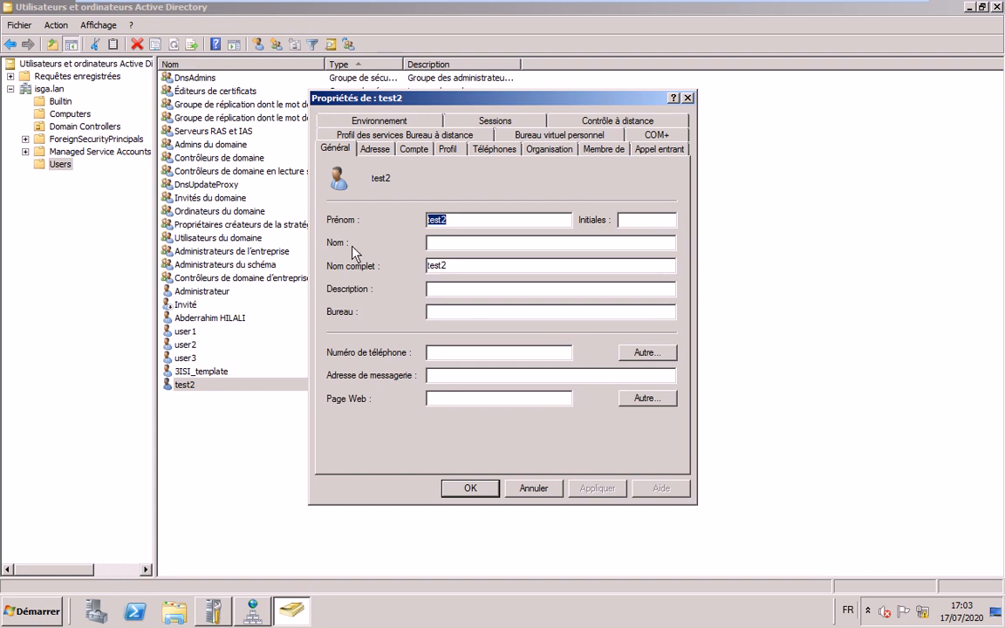
click(374, 148)
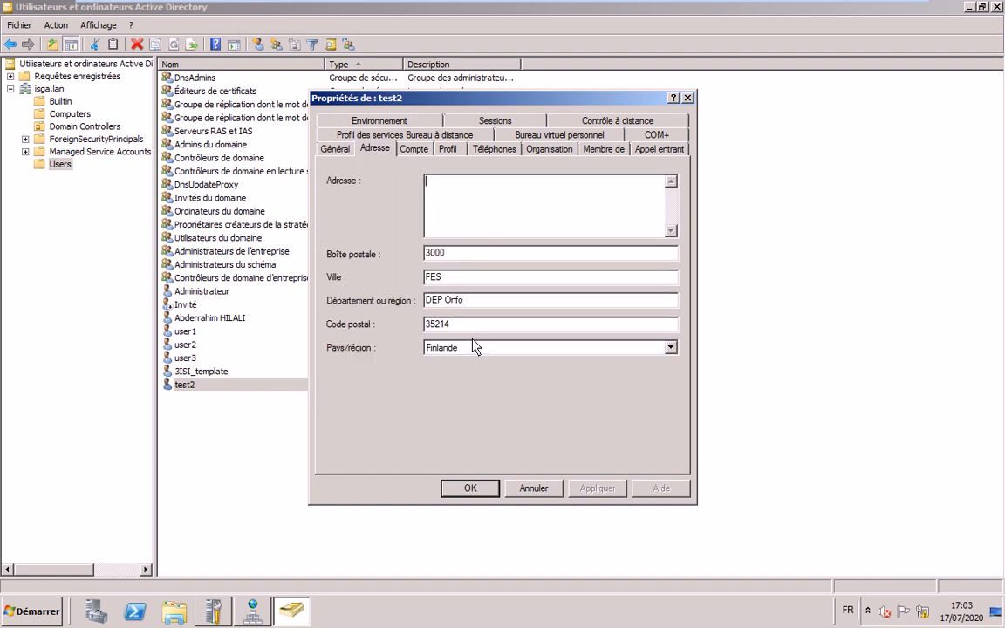
click(447, 272)
key(Tab)
key(Tab)
click(533, 488)
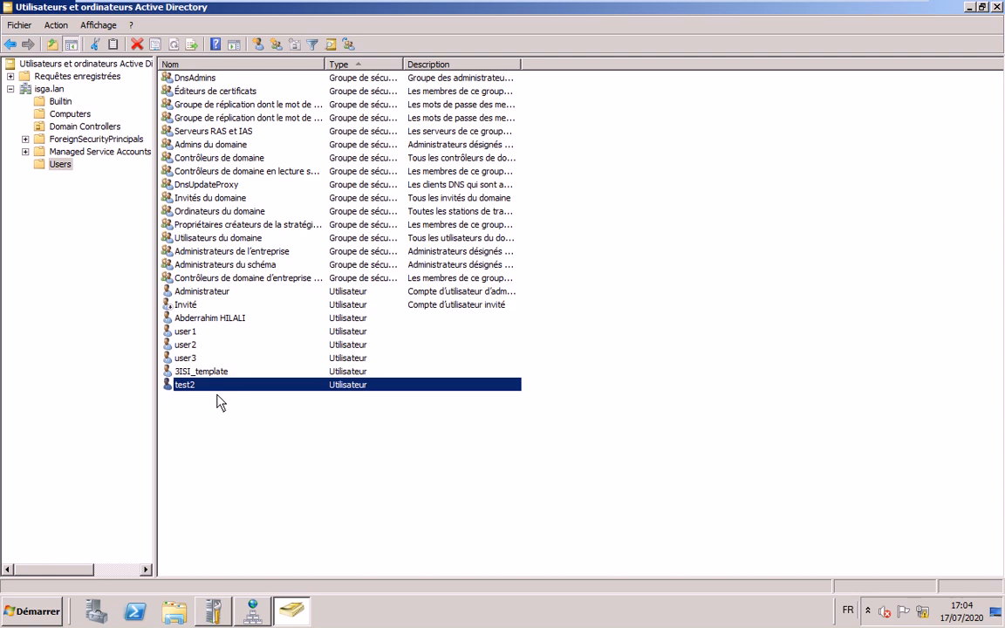
- Minimize the virtual machine to get back to the host's instructions
right_click(215, 395)
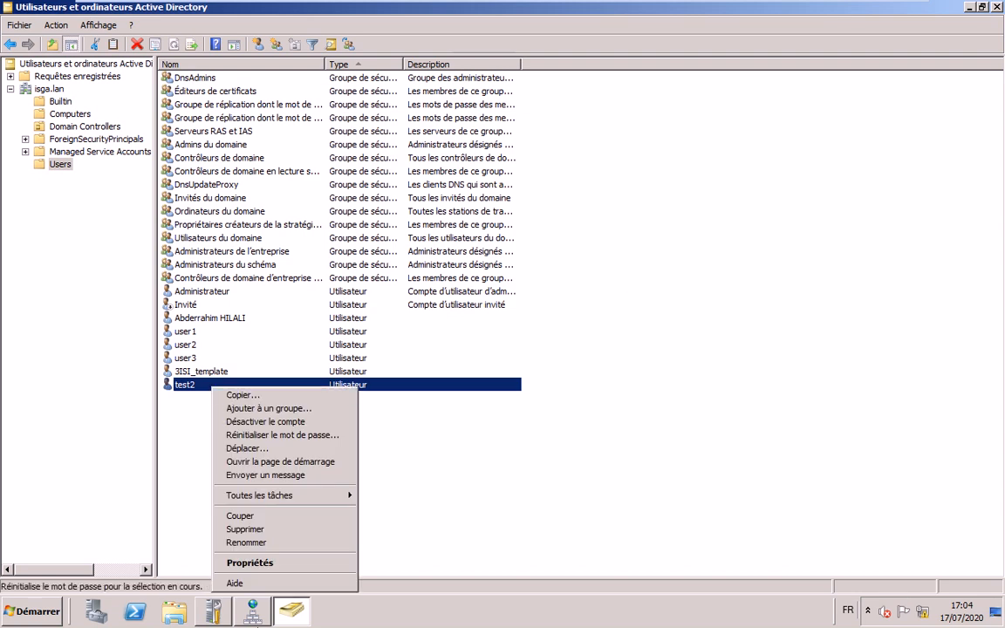
mouse_move(681, 9)
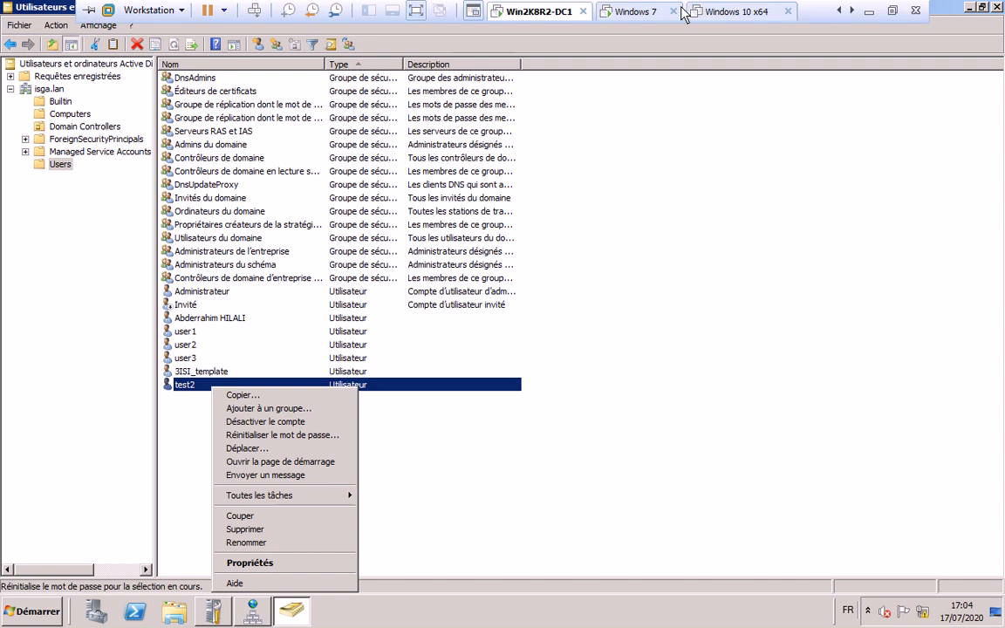
key(alt+Tab)
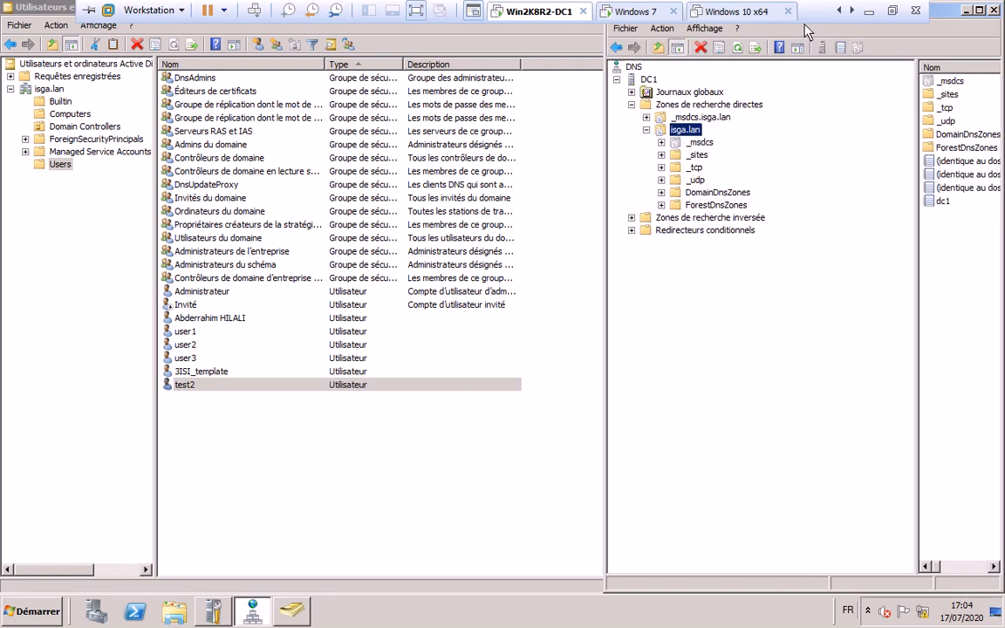
key(alt+Tab)
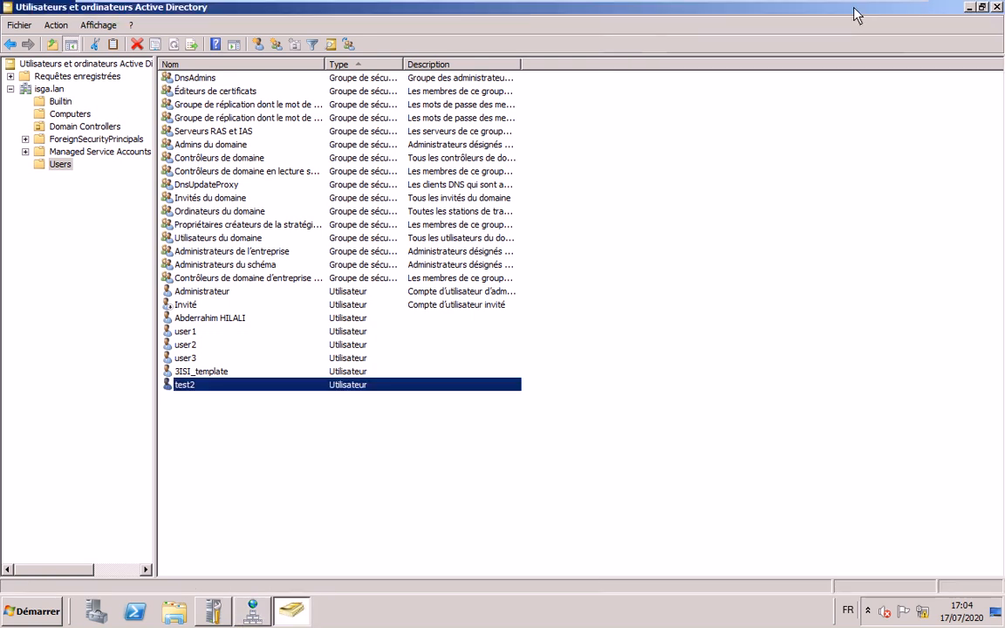
mouse_move(835, 9)
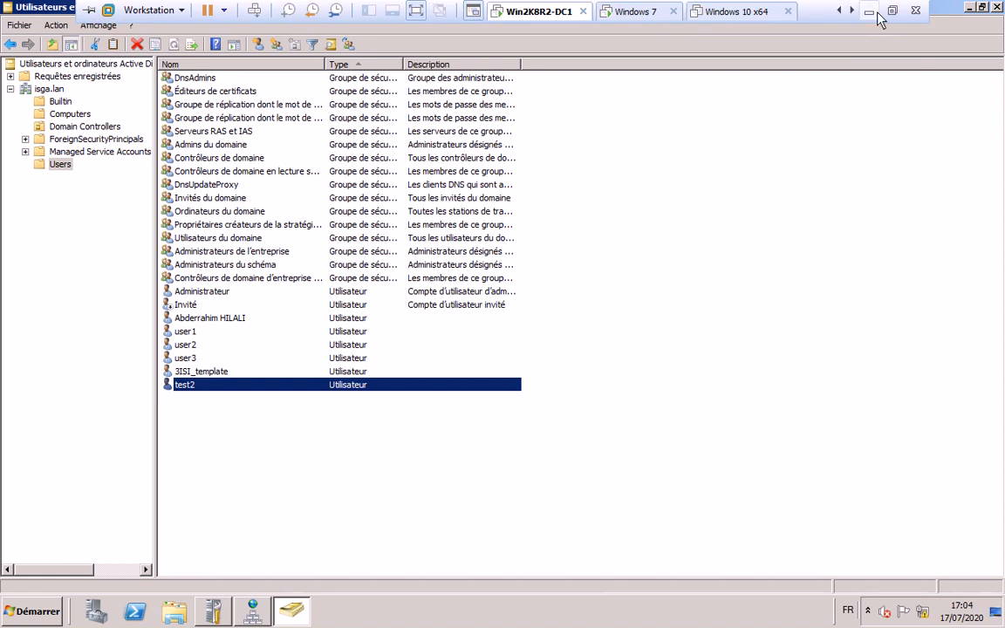
click(876, 12)
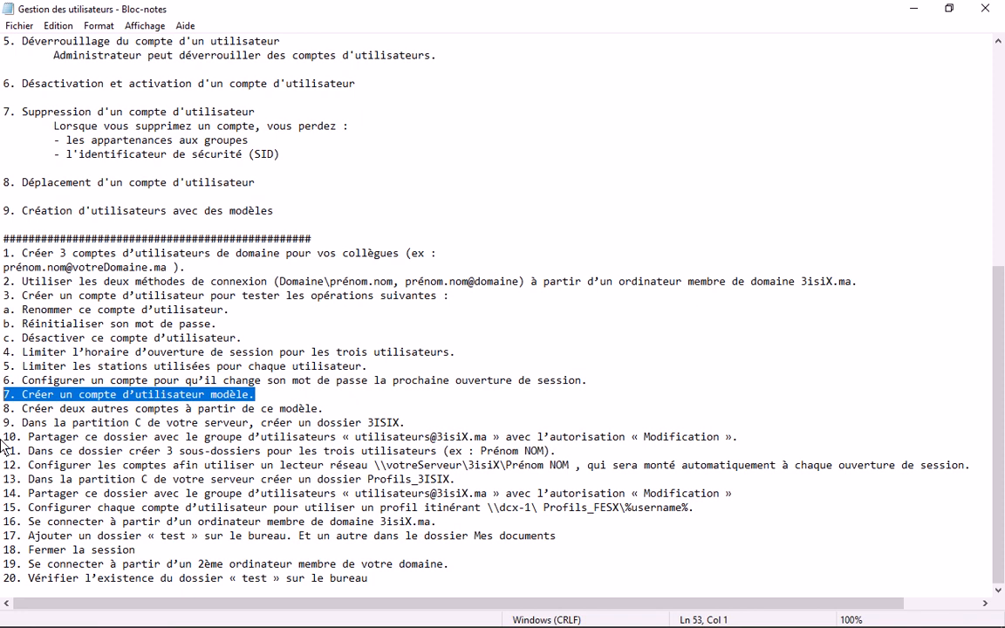
- Highlight step 9 about the 3ISIX folder on drive C, then bring up the domain controller's desktop
drag(22, 408, 345, 425)
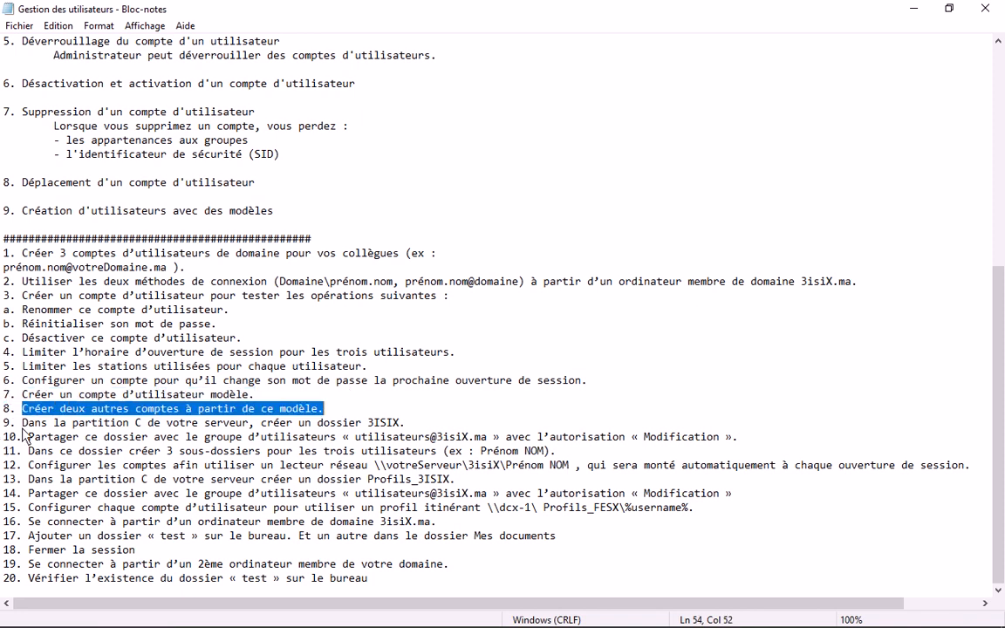
drag(21, 422, 406, 428)
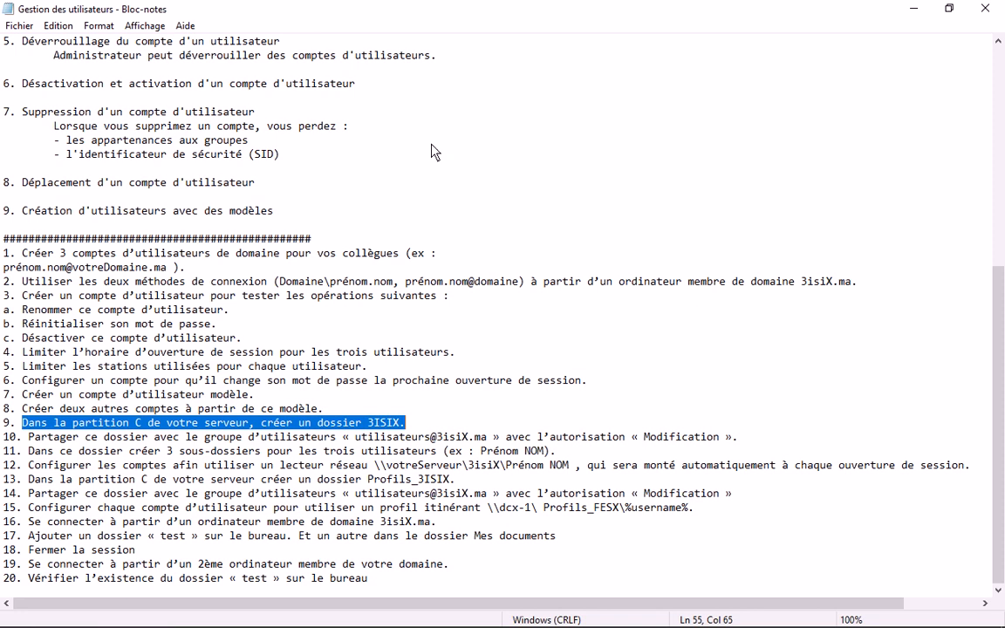
key(super+d)
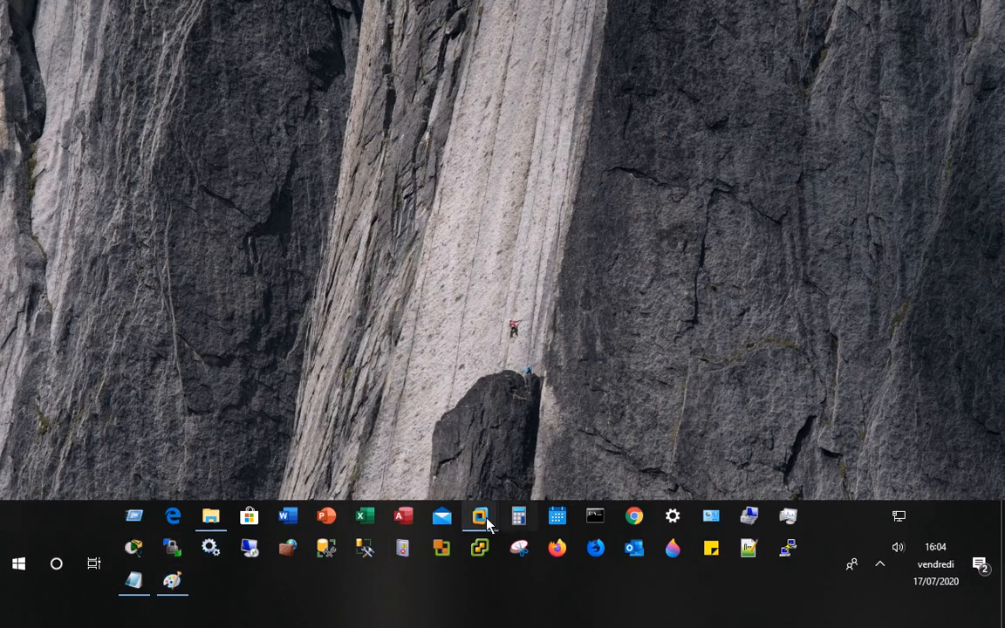
mouse_move(487, 523)
click(315, 440)
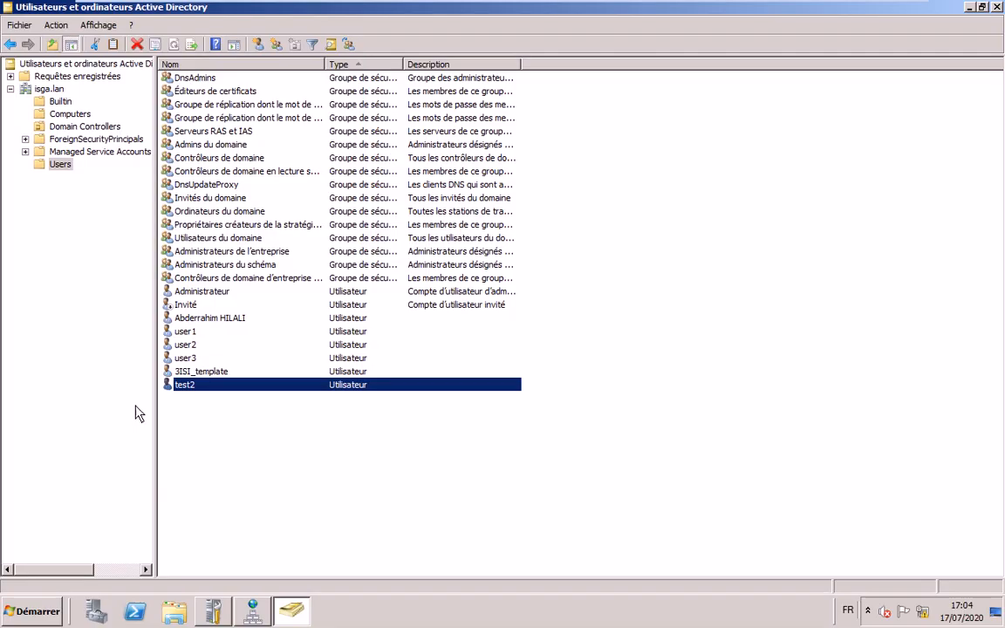
click(968, 8)
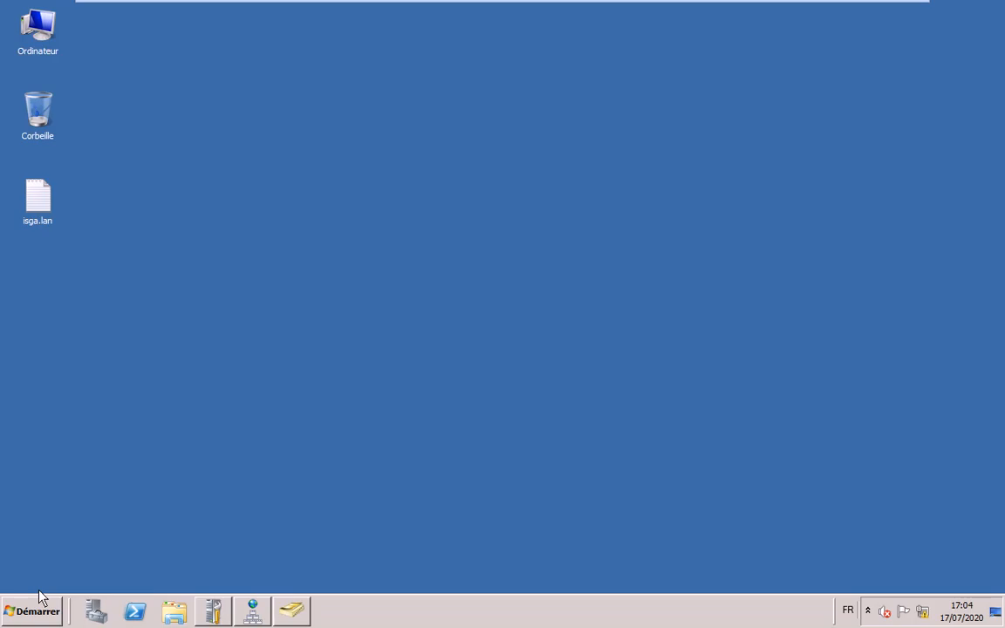
- Create a folder named 3ISI at the root of drive C in Explorer and open it
click(163, 617)
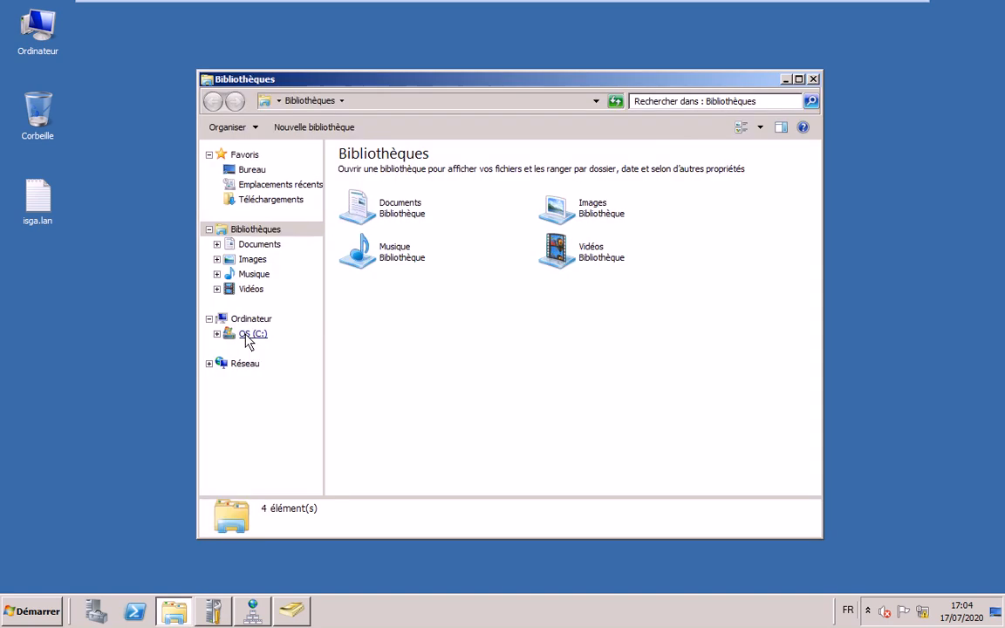
click(247, 335)
right_click(373, 279)
mouse_move(423, 400)
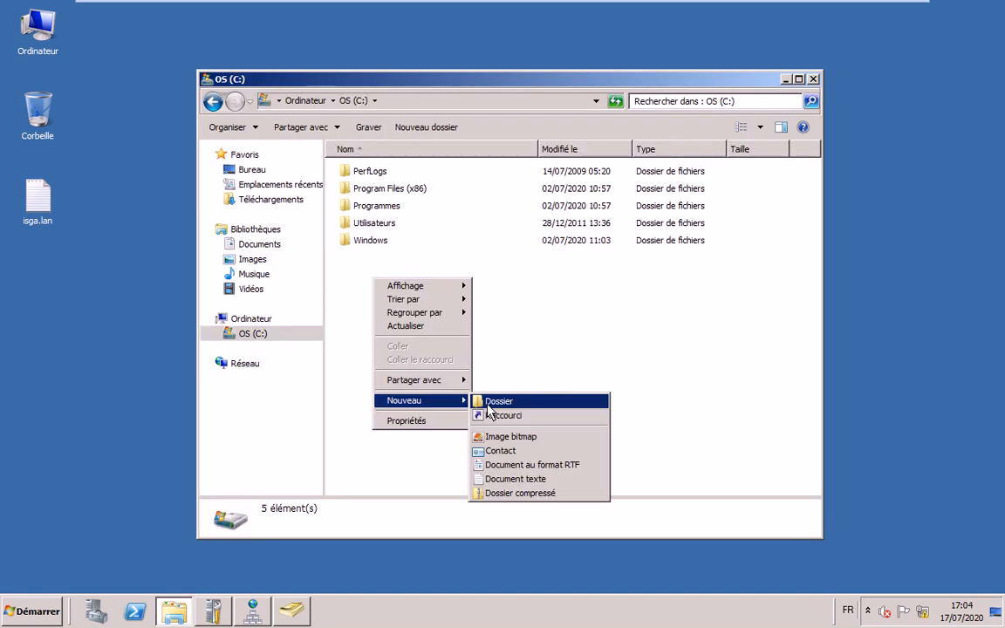
click(489, 403)
text(3)
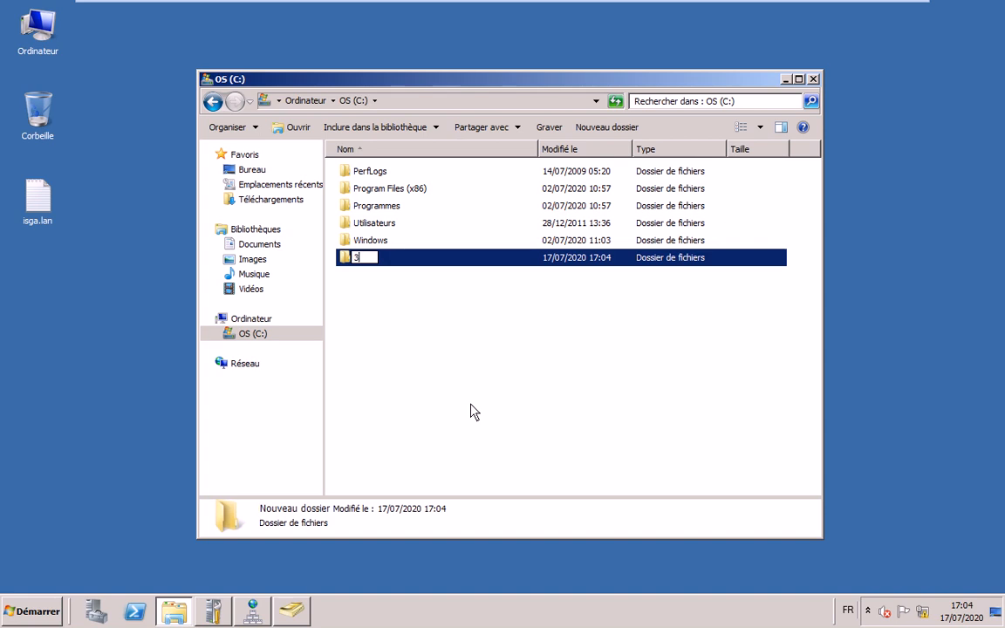
text(ISI)
key(Return)
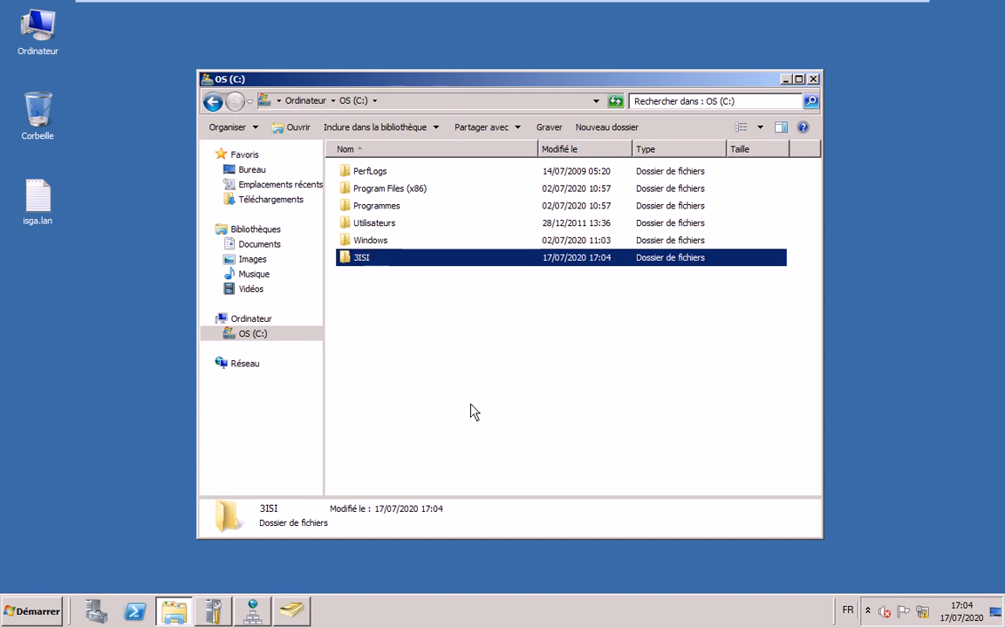
double_click(360, 259)
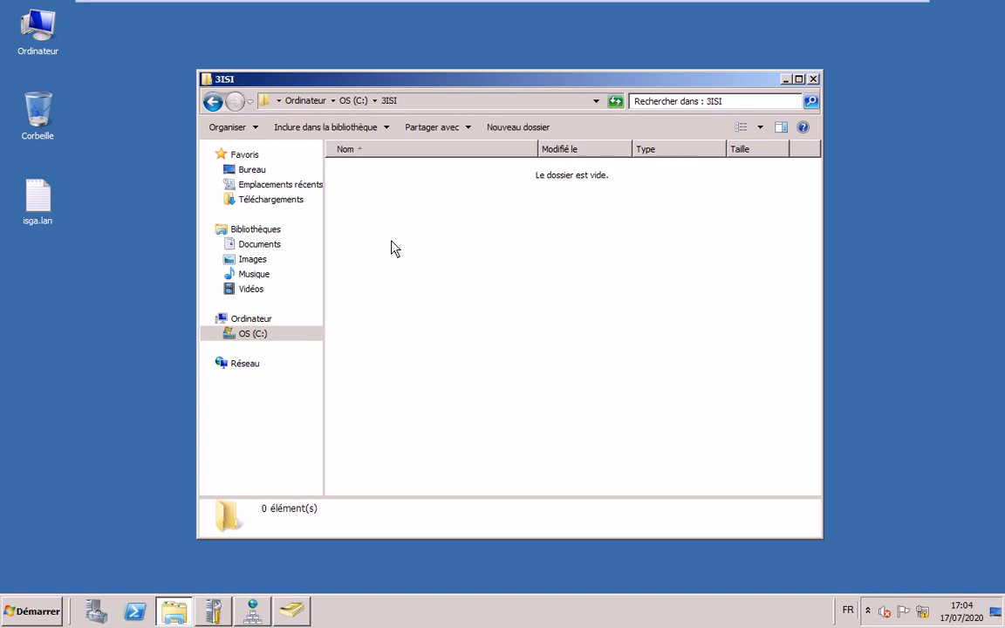
- Create two new subfolders inside 3ISI with temporary names
right_click(392, 248)
mouse_move(516, 400)
click(567, 401)
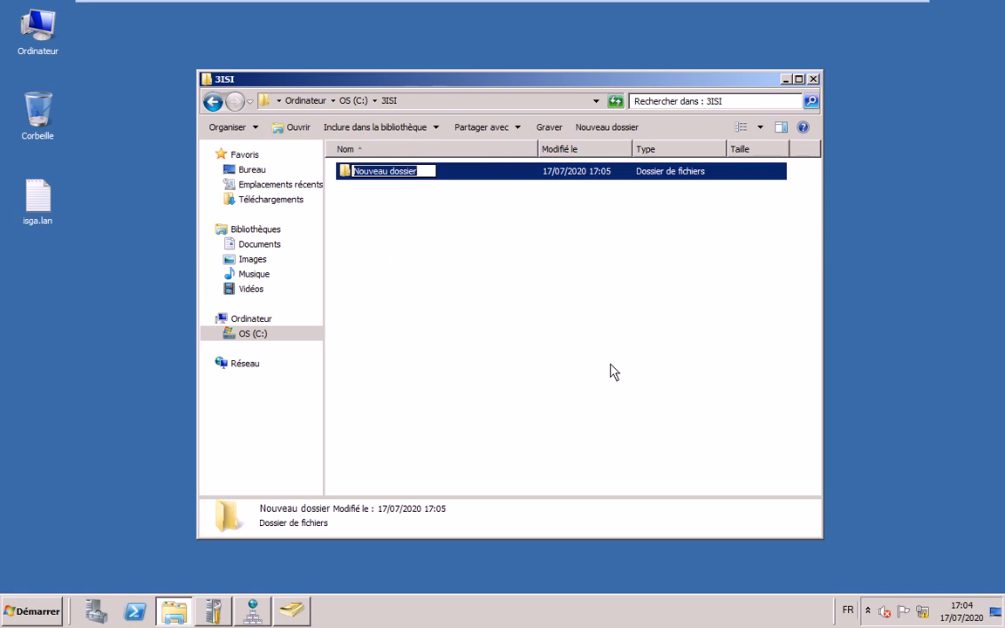
text(Ahm)
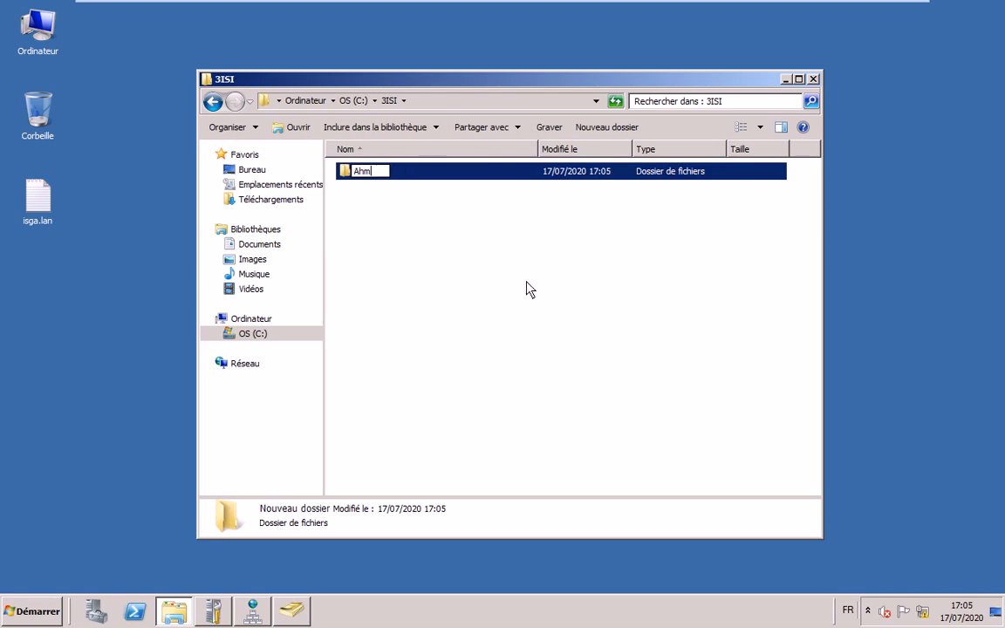
text(ed)
key(Return)
click(395, 232)
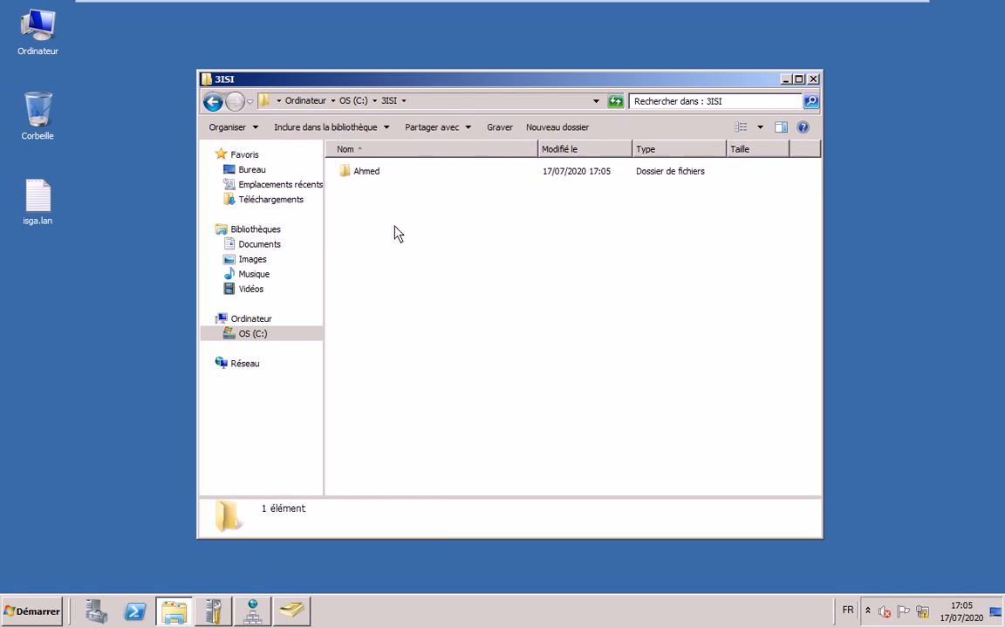
right_click(396, 229)
mouse_move(489, 382)
click(613, 384)
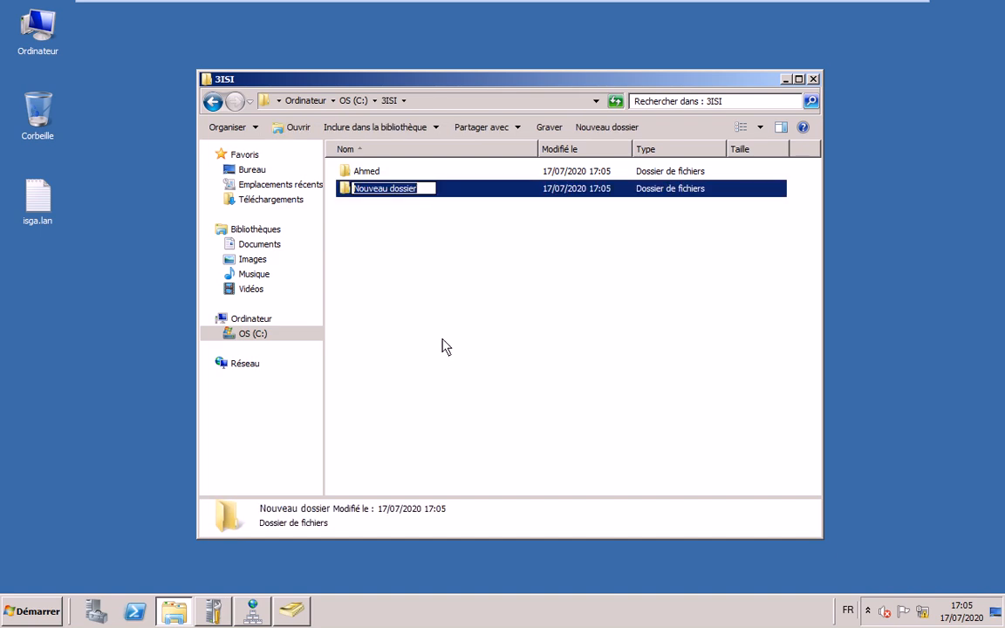
text(Khalil)
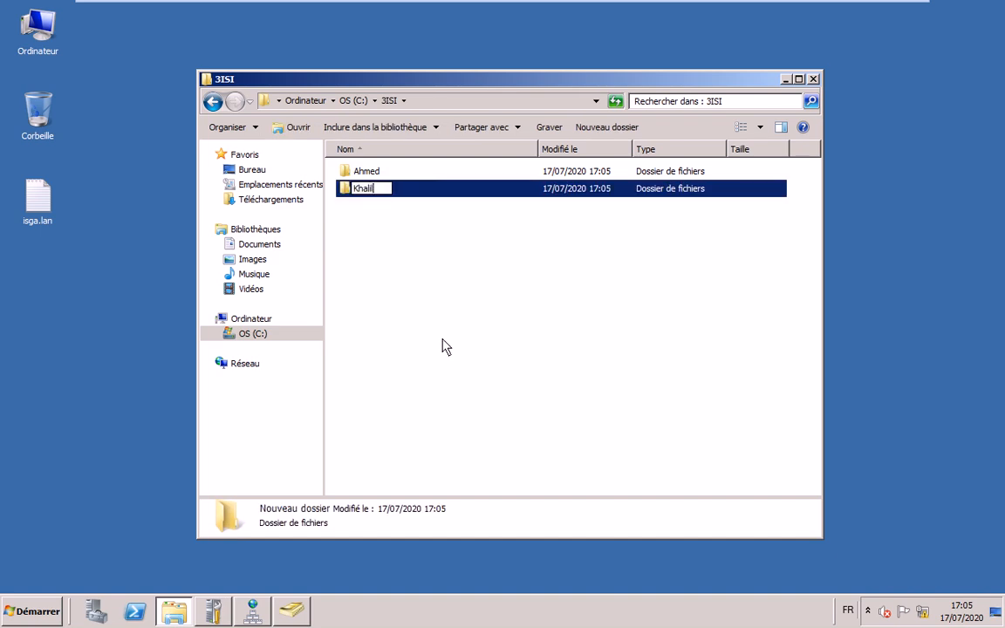
key(Return)
click(445, 347)
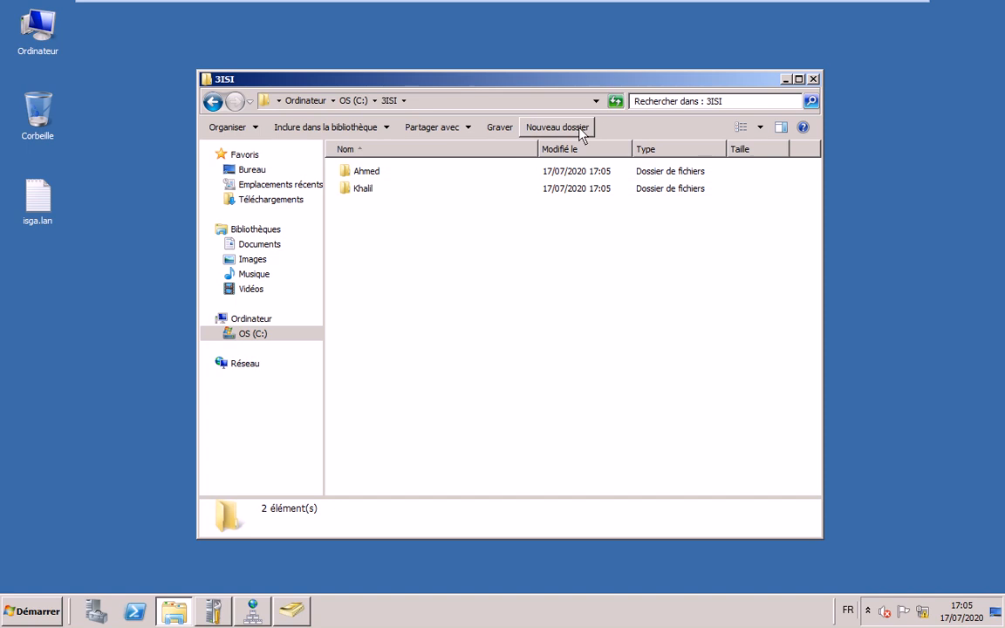
- Rename the two subfolders User1 and User2, then go back up to drive C
click(390, 173)
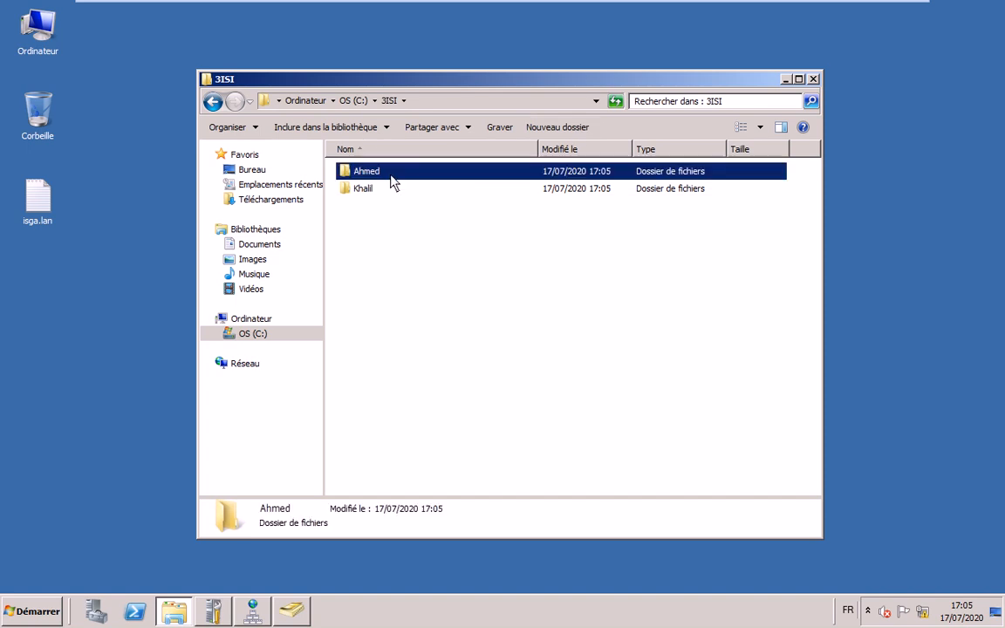
click(392, 174)
text(U)
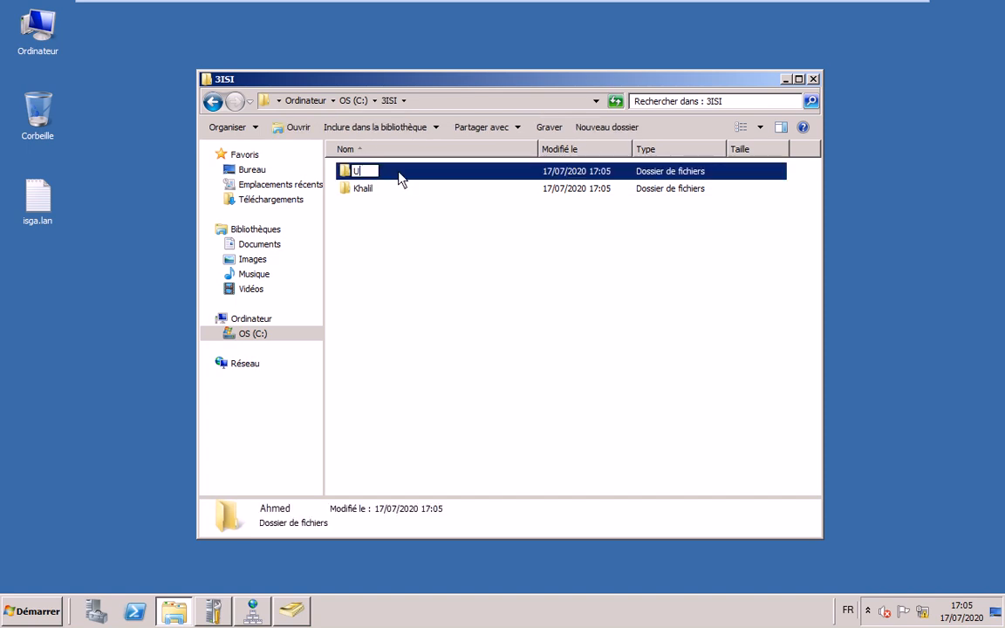
text(ser1)
key(Return)
key(F2)
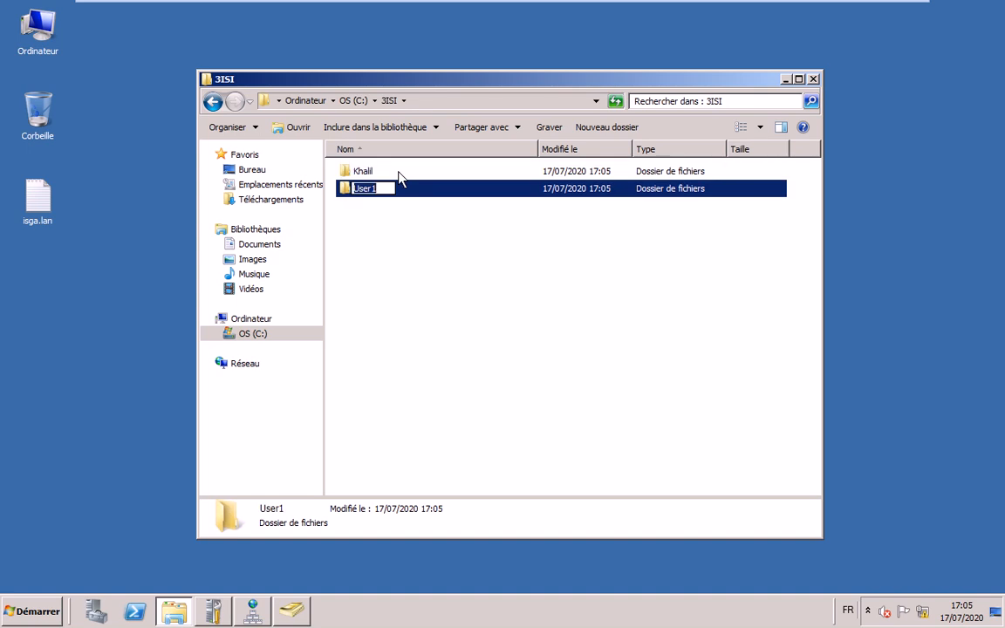
text(User)
click(399, 174)
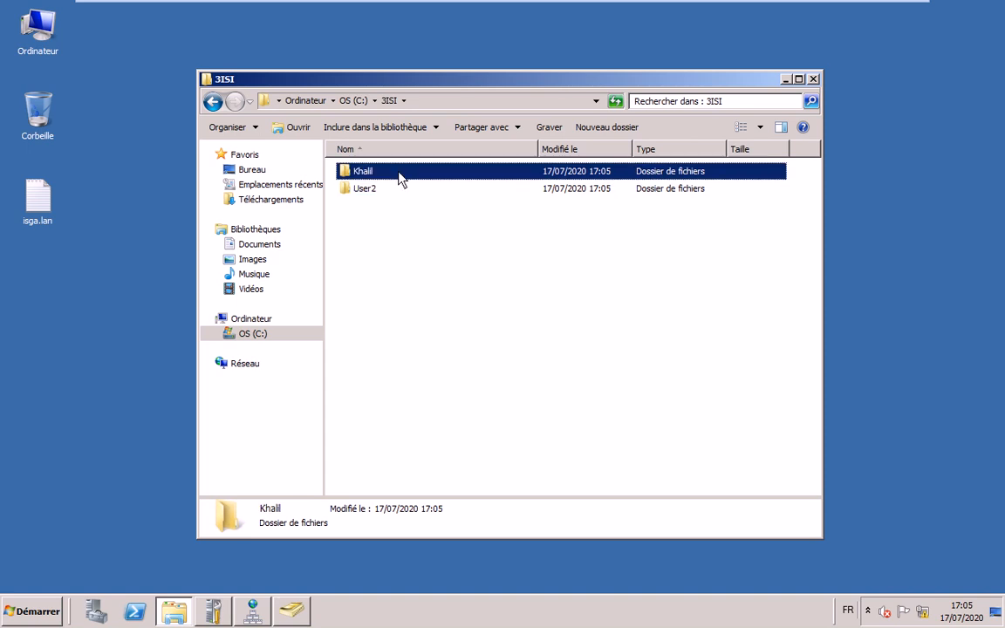
click(398, 174)
text(User)
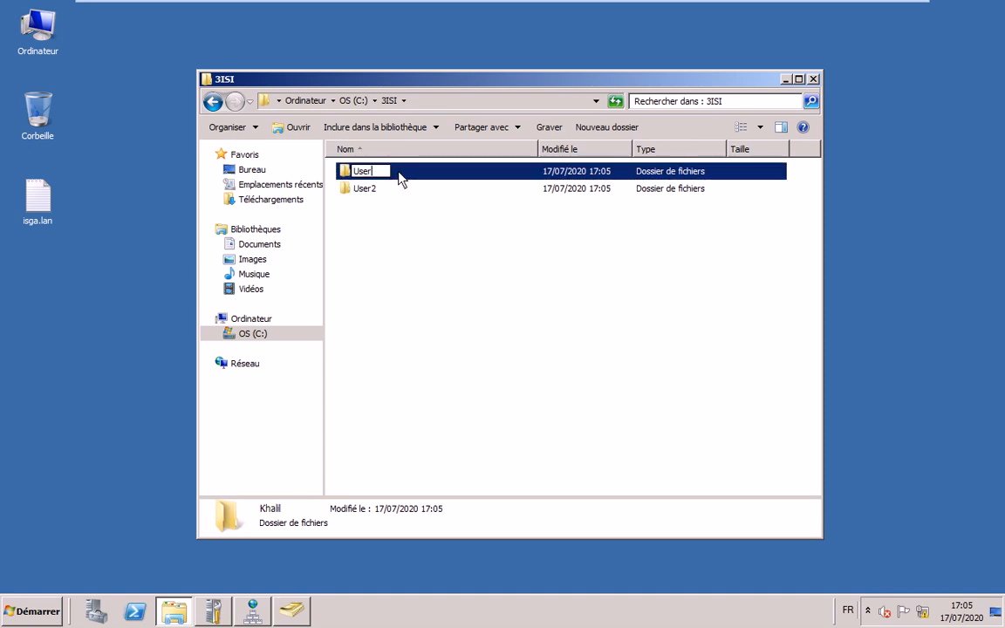
text(1)
key(Return)
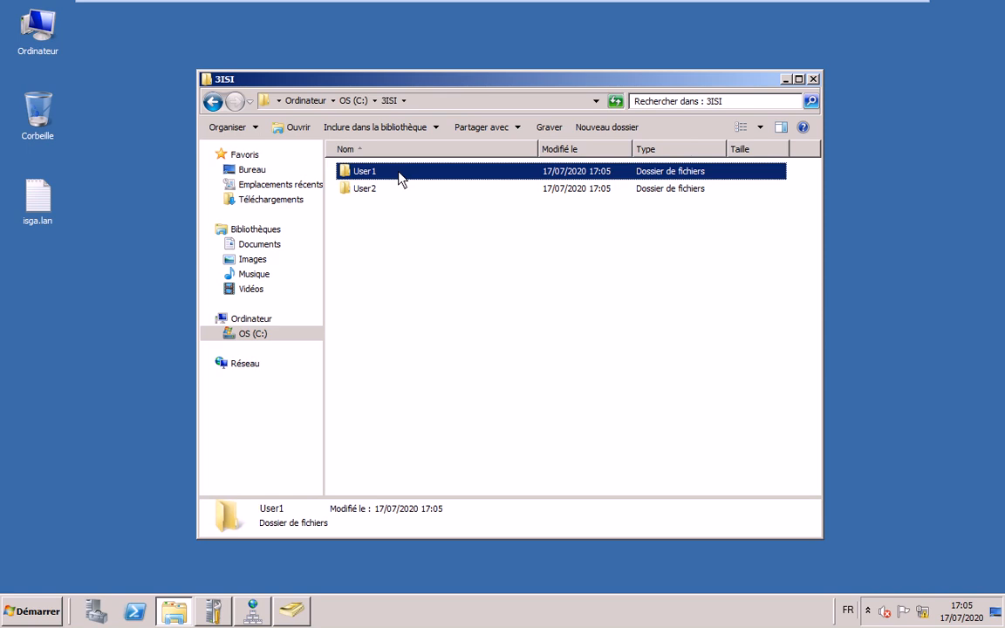
click(378, 250)
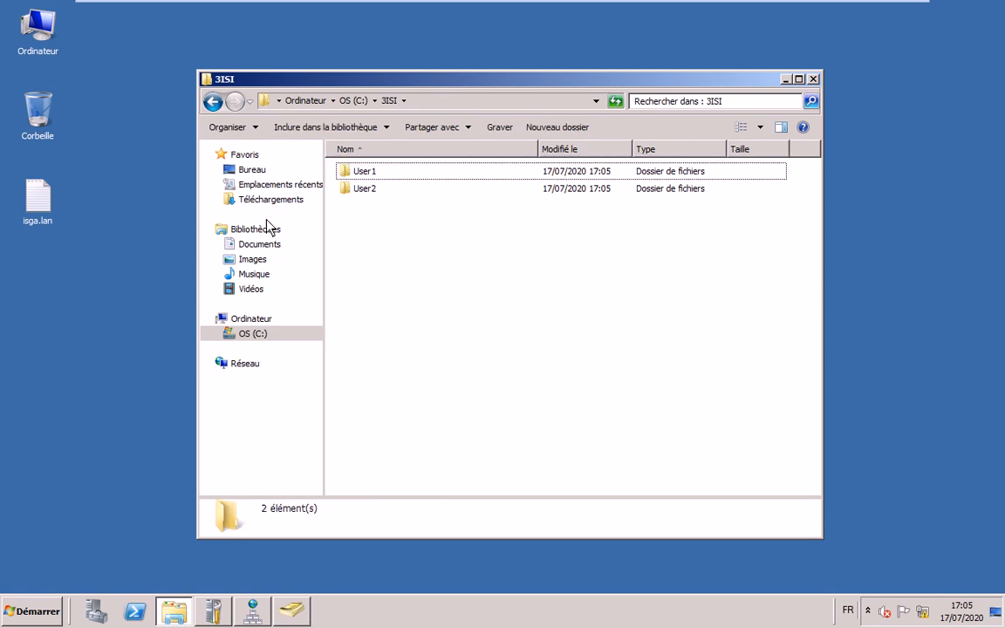
key(BackSpace)
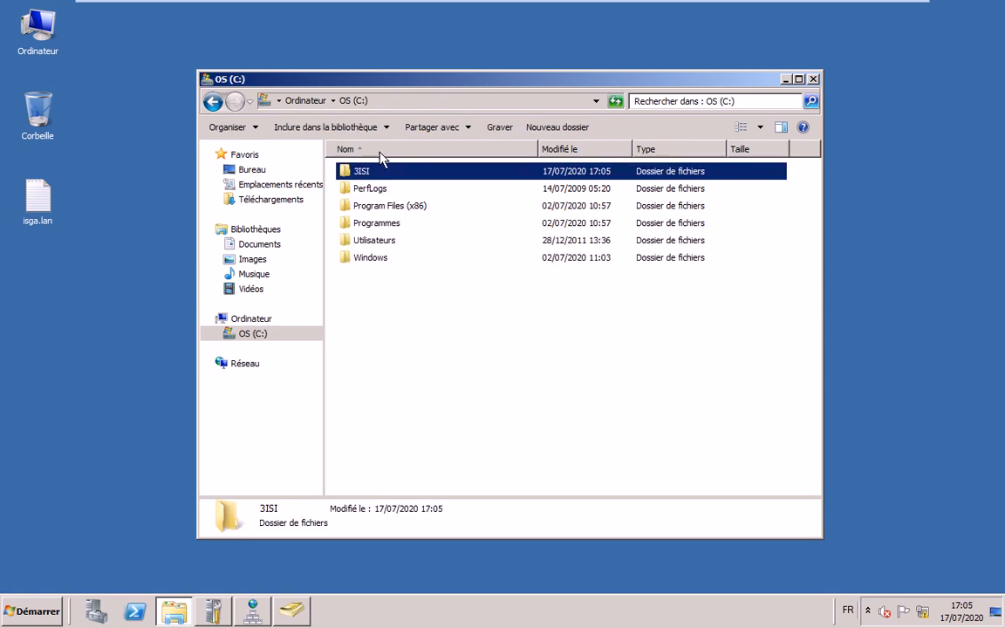
- Turn on advanced sharing for the 3ISI folder and remove Everyone from its share permissions
right_click(363, 171)
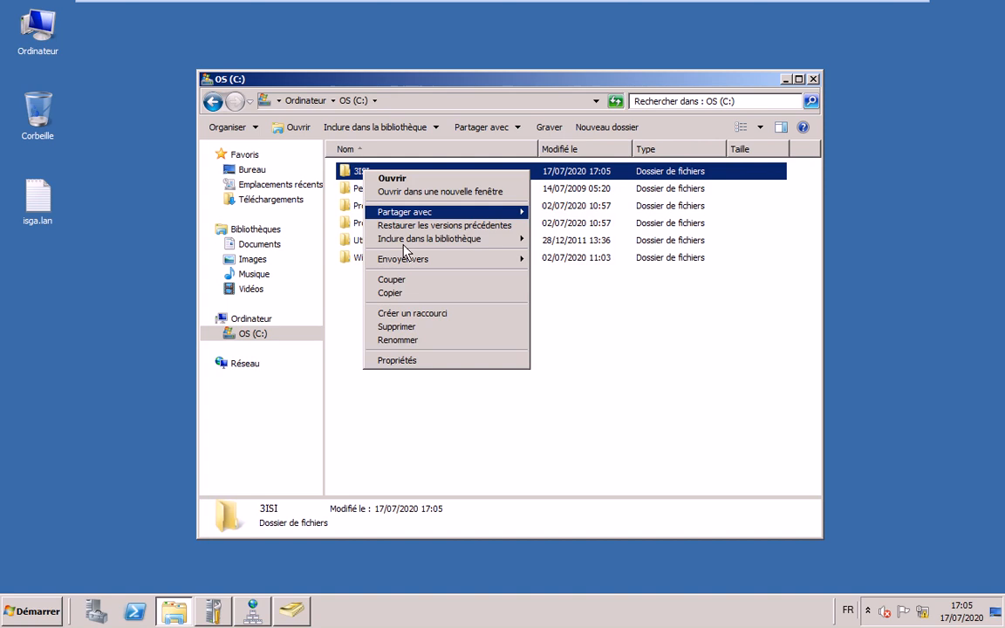
click(453, 360)
click(429, 201)
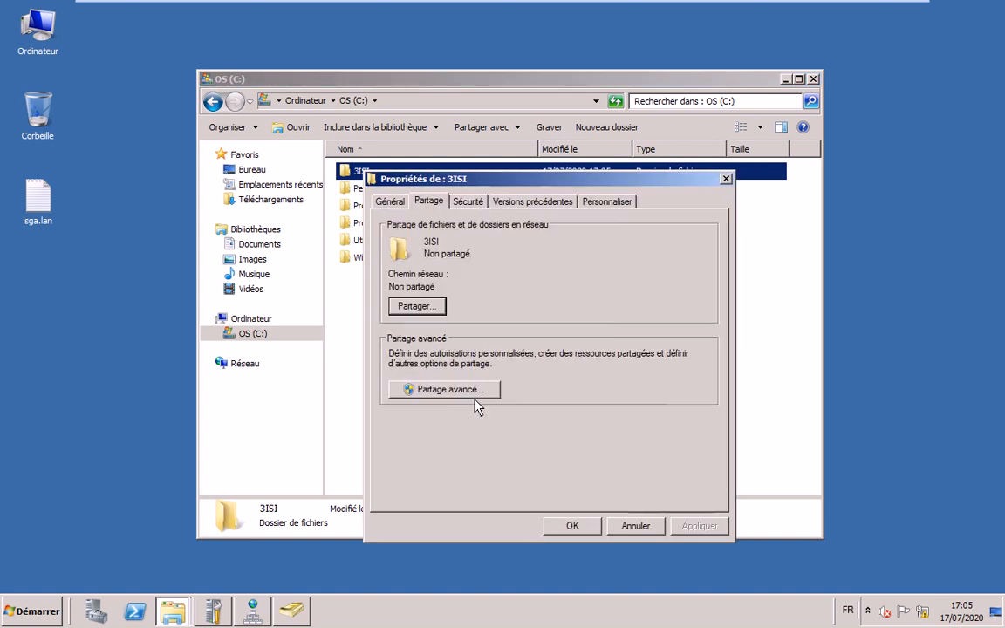
click(440, 388)
click(384, 222)
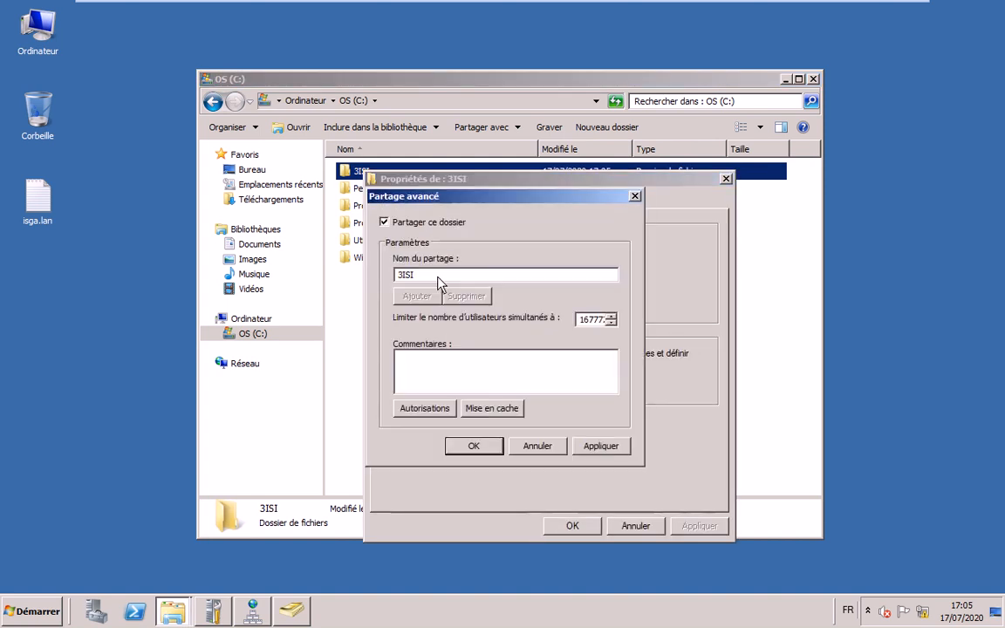
click(428, 408)
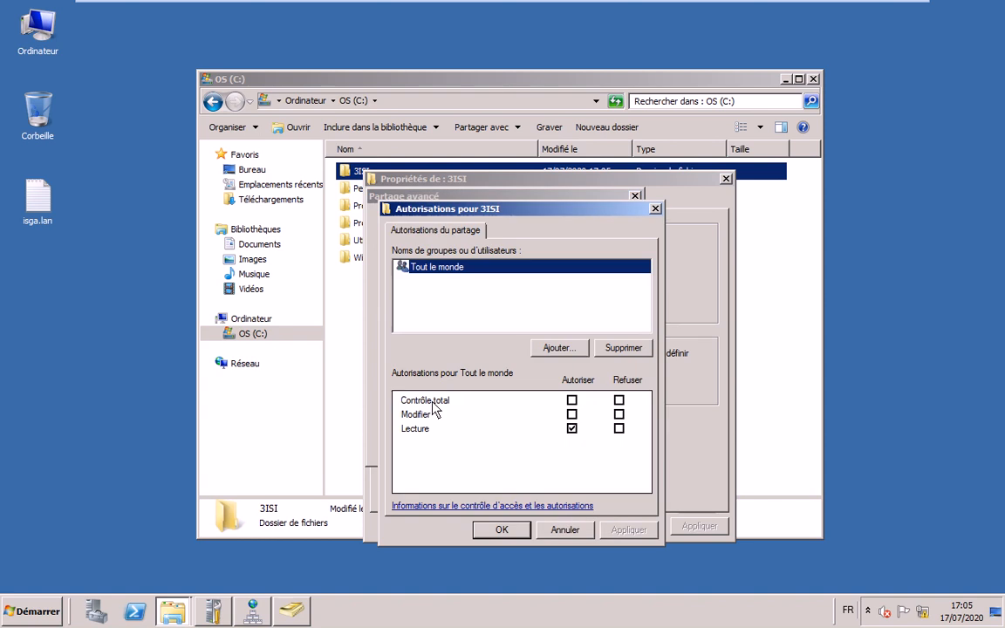
click(572, 414)
click(622, 348)
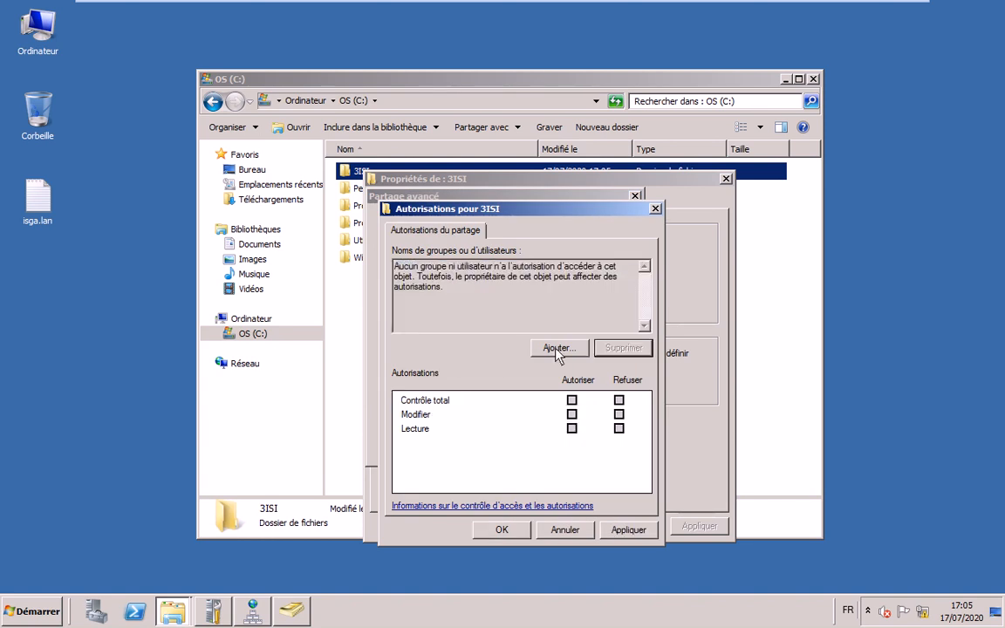
- Grant the Utilisateurs group Modify on the 3ISI share and confirm all dialogs
click(557, 348)
text(uti)
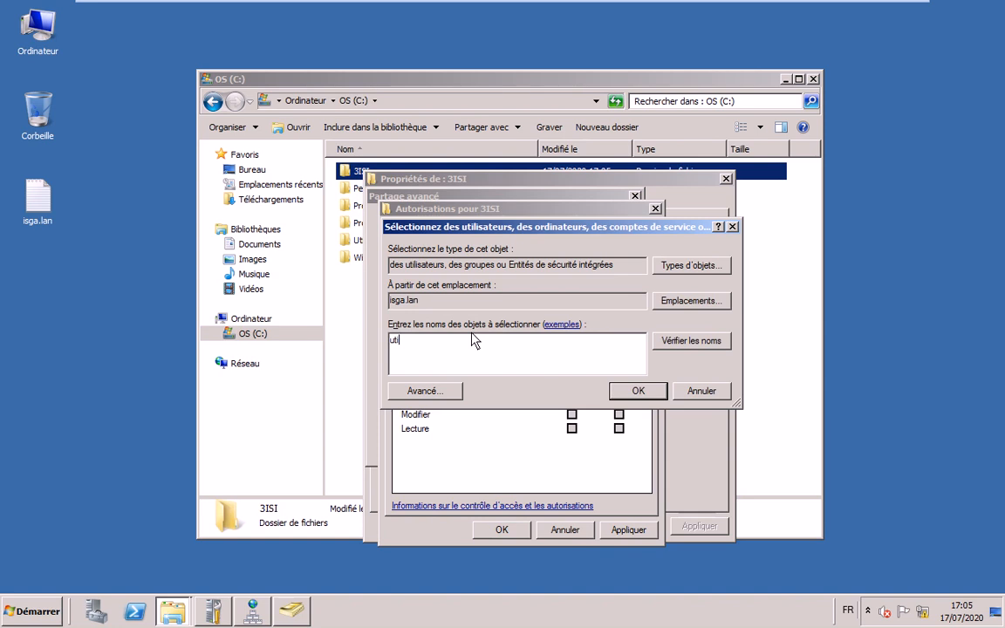
text(lisa)
key(Return)
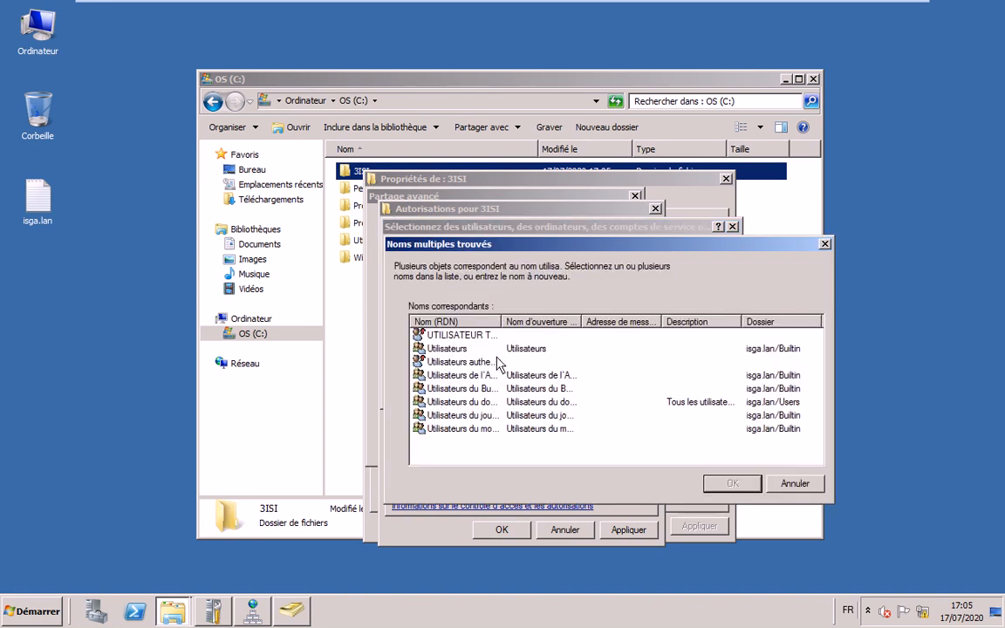
double_click(449, 348)
key(Return)
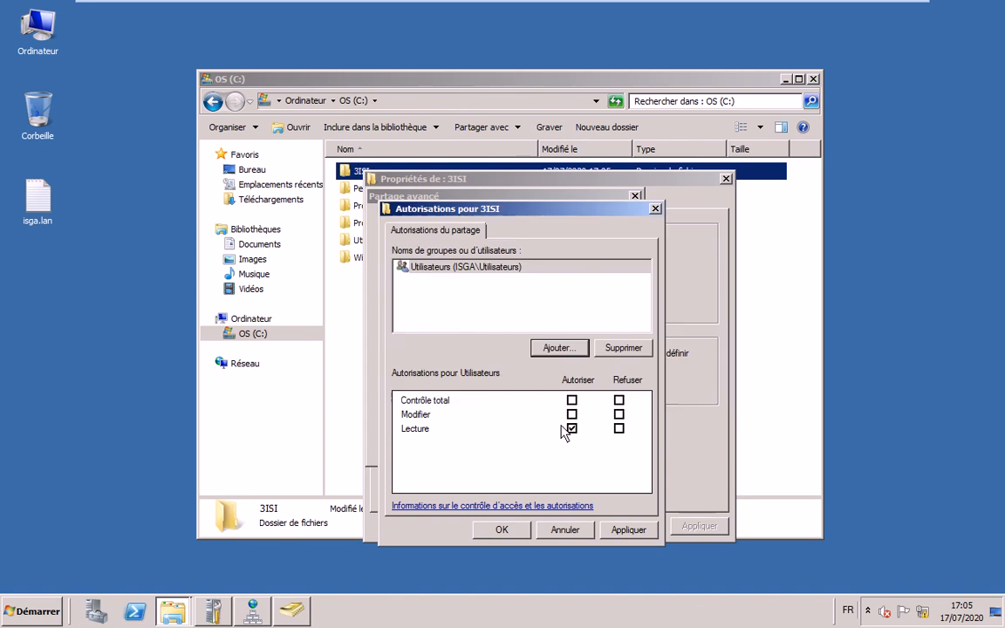
click(571, 414)
click(502, 529)
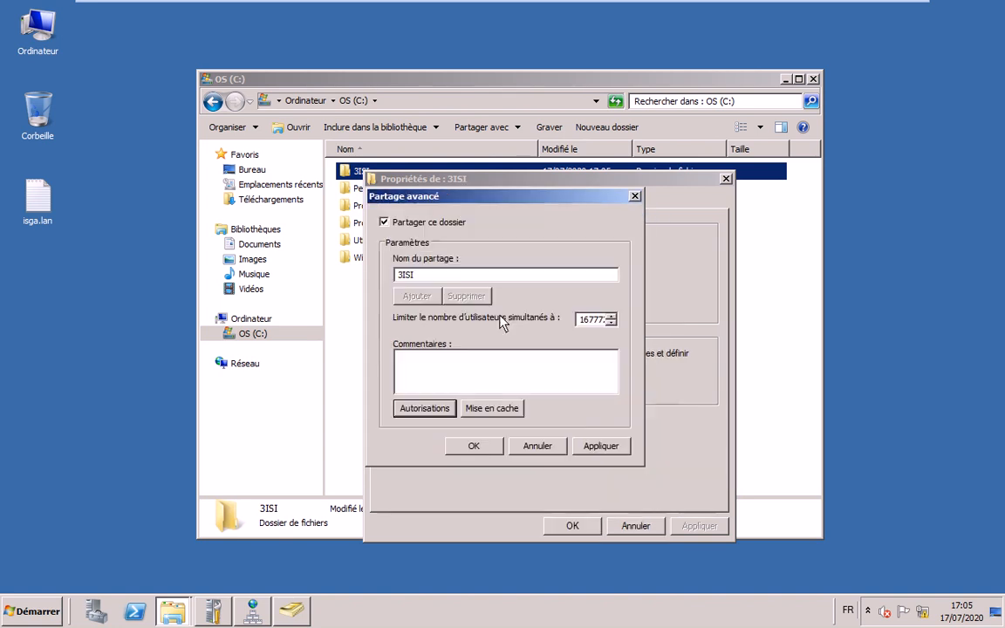
click(473, 446)
click(572, 526)
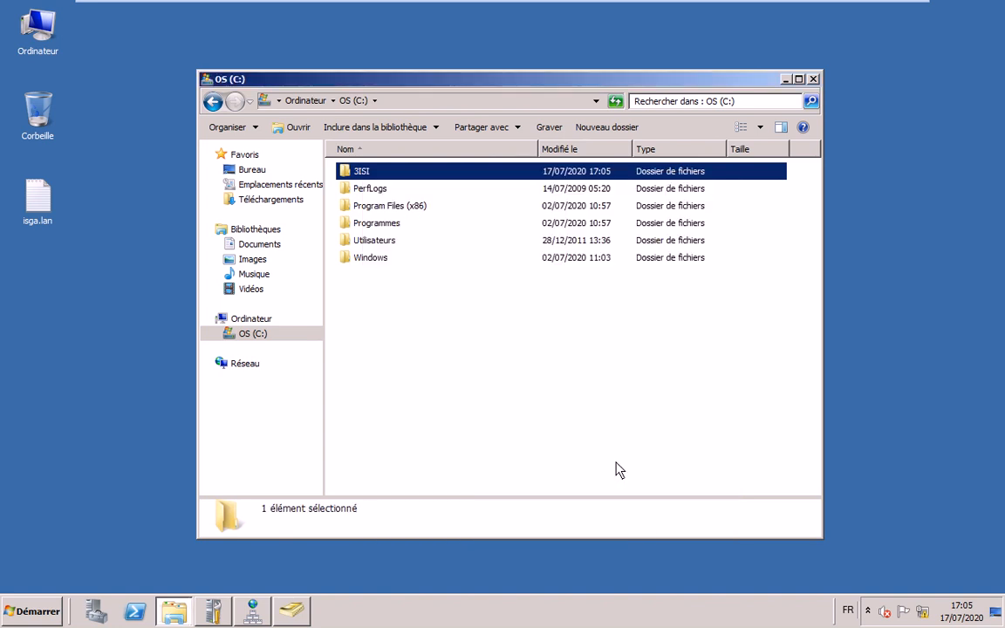
- Open user1's properties on the Account tab in Active Directory Users and Computers
mouse_move(416, 8)
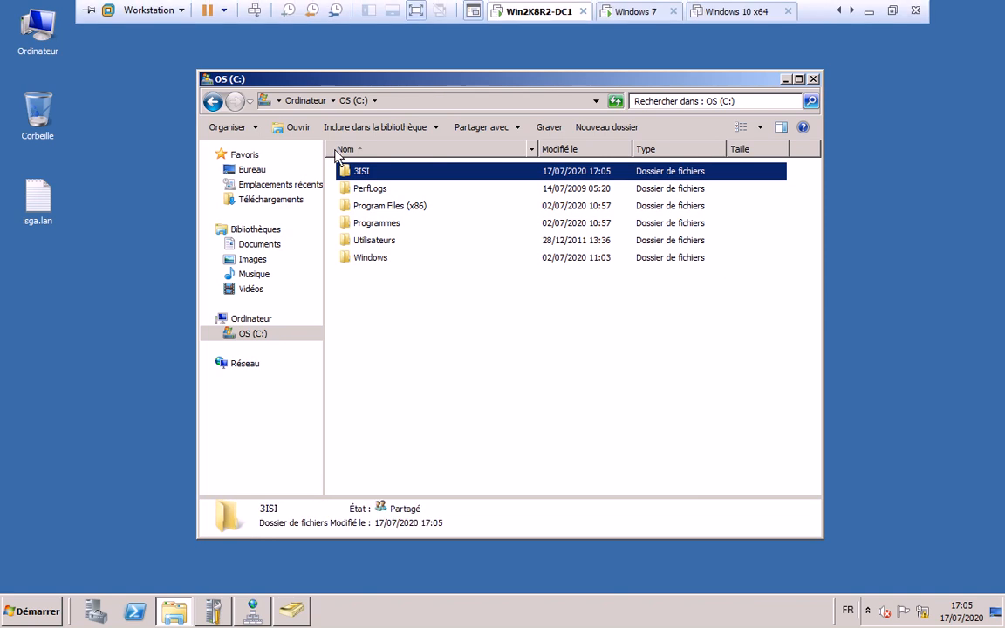
click(293, 612)
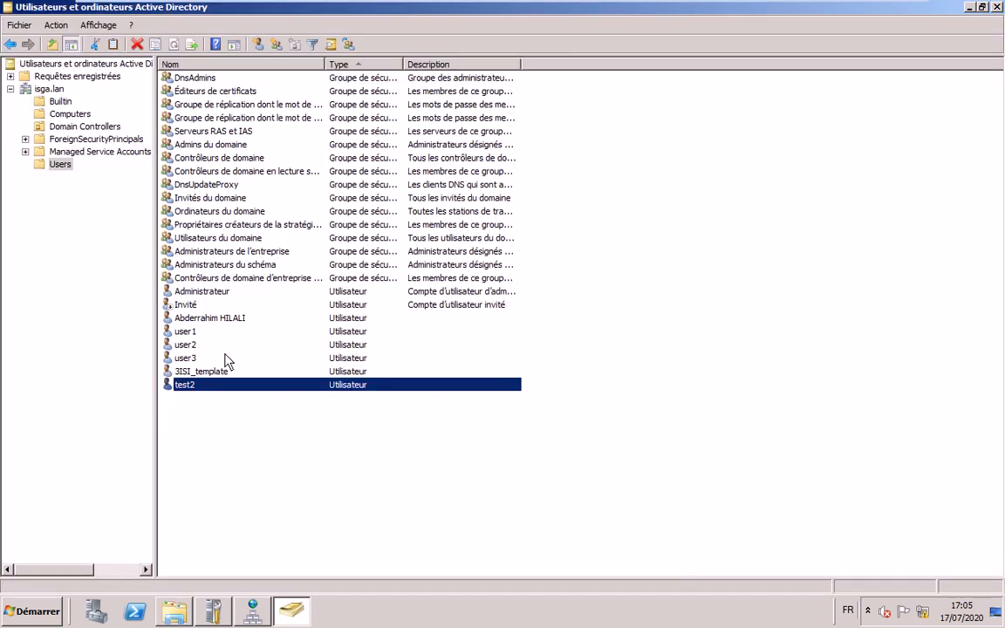
click(210, 332)
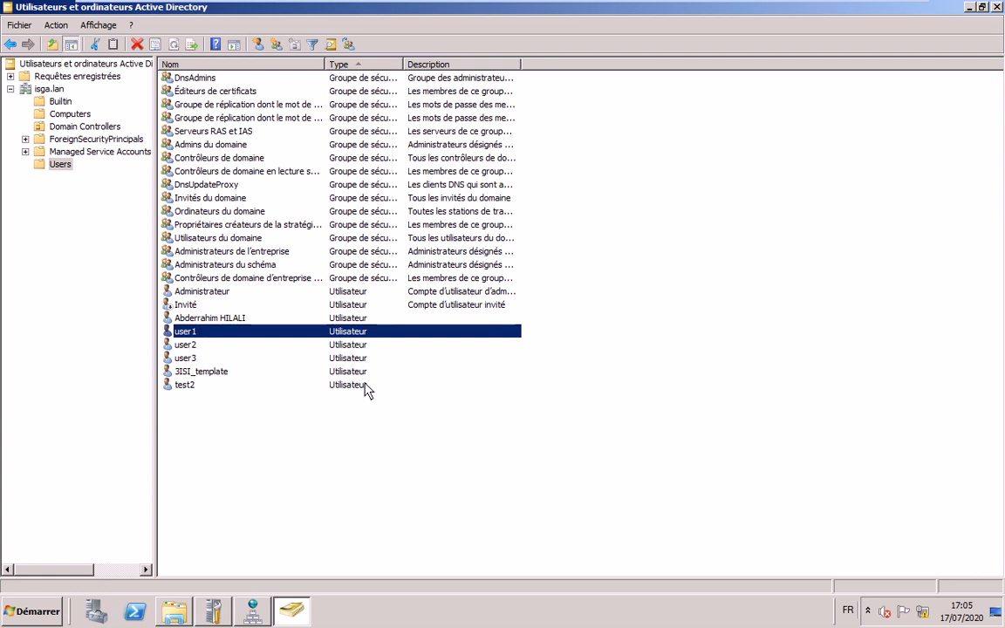
key(Return)
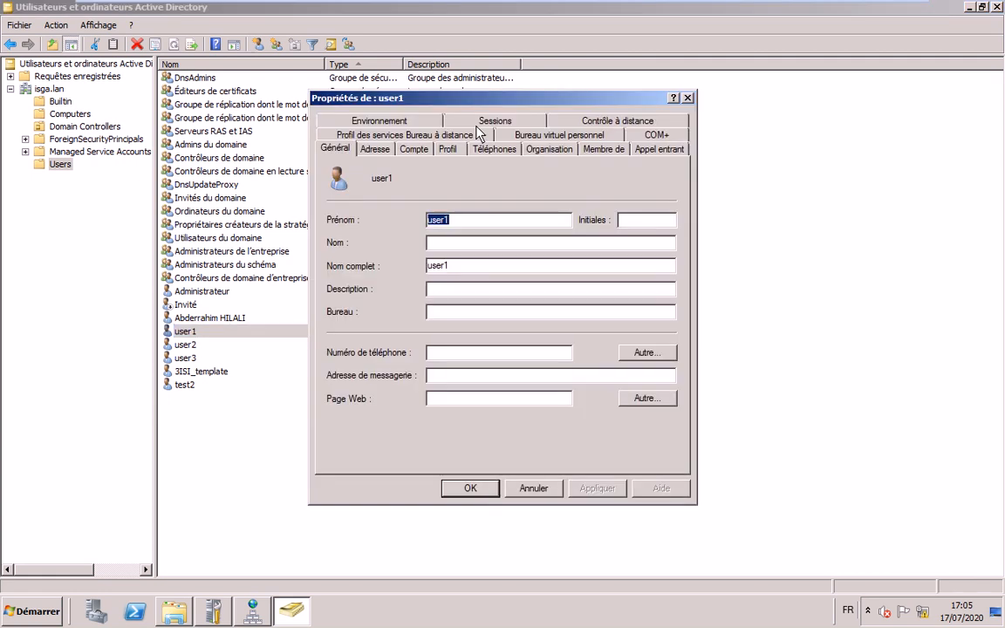
click(414, 148)
- Permit user1 to log on Monday–Sunday at all hours, 00:00 to midnight, and save the properties
click(404, 251)
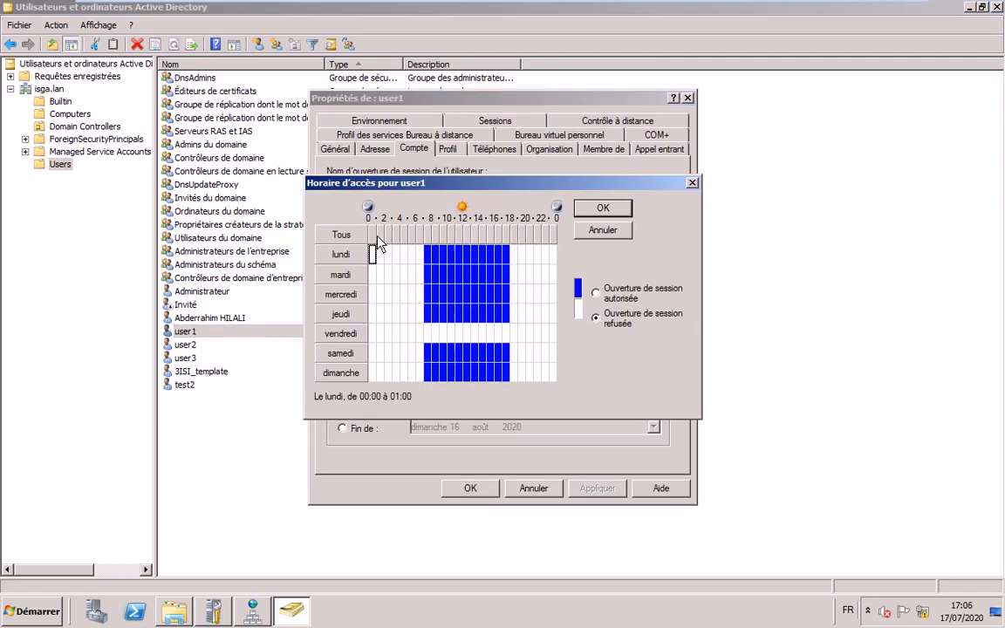
drag(440, 259, 468, 298)
drag(468, 299, 573, 394)
click(596, 292)
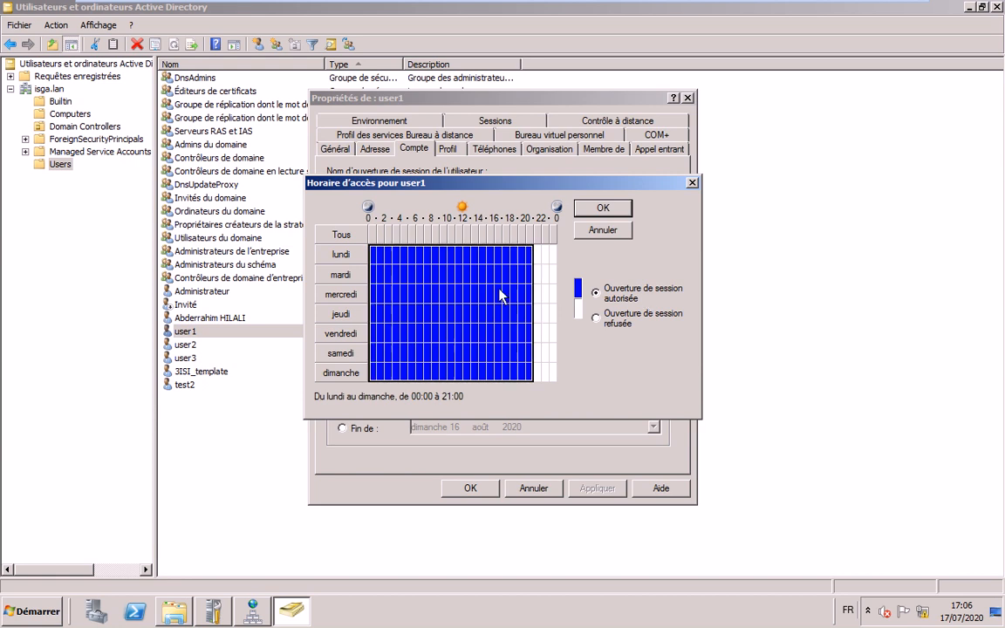
click(544, 235)
drag(547, 241, 554, 240)
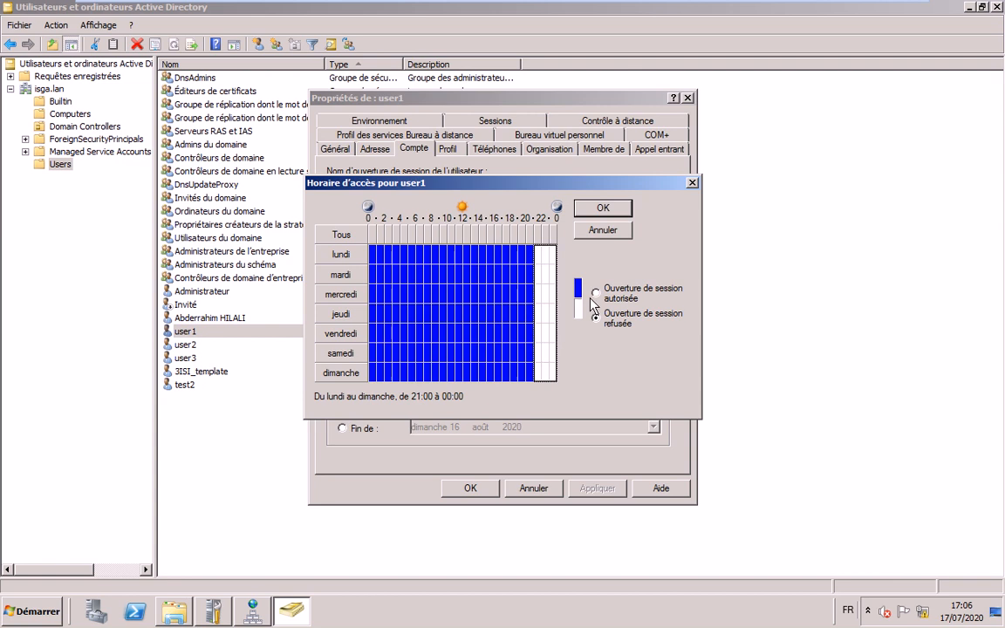
key(alt+o)
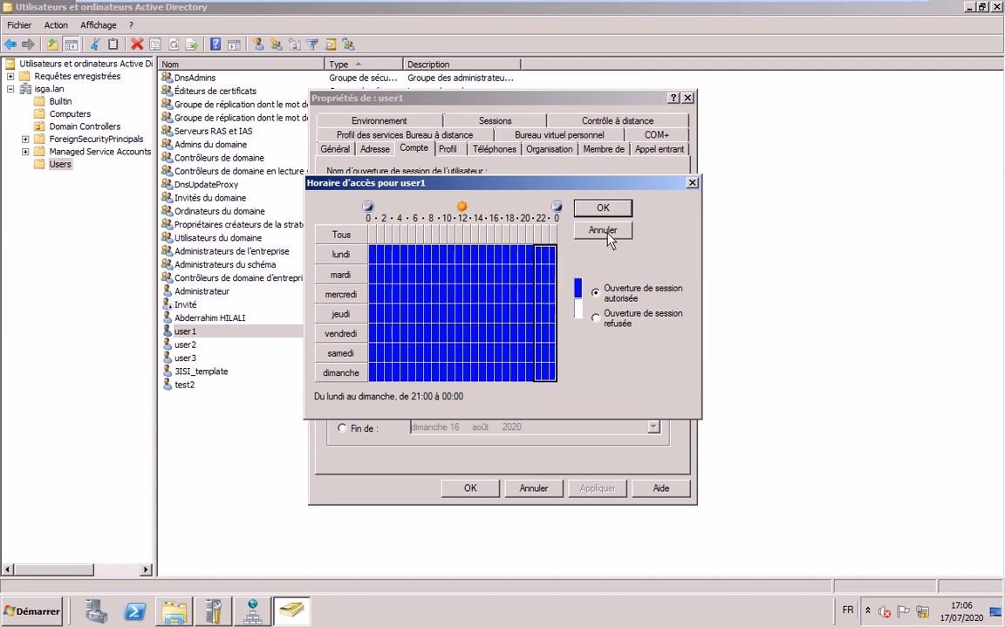
click(604, 231)
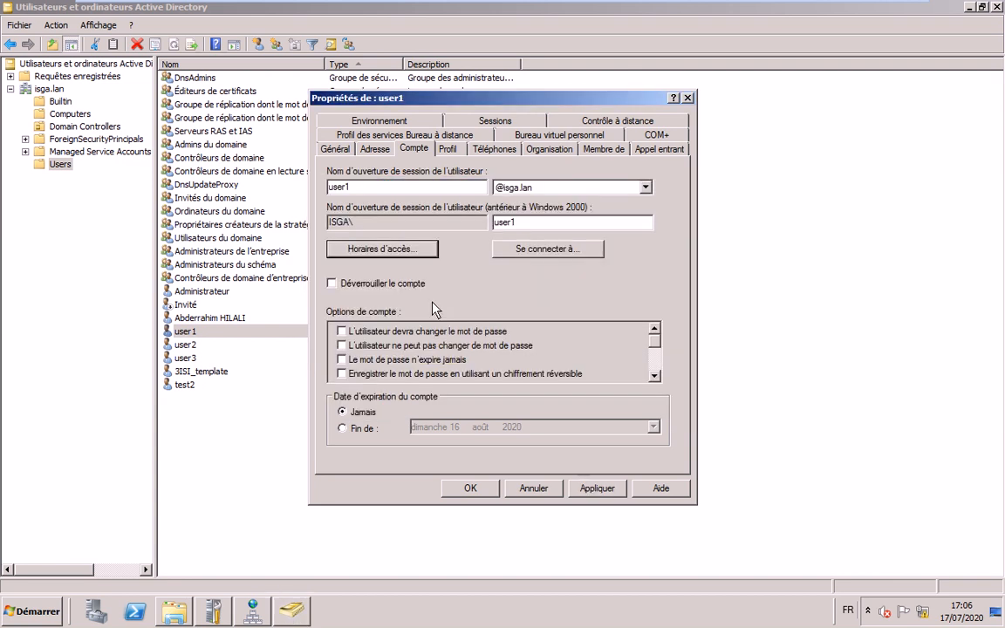
click(466, 486)
right_click(189, 333)
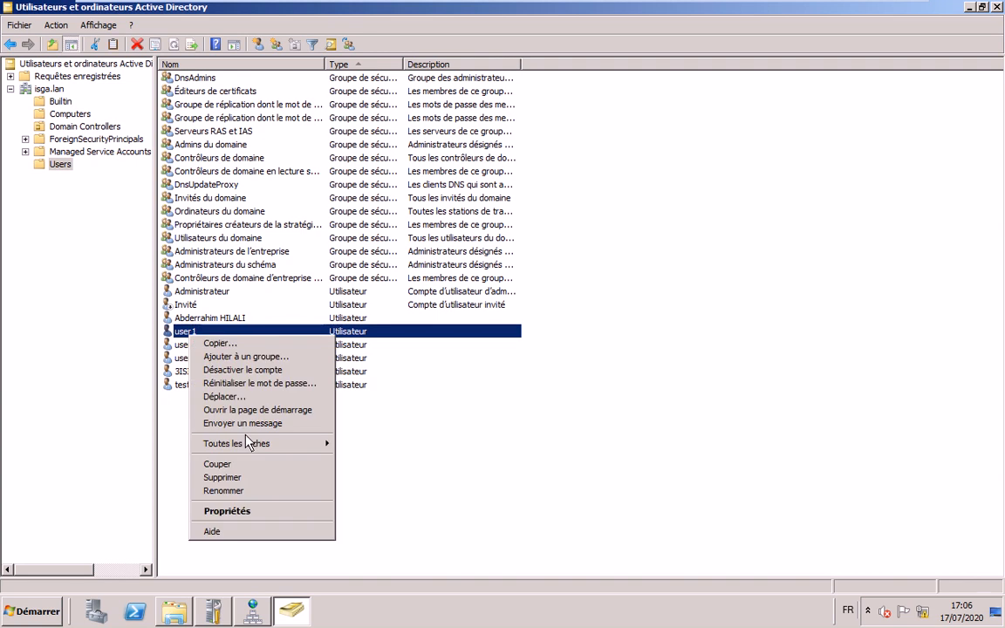
click(184, 346)
- Allow user2 to log on to all computers instead of only PC1, then close its properties
right_click(187, 346)
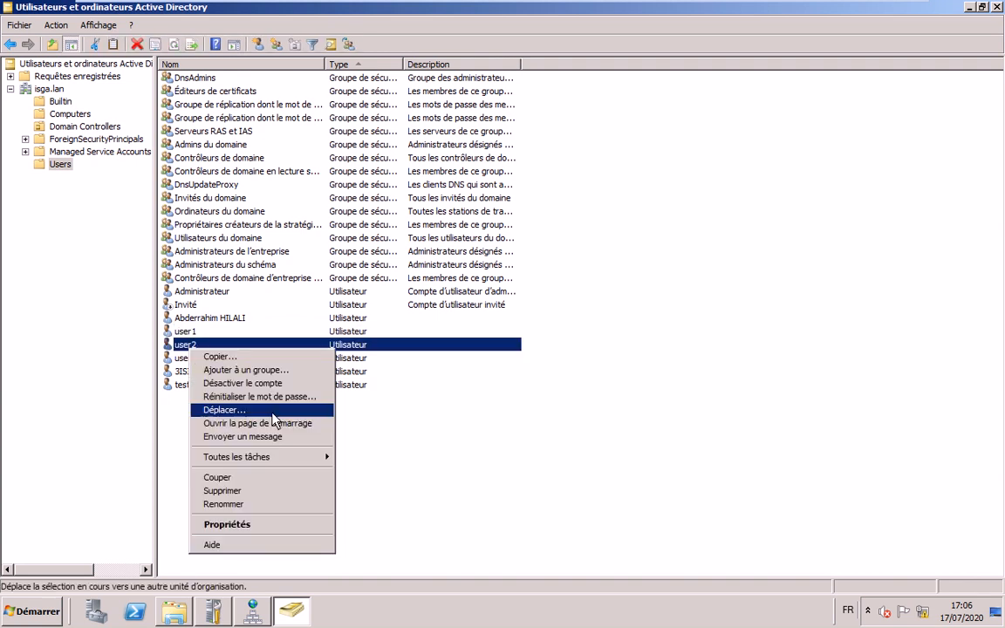
click(290, 524)
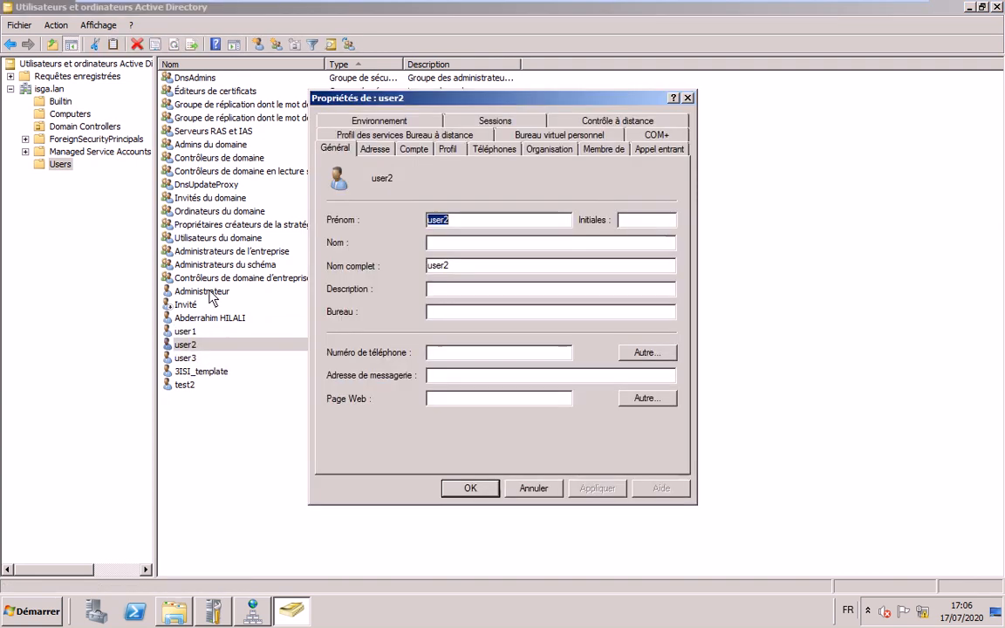
click(417, 149)
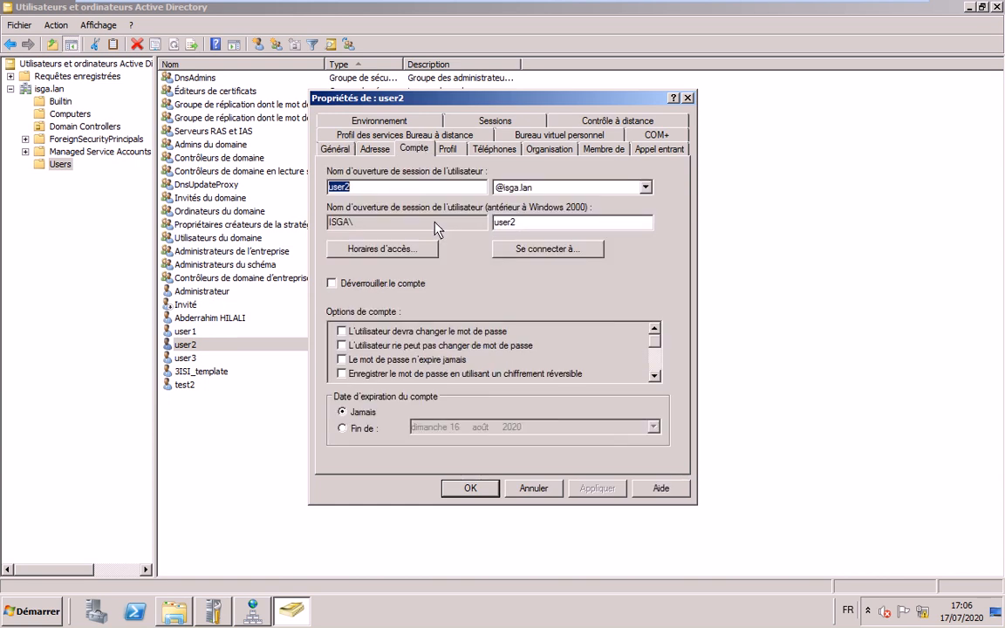
click(548, 249)
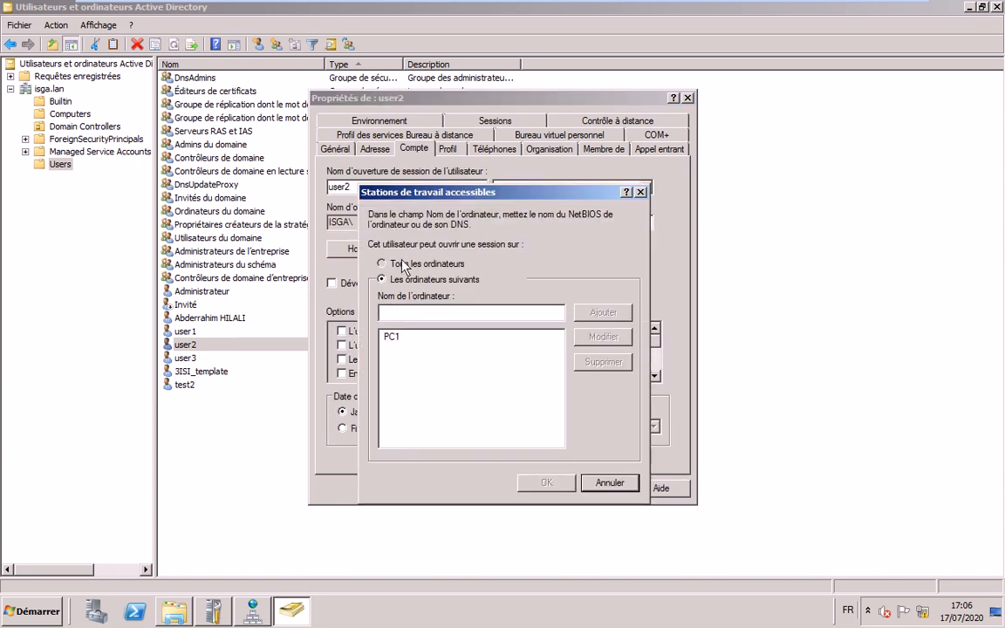
click(403, 265)
click(544, 482)
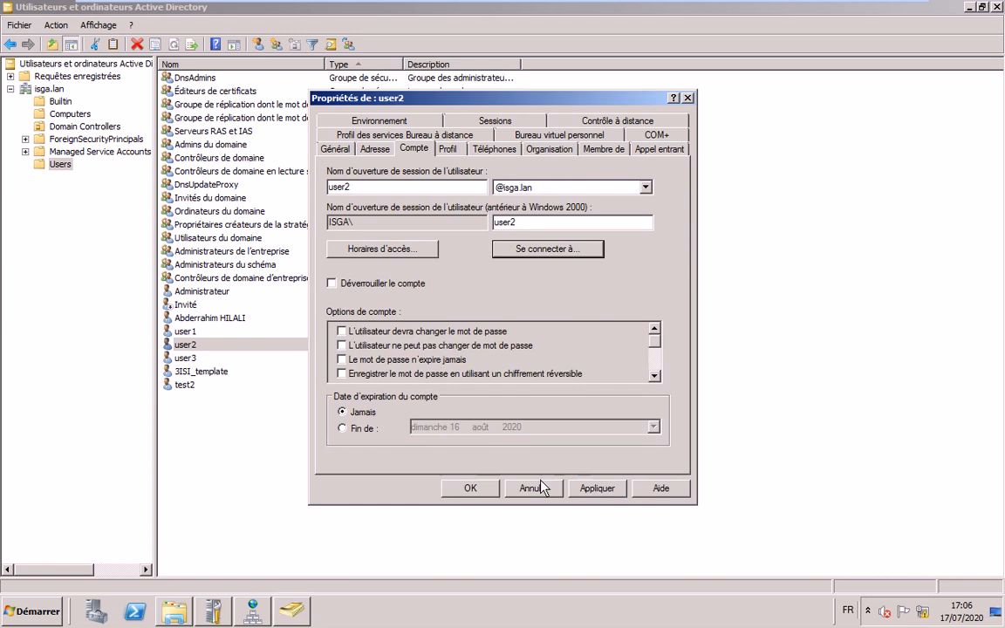
click(541, 486)
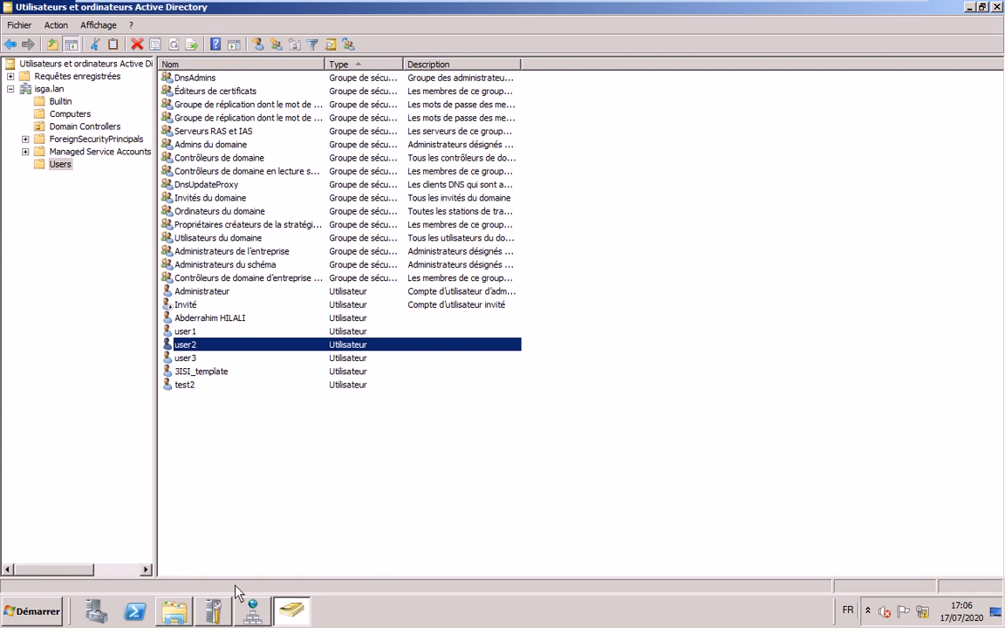
- Switch to the Windows 7 machine and log user3 off
mouse_move(748, 7)
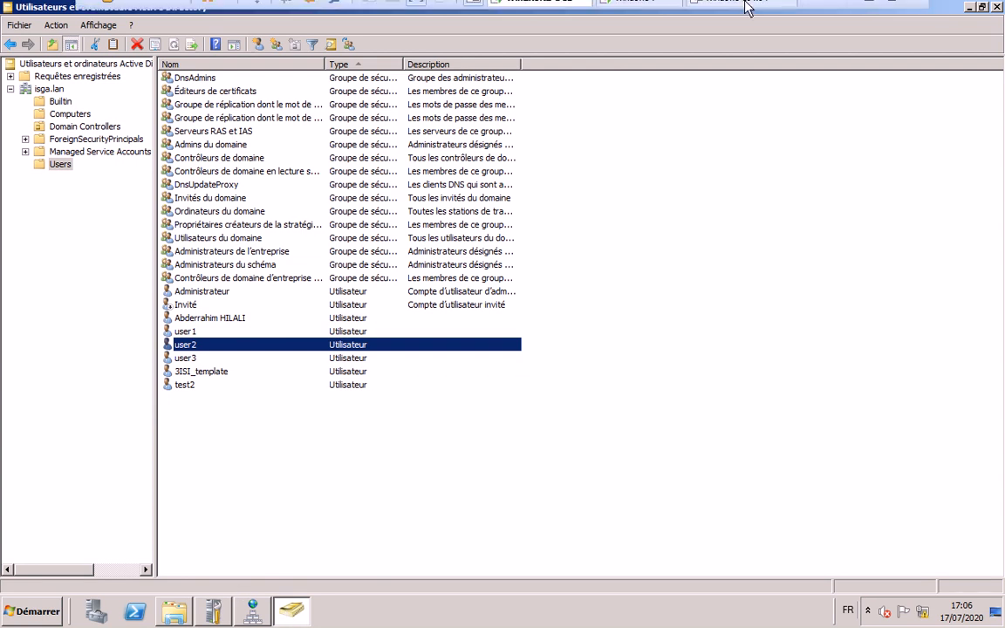
click(635, 10)
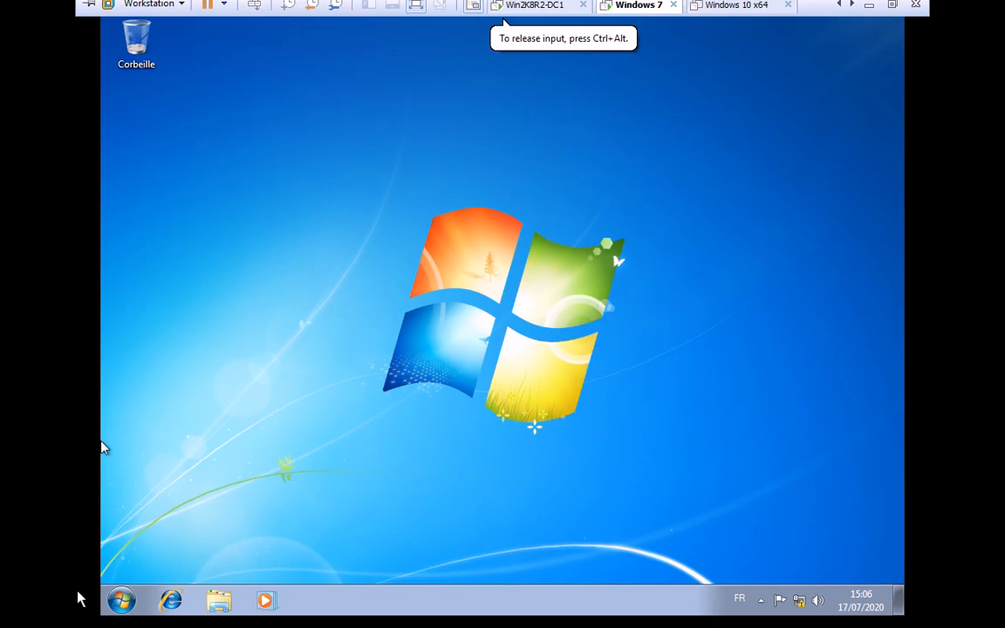
click(121, 600)
click(402, 561)
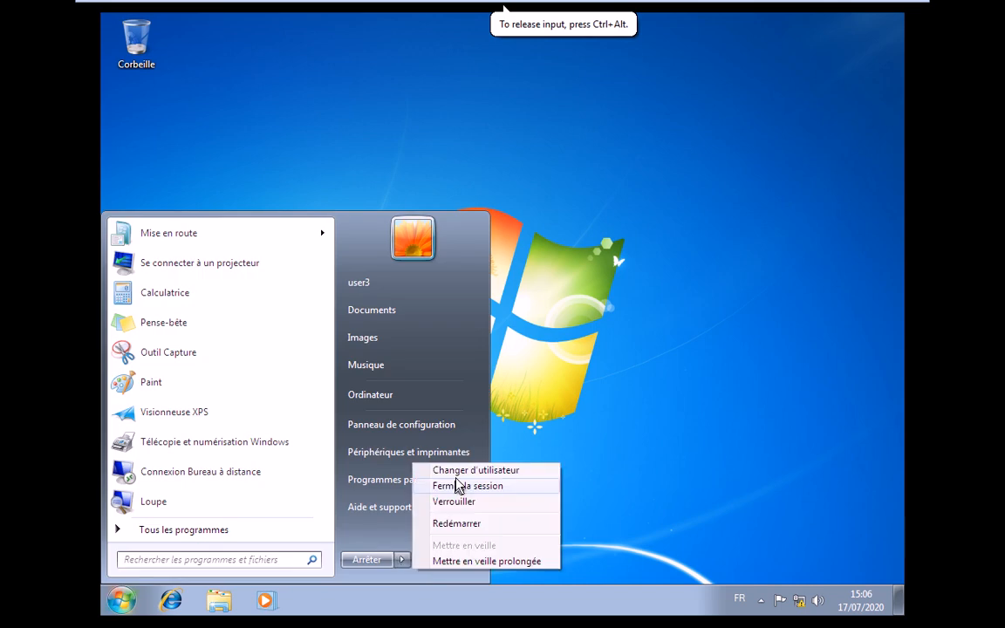
click(458, 486)
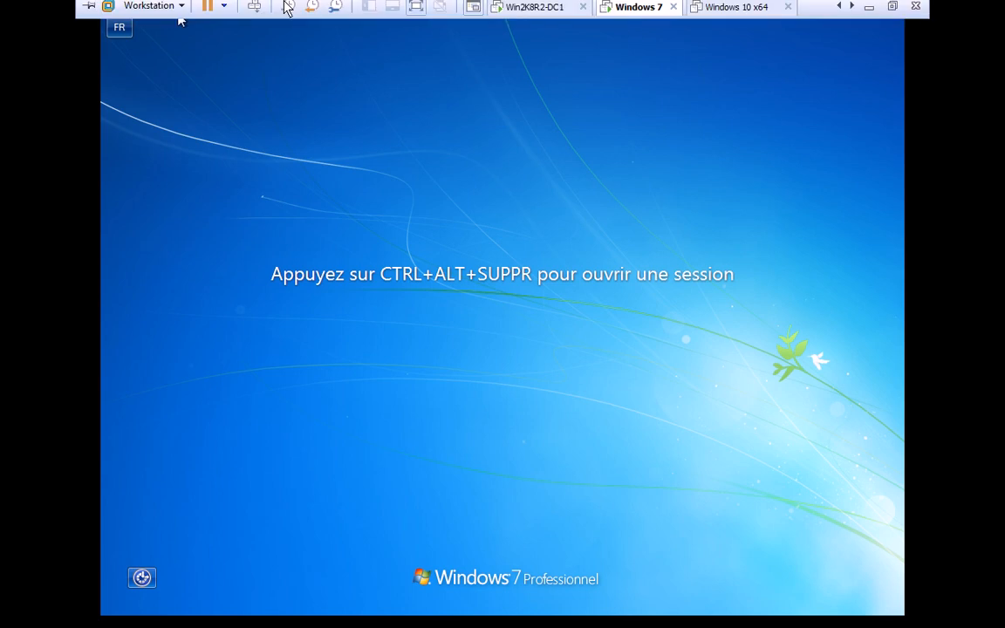
- Sign in to the domain as user1 through Other User, entering its password
click(288, 6)
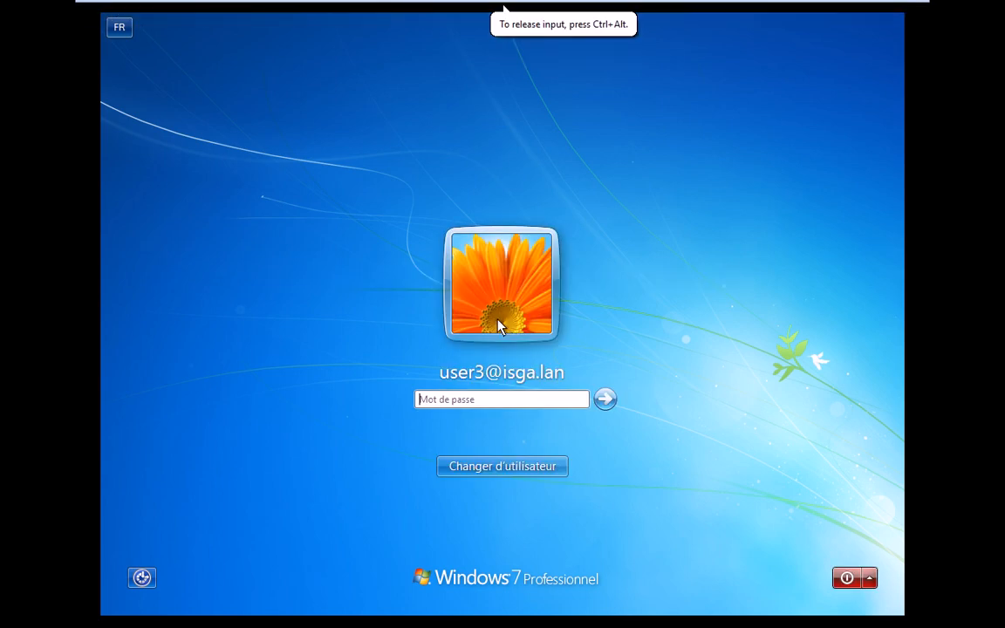
text(••••)
key(BackSpace)
key(BackSpace)
key(BackSpace)
key(BackSpace)
click(488, 468)
click(574, 371)
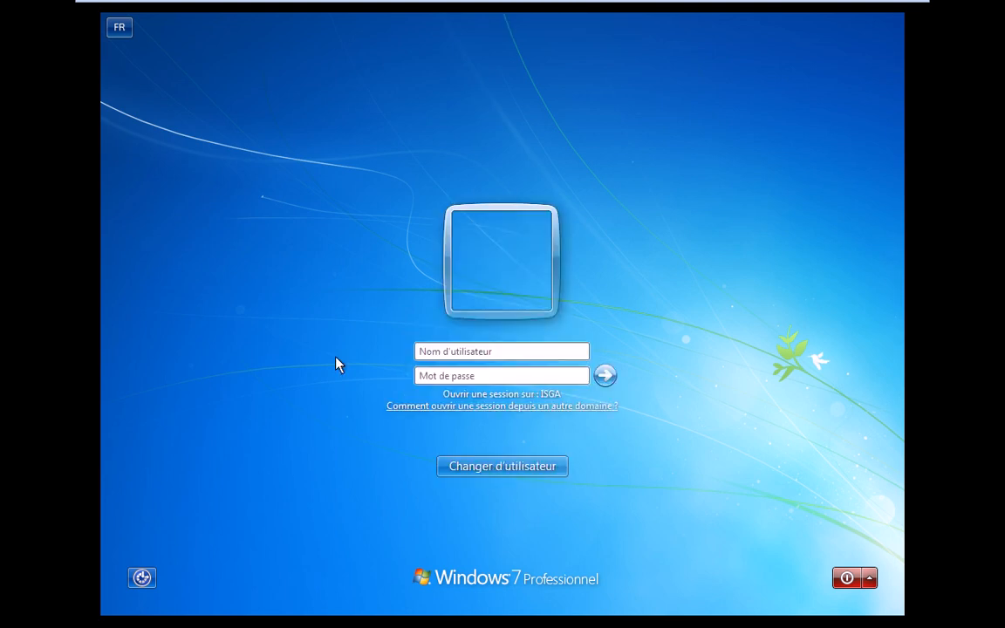
text(user)
key(Tab)
text(1)
key(Tab)
text(••••••••)
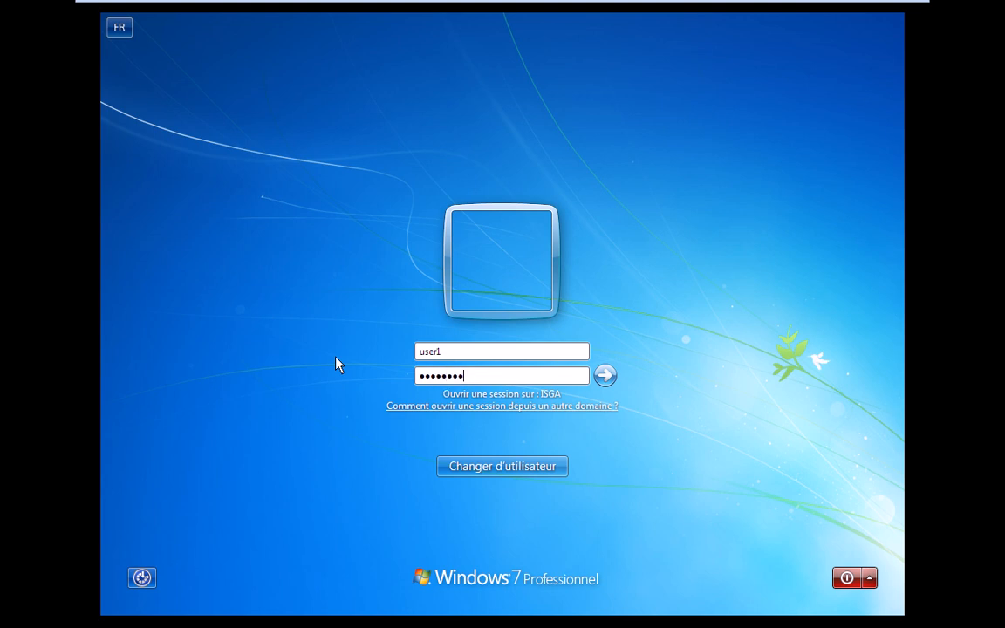
key(Return)
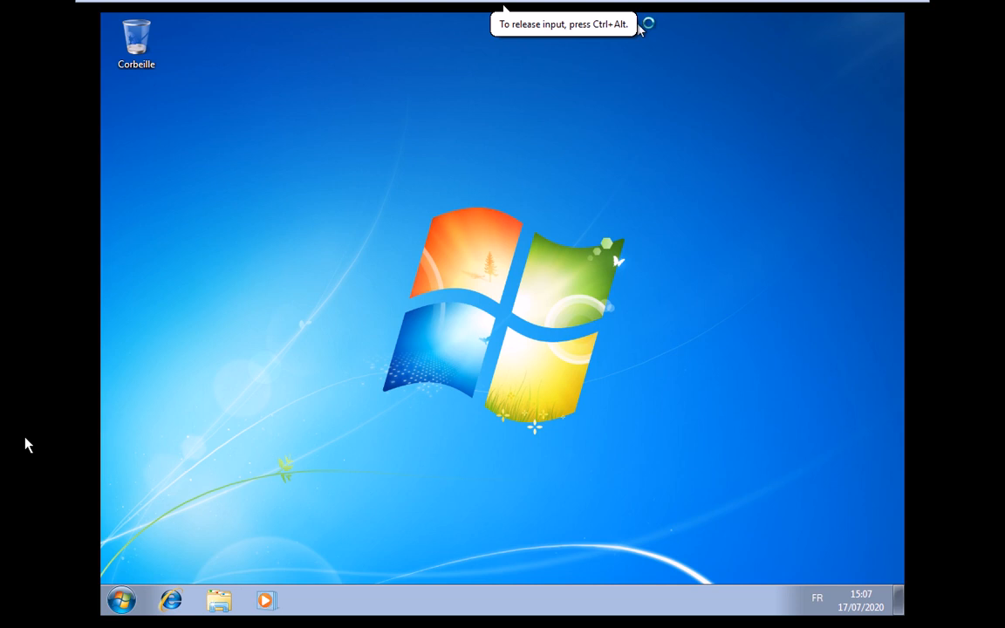
- Open the Réseau folder from Ordinateur on the Windows 7 client
click(122, 602)
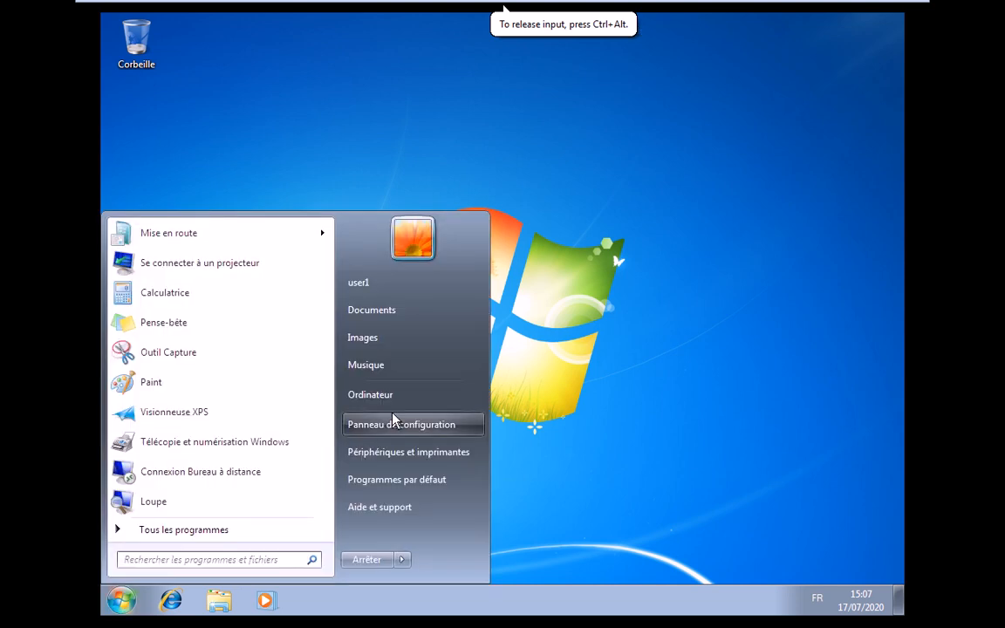
click(384, 396)
click(309, 376)
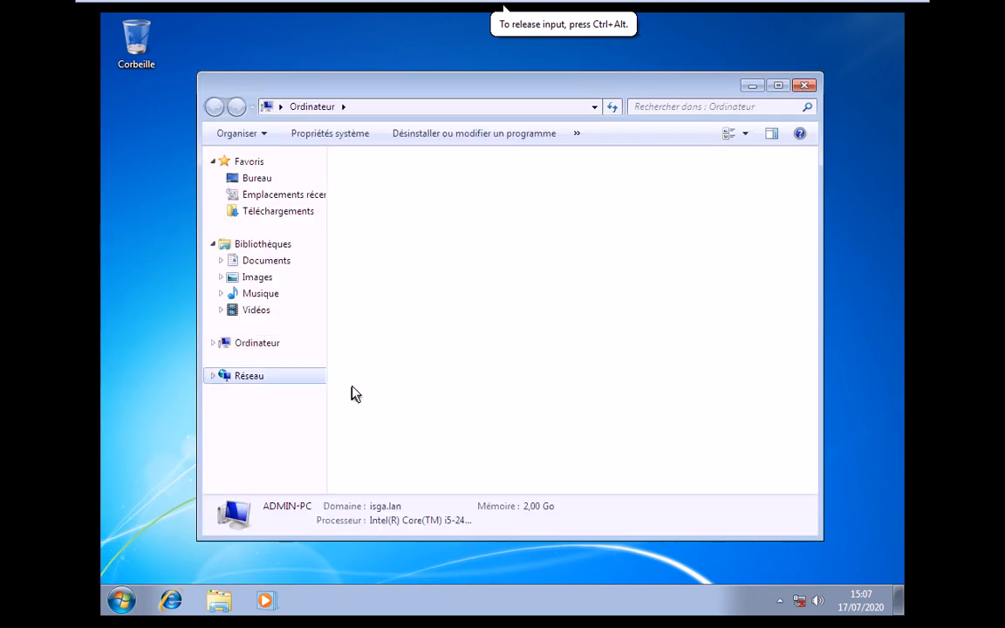
- Turn on network discovery and file sharing, approving with the .\admin account's password
click(484, 157)
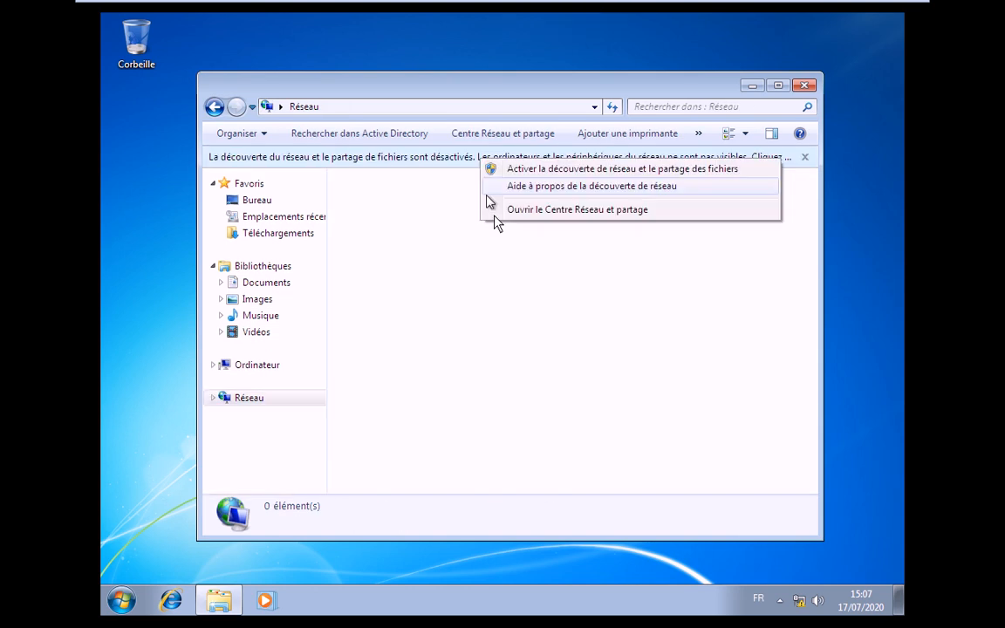
click(524, 169)
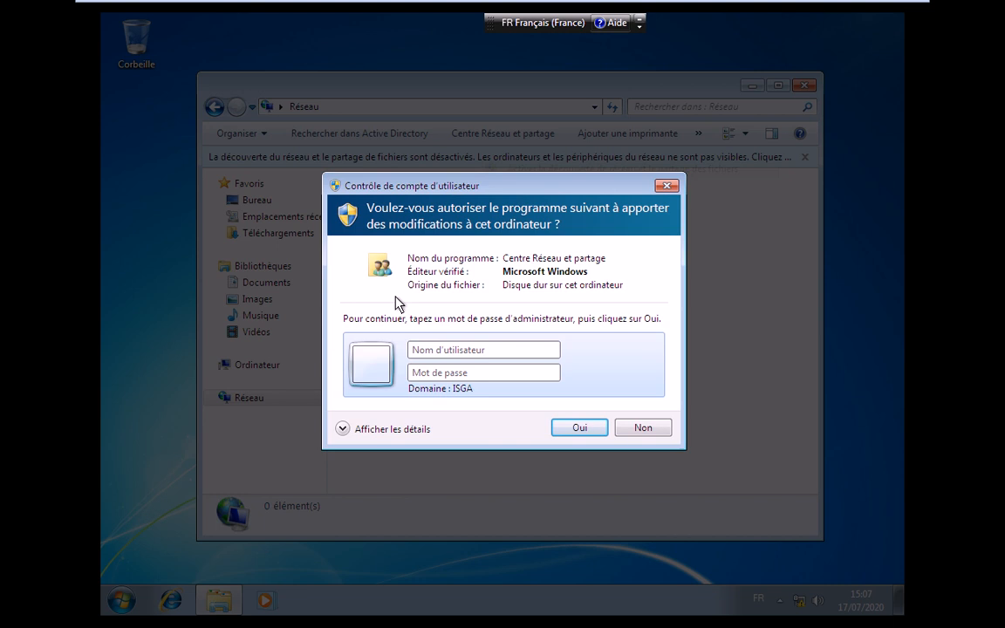
text(.\)
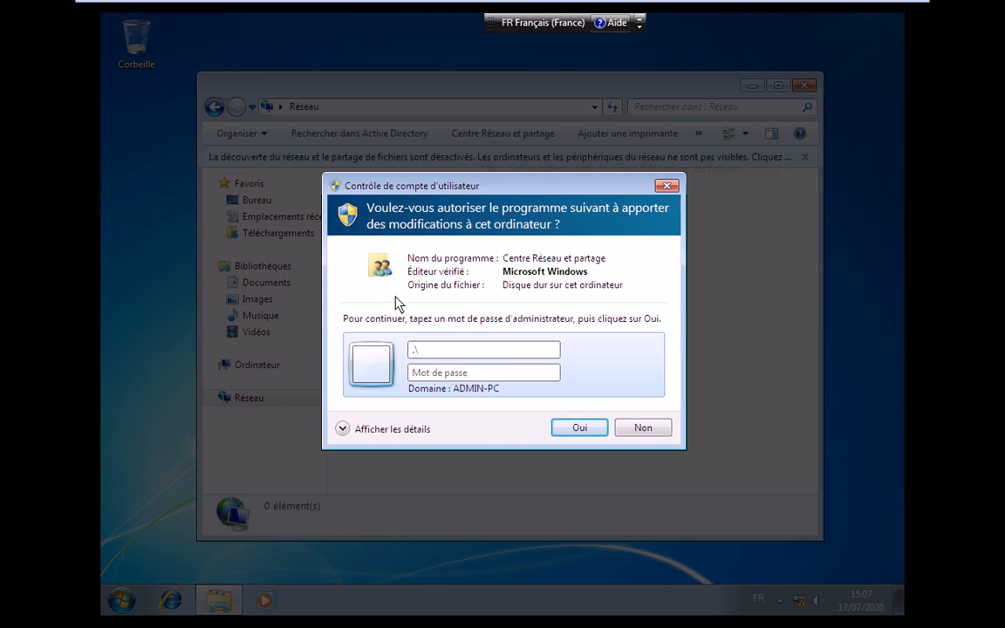
text(admin)
key(Tab)
text(123)
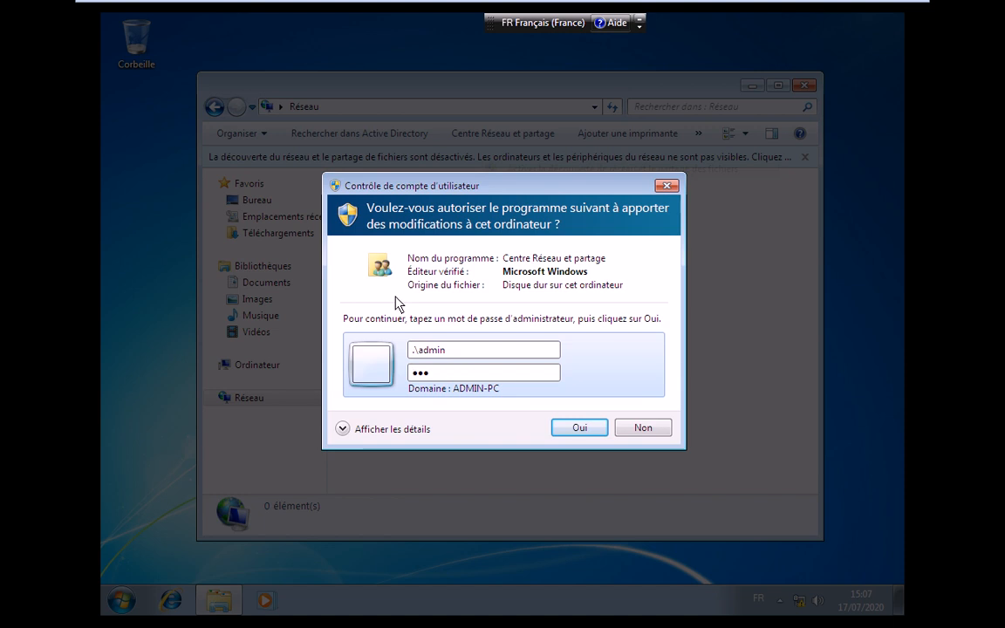
text(456)
key(Return)
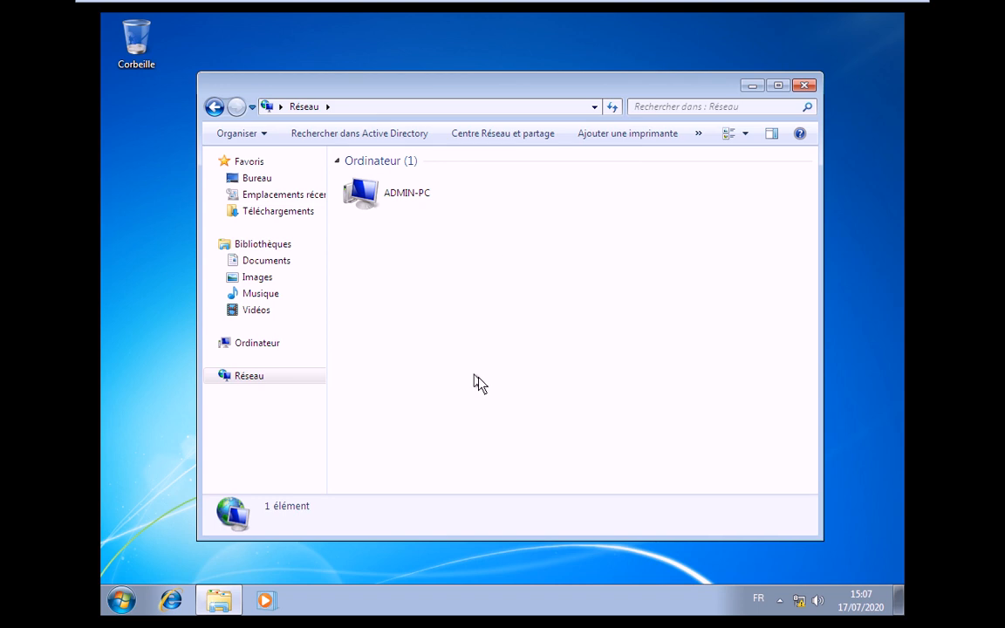
- Browse to \\192.168.10.250 in Explorer and open the 3isi share
click(377, 111)
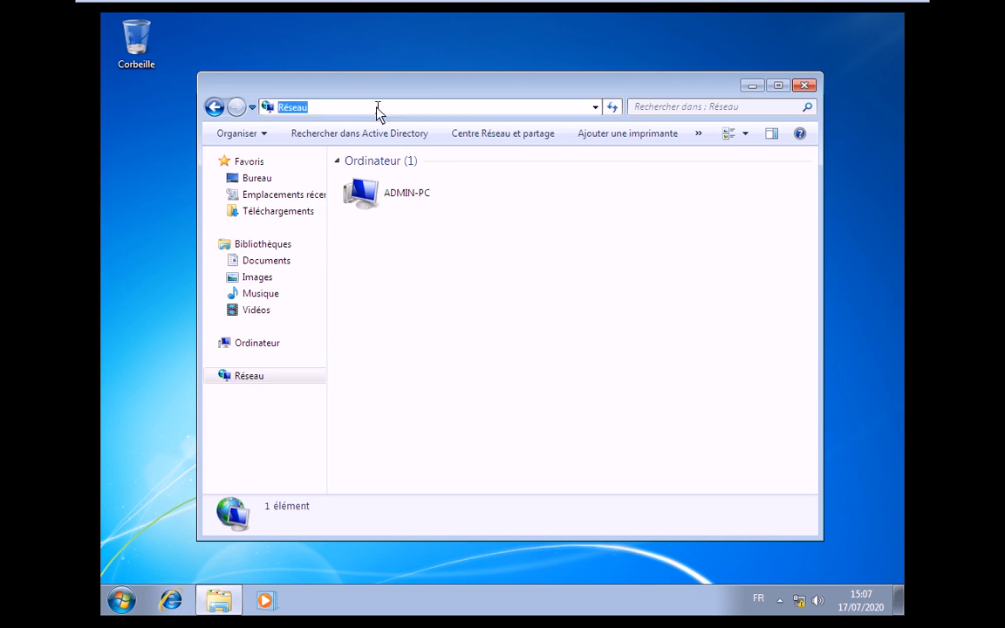
text(\\192.168.10.2)
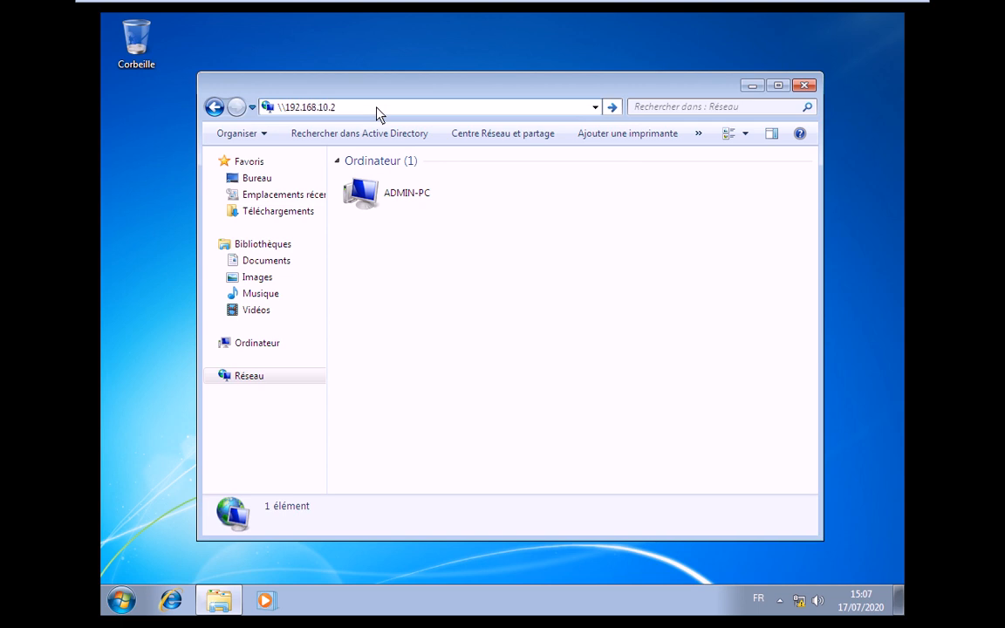
text(50)
key(Return)
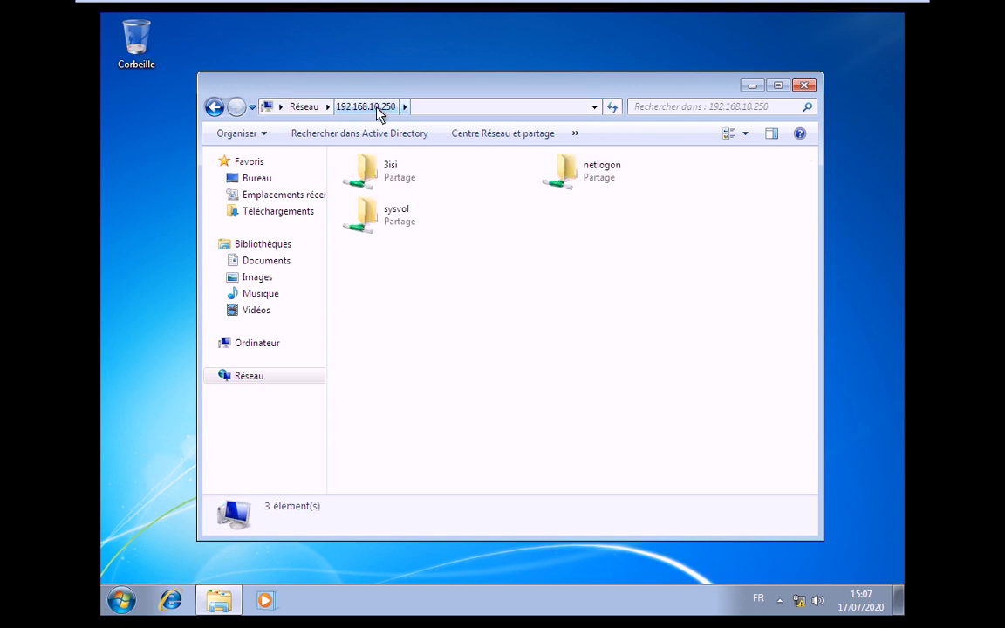
double_click(381, 177)
- Check that the User2 and User1 folders are empty, then leave the VM for the host
double_click(368, 196)
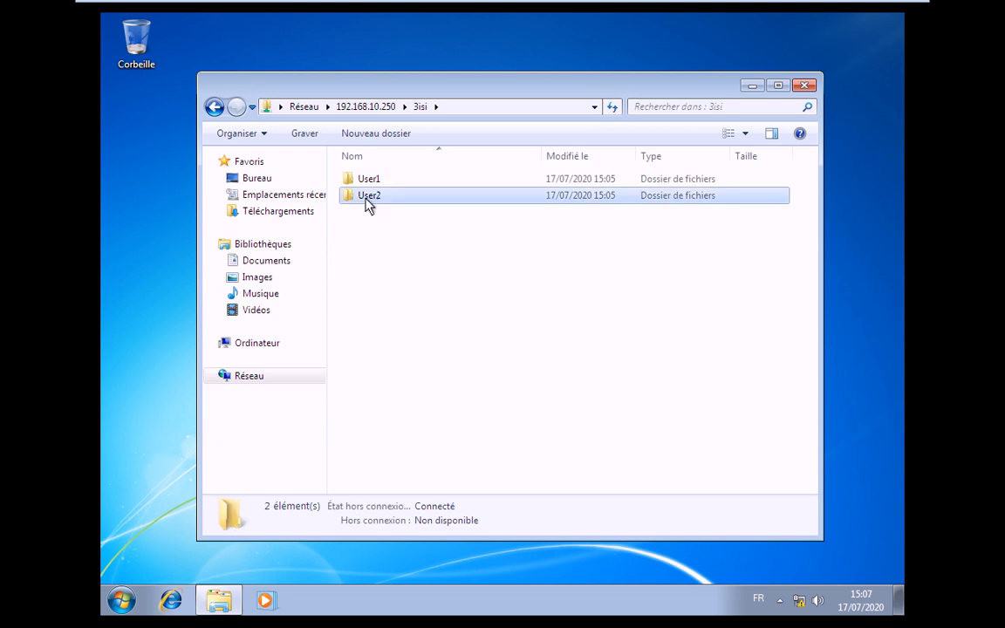
click(419, 107)
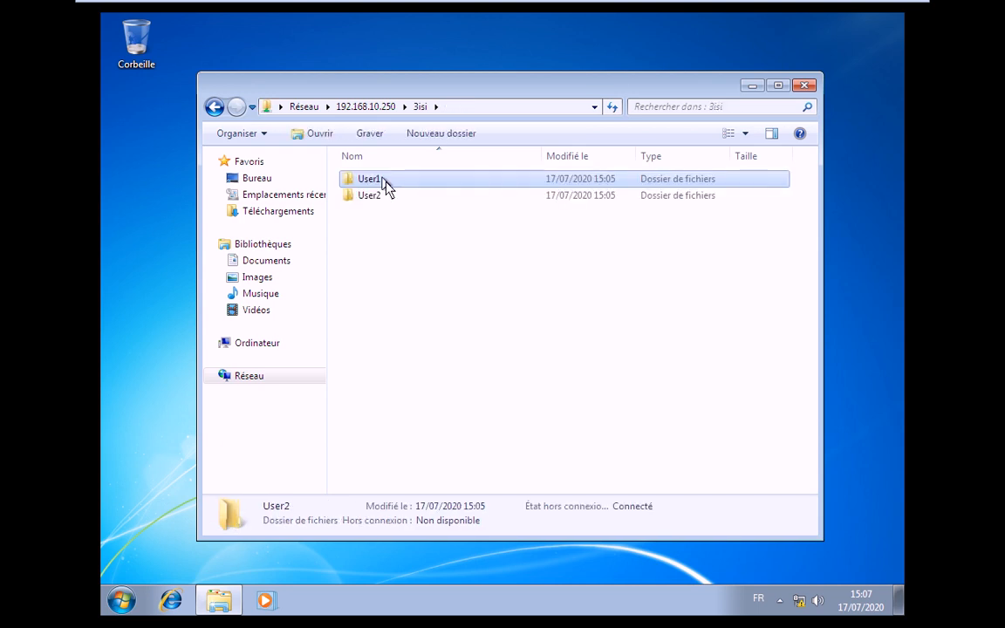
double_click(383, 179)
click(419, 112)
click(762, 7)
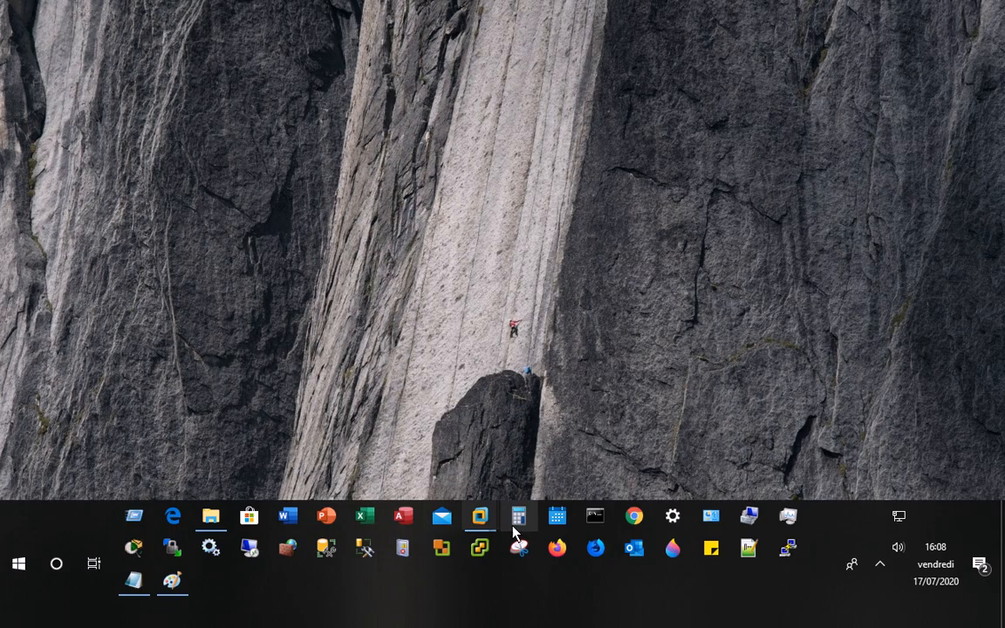
- Open the Gestion des utilisateurs notes in Notepad and highlight tasks 11 through 13
click(134, 580)
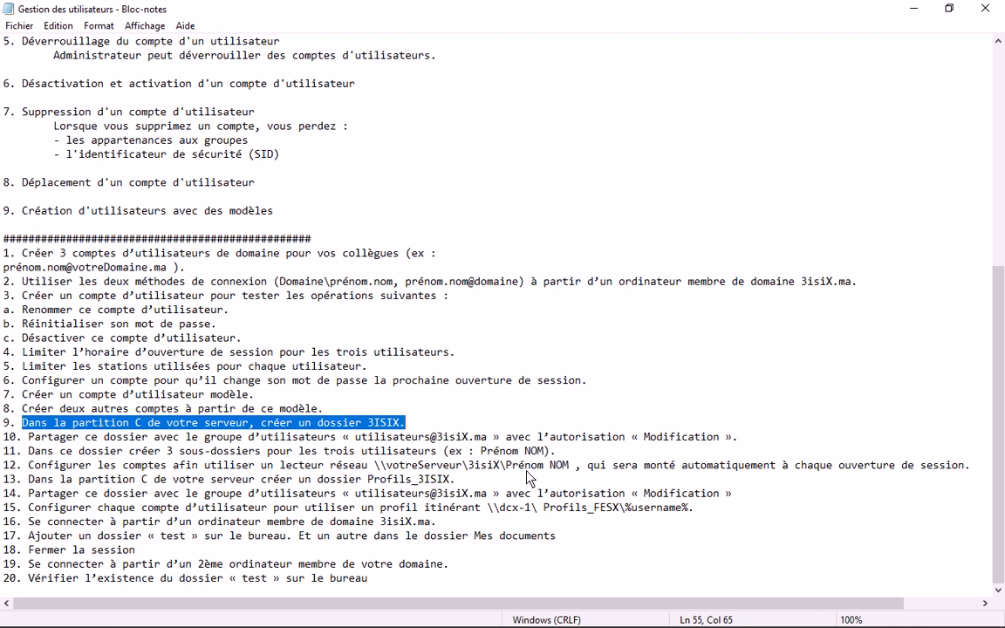
drag(556, 451, 483, 478)
click(483, 478)
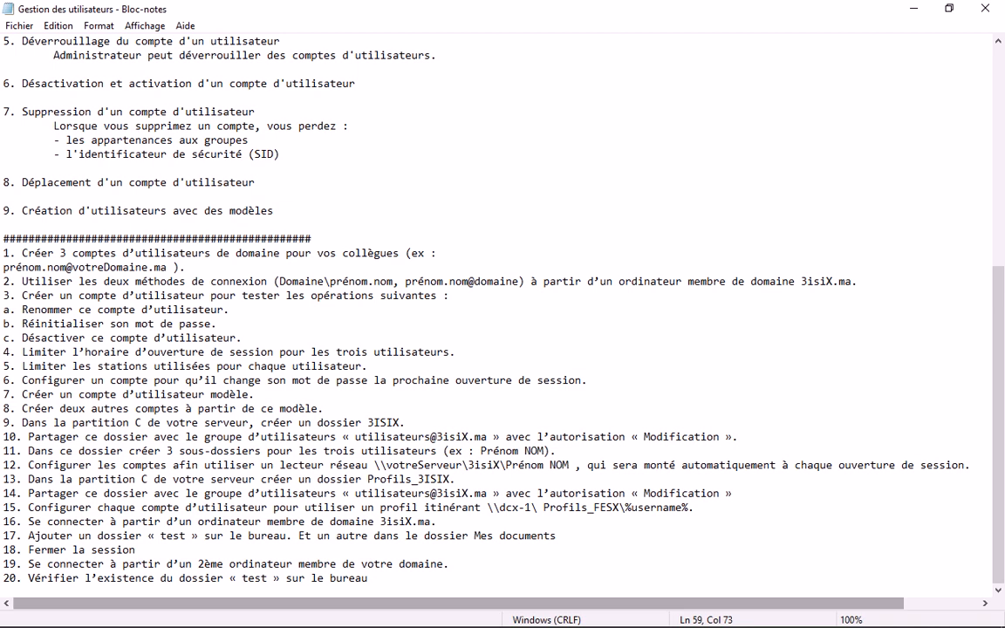
- Show the desktop, open the MEMUP (E:) drive, then minimize its window
key(super+d)
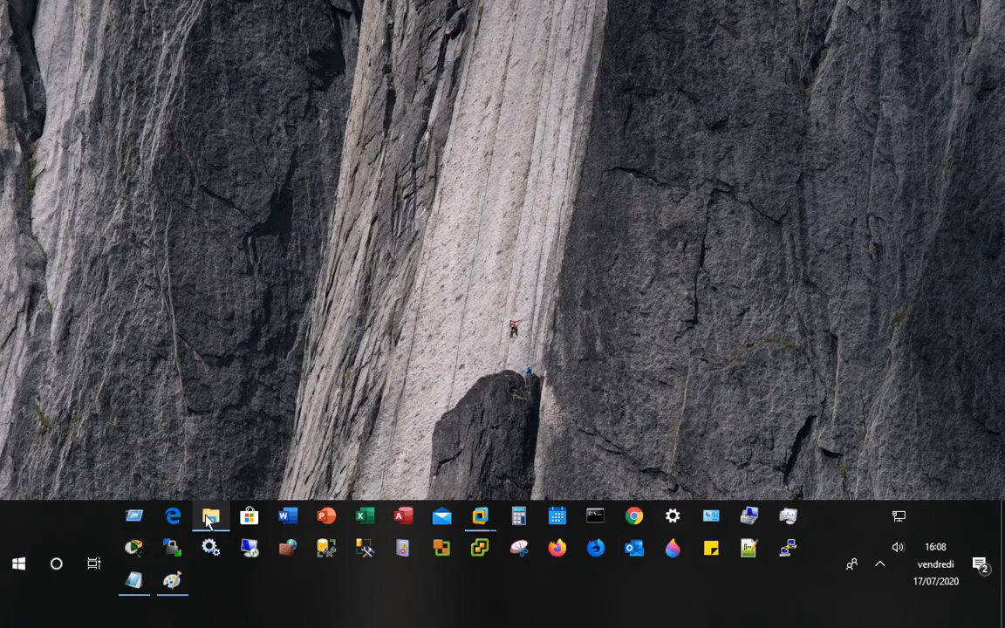
click(210, 518)
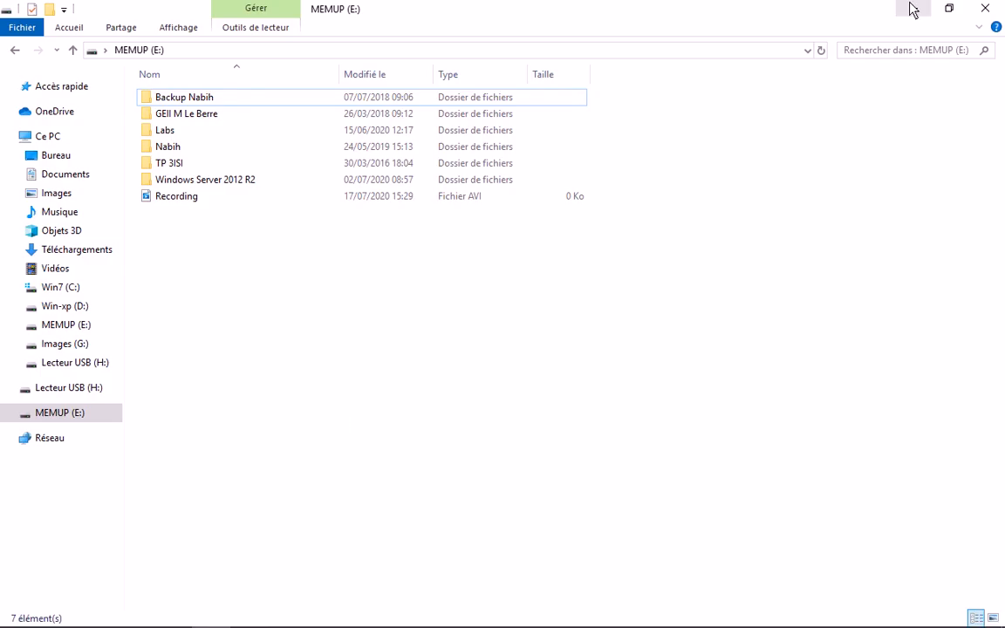
click(913, 9)
- On Win2K8R2-DC1, open \\192.168.10.250 from the Run box
mouse_move(477, 515)
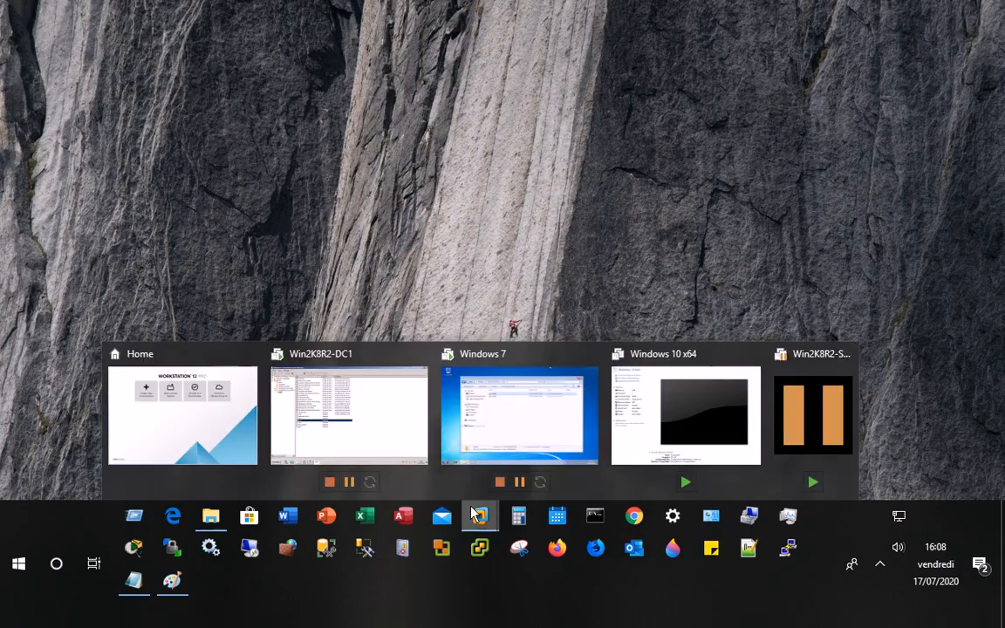
click(349, 415)
key(super)
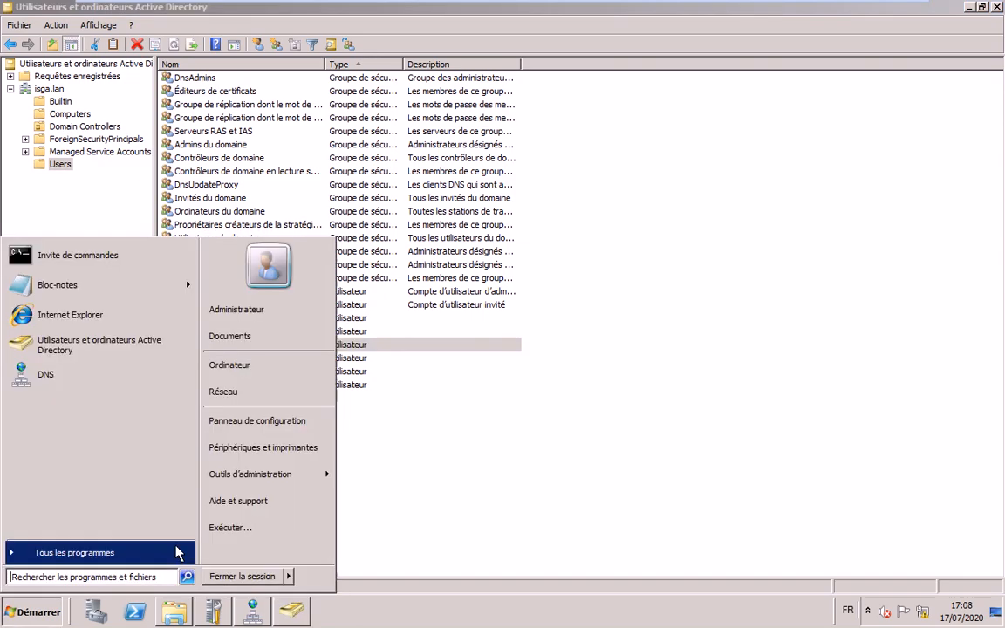
click(230, 527)
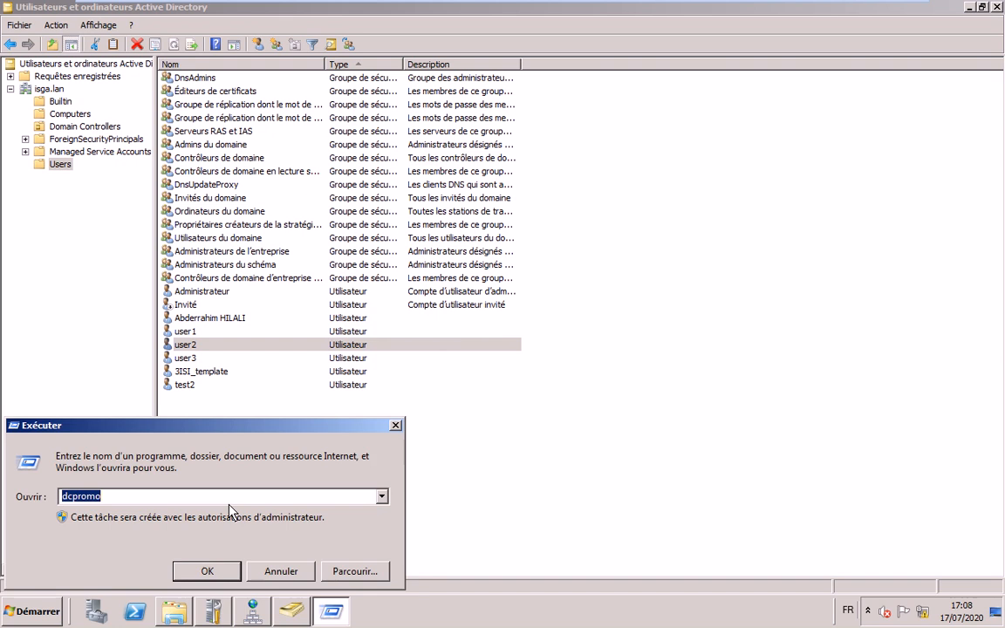
text(\\192.168.10.250)
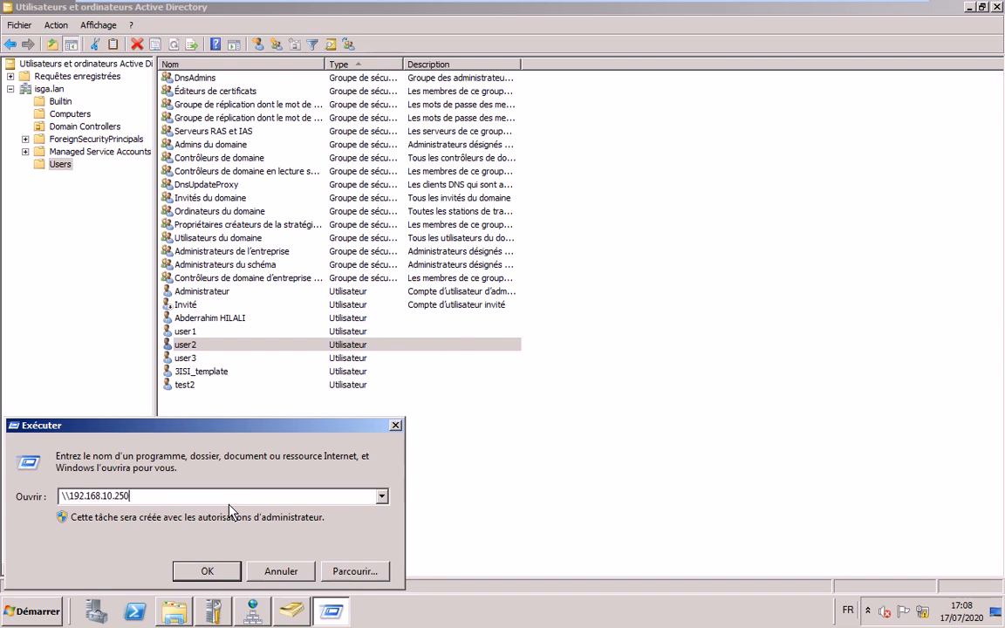
key(Return)
- Open 3isi then User1, confirm it is empty, and return to Active Directory
key(3)
key(Return)
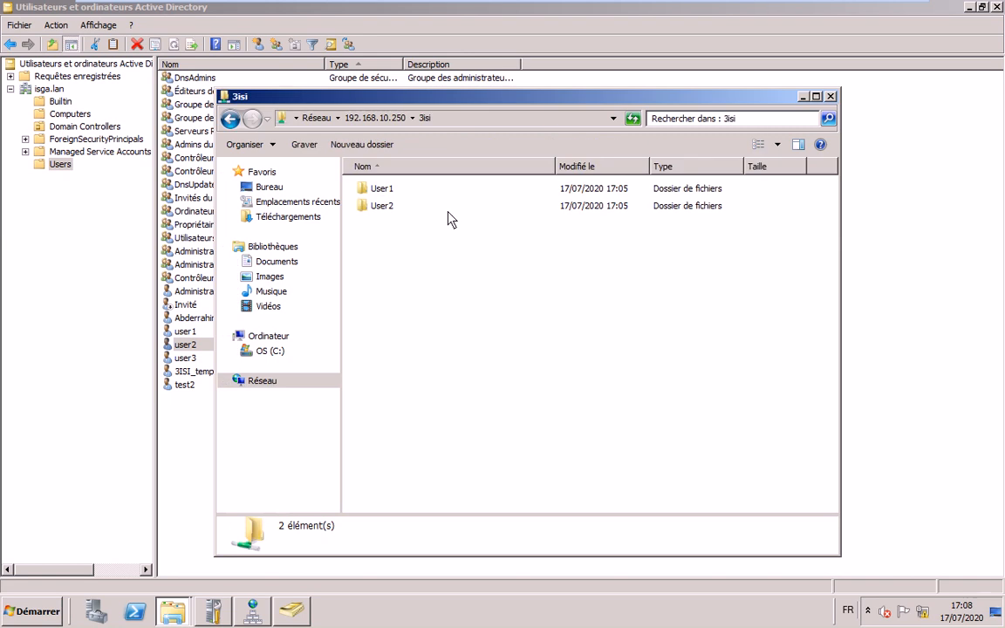
key(u)
key(Return)
click(487, 122)
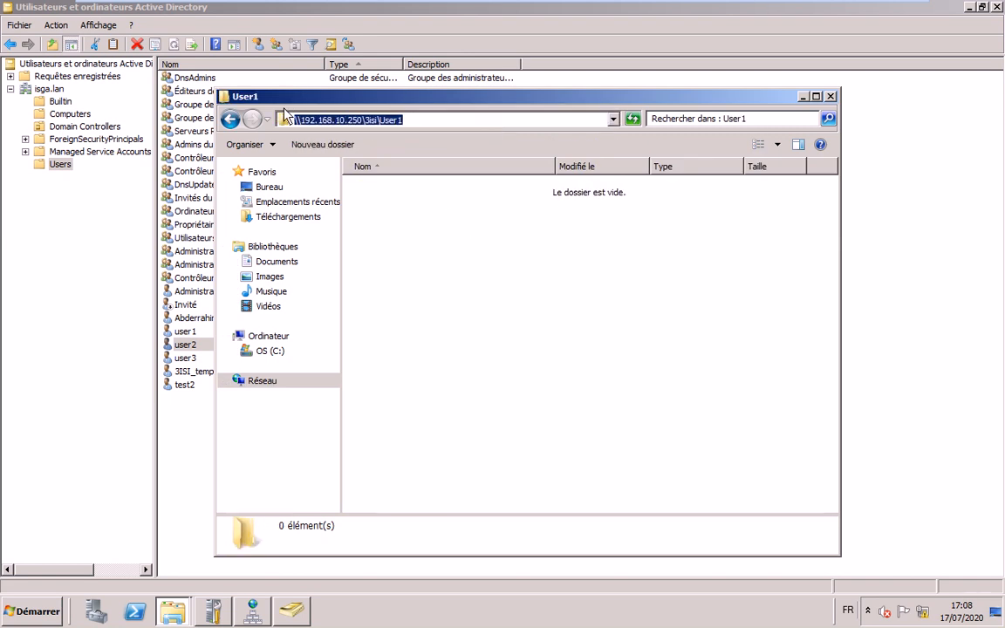
click(192, 332)
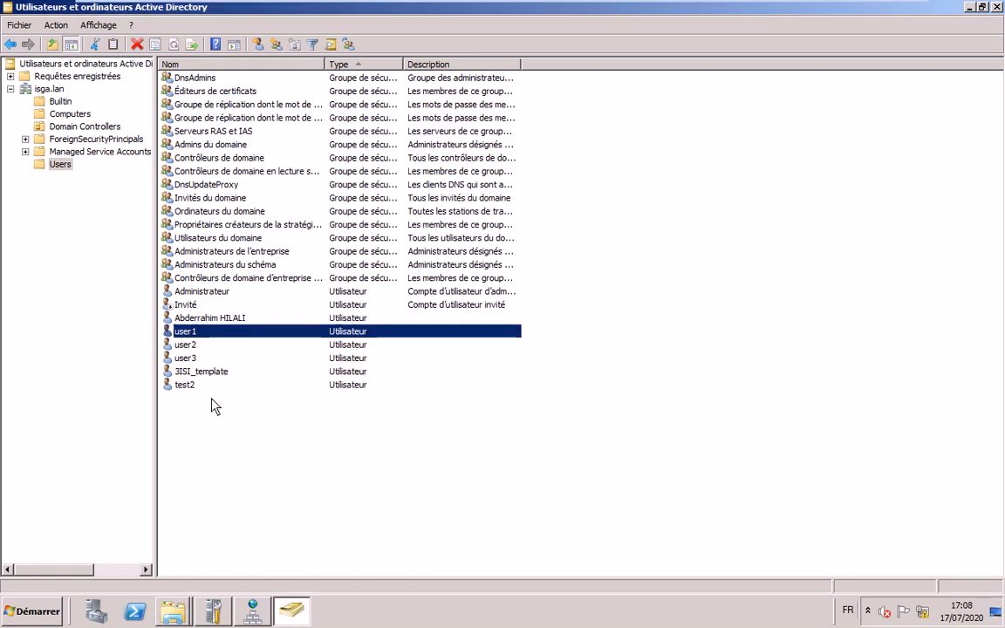
- Open user1's properties and show its Compte tab
key(Return)
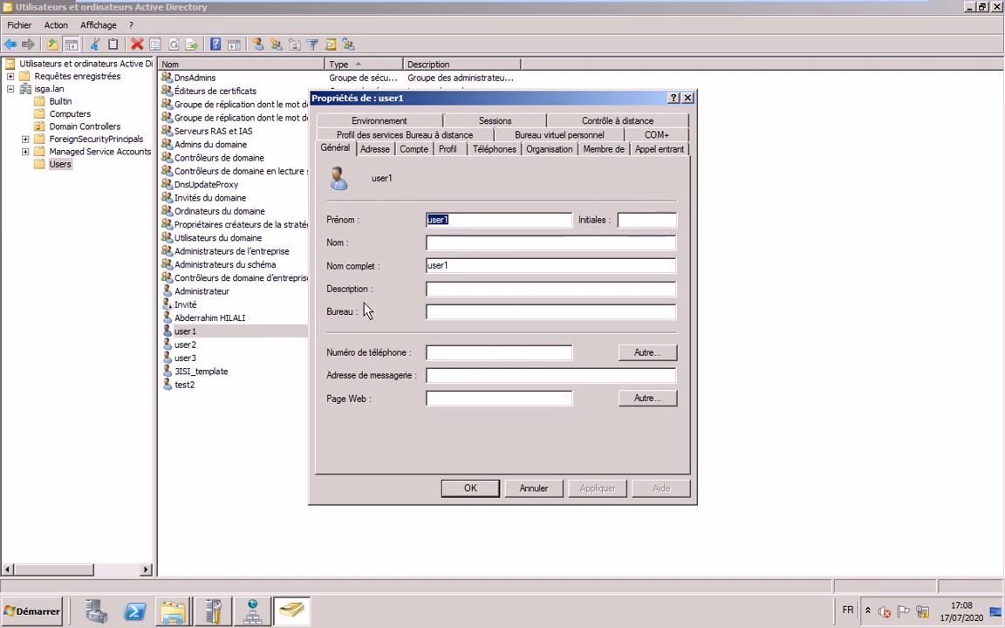
key(ctrl+Tab)
key(ctrl+Tab)
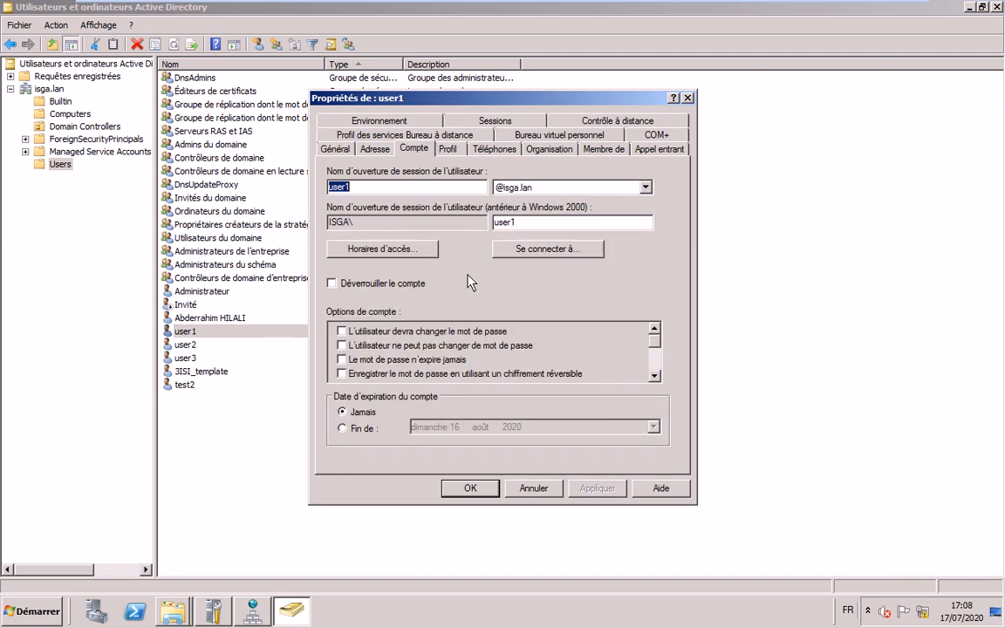
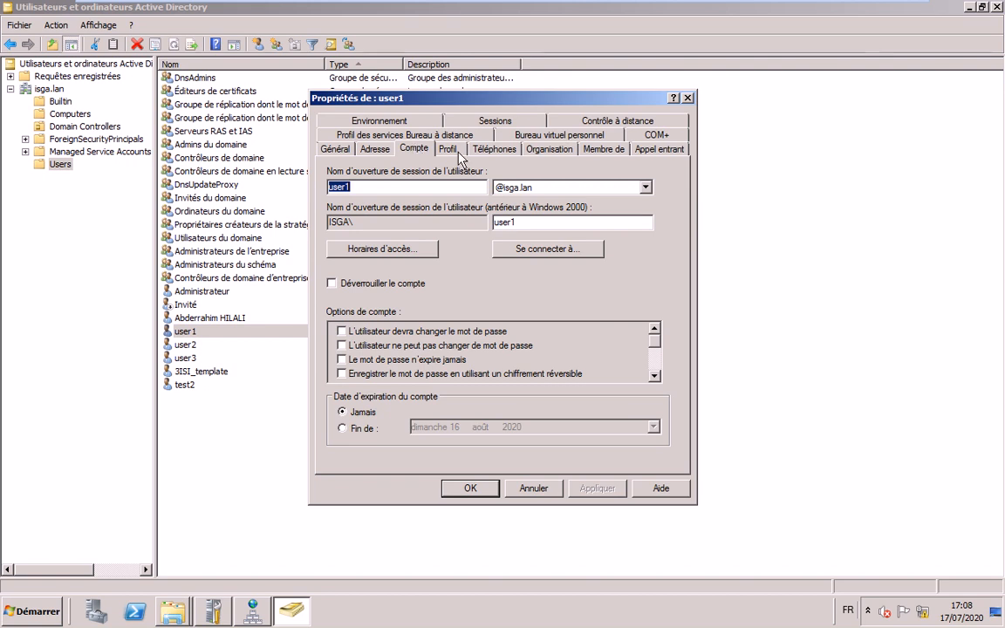
- Map user1's home folder to Z: at \\192.168.10.250\3isi\User1
click(458, 150)
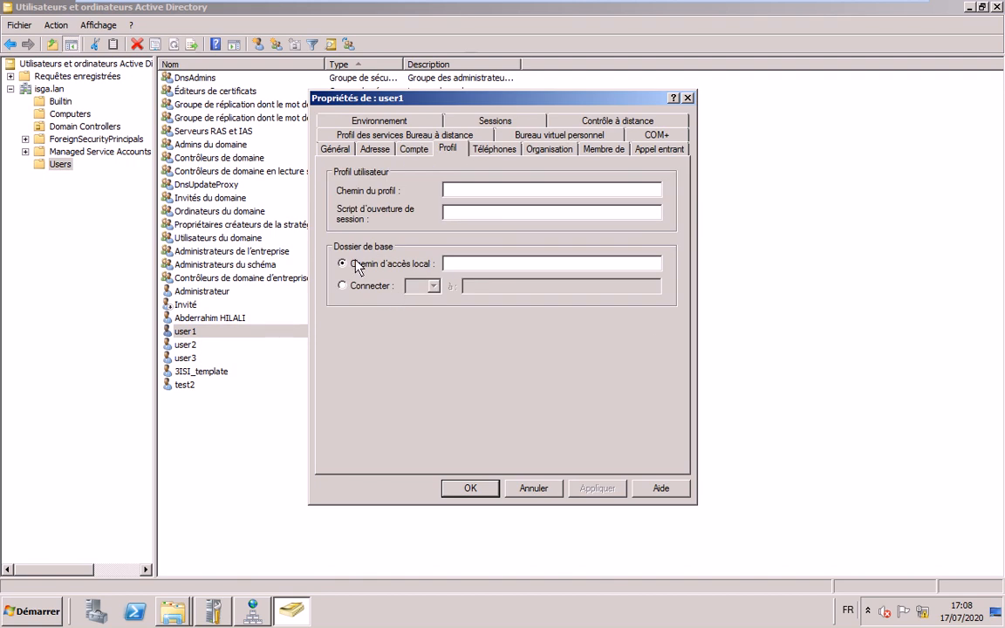
click(366, 285)
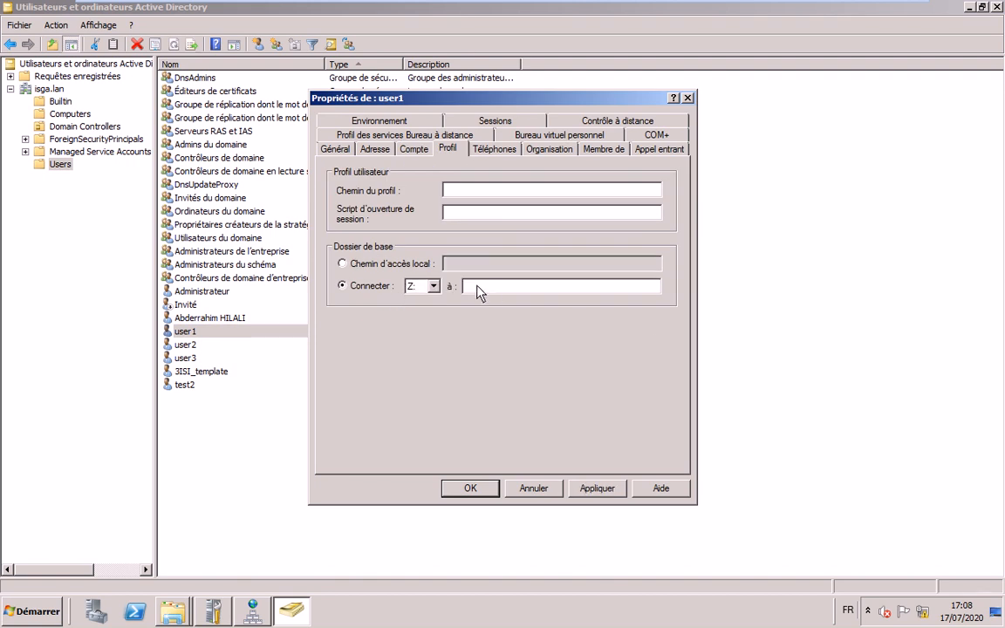
click(477, 286)
text(\\192.168.10.250\3isi\User1)
click(470, 488)
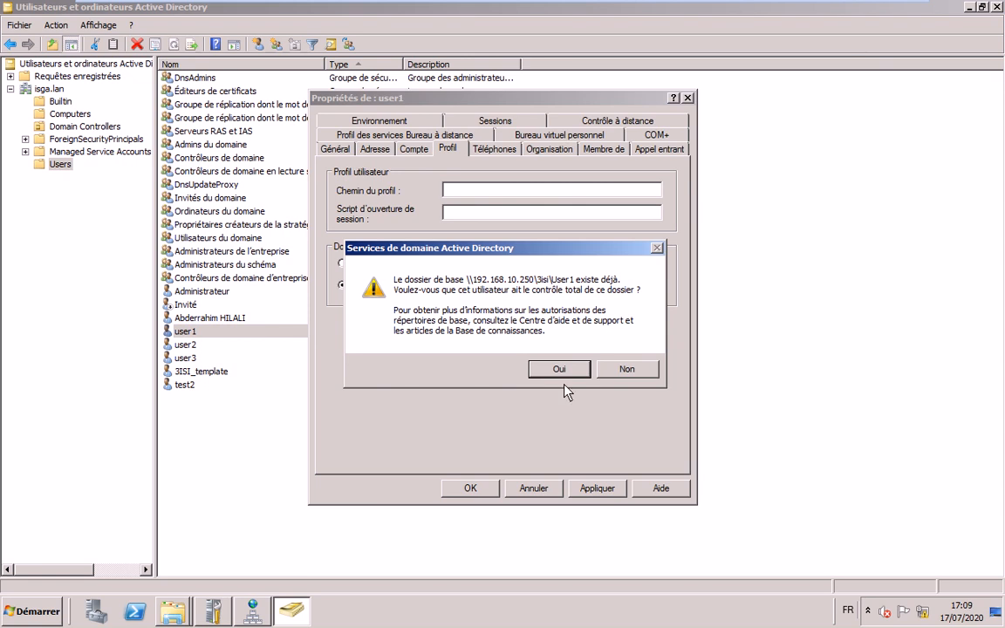
key(Return)
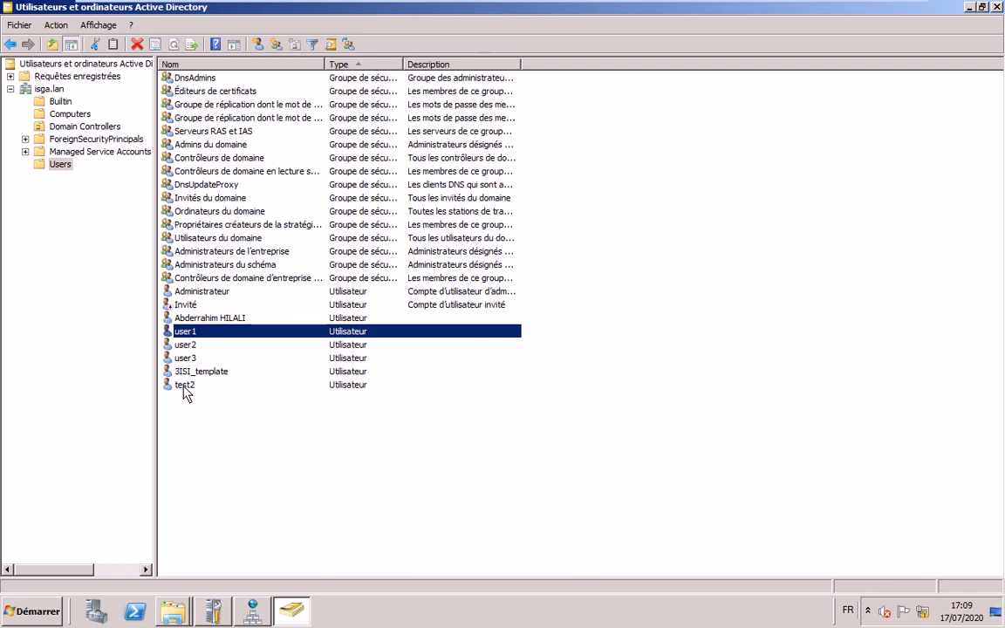
- Map user2's home folder to Z: at \\192.168.10.250\3isi\User2, then minimize Active Directory
double_click(185, 345)
click(447, 149)
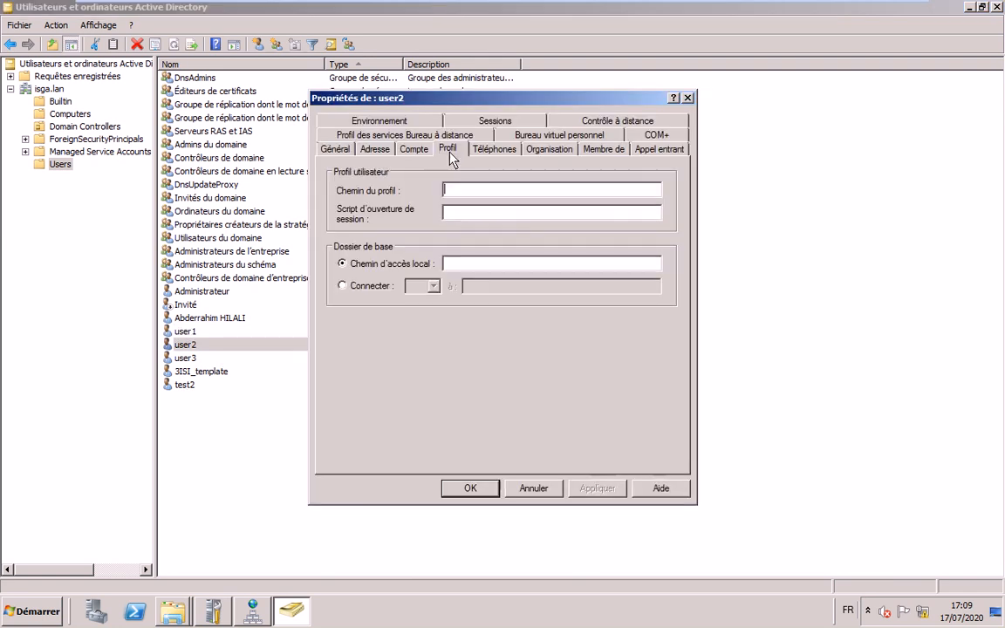
click(342, 286)
click(506, 290)
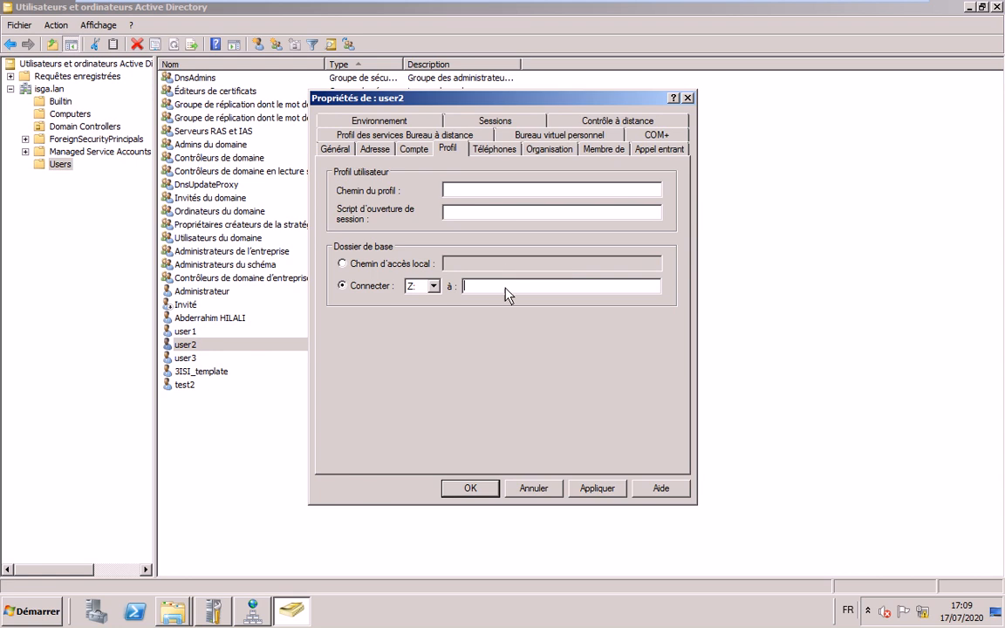
text(\\192.168.10.250\3isi\User1)
click(588, 487)
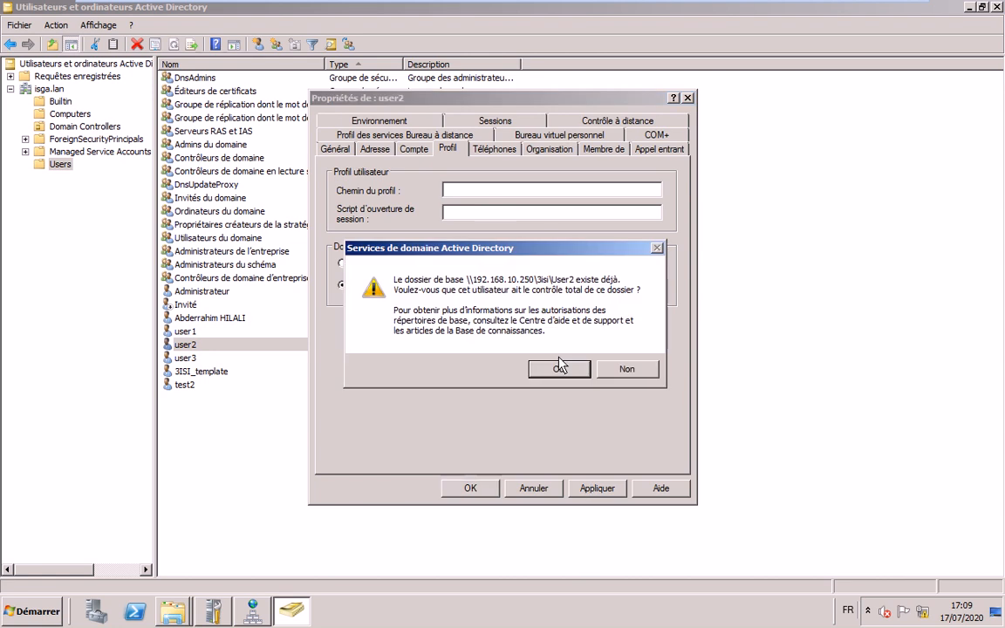
click(560, 367)
click(471, 488)
click(471, 494)
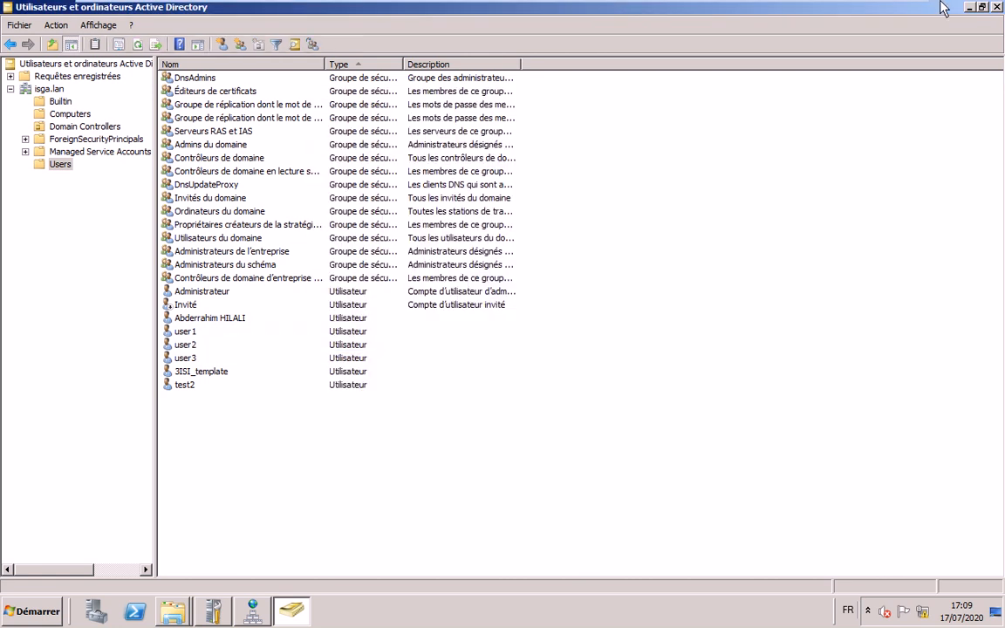
click(968, 7)
- Refresh the empty User1 folder, then check User2 from the 3isi folder
right_click(507, 289)
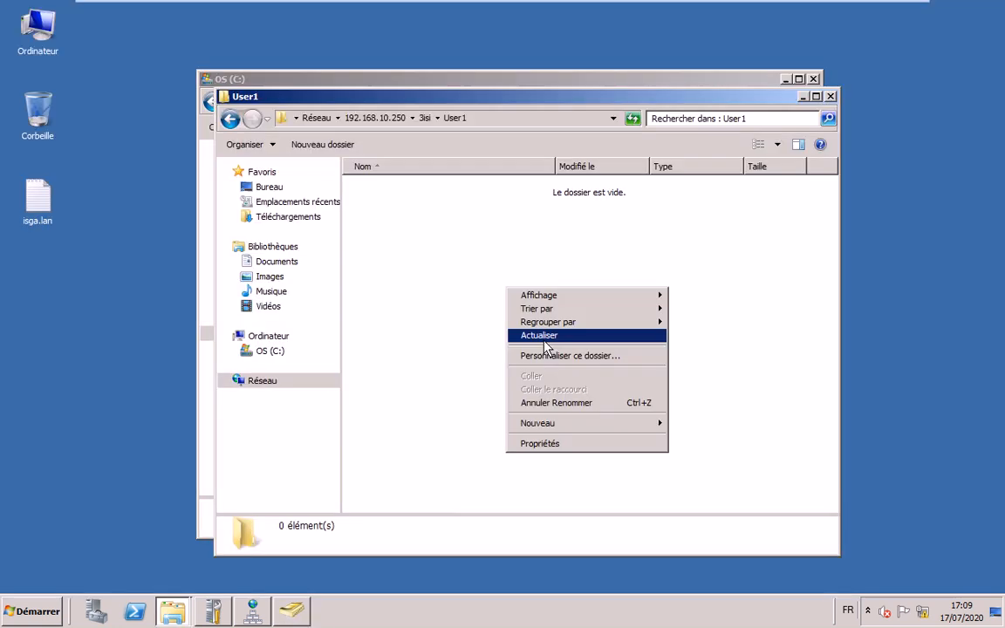
click(540, 336)
key(BackSpace)
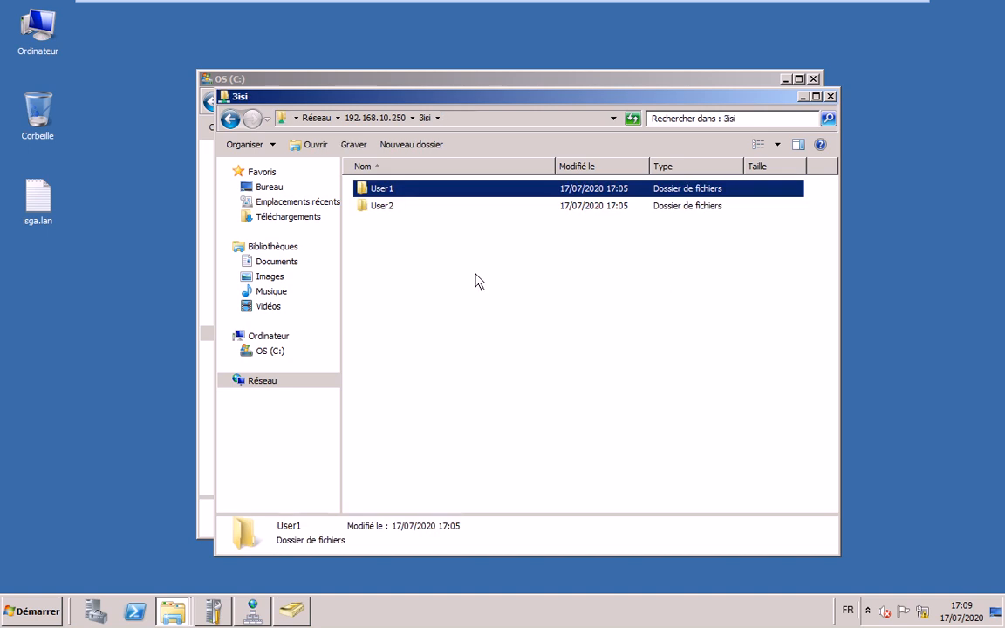
key(Down)
key(Return)
key(BackSpace)
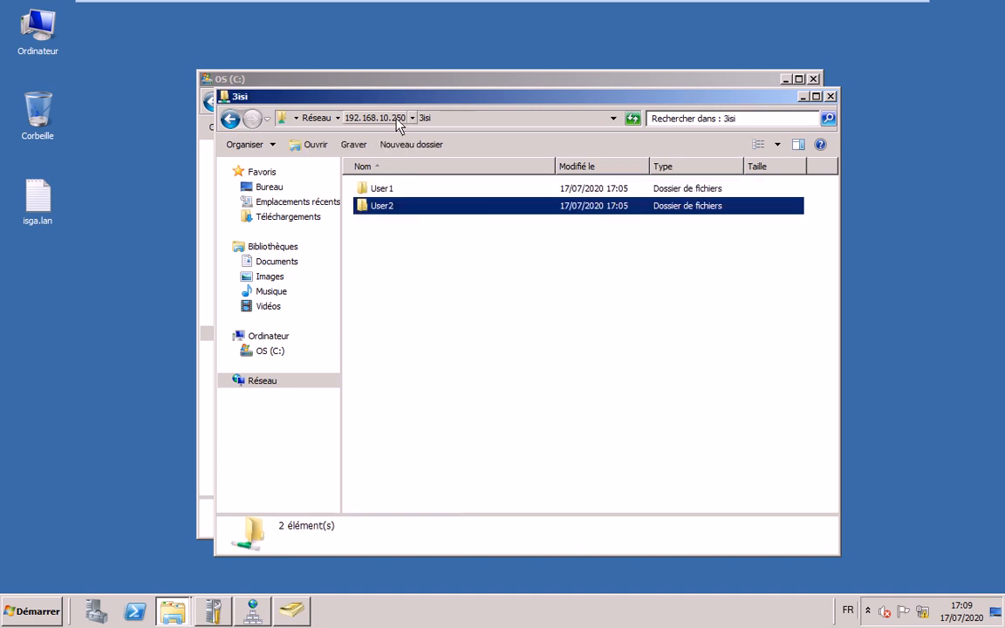
- Browse from the server's share list into 3isi, confirming User2 and User1 are empty
click(376, 118)
right_click(502, 332)
click(528, 379)
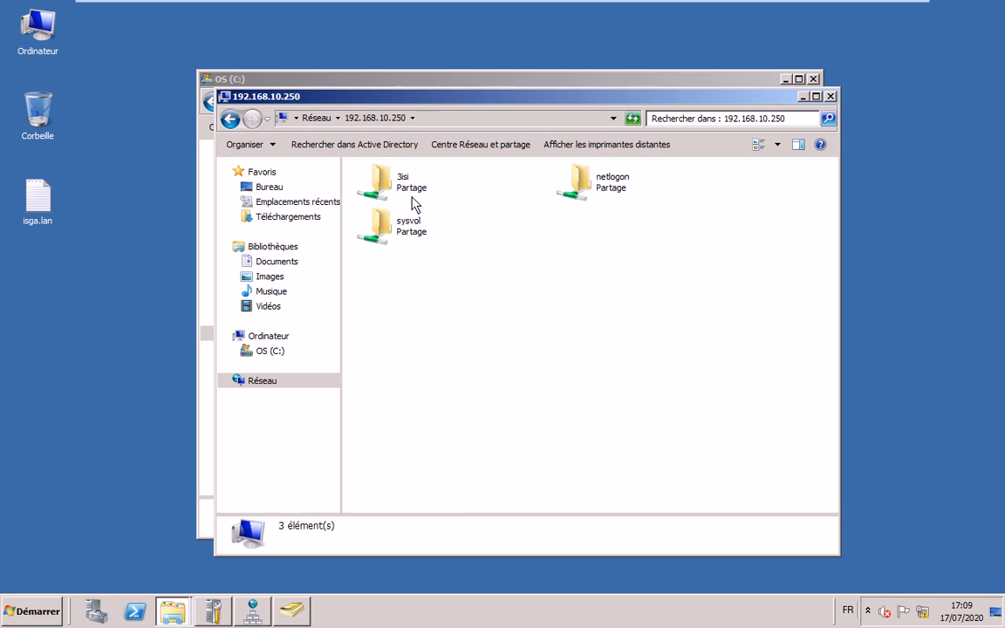
double_click(381, 182)
double_click(380, 207)
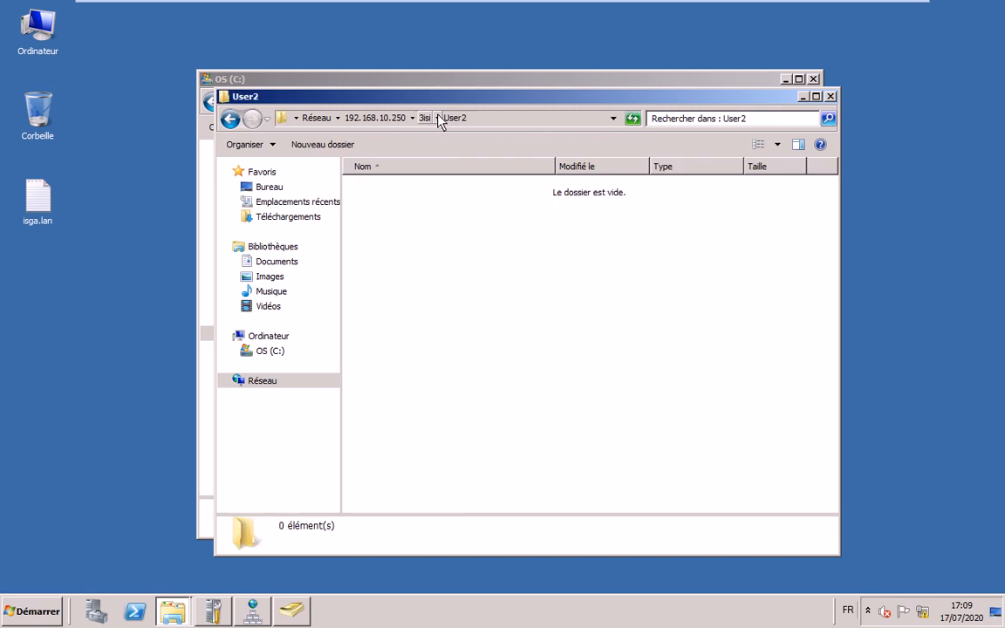
click(425, 119)
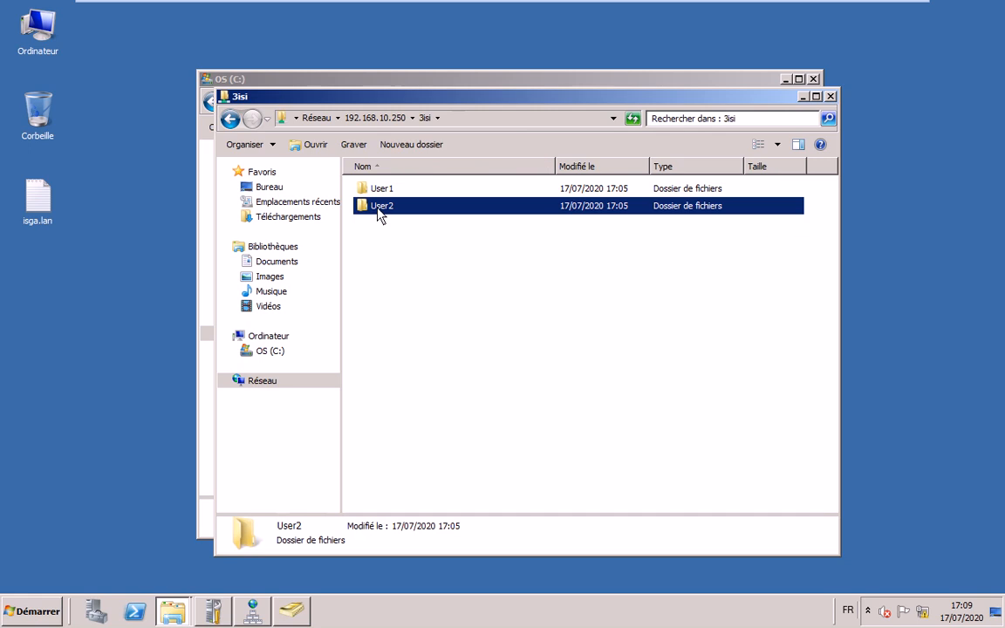
double_click(382, 188)
key(BackSpace)
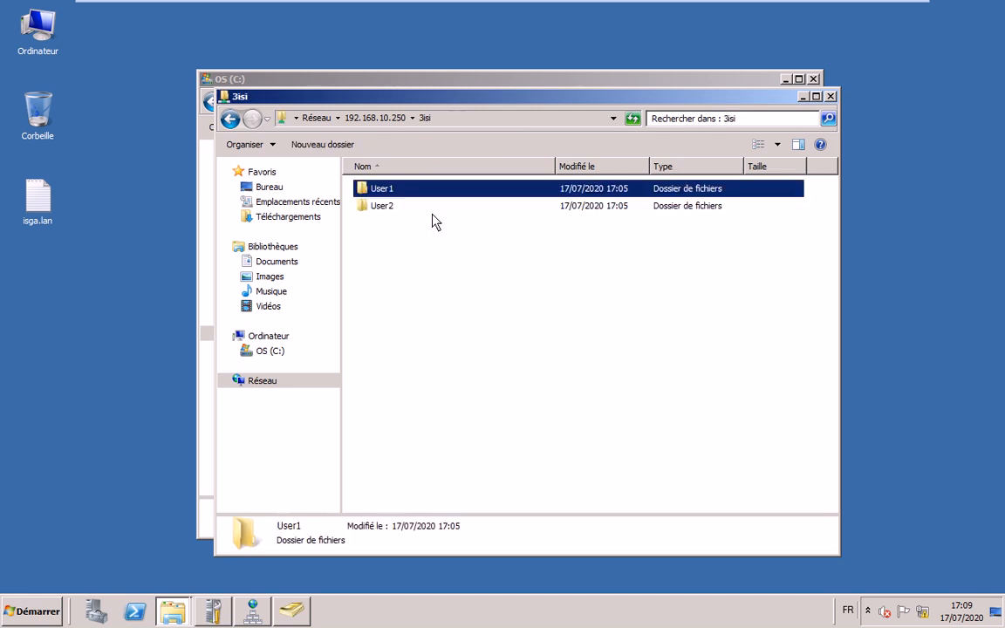
click(550, 197)
mouse_move(575, 8)
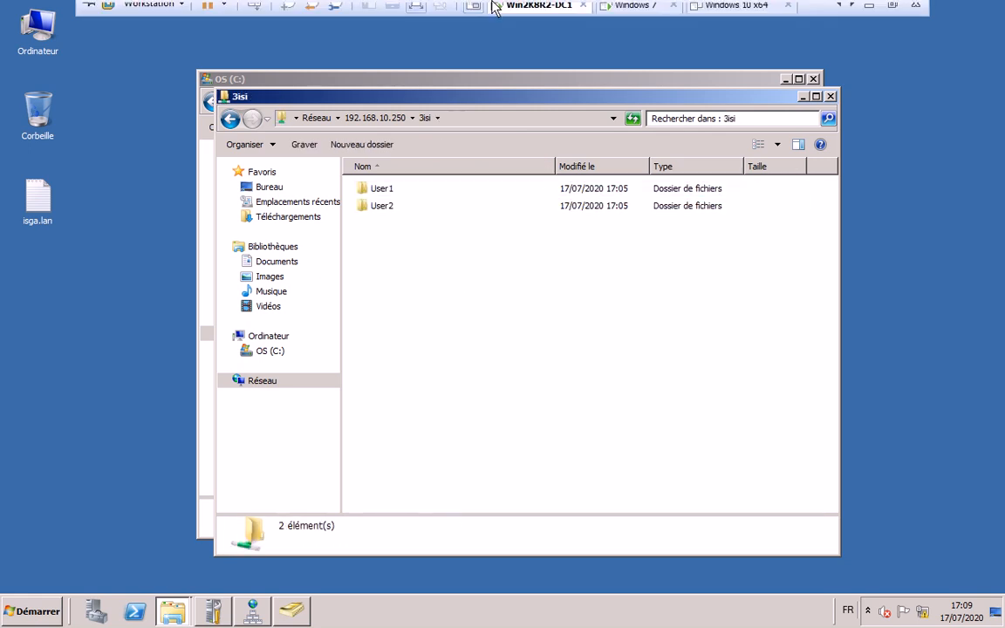
- Switch to the Windows 7 VM and lock its session via Verrouiller
click(634, 13)
click(348, 247)
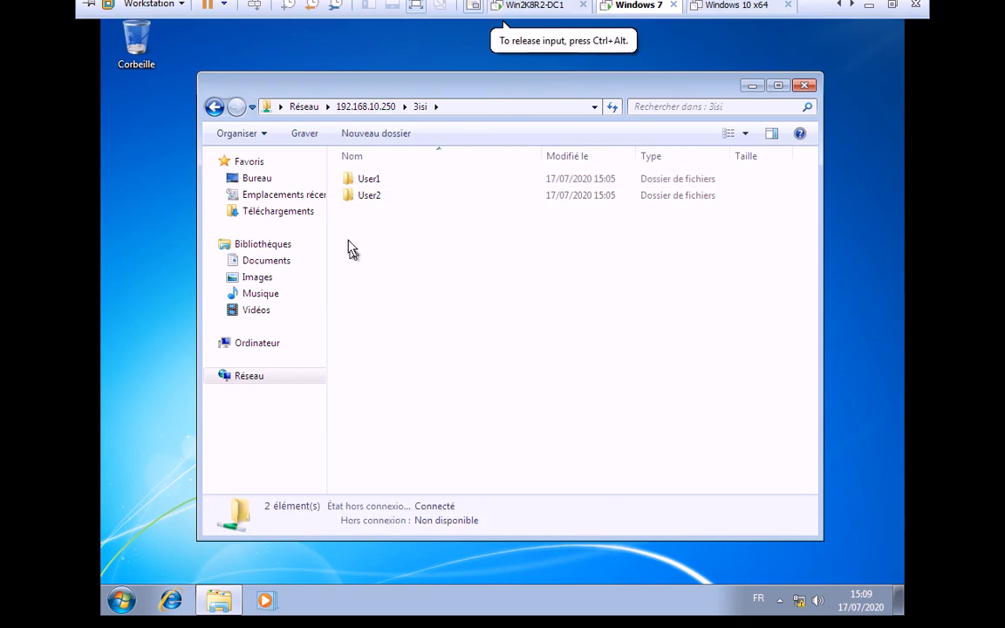
click(123, 609)
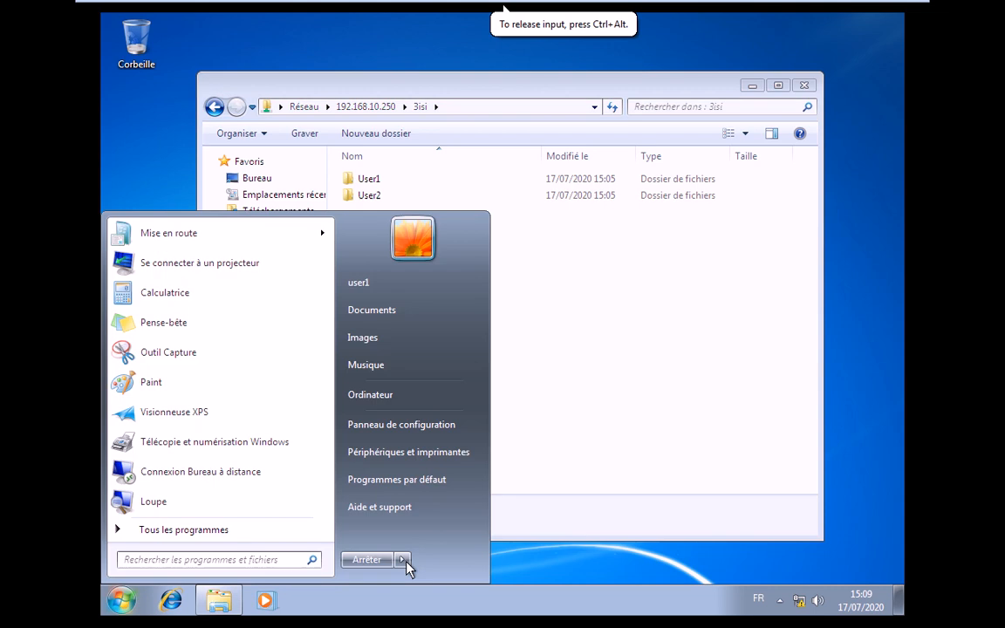
click(403, 560)
click(487, 504)
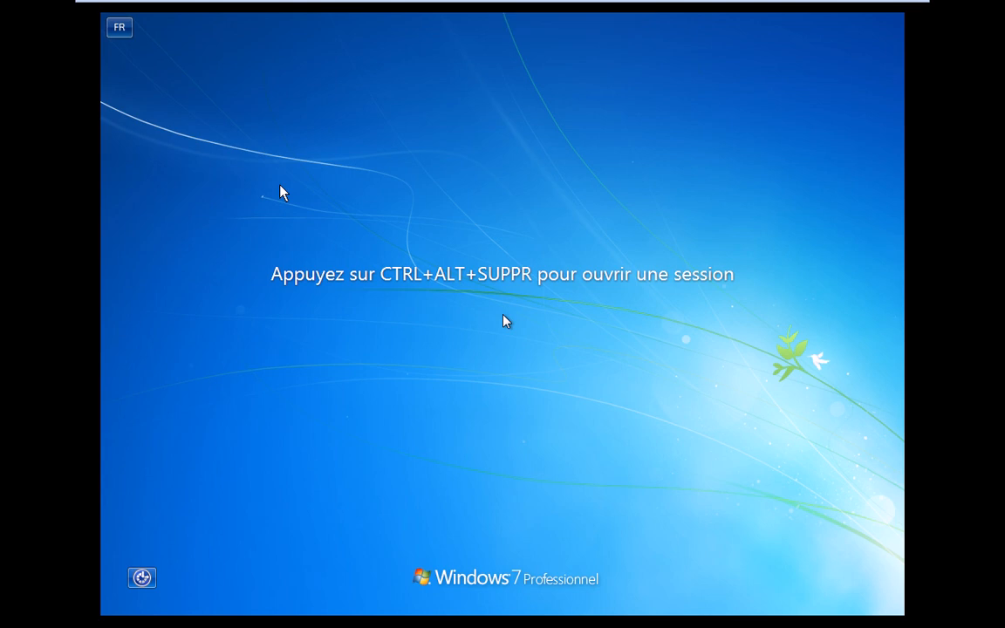
- Send Ctrl+Alt+Del and sign back in as ISGA\user1 with its password
mouse_move(258, 9)
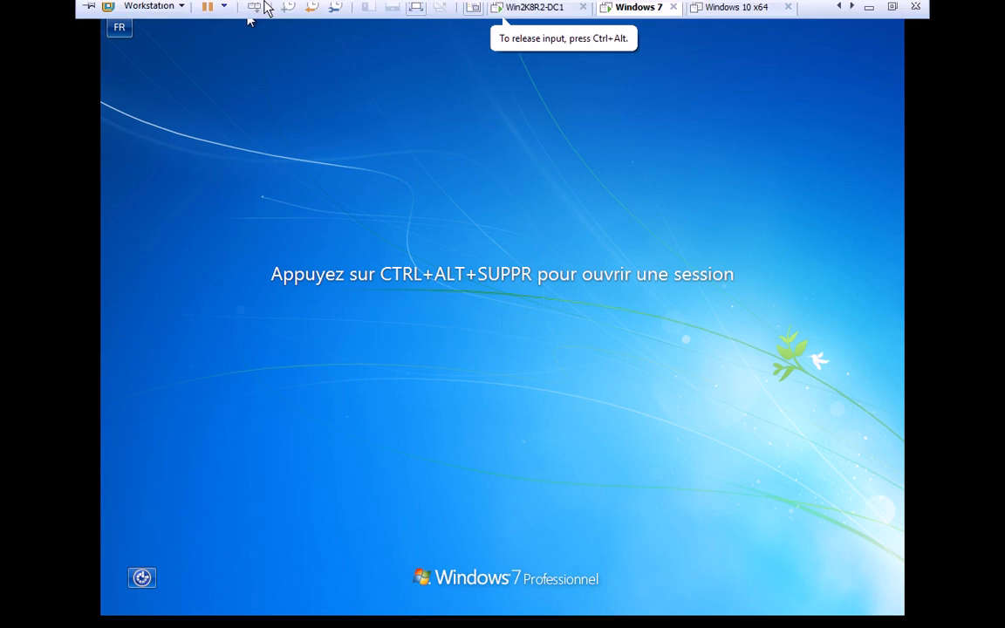
click(254, 10)
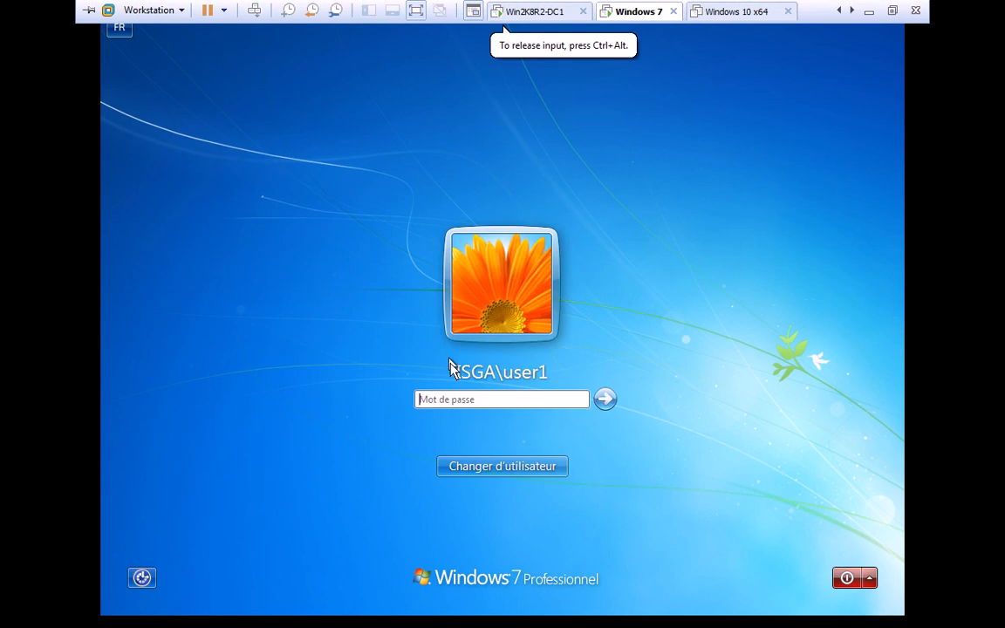
click(462, 403)
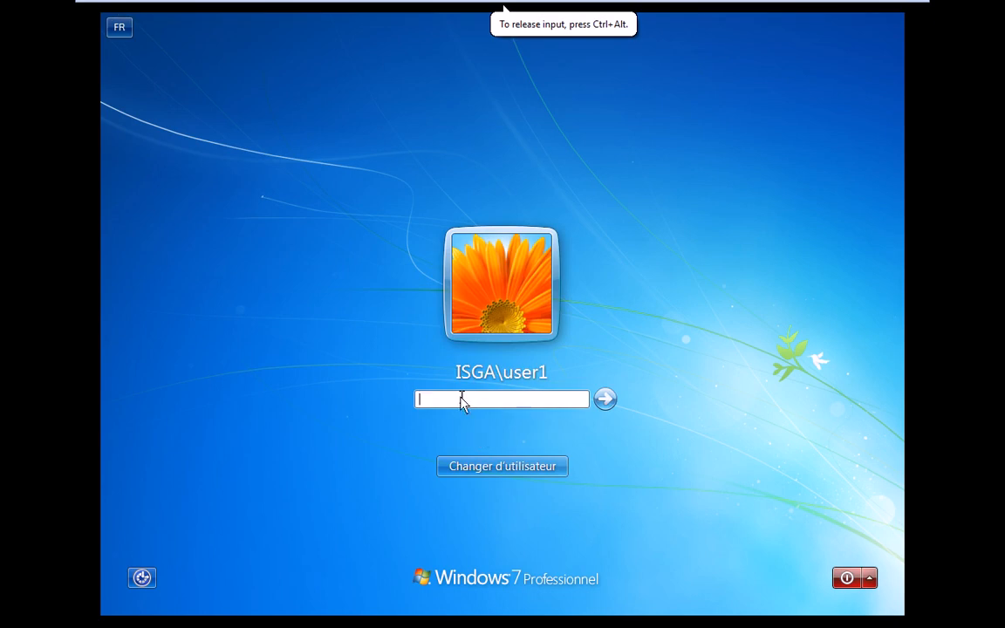
text(********)
key(Return)
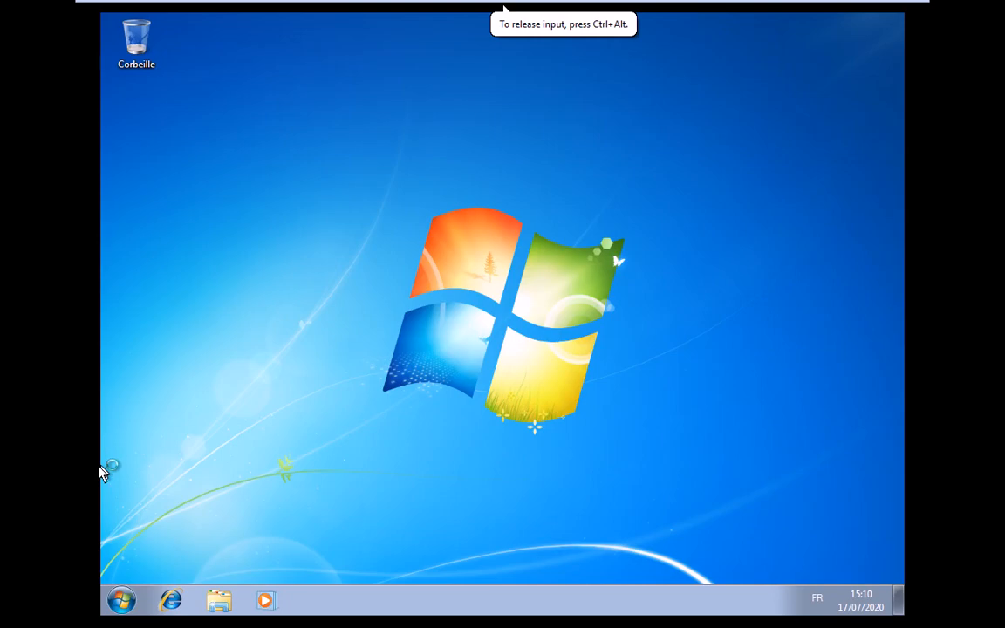
- Rename user1's network drive in Computer to 'DATA sur Serveur'
key(super)
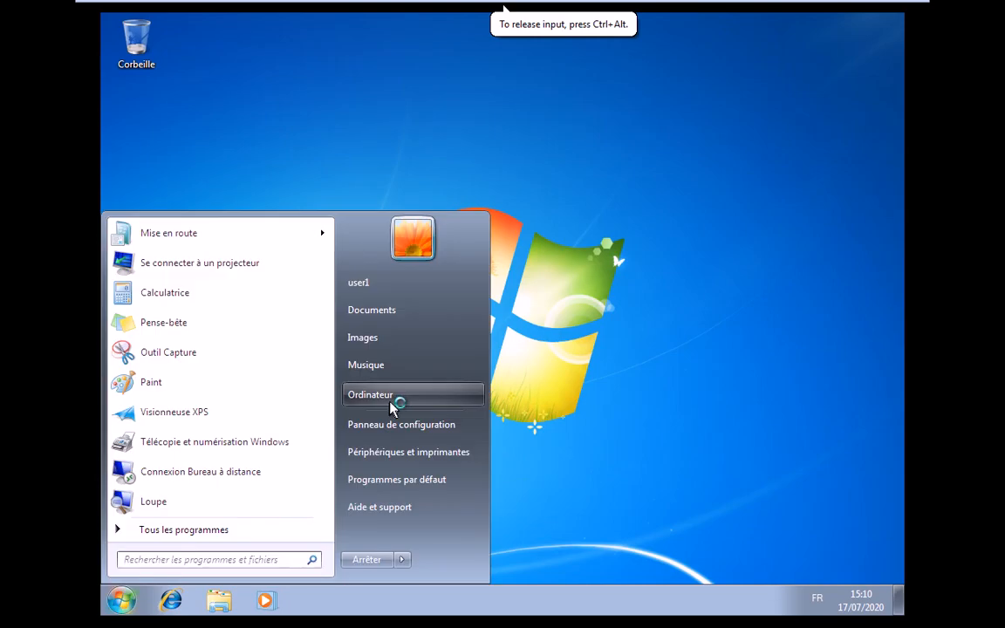
click(392, 397)
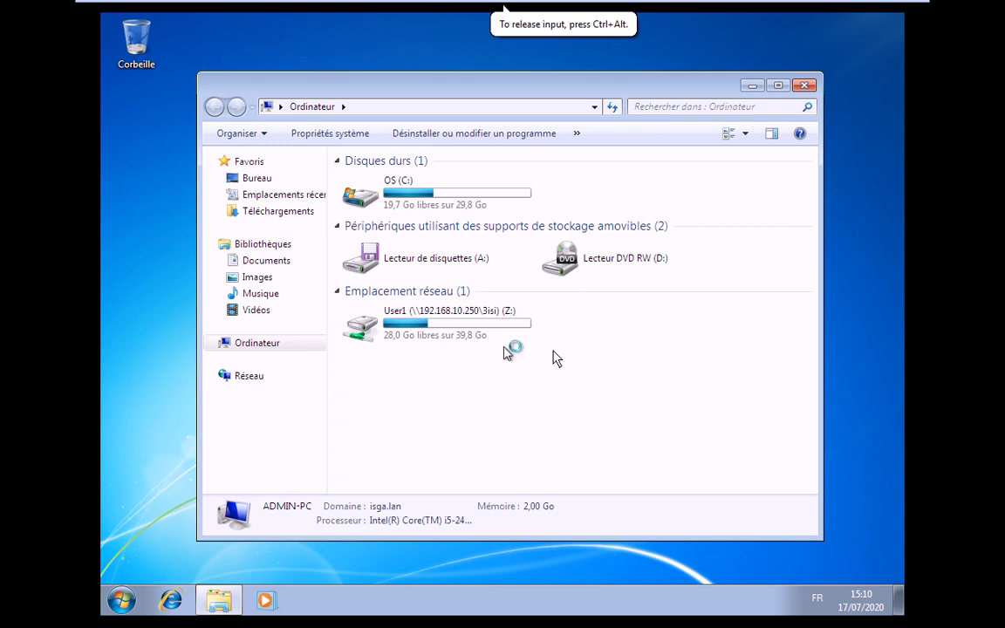
click(433, 331)
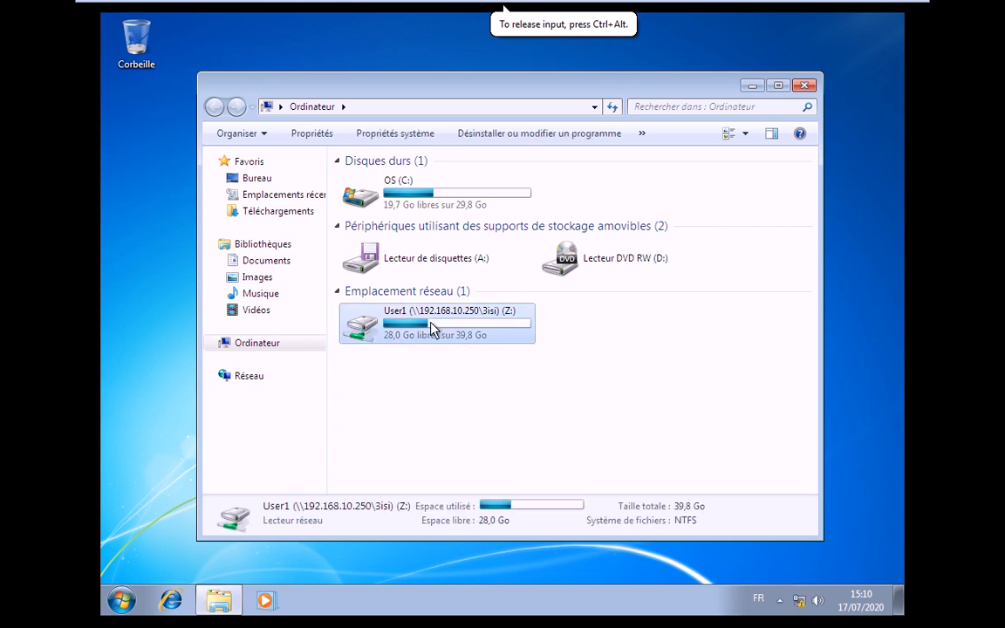
key(F2)
text(D)
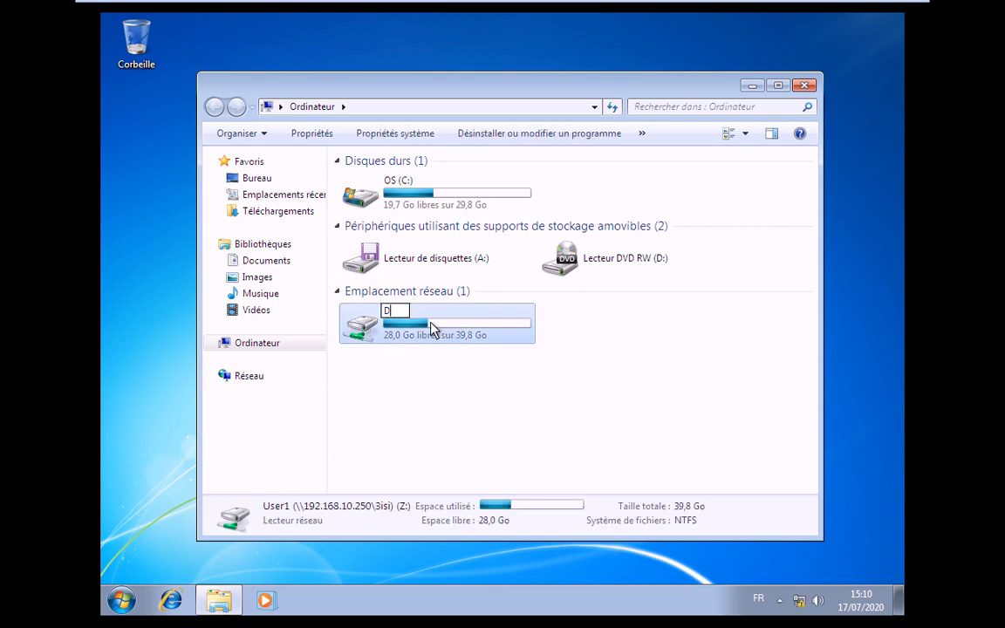
text(TA)
key(BackSpace)
key(BackSpace)
text(ATA sur Serveur)
key(Return)
- Create a new folder named 'tets' on the DATA sur Serveur drive
double_click(432, 329)
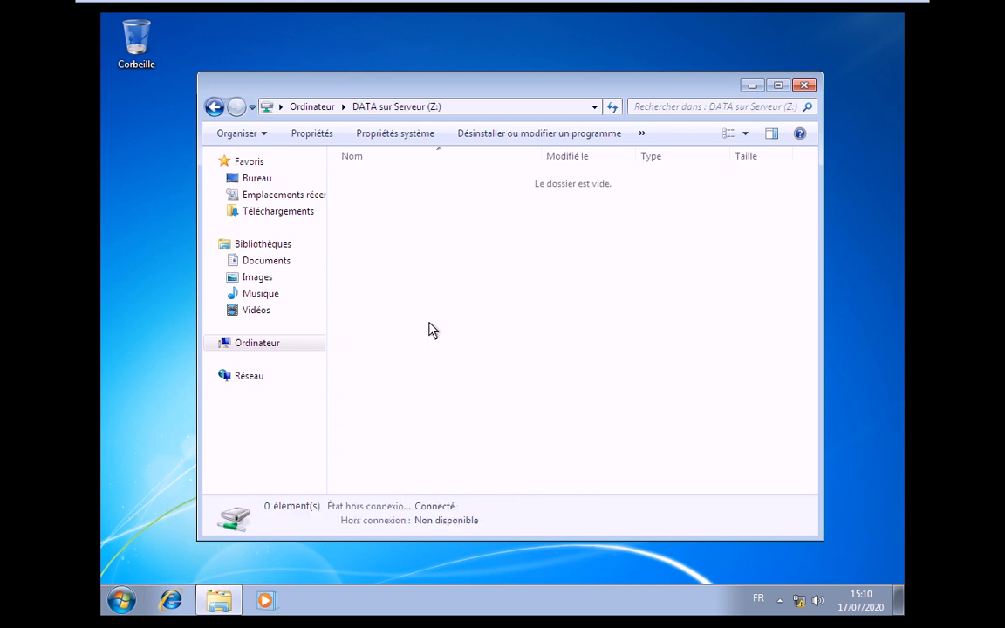
right_click(447, 271)
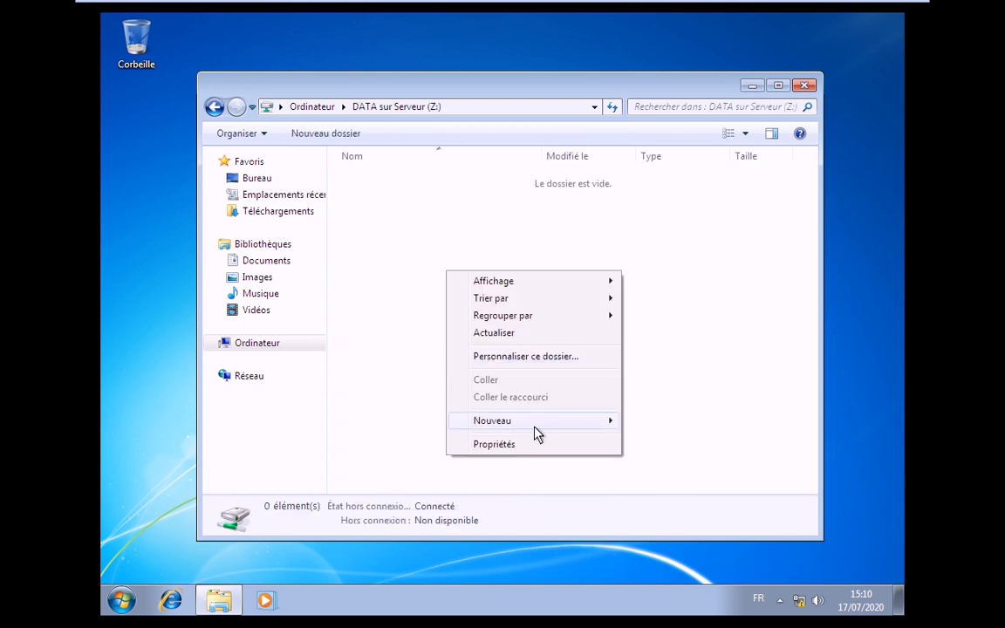
mouse_move(537, 427)
click(654, 420)
key(Return)
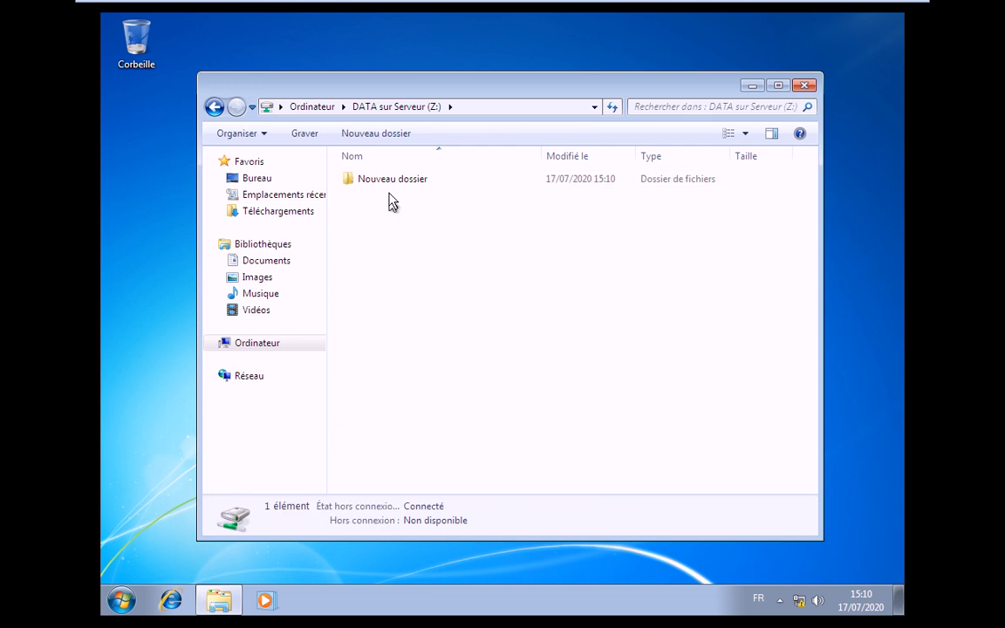
key(F2)
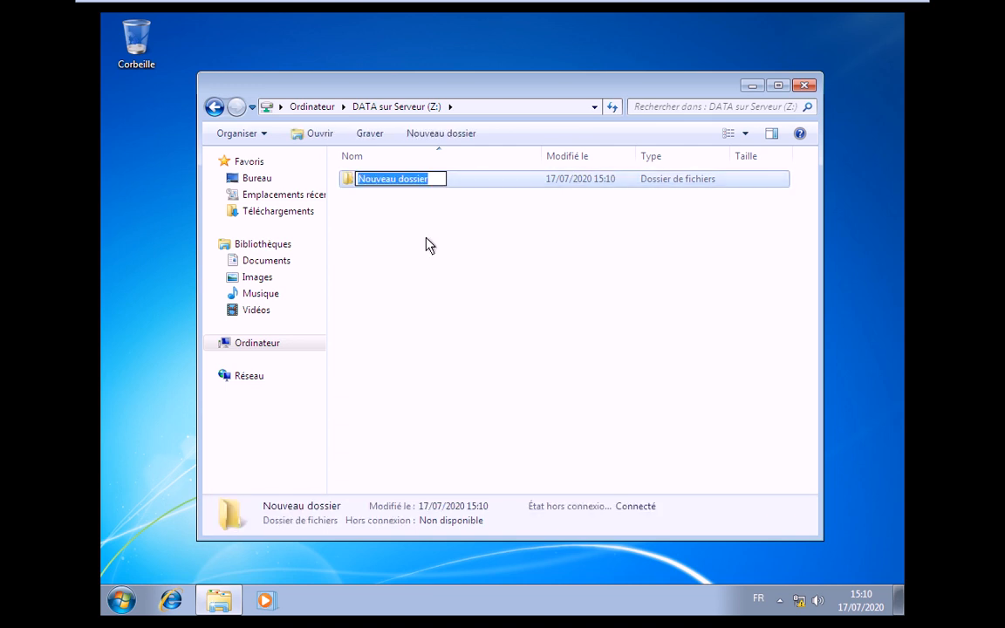
text(tets)
key(Return)
key(Return)
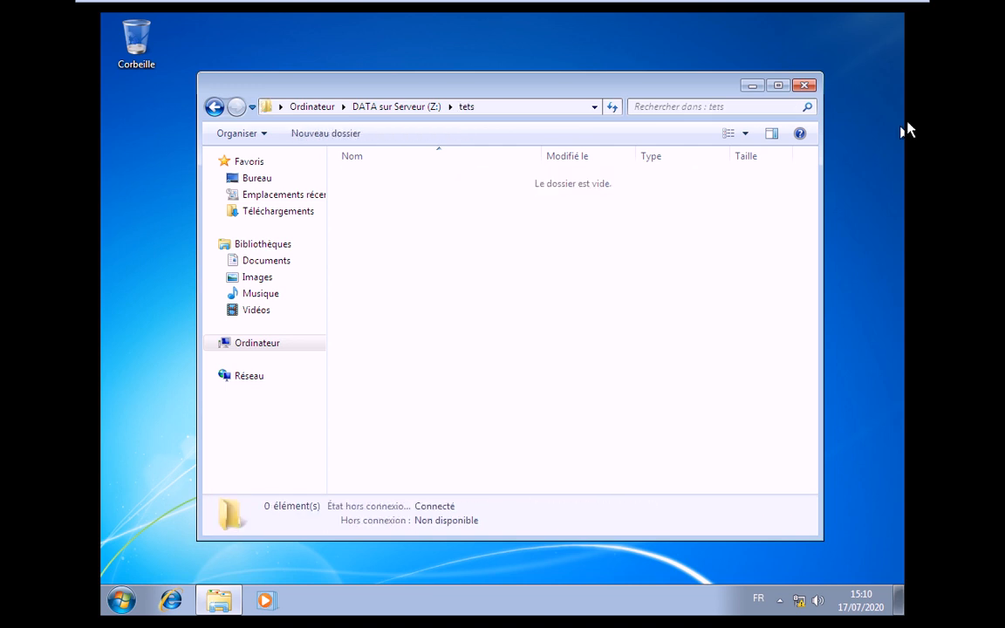
key(super+d)
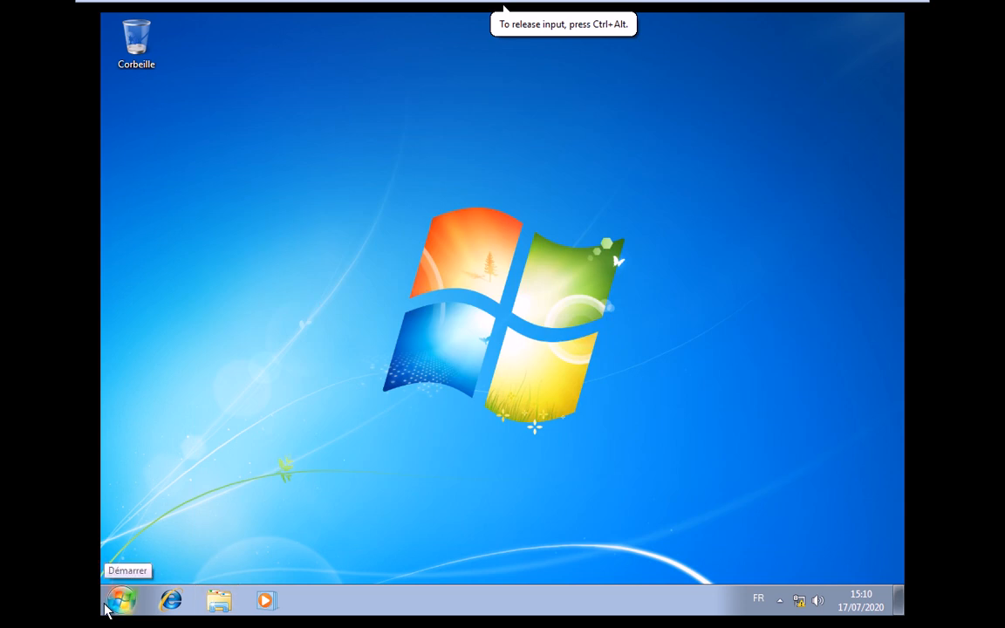
- Reopen the DATA sur Serveur (Z:) drive to check the tets folder, then close Explorer
click(109, 607)
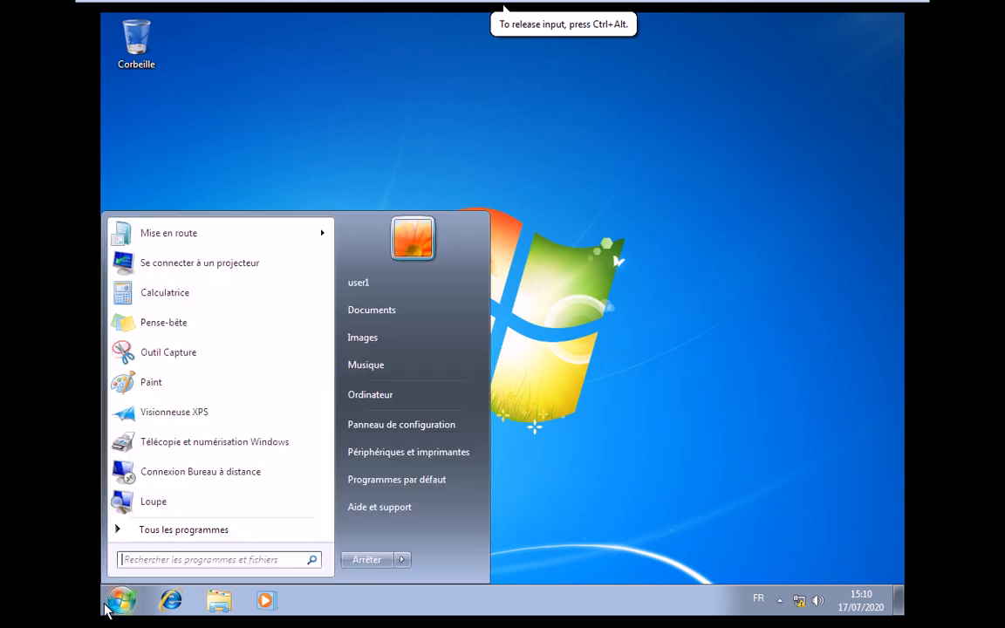
click(383, 395)
double_click(362, 325)
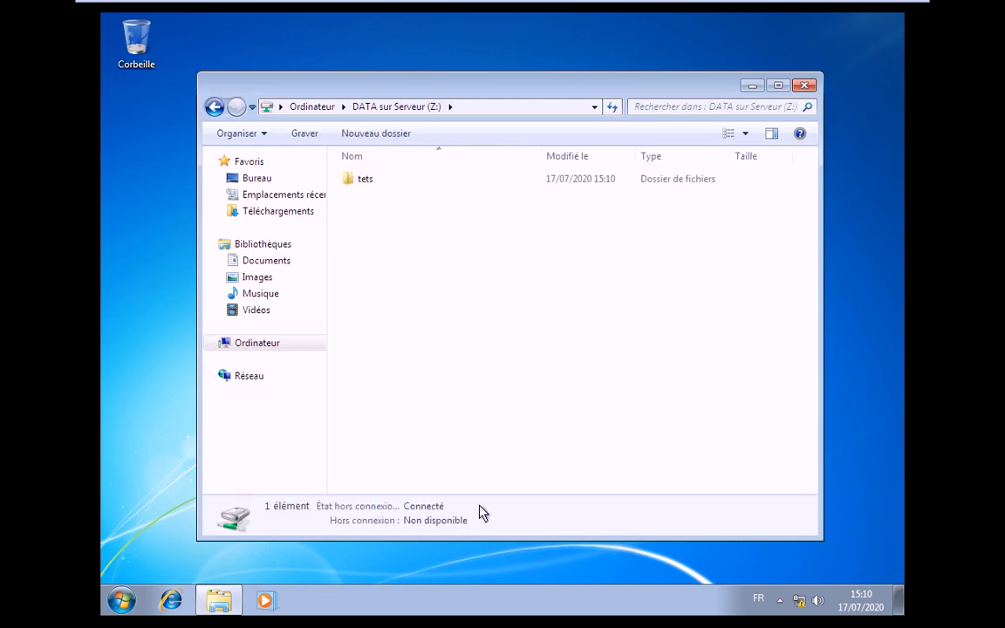
right_click(441, 213)
click(410, 179)
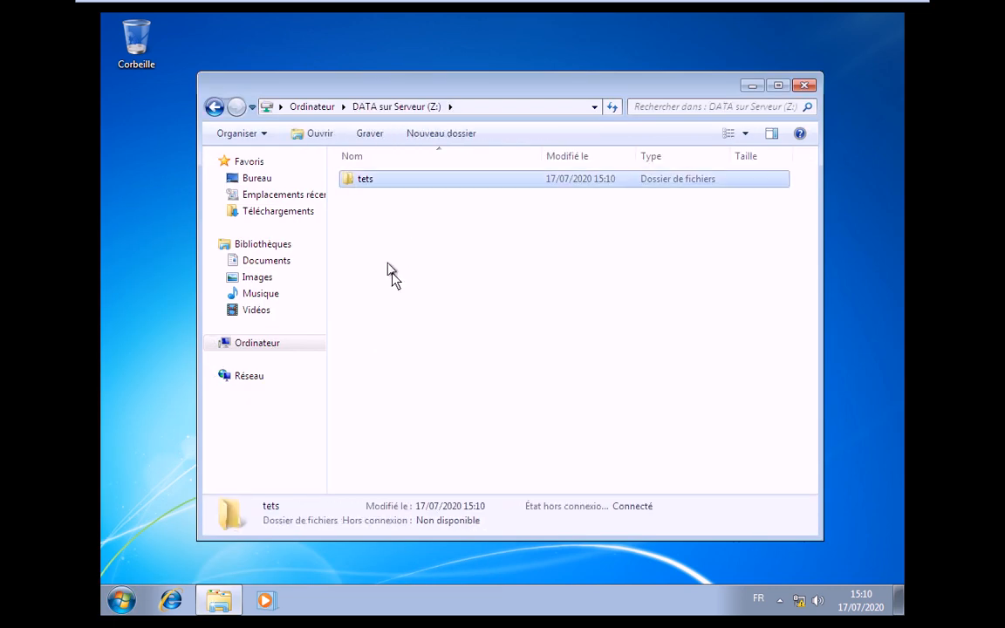
key(F2)
click(804, 85)
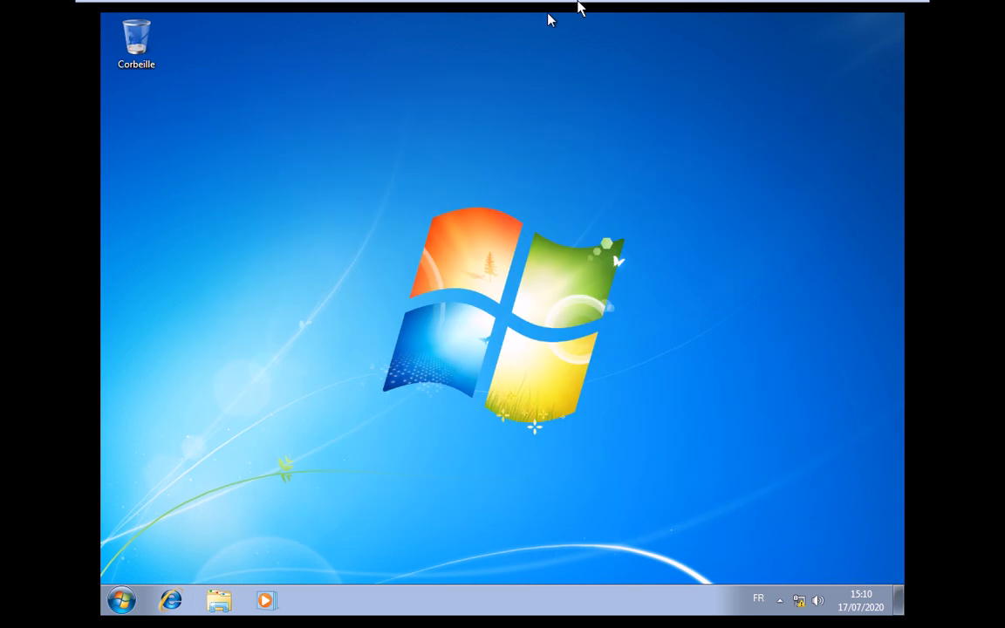
- Lock the Windows 7 session from the Start menu
click(121, 601)
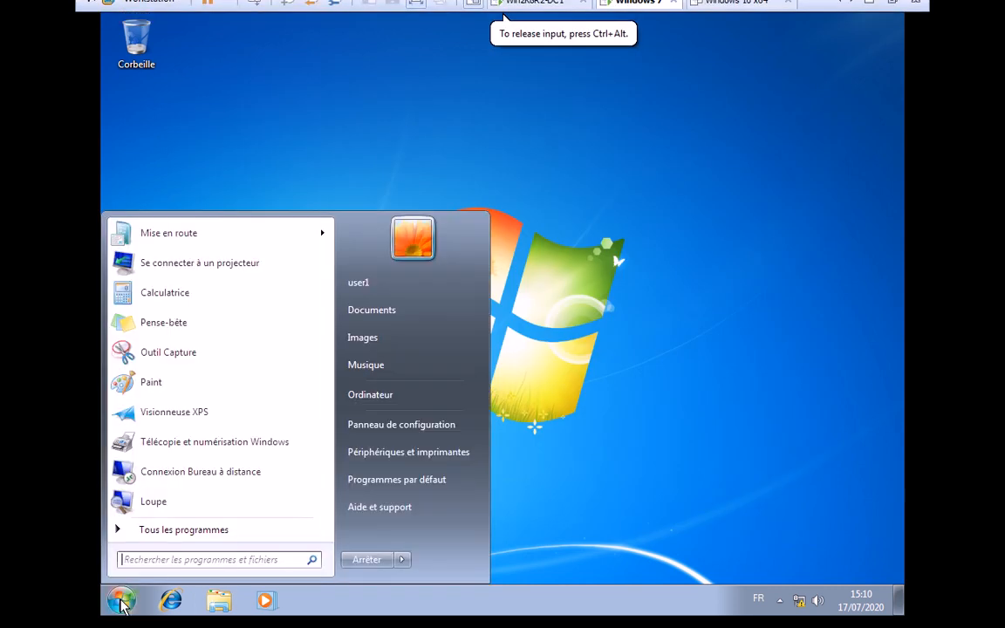
click(401, 560)
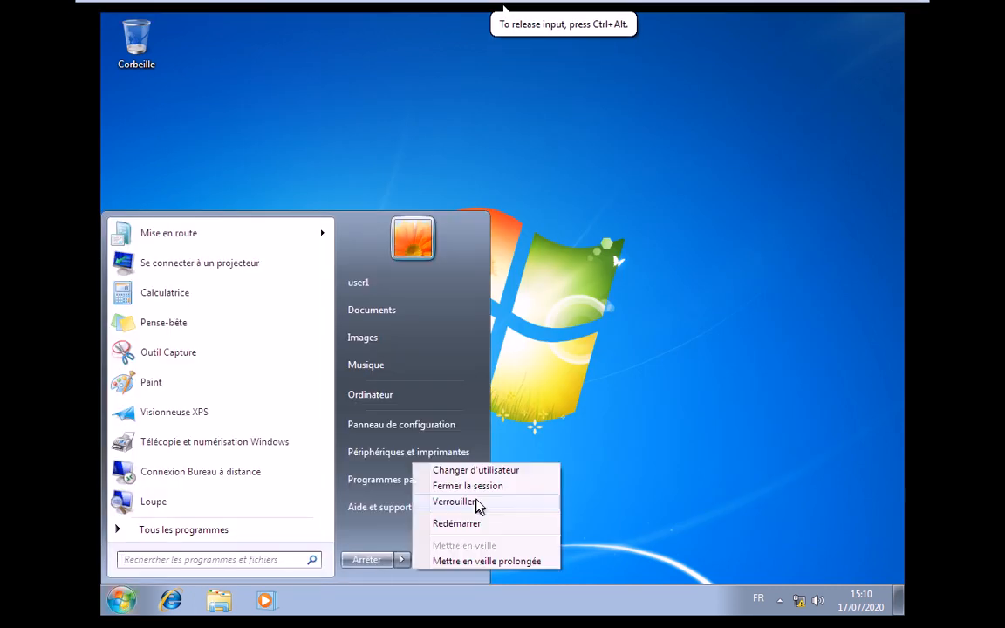
click(455, 502)
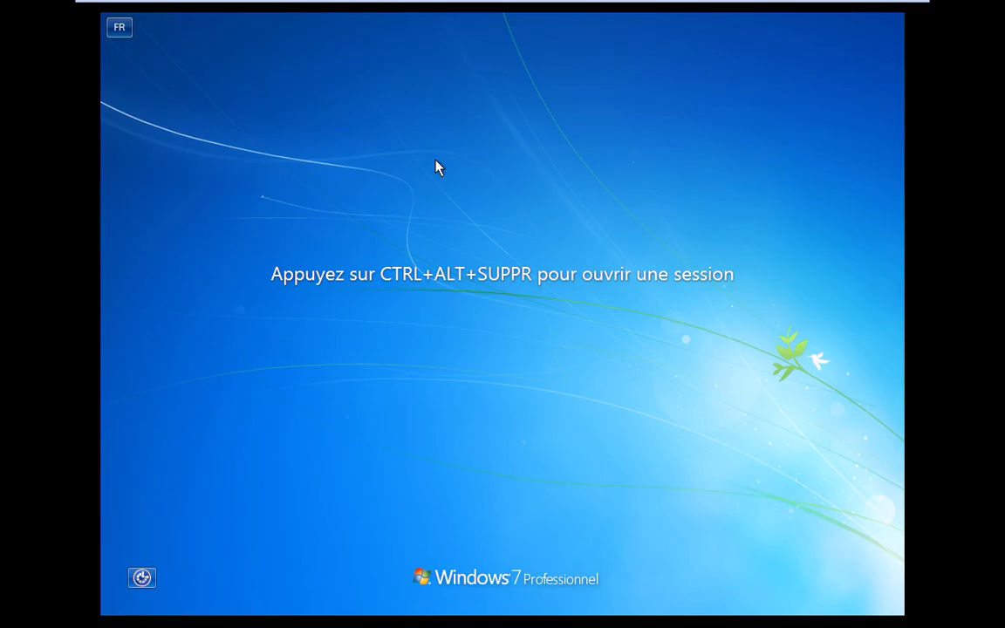
- Sign in through Autre utilisateur as user2 with its password
key(ctrl+alt+Insert)
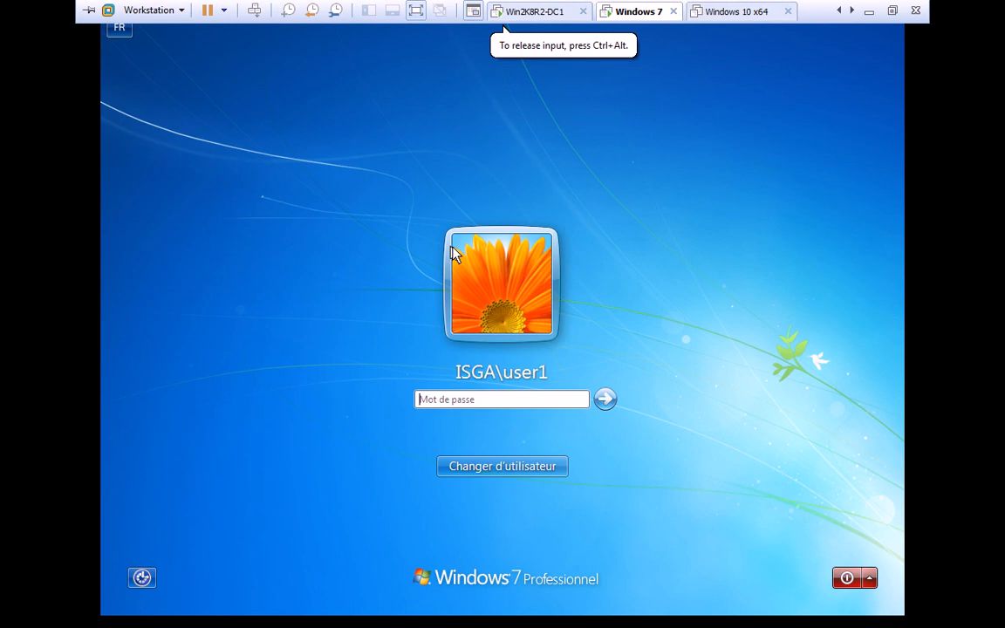
click(498, 466)
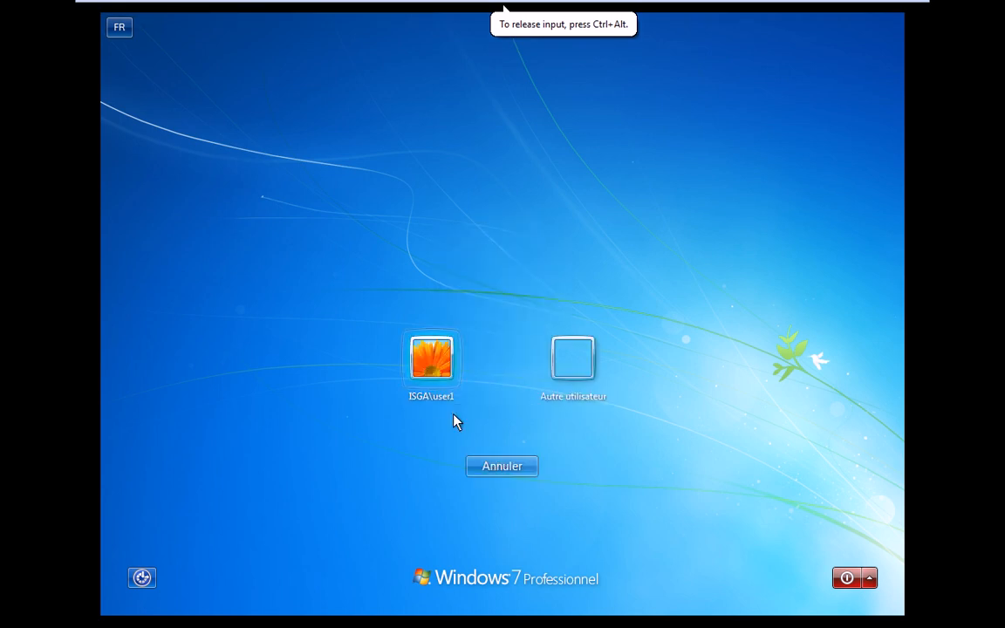
click(596, 378)
text(u)
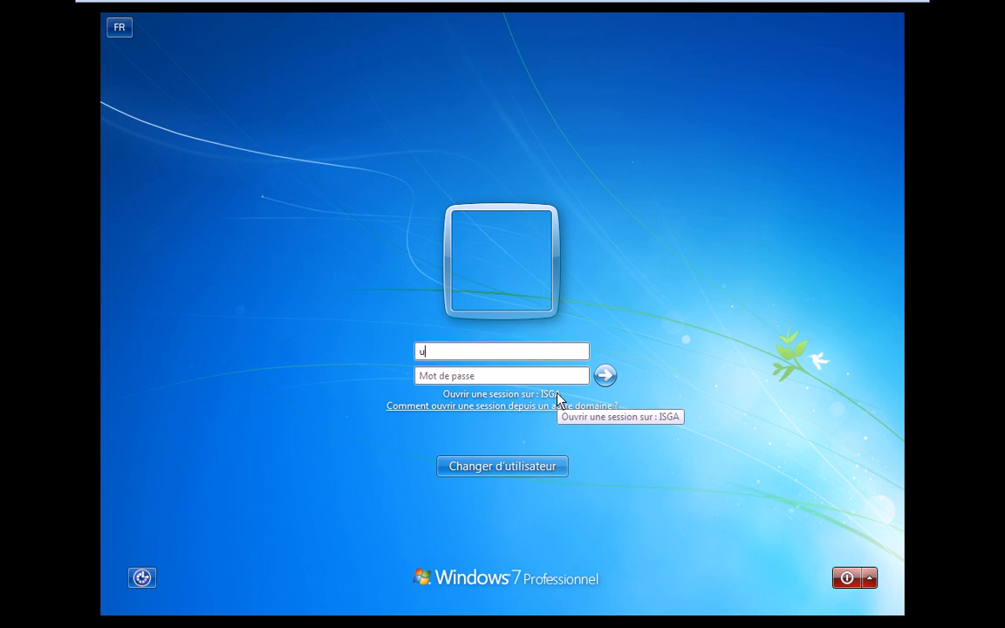
text(ser)
key(Tab)
key(shift+Tab)
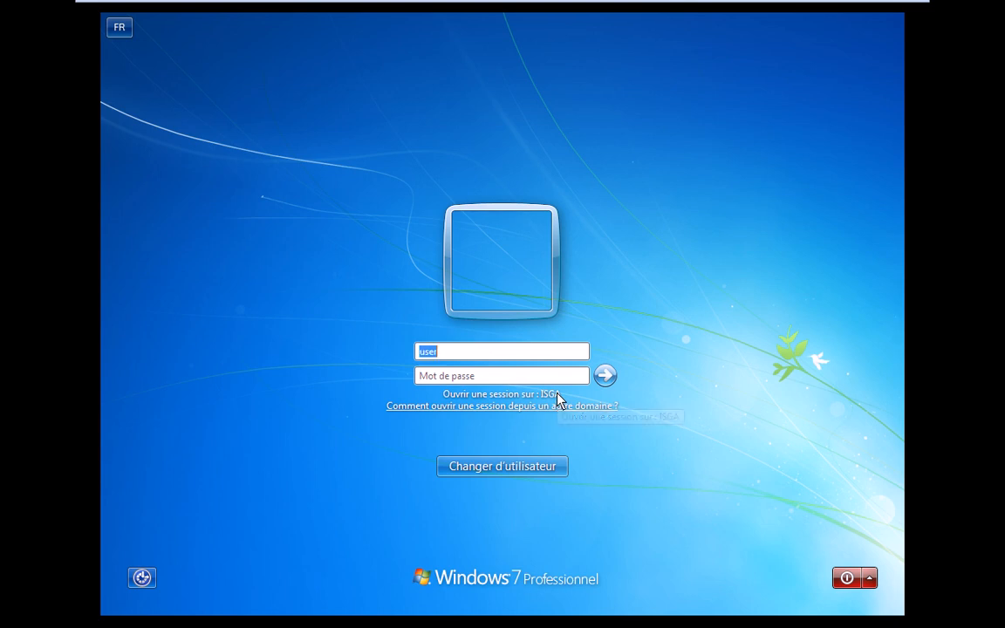
key(End)
text(2)
key(Tab)
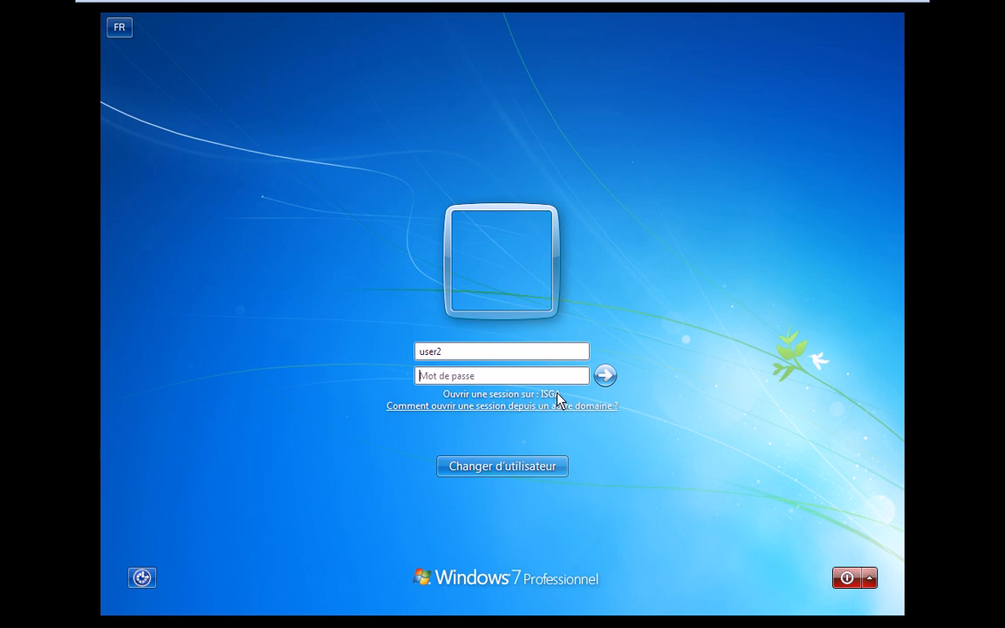
text(12345678)
key(Return)
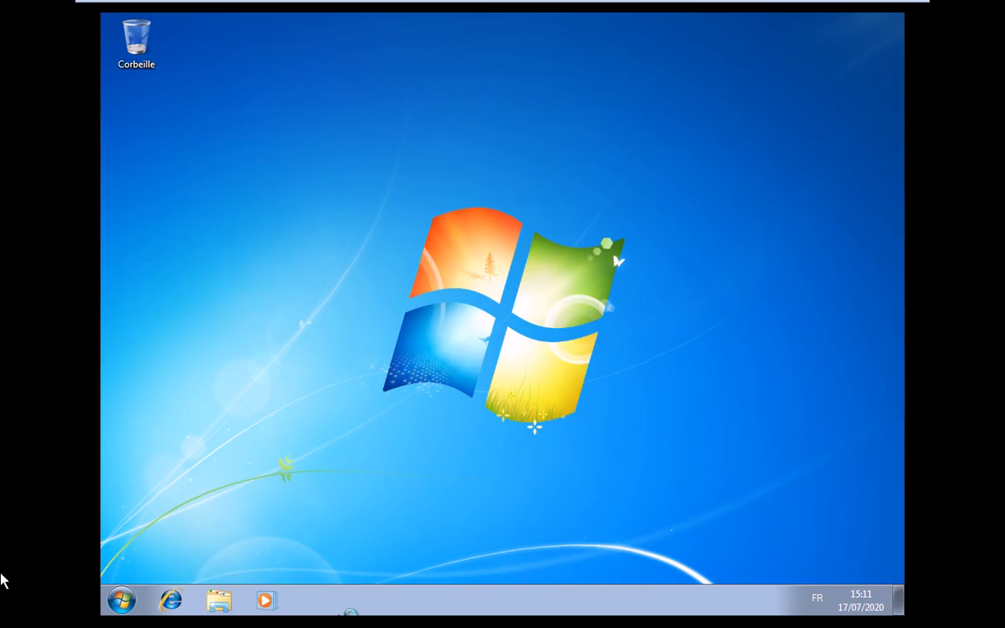
click(142, 611)
- Rename the Z: network drive to 'DATA Sur Server' in Computer
click(135, 606)
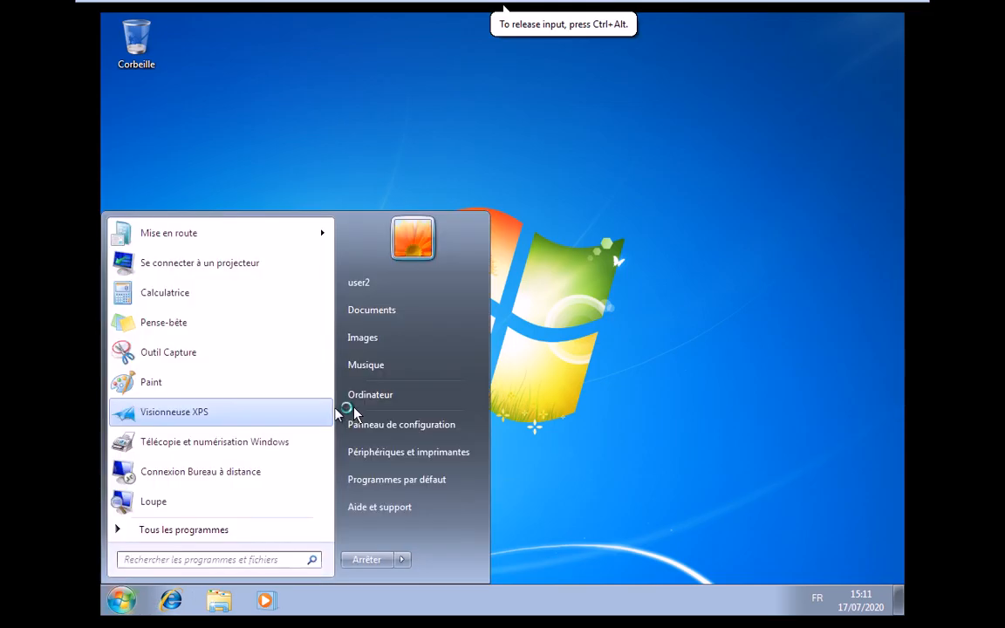
click(360, 397)
click(436, 325)
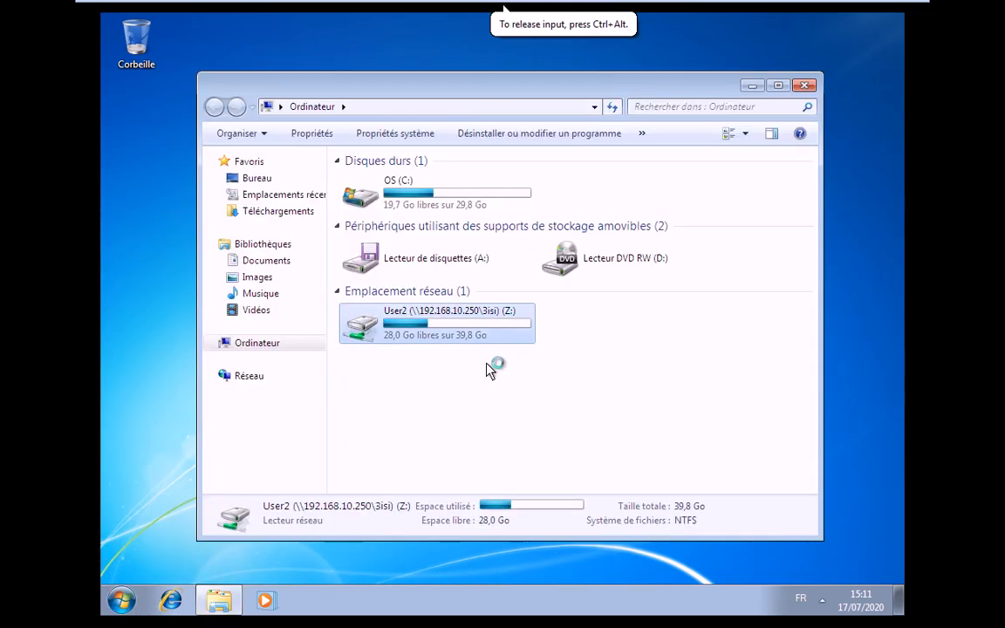
key(F2)
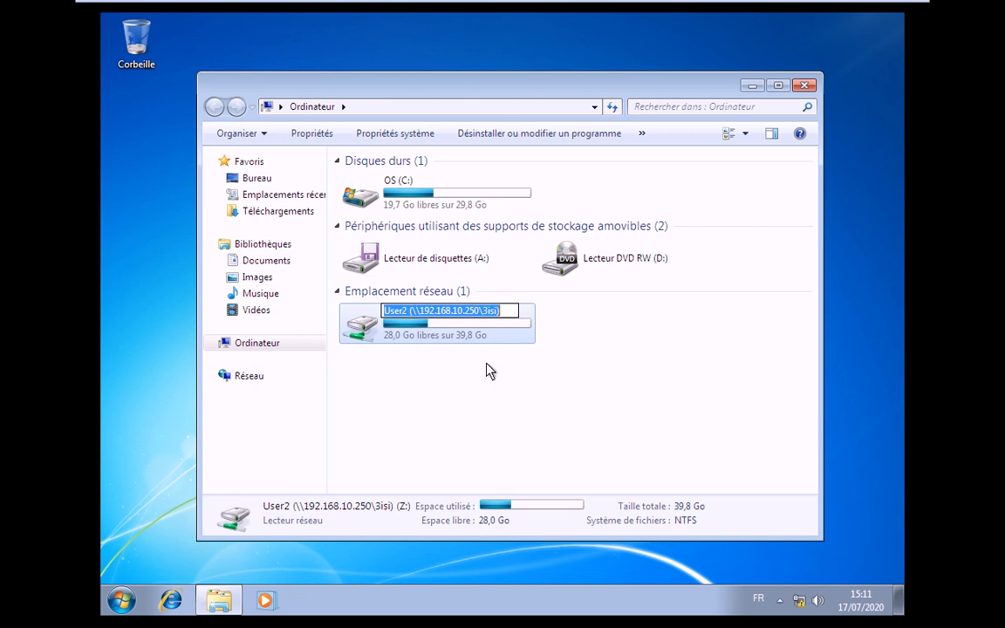
text(DATA )
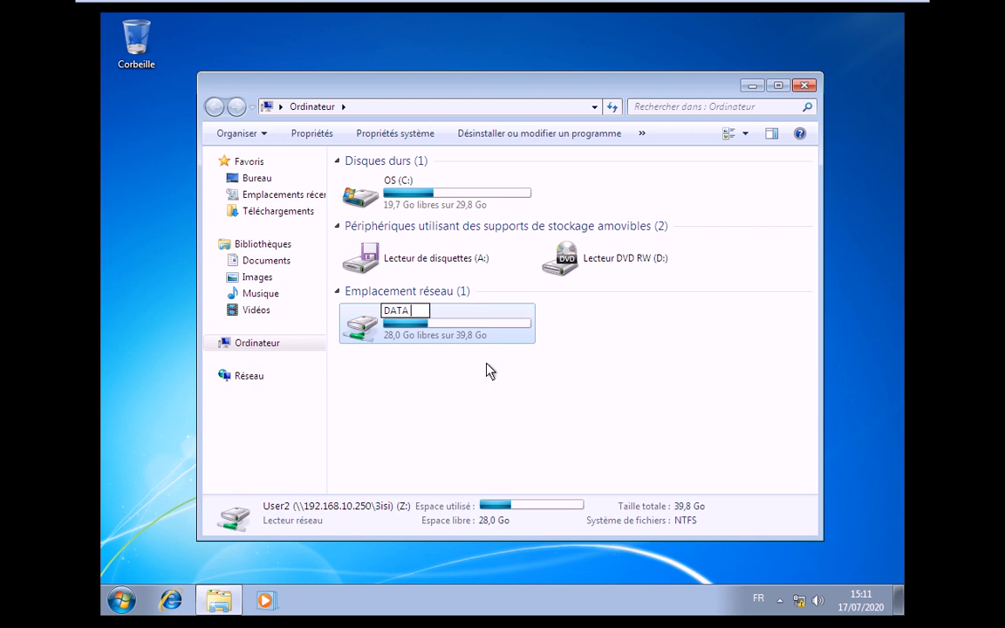
text(Sur Server)
key(Return)
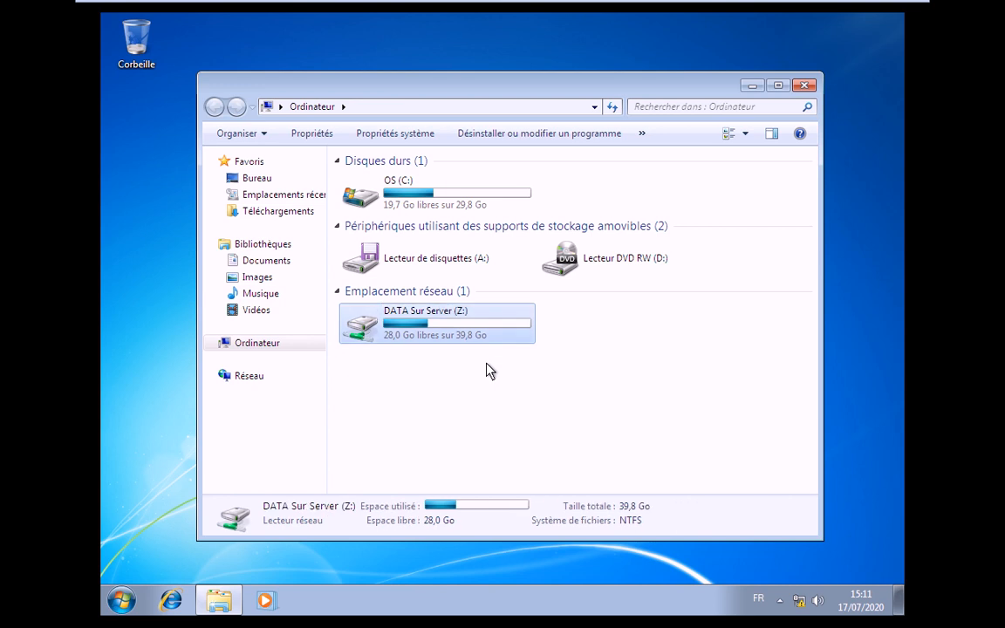
- Create a new folder on the drive and name it 'user2'
double_click(460, 334)
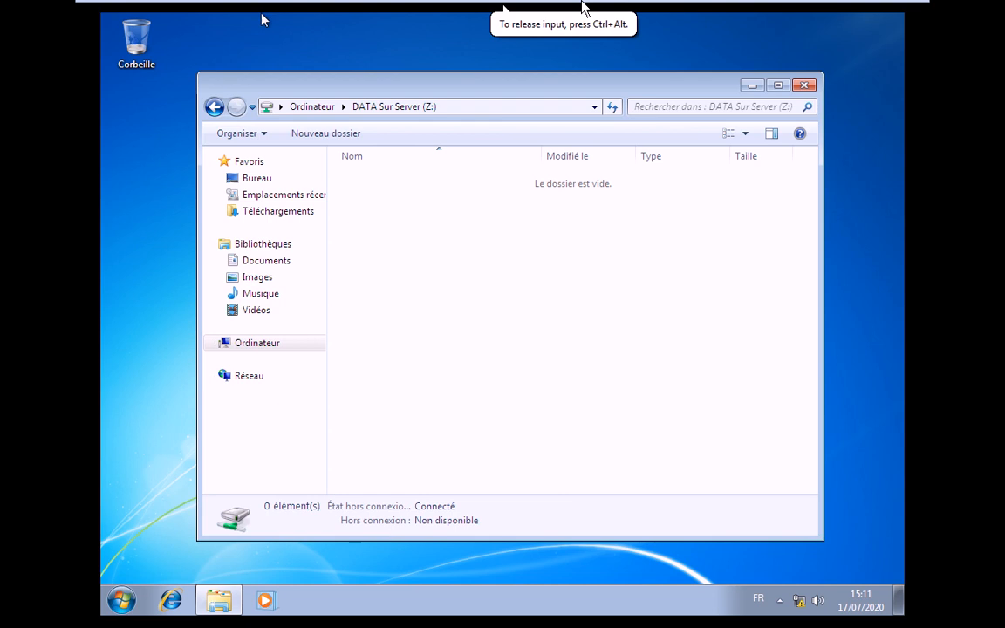
mouse_move(532, 14)
right_click(598, 271)
mouse_move(595, 422)
click(670, 424)
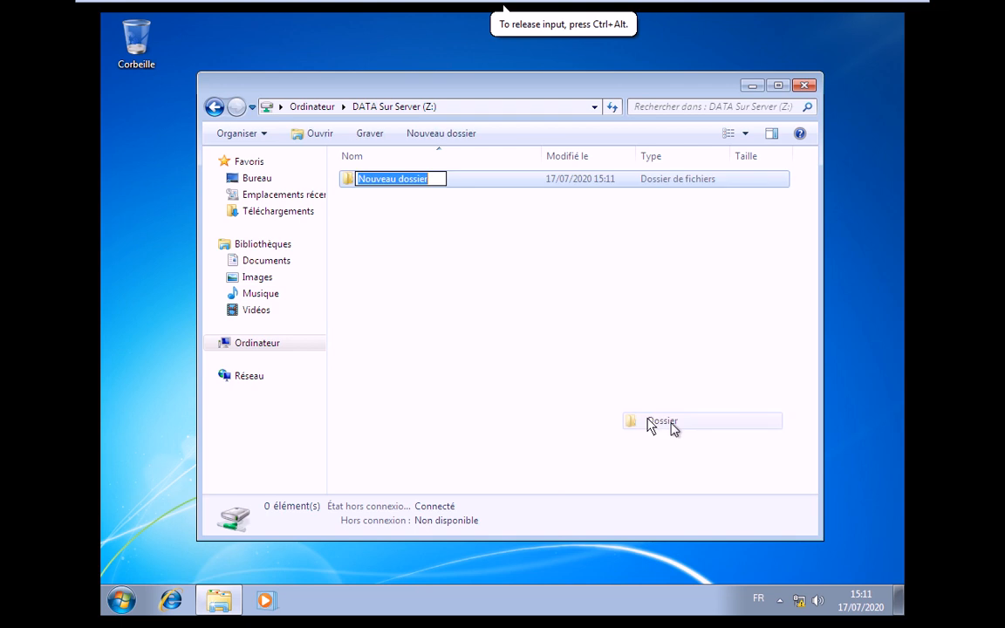
click(567, 314)
click(406, 181)
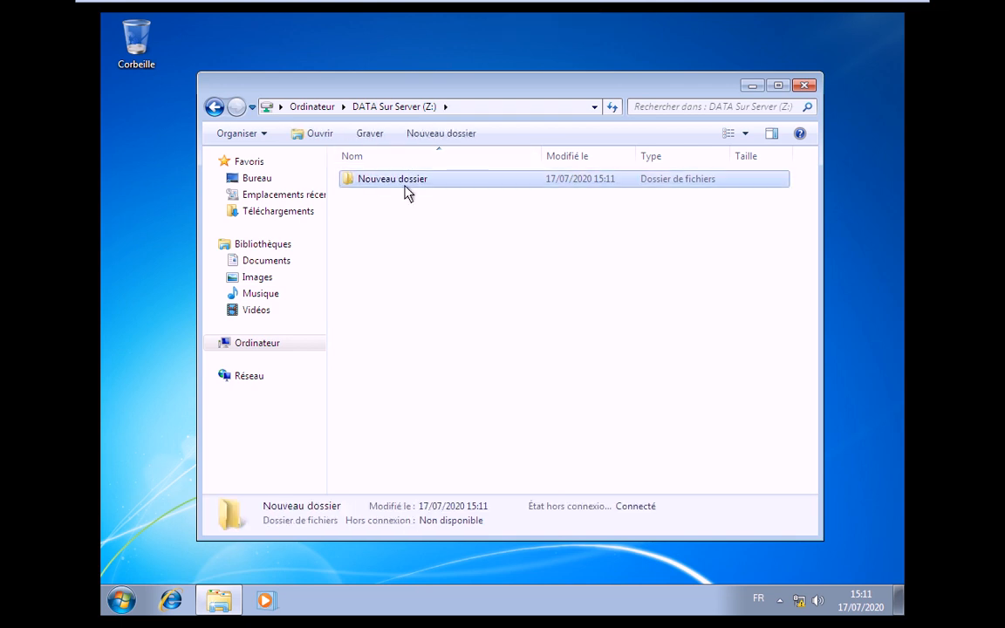
click(404, 183)
text(user)
key(Return)
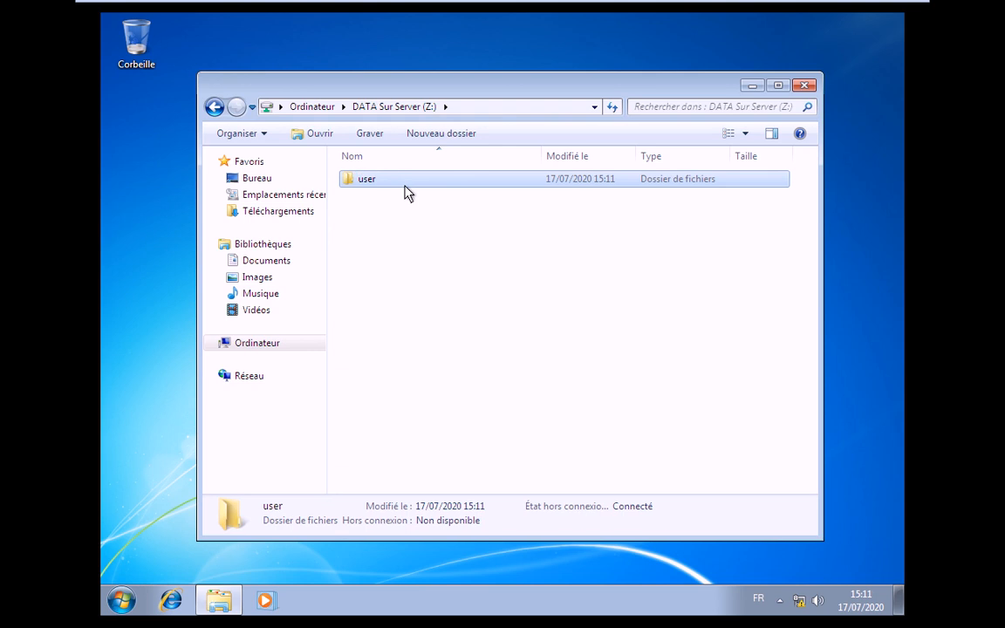
click(405, 183)
key(Right)
text(2)
key(Return)
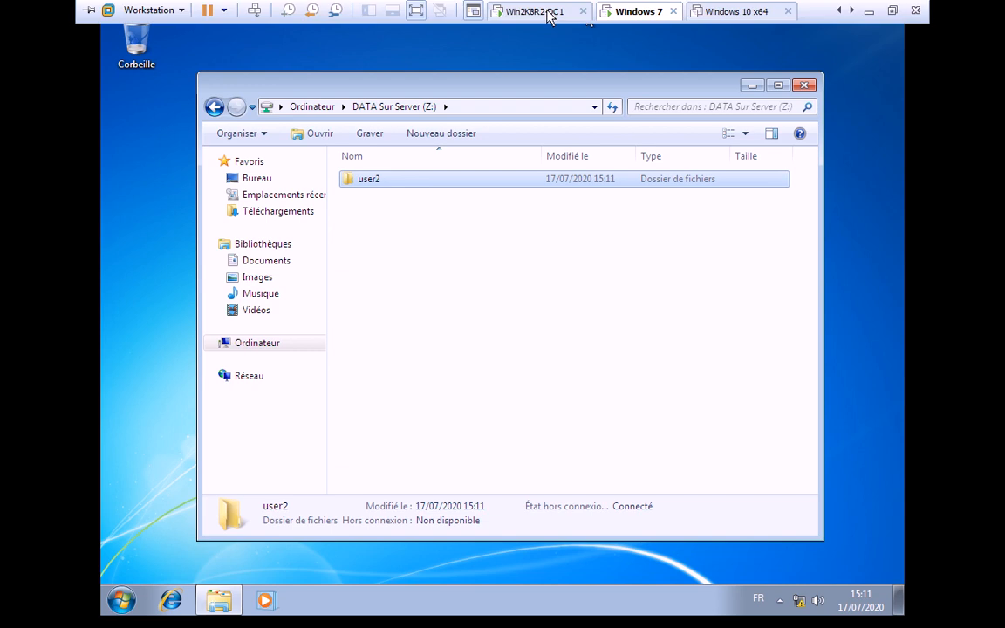
- On Win2K8R2-DC1, open the other user's folder under 3isi, close Explorer, and switch to Active Directory
click(539, 12)
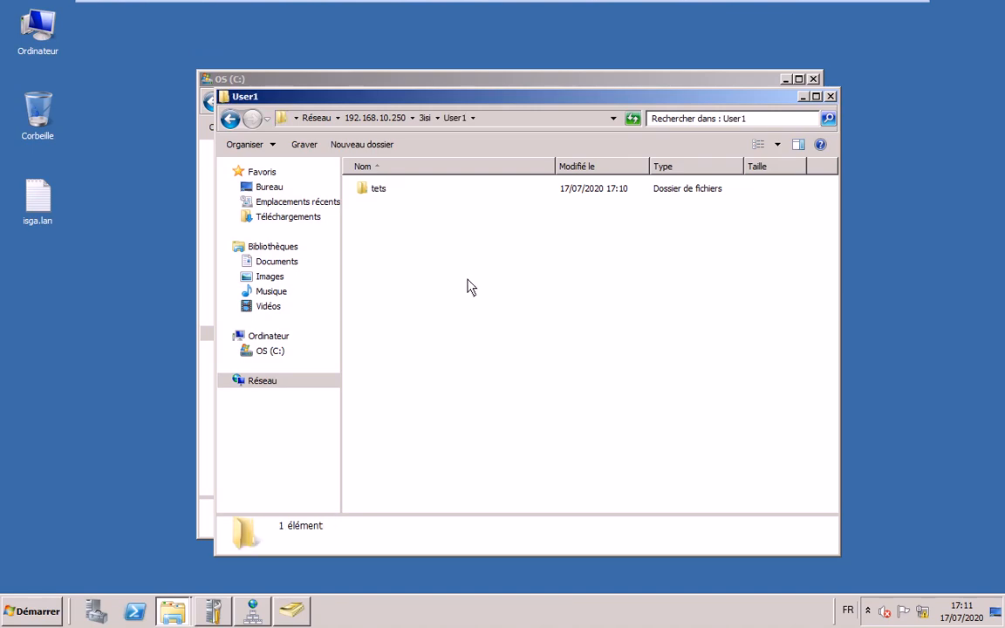
click(425, 118)
double_click(416, 234)
click(828, 97)
mouse_move(783, 45)
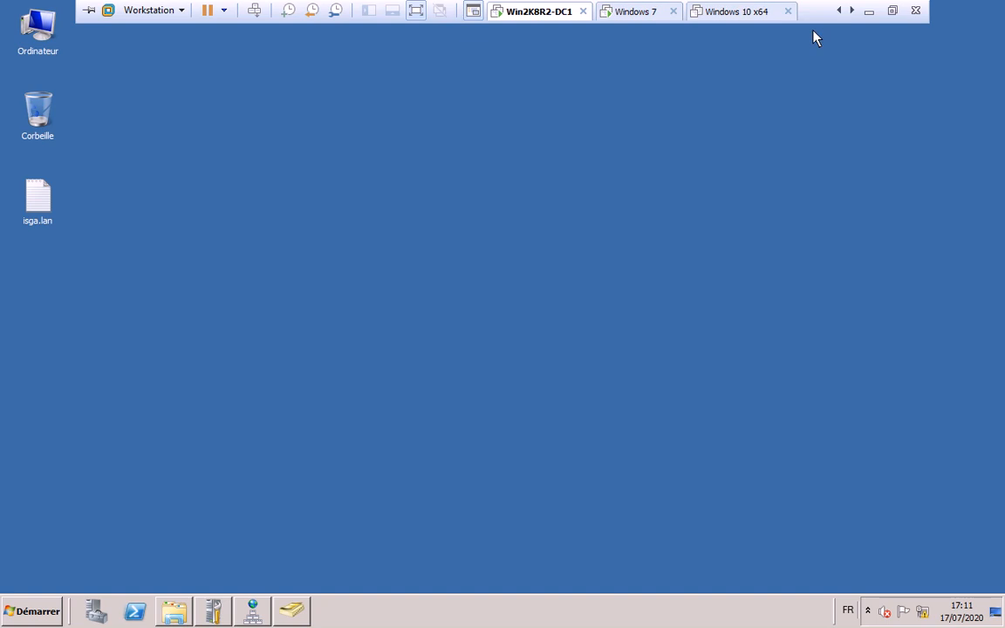
key(alt+Tab)
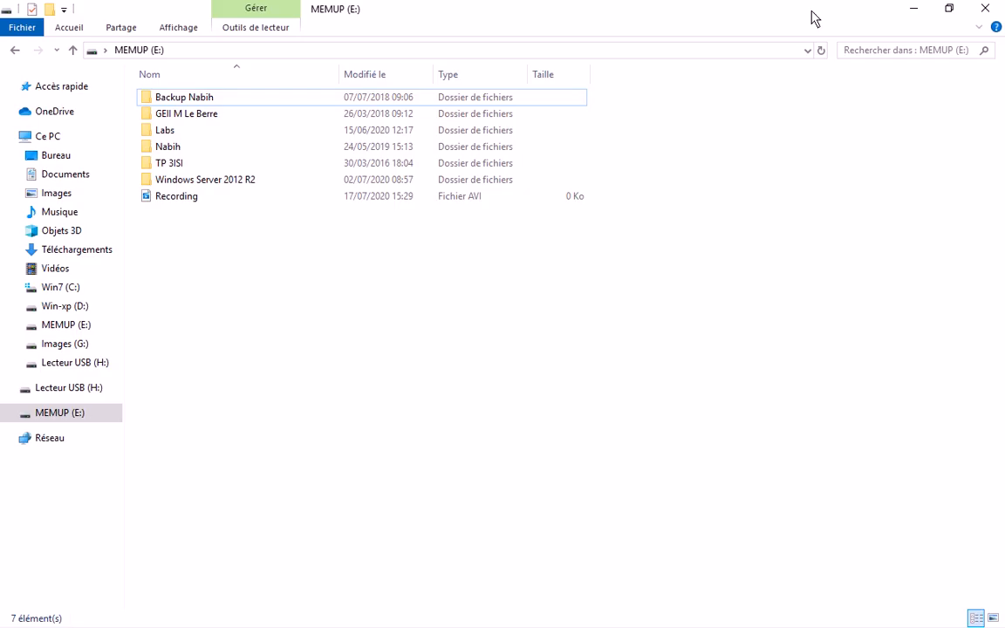
- Highlight Notepad's step 12 and the Profils_3ISIX folder name in step 13, then return to Paint
key(alt+Tab)
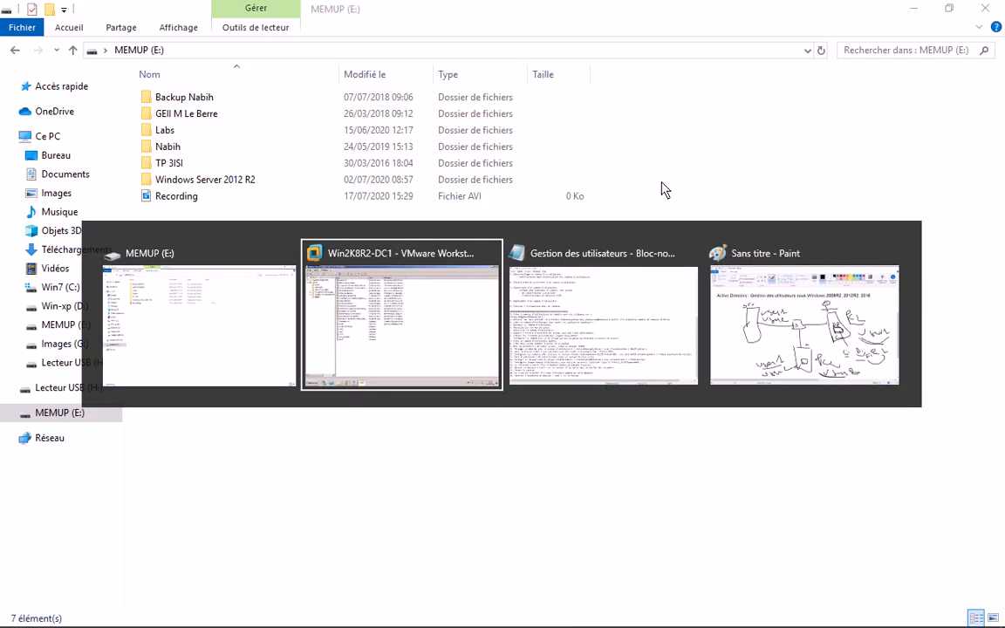
key(alt+Tab)
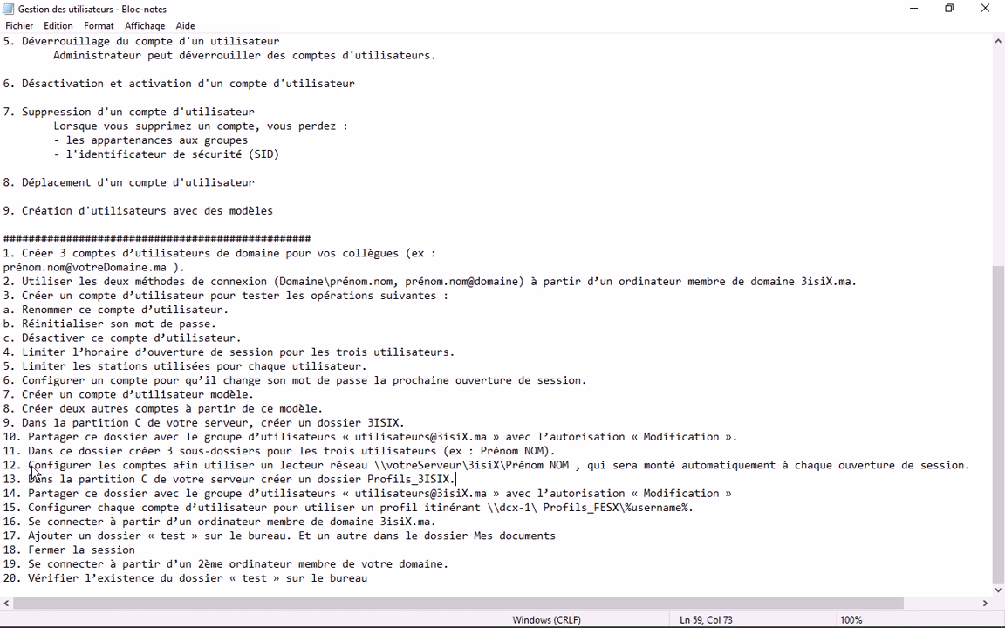
drag(31, 469, 975, 475)
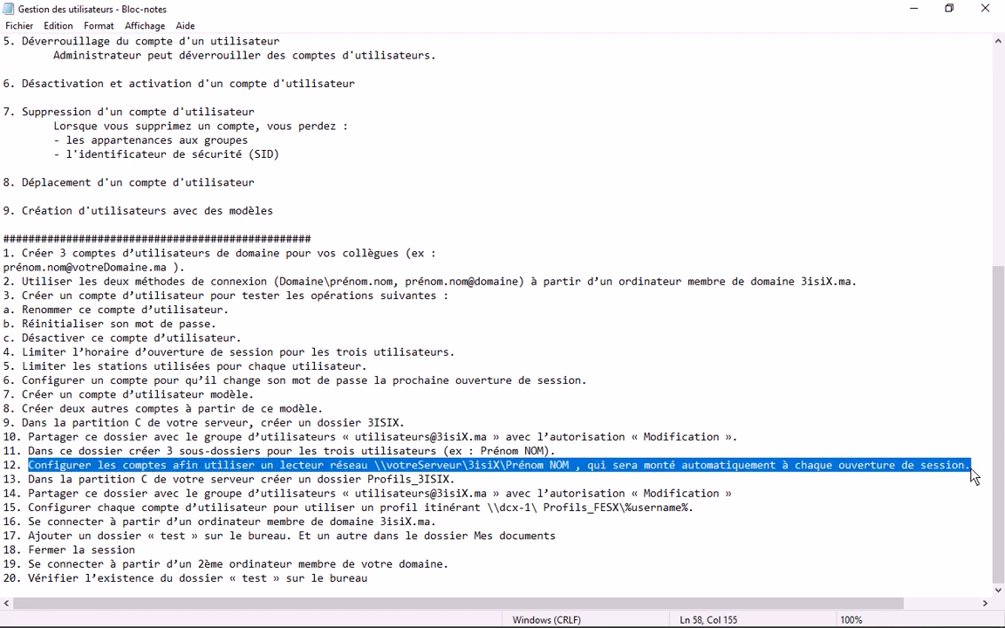
drag(455, 479, 370, 482)
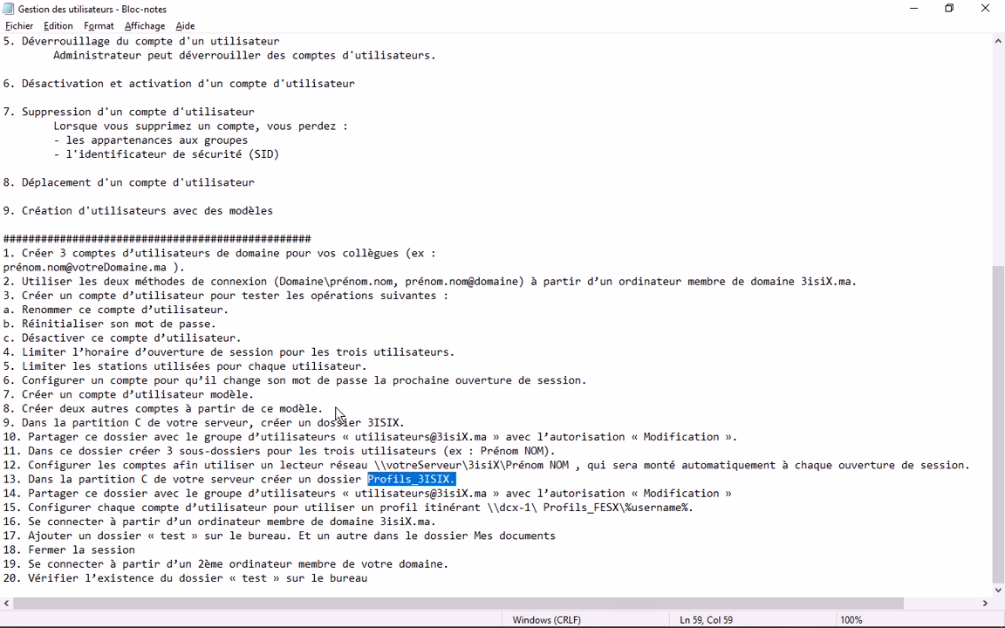
key(alt+Tab)
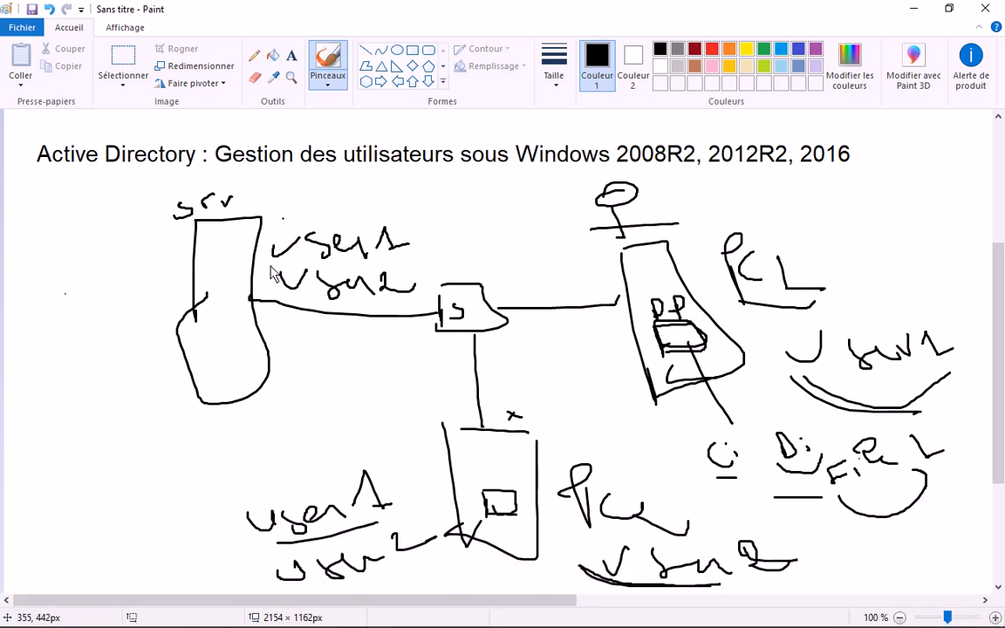
- Loop the user1 label and draw a link from it to the client box
mouse_move(235, 466)
mouse_down()
mouse_move(385, 558)
mouse_move(223, 456)
mouse_up()
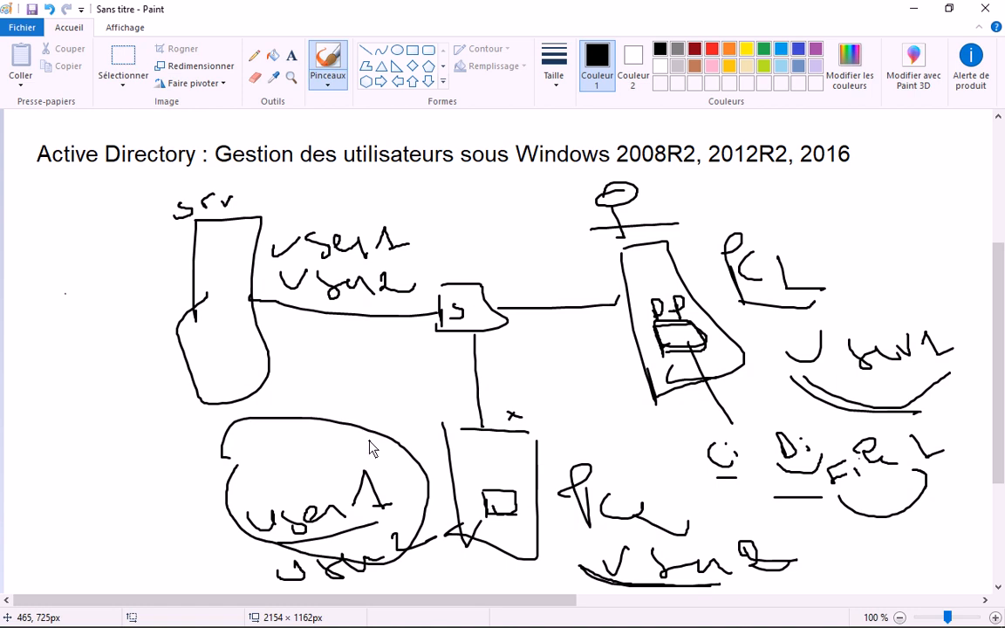
drag(369, 445, 494, 439)
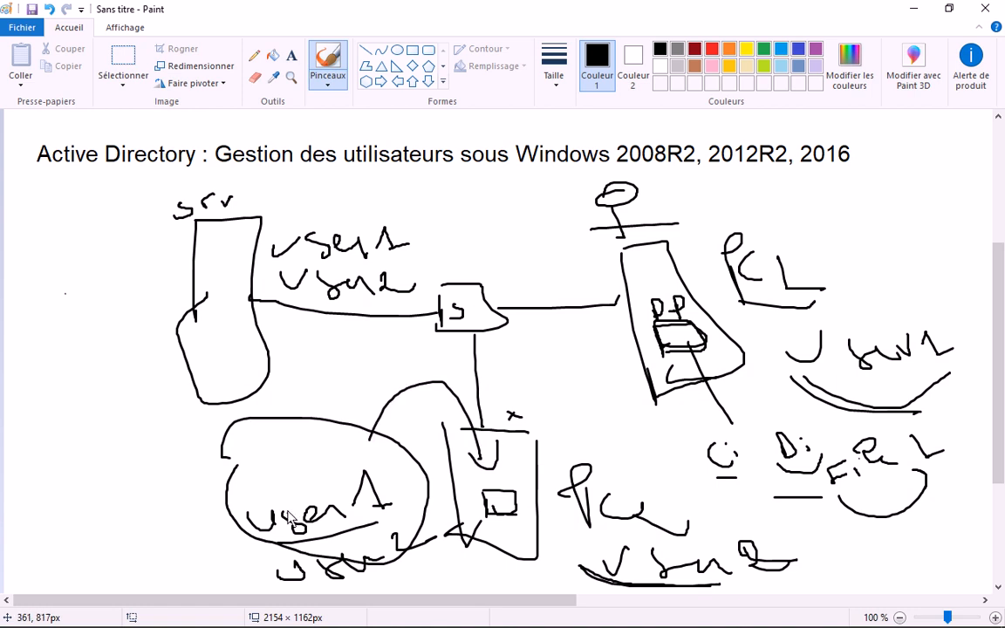
click(506, 468)
key(ctrl+z)
drag(644, 513, 583, 530)
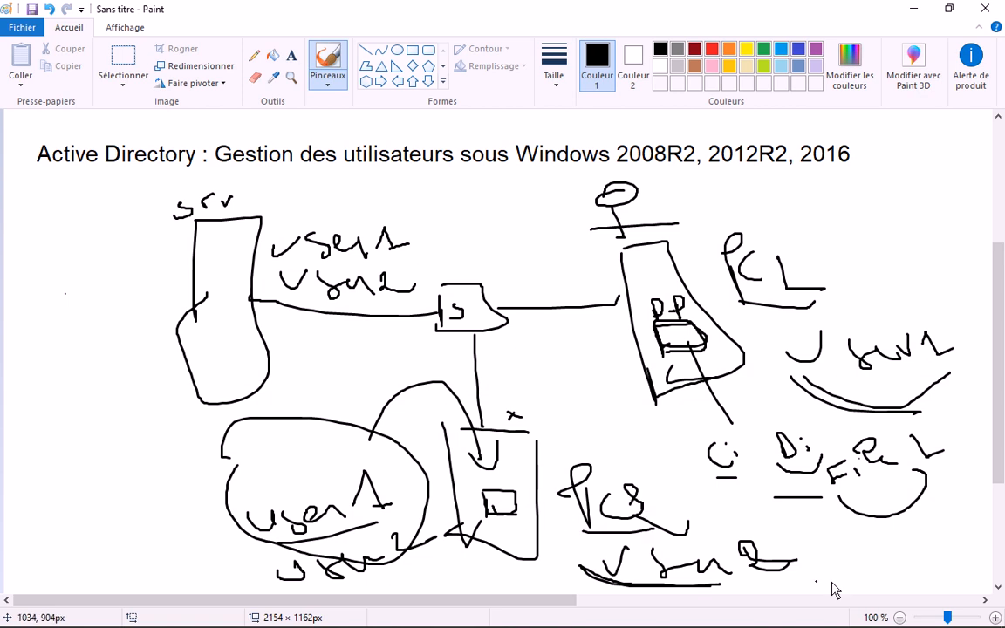
mouse_move(823, 563)
mouse_down()
mouse_move(833, 581)
mouse_move(845, 567)
mouse_move(964, 558)
mouse_move(982, 548)
mouse_move(983, 521)
mouse_up()
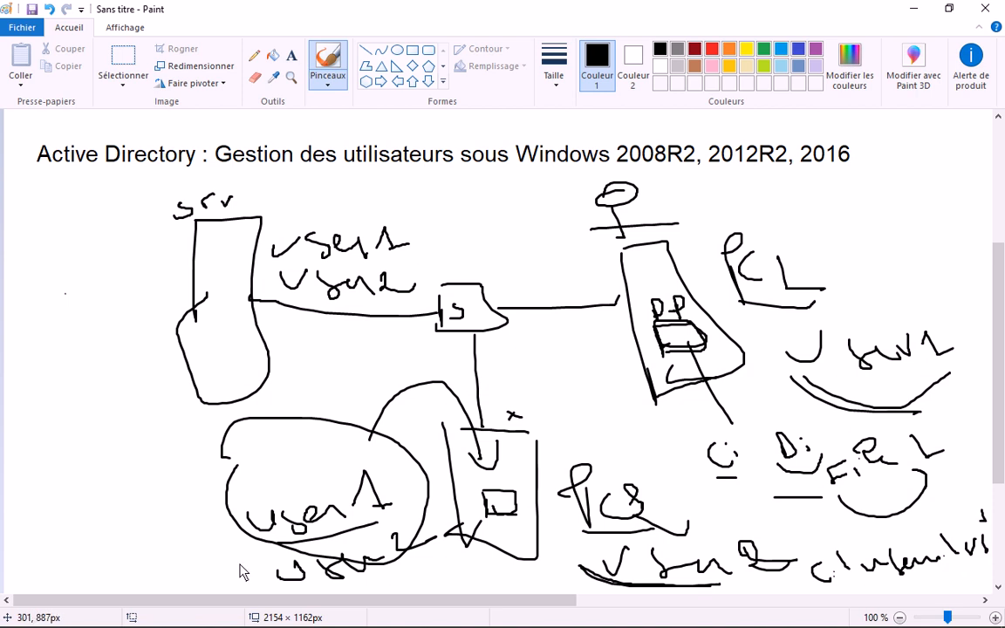
drag(271, 495, 266, 482)
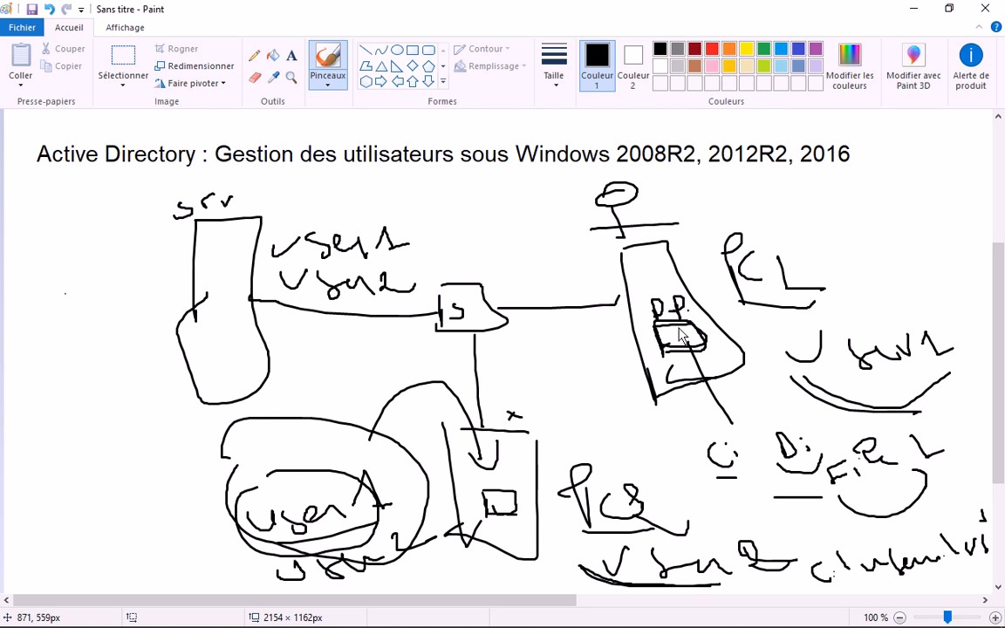
- Handwrite a c:\users path above PC1 and change the PCL label to PC1
mouse_move(735, 201)
mouse_down()
mouse_move(785, 230)
mouse_move(840, 203)
mouse_move(894, 219)
mouse_up()
click(743, 199)
click(746, 210)
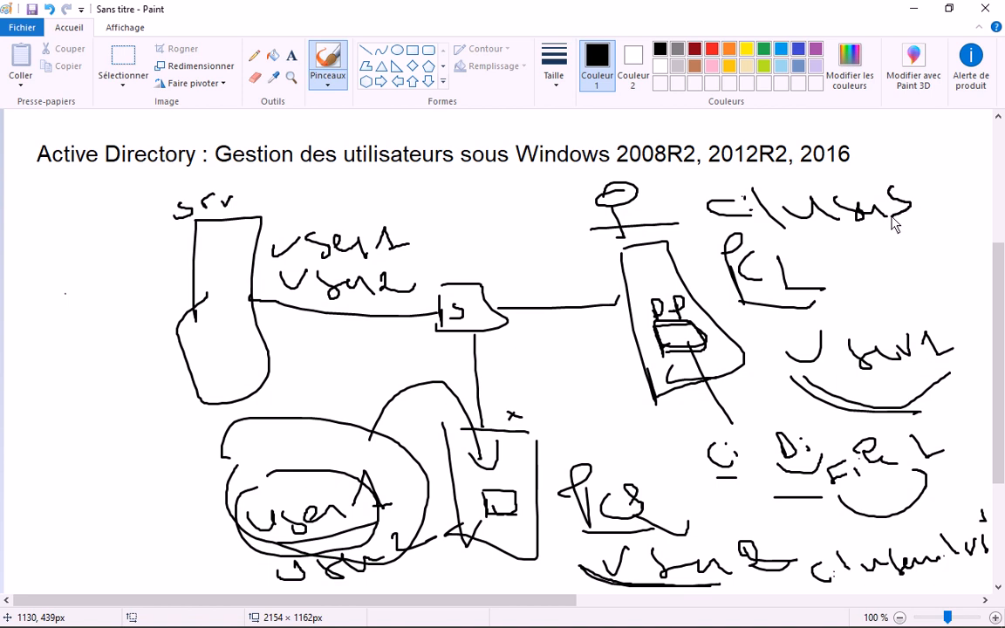
drag(891, 166, 939, 213)
mouse_move(937, 180)
mouse_down()
mouse_move(984, 194)
mouse_move(990, 173)
mouse_up()
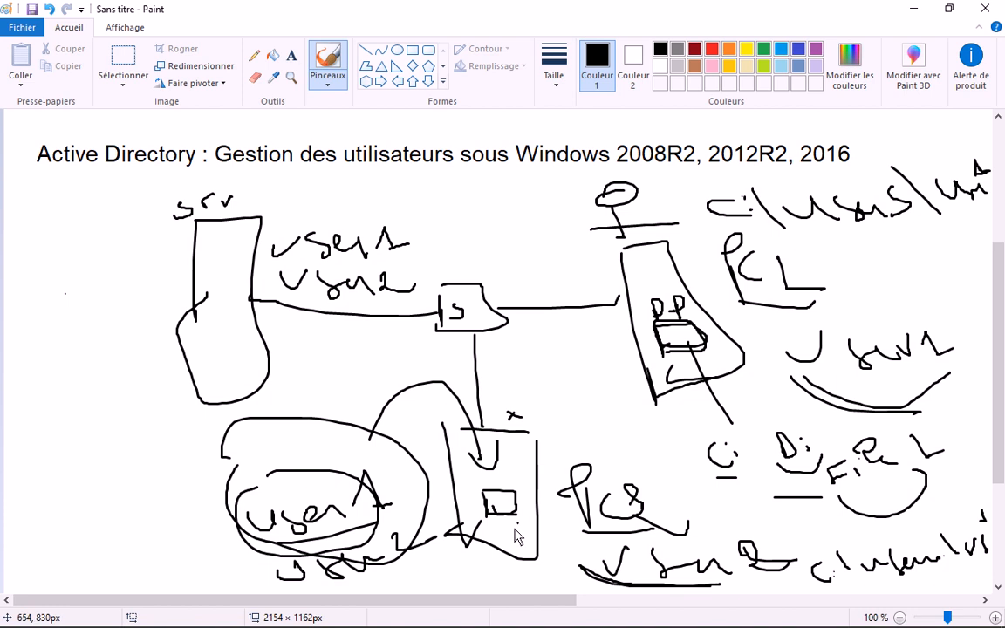
click(578, 454)
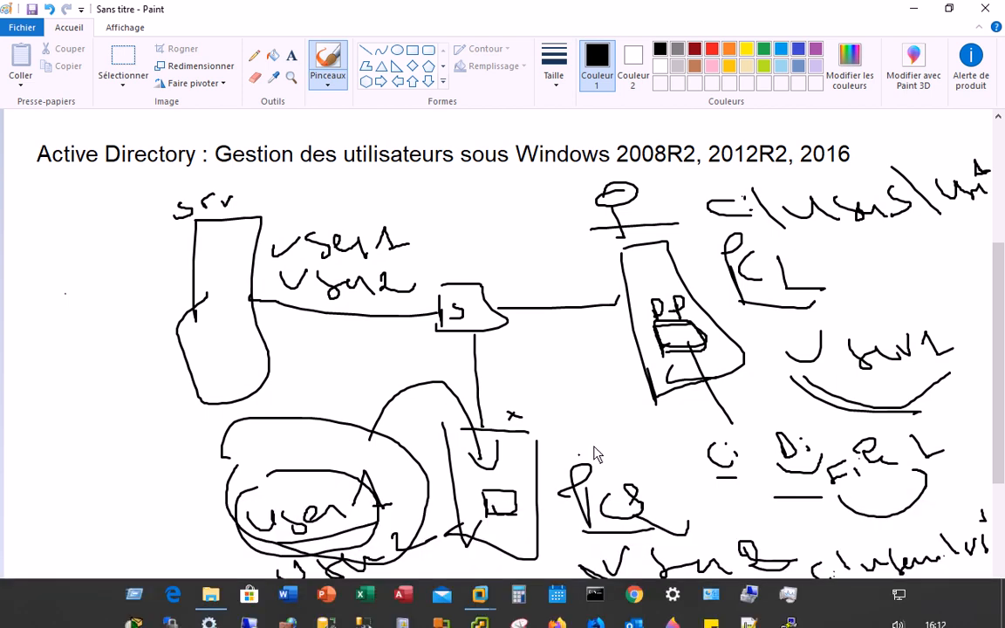
key(ctrl+z)
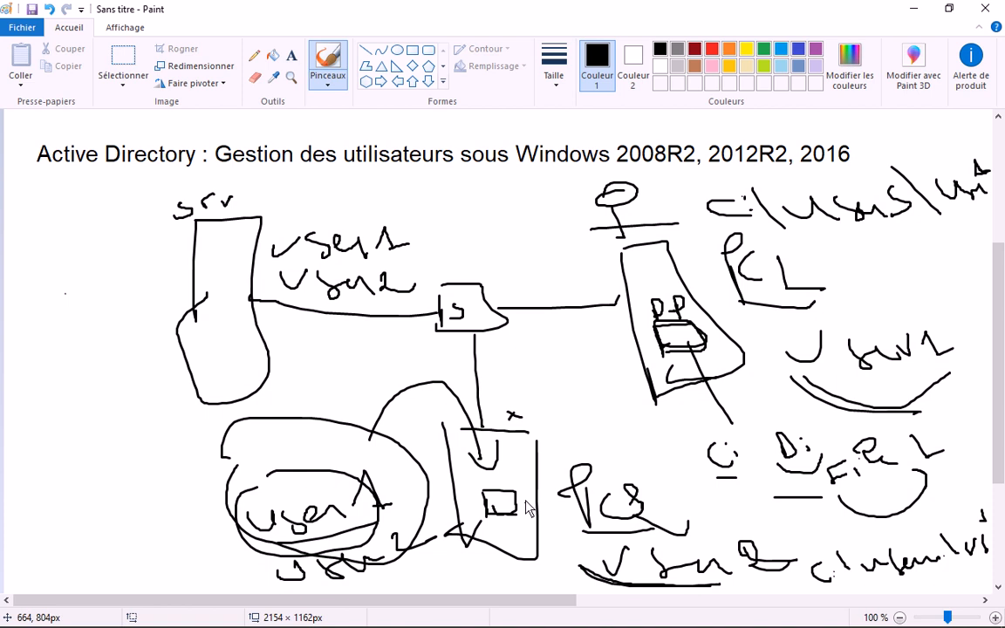
drag(501, 466, 506, 474)
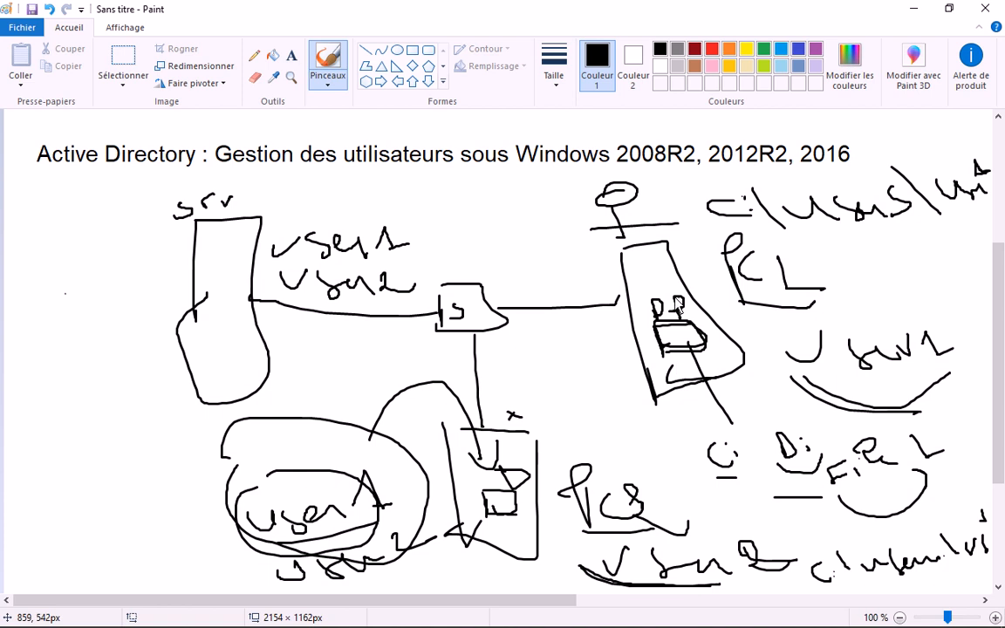
mouse_move(772, 261)
mouse_down()
mouse_move(782, 283)
mouse_move(807, 295)
mouse_up()
- Write the D:\ share label to the left of the server in the sketch
click(212, 346)
mouse_move(21, 279)
mouse_down()
mouse_move(93, 280)
mouse_move(75, 301)
mouse_up()
mouse_move(128, 277)
mouse_down()
mouse_move(157, 274)
mouse_move(178, 305)
mouse_up()
- Draw user1 labels below the server, with long lines linking them to the client box
drag(239, 240, 249, 262)
drag(72, 315, 381, 262)
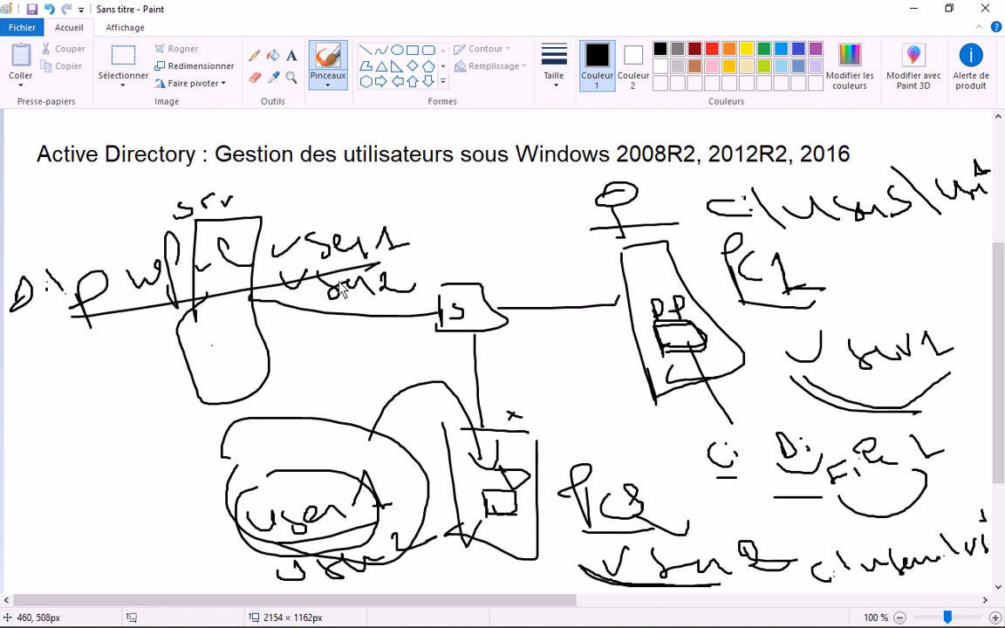
mouse_move(84, 364)
mouse_down()
mouse_move(116, 368)
mouse_move(245, 345)
mouse_move(330, 353)
mouse_up()
drag(48, 456, 252, 429)
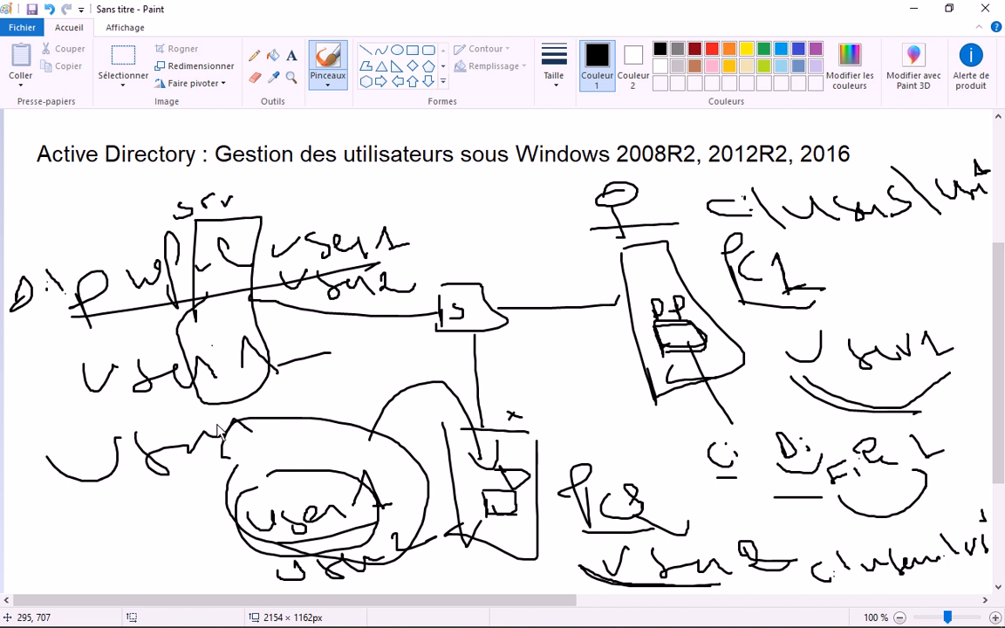
mouse_move(83, 403)
mouse_down()
mouse_move(313, 384)
mouse_move(87, 403)
mouse_move(100, 362)
mouse_up()
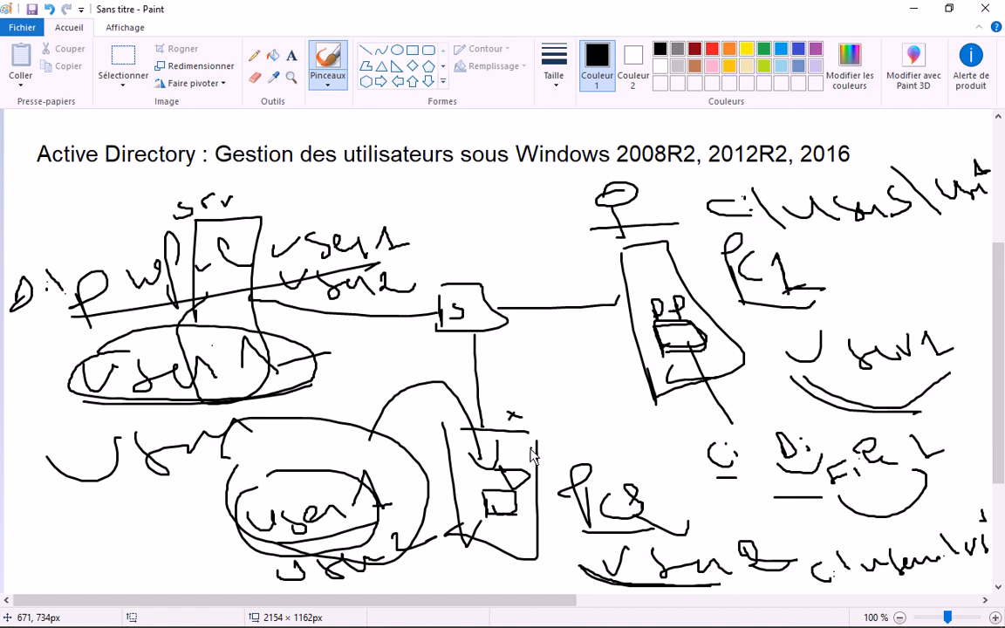
mouse_move(532, 452)
mouse_down()
mouse_move(303, 369)
mouse_move(273, 393)
mouse_move(296, 379)
mouse_move(306, 388)
mouse_move(279, 384)
mouse_up()
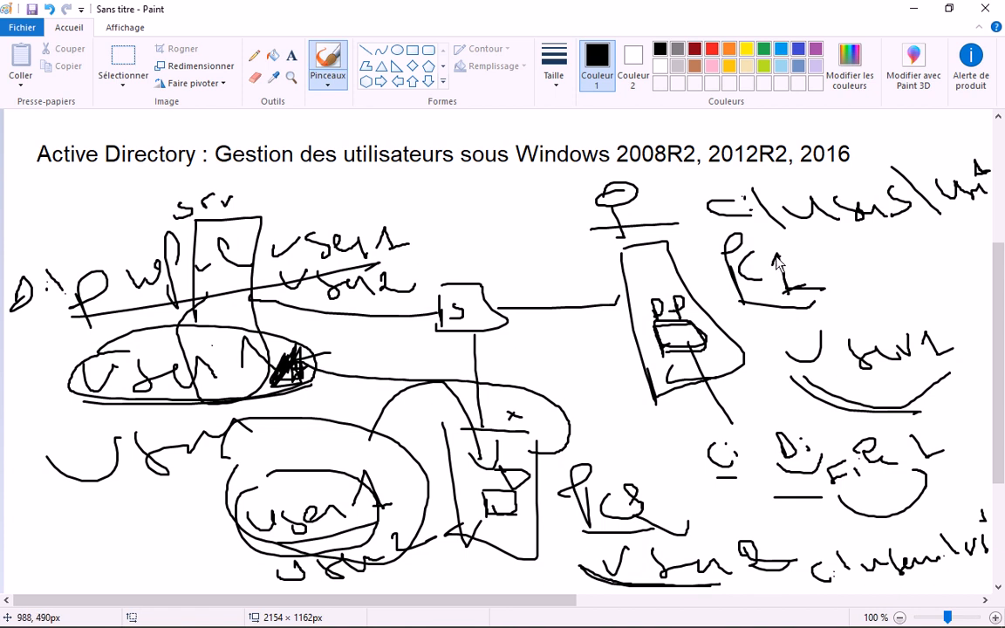
- Mark and circle a spot in the DC shape and link it across the sketch
click(651, 260)
mouse_move(654, 257)
mouse_down()
mouse_move(651, 271)
mouse_move(442, 371)
mouse_move(299, 395)
mouse_move(375, 373)
mouse_up()
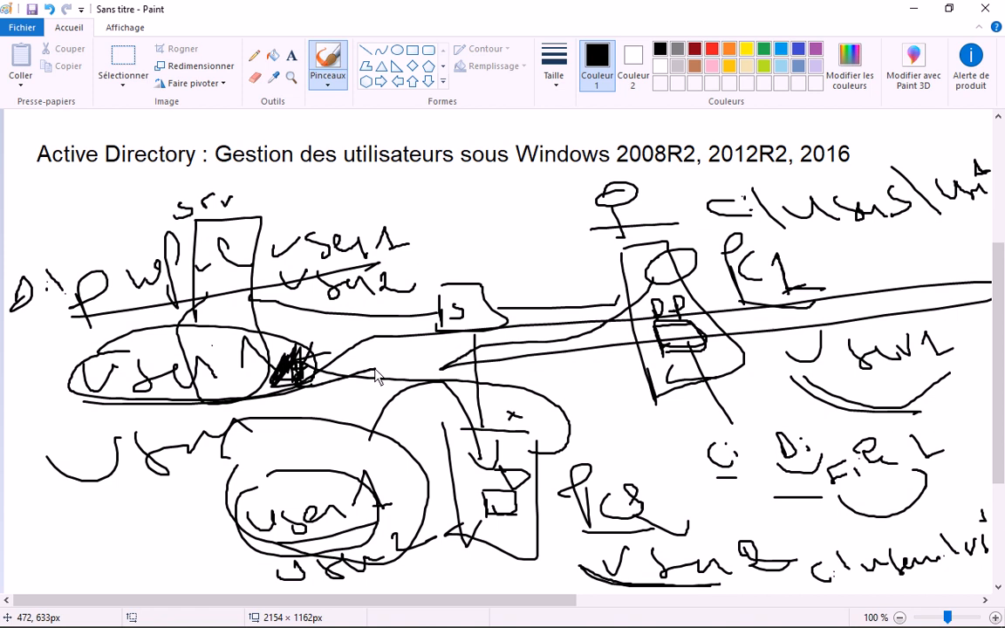
click(447, 213)
click(618, 439)
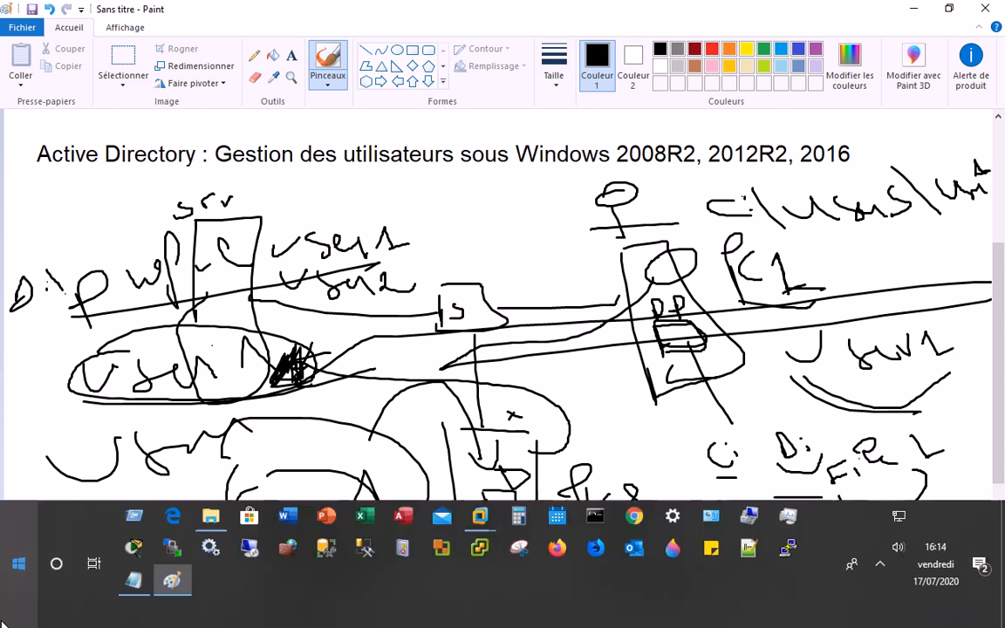
- On the Win2K8R2-DC1 machine, create a folder named Profils on the C: drive
mouse_move(286, 558)
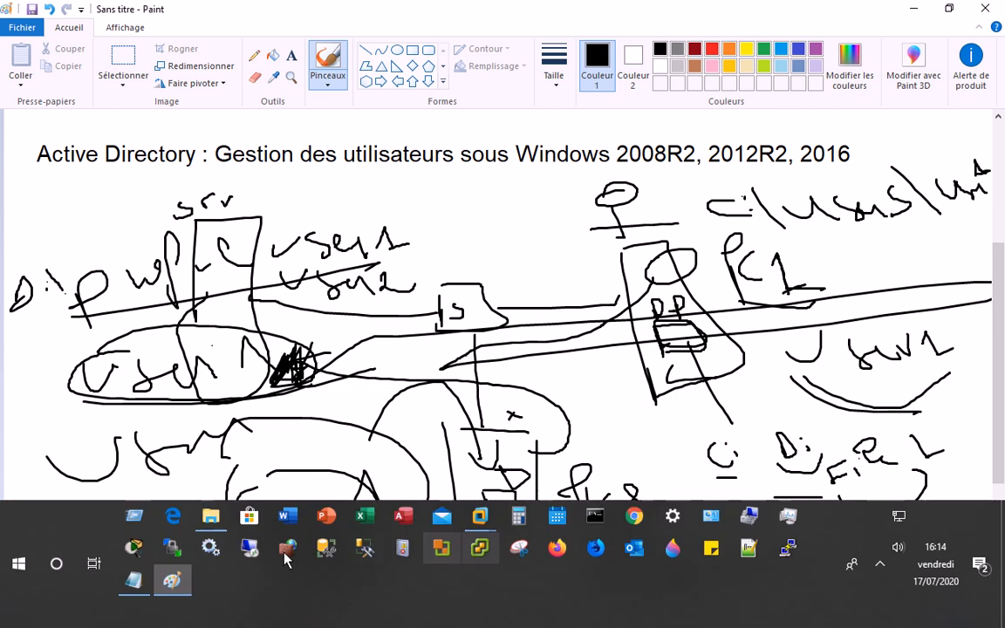
click(486, 517)
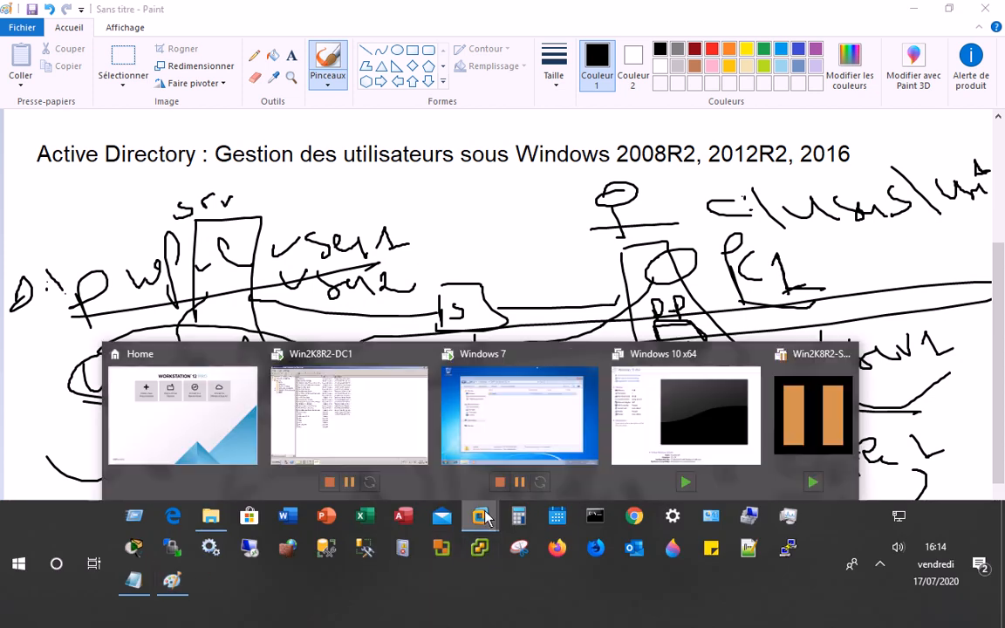
click(548, 421)
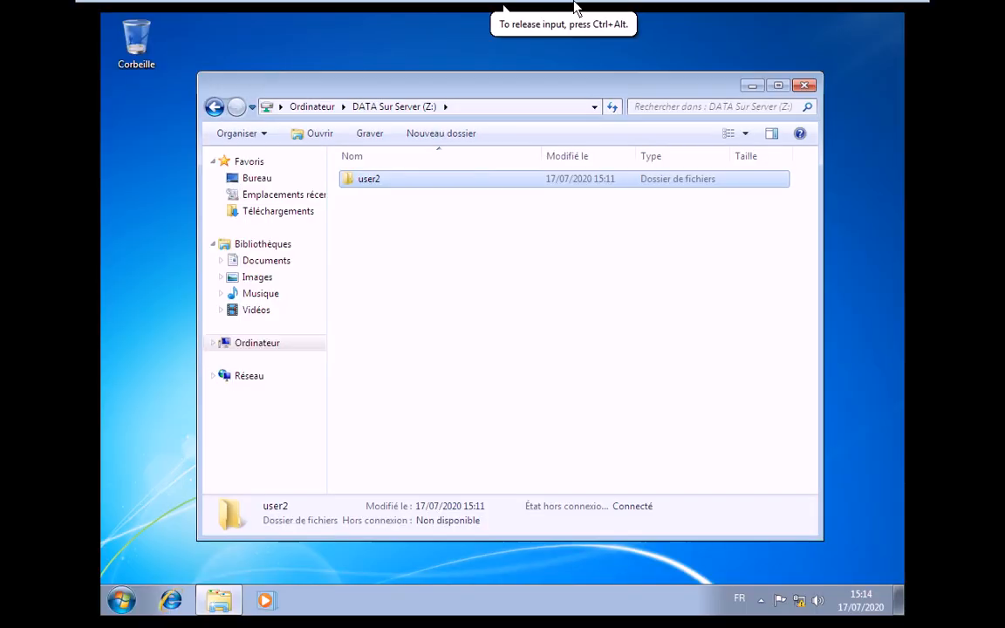
click(518, 17)
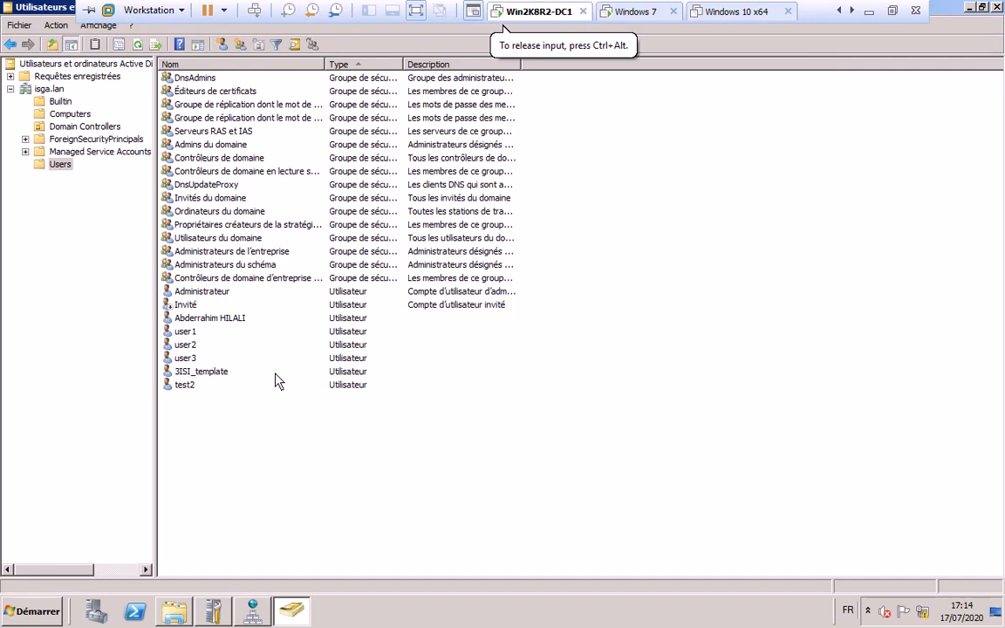
click(174, 612)
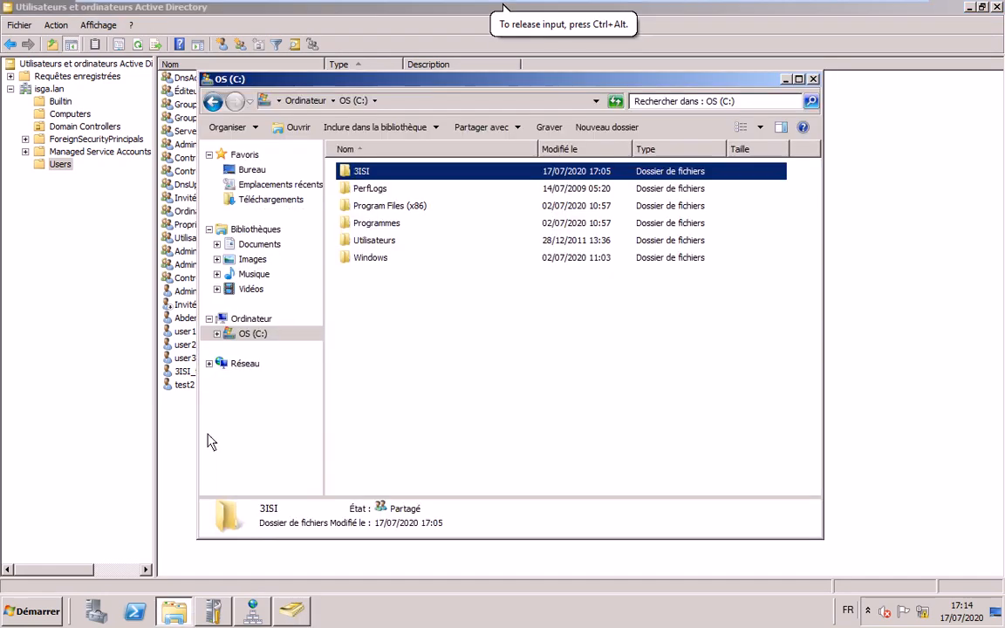
click(399, 160)
click(426, 127)
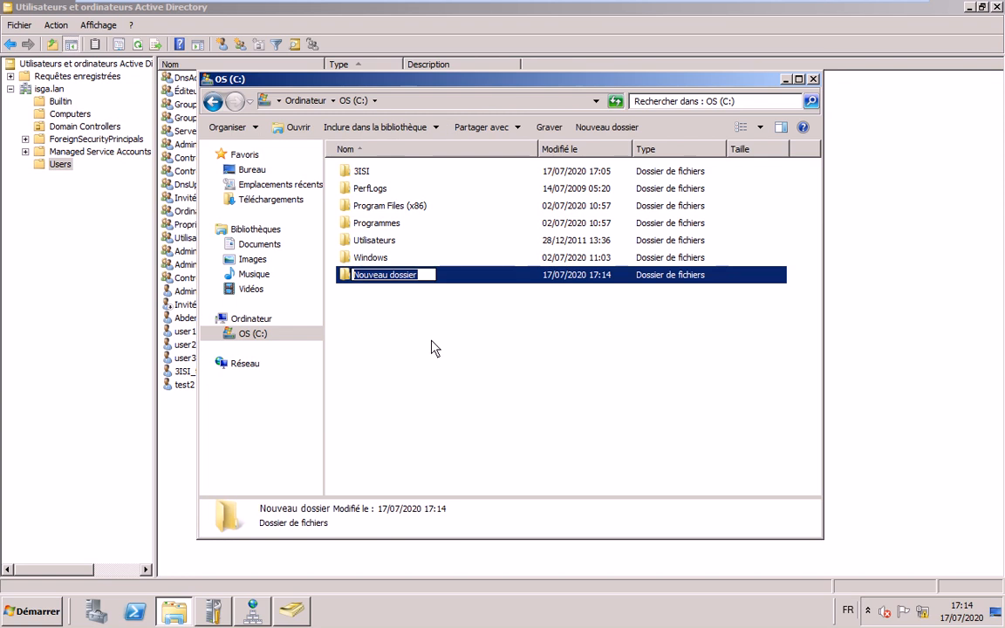
text(Pro)
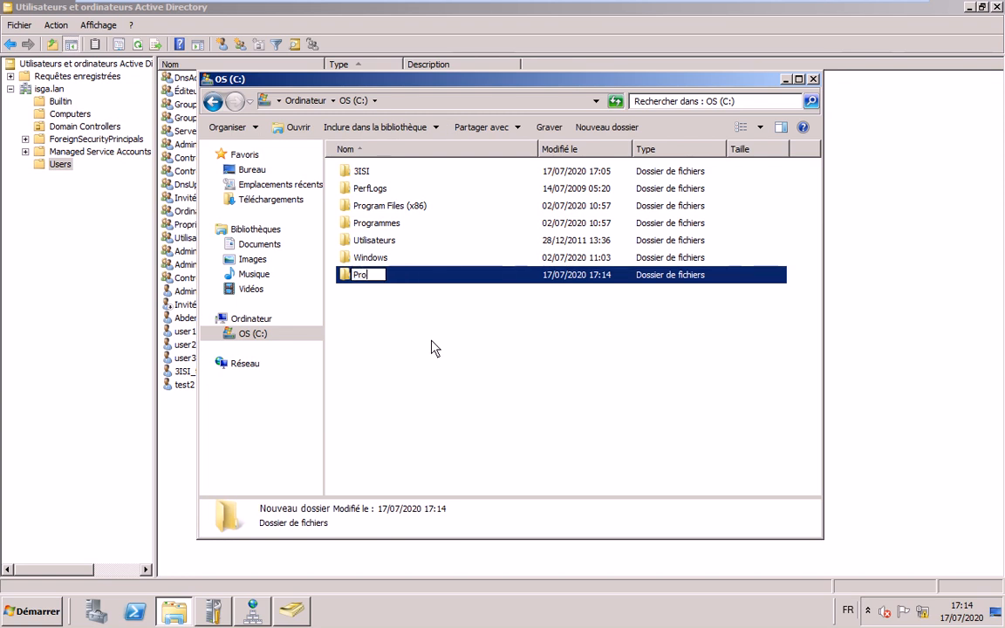
text(fils)
key(Return)
- Turn on Partager ce dossier for Profils in its advanced sharing settings
right_click(367, 276)
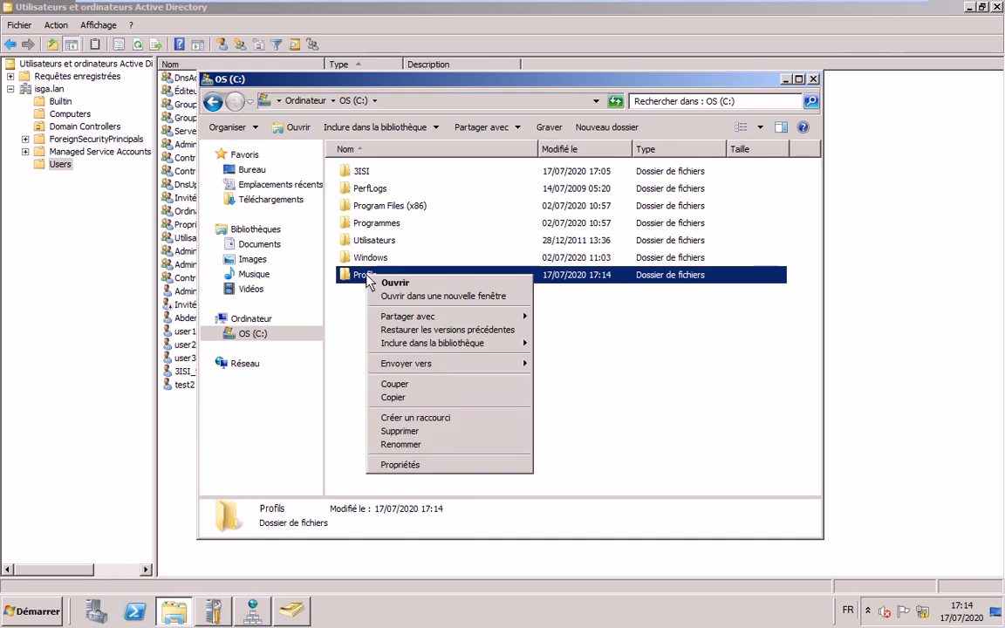
click(504, 462)
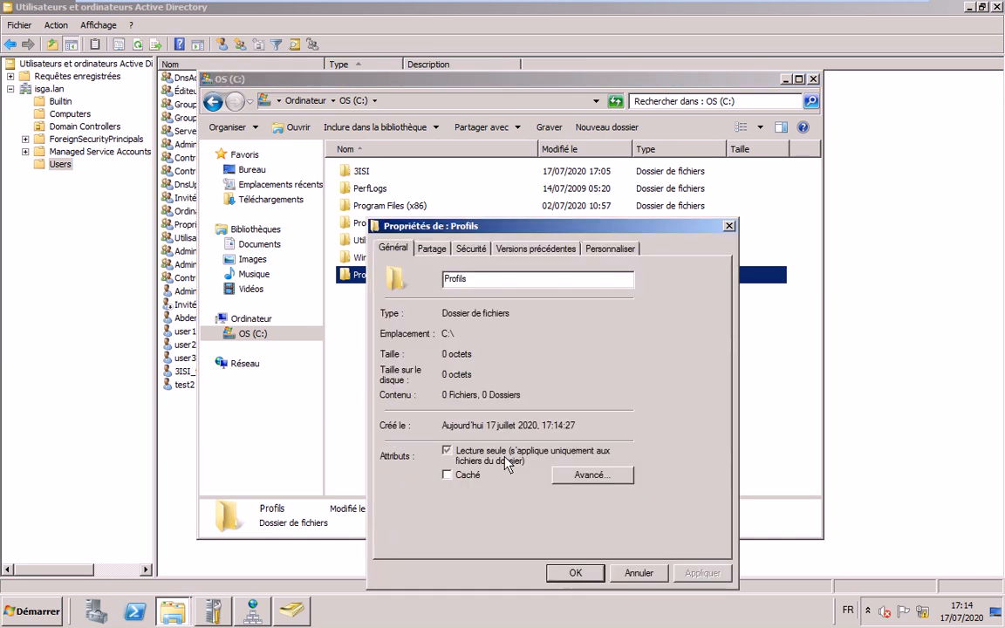
click(471, 248)
key(ctrl+shift+Tab)
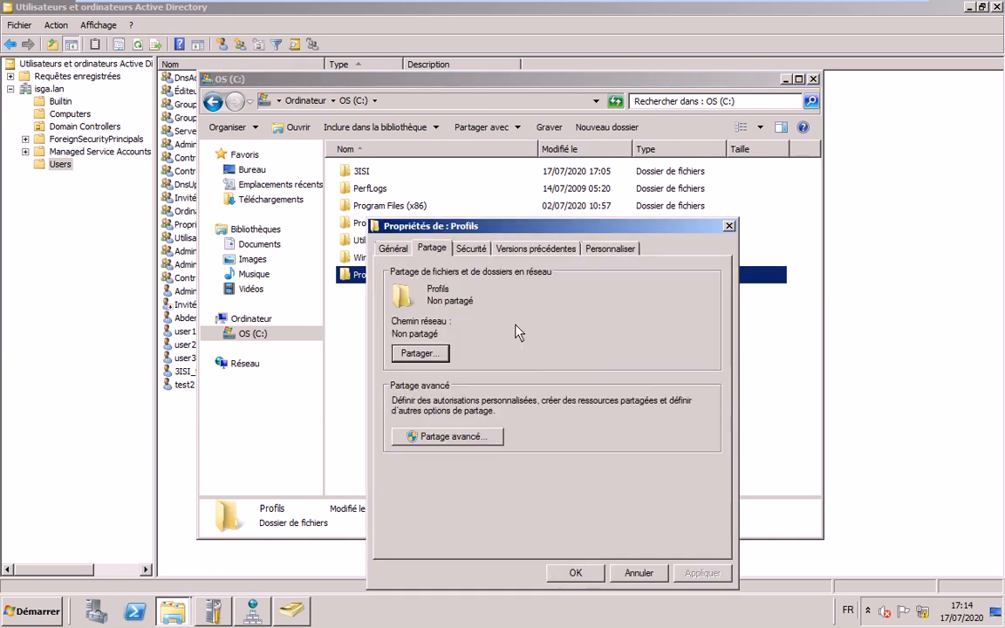
click(452, 438)
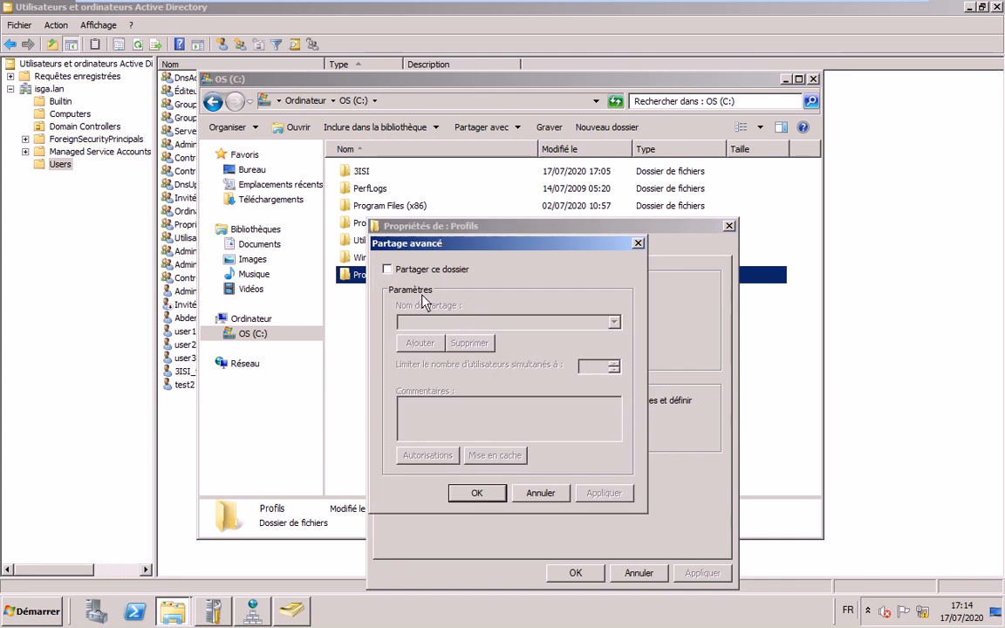
click(388, 269)
- Replace Tout le monde with the Utilisateurs group, allowed Modifier and Lecture, in share permissions
click(440, 462)
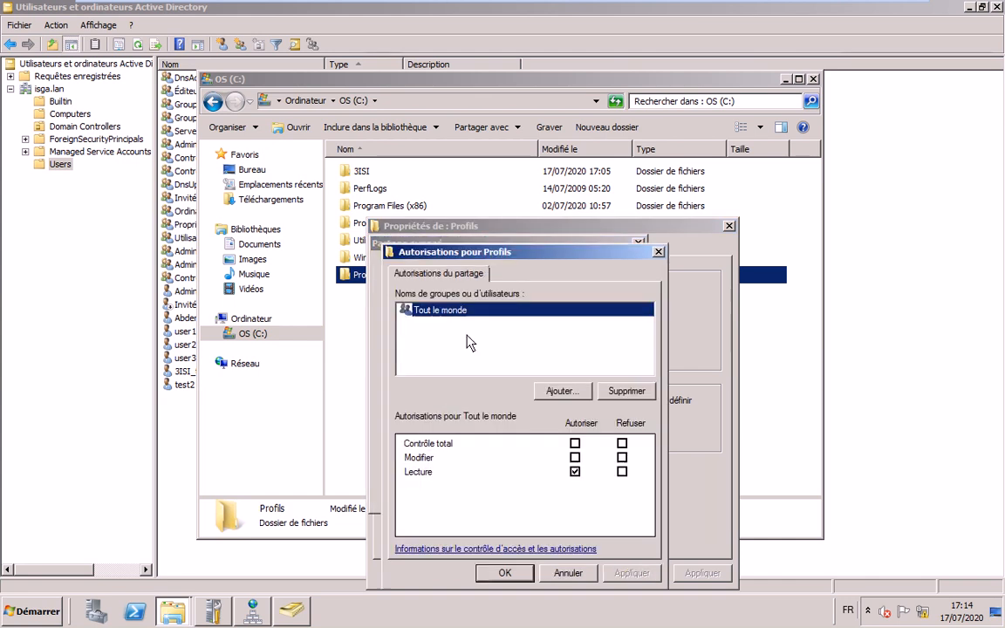
click(617, 391)
click(561, 391)
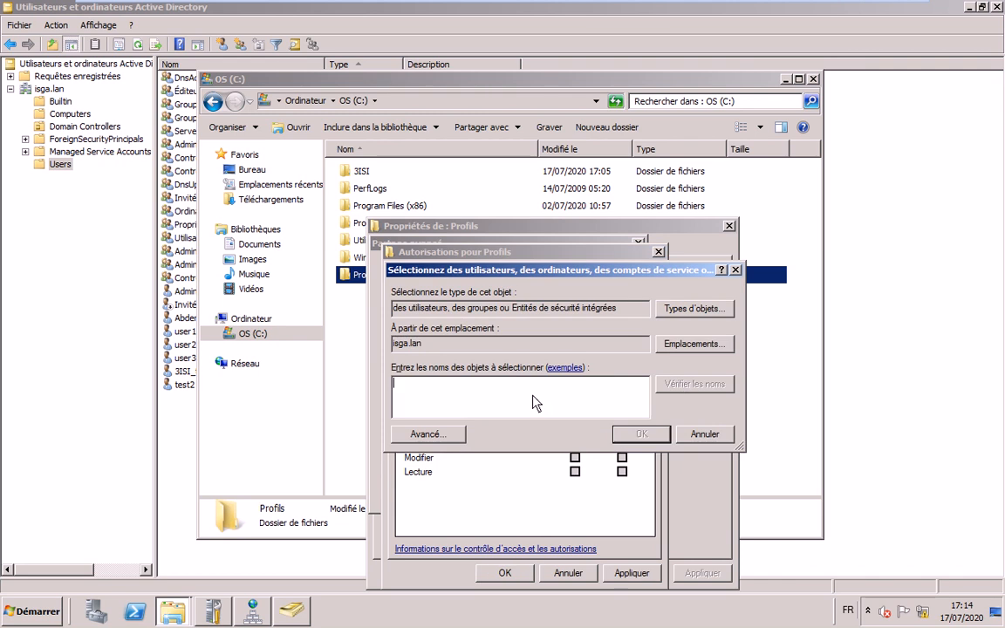
text(use)
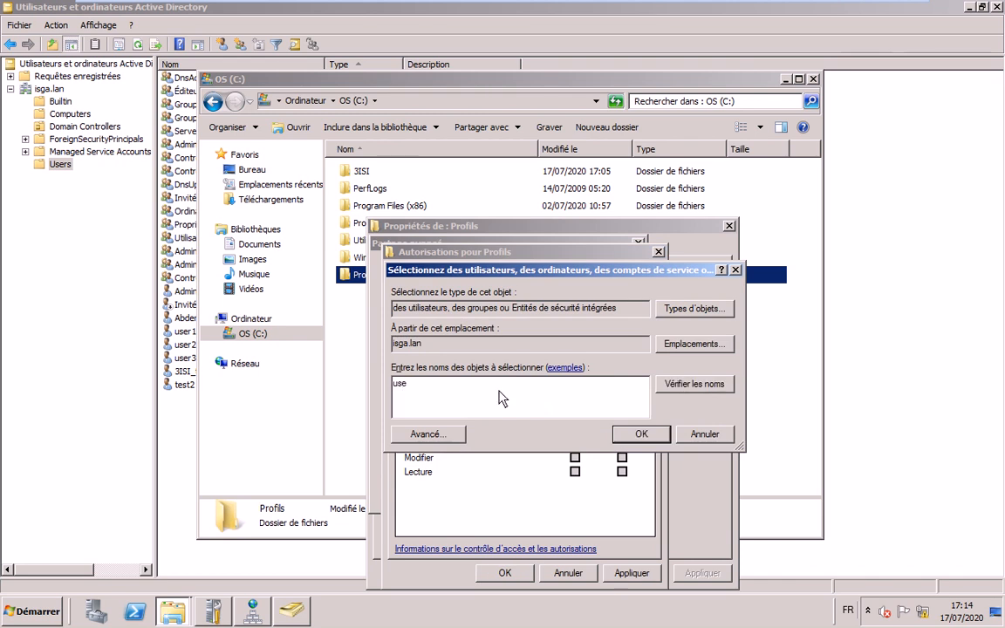
key(BackSpace)
key(BackSpace)
key(BackSpace)
text(utilisat)
click(665, 387)
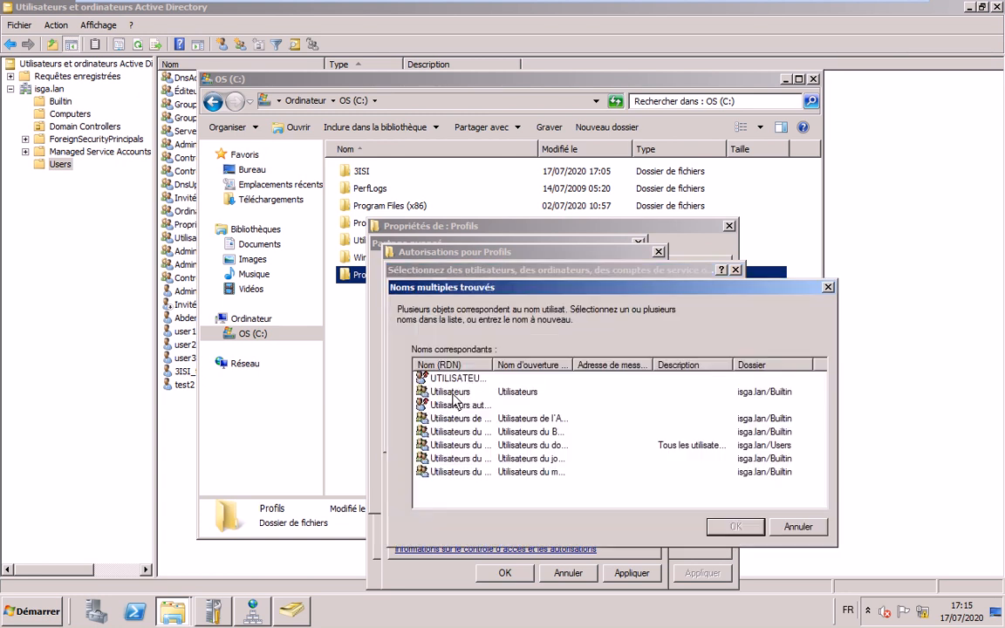
click(634, 529)
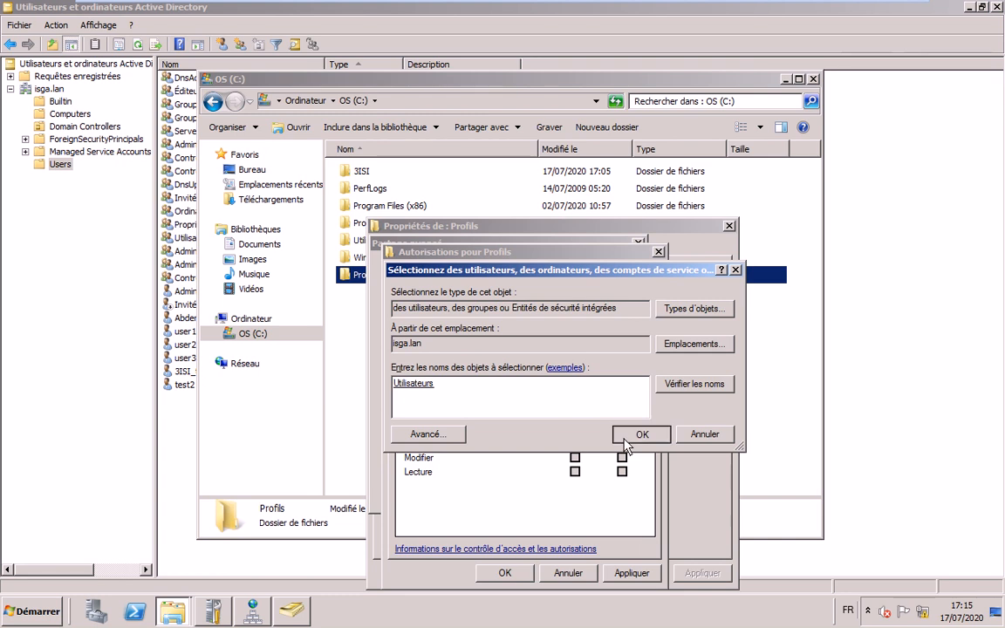
key(Return)
click(574, 457)
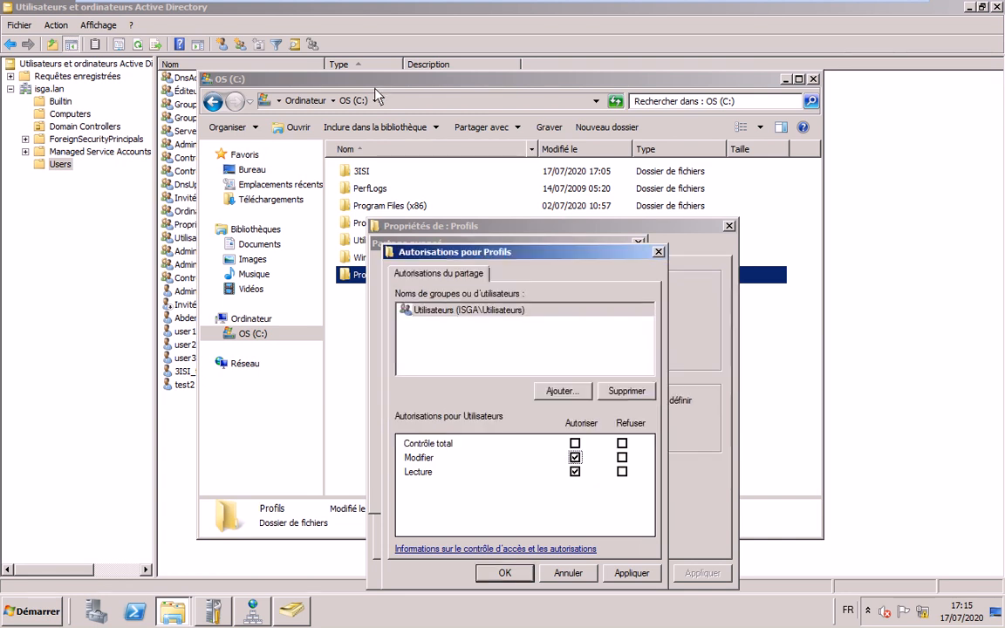
click(501, 572)
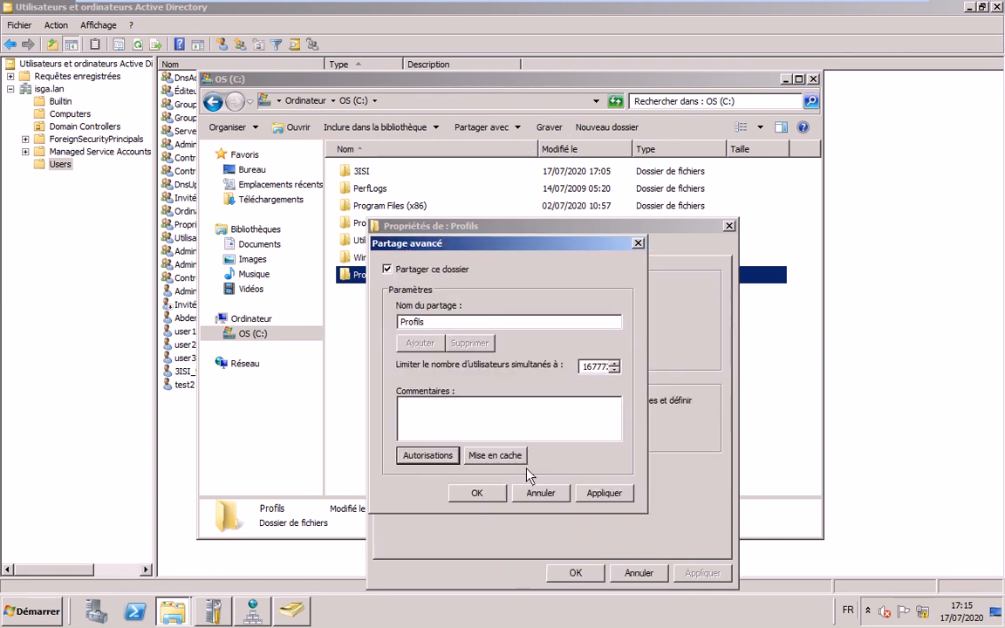
- Confirm the \\DC1\Profils share and inspect the Utilisateurs, Administrateurs and CREATEUR PROPRIETAIRE entries
click(476, 493)
click(471, 249)
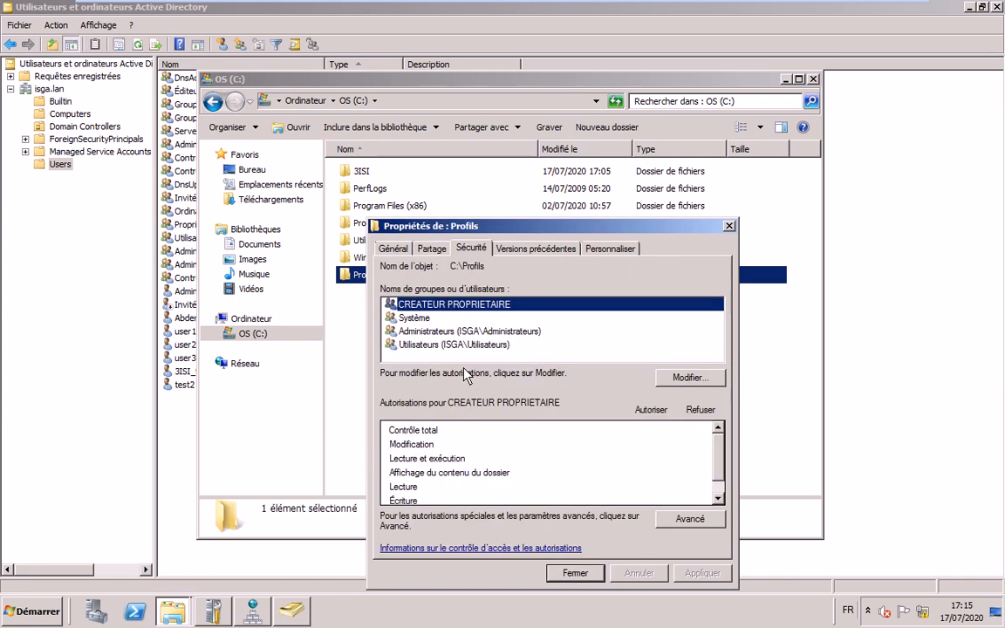
click(410, 347)
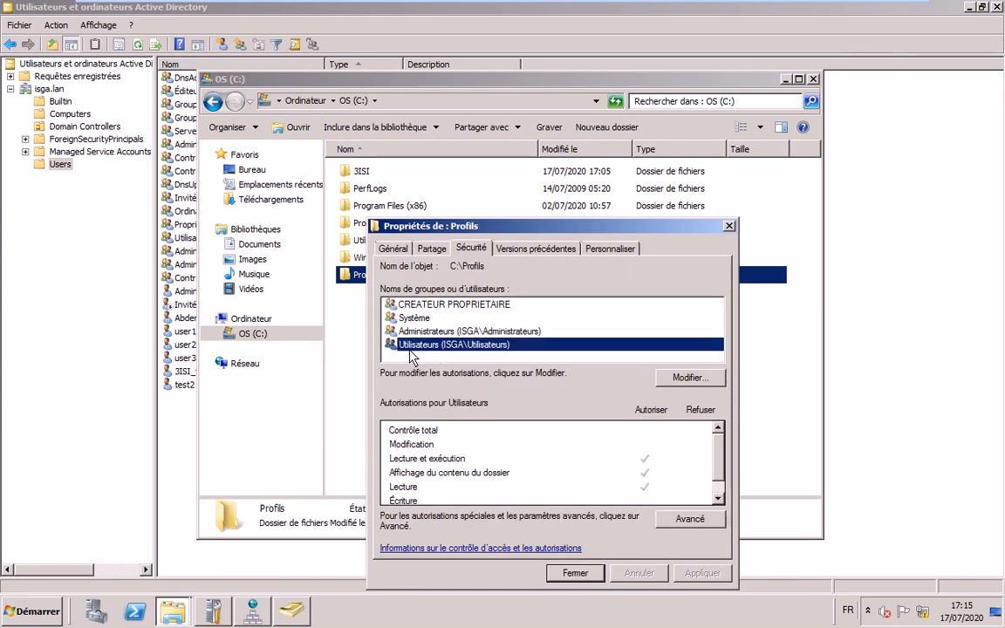
click(424, 332)
click(450, 305)
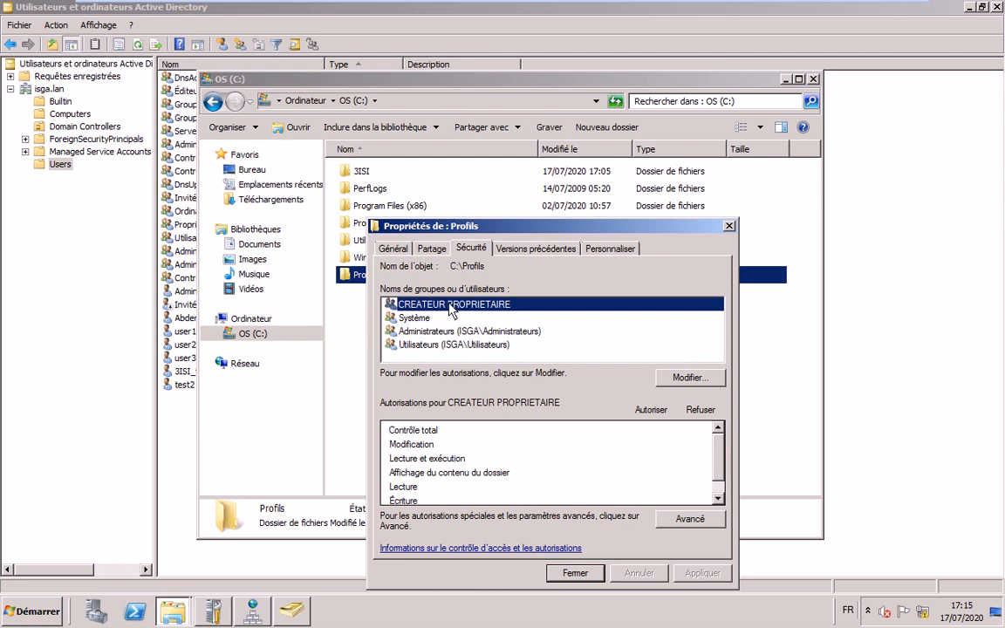
- Grant CREATEUR PROPRIETAIRE Contrôle total in the folder's security permissions
key(alt+m)
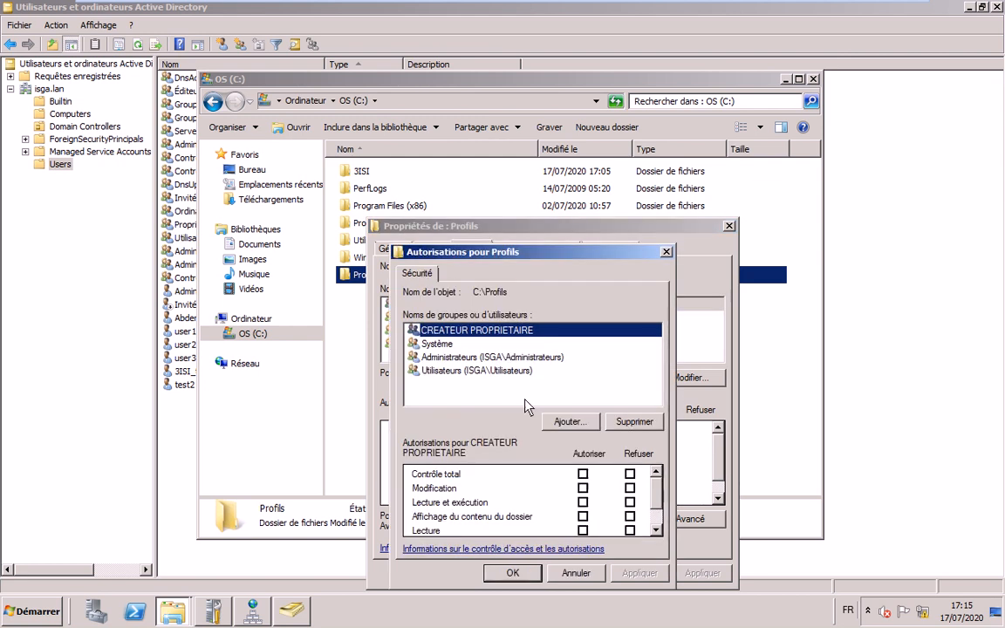
click(583, 474)
click(513, 572)
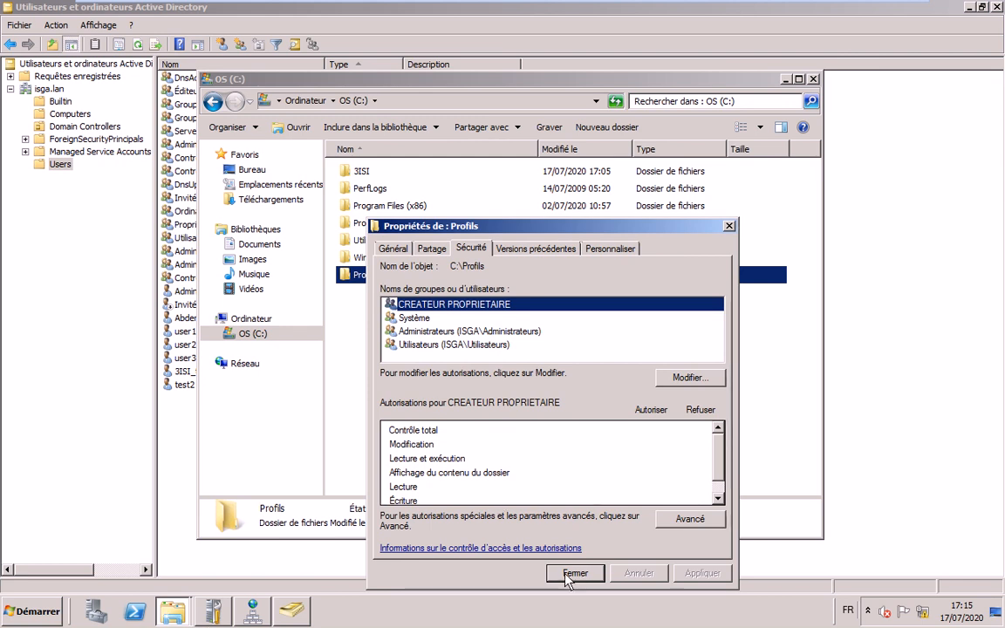
- Review the Système and CREATEUR PROPRIETAIRE permissions and recheck the sharing status
click(416, 319)
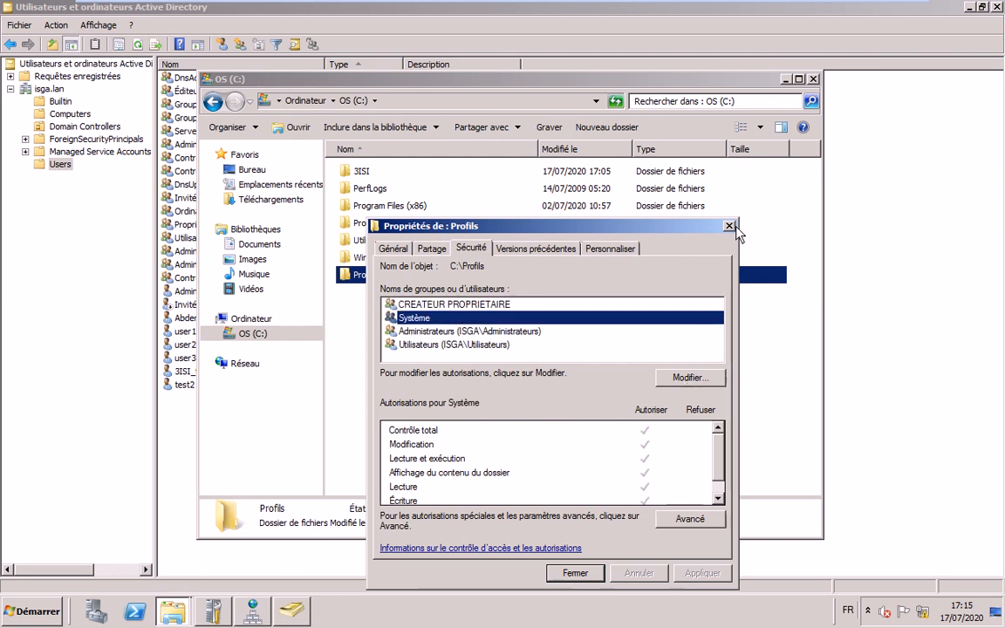
click(573, 574)
key(alt+Tab)
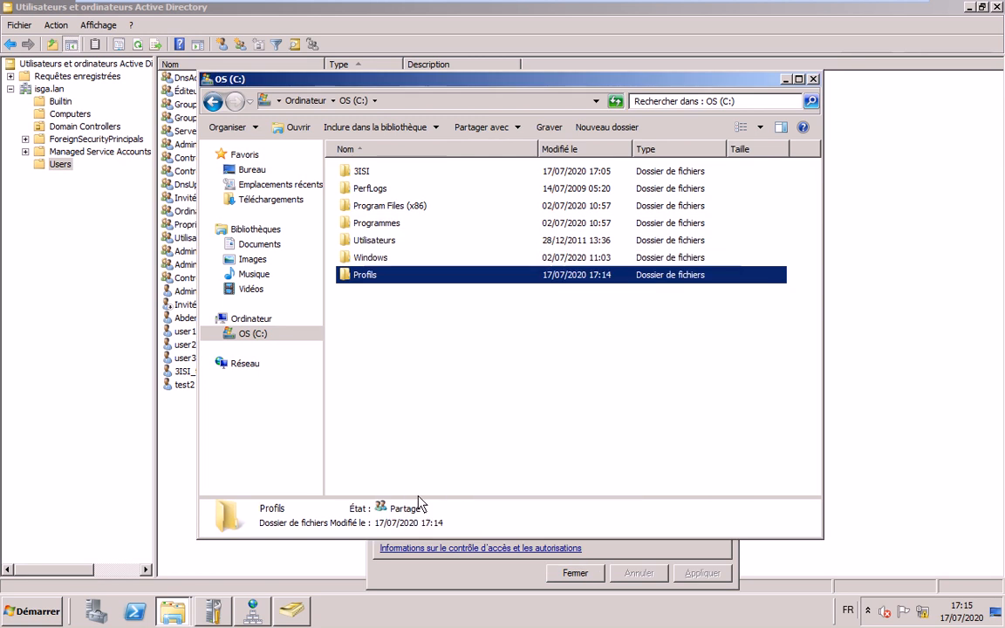
key(alt+Tab)
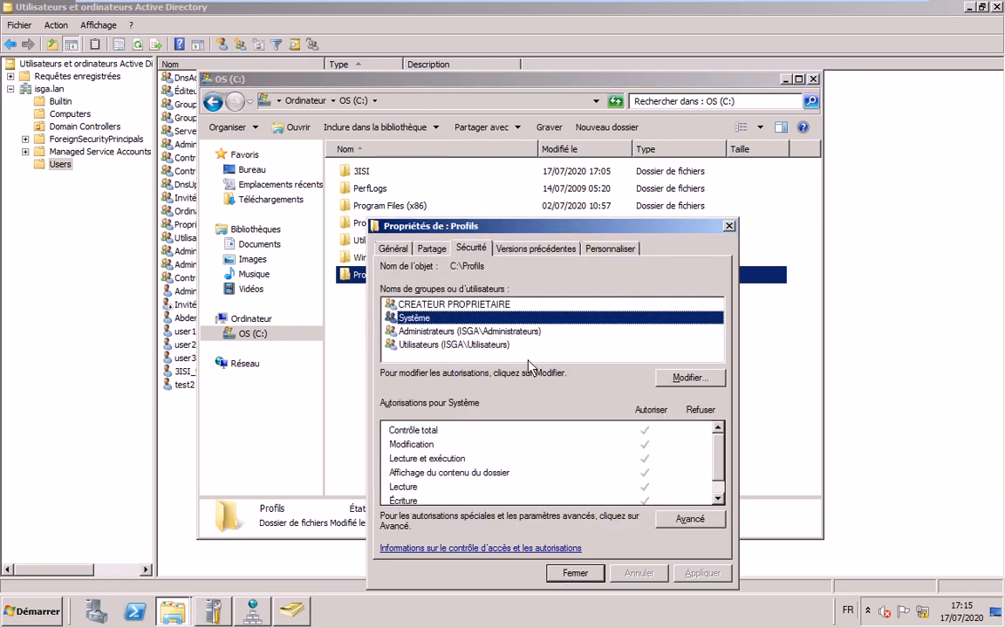
key(Up)
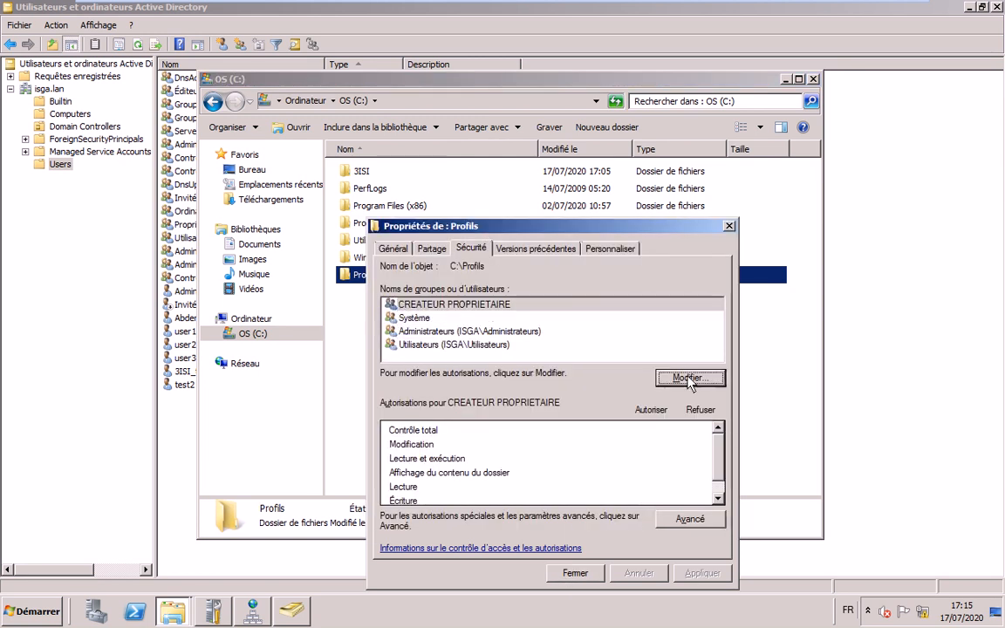
key(ctrl+shift+Tab)
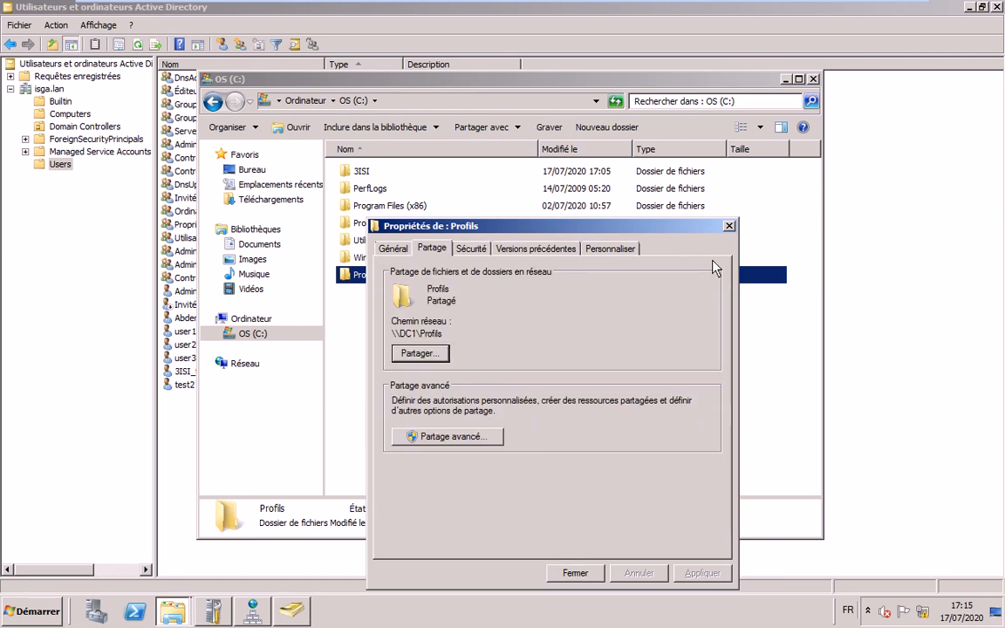
key(ctrl+Tab)
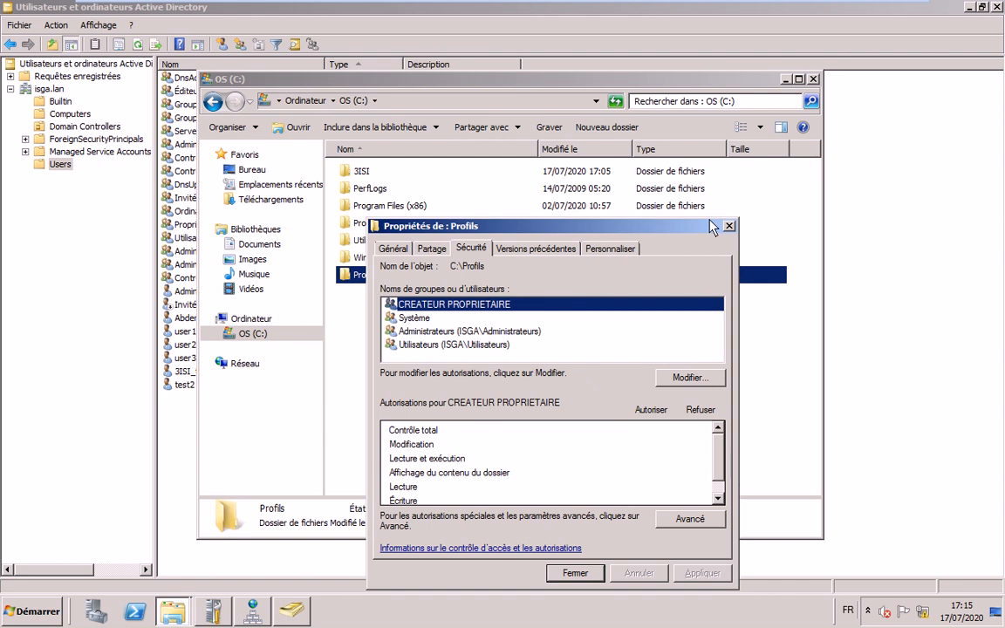
- End the hung 'Propriétés de : Profils' task in Task Manager with Terminer maintenant, then close Task Manager
right_click(767, 610)
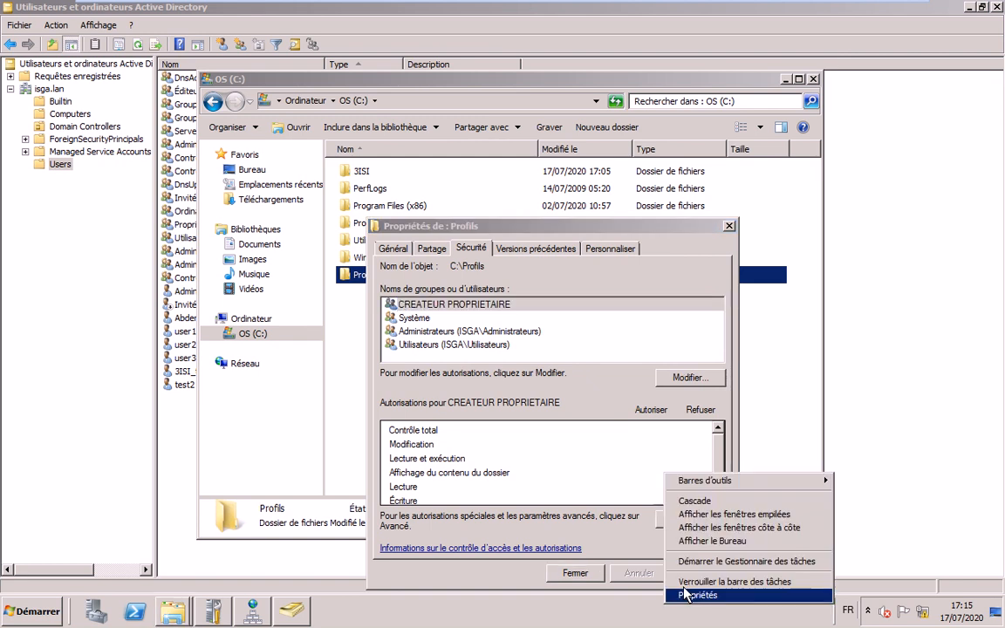
click(811, 556)
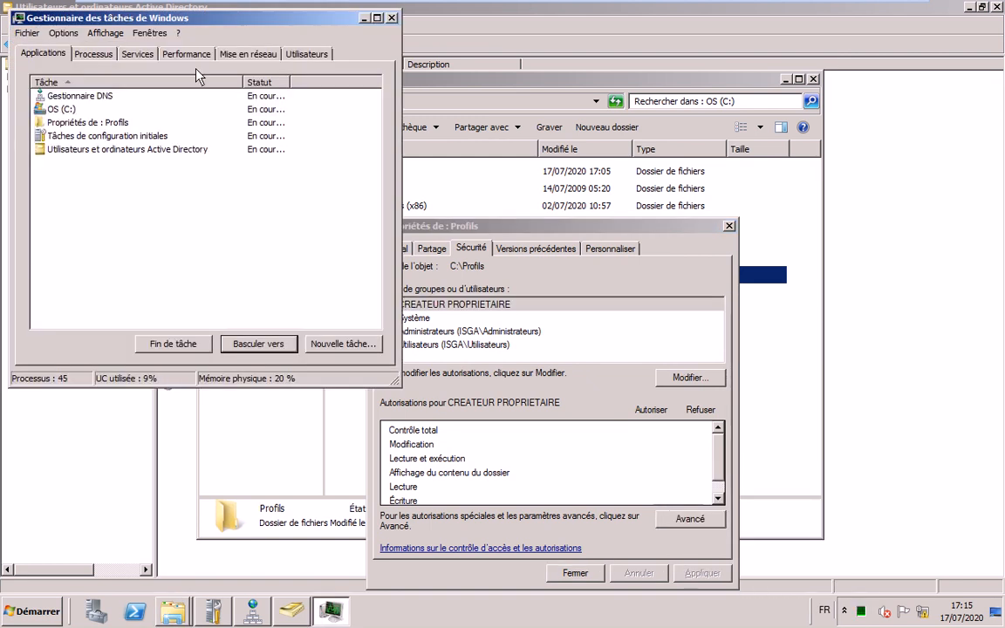
click(112, 122)
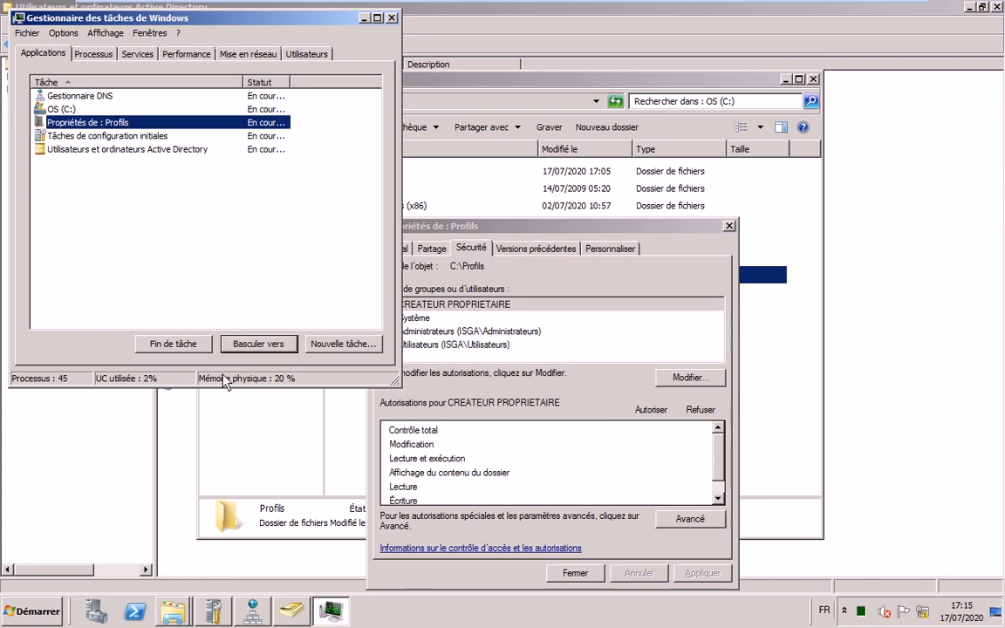
click(175, 345)
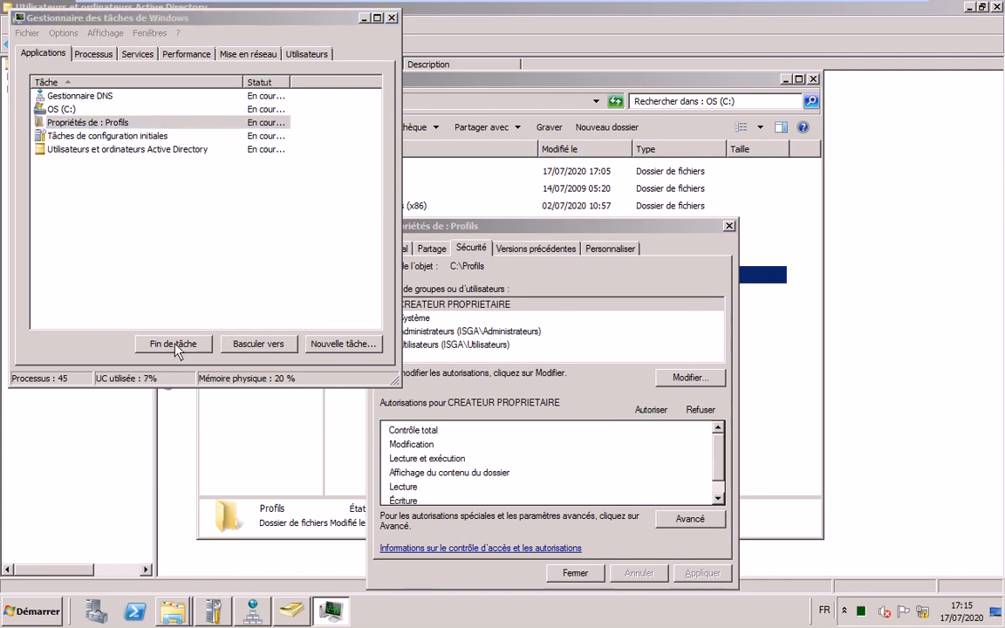
click(172, 347)
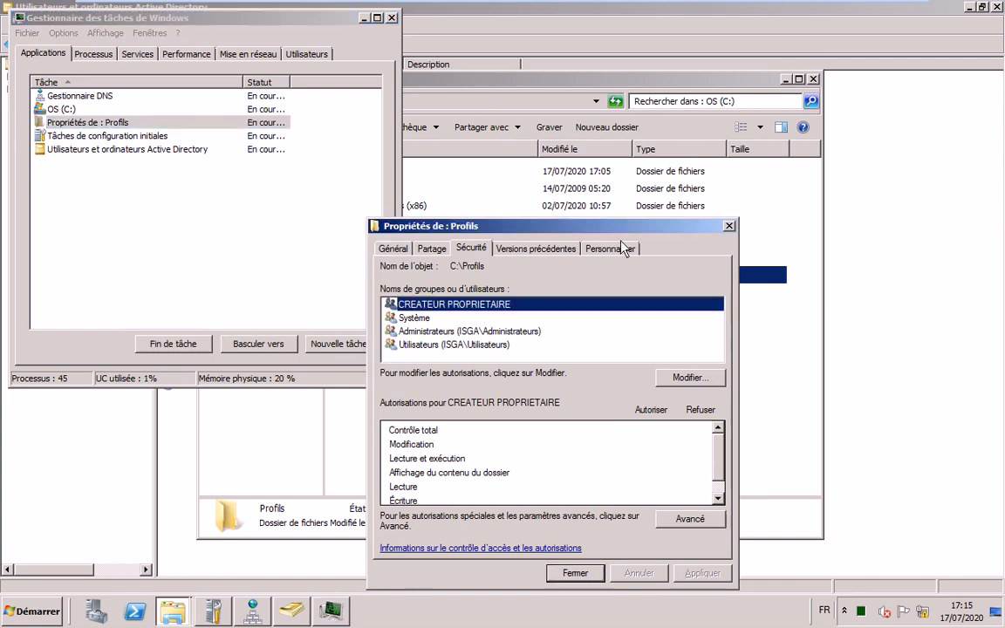
drag(726, 229, 539, 254)
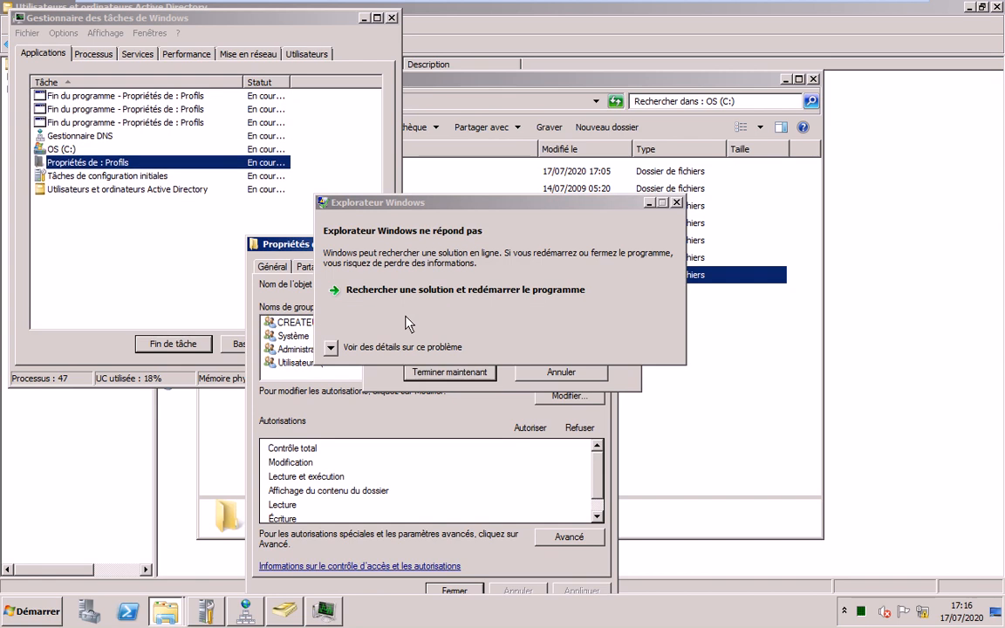
click(365, 286)
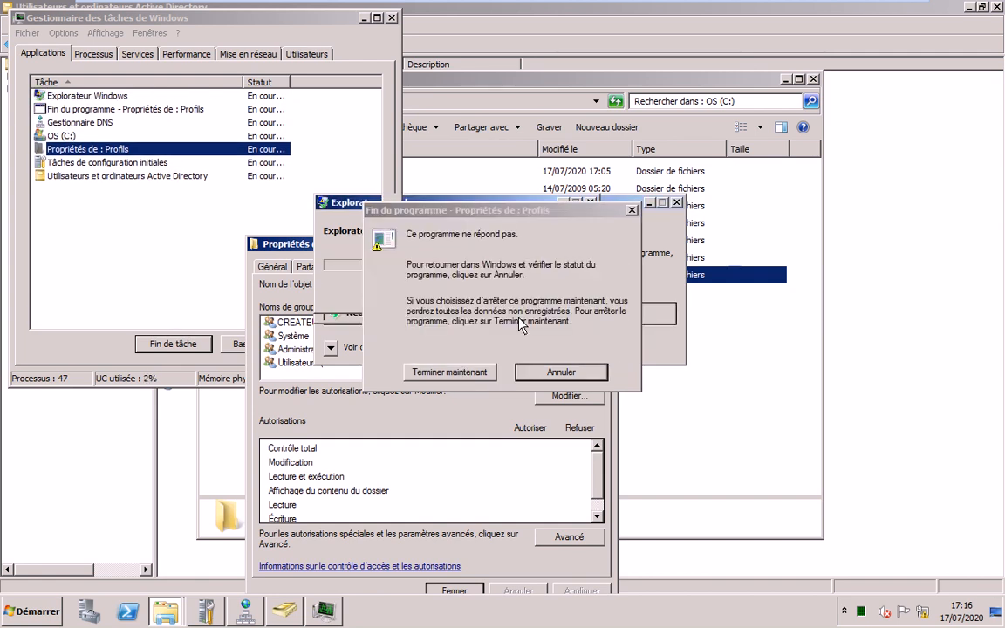
click(450, 373)
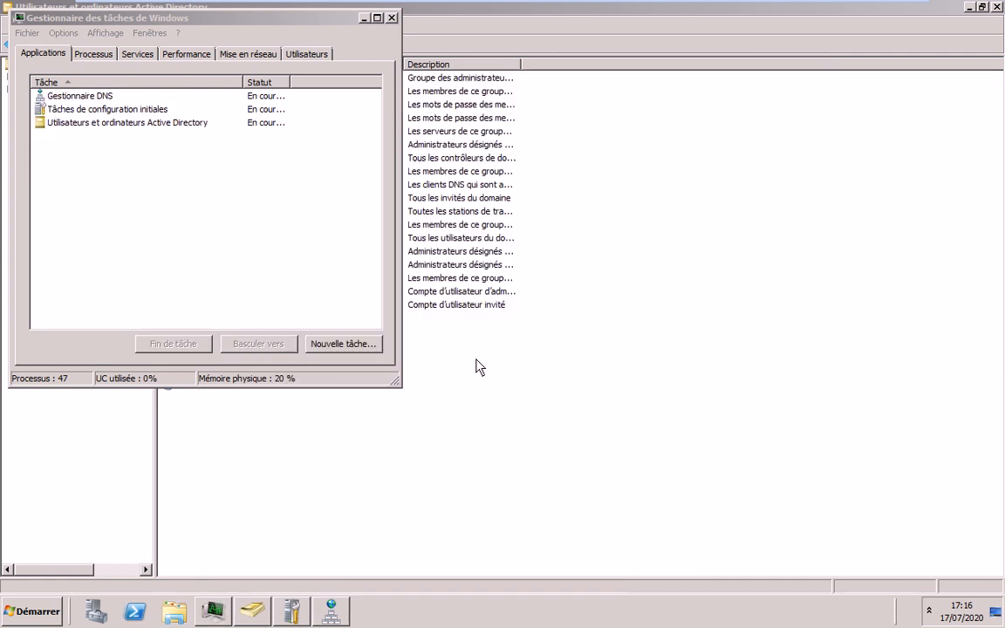
key(alt+F4)
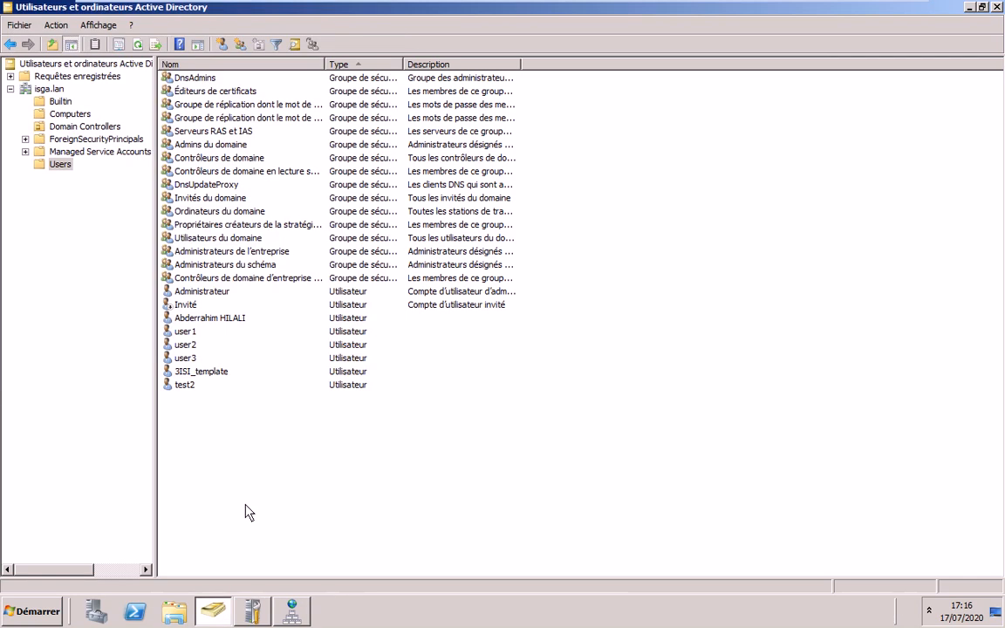
- Reconfirm Profils on C: is shared as Profils via Partage avancé, then return to AD Users and Computers
click(181, 614)
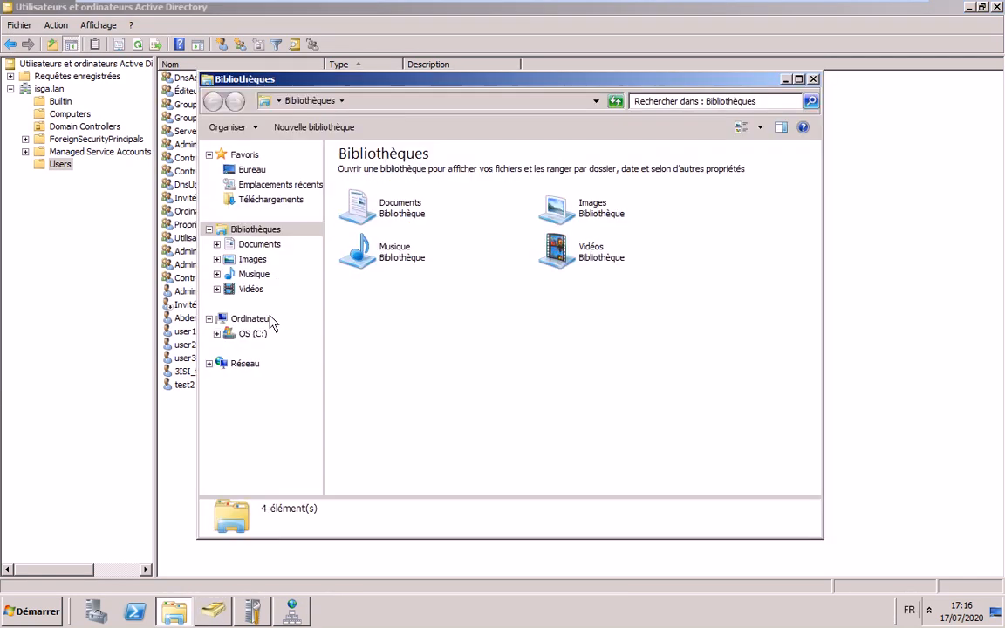
click(253, 333)
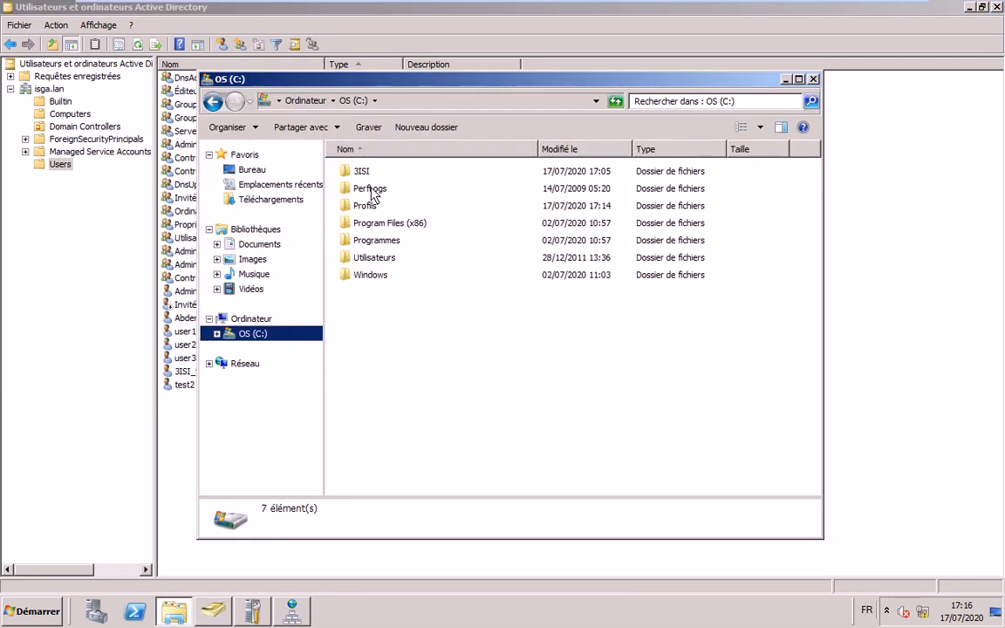
right_click(370, 201)
click(438, 389)
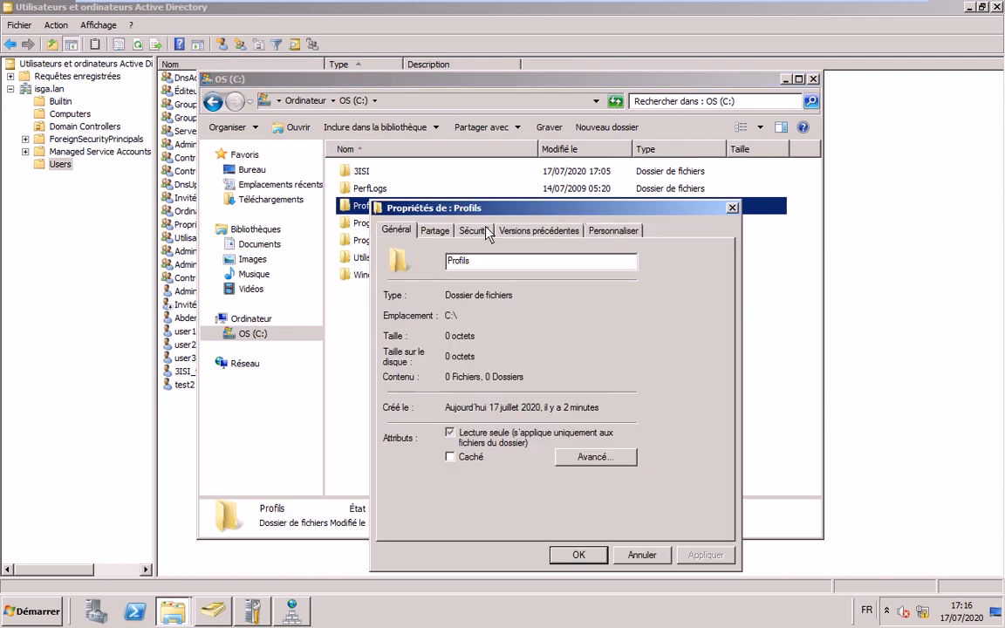
click(434, 230)
click(421, 417)
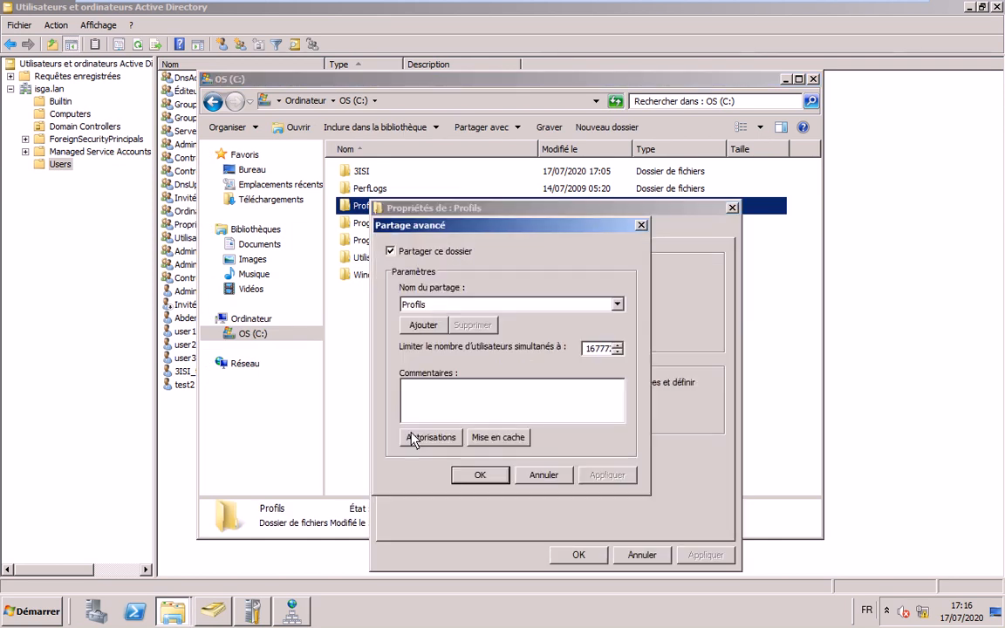
click(413, 437)
click(574, 612)
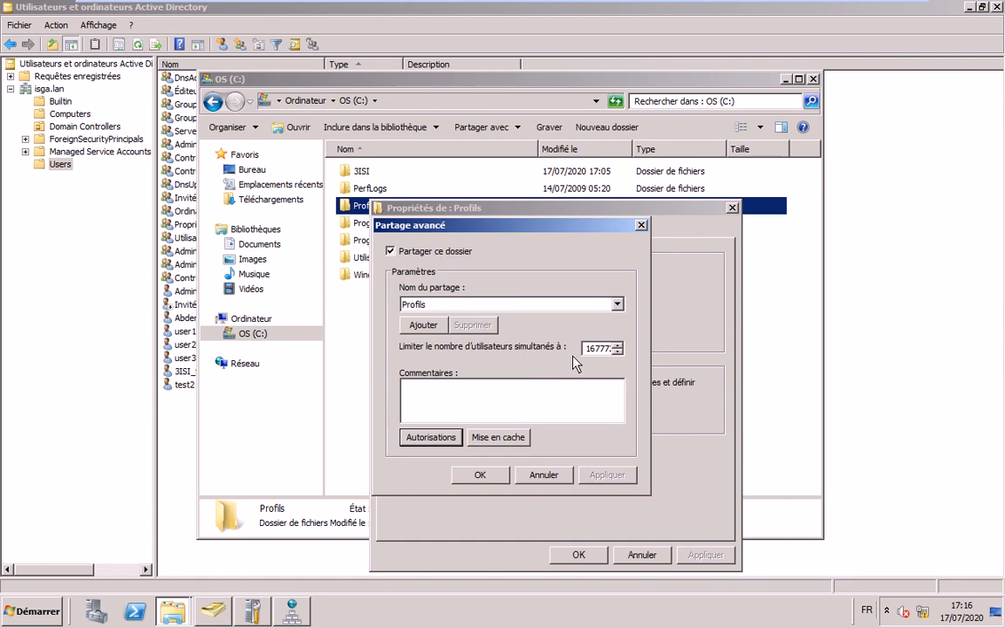
click(480, 475)
click(578, 554)
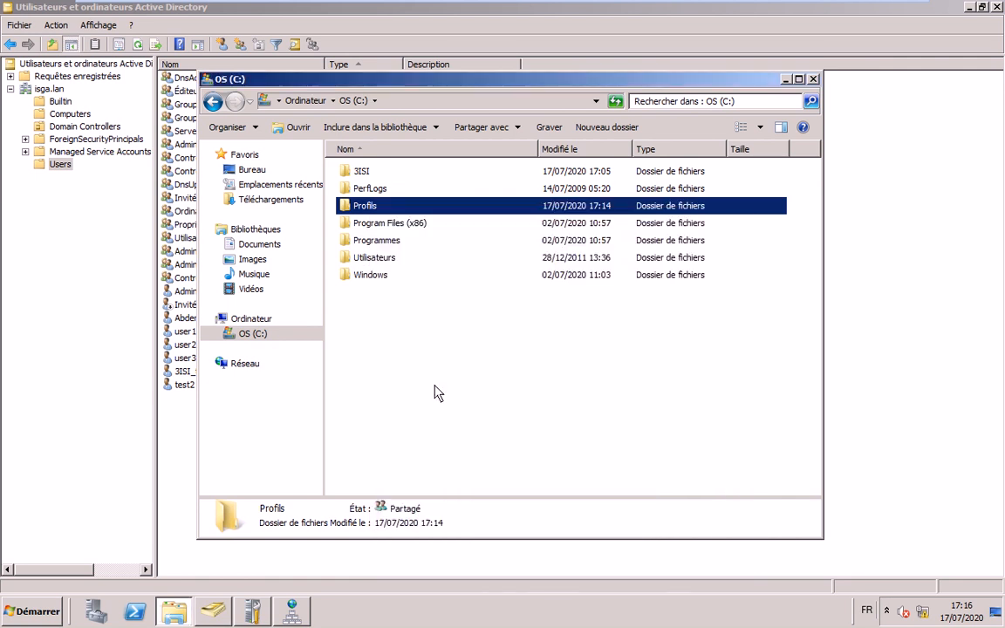
click(438, 393)
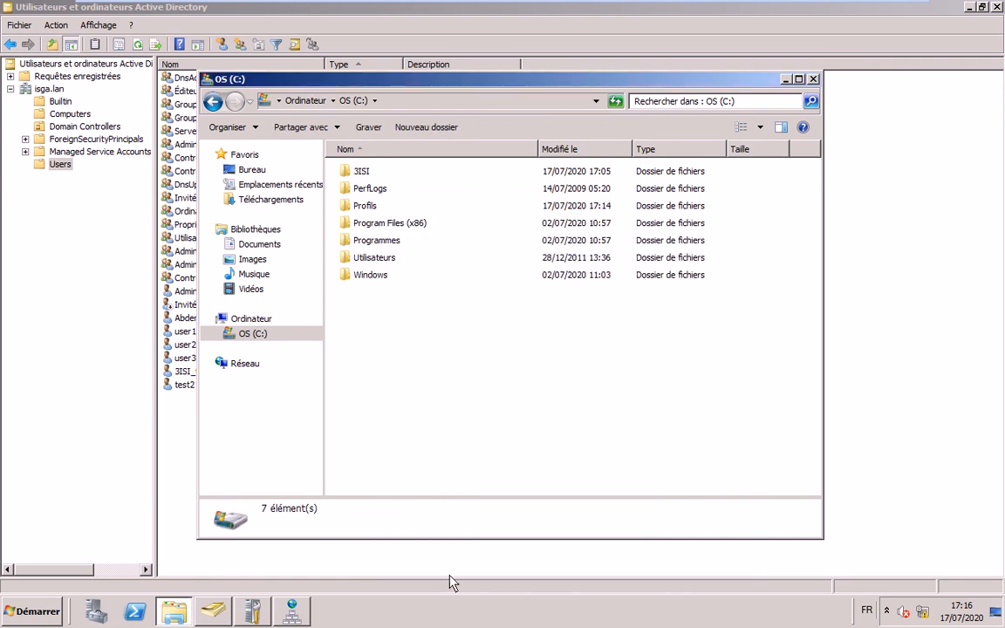
click(173, 420)
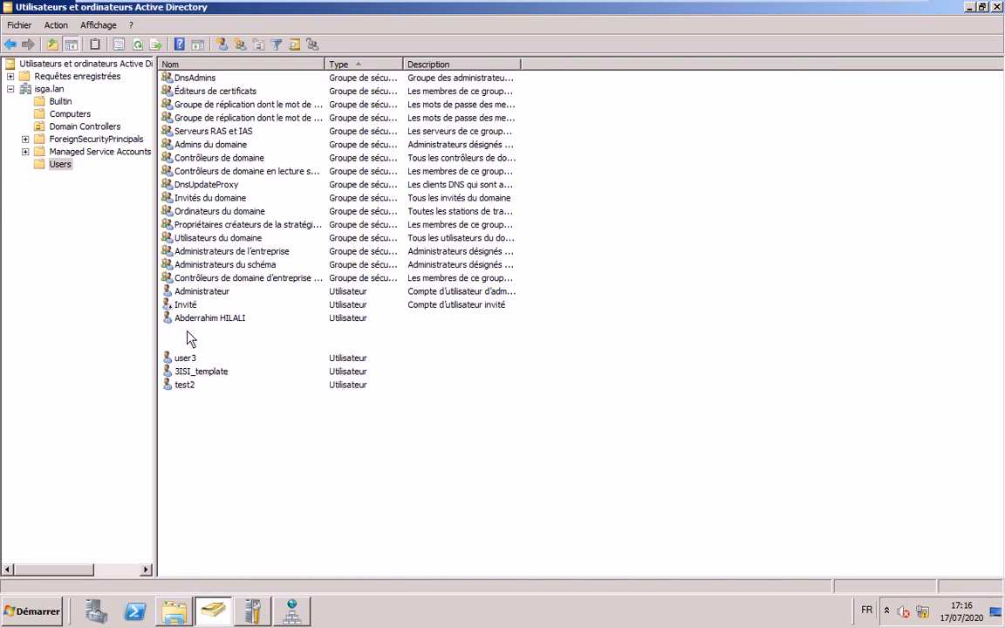
- Open user1's account properties on the Profil tab
right_click(188, 331)
click(225, 507)
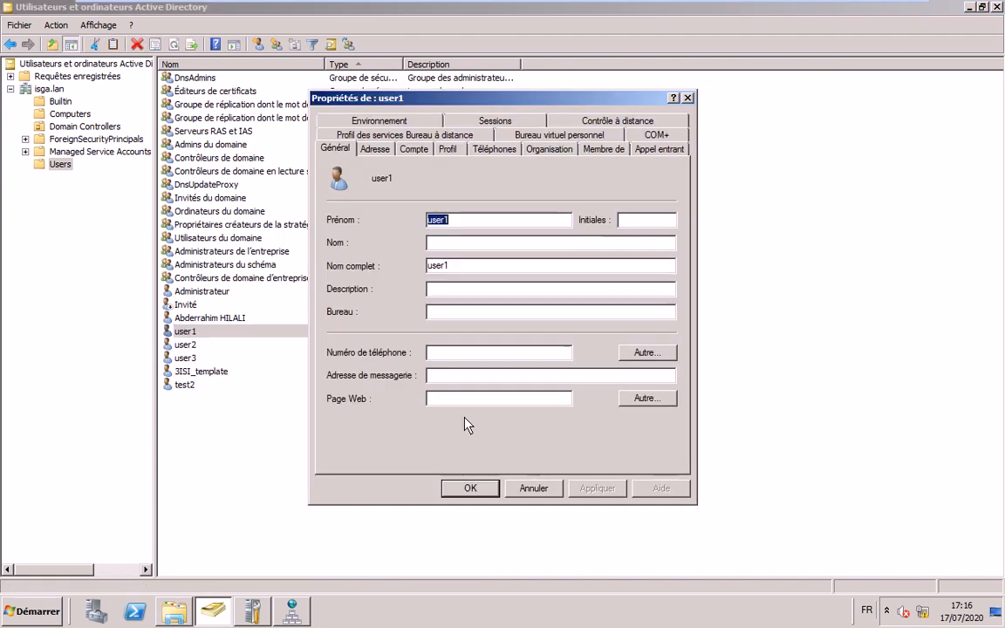
click(447, 149)
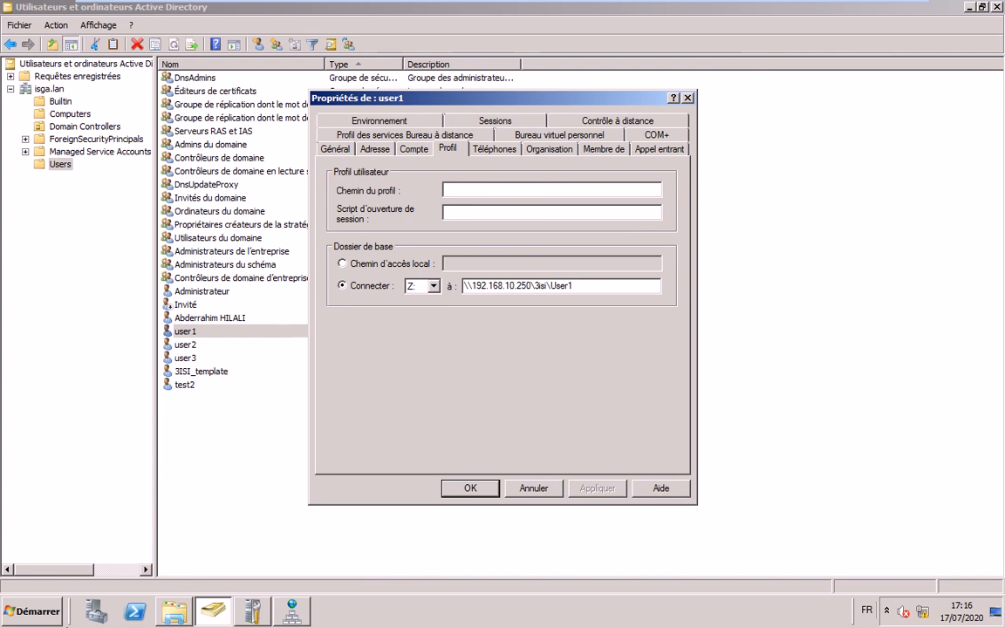
- Run \\192.168.10.250, open the empty Profils share, and return to the OS (C:) window
click(175, 614)
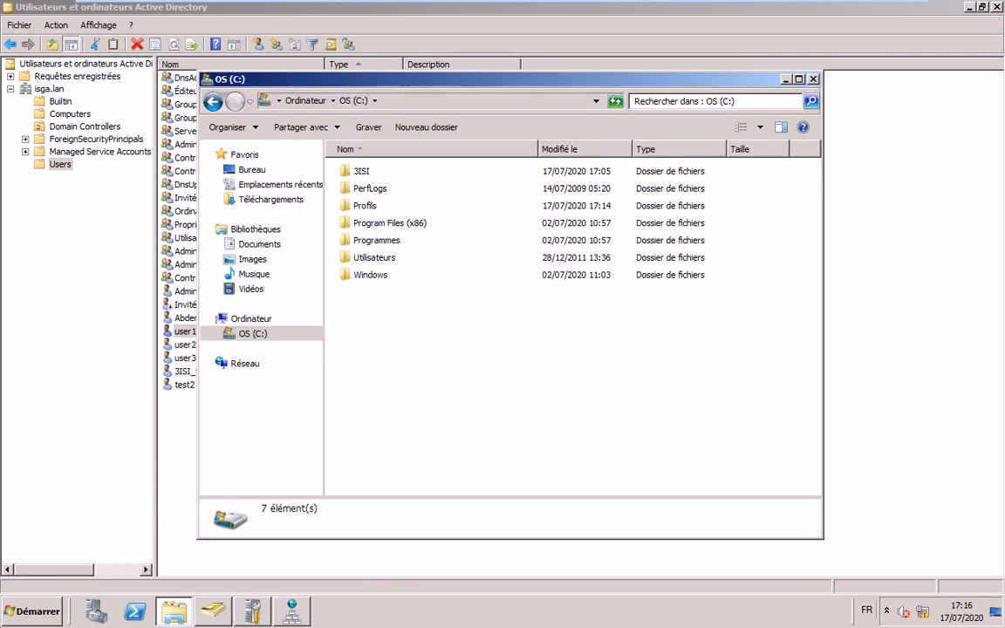
key(super)
click(229, 528)
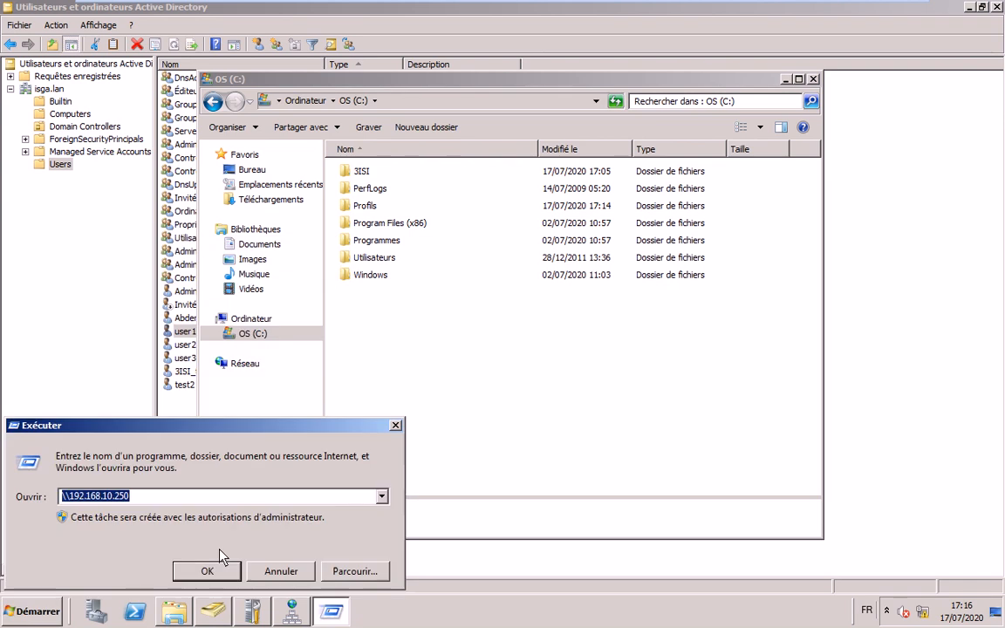
key(Return)
click(455, 225)
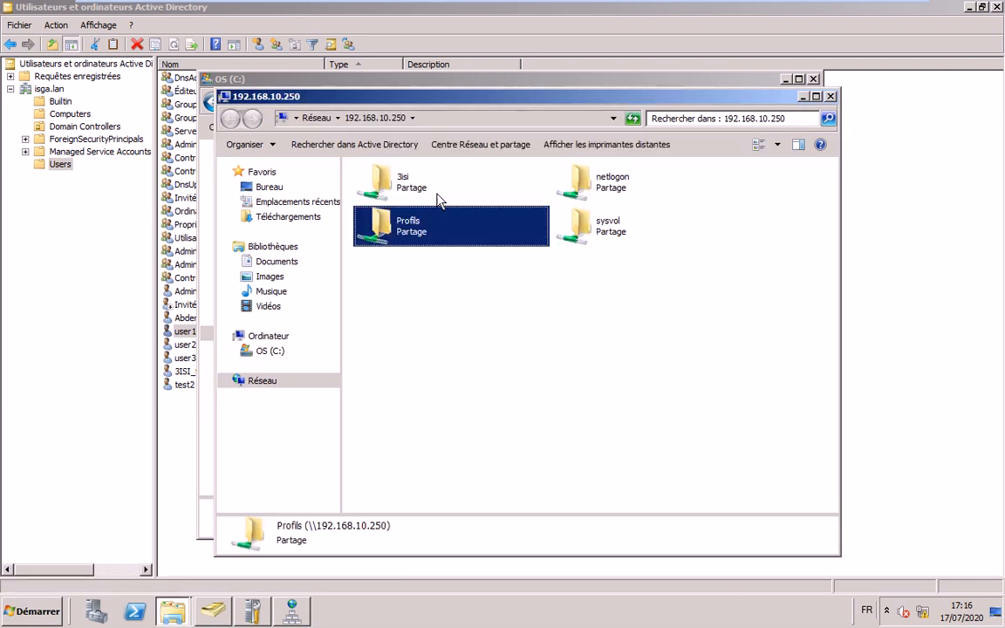
key(Return)
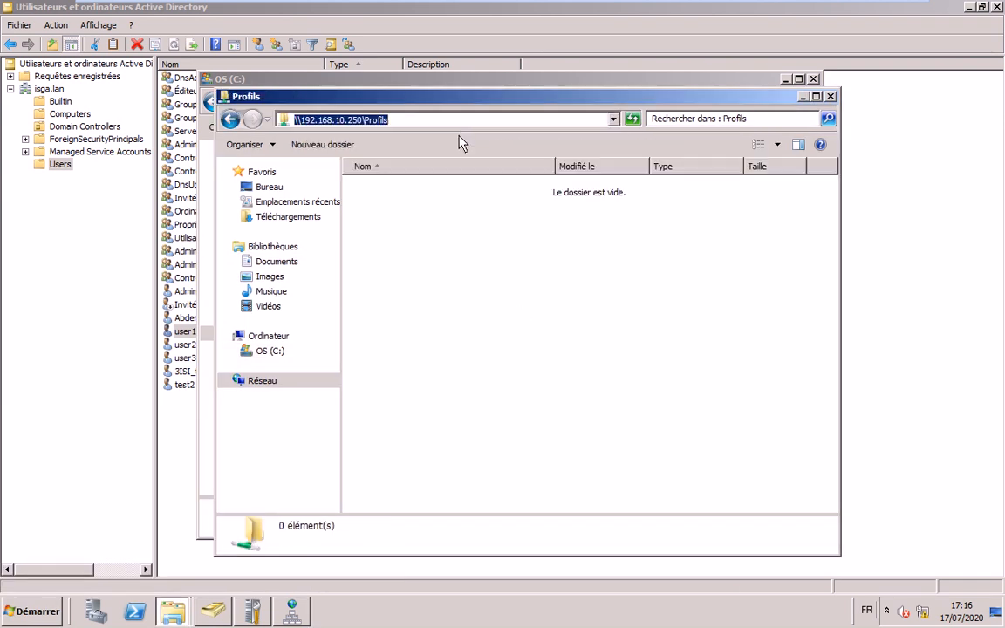
key(alt+Tab)
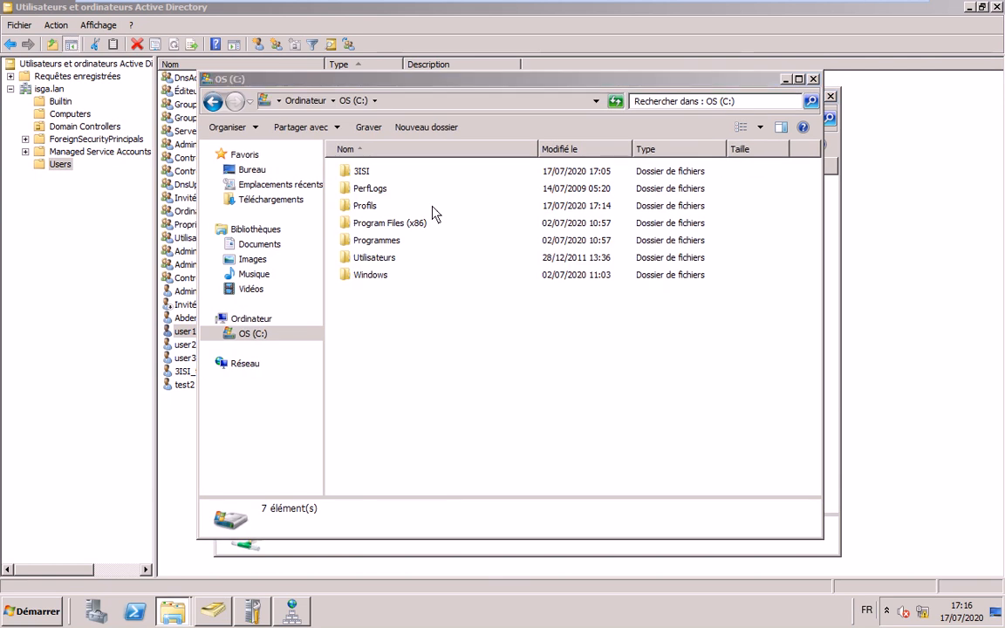
- Enter \\192.168.10.250\Profils\%username% as user1's profile path and save with OK
click(473, 191)
text(\\192.168.10.250\Profils)
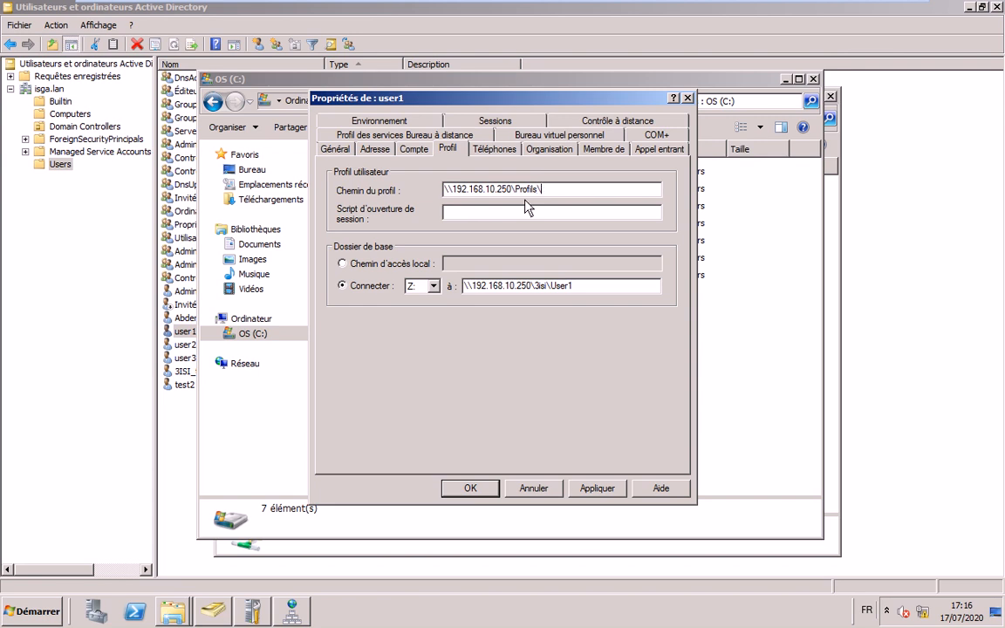
text(\%%)
key(Left)
text(username)
click(468, 491)
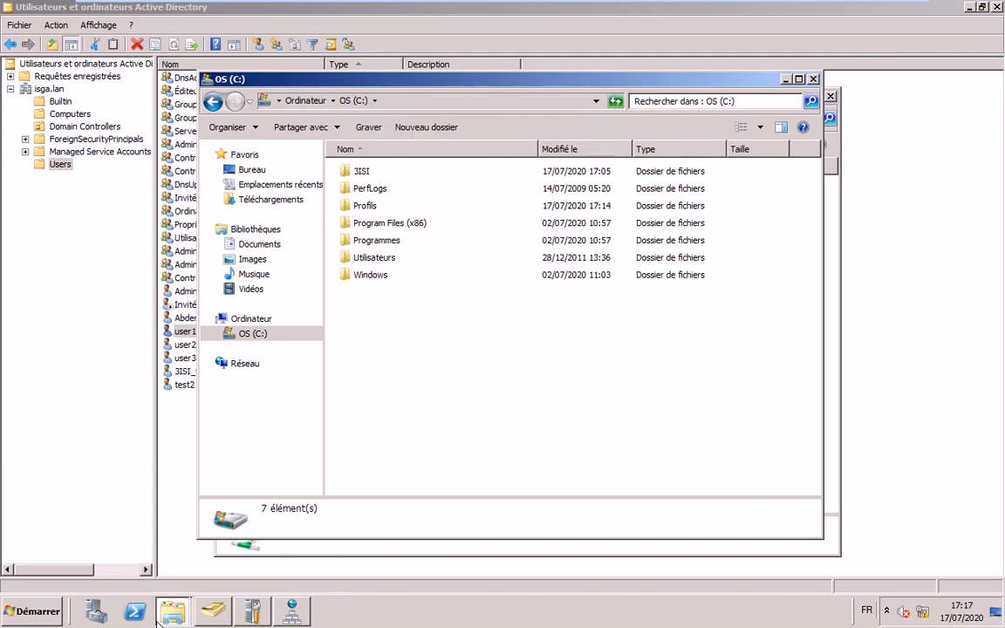
- Log user2 off the Windows 7 VM via Fermer la session, then pick Changer d'utilisateur
mouse_move(207, 619)
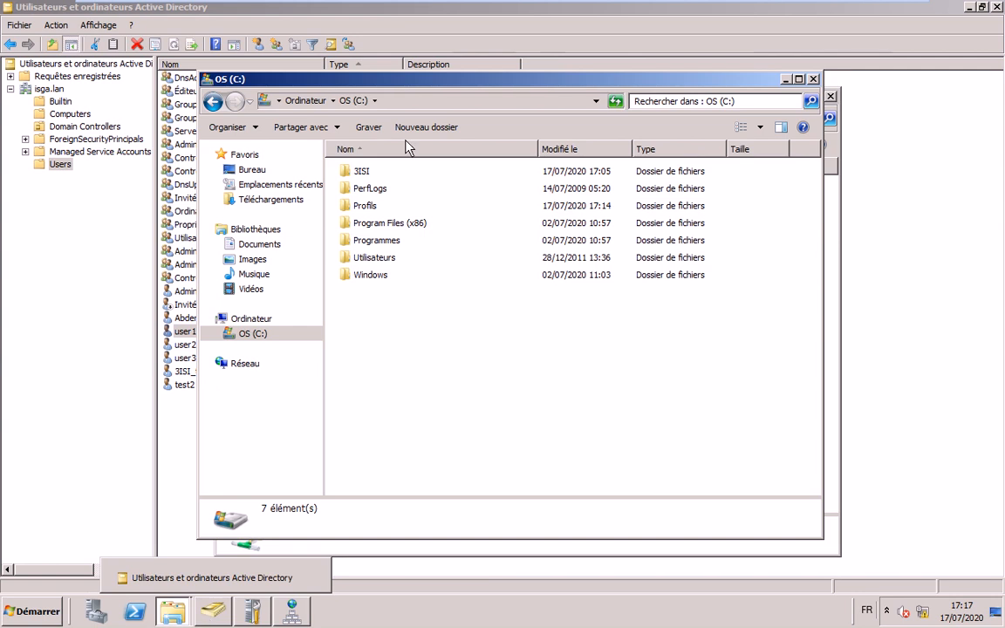
click(600, 11)
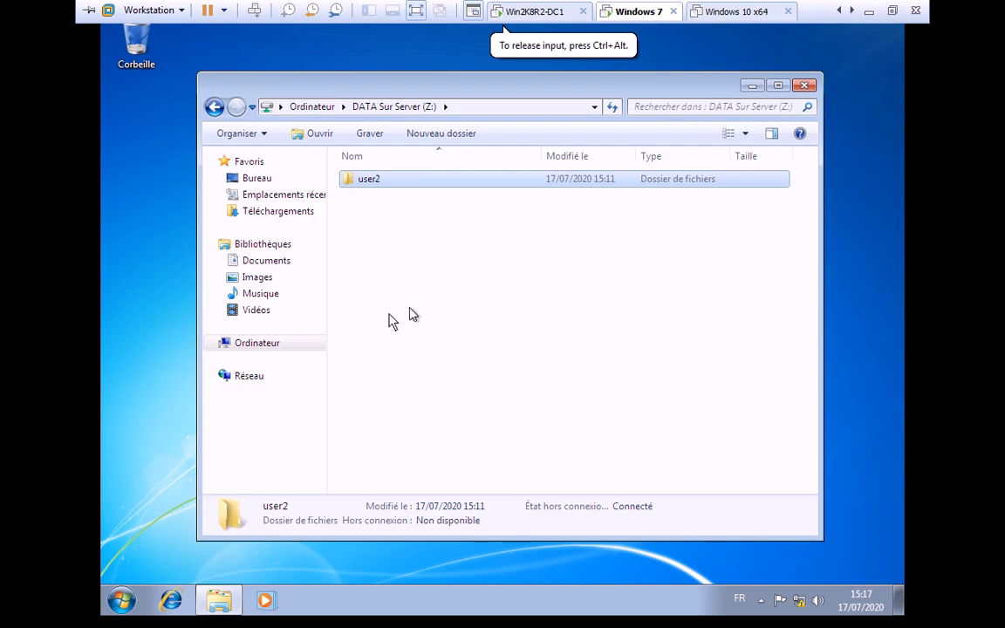
key(super)
click(404, 560)
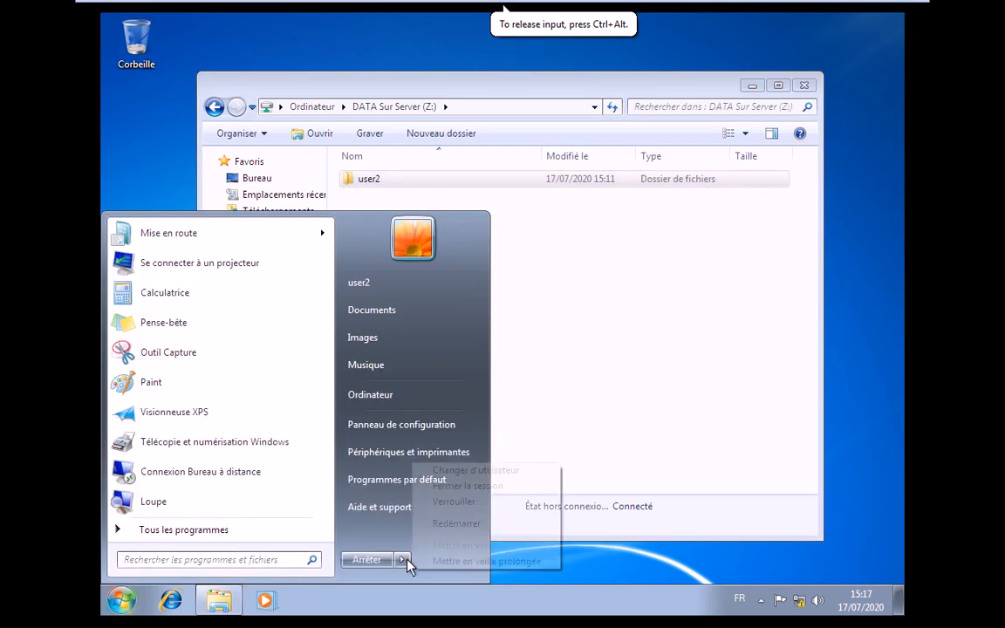
click(460, 486)
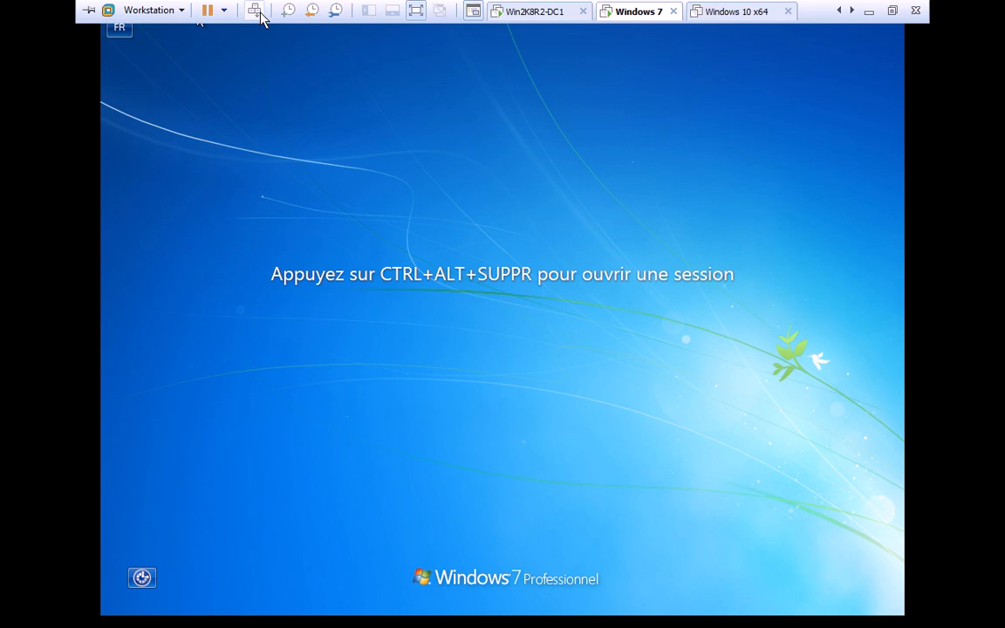
click(260, 12)
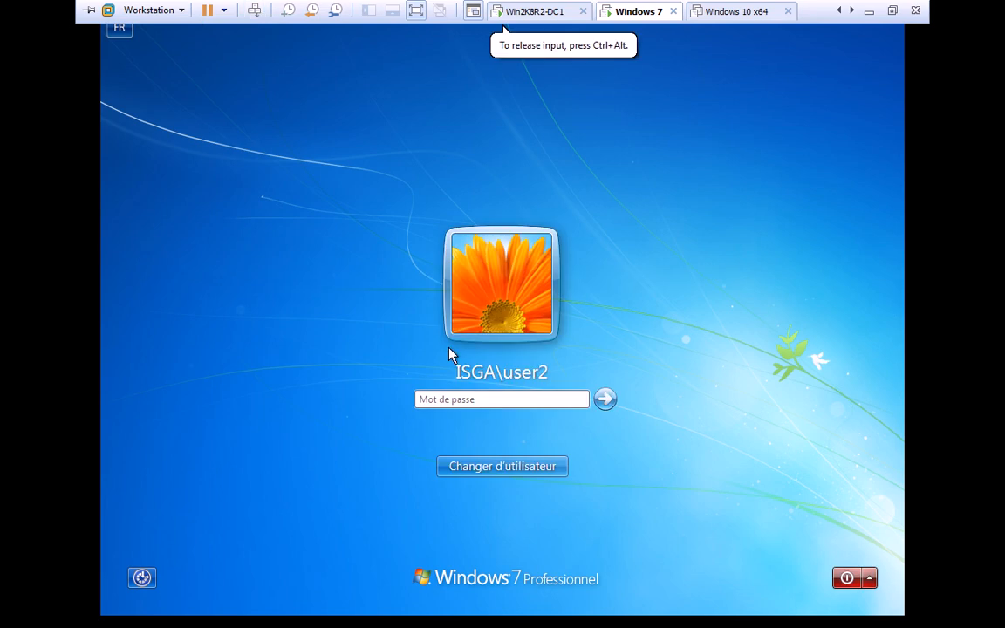
click(501, 469)
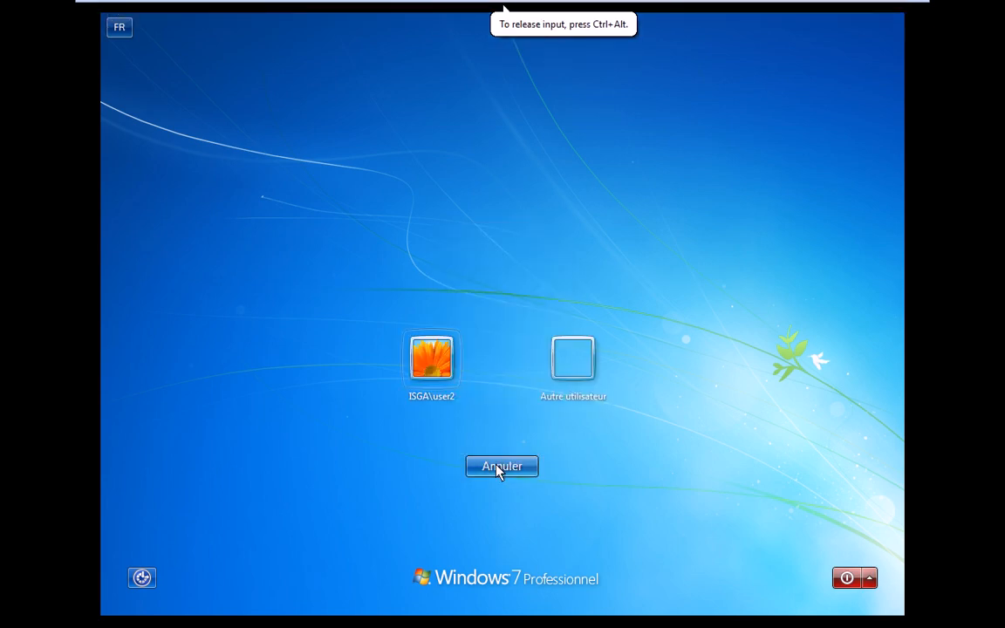
- Sign in to the Windows 7 VM as user1 with the account password
click(576, 356)
text(pro)
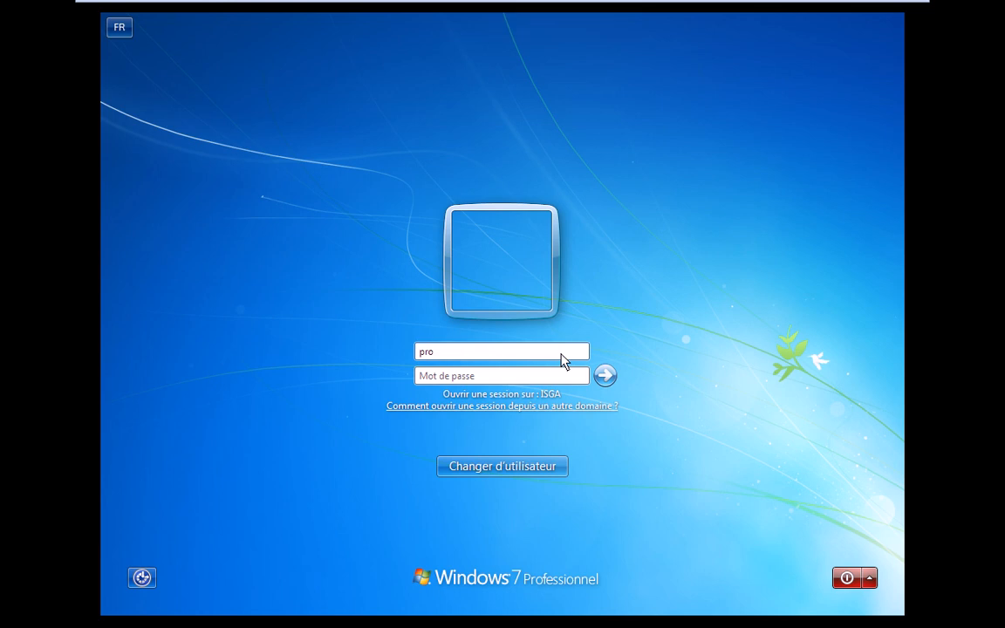
key(BackSpace)
key(BackSpace)
key(BackSpace)
text(user1)
key(Tab)
text(********)
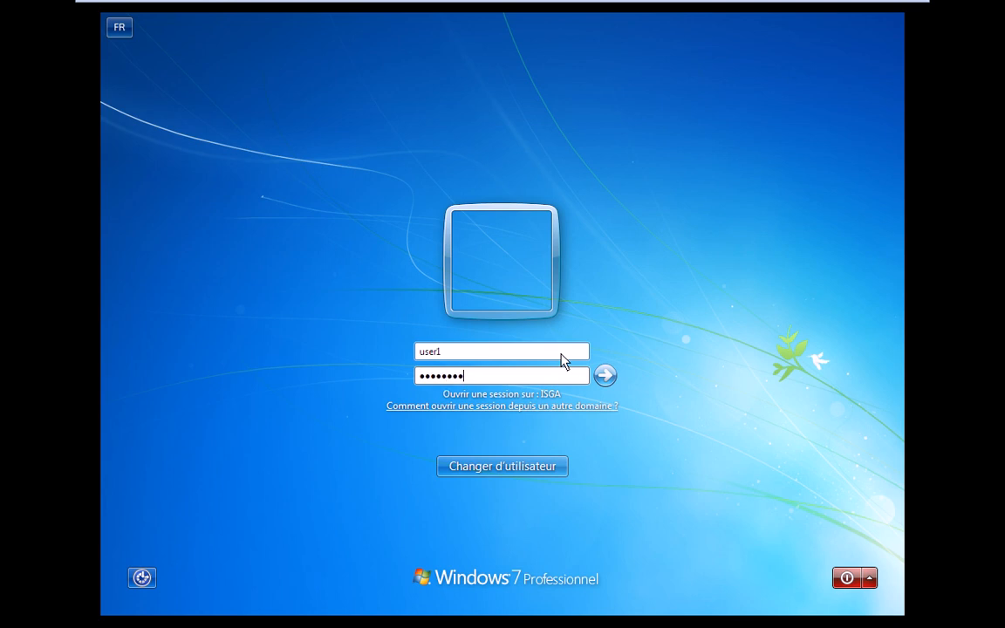
key(Return)
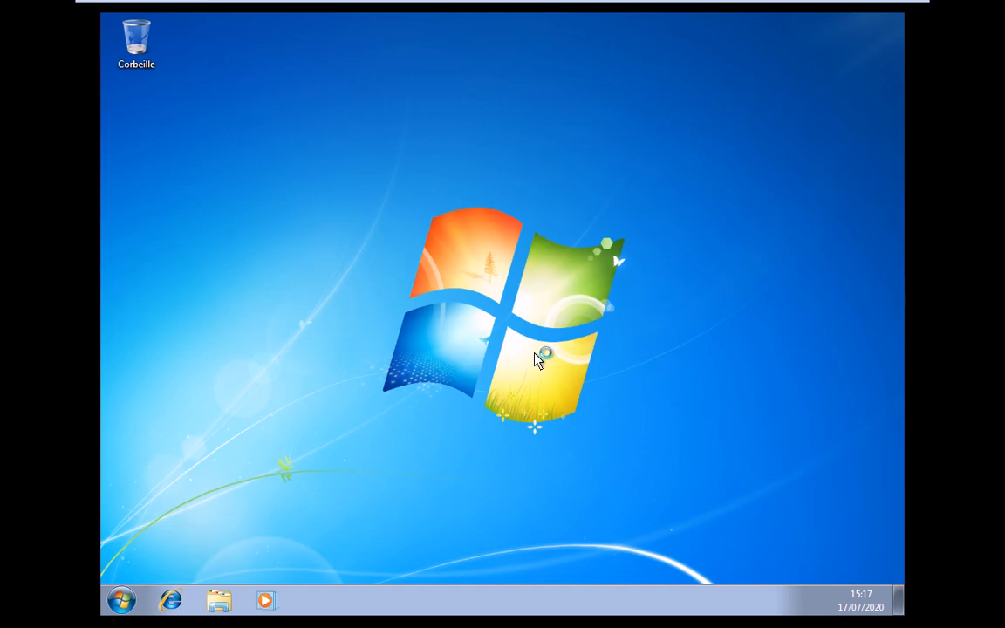
click(122, 601)
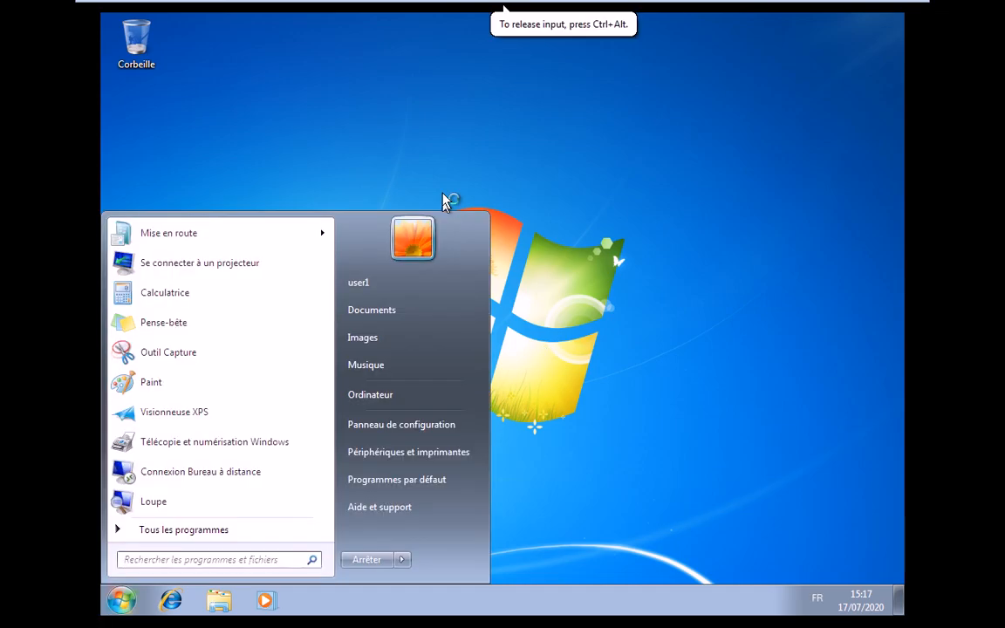
- Create a new folder on the desktop and rename it test1
right_click(399, 138)
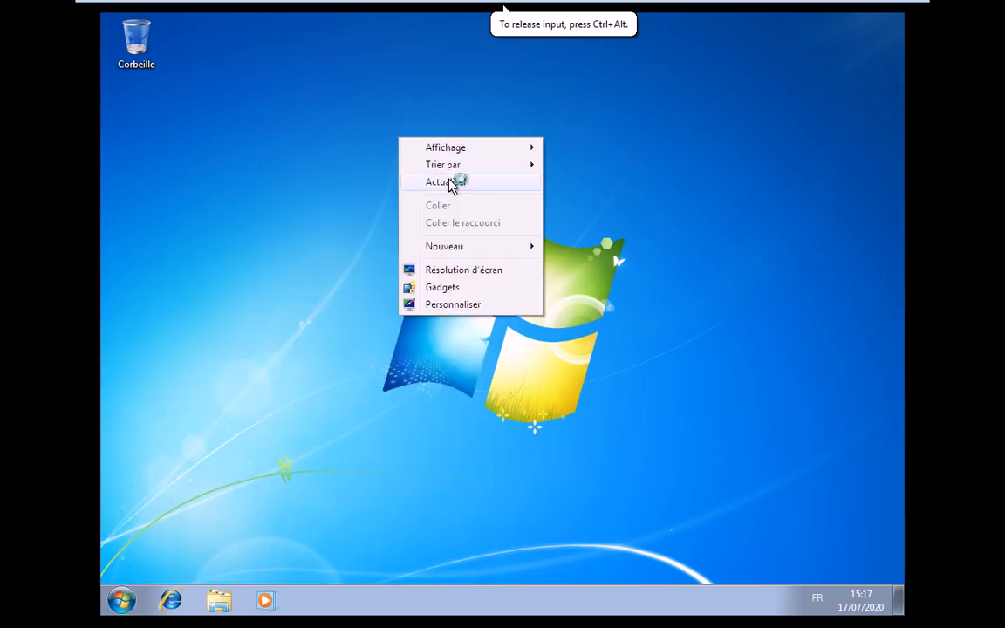
mouse_move(465, 248)
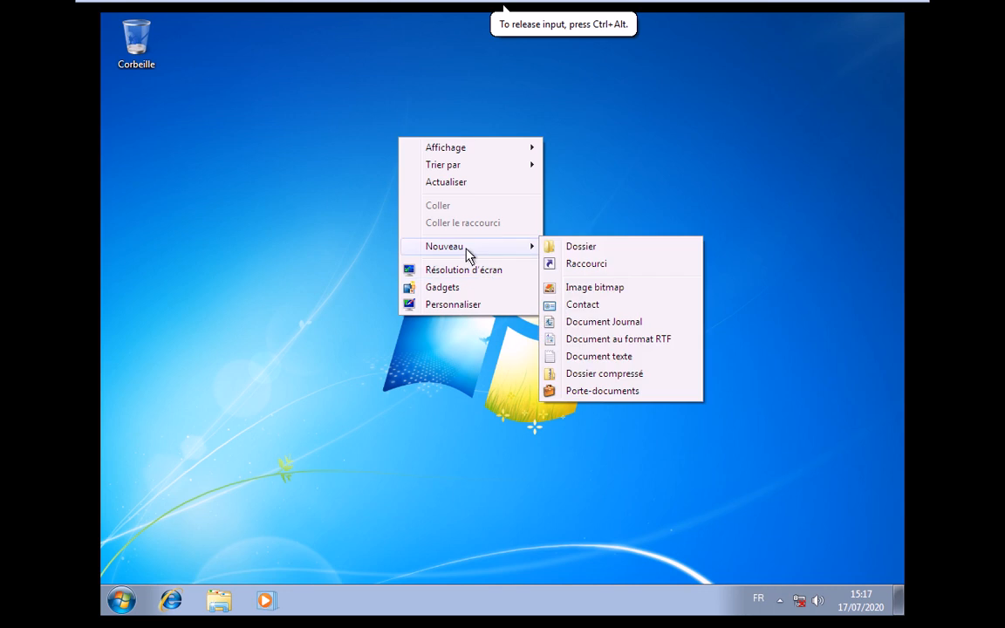
click(580, 246)
key(Return)
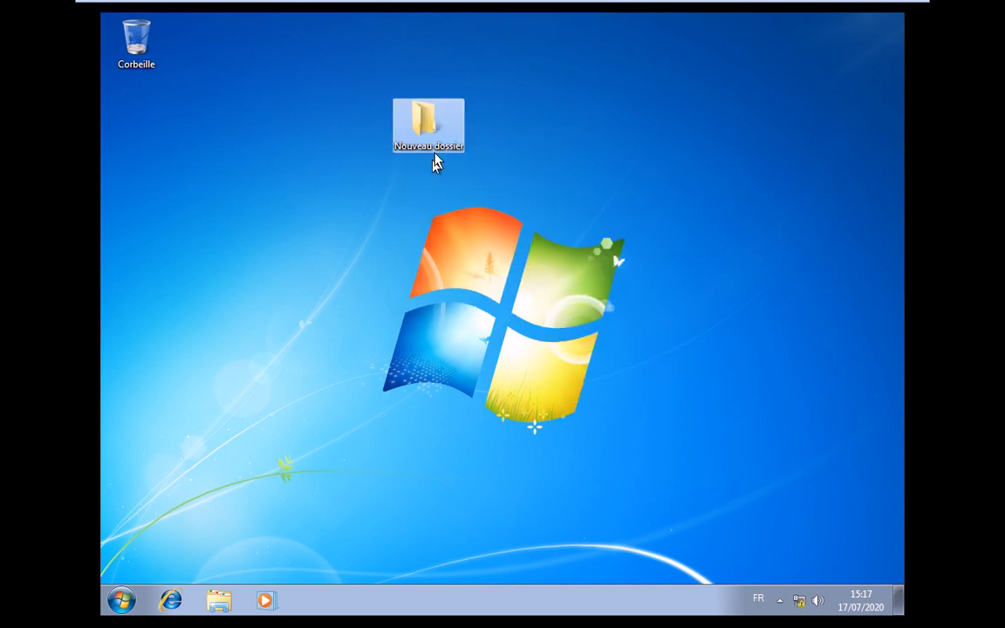
click(438, 147)
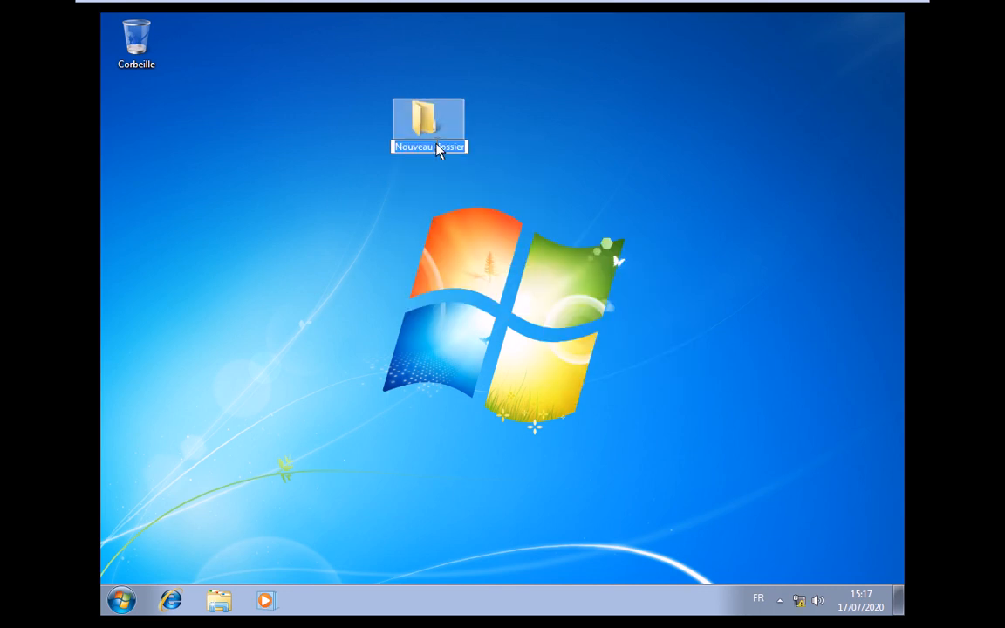
text(test)
key(Return)
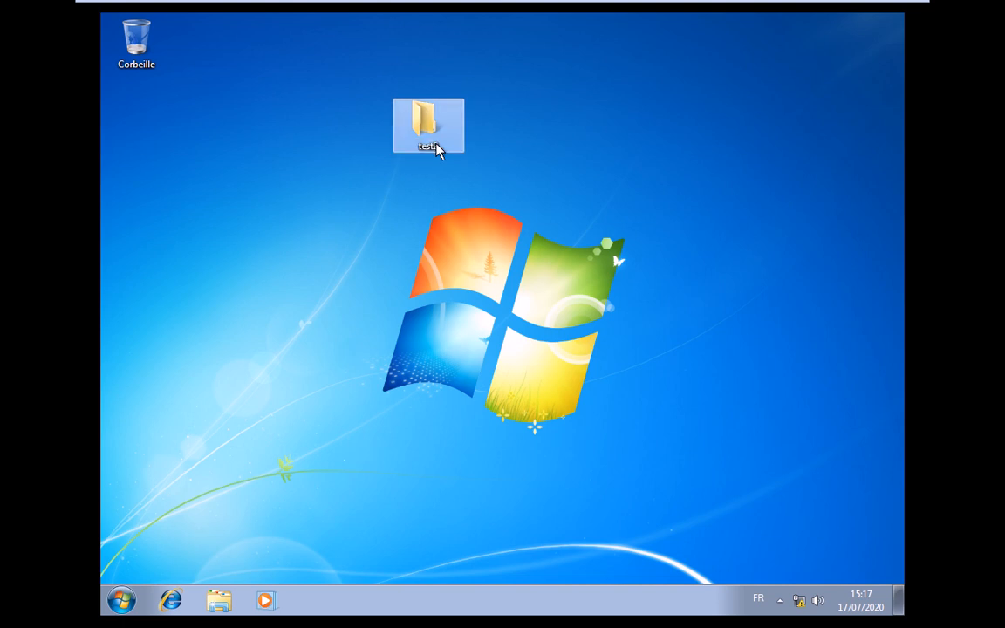
click(437, 148)
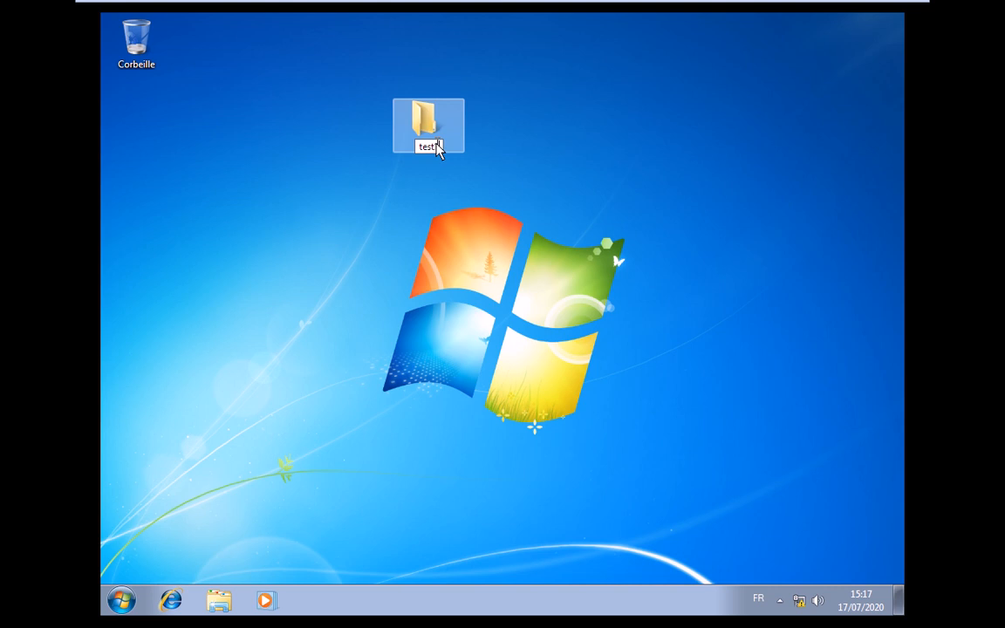
text(1)
key(Return)
click(402, 320)
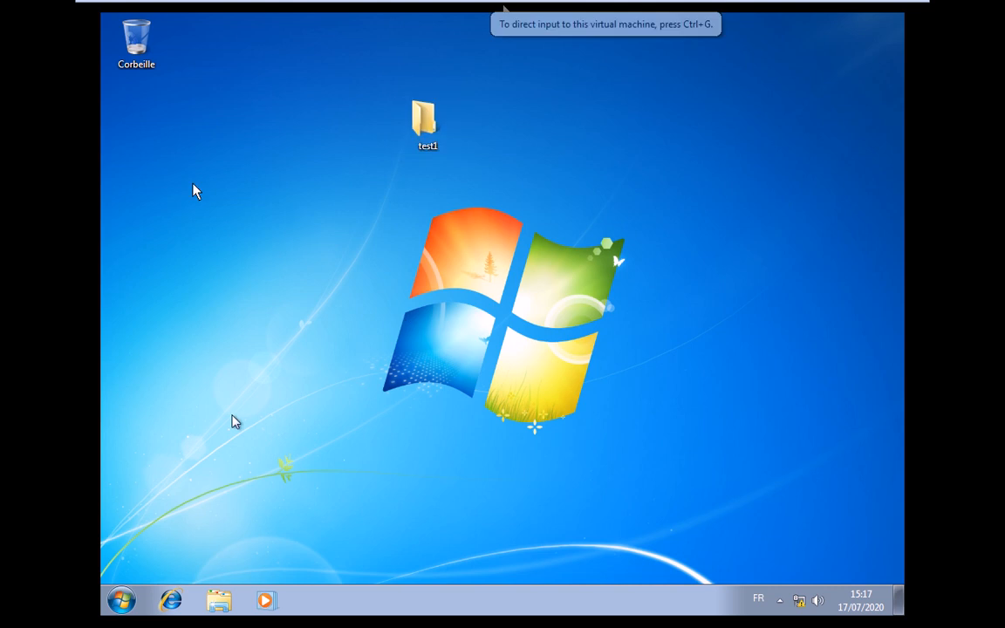
click(539, 11)
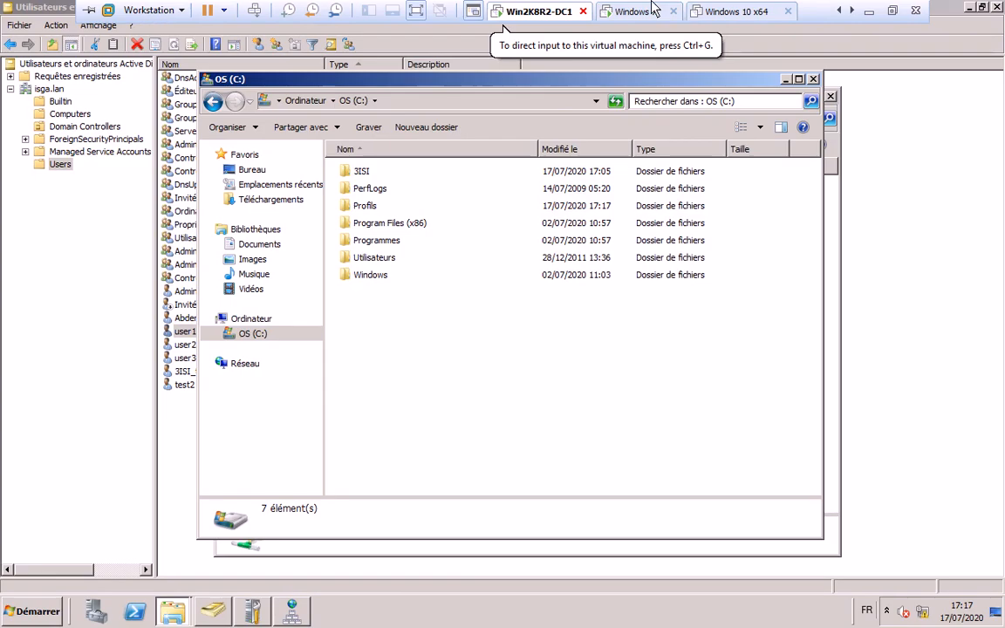
double_click(367, 206)
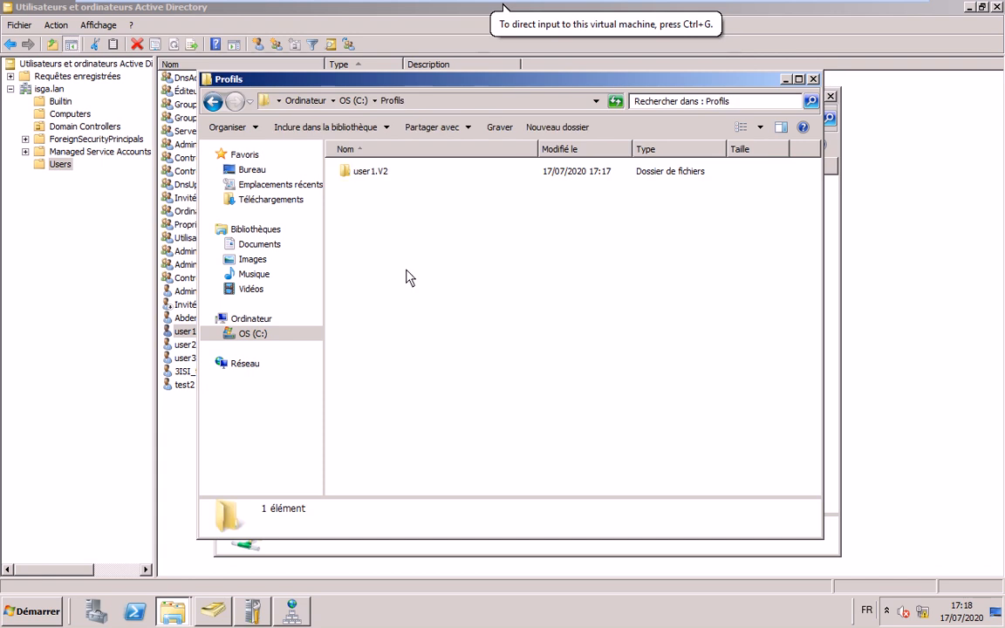
double_click(368, 172)
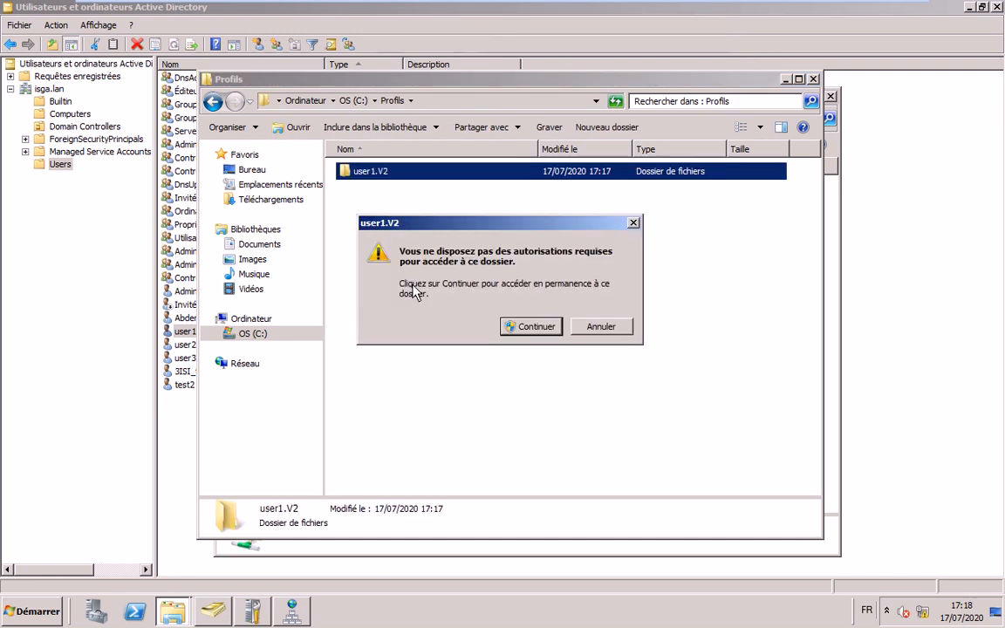
click(536, 327)
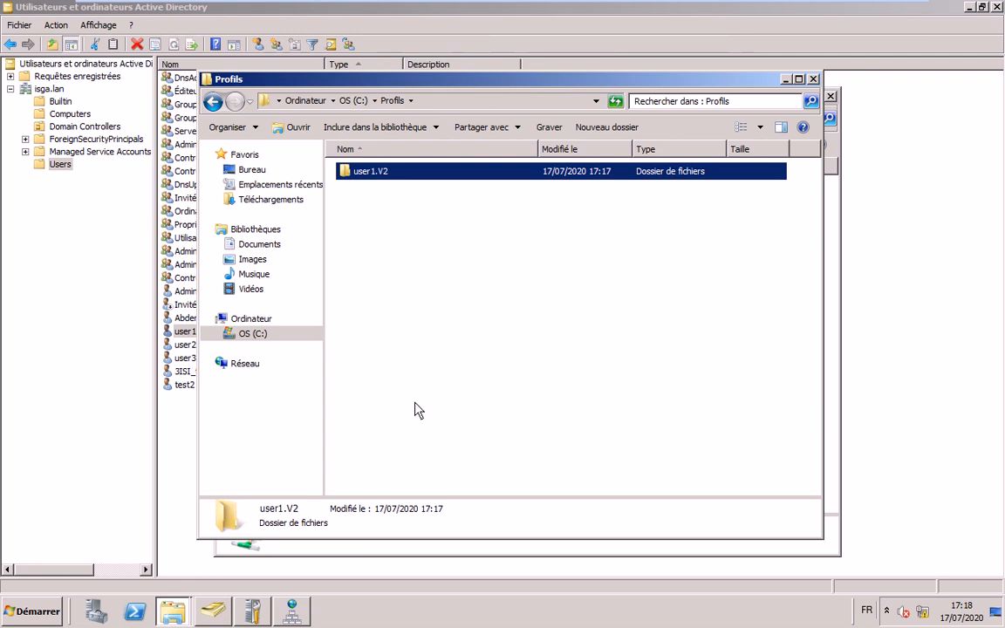
click(786, 80)
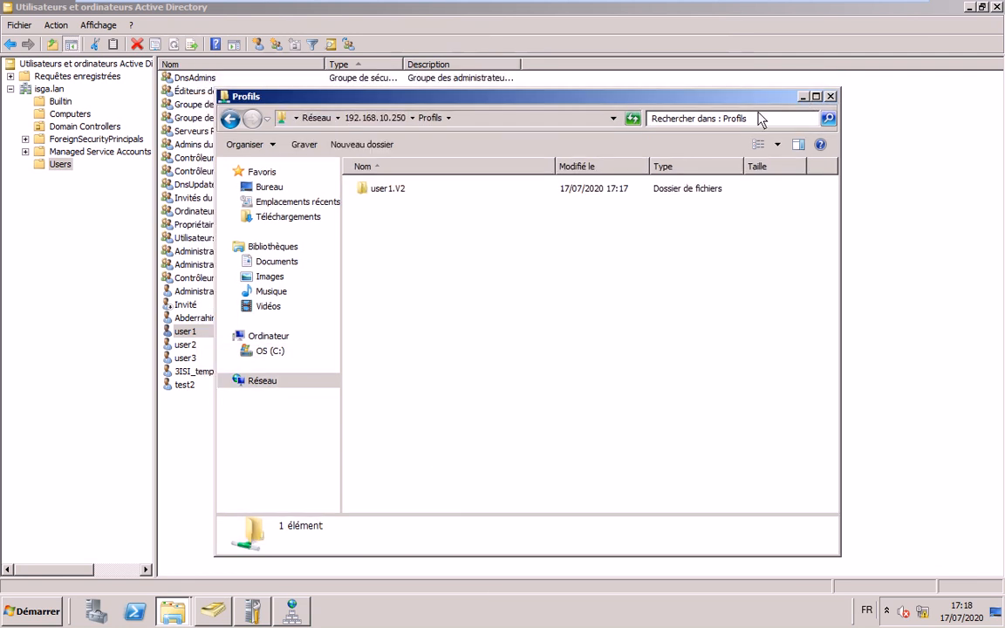
click(803, 97)
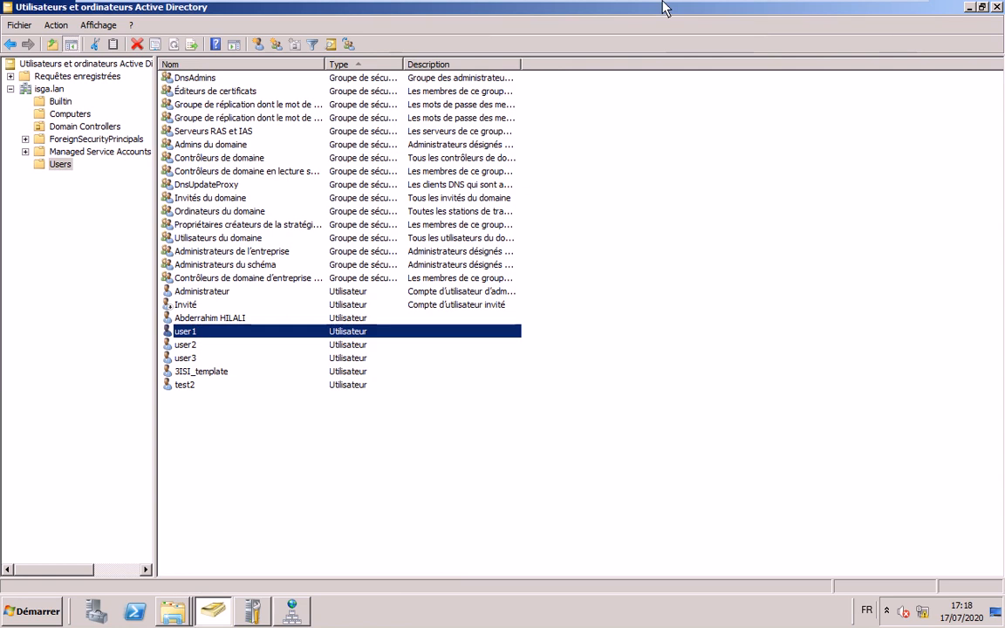
click(627, 13)
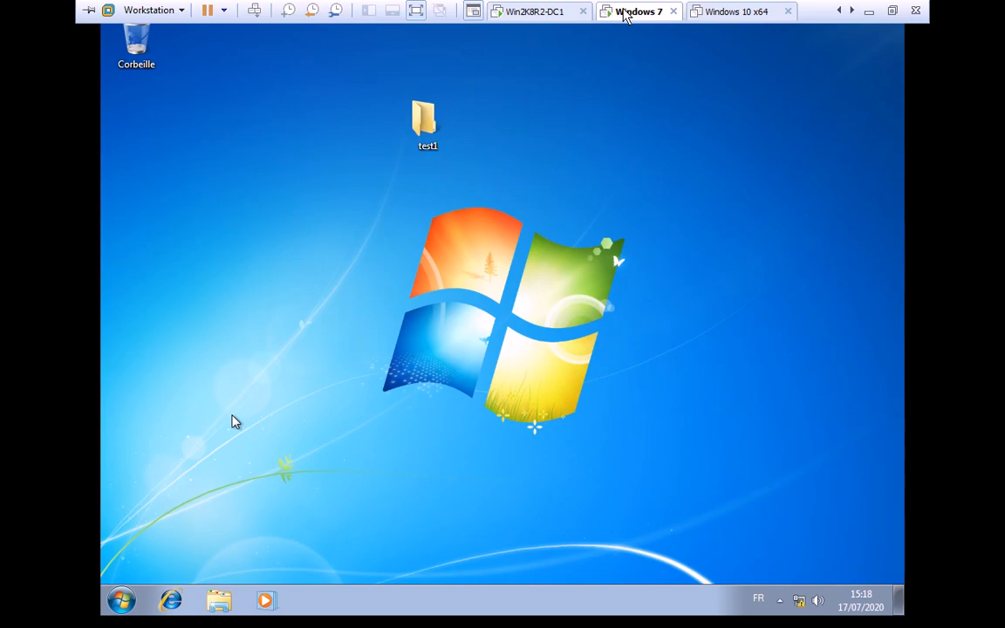
- From Computer, browse to \\DC1 and open the Profils share
click(129, 597)
click(114, 608)
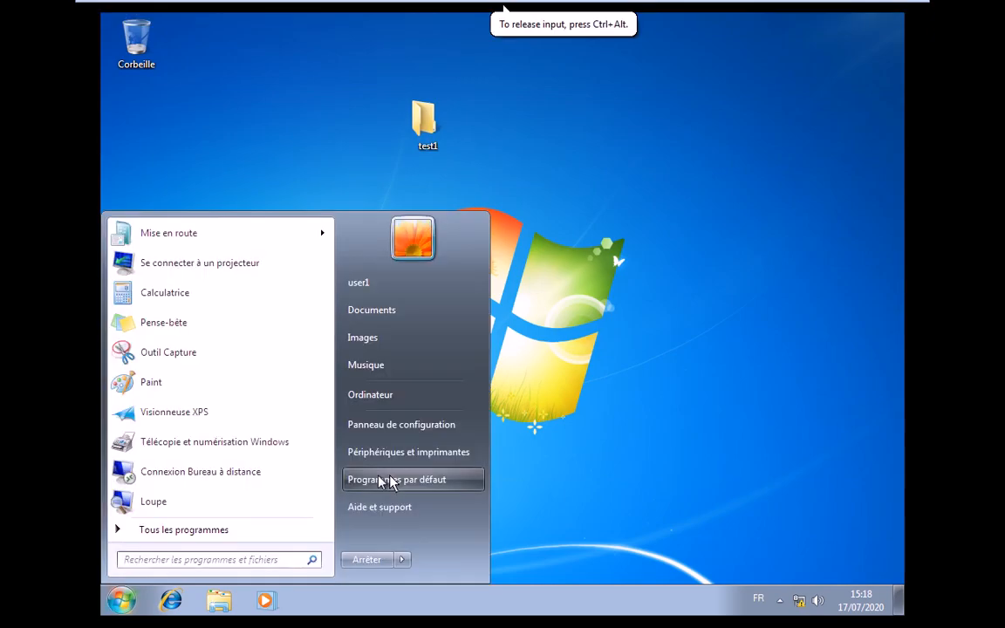
click(416, 395)
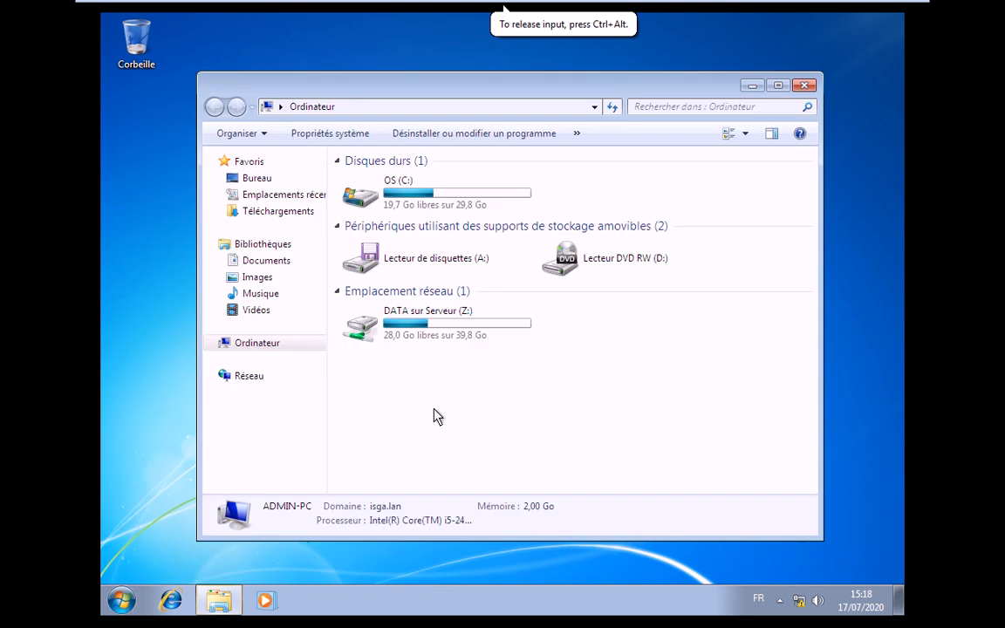
click(390, 107)
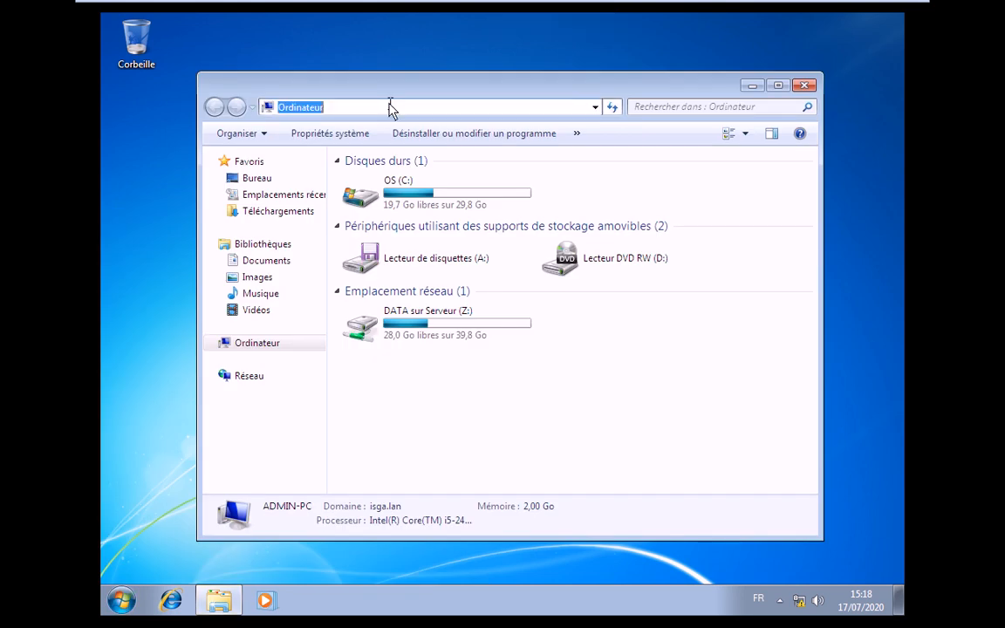
text(\\)
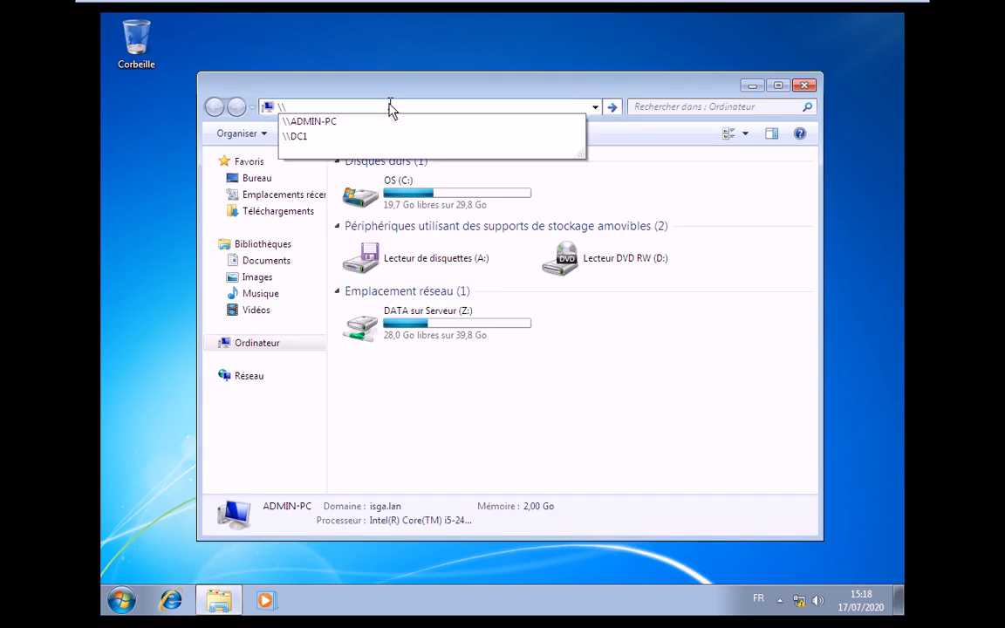
text(DC1)
key(Return)
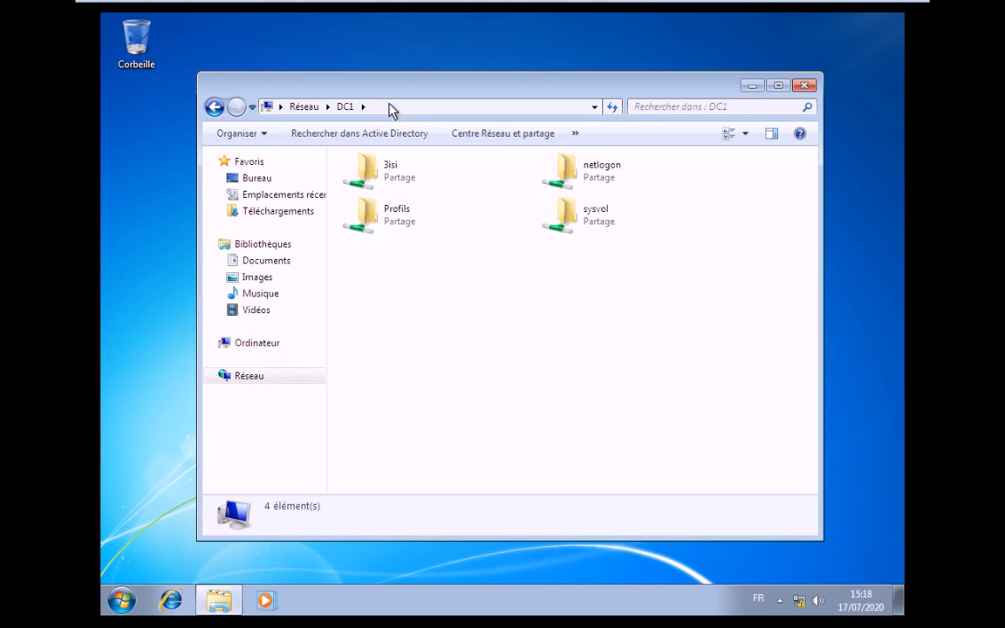
double_click(398, 216)
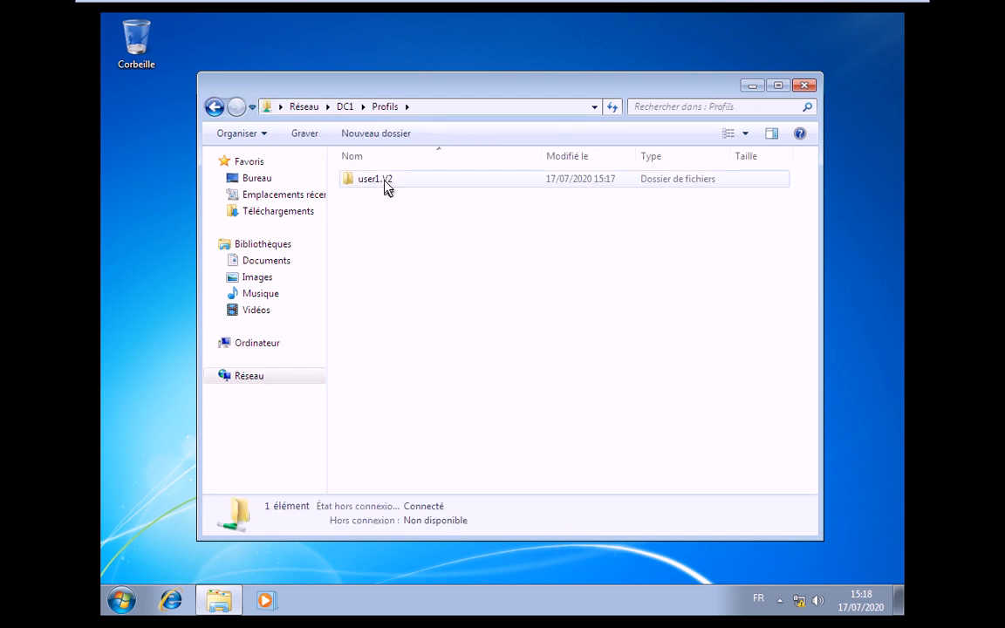
- Open the empty user1.V2 folder, then show the Start menu's session-ending options
key(super)
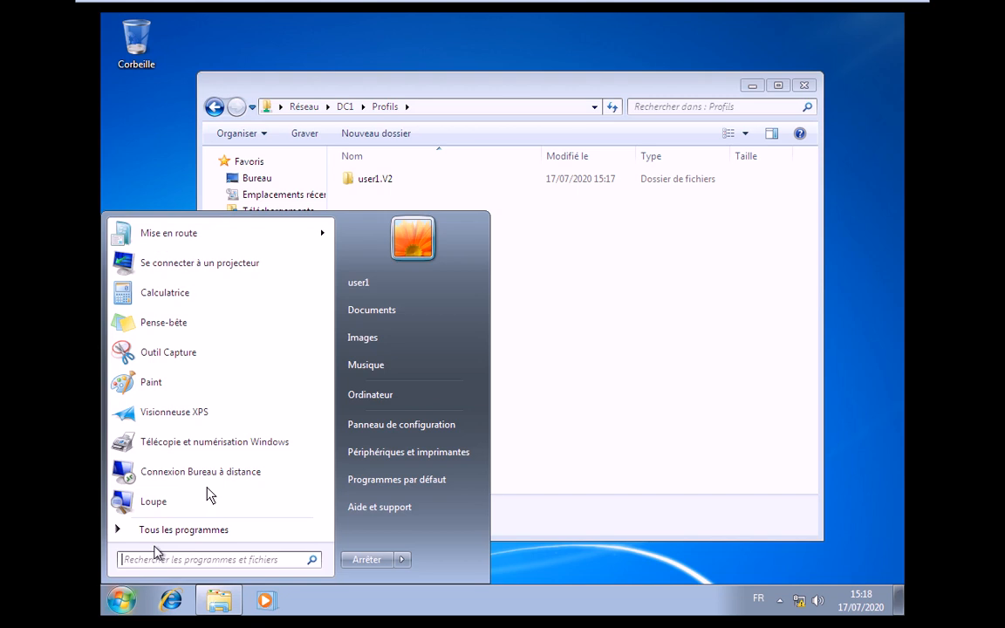
click(359, 184)
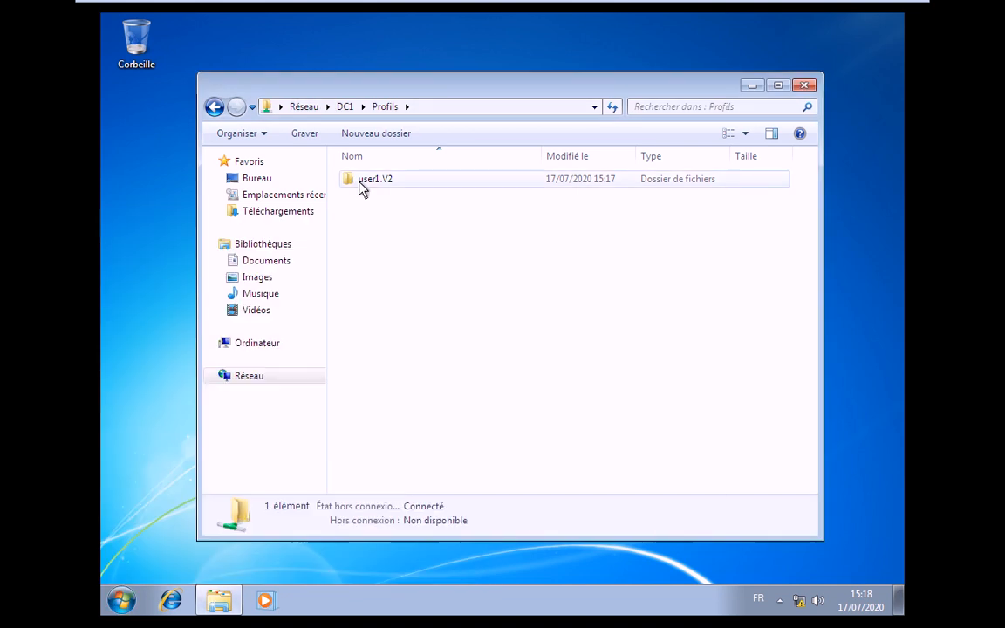
double_click(359, 180)
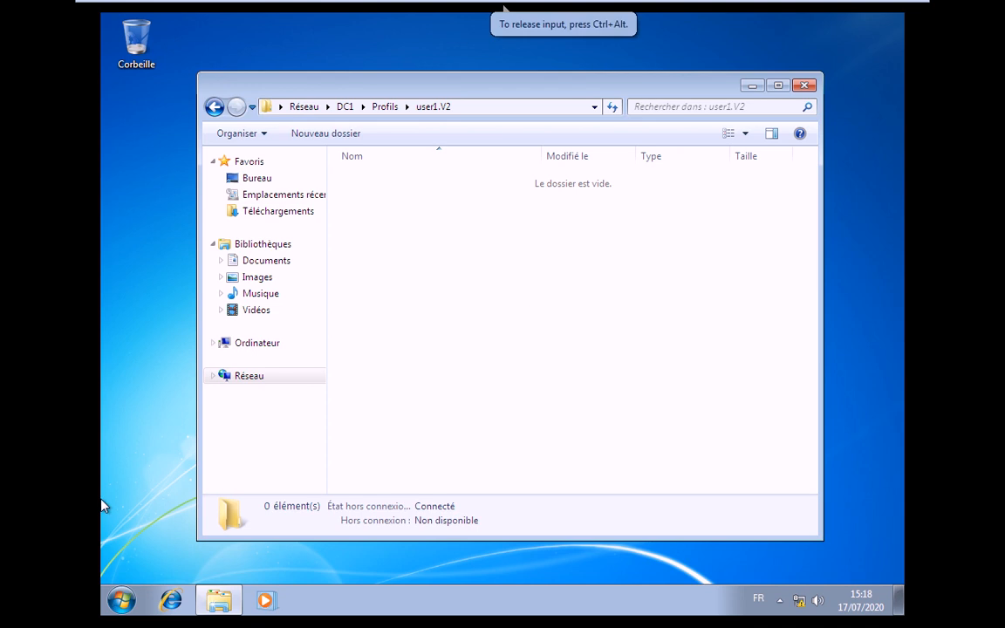
click(135, 596)
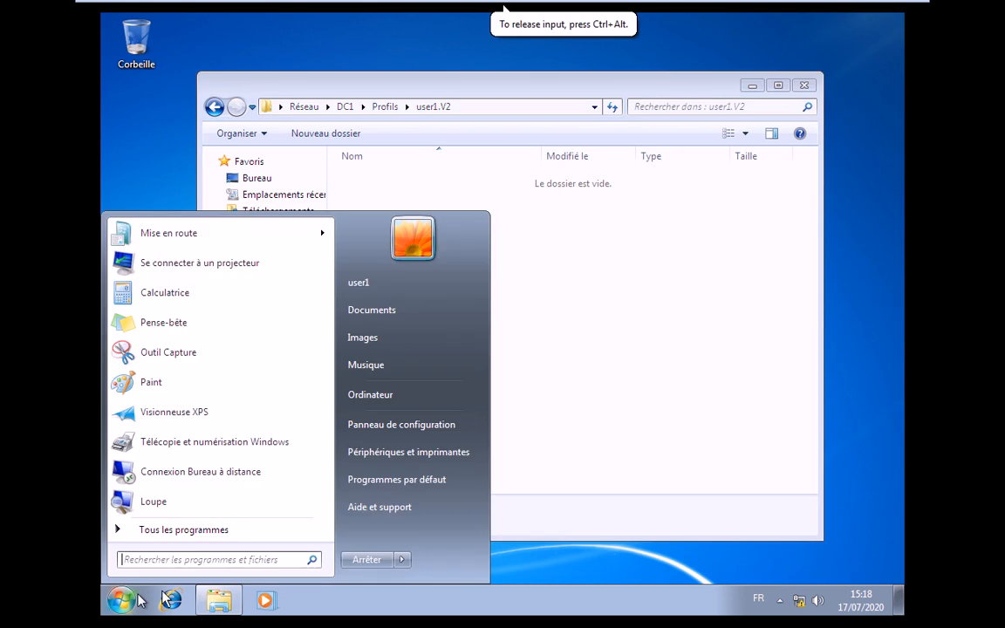
click(404, 559)
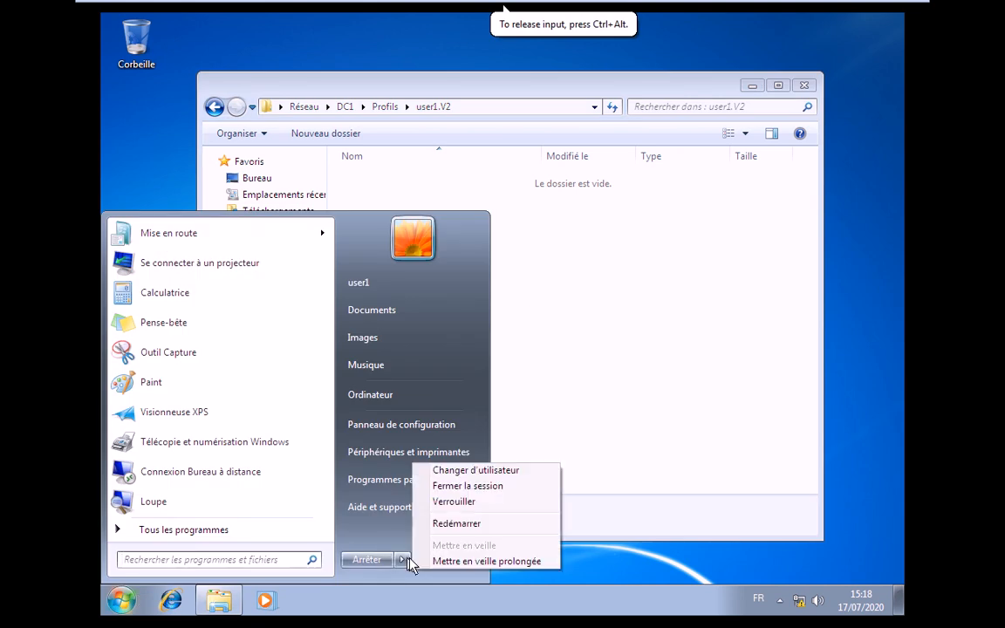
- Log off the Windows 7 session and sign back in as user1 with the account password
click(467, 486)
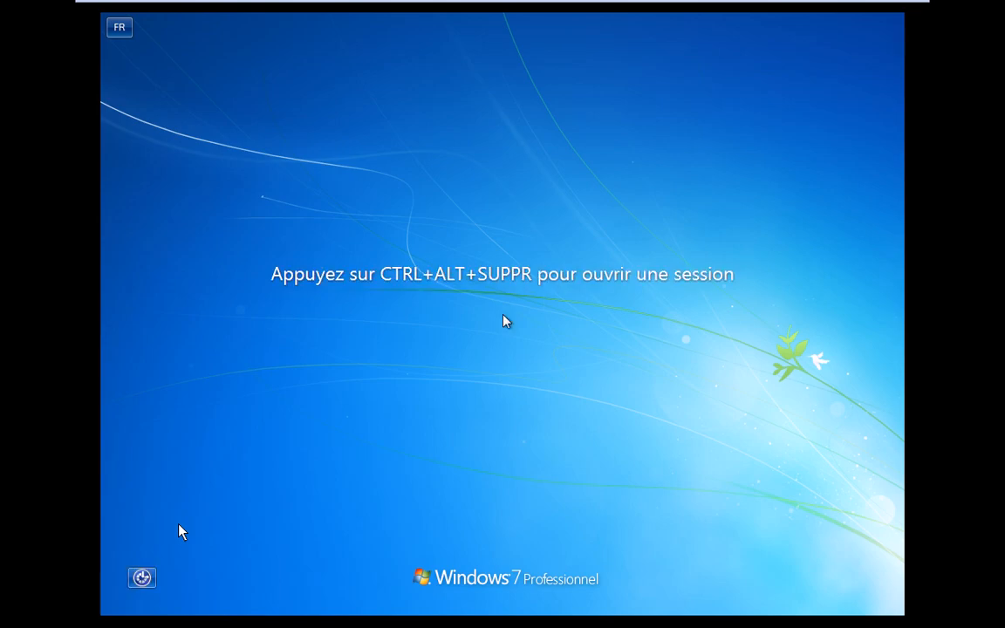
click(504, 321)
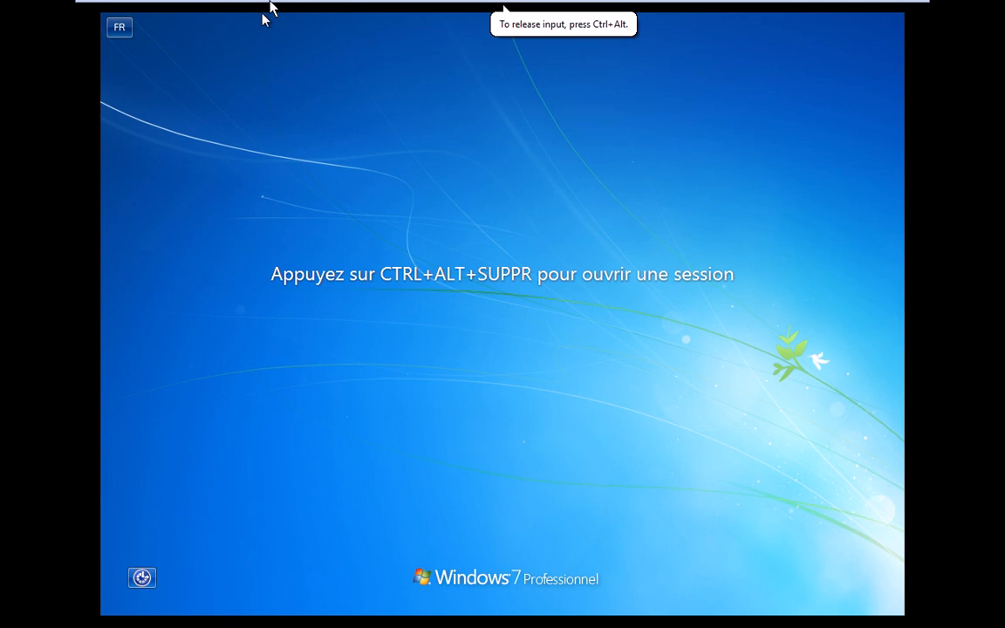
click(255, 10)
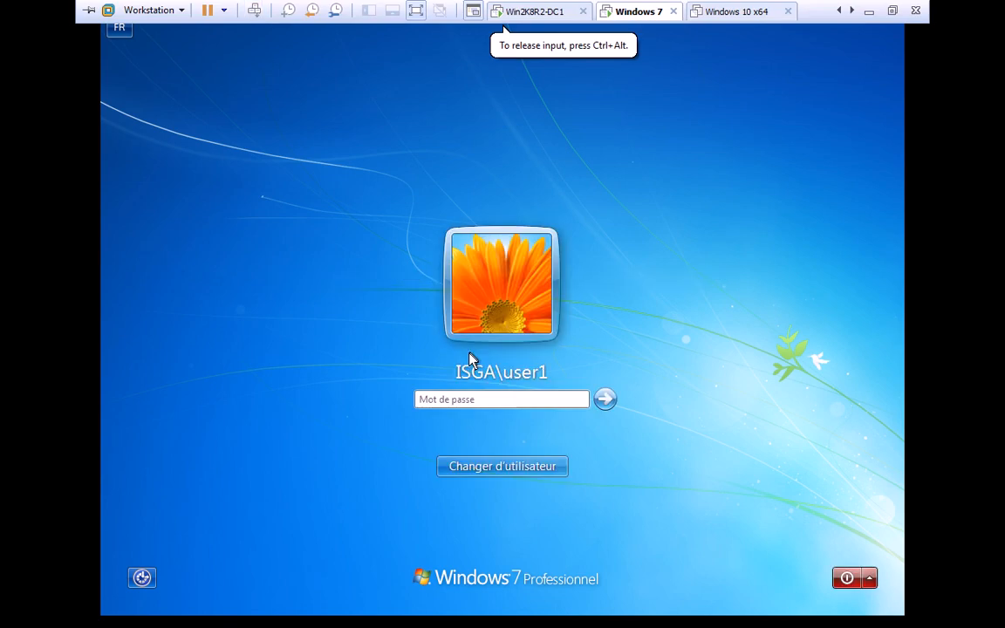
text(***)
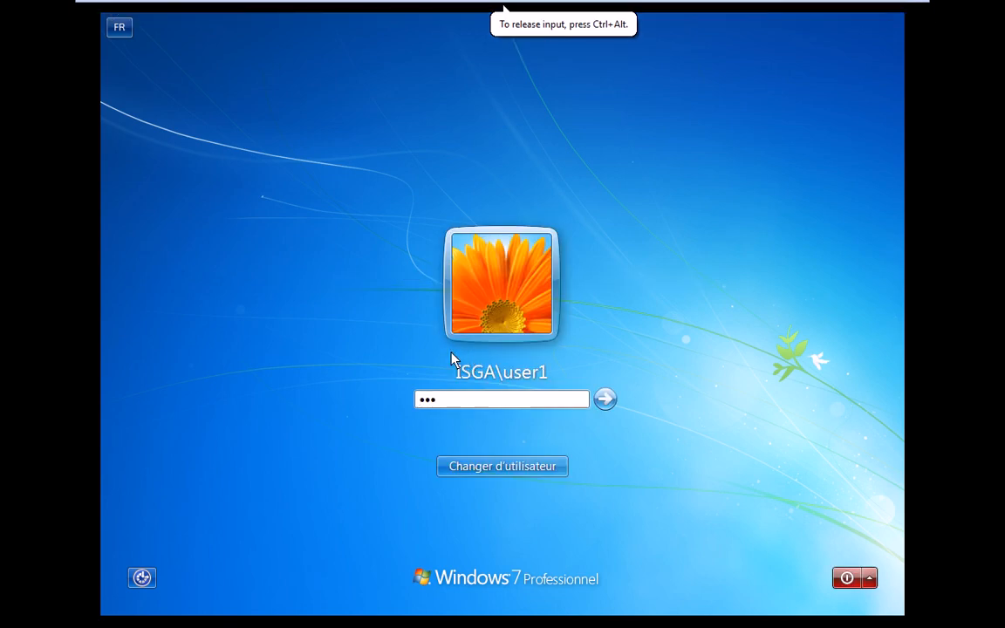
text(*****)
key(Return)
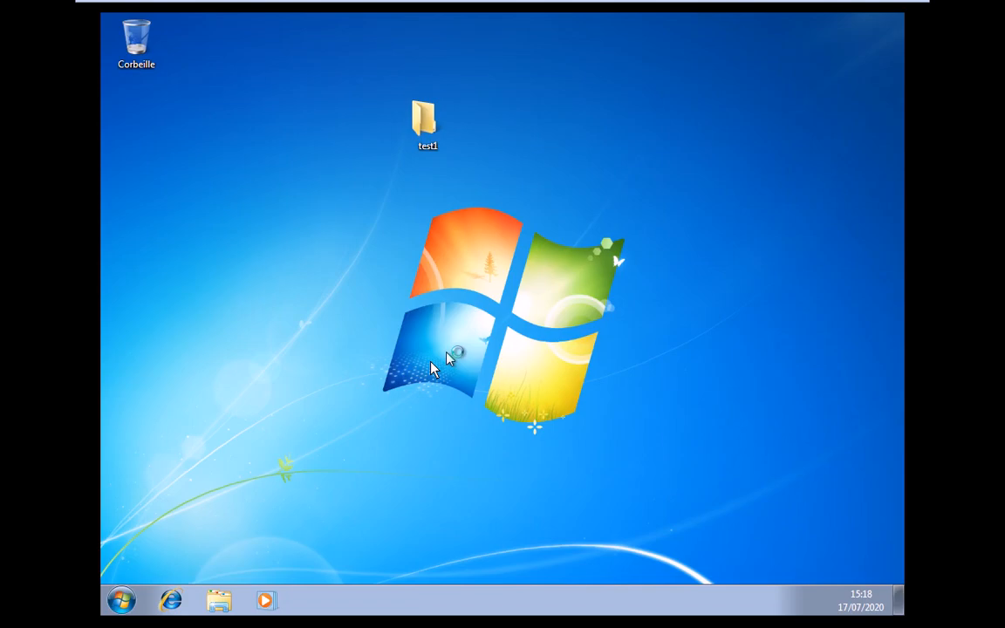
- Browse to \\DC1\Profils\user1.V2\Bureau in Explorer to confirm test1 is there
click(432, 366)
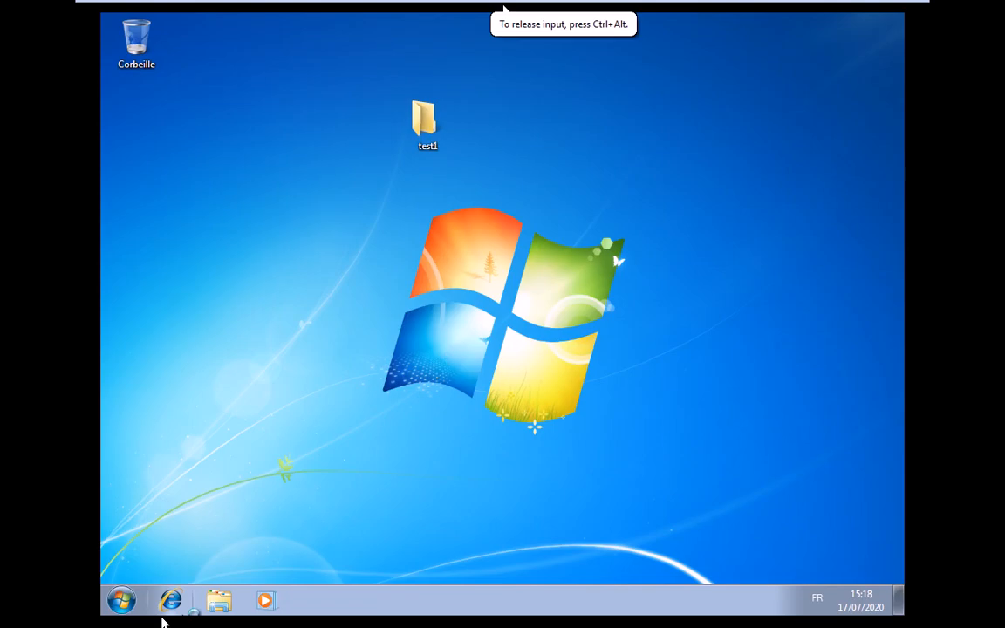
key(super)
click(369, 394)
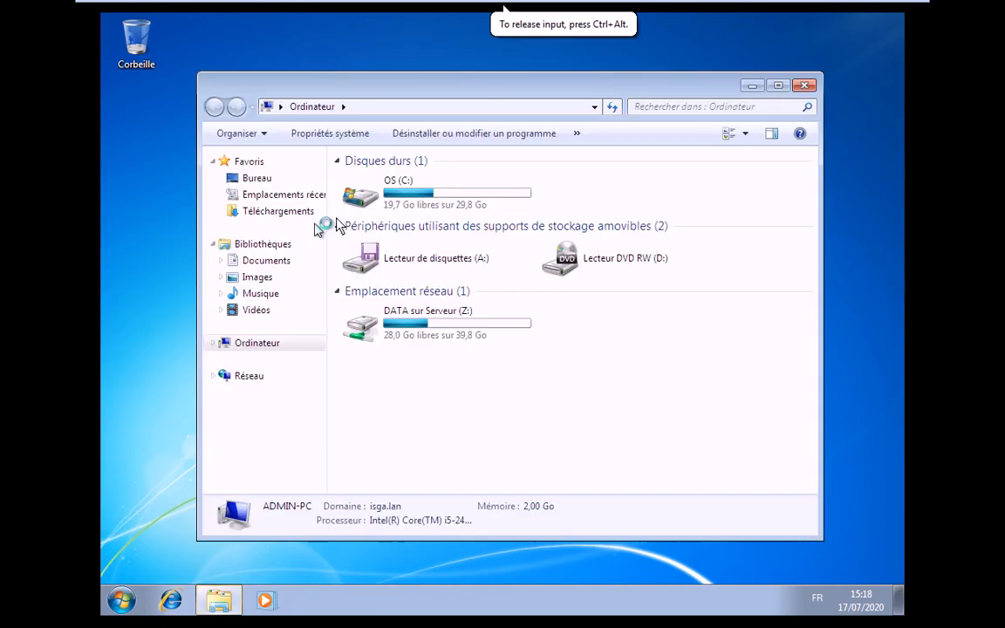
click(358, 106)
text(\)
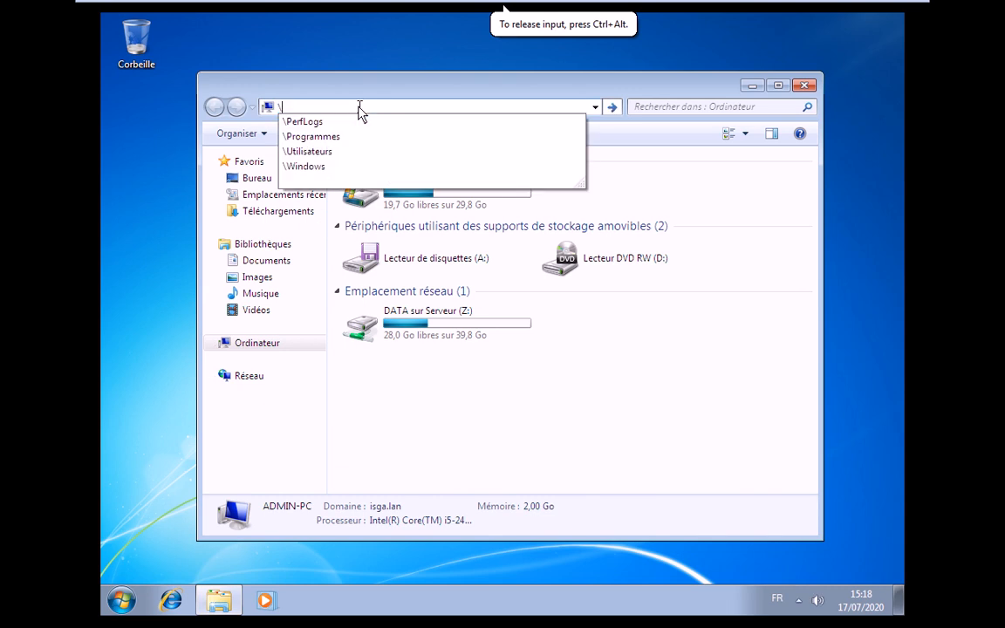
text(\)
key(Down)
click(360, 136)
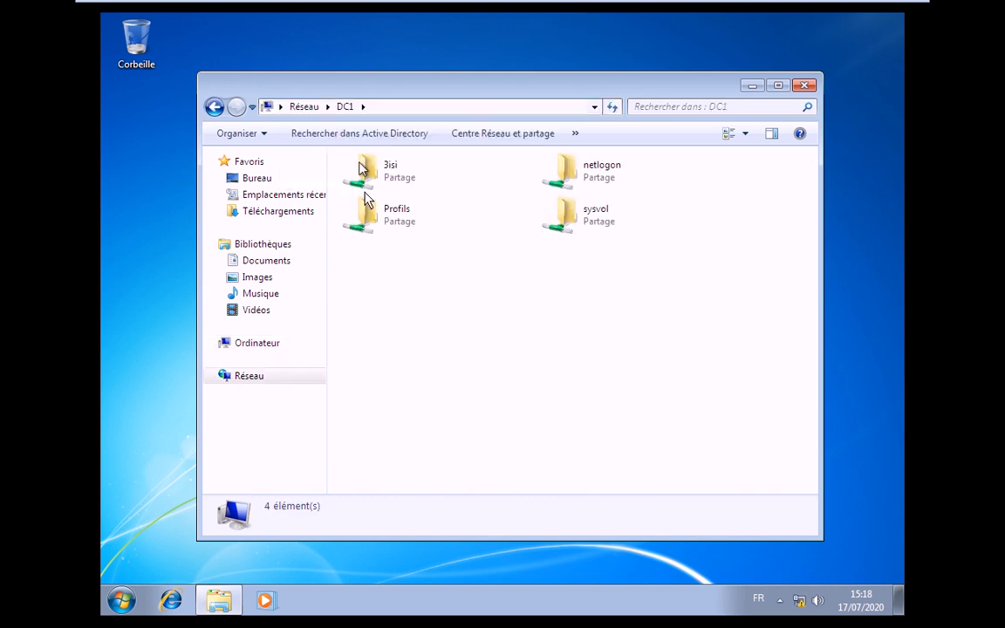
double_click(364, 199)
double_click(394, 184)
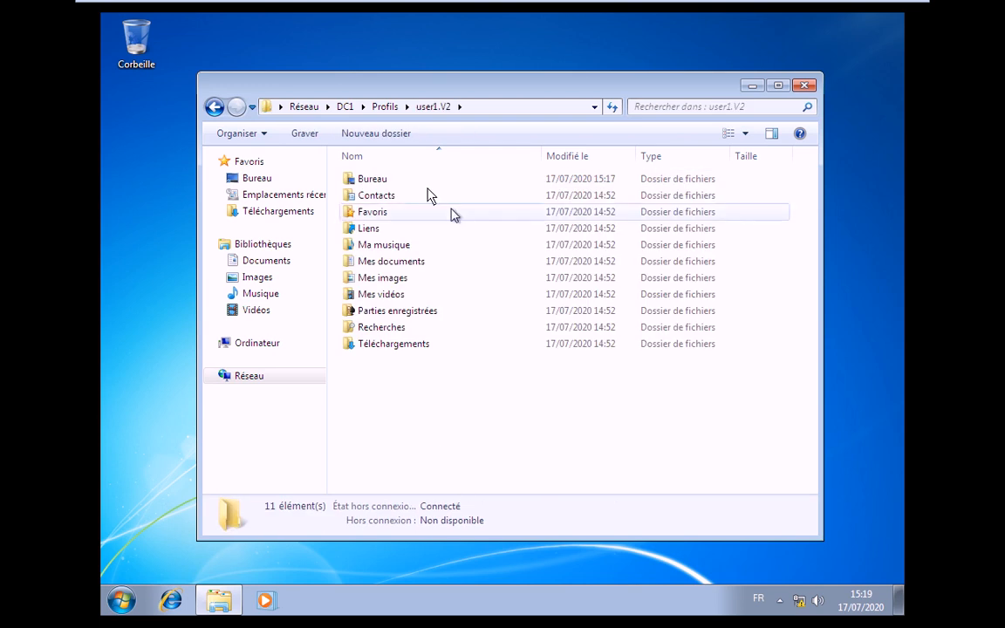
double_click(377, 179)
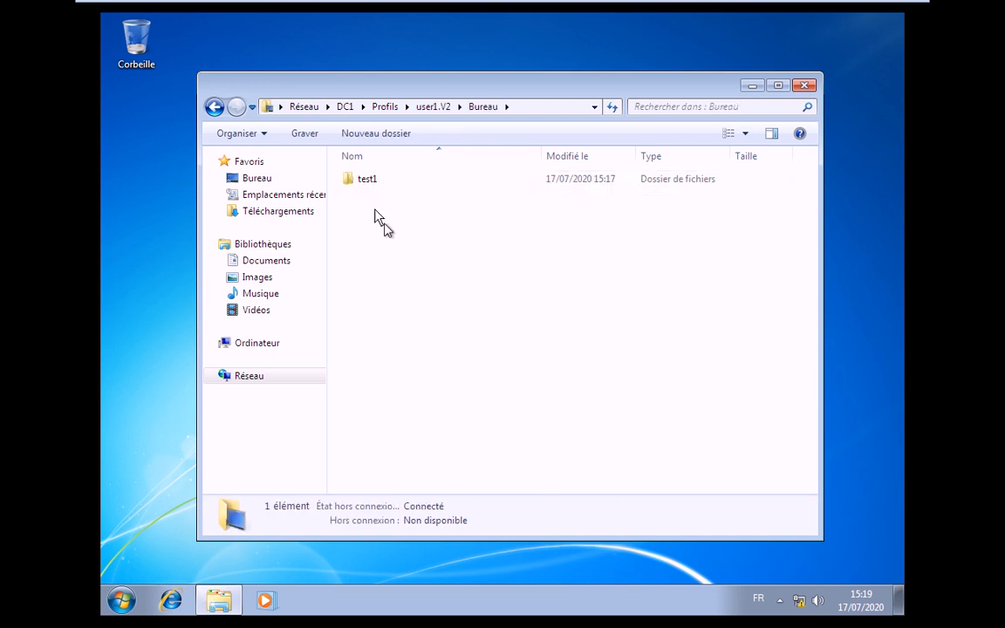
drag(549, 87, 543, 156)
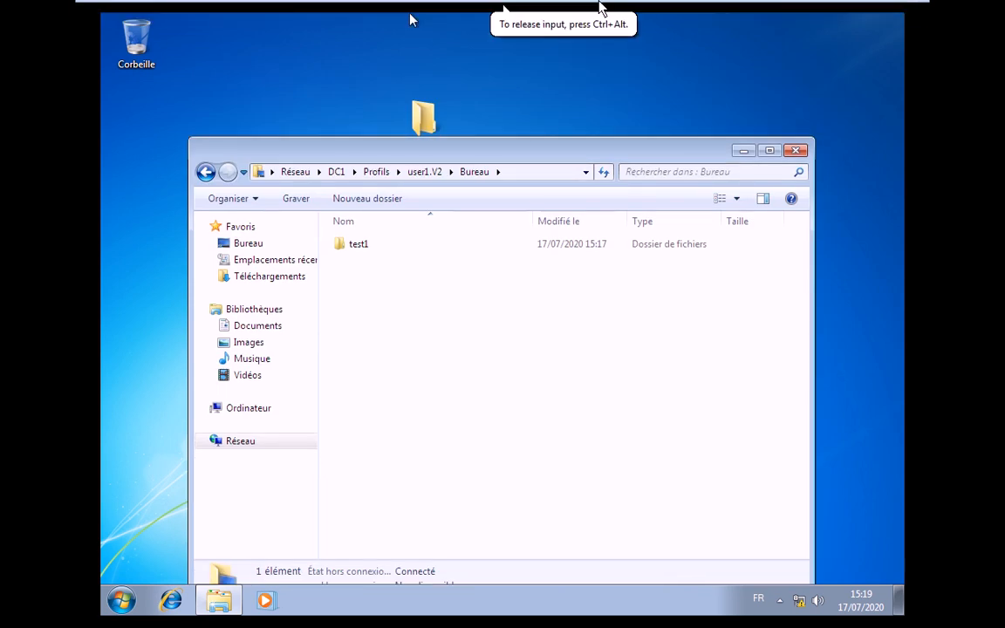
- On the DC1 server, bring up the Profils Explorer window and dismiss the access-denied message
click(523, 11)
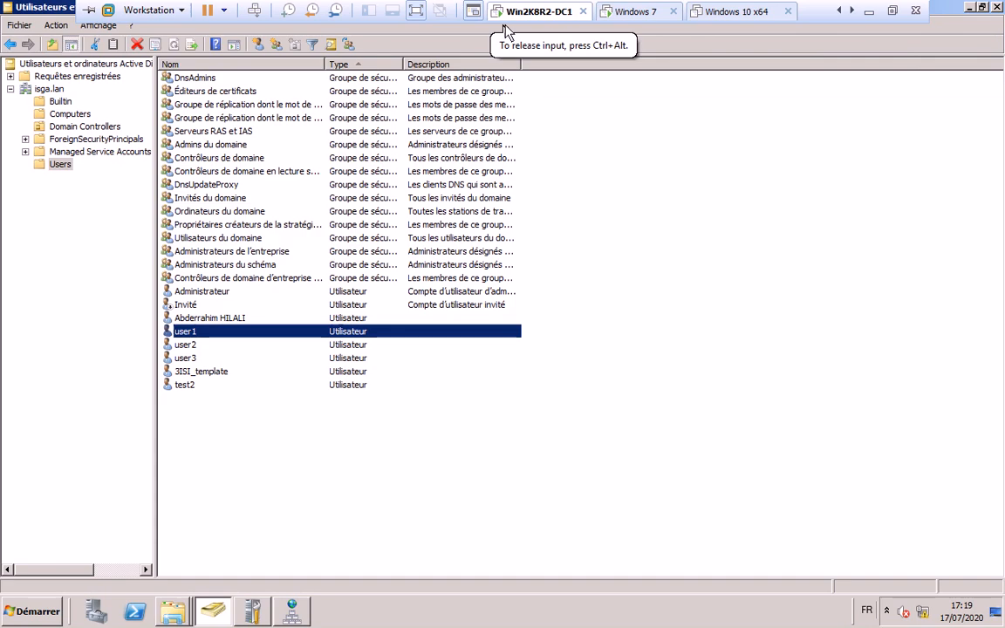
click(186, 611)
click(172, 578)
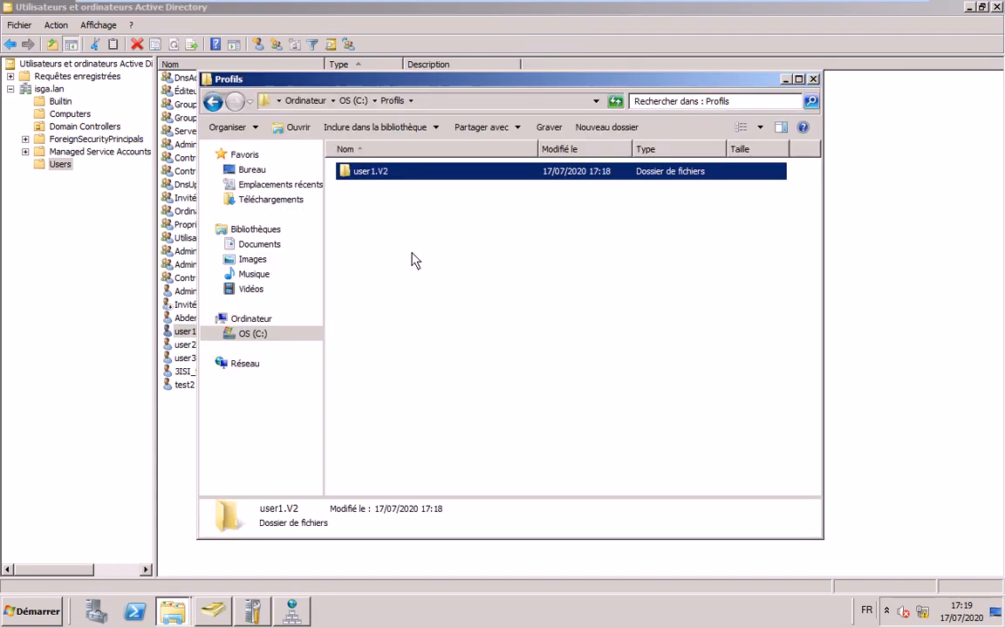
key(Return)
key(Escape)
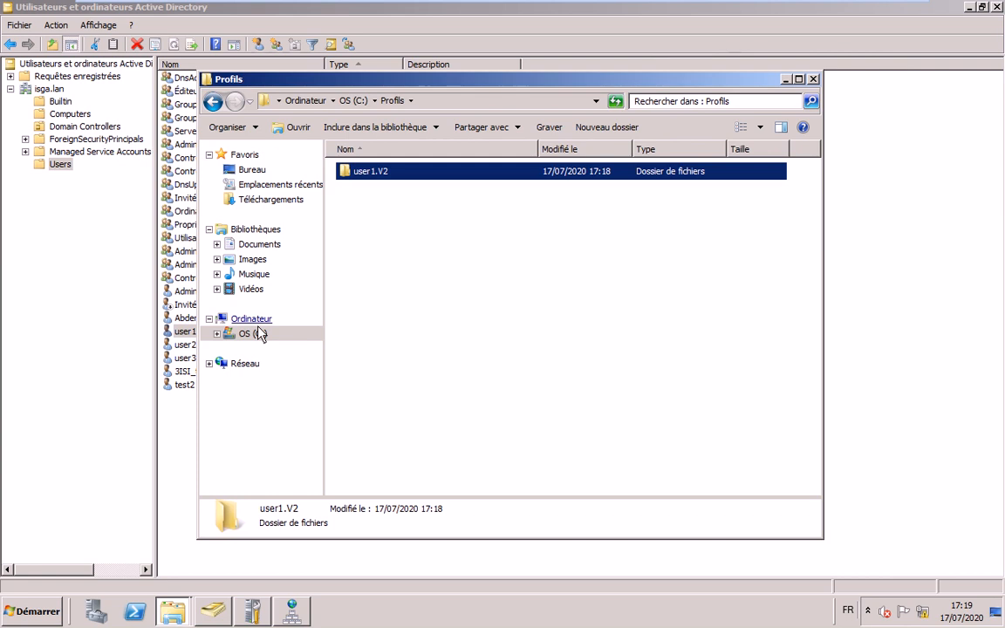
- Open C:\Profils on DC1, attempt user1.V2, and close the access-refused message
click(253, 333)
double_click(377, 201)
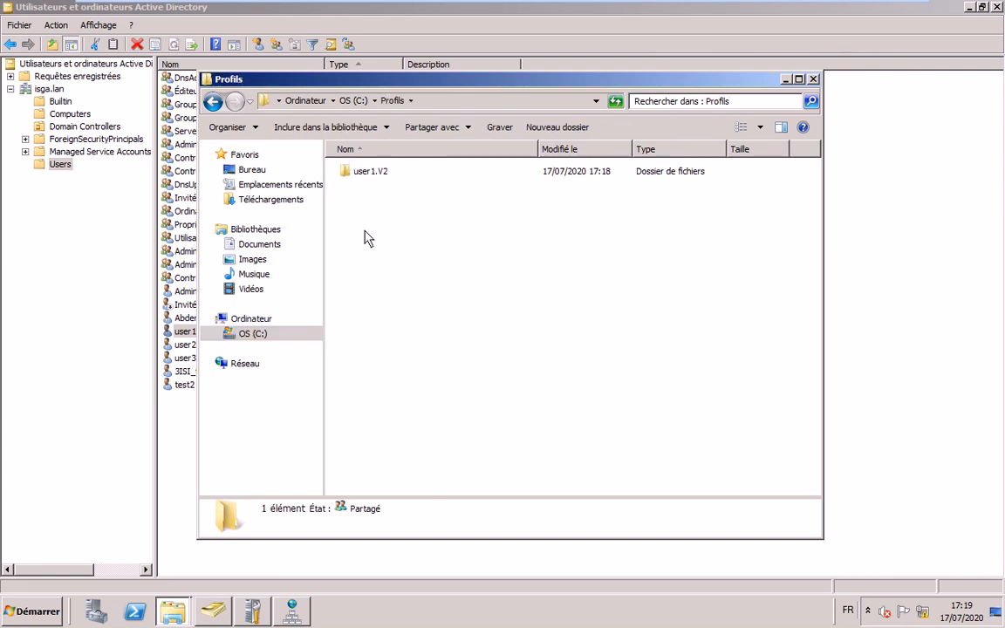
key(Down)
key(Return)
click(530, 326)
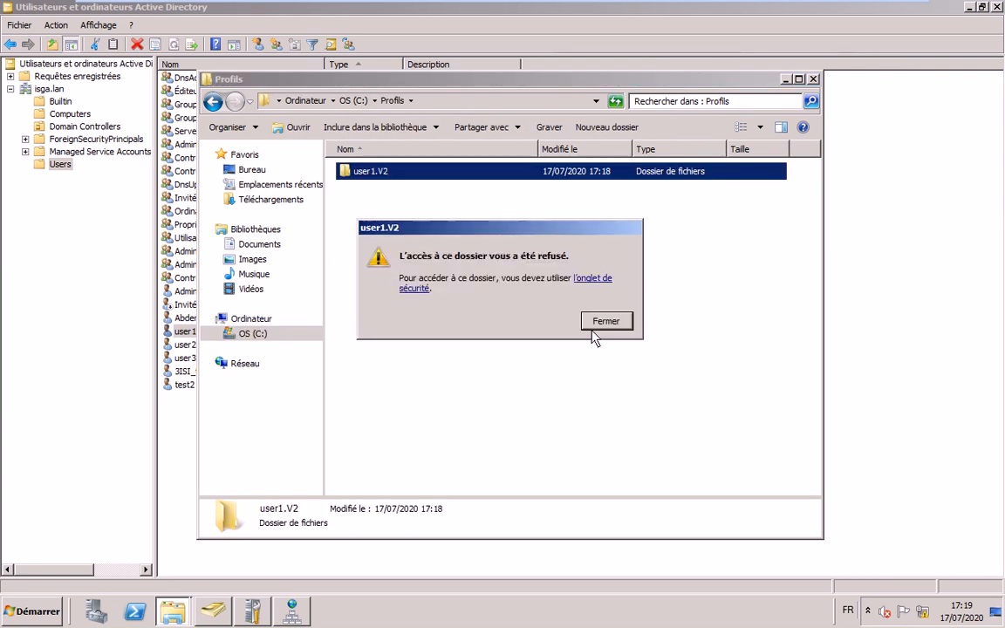
click(602, 321)
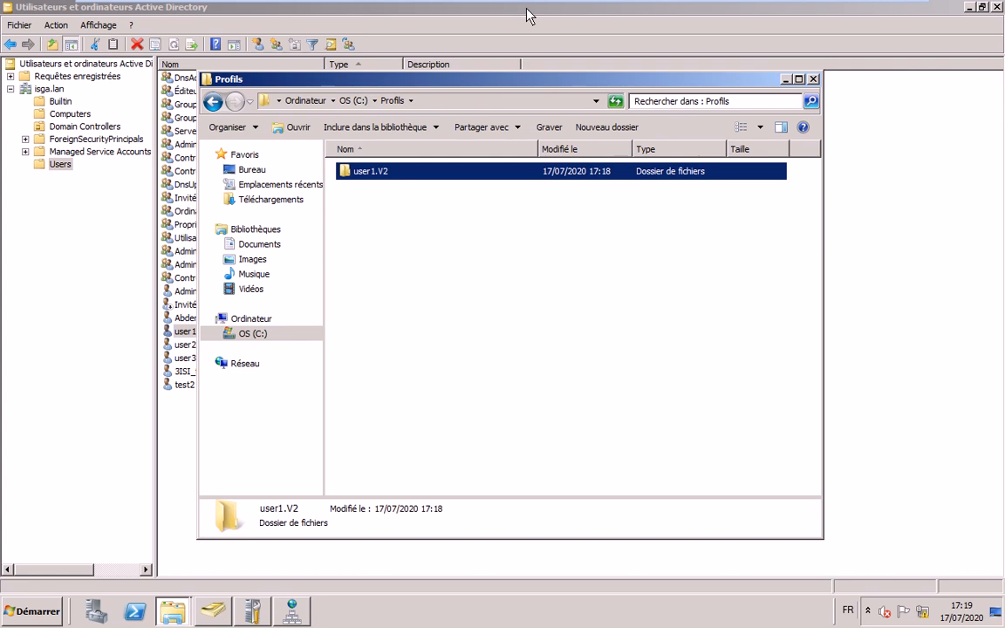
mouse_move(524, 7)
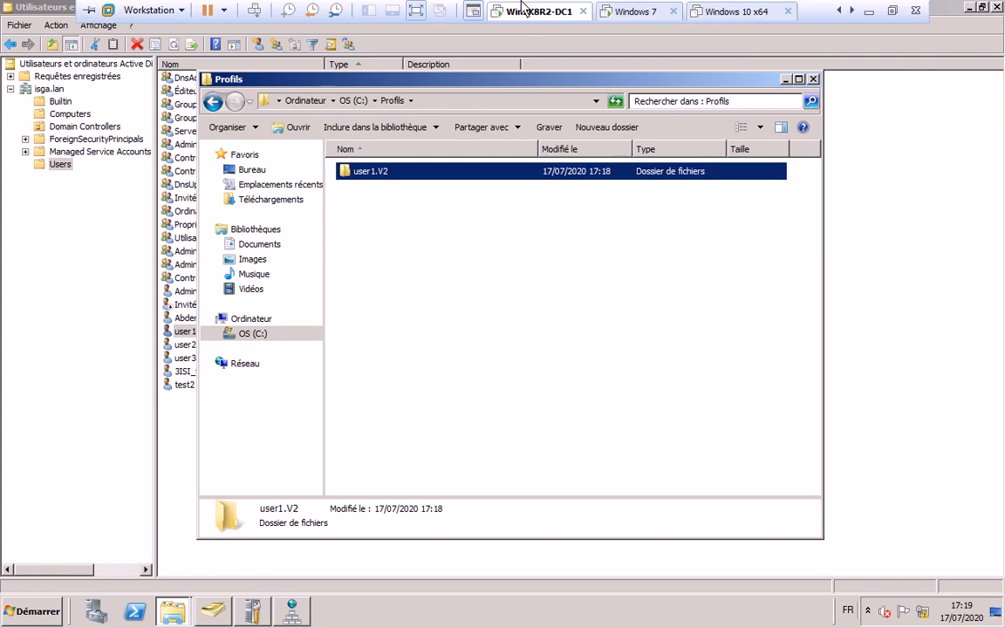
click(737, 12)
- Start the Windows 10 x64 VM, dismiss the removable devices notice, and return to the booting guest
click(281, 50)
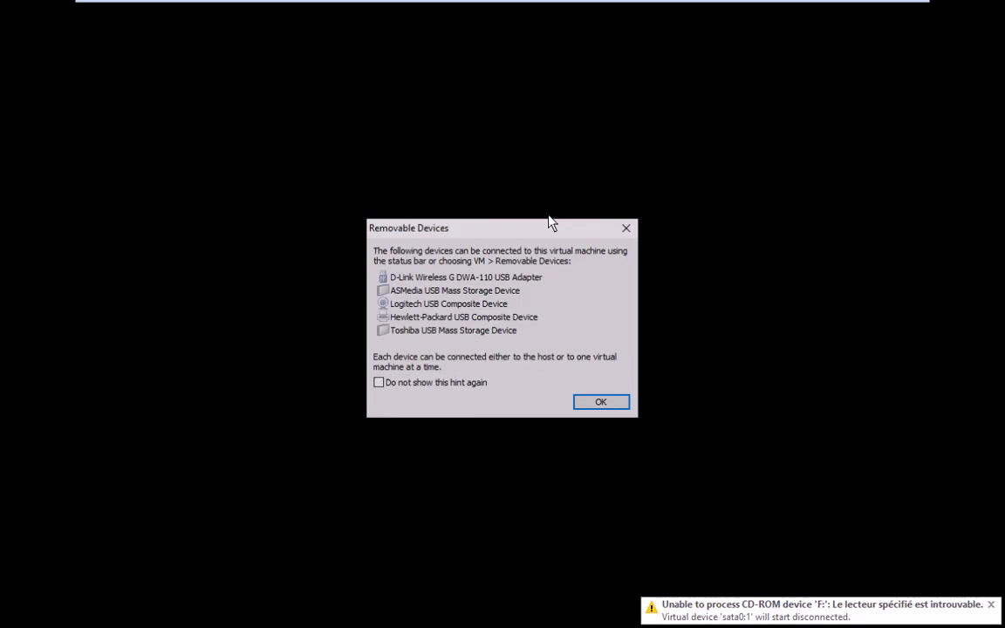
click(604, 404)
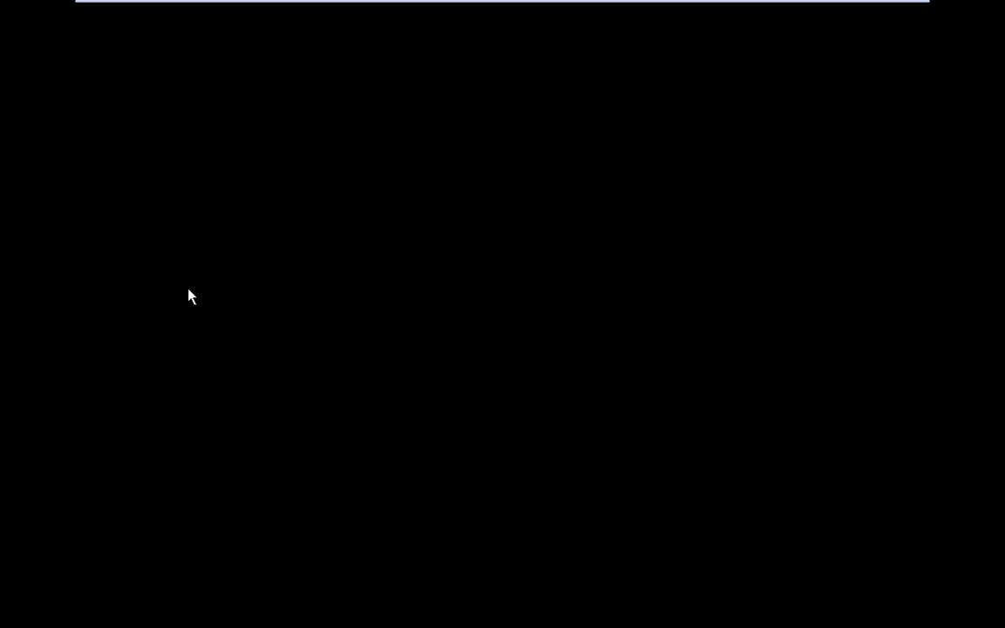
mouse_move(720, 2)
mouse_move(878, 7)
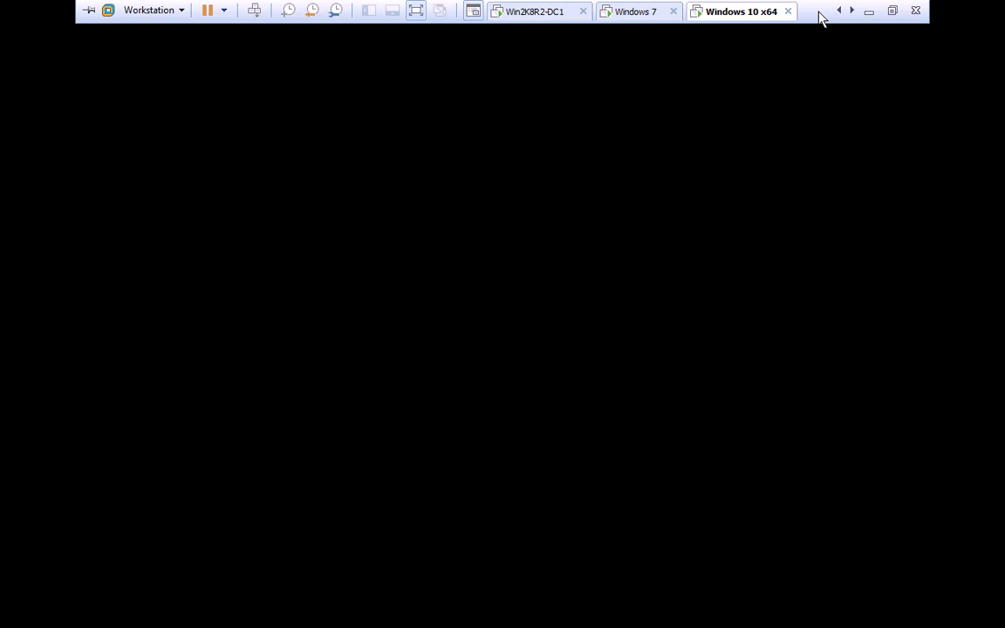
click(561, 325)
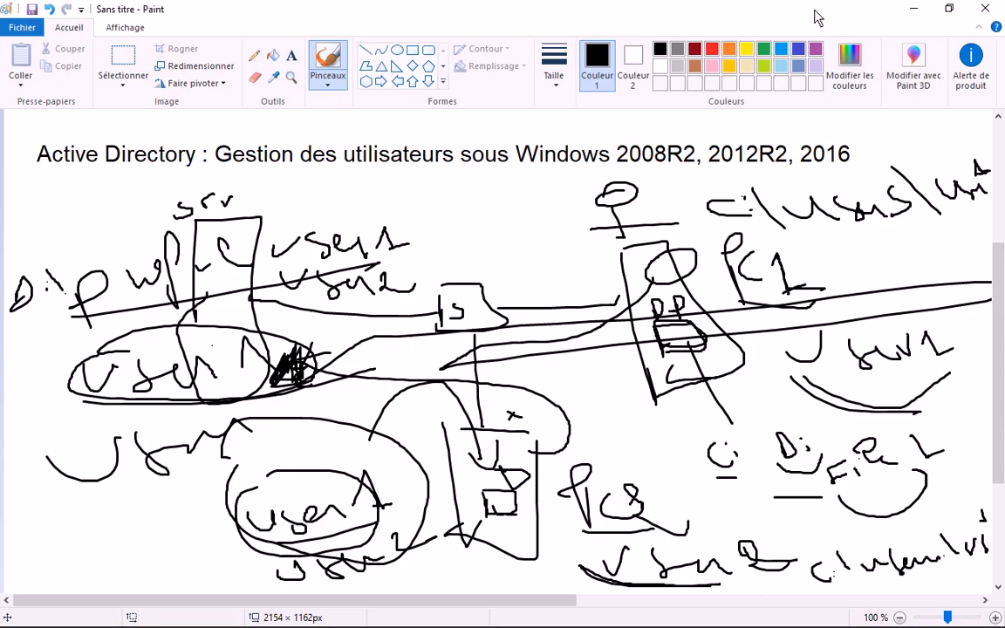
- Highlight exercise steps 16–20 in the Notepad notes, then return to the Windows 10 sign-in screen
key(alt+Tab)
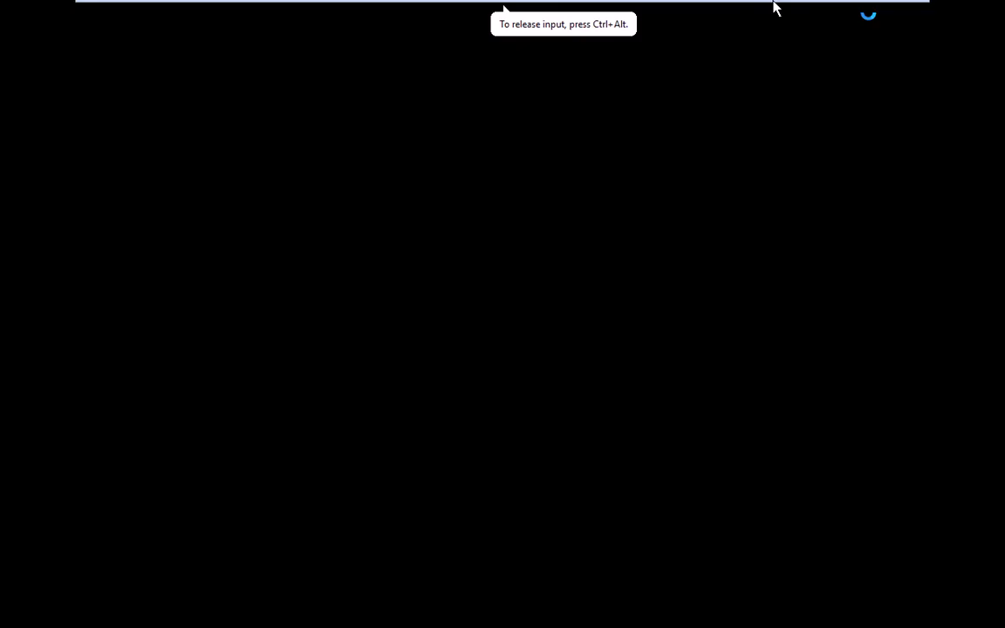
mouse_move(820, 16)
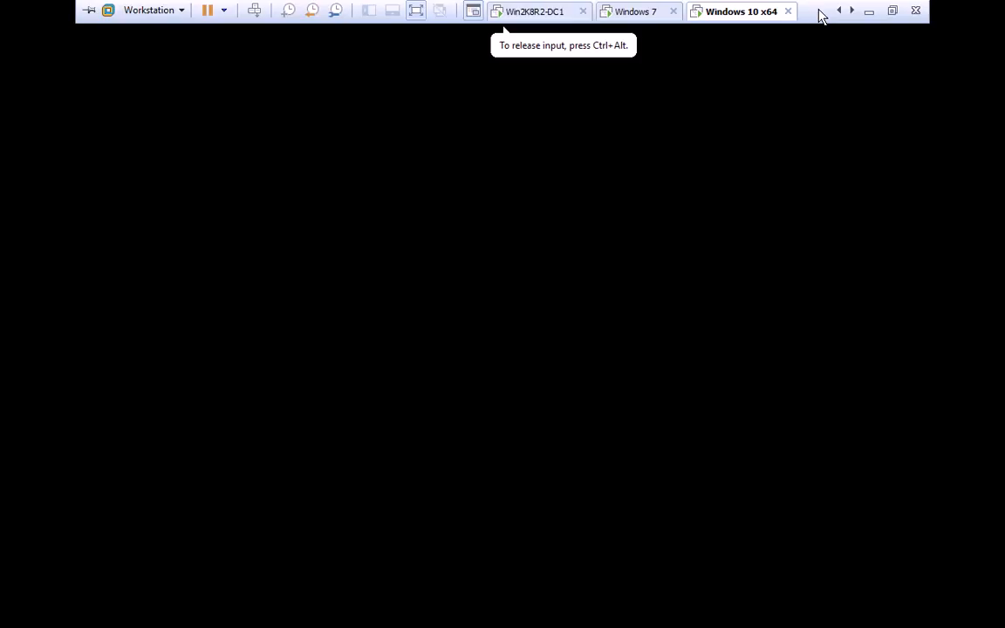
key(alt+Tab)
key(Tab)
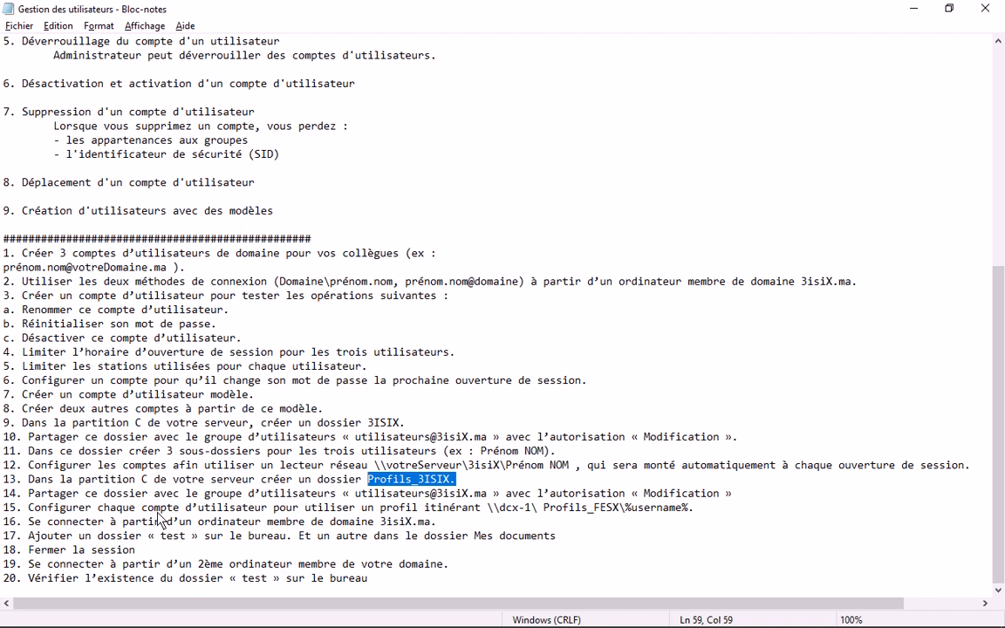
drag(30, 523, 255, 580)
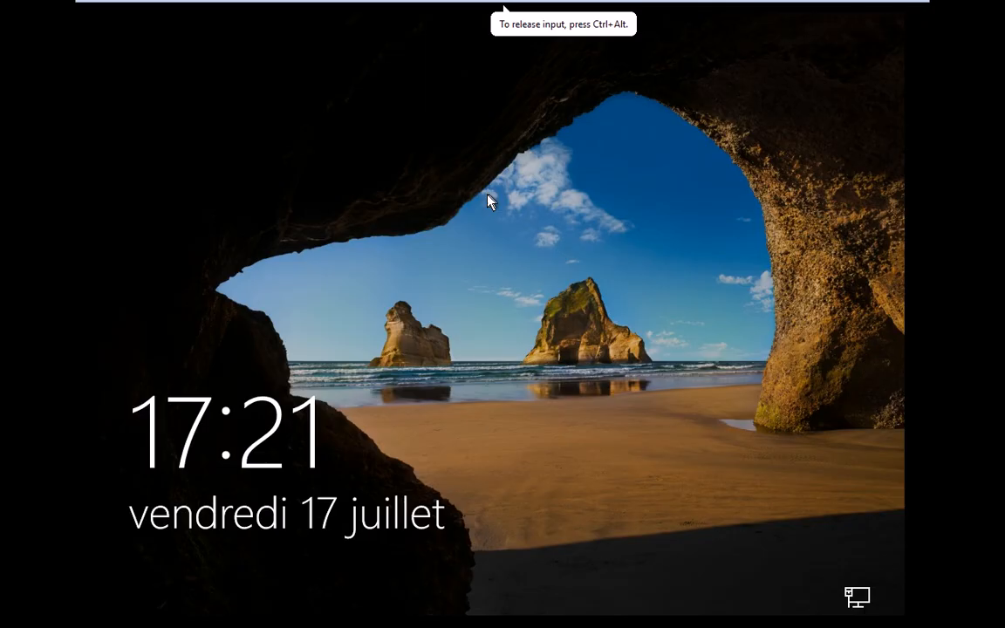
click(489, 201)
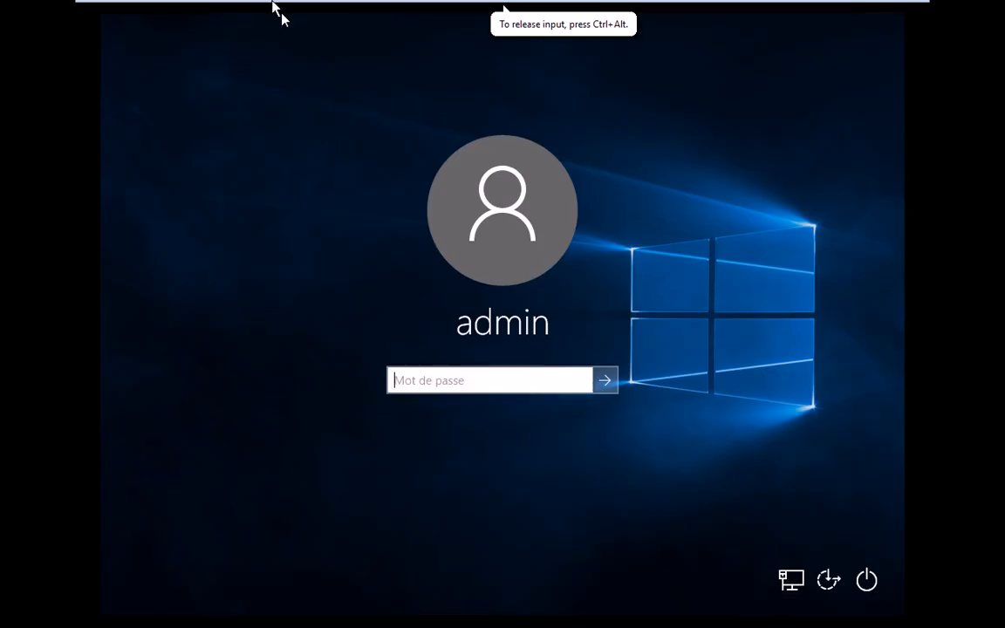
- Sign in to Windows 10 as admin with the account password, then go to the Windows 7 VM
mouse_move(256, 12)
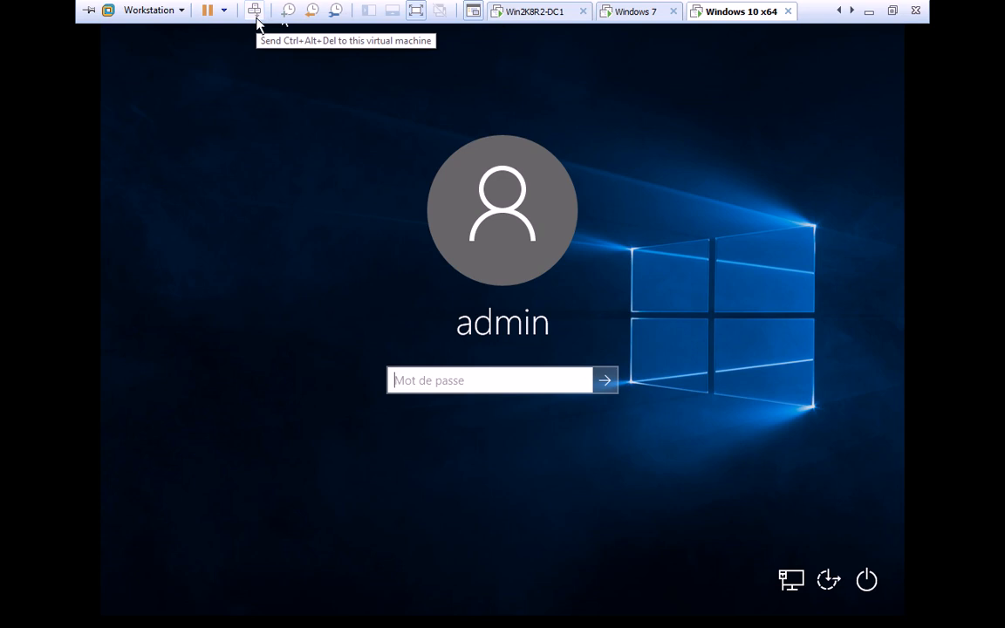
click(551, 376)
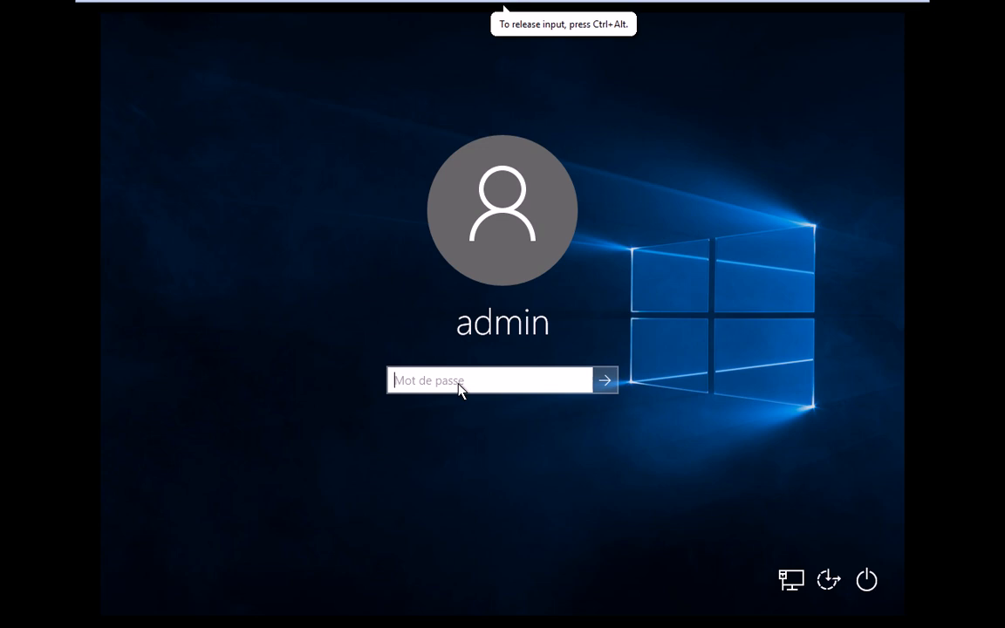
text(•••)
key(Return)
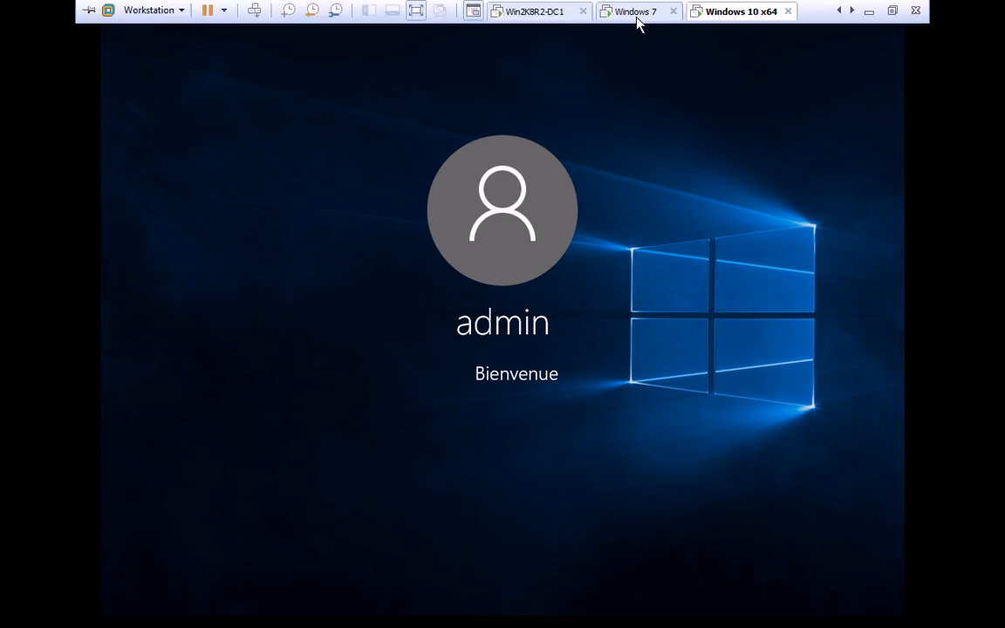
click(637, 14)
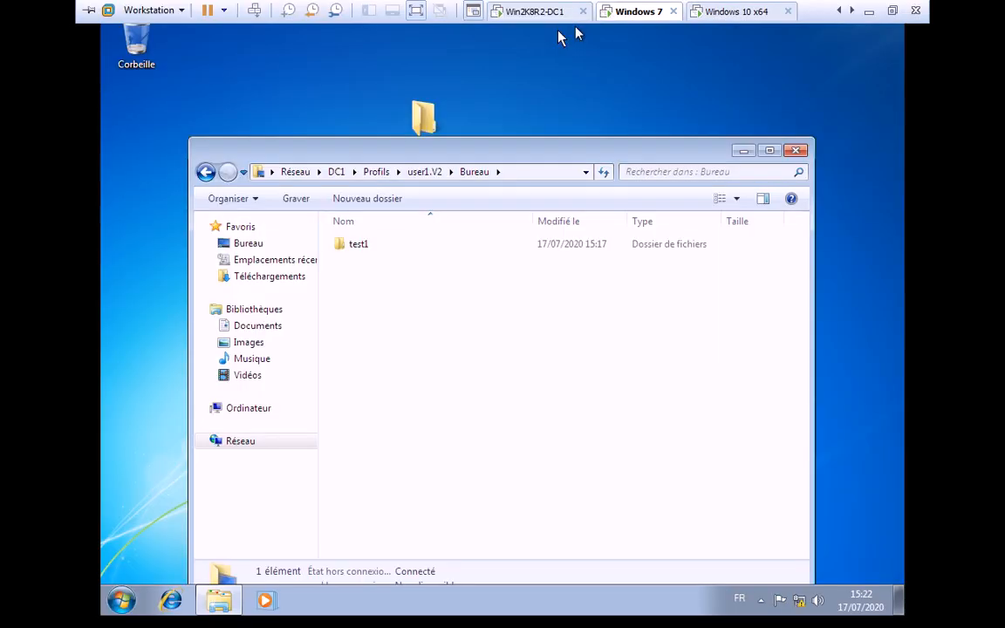
- Suspend the Windows 7 VM and open Ce PC on the Windows 10 desktop
click(207, 12)
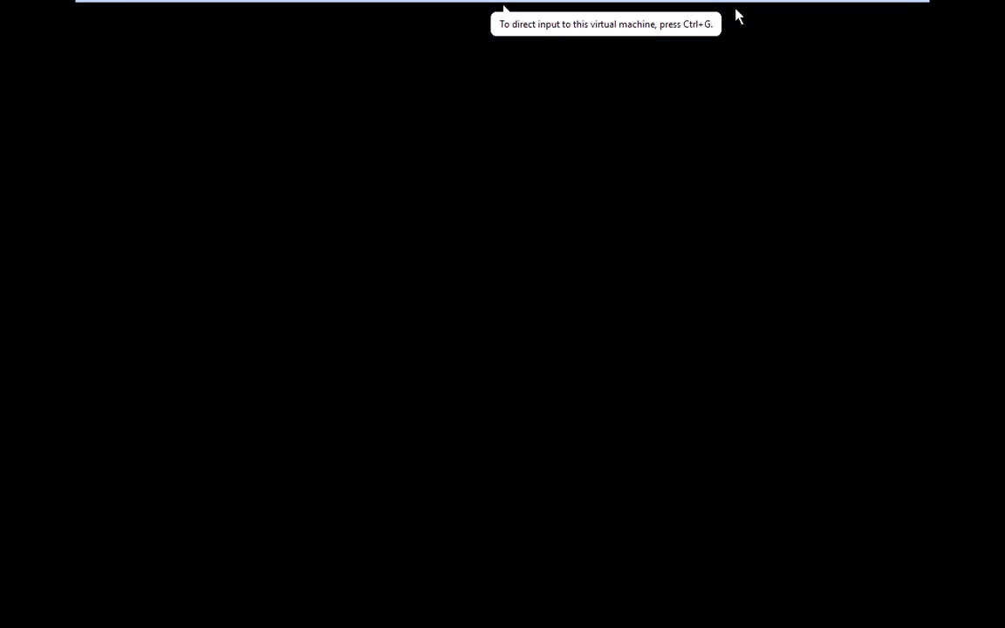
mouse_move(729, 7)
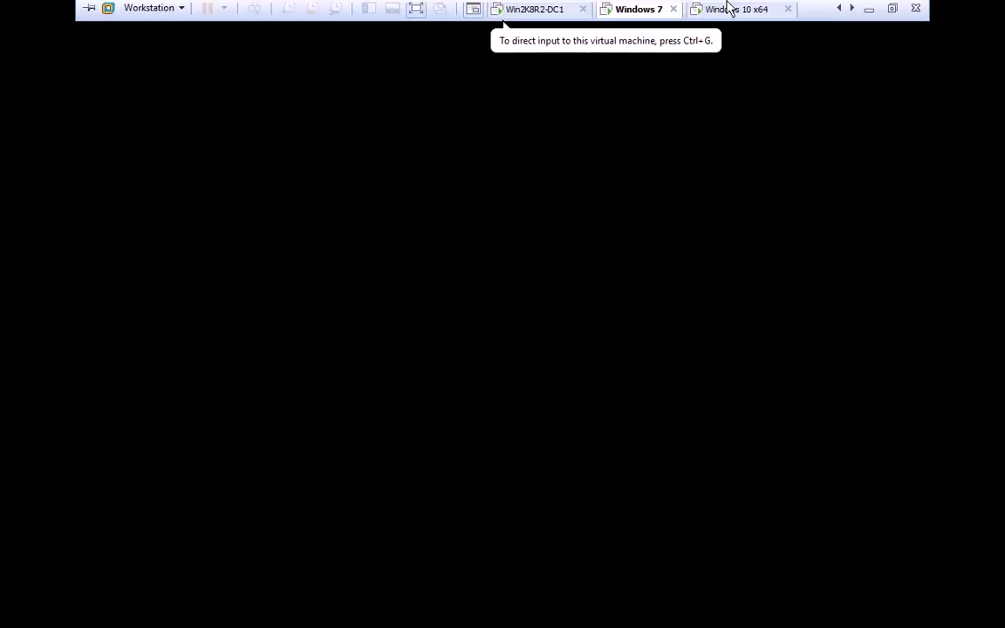
click(730, 12)
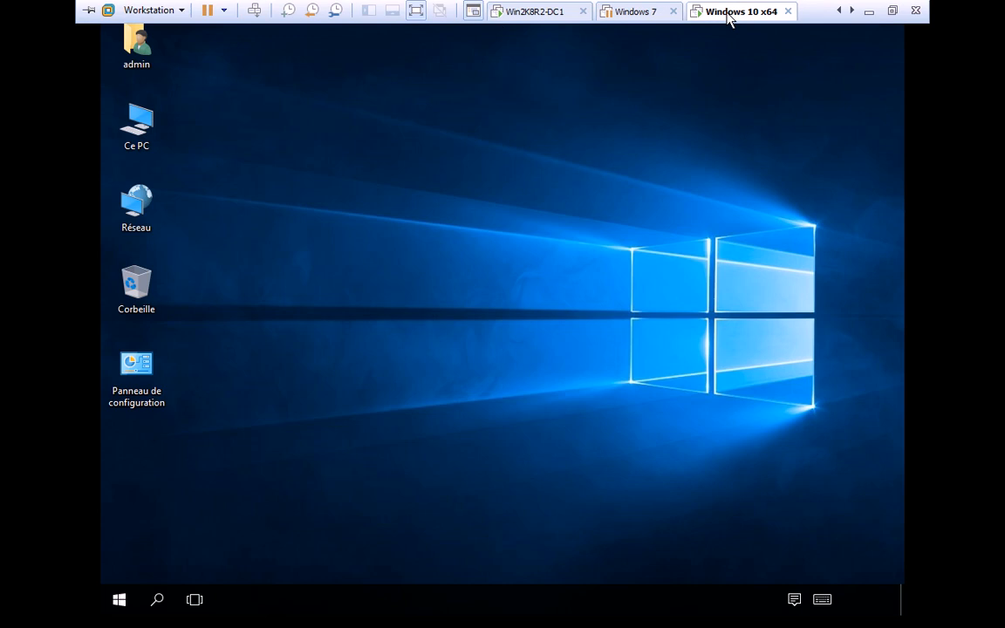
click(139, 146)
double_click(139, 146)
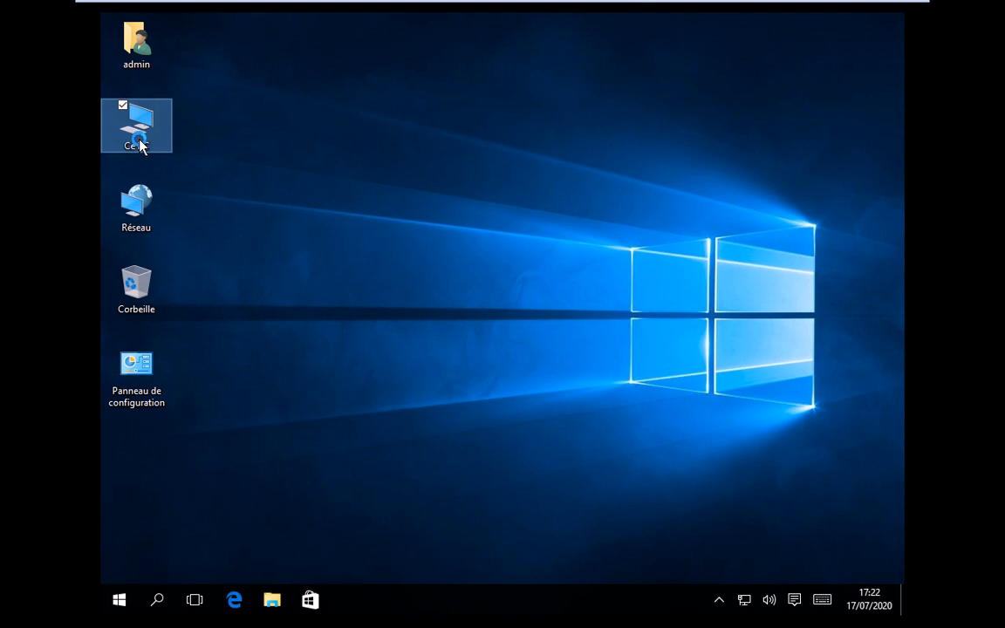
- Open the system properties of Ce PC, then bring up the Réseau icon's context menu
right_click(139, 145)
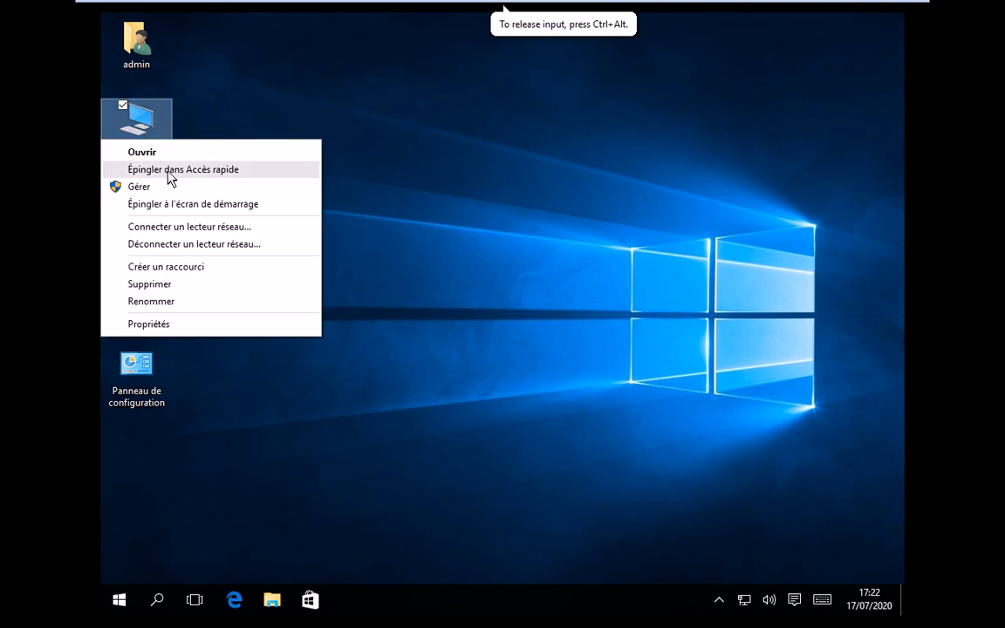
click(186, 325)
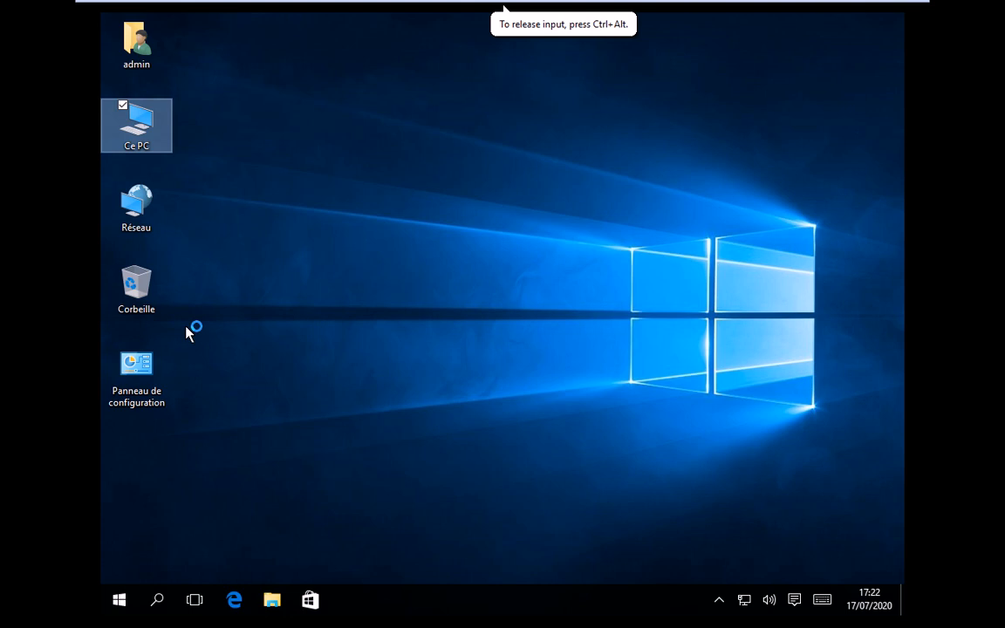
click(151, 223)
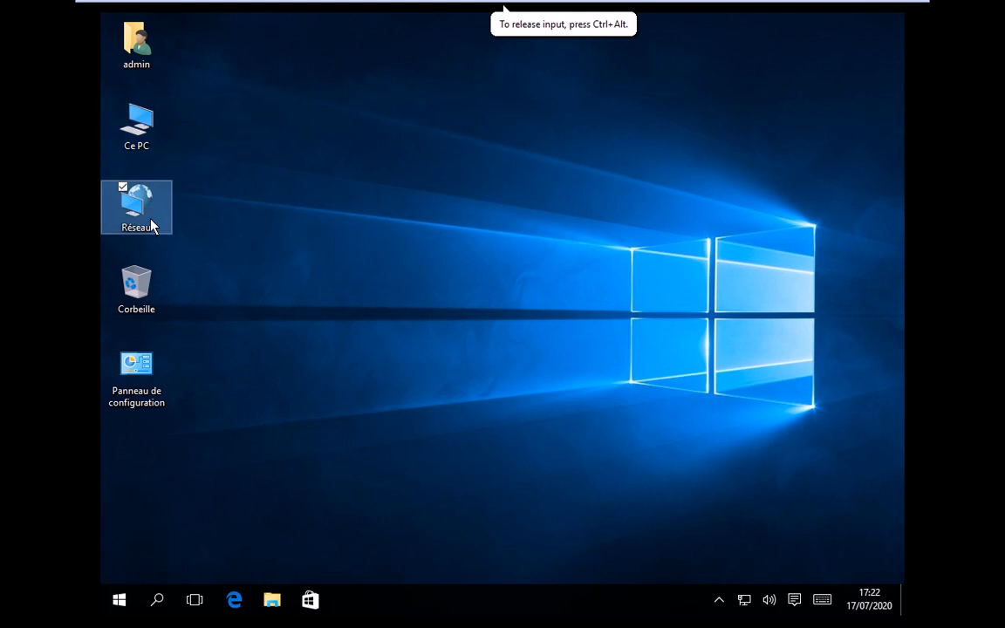
right_click(151, 225)
click(270, 373)
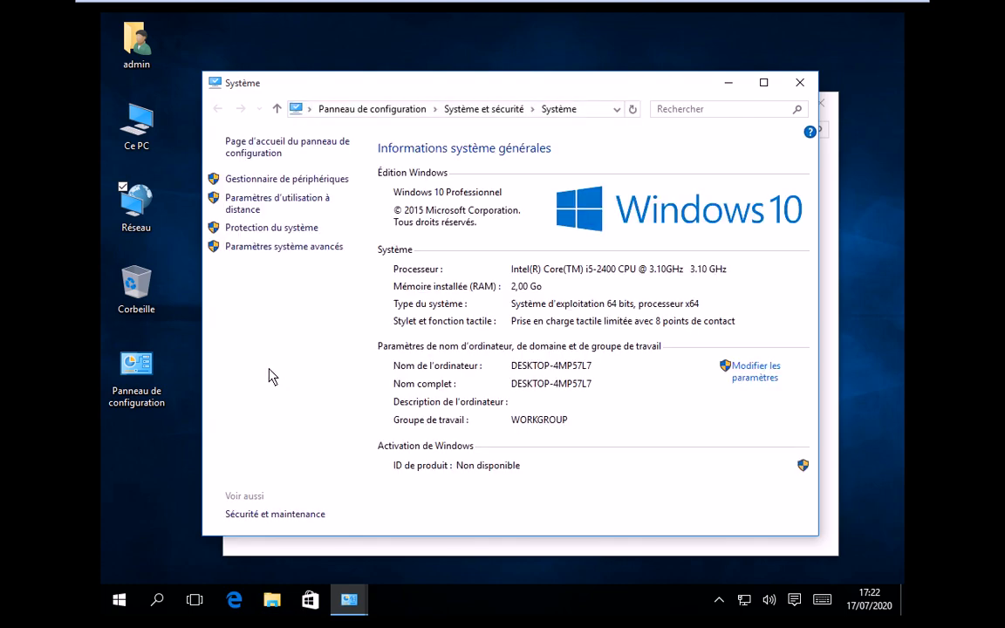
click(771, 375)
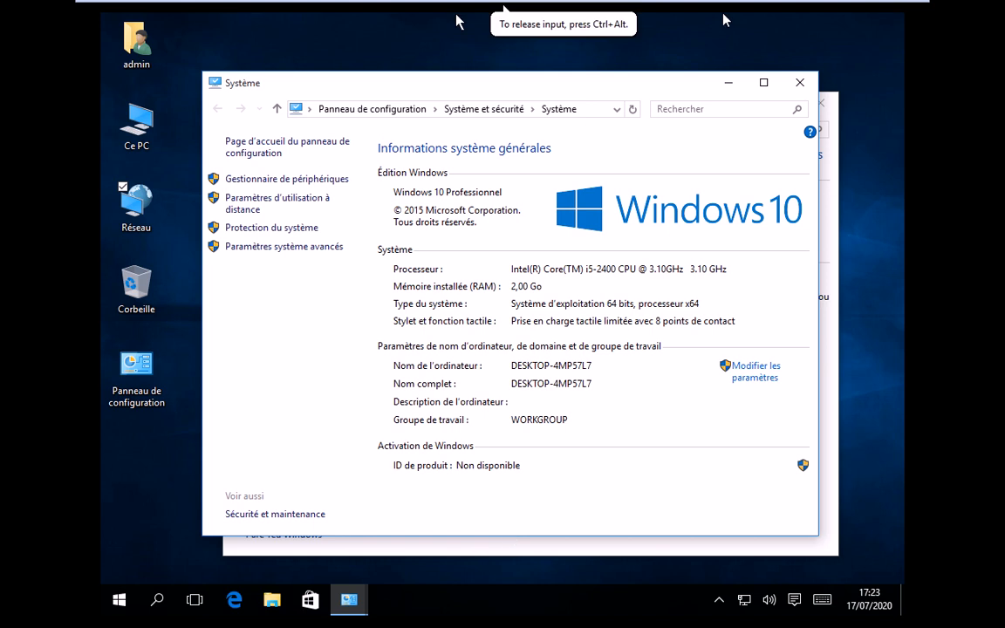
mouse_move(450, 7)
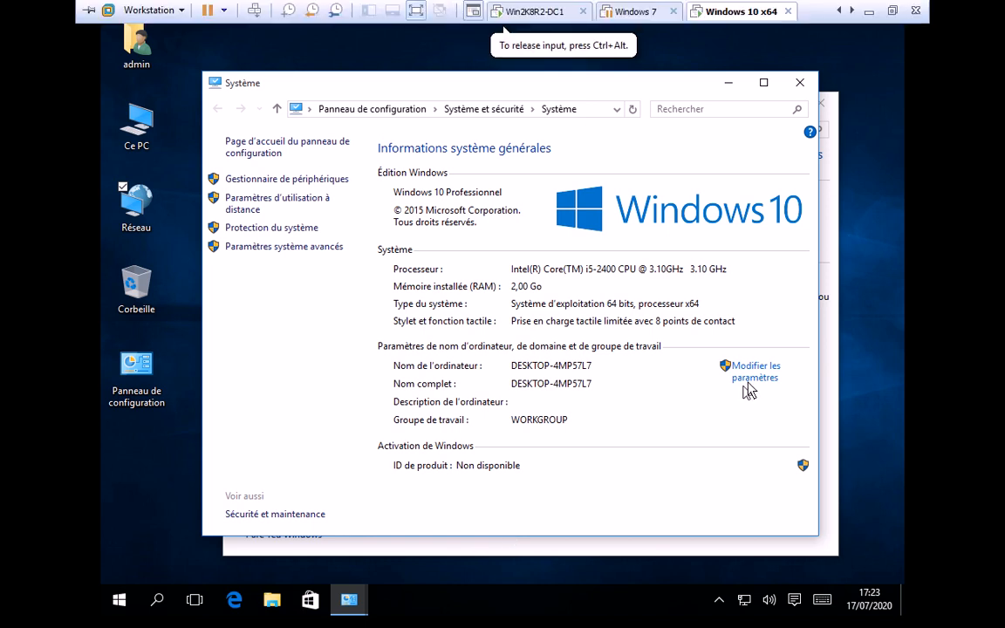
click(699, 549)
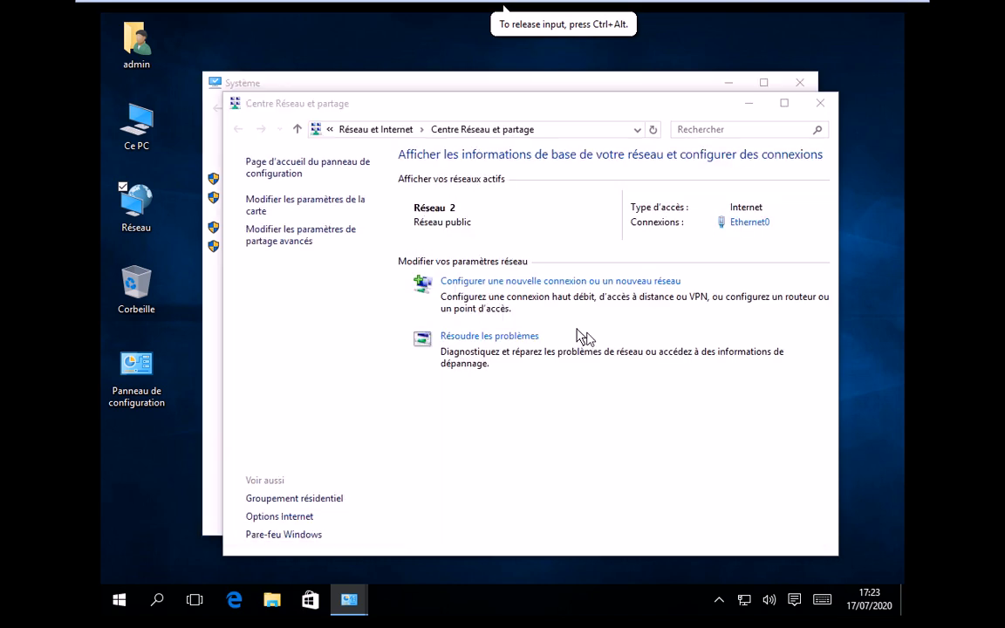
click(283, 205)
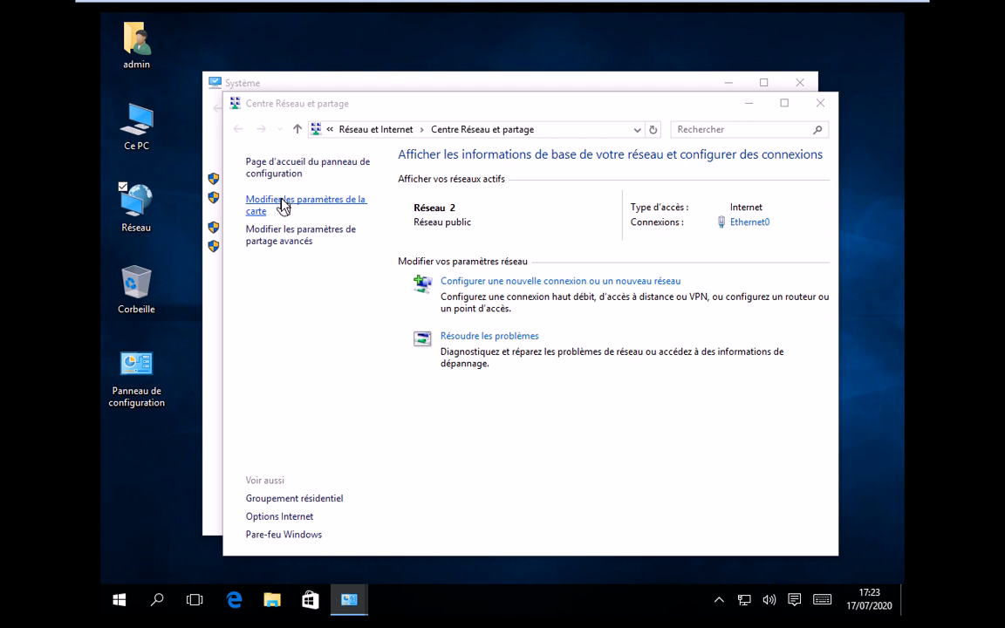
click(282, 205)
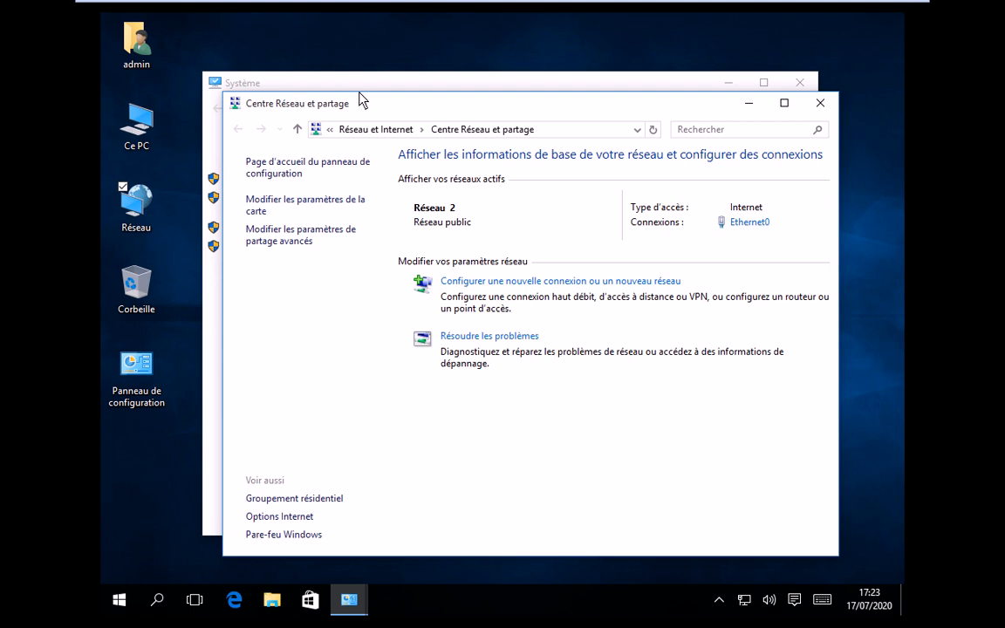
click(404, 90)
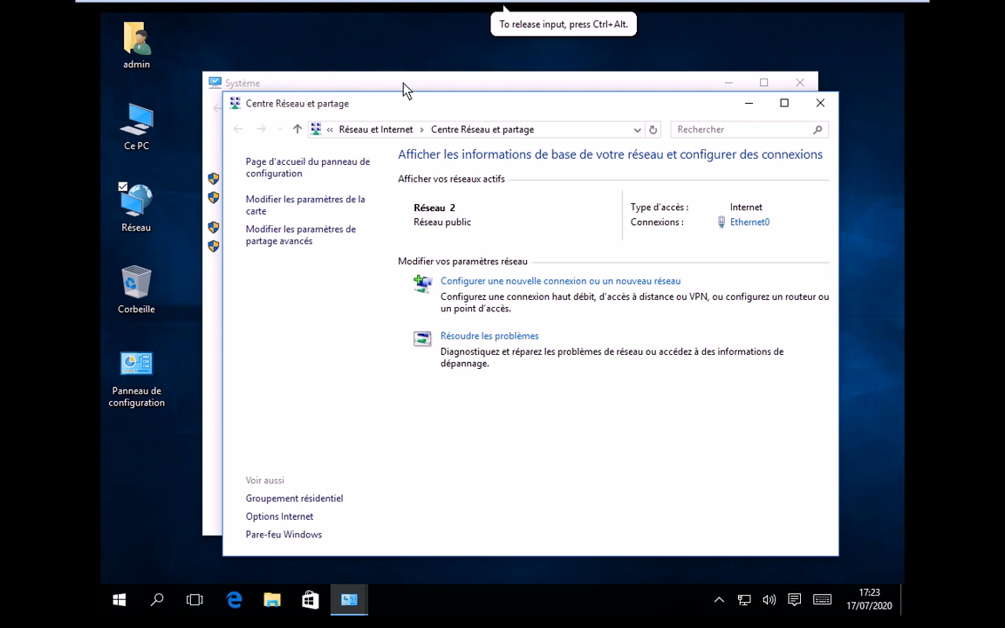
click(404, 90)
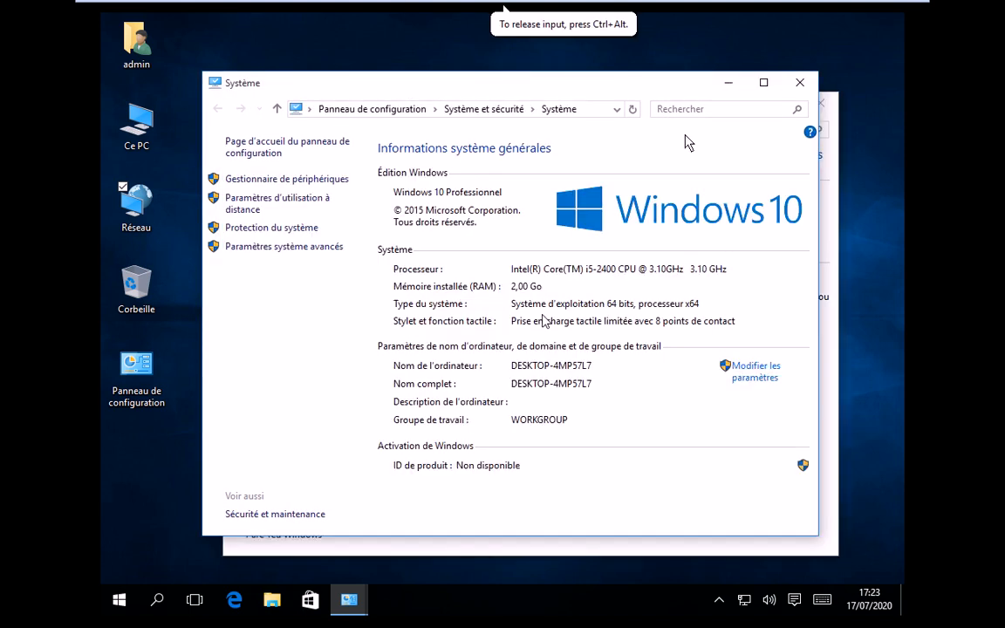
- In System Properties, open the name change dialog and make the PC a member of domain isga.lan
click(730, 87)
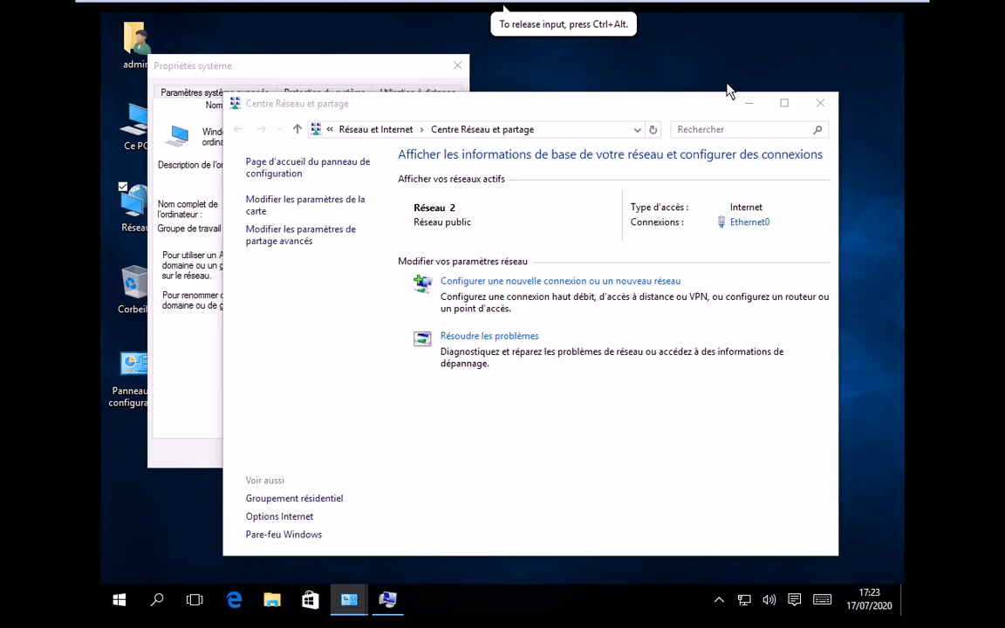
click(311, 69)
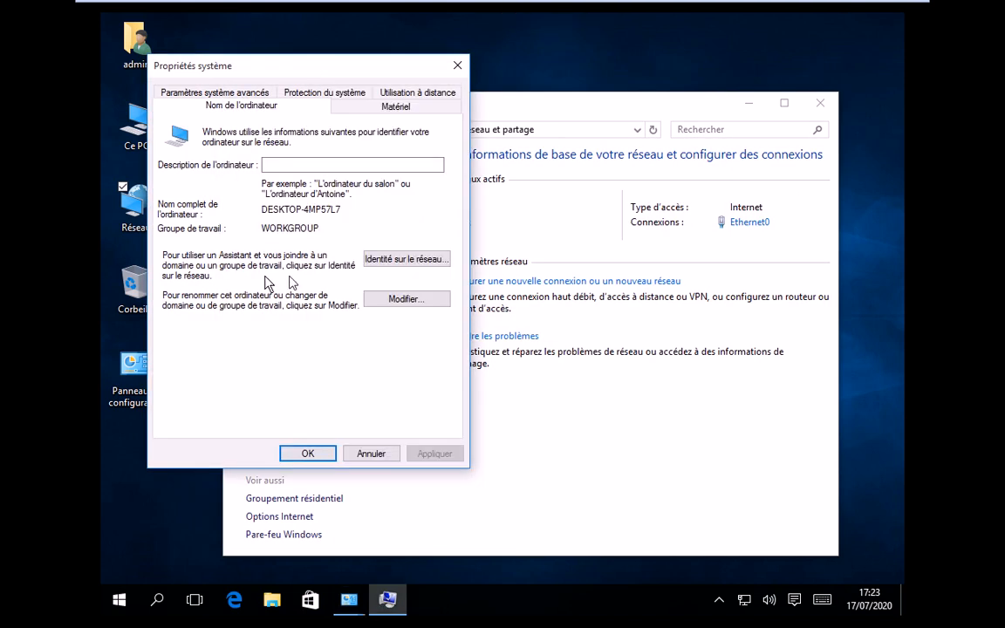
click(395, 299)
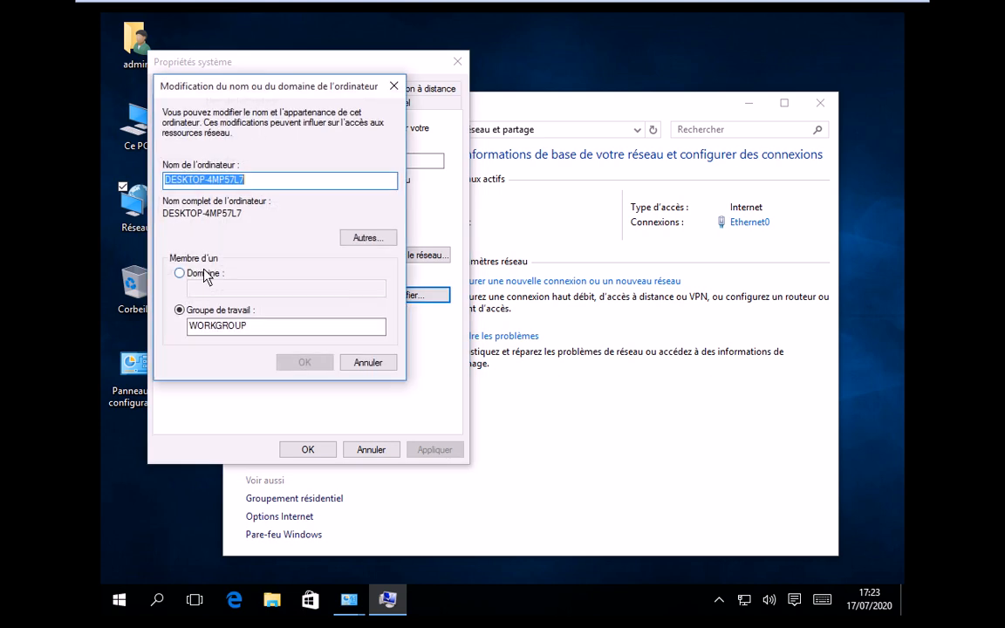
click(195, 273)
click(204, 290)
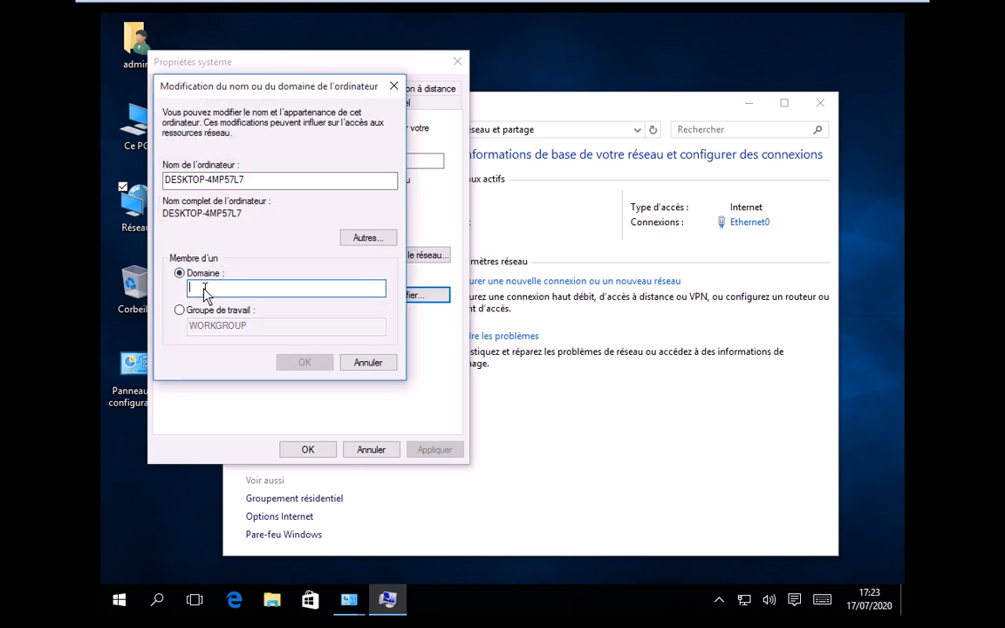
text(isga.lan)
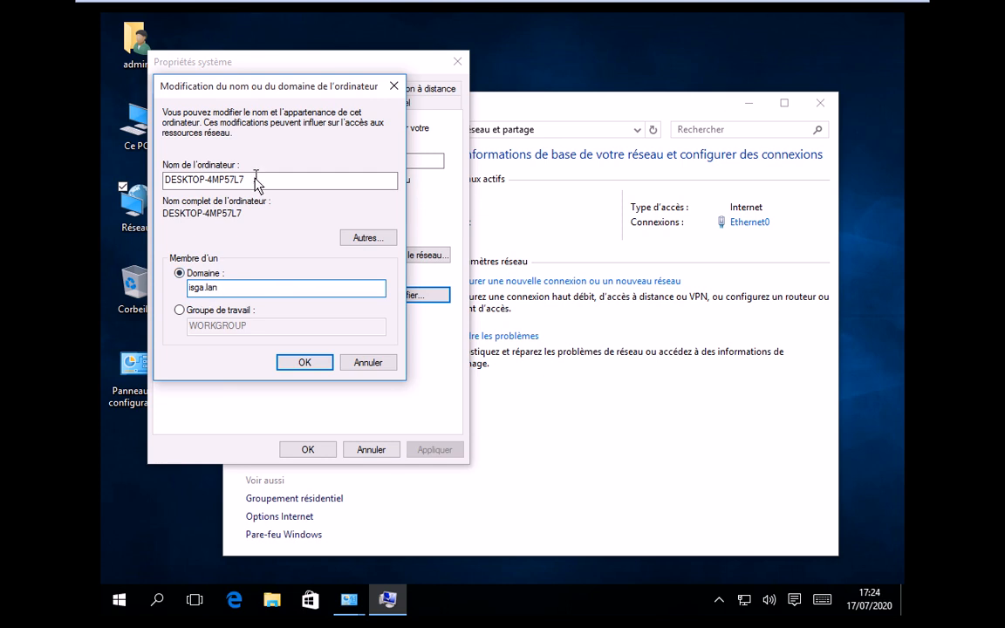
- Replace the computer name with Win10
drag(258, 181, 101, 105)
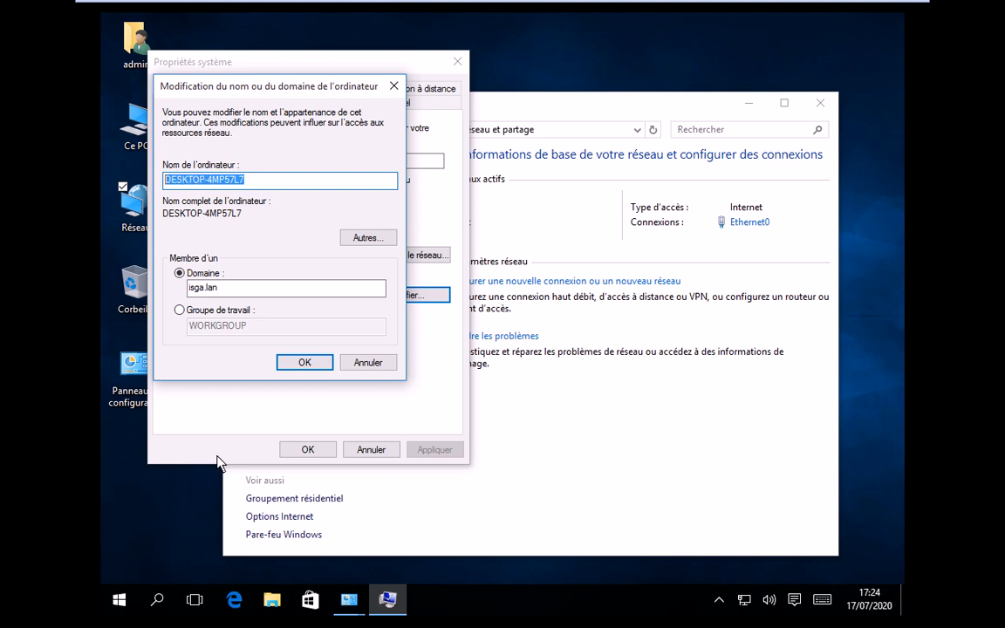
text(WIn)
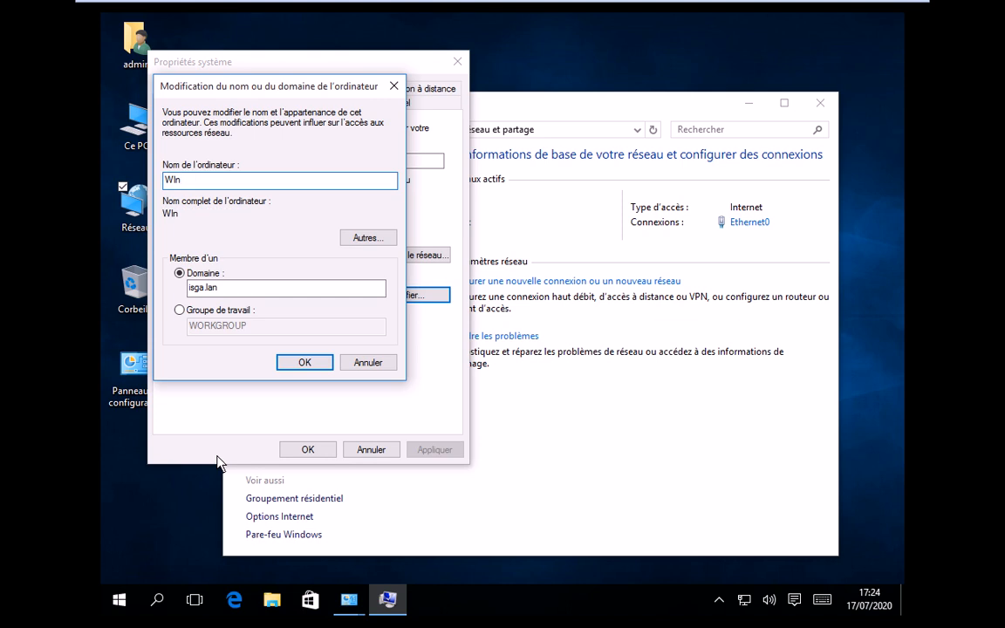
key(BackSpace)
key(BackSpace)
key(BackSpace)
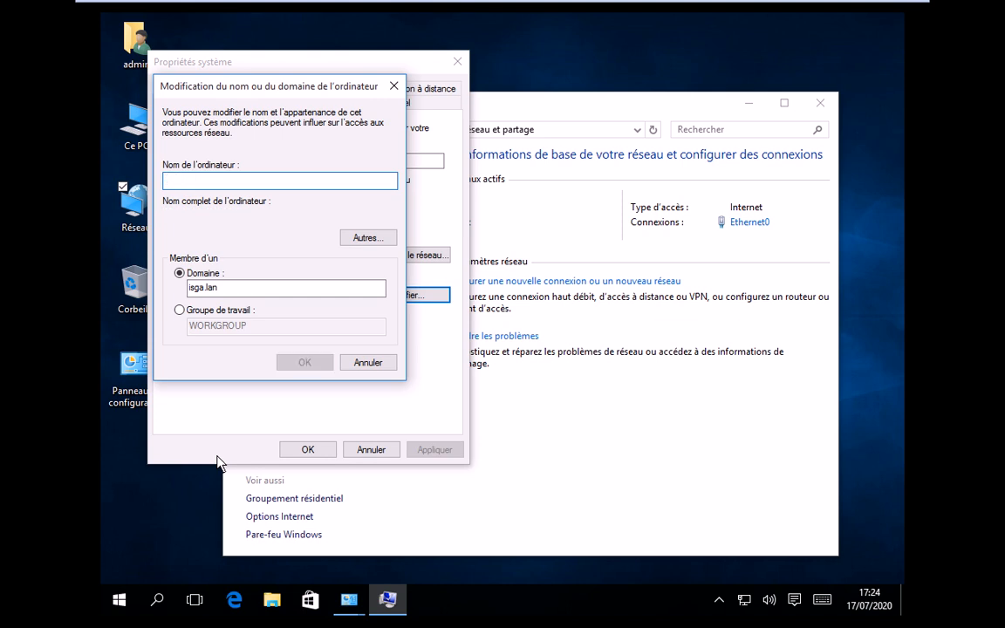
text(Win4)
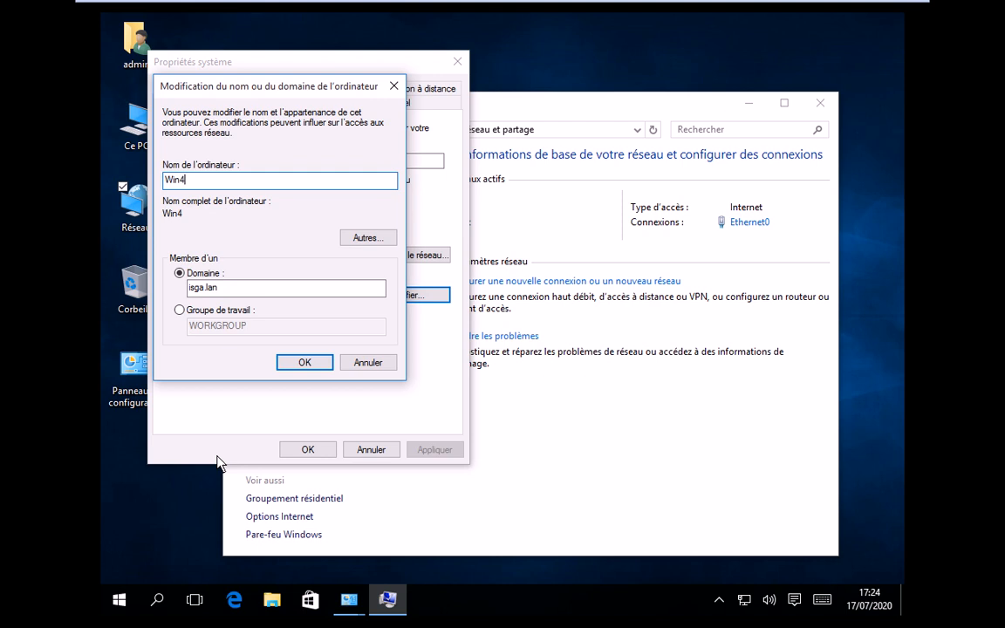
key(BackSpace)
text(10)
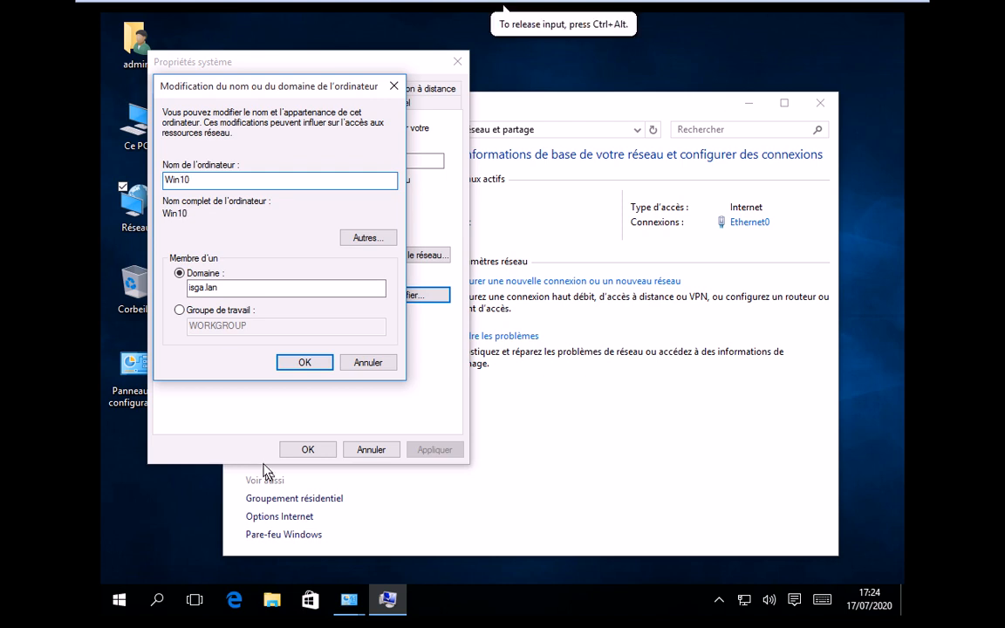
click(540, 449)
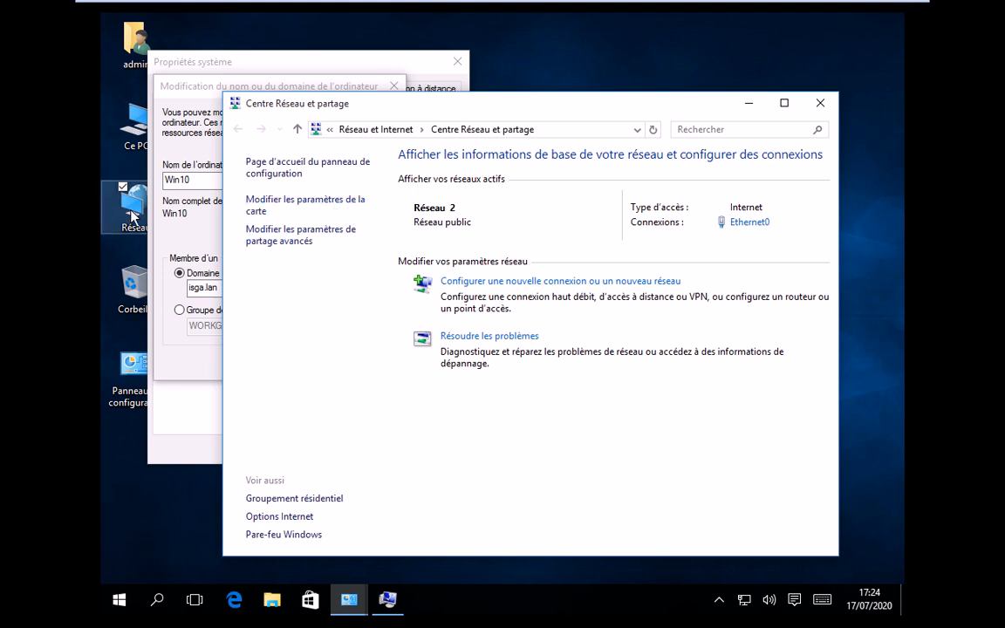
- Confirm the Win10 name and isga.lan domain with OK, then open the Network Connections window
click(389, 603)
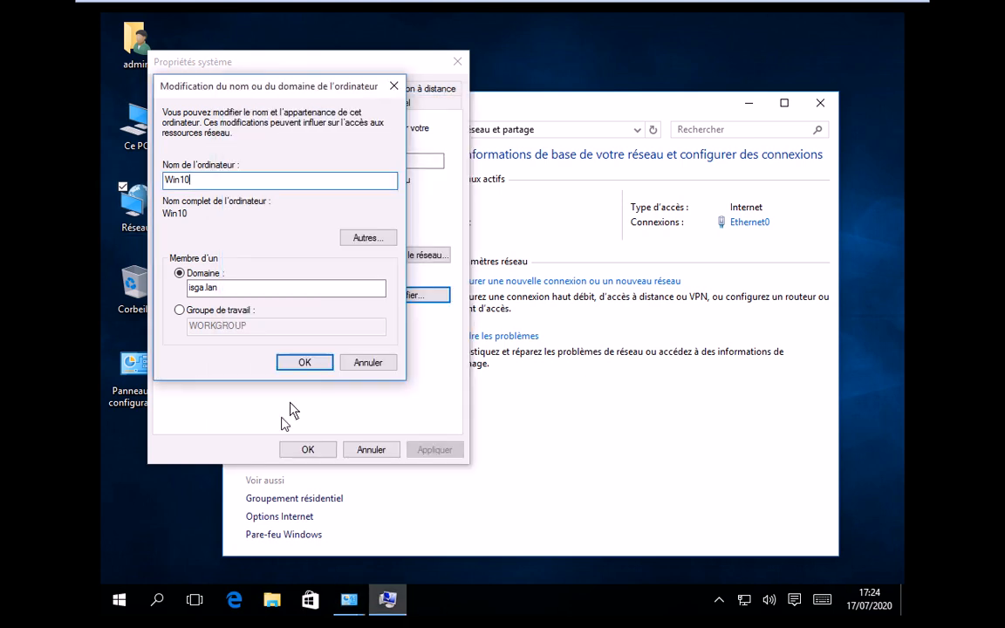
click(304, 365)
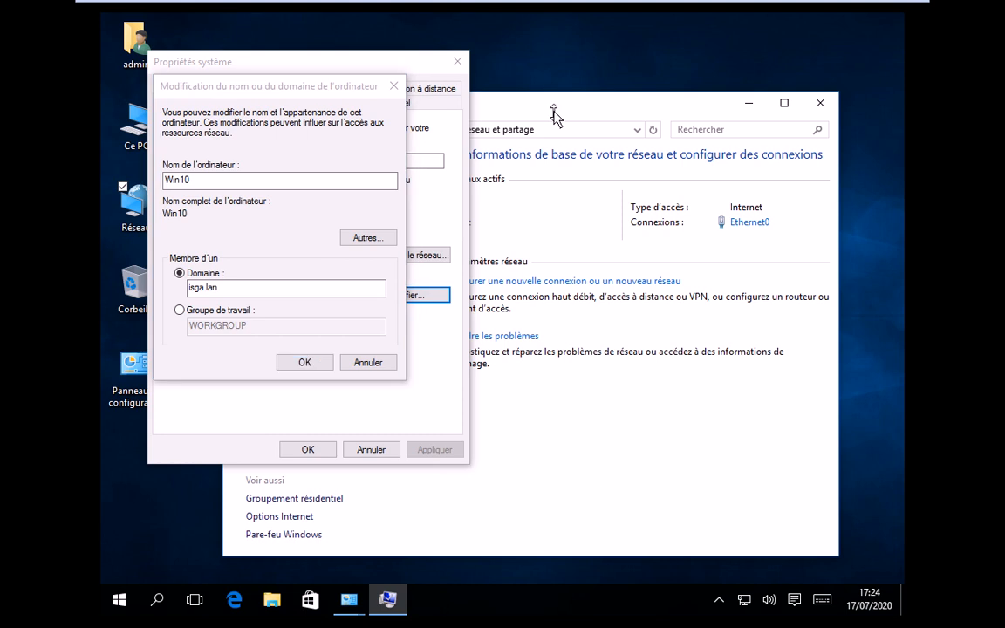
click(389, 346)
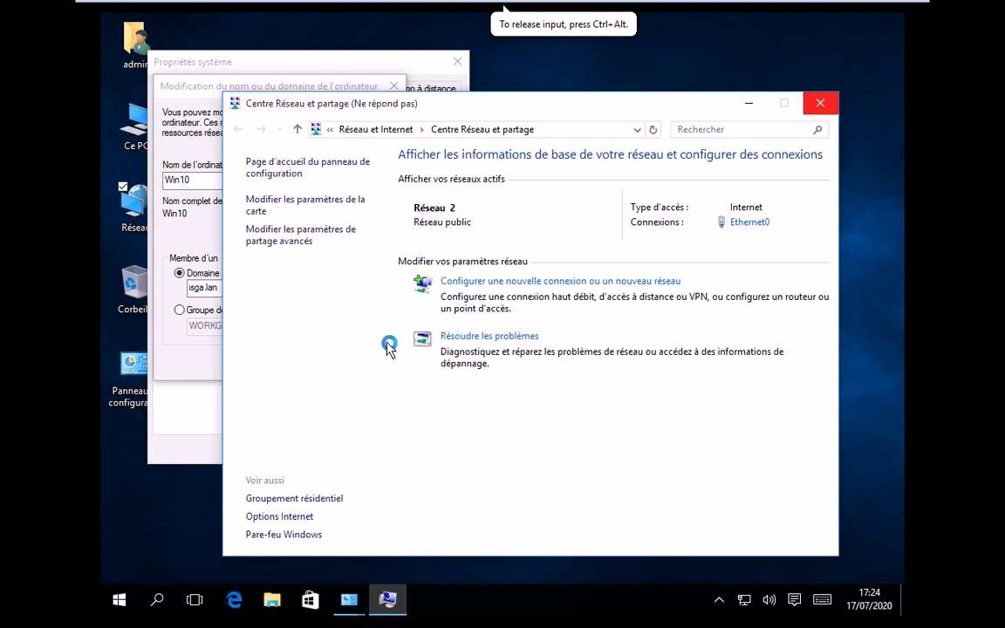
click(113, 151)
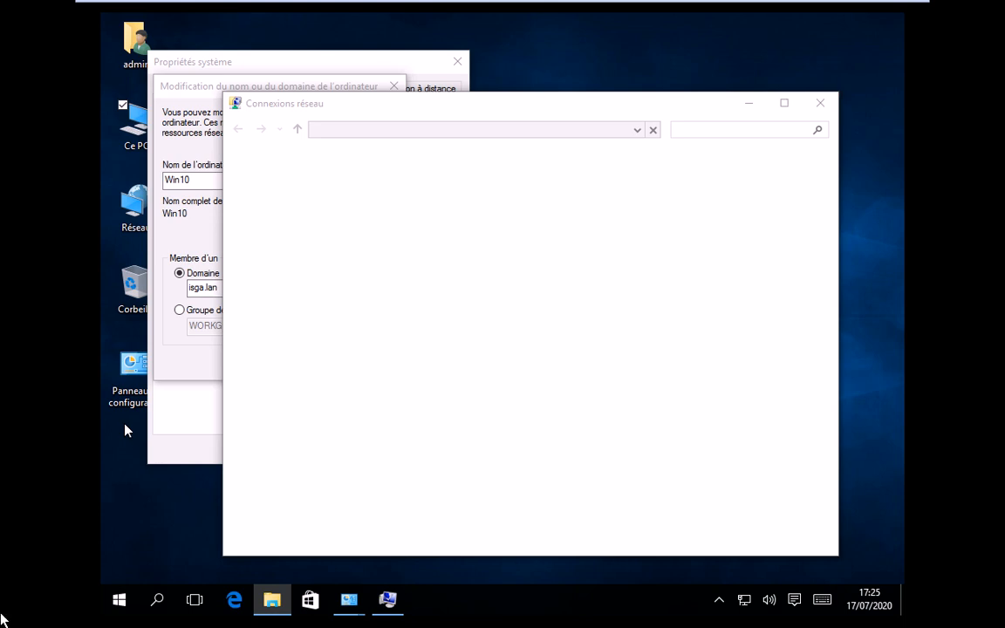
click(523, 73)
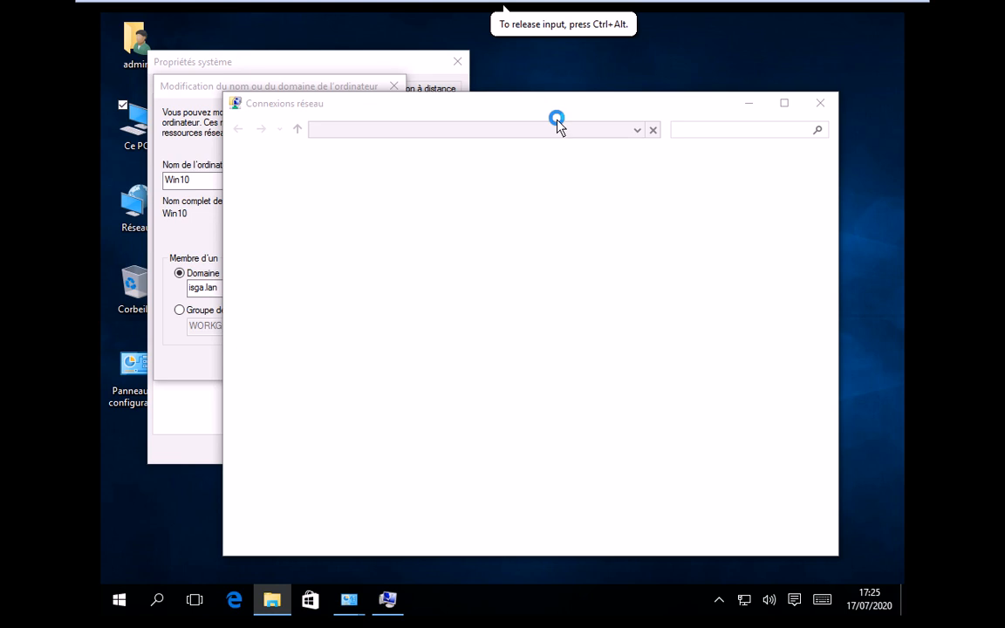
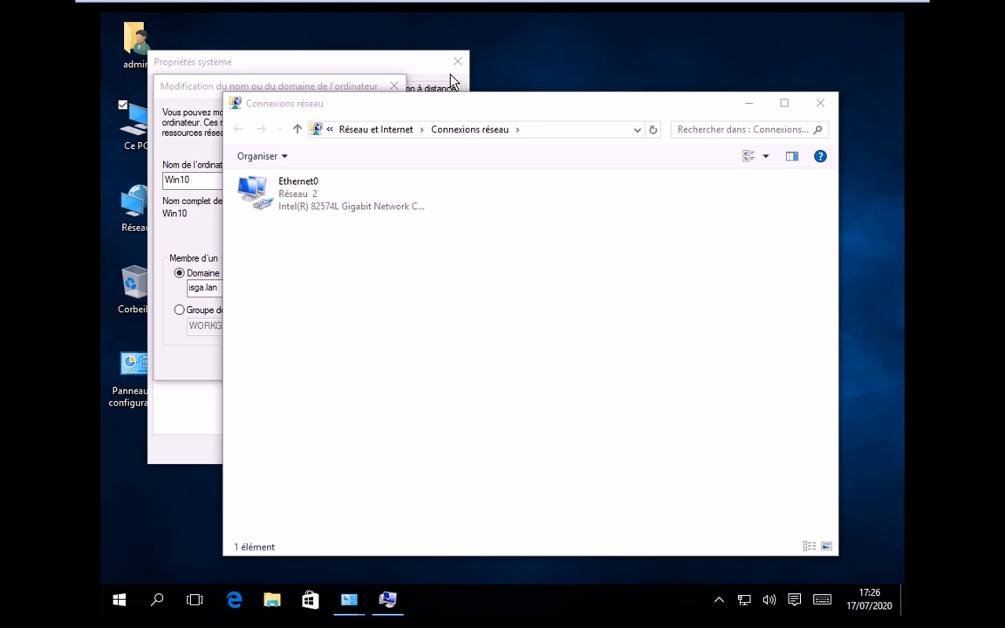
- In the Windows 10 guest, select the Ethernet0 adapter and open its properties
click(918, 224)
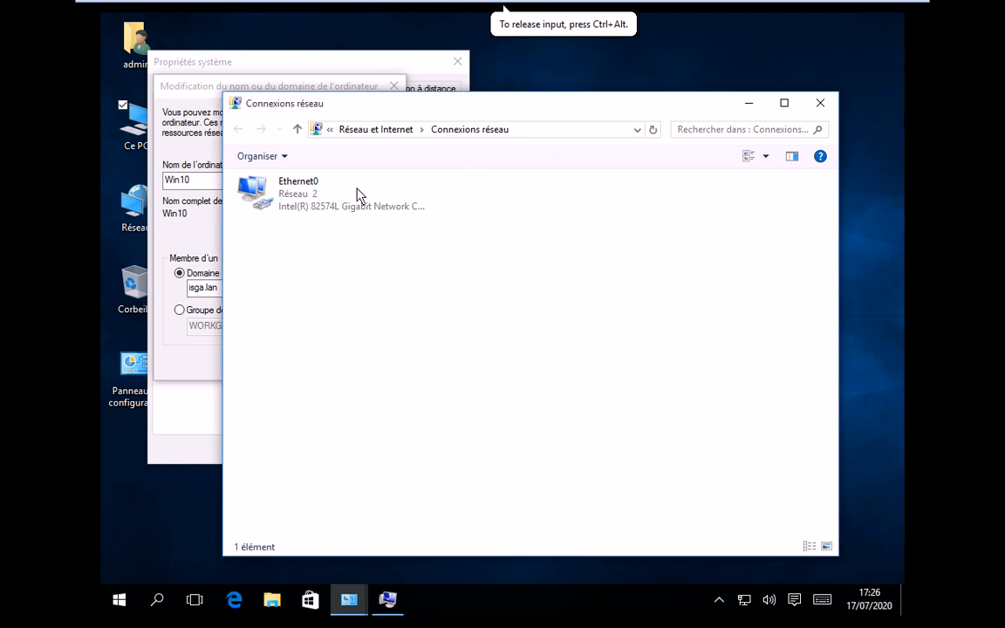
click(276, 209)
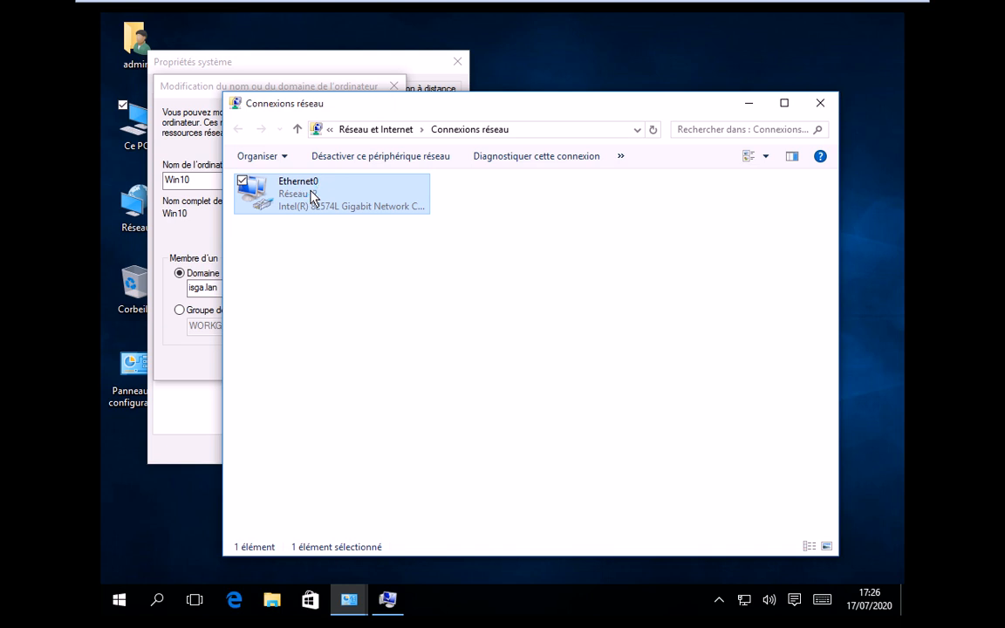
right_click(311, 197)
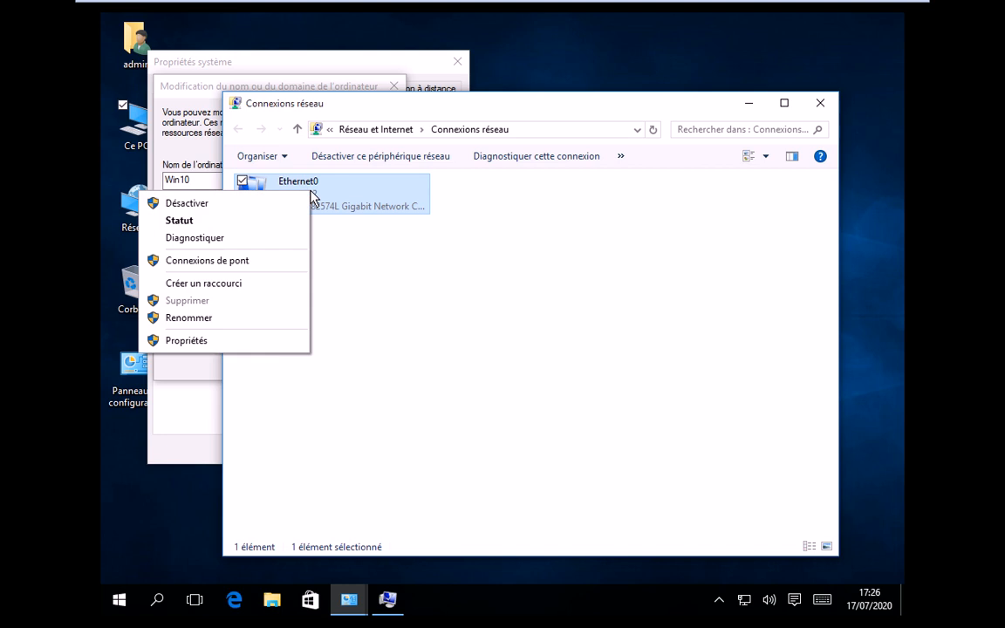
click(257, 345)
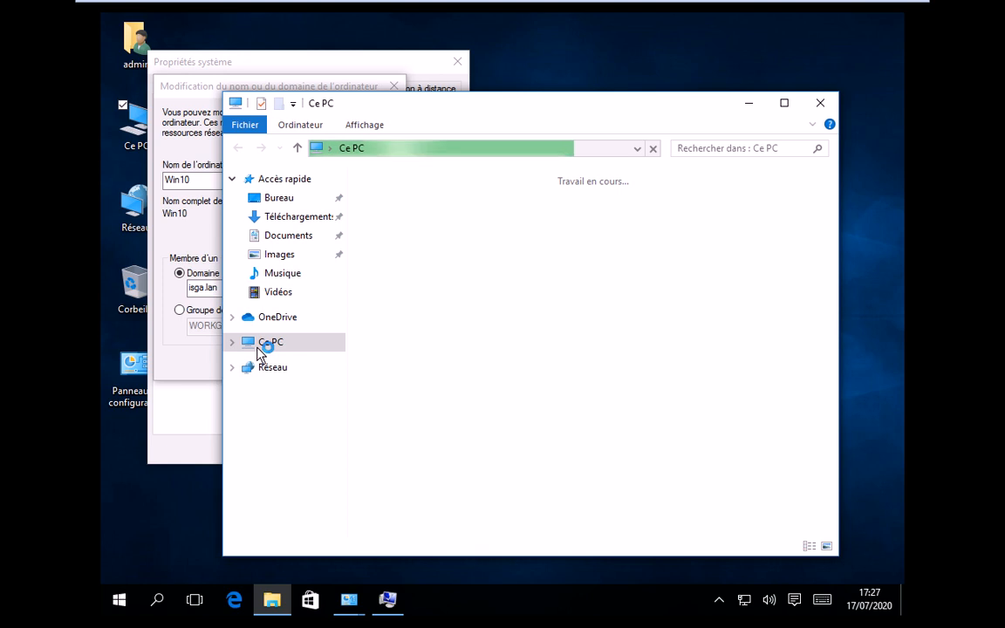
- Show Ce PC, then return to System Properties and submit the Win10 join to isga.lan
click(260, 353)
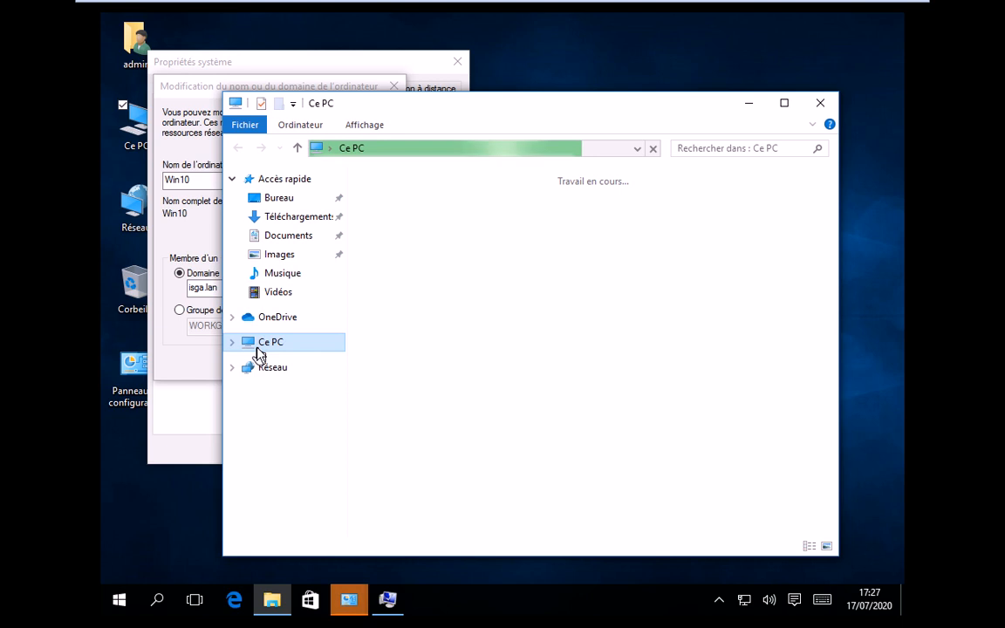
click(342, 594)
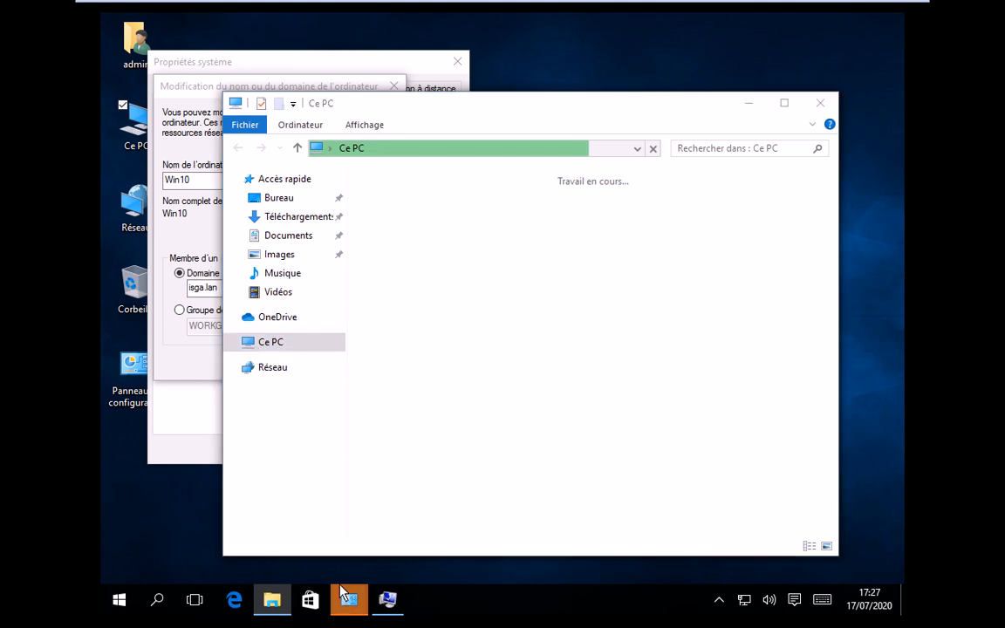
click(515, 374)
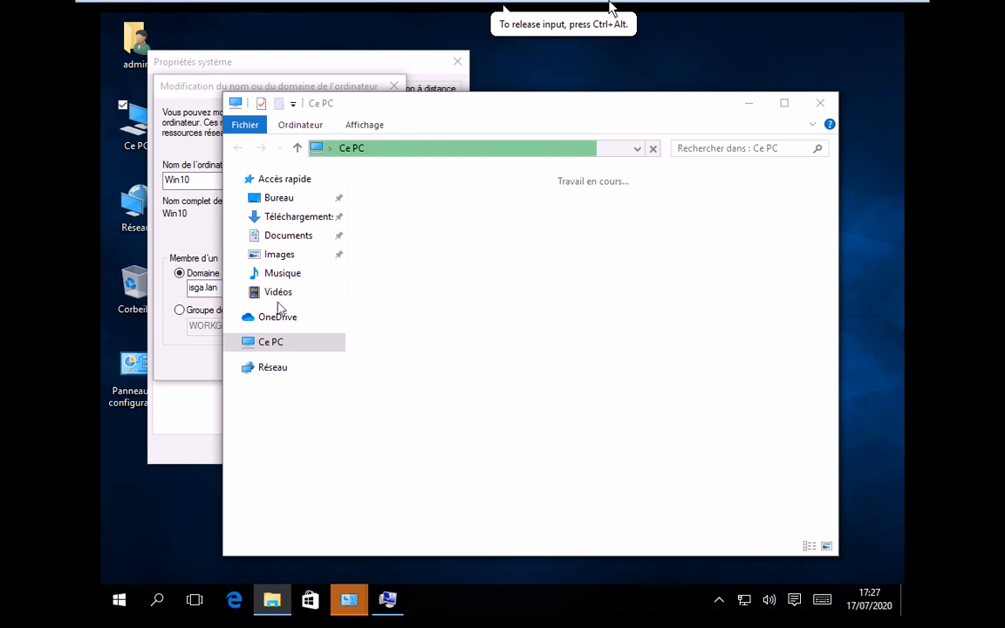
mouse_move(576, 7)
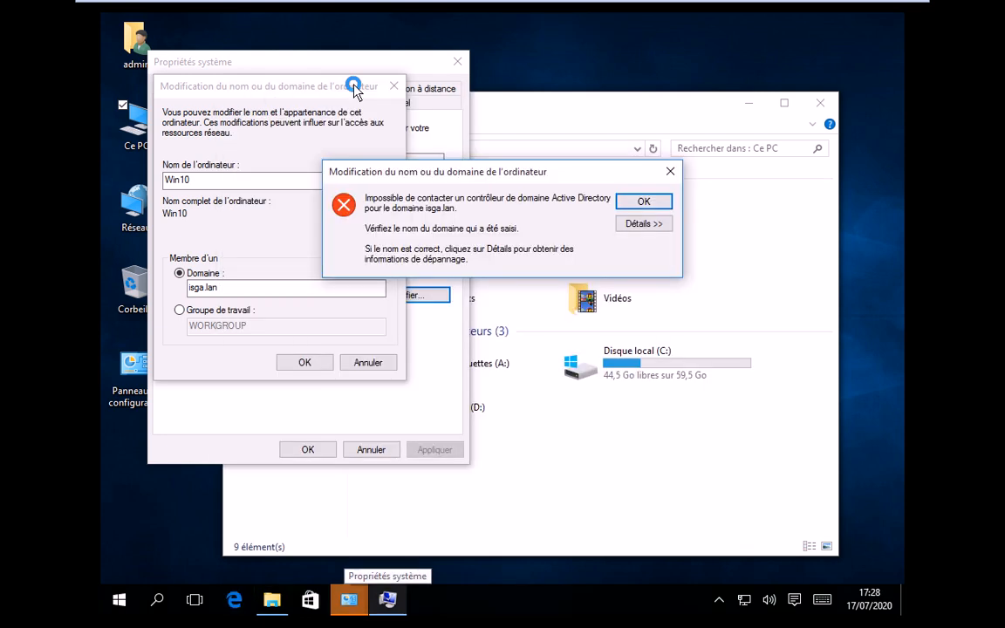
- Dismiss the domain controller error and open Ethernet0's TCP/IPv4 settings
click(653, 204)
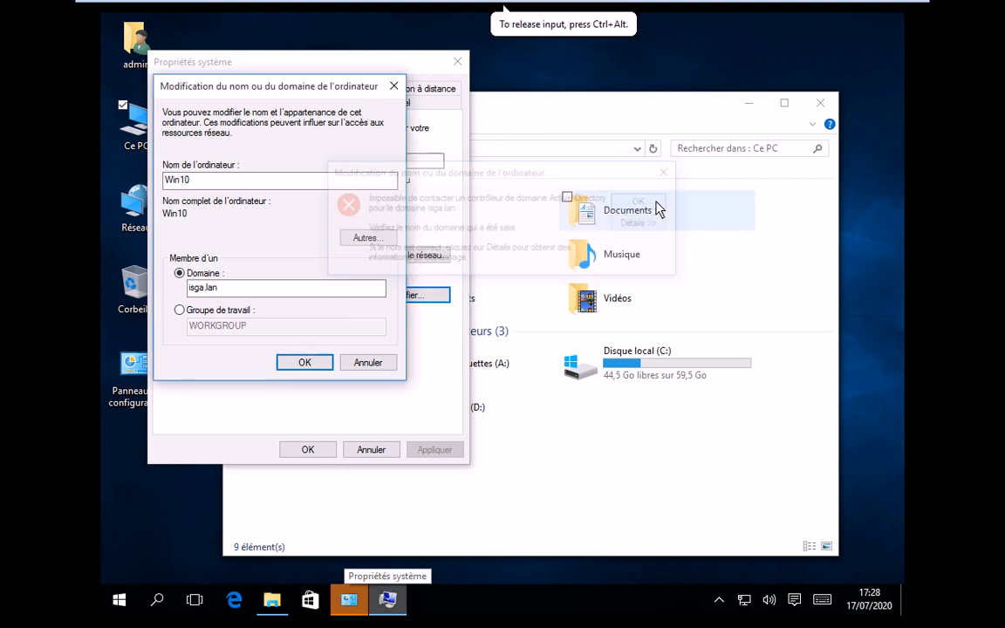
click(364, 583)
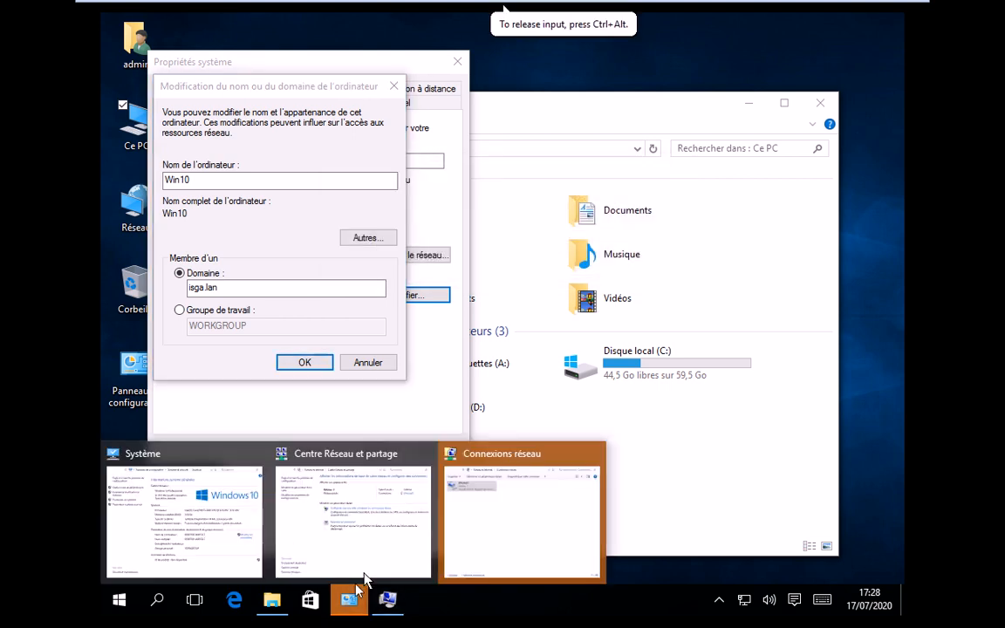
click(462, 514)
click(389, 337)
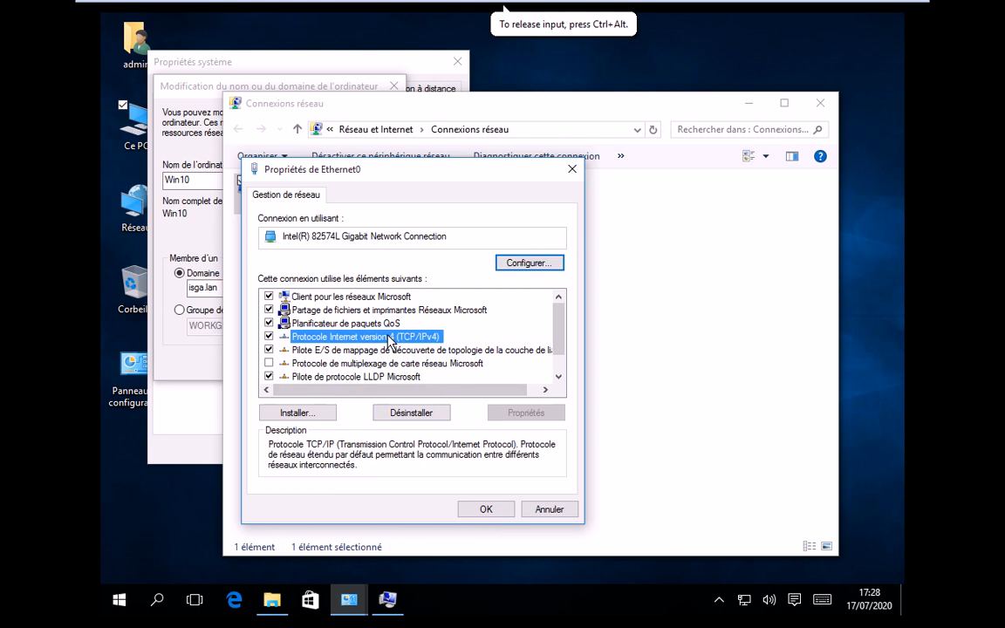
double_click(390, 338)
- Set static IP 192.168.10.24, mask 255.255.255.0 and preferred DNS 192.168.10.250
click(402, 342)
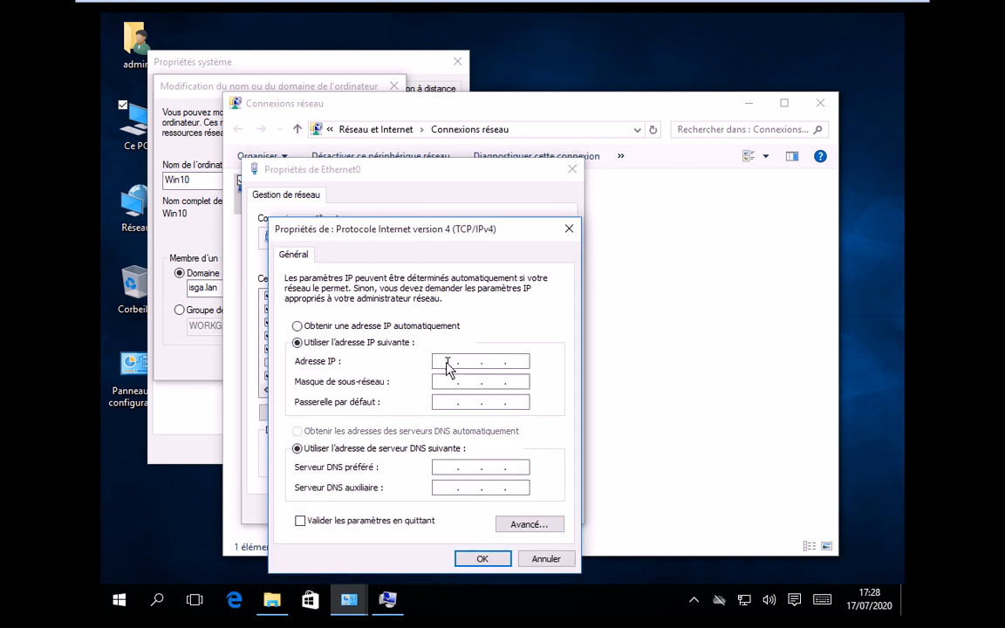
text(192 . 168 . 10 . 24)
key(Tab)
key(Tab)
key(Tab)
key(Tab)
text(192 . 168 . 10 . )
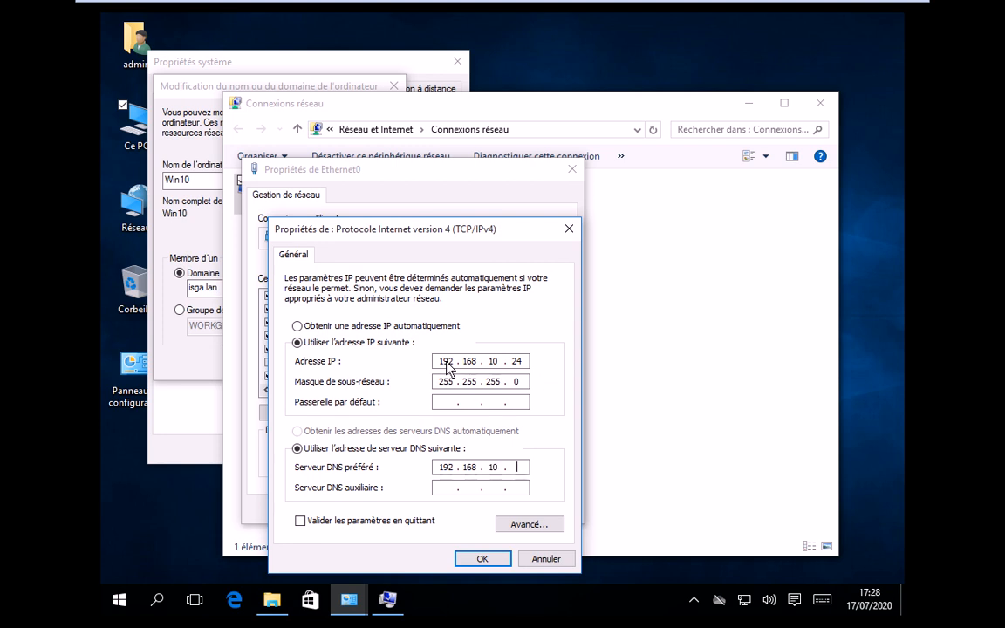
text(250)
key(Return)
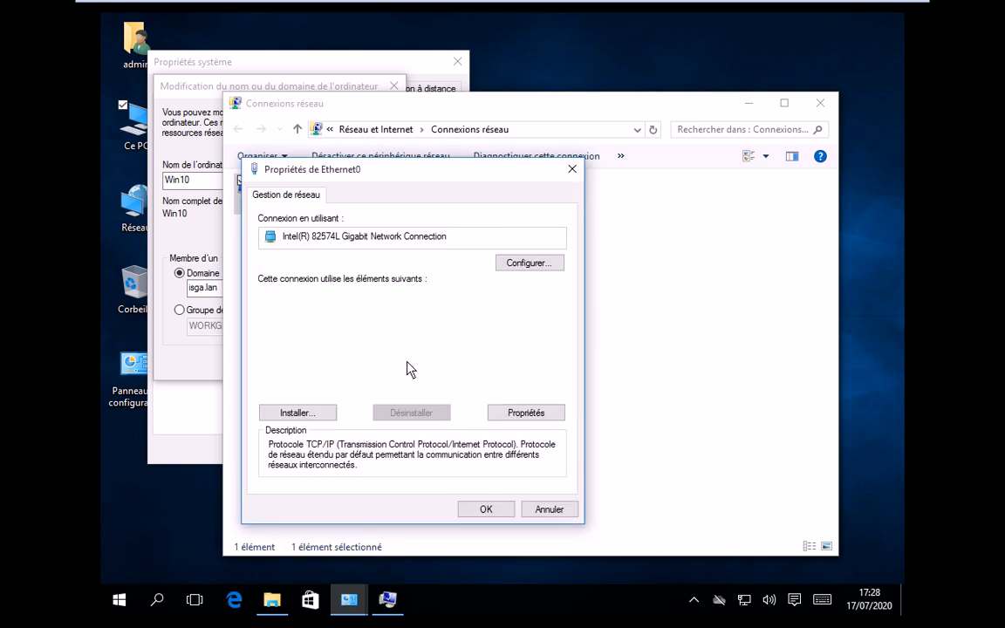
- Close Ethernet0 properties and switch the Windows 10 x64 VM's network adapter to Host-only
click(482, 512)
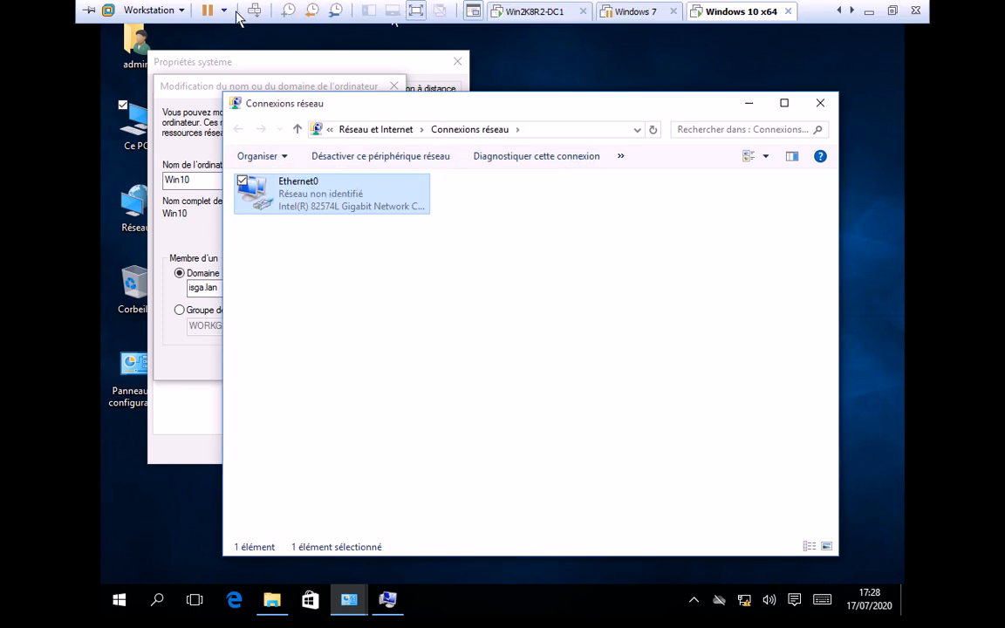
right_click(737, 14)
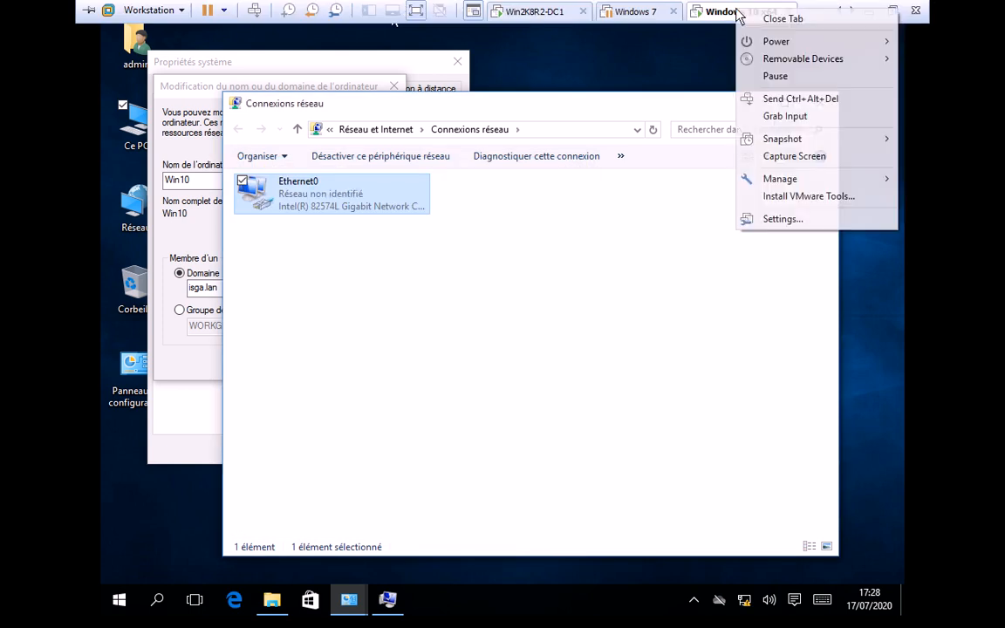
click(782, 219)
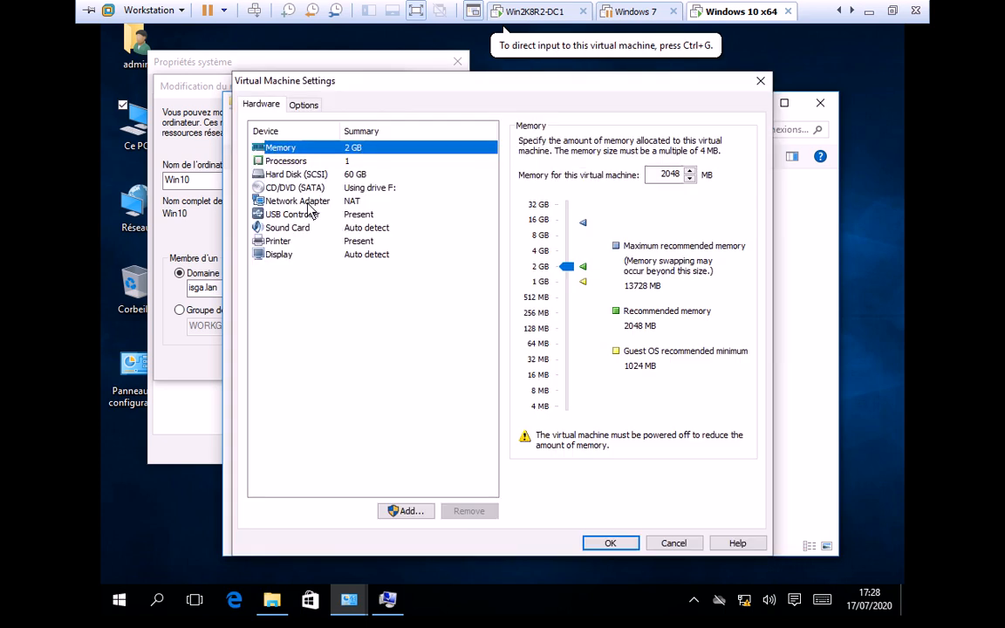
key(Down)
key(Down)
key(Down)
key(Down)
click(526, 252)
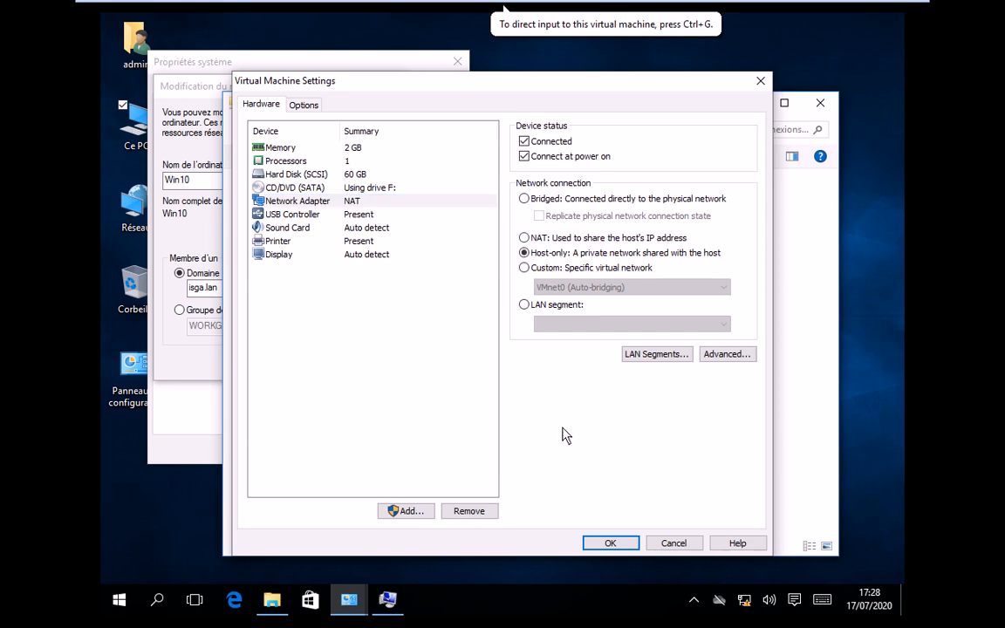
click(610, 542)
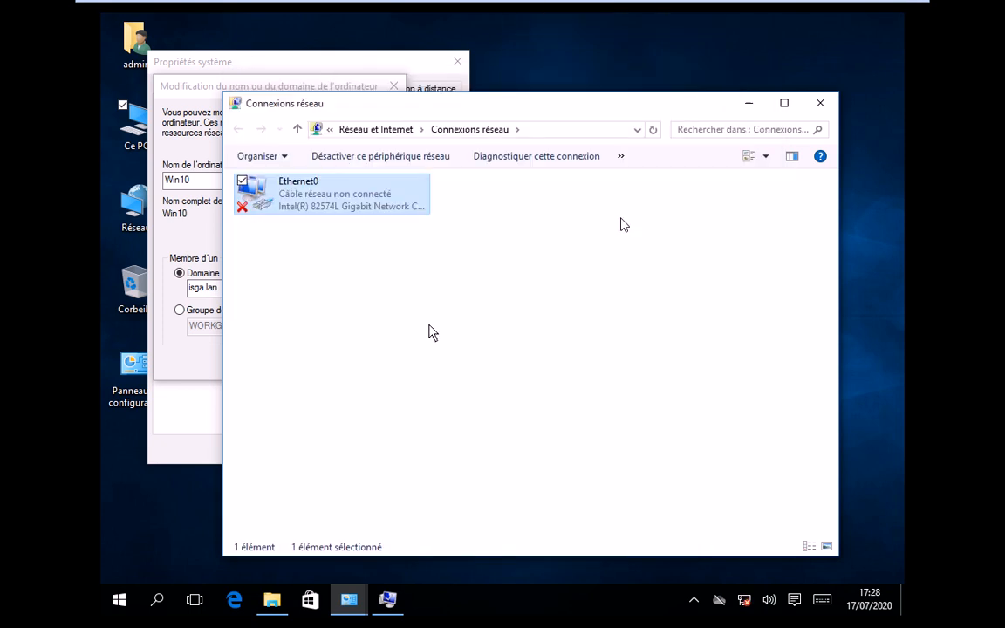
- Retry joining isga.lan from the name/domain dialog and dismiss the unreachable controller errors
click(276, 85)
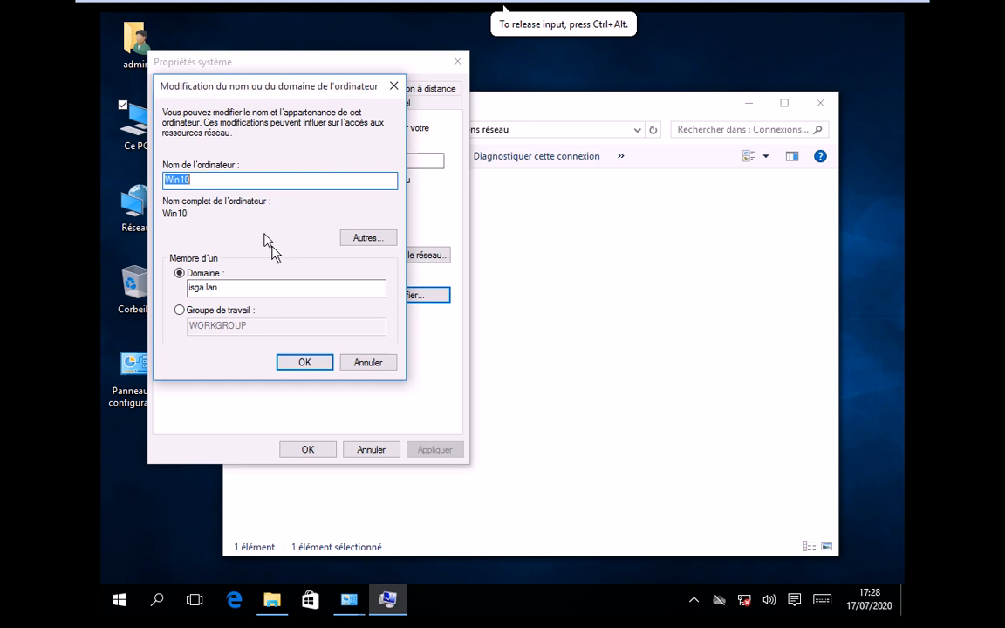
click(305, 362)
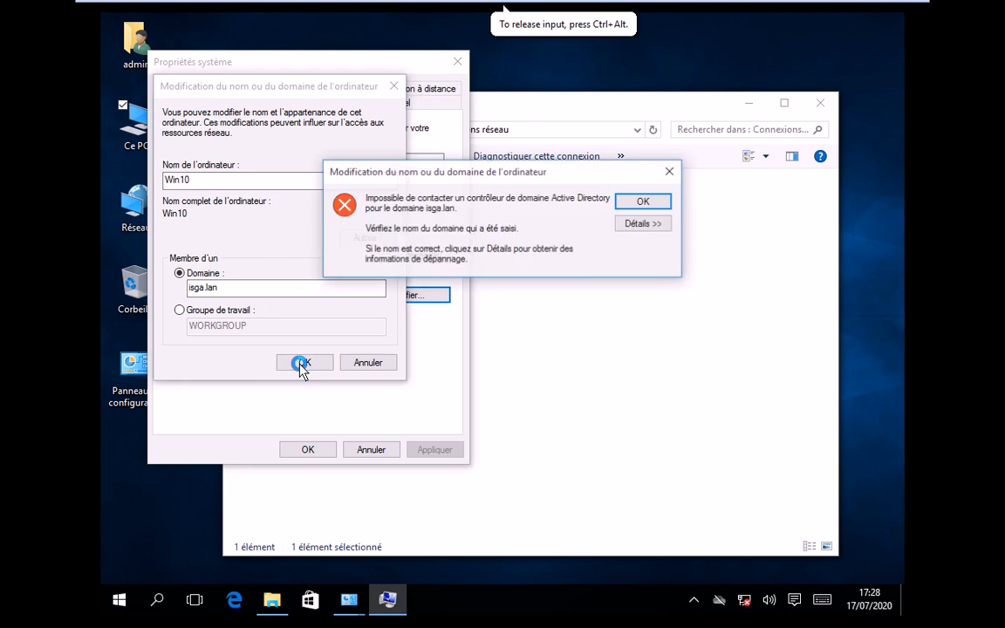
click(643, 203)
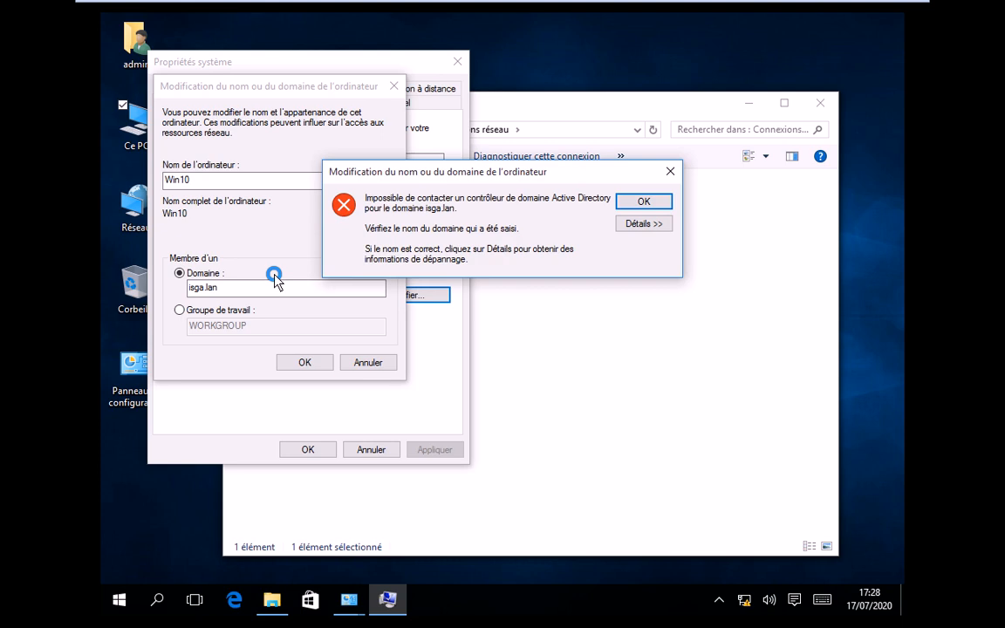
key(Return)
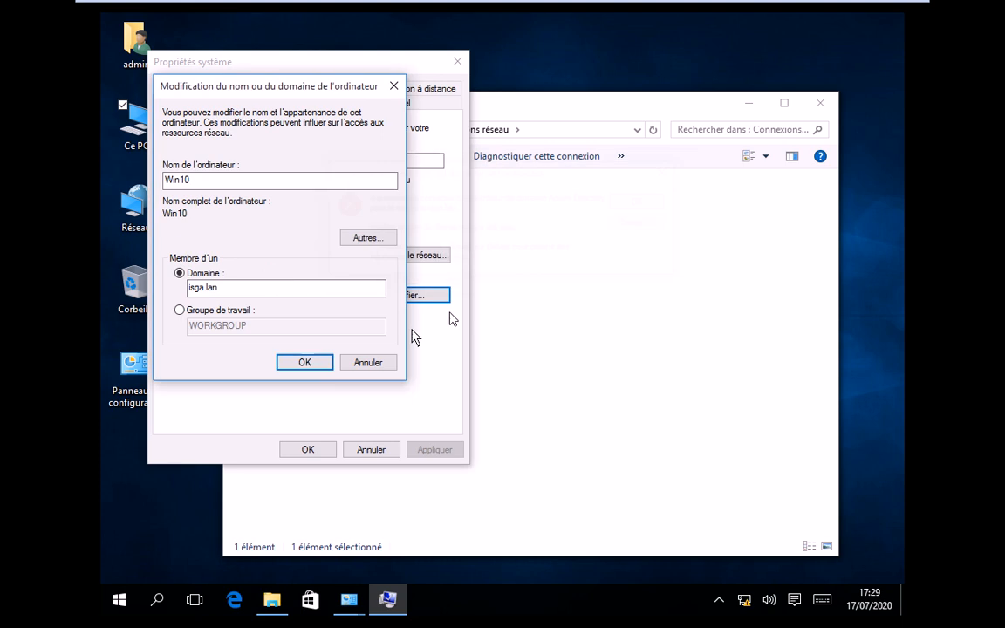
click(303, 364)
- Try browsing to \\192.168.10.2 from Run and dismiss the resulting error
key(super+r)
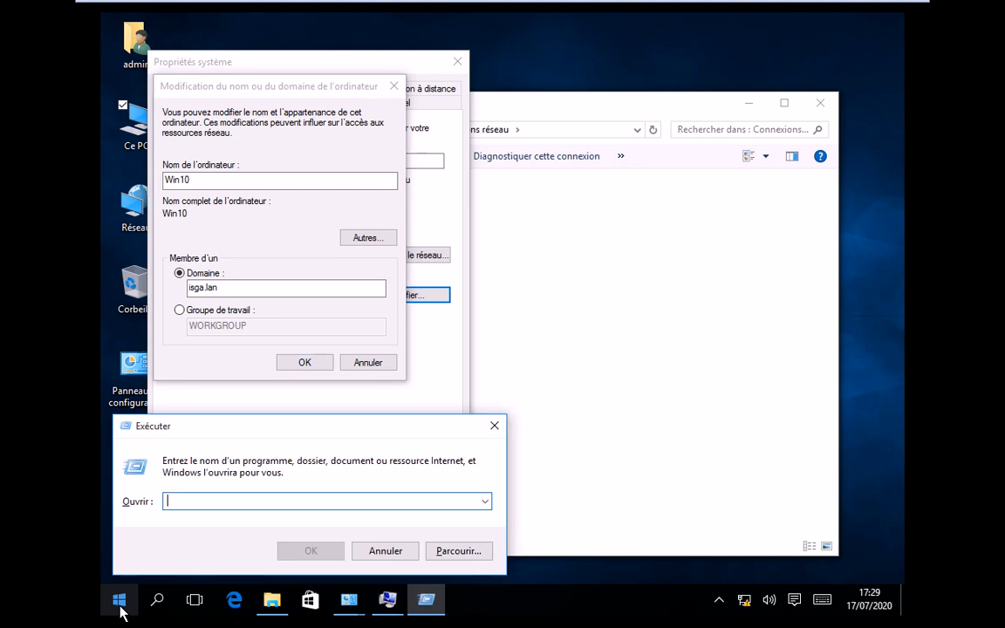
text(\\1)
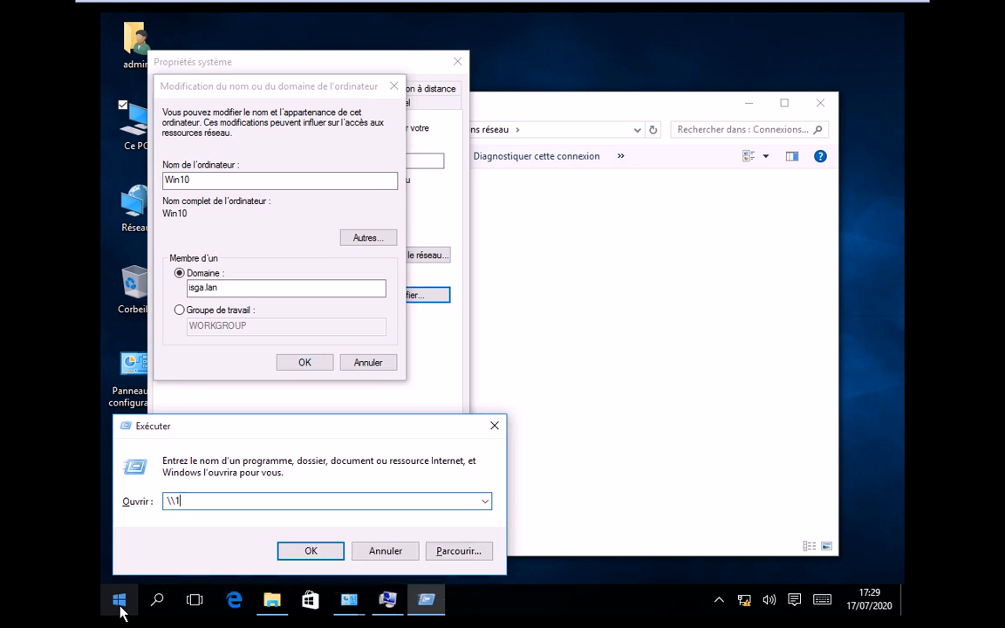
text(92.168.10.2)
key(Return)
click(208, 131)
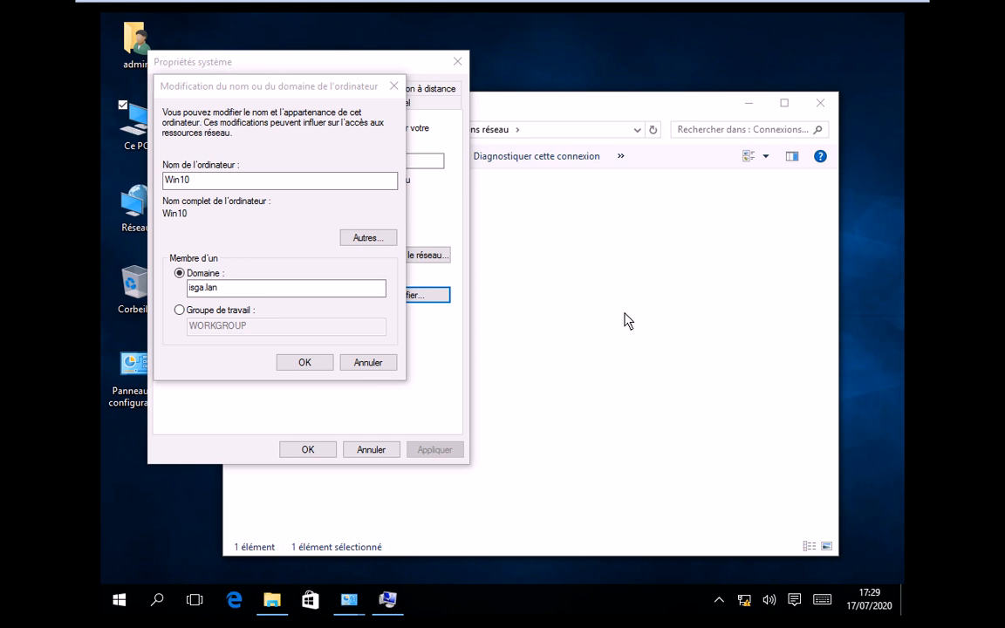
key(Return)
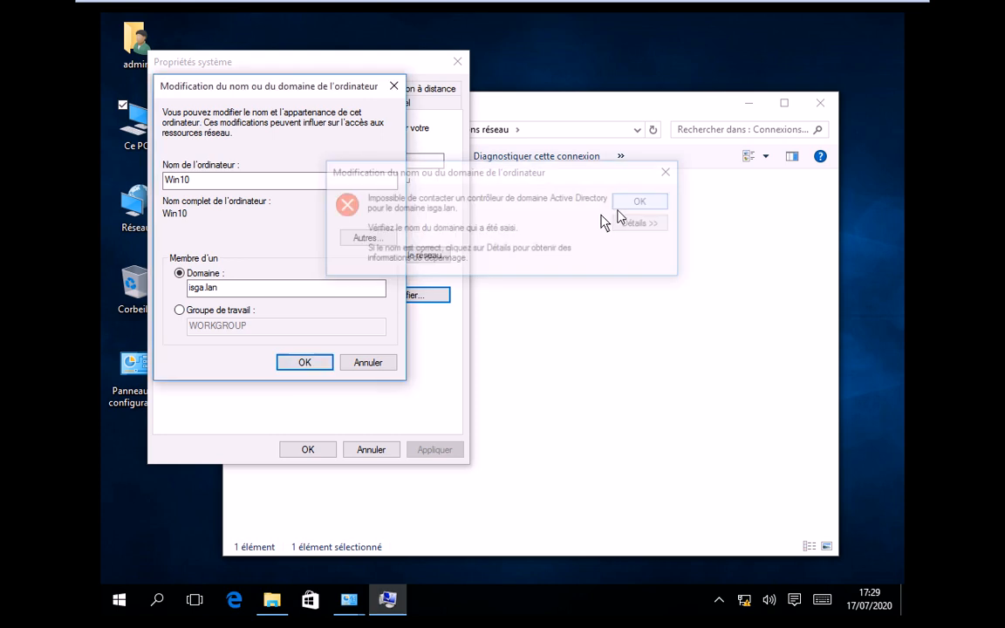
- Cancel the name/domain changes, reopen Ethernet0 properties and turn off IPv6
click(368, 363)
click(371, 449)
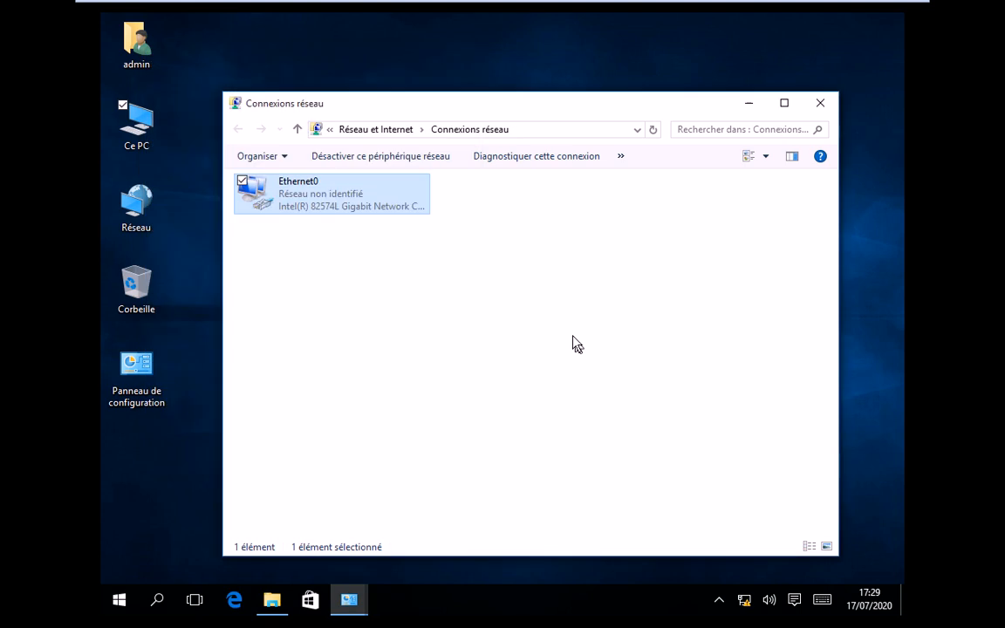
right_click(311, 203)
click(261, 346)
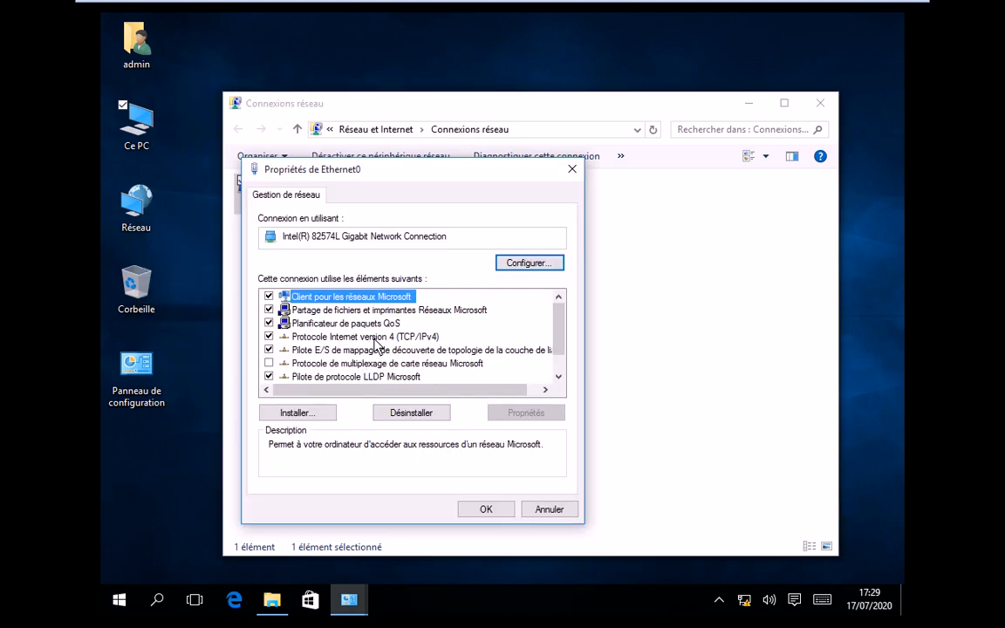
scroll(380, 349, down, 1)
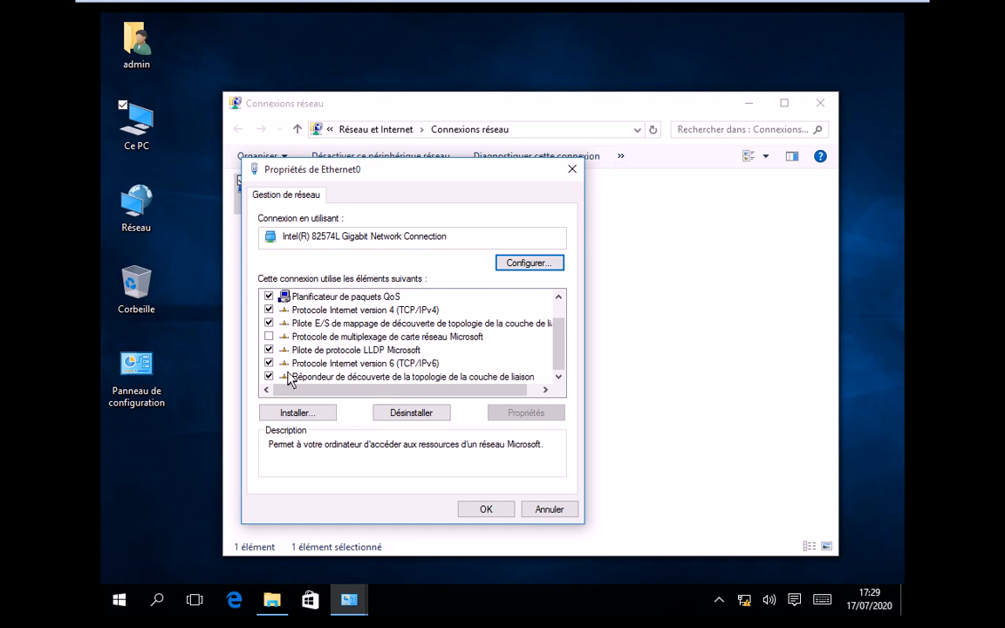
click(269, 363)
- Review the IPv4 settings (192.168.10.24, DNS 192.168.10.250) and close the Ethernet0 properties
scroll(328, 352, up, 1)
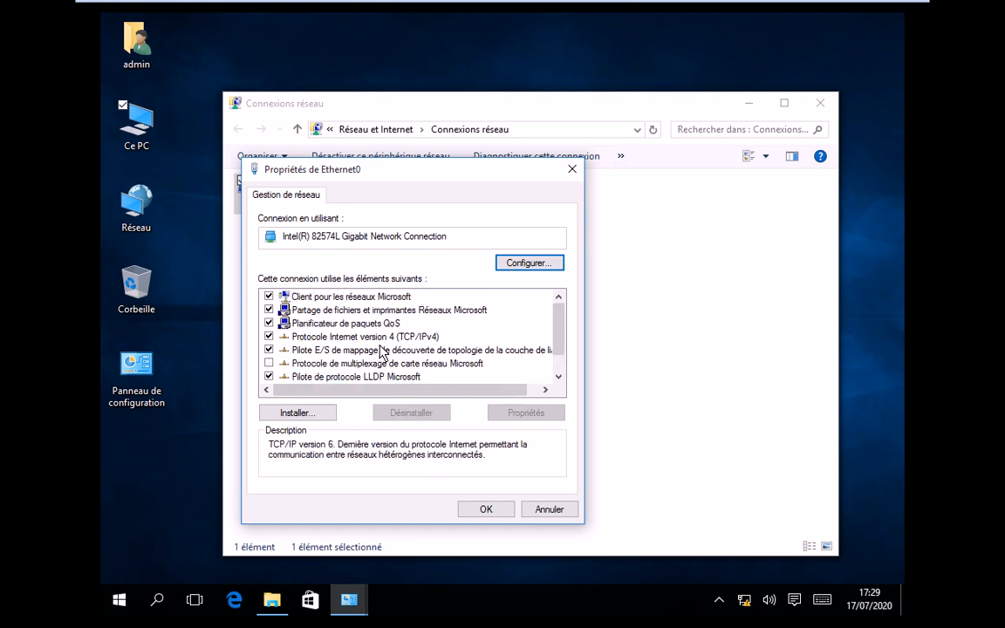
double_click(366, 334)
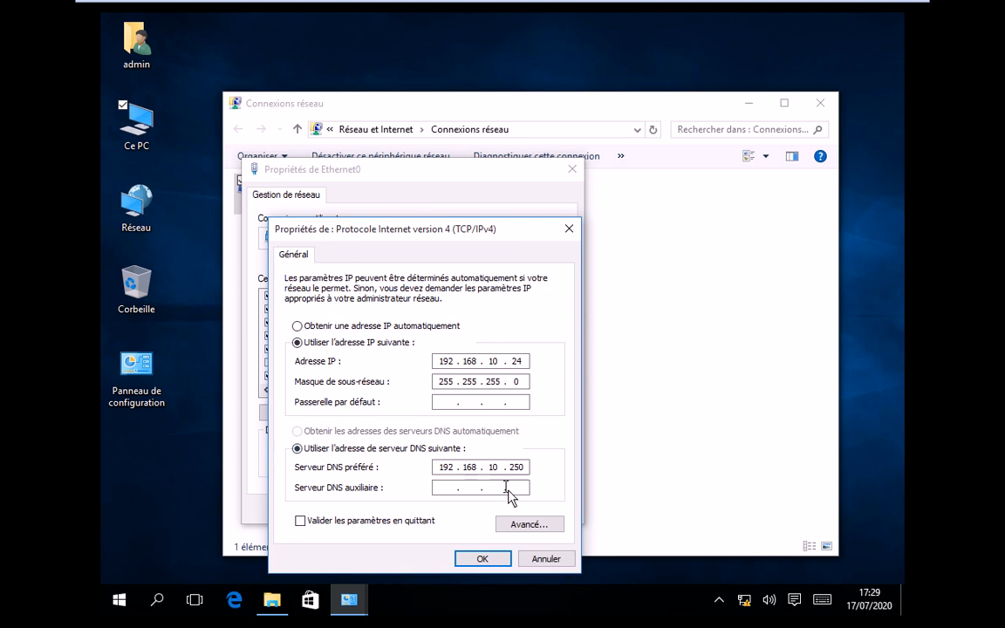
click(493, 556)
click(467, 510)
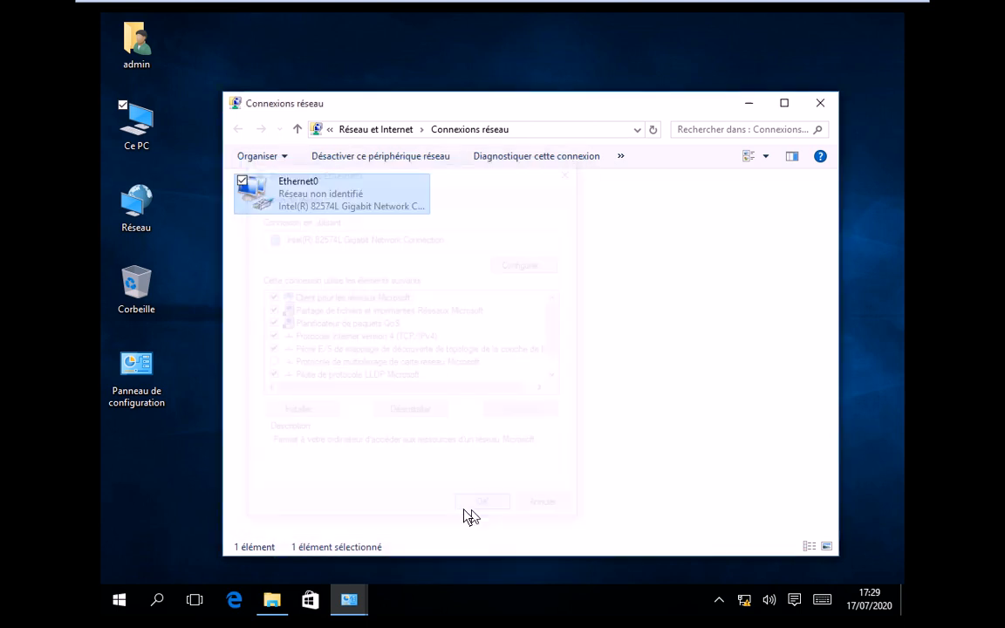
click(367, 421)
- Try opening \\192.168.10.2 again from the Run prompt
key(super+r)
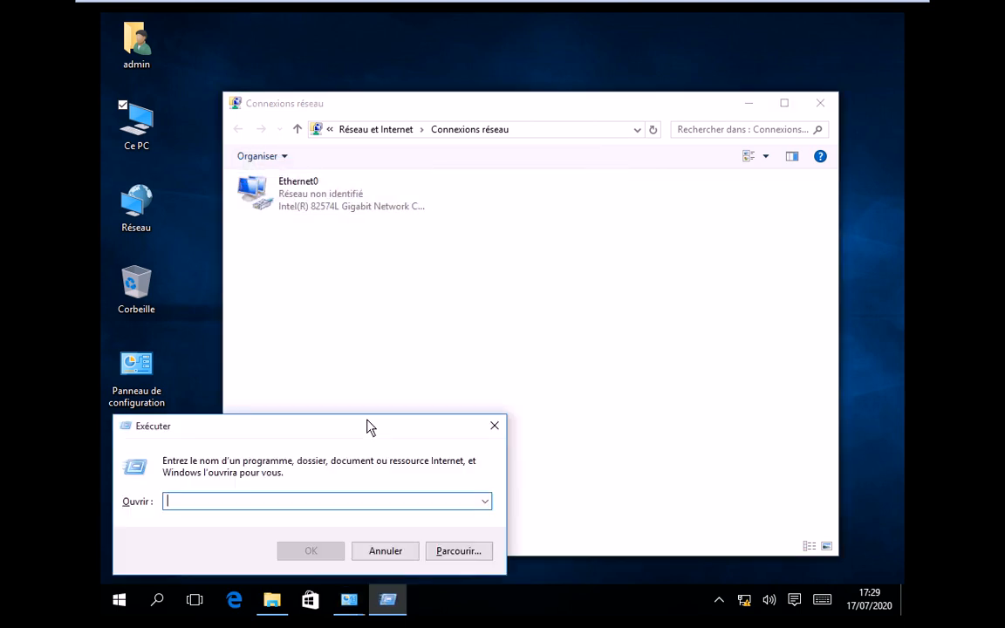
text(\\1)
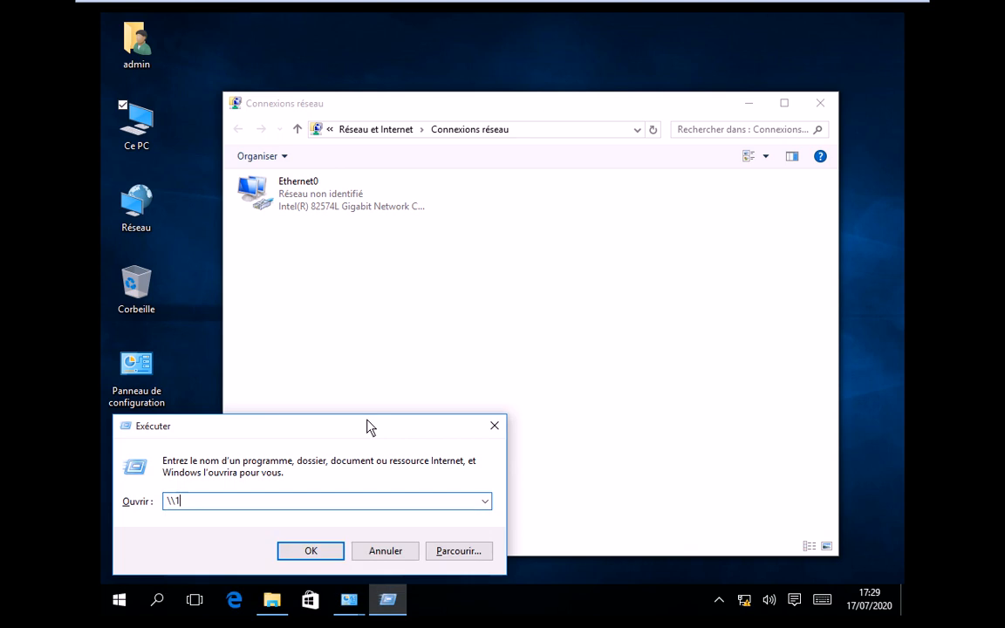
text(92.168.10.2)
key(Return)
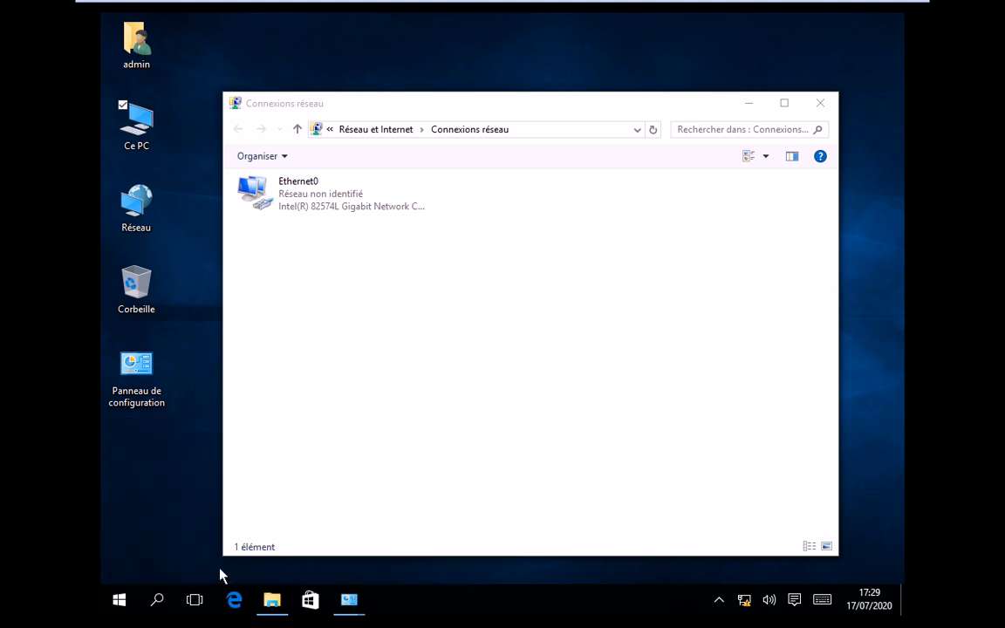
- Open a command prompt and ping 192.168.10.250
key(super+r)
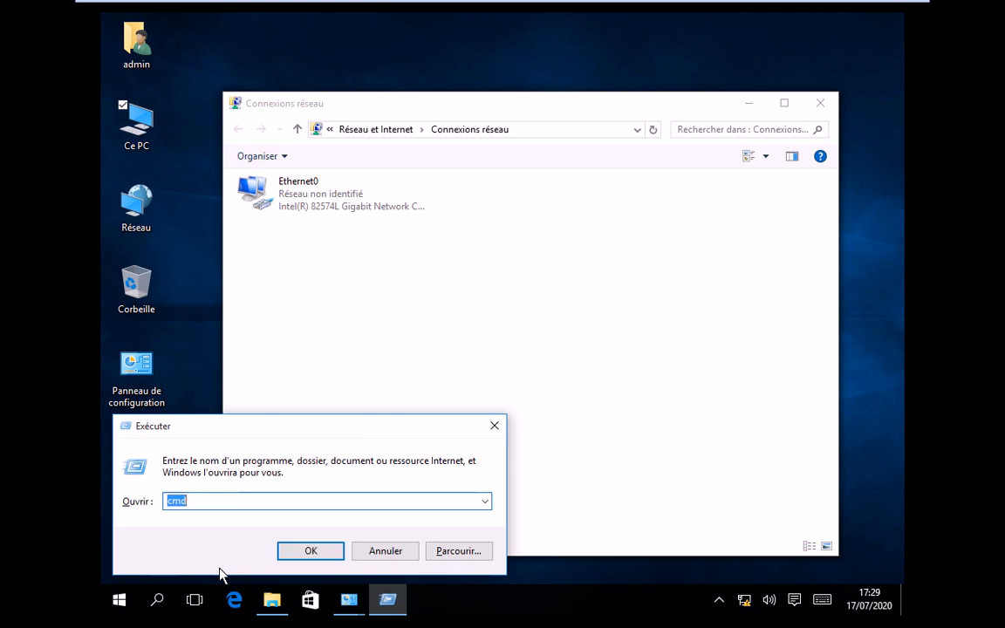
key(Return)
text(ping )
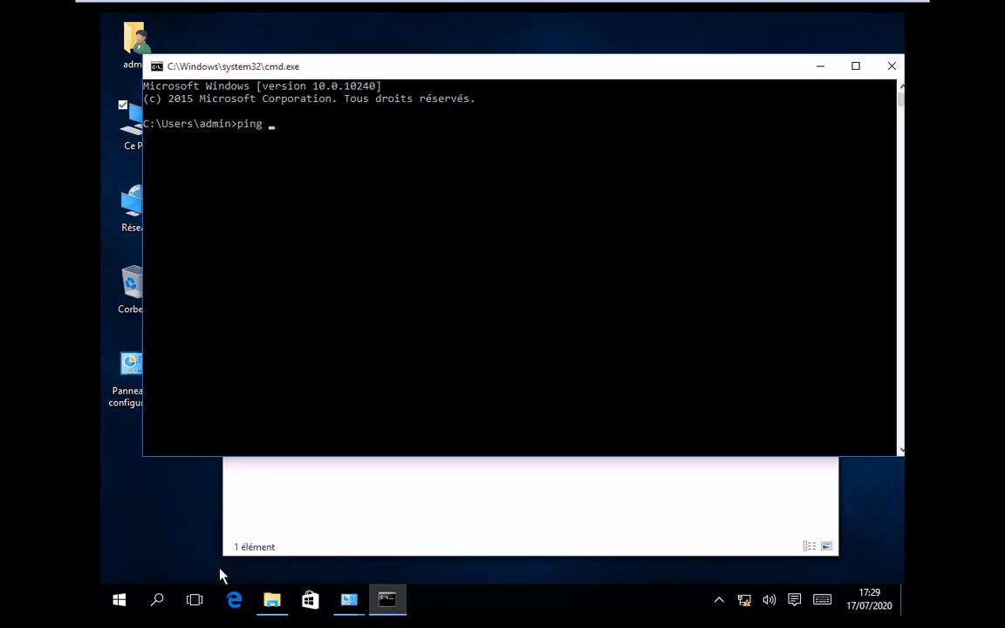
text(192.168.10.250)
key(Return)
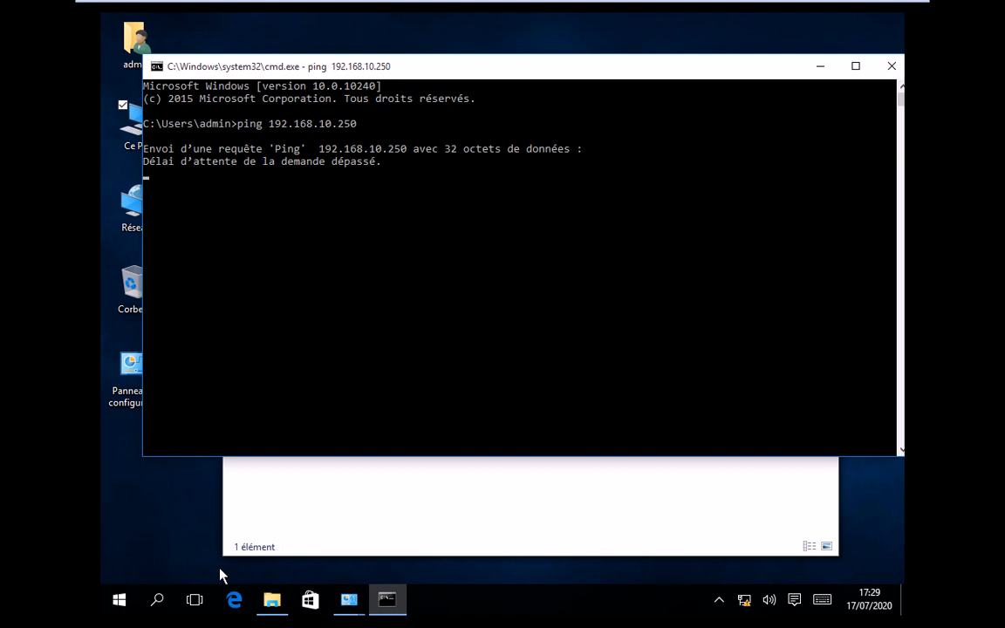
- Check the Win2K8R2-DC1 VM's network settings and close them unchanged
click(429, 508)
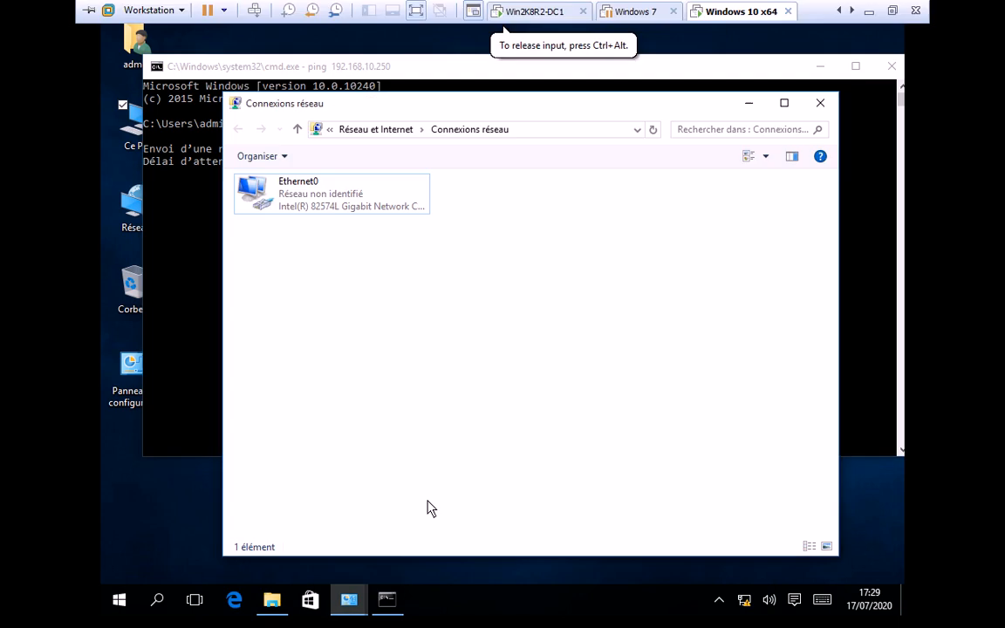
mouse_move(384, 7)
click(536, 12)
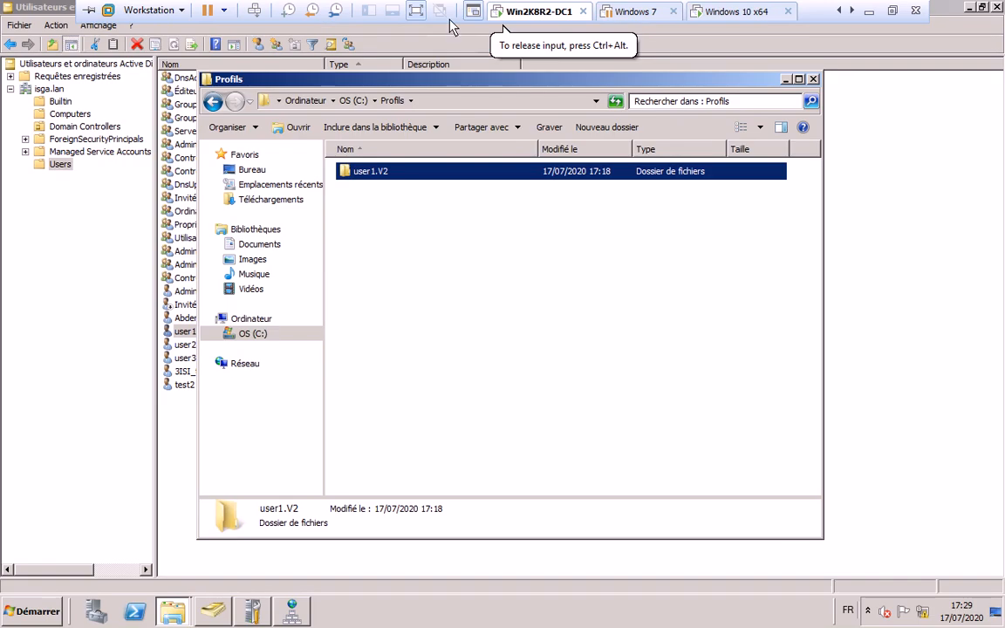
right_click(545, 12)
click(586, 226)
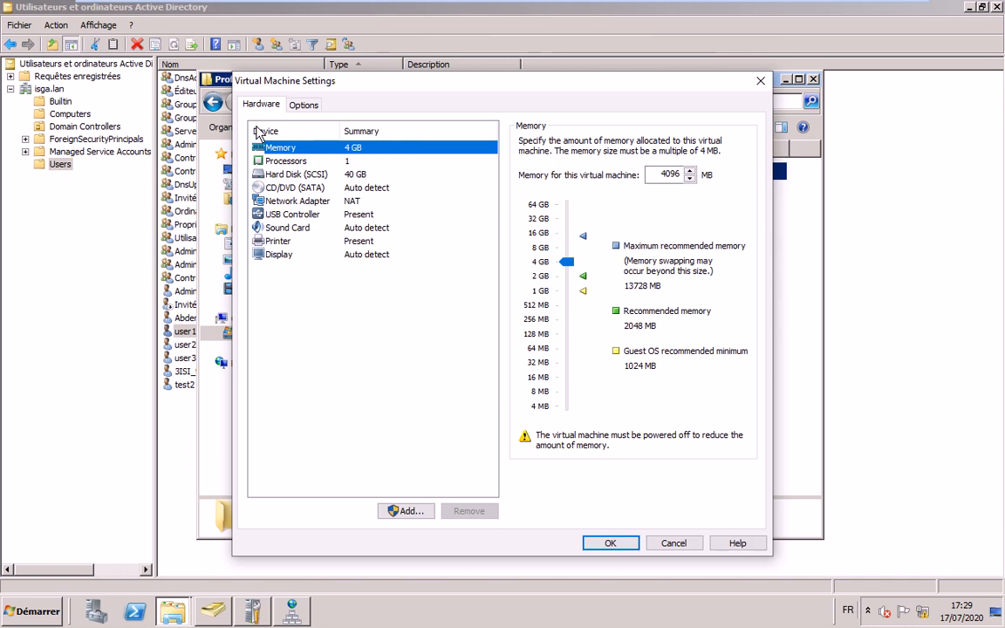
click(760, 85)
- Set the Windows 10 x64 VM's network adapter to NAT and save
click(726, 13)
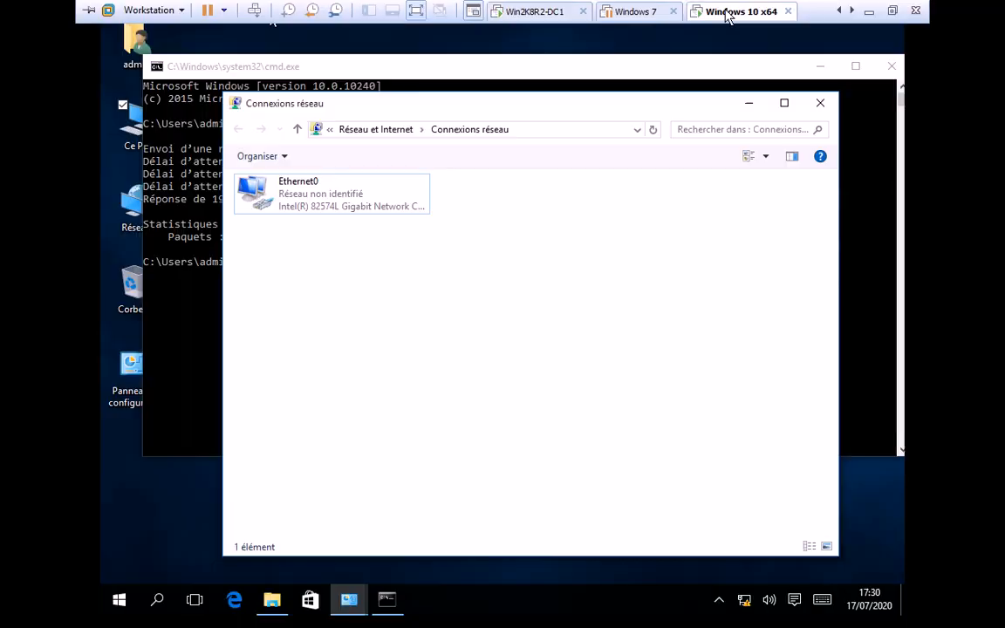
right_click(733, 214)
click(438, 297)
click(344, 213)
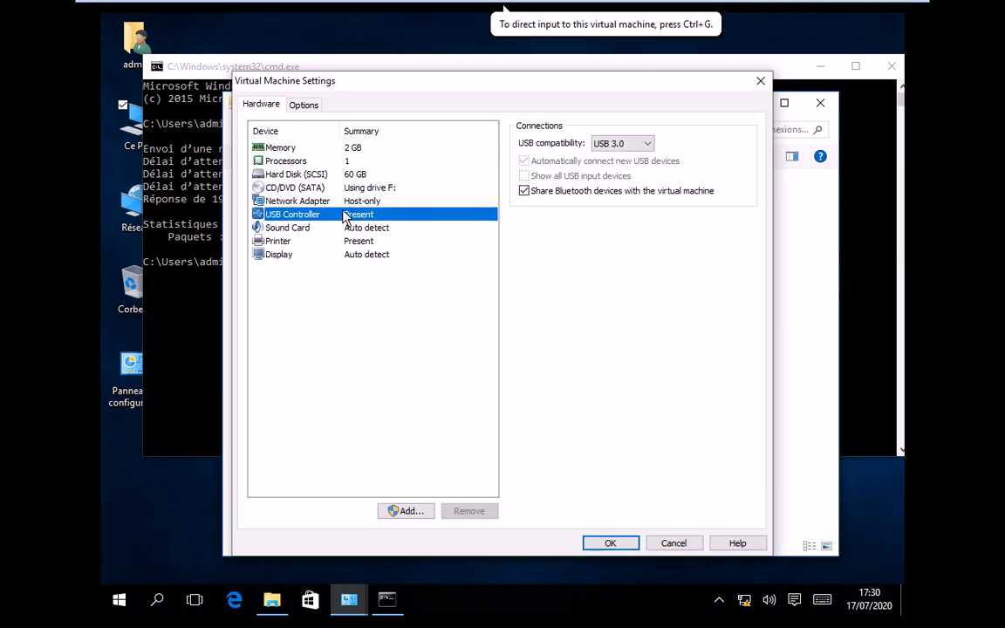
key(Up)
click(524, 237)
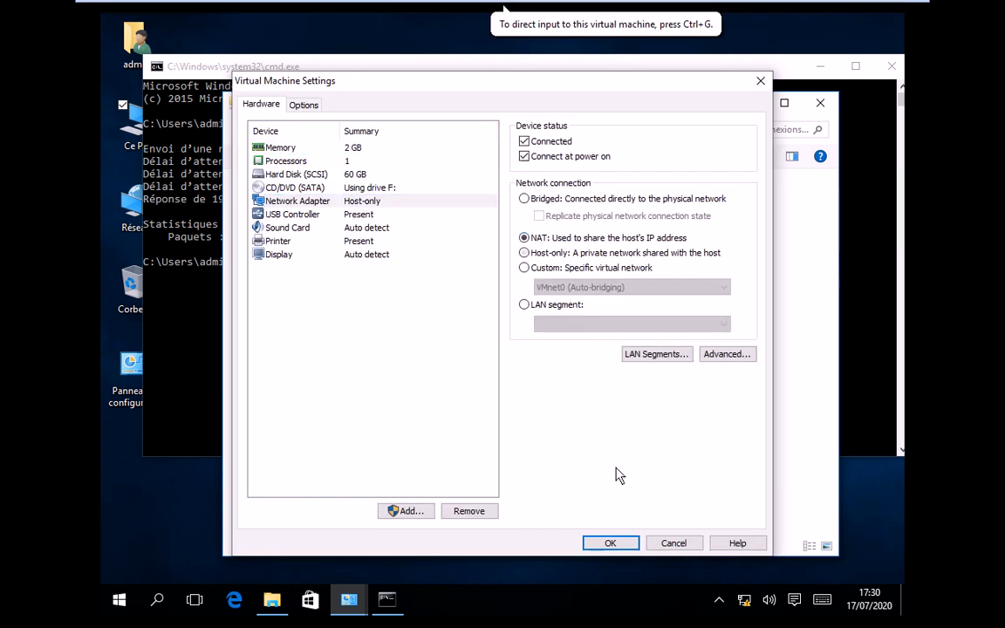
key(Return)
- Close Network Connections and rerun the ping to 192.168.10.250 in the guest
click(621, 376)
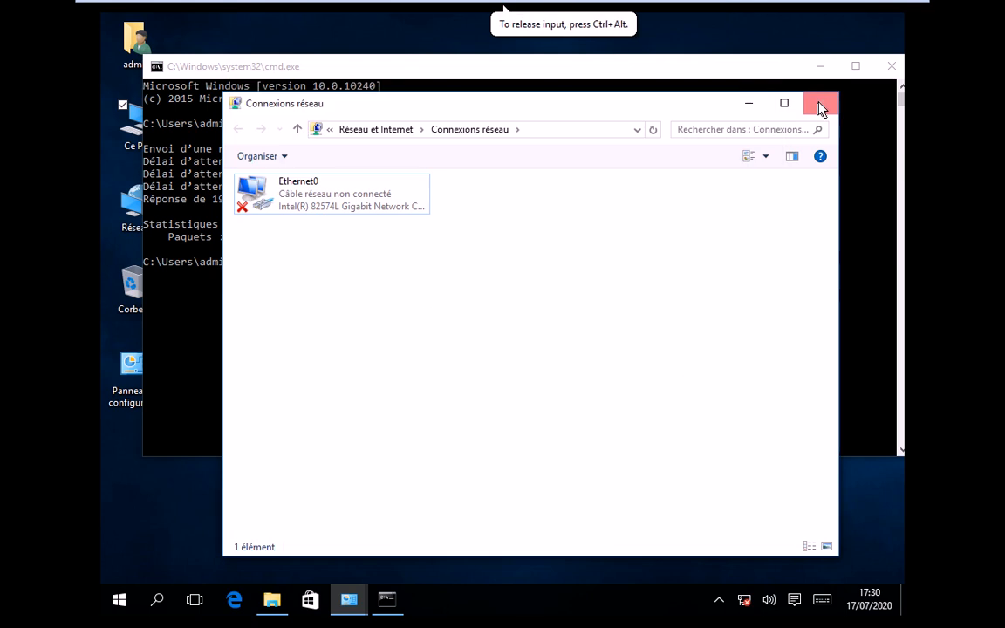
click(820, 107)
click(297, 314)
key(Up)
key(Return)
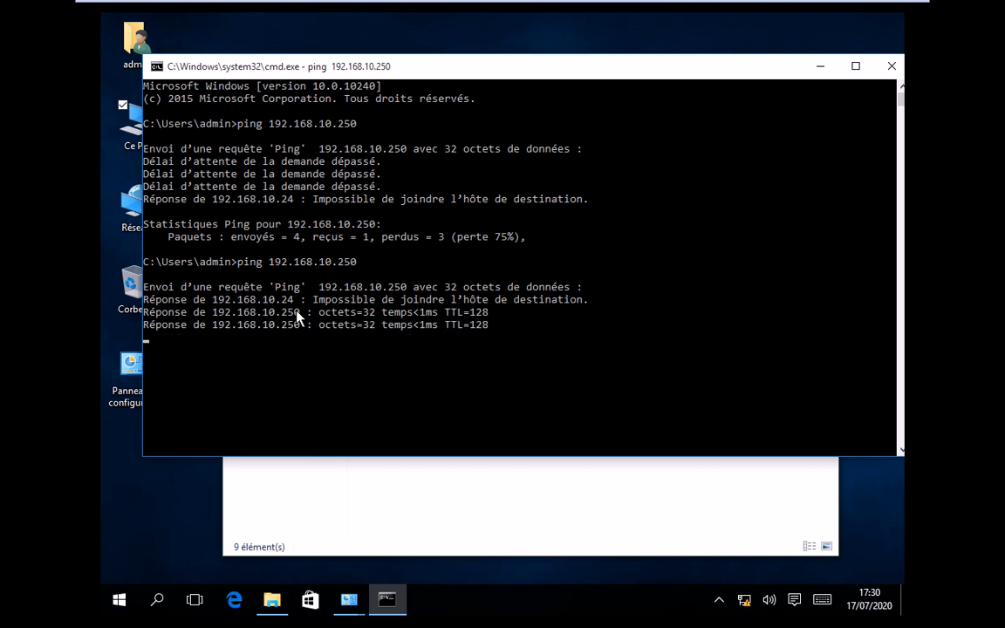
- From Ce PC's properties, open the computer name and domain change dialog
click(423, 482)
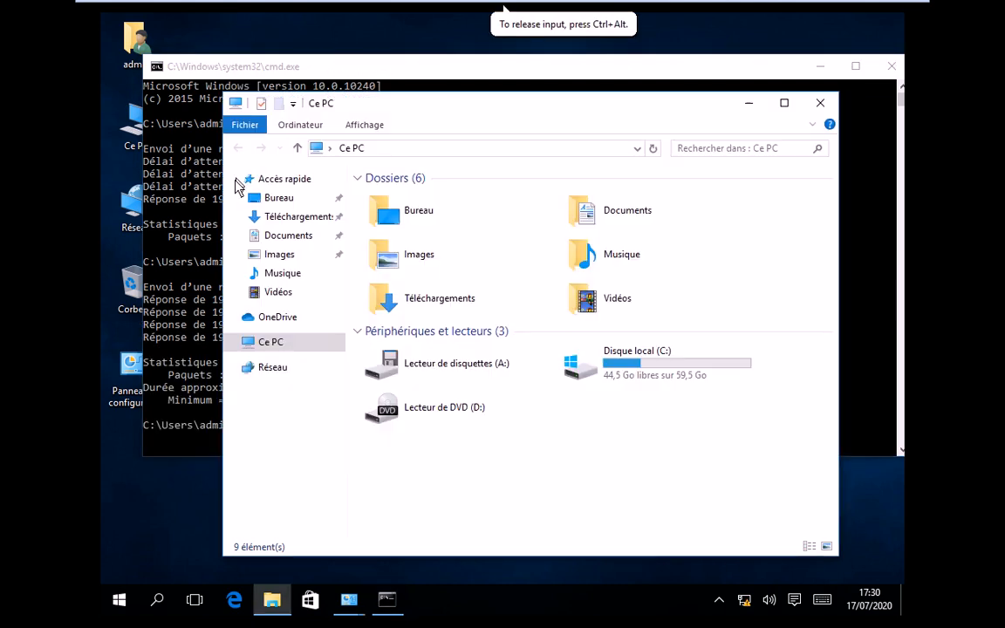
click(178, 157)
right_click(137, 128)
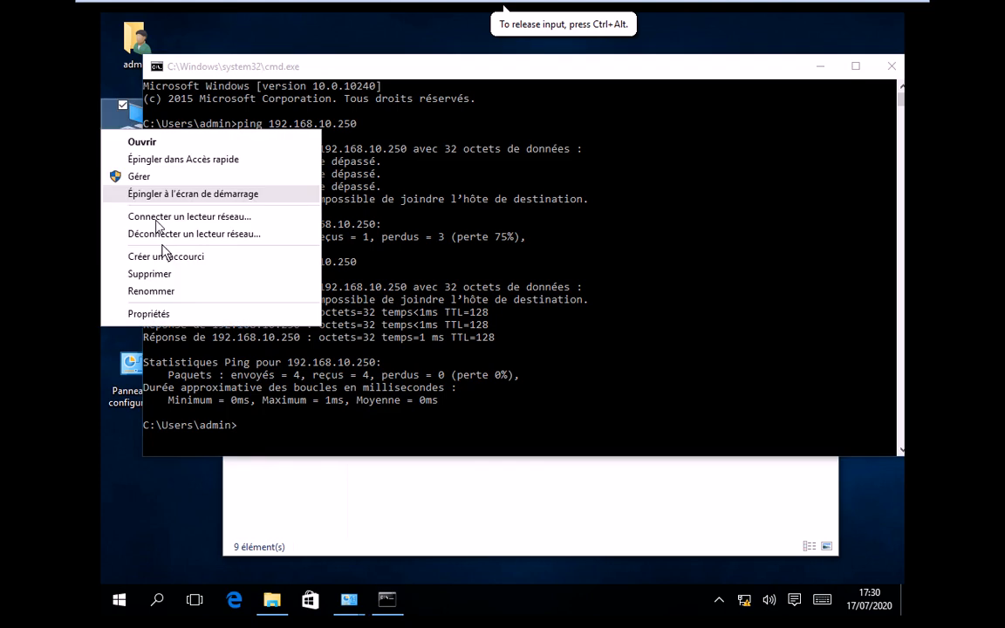
click(178, 314)
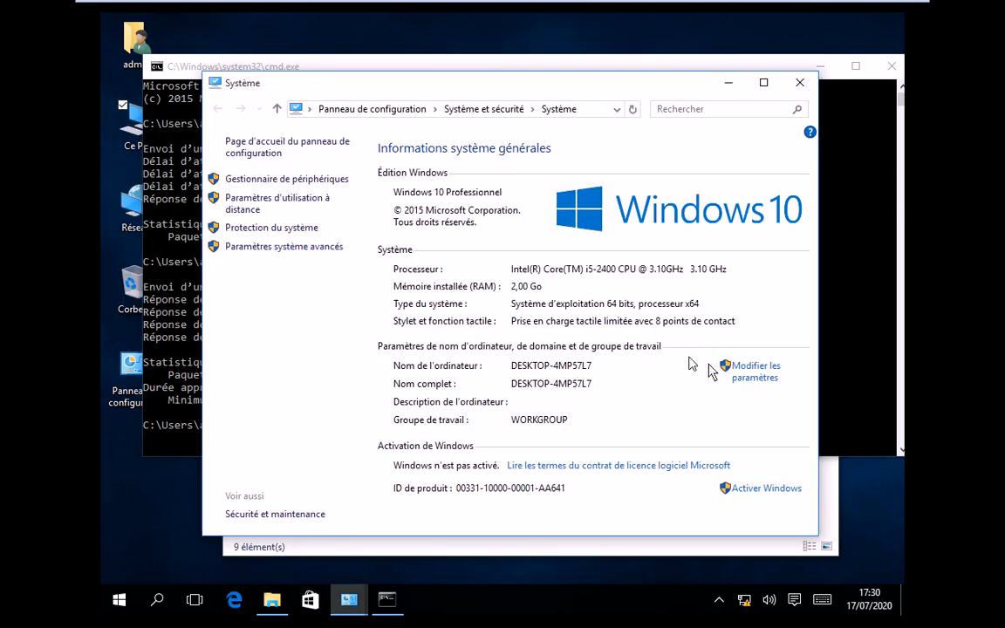
click(762, 372)
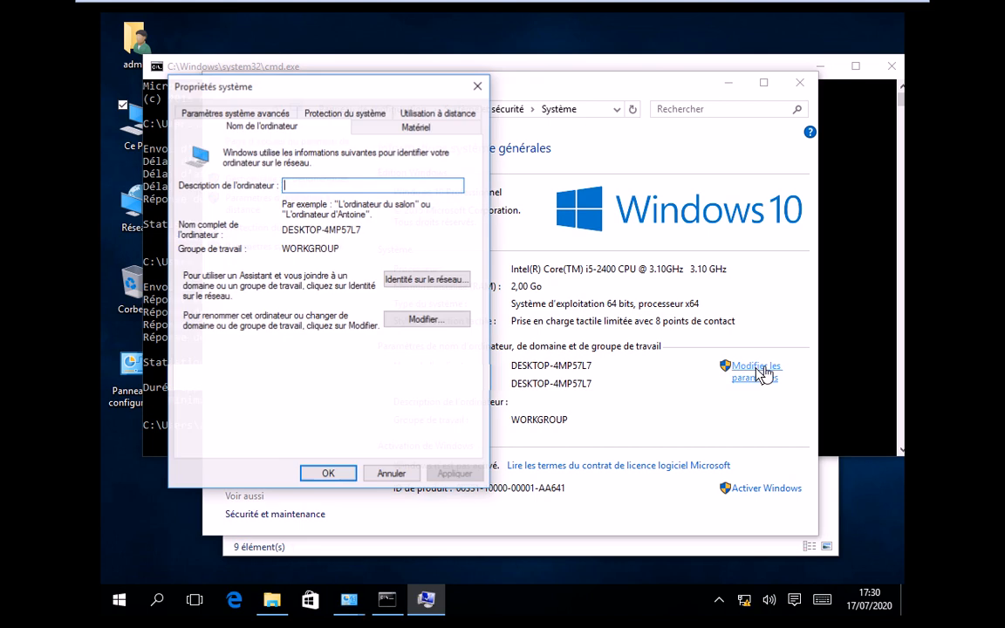
click(436, 321)
- Rename the PC to Win10, set domain isga.lan, and enter the domain account's username and password
text(W)
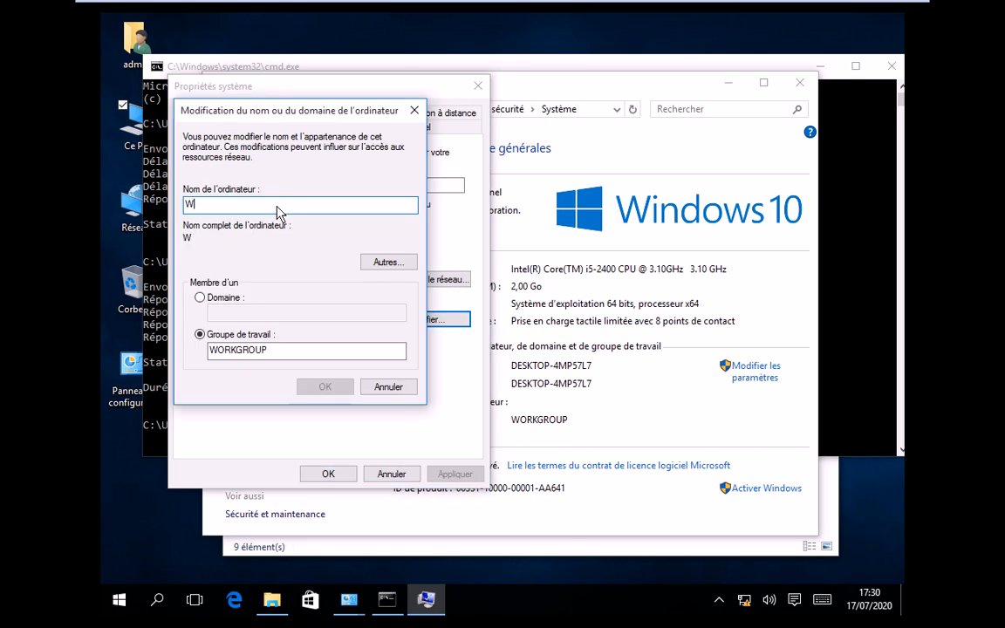
text(in10)
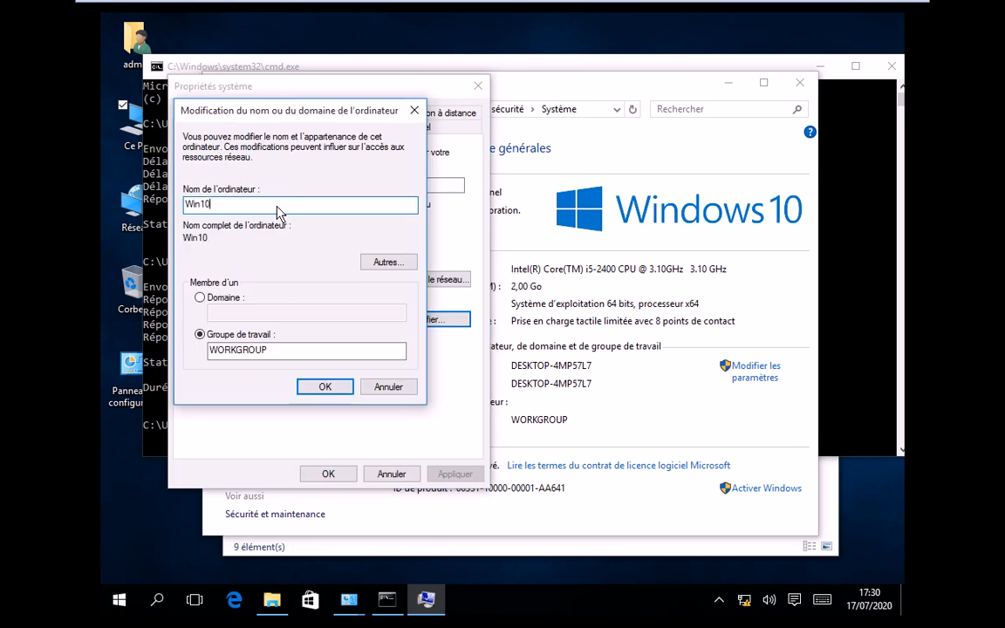
click(241, 299)
click(234, 314)
text(isga)
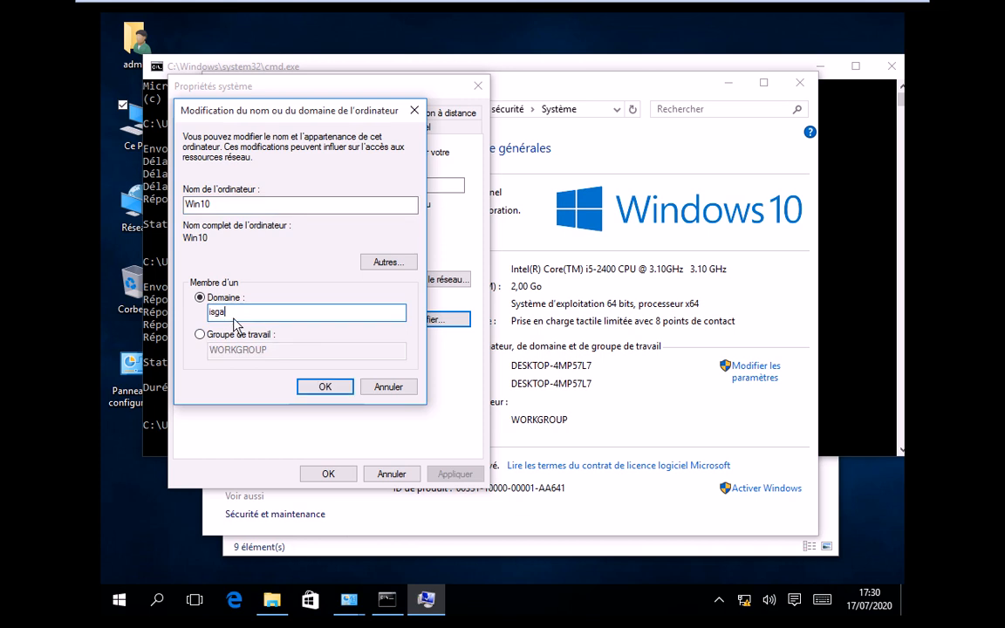
text(.lo)
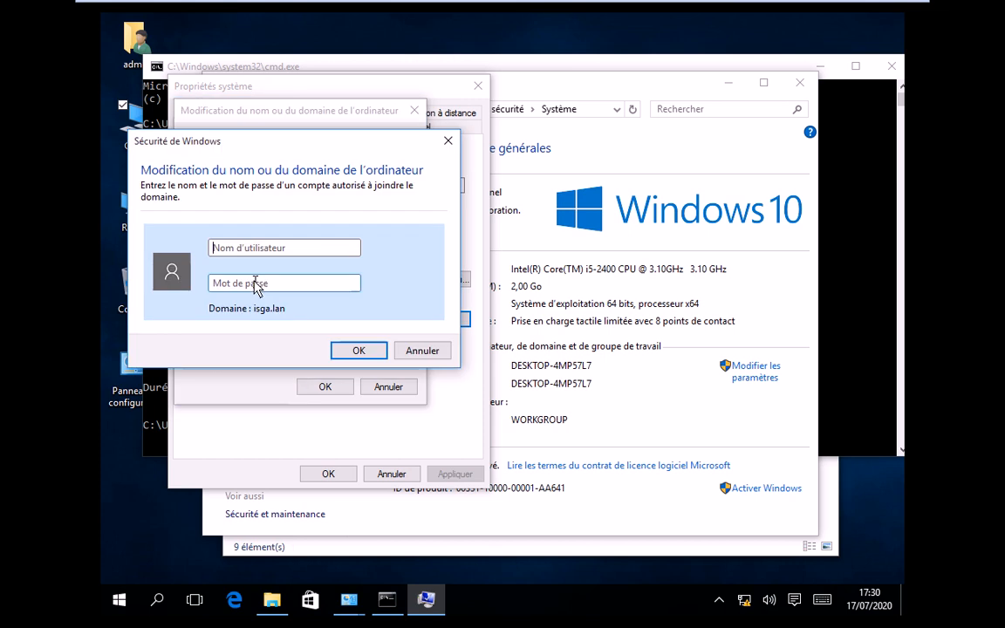
text(user1)
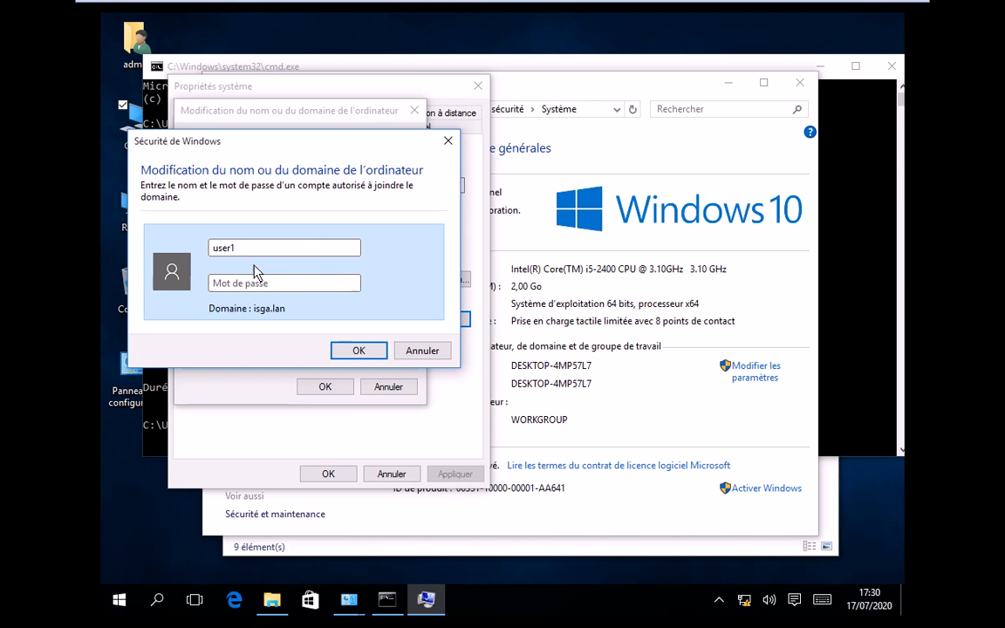
key(Tab)
text(*****)
key(Return)
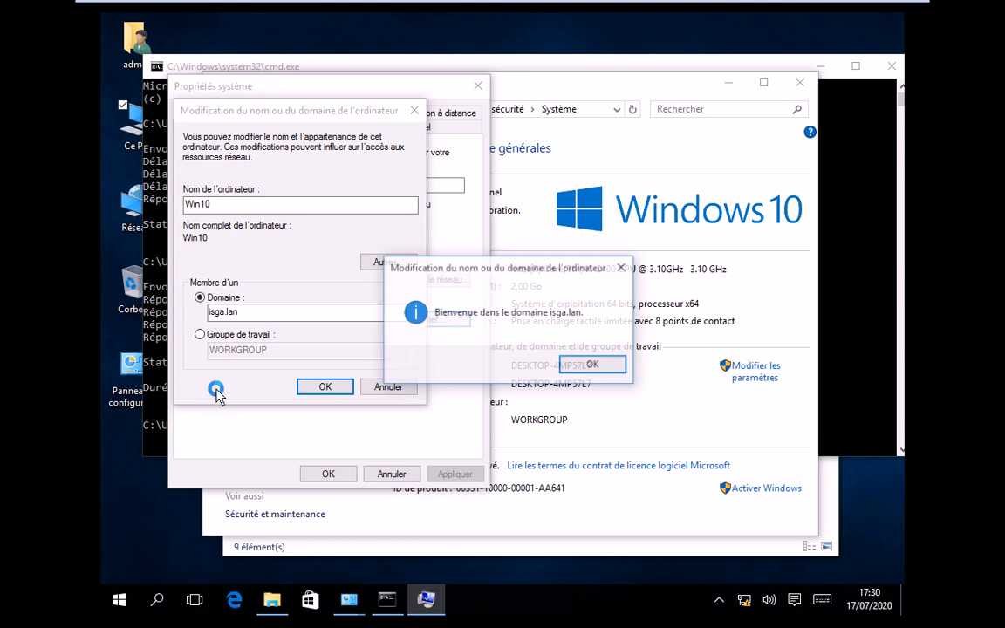
- Acknowledge the welcome and restart notices, then restart the guest now
click(611, 366)
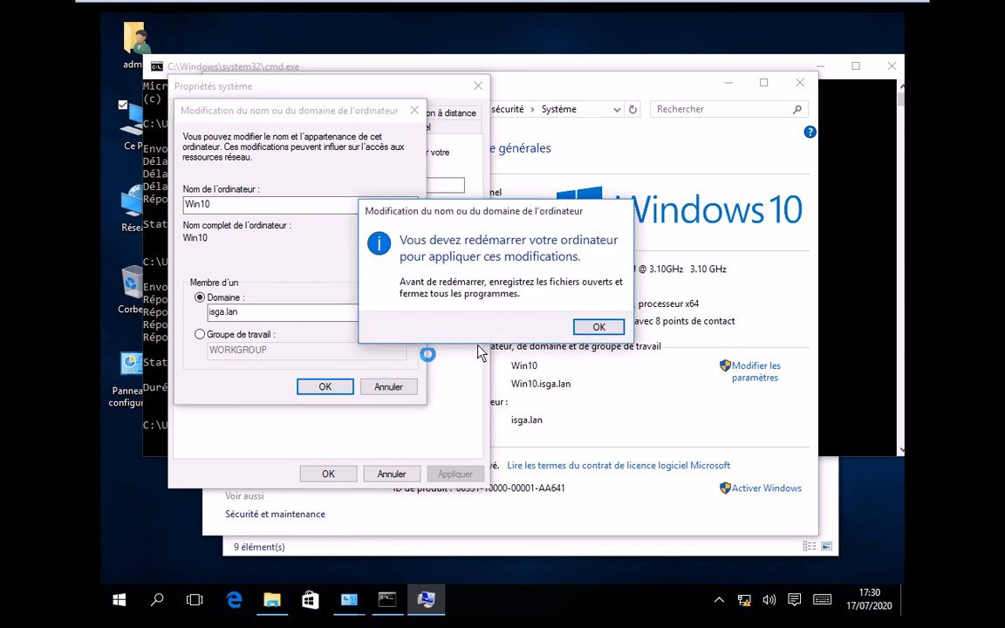
key(Return)
click(332, 476)
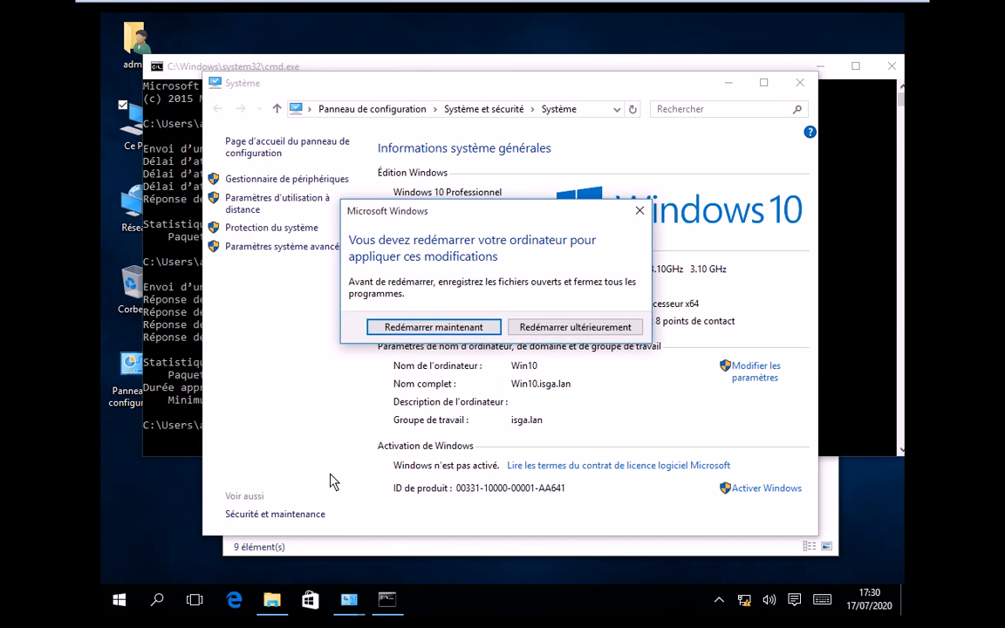
click(451, 329)
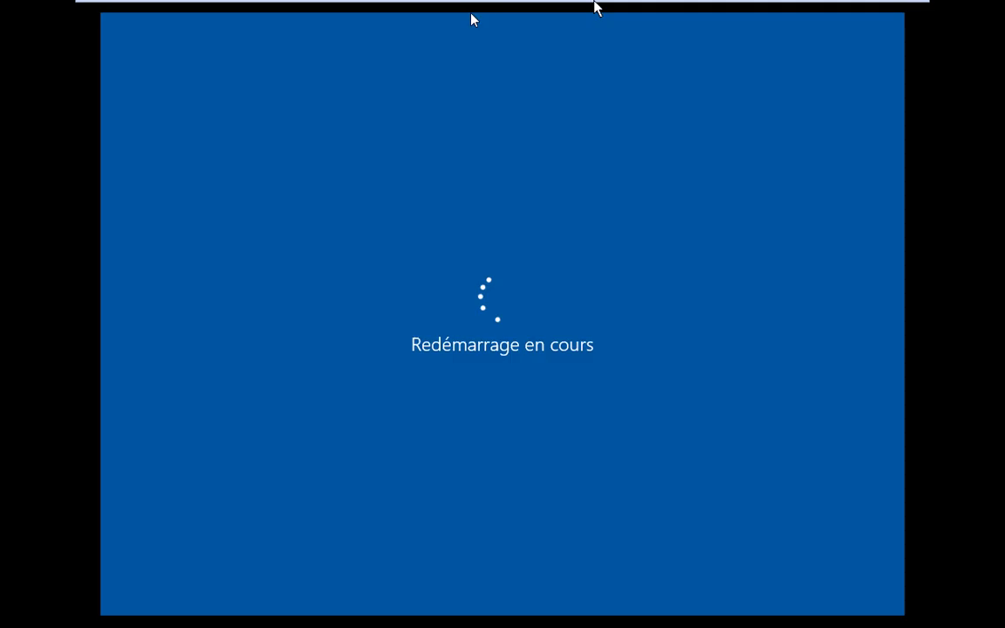
mouse_move(596, 7)
click(504, 39)
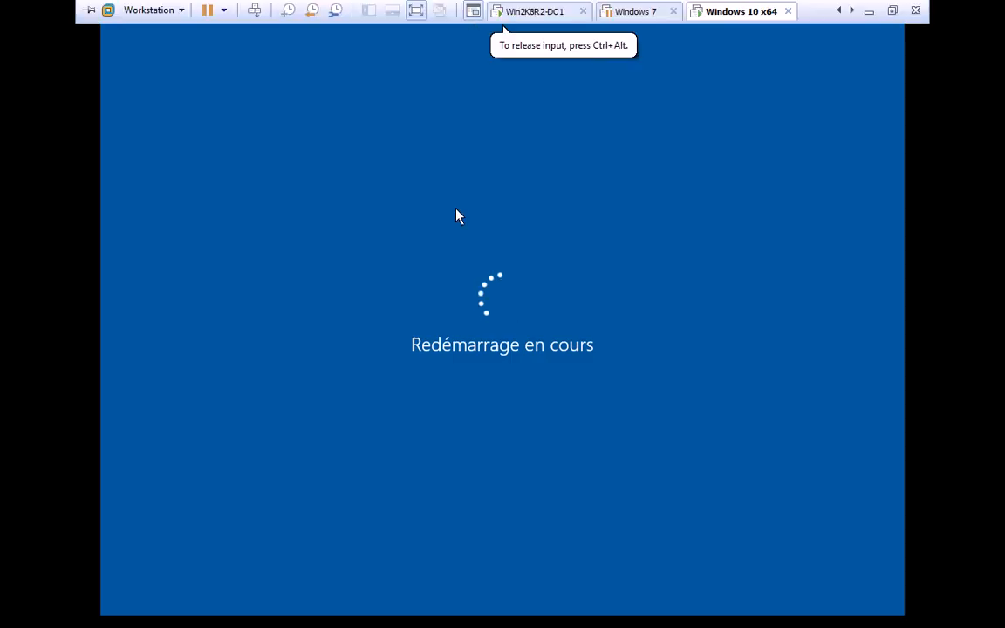